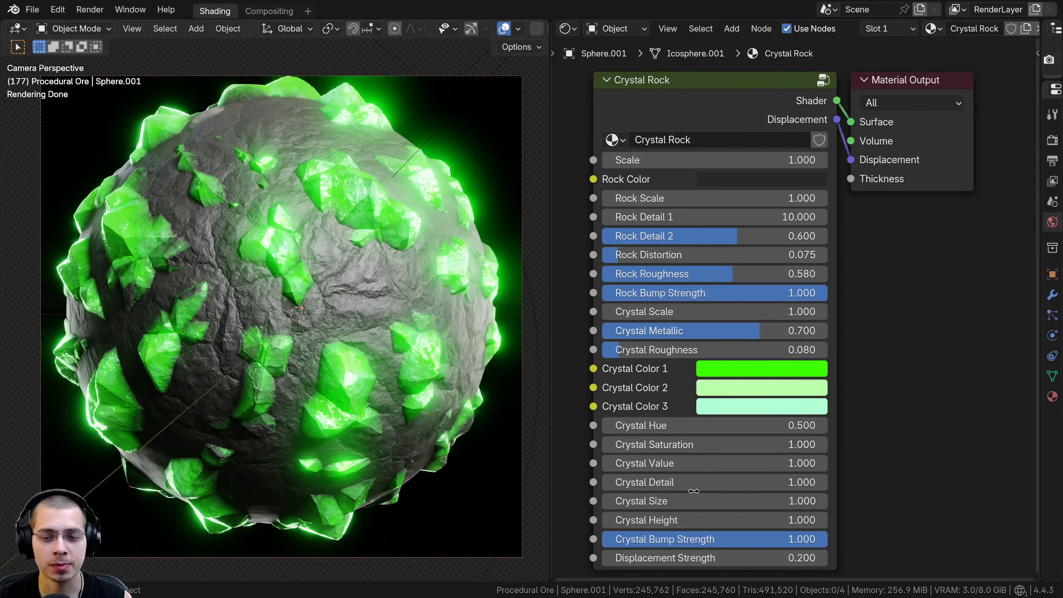
# - Try an overall Scale of 1.080 and a dark brown Rock Color (#281B11) on the Crystal Rock node
pyautogui.moveTo(747, 218); pyautogui.dragTo(744, 215, button='middle')
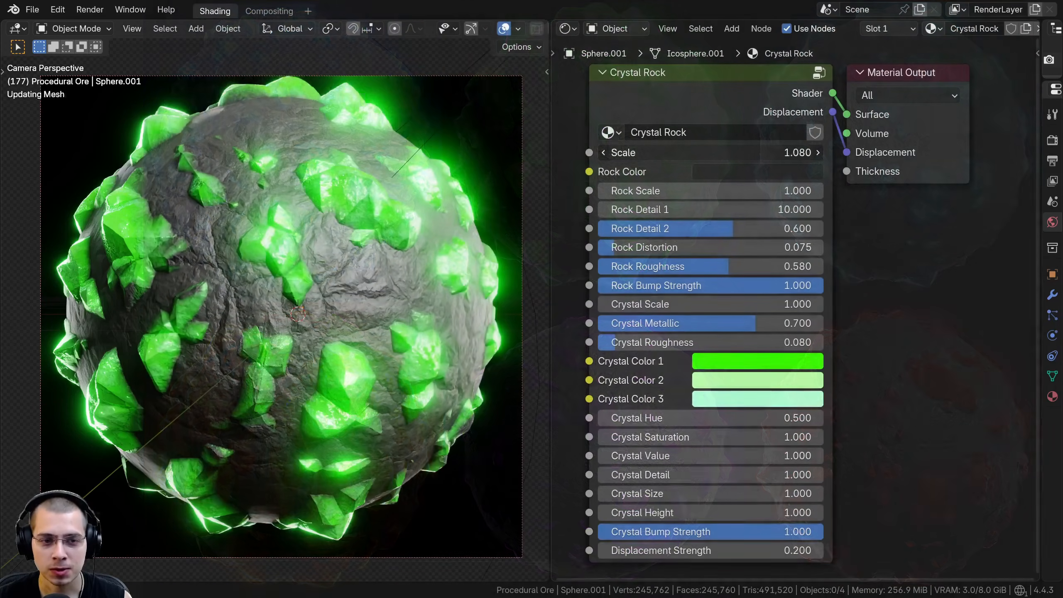
pyautogui.moveTo(711, 152); pyautogui.dragTo(673, 153)
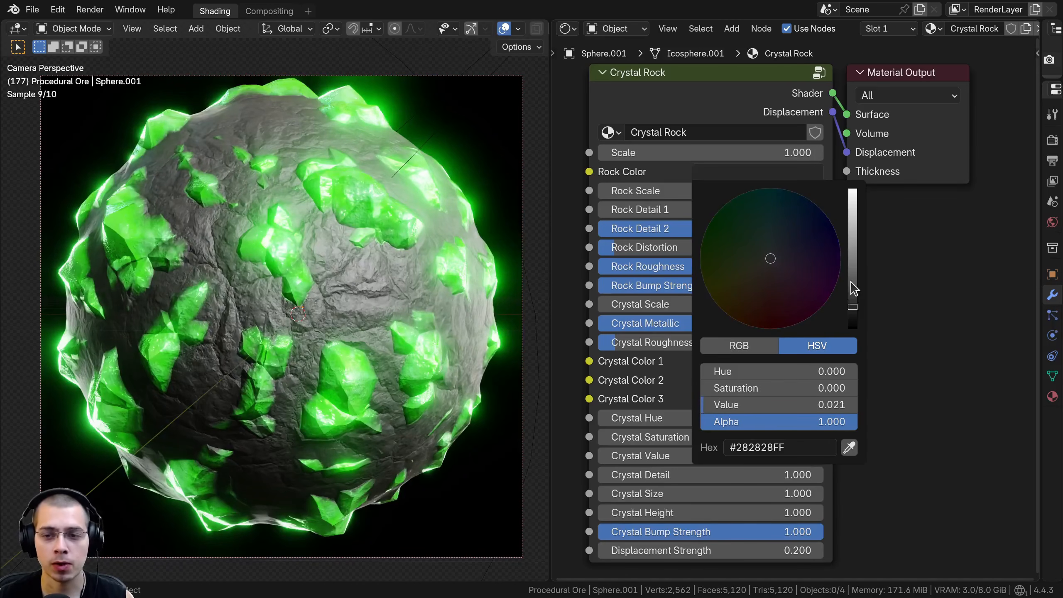
pyautogui.moveTo(853, 289)
pyautogui.mouseDown()
pyautogui.moveTo(853, 328)
pyautogui.moveTo(853, 290)
pyautogui.mouseUp()
pyautogui.rightClick(853, 291)
pyautogui.moveTo(767, 271); pyautogui.dragTo(753, 295)
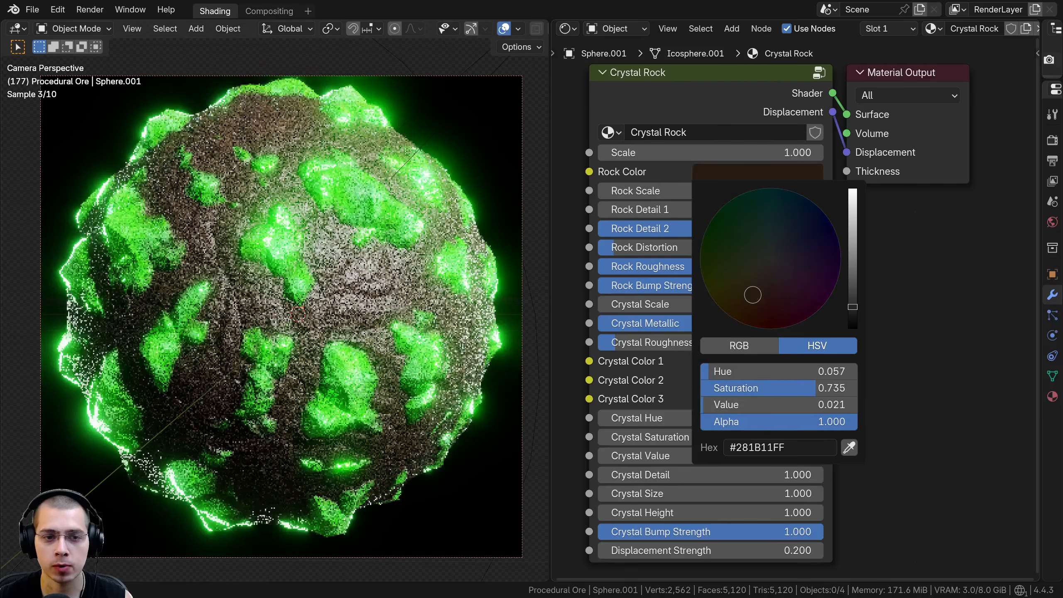
pyautogui.rightClick(753, 295)
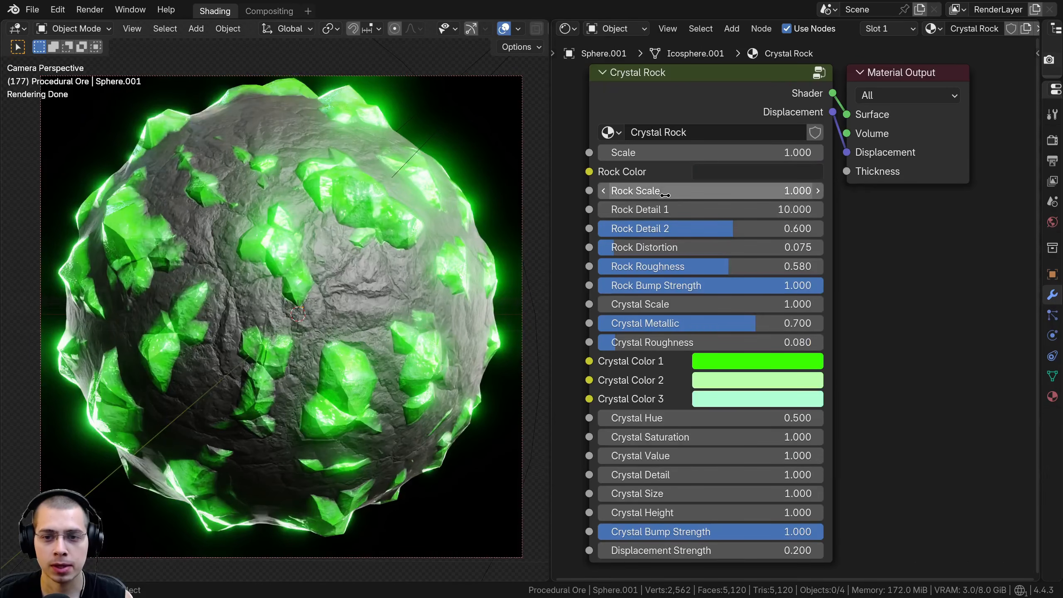
# - Try different values for Rock Scale, Rock Detail 1 and Rock Detail 2 on the Crystal Rock node
pyautogui.moveTo(663, 191); pyautogui.dragTo(699, 248)
pyautogui.rightClick(663, 191)
pyautogui.rightClick(669, 210)
pyautogui.rightClick(669, 229)
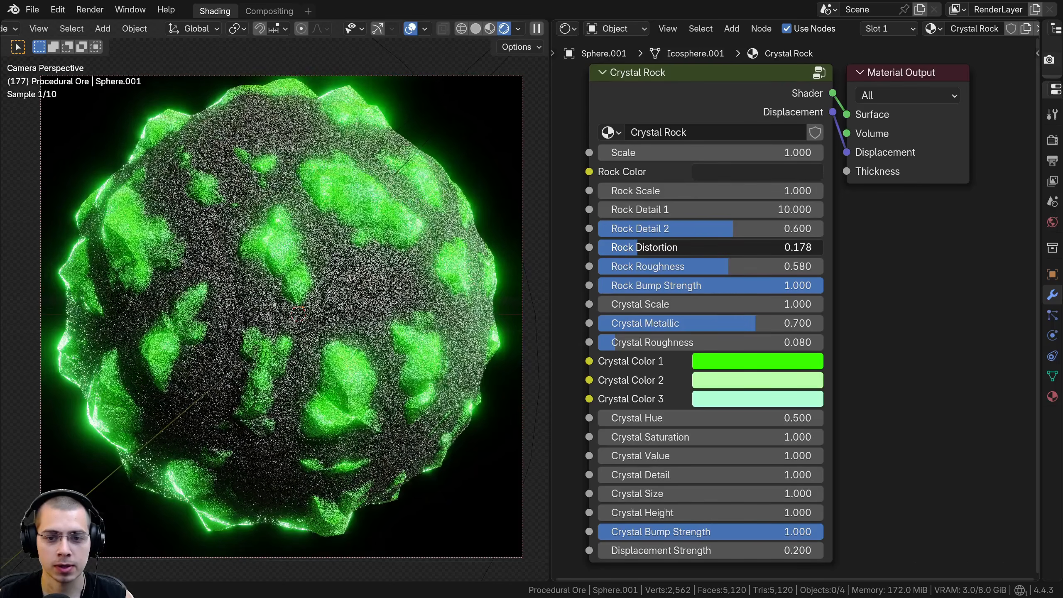
# - Try Rock Distortion at about 0.178 and Rock Roughness at about 0.243
pyautogui.rightClick(699, 248)
pyautogui.moveTo(699, 267); pyautogui.dragTo(636, 266)
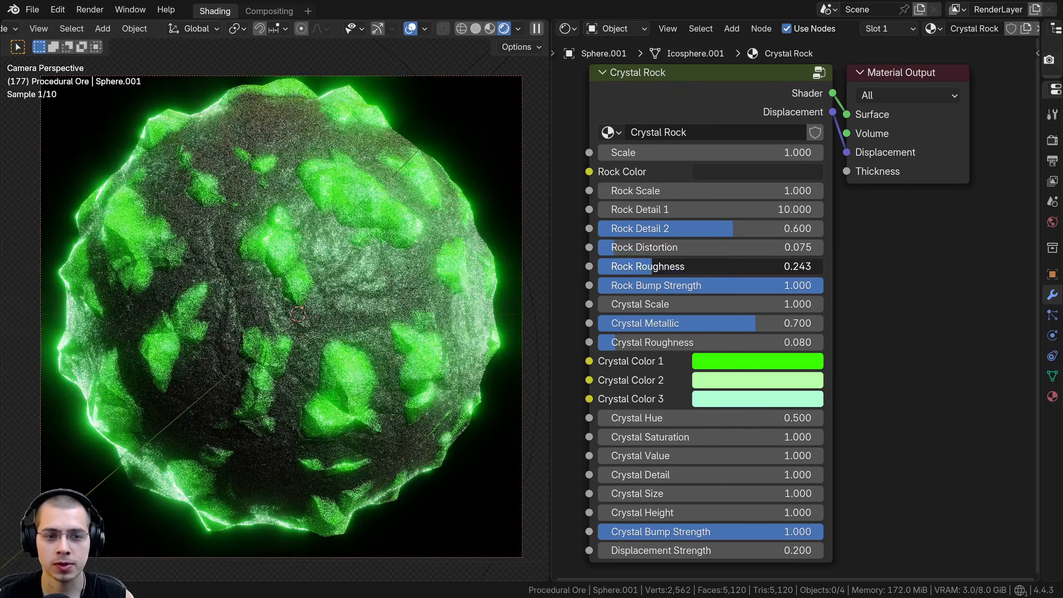
pyautogui.rightClick(699, 266)
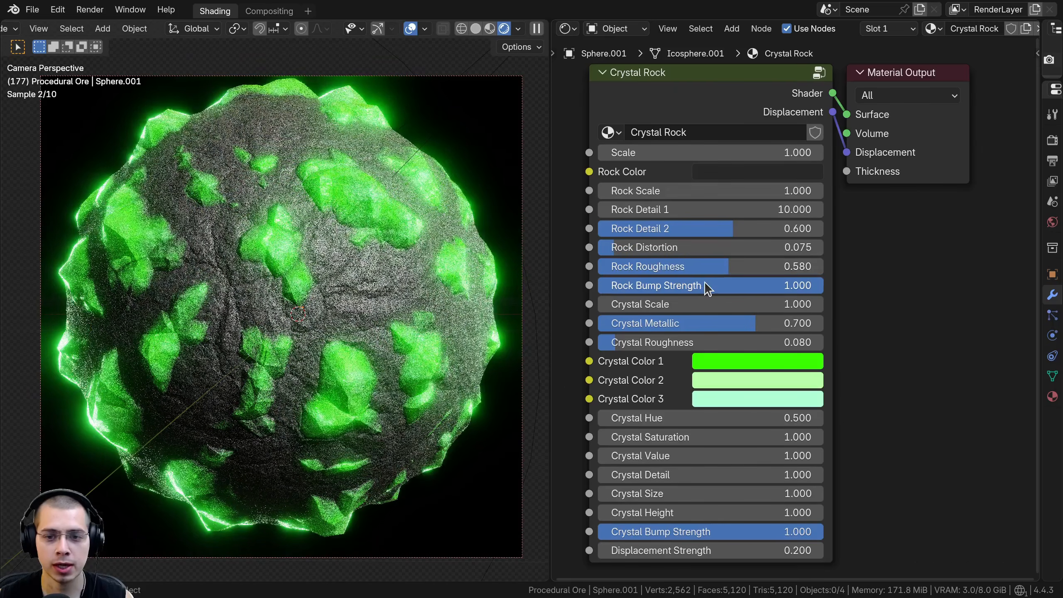
# - Try Rock Bump Strength at about 0.414 and Crystal Scale at about 1.380
pyautogui.moveTo(698, 286); pyautogui.dragTo(666, 286)
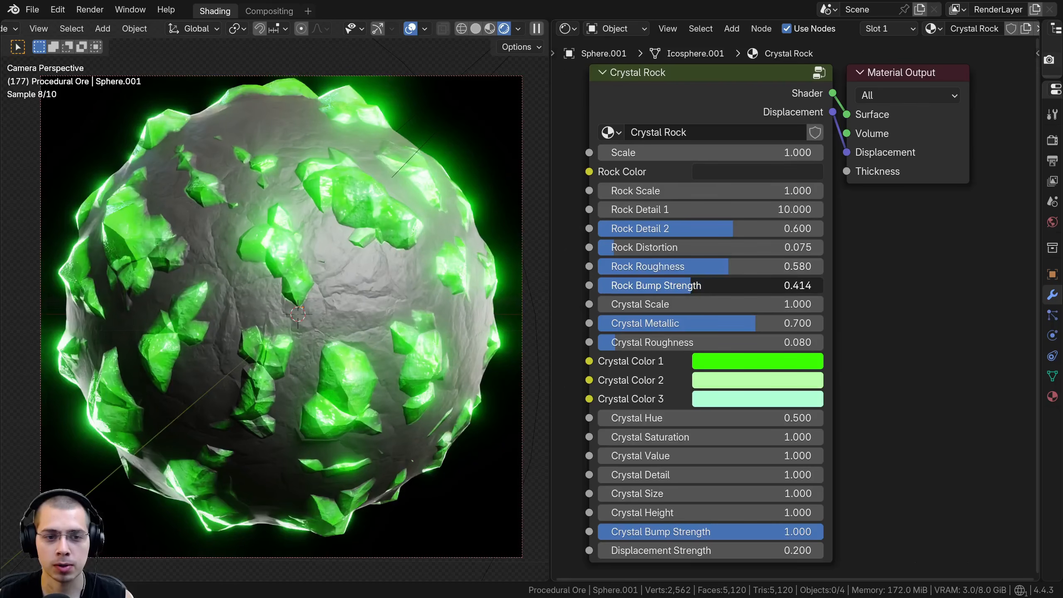
pyautogui.rightClick(692, 287)
pyautogui.moveTo(700, 300); pyautogui.dragTo(729, 300)
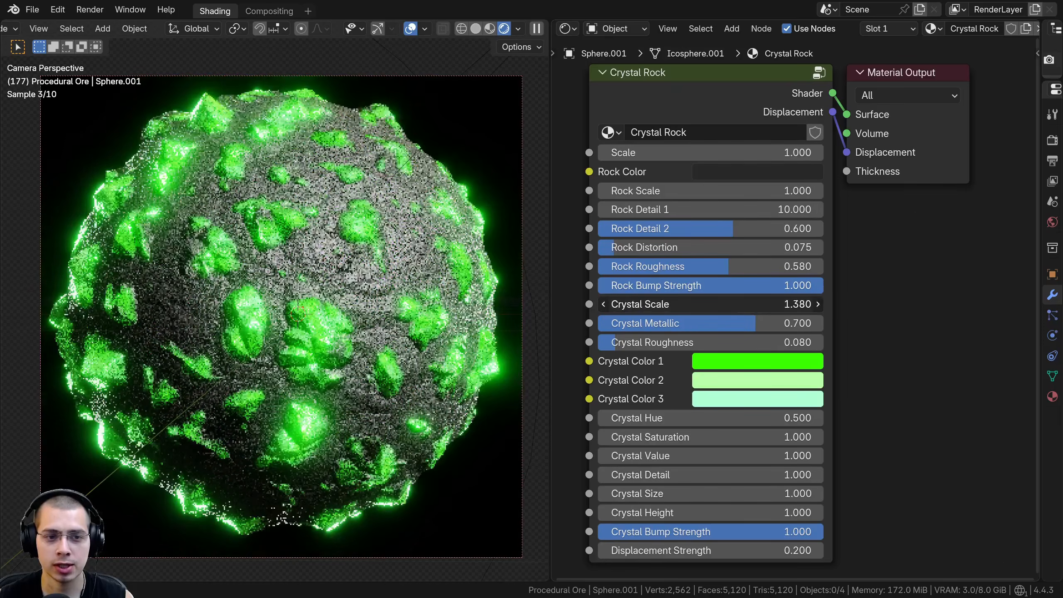
pyautogui.rightClick(712, 304)
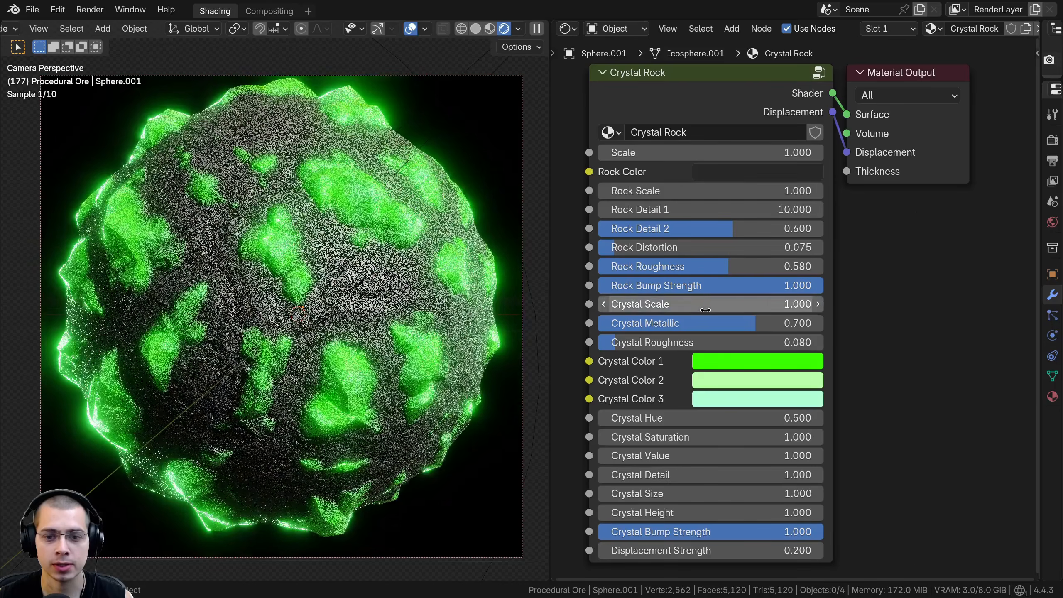
# - Try Crystal Metallic at 1.000 and a lower Crystal Roughness, restoring the original values
pyautogui.moveTo(712, 323); pyautogui.dragTo(813, 323)
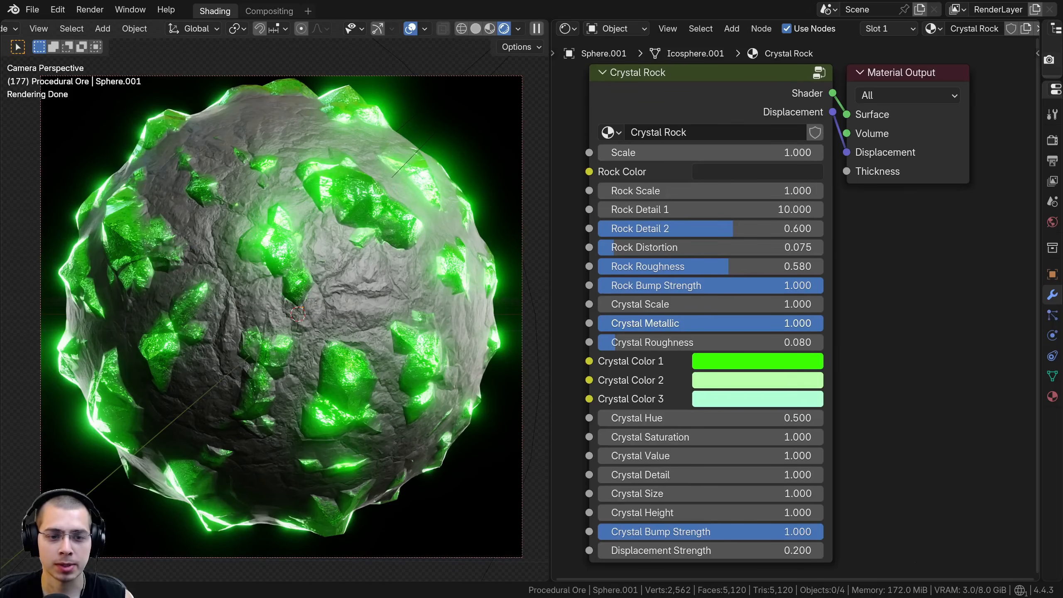
pyautogui.moveTo(813, 323); pyautogui.dragTo(756, 323)
pyautogui.moveTo(616, 342)
pyautogui.mouseDown()
pyautogui.moveTo(823, 342)
pyautogui.moveTo(599, 342)
pyautogui.mouseUp()
pyautogui.rightClick(637, 348)
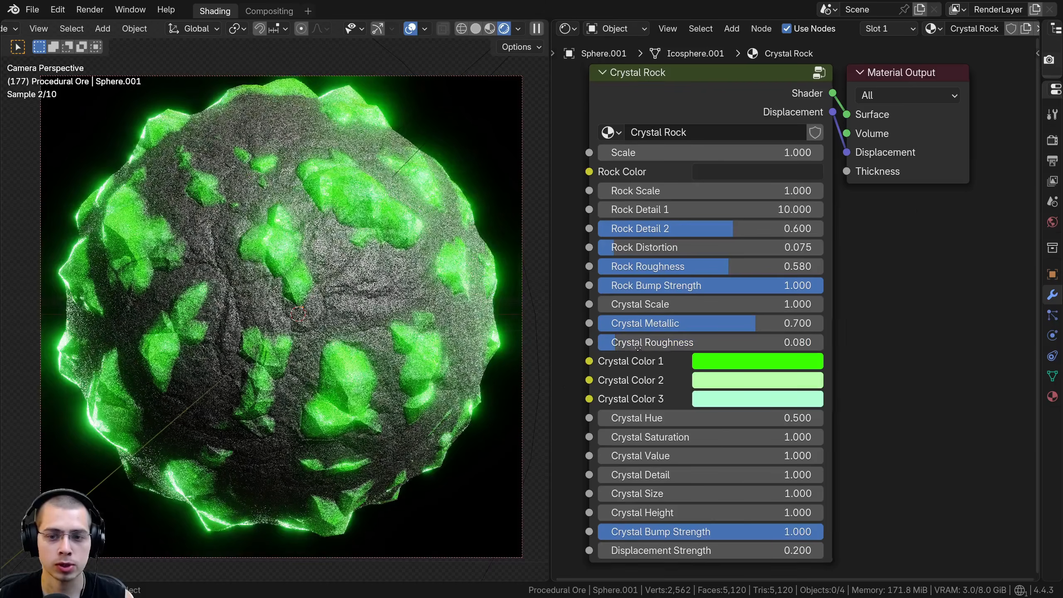
# - Change Crystal Color 1 to a saturated red, #FF0D00
pyautogui.moveTo(638, 348); pyautogui.dragTo(635, 335, button='middle')
pyautogui.click(748, 354)
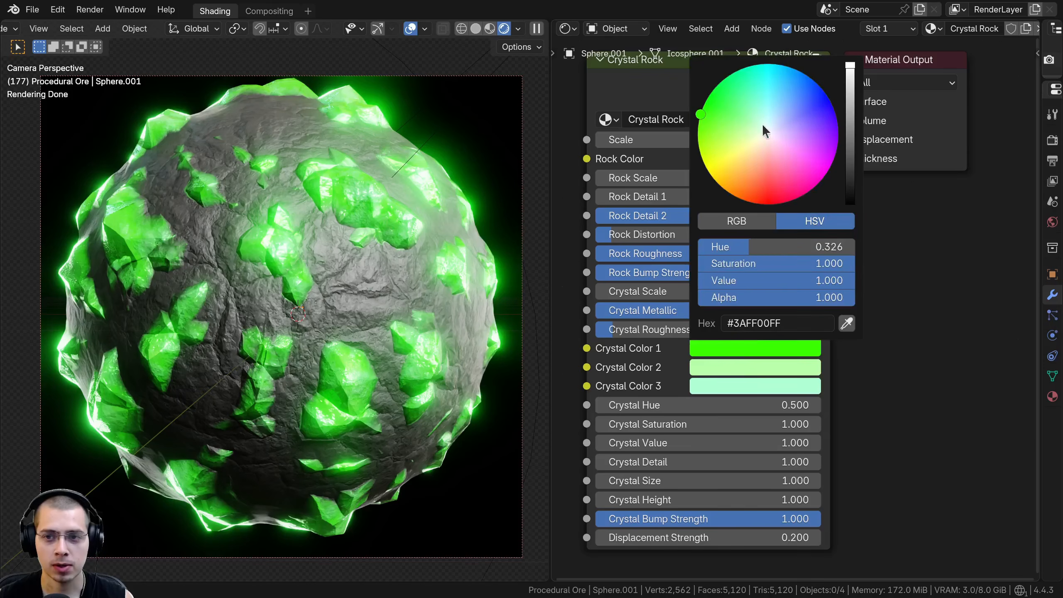
pyautogui.moveTo(762, 123)
pyautogui.mouseDown()
pyautogui.moveTo(811, 79)
pyautogui.moveTo(763, 64)
pyautogui.moveTo(712, 107)
pyautogui.moveTo(758, 204)
pyautogui.mouseUp()
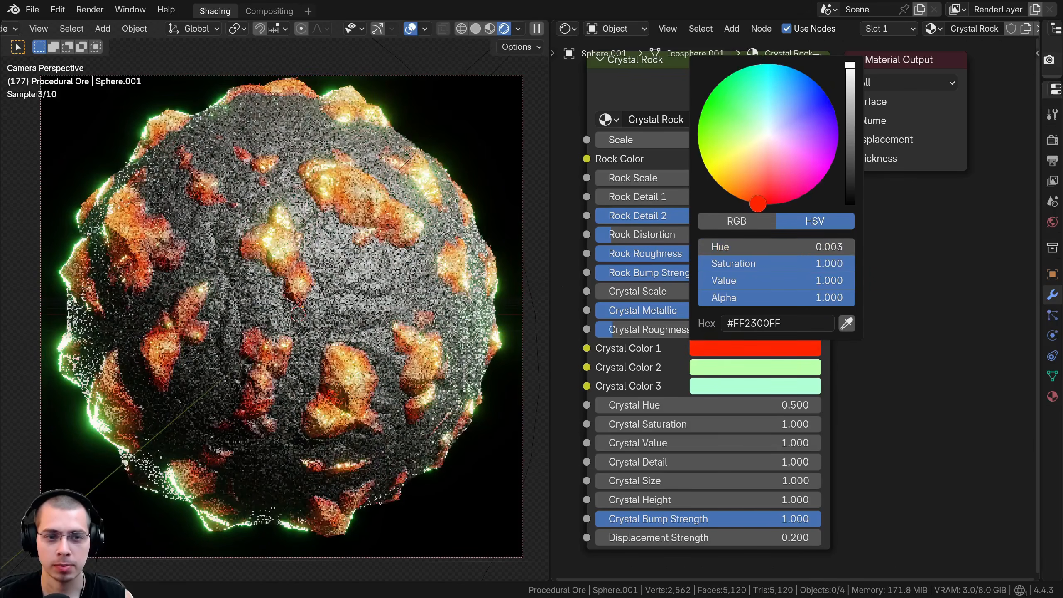
pyautogui.scroll(3, 677, 315)
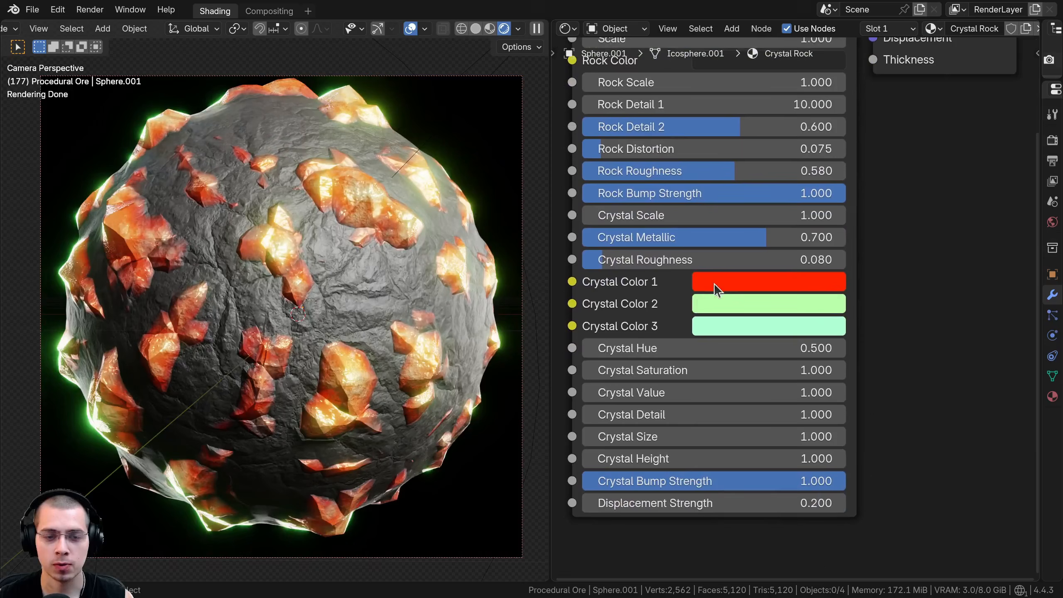
pyautogui.click(731, 282)
pyautogui.click(721, 285)
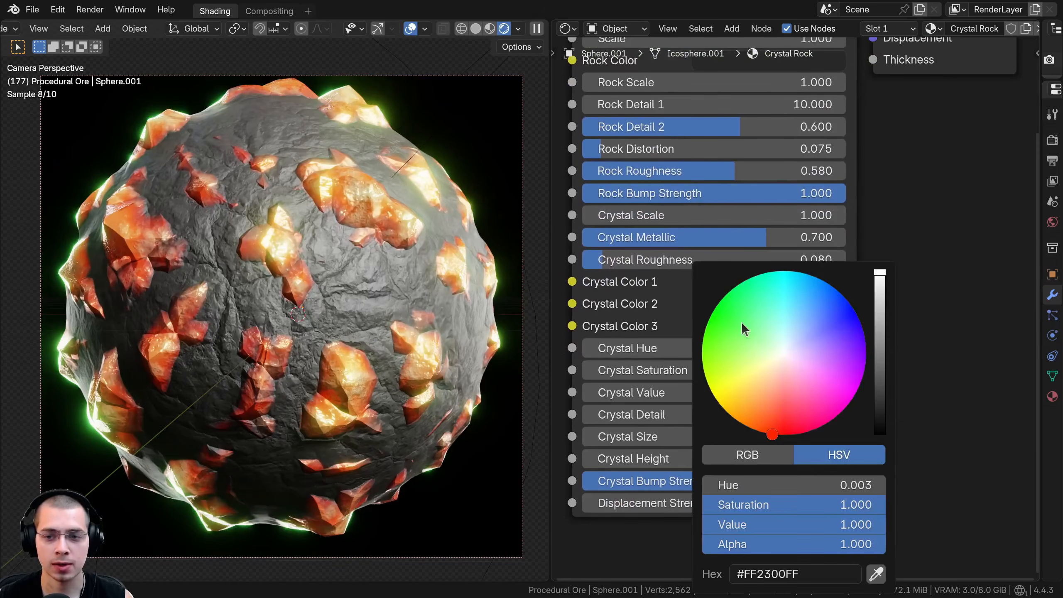
pyautogui.click(786, 423)
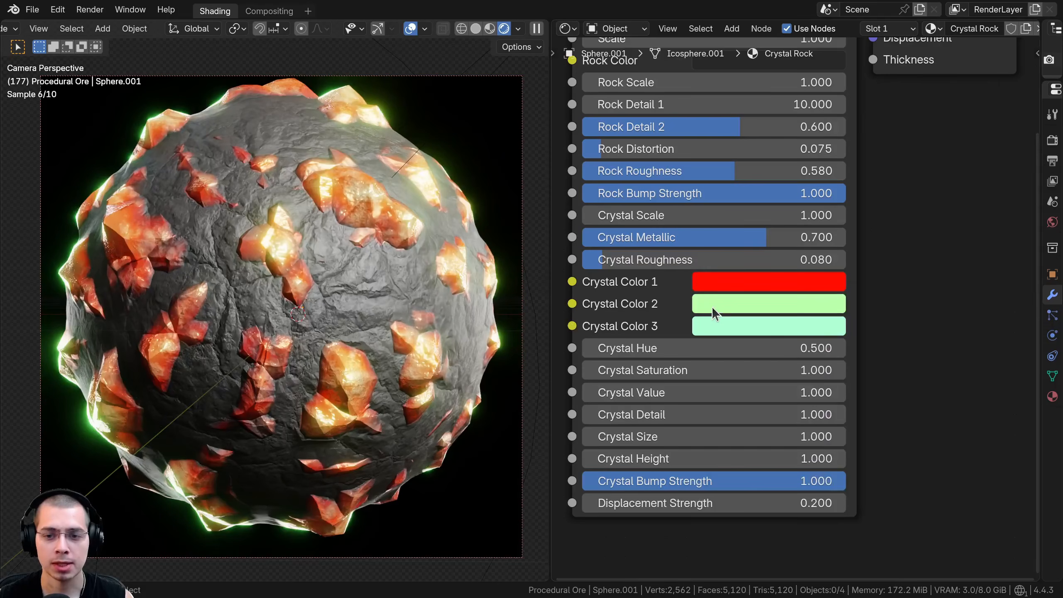
# - Set Crystal Color 1 to pure red (#FF0002) and Crystal Color 2 to golden yellow (#FFDA00)
pyautogui.click(712, 306)
pyautogui.moveTo(778, 126); pyautogui.dragTo(783, 154)
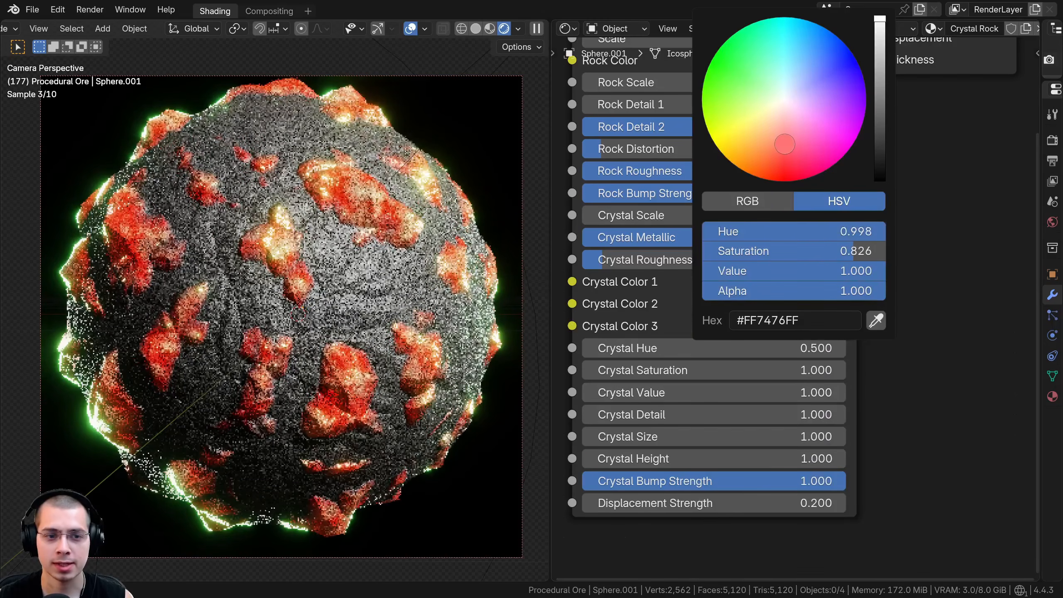
pyautogui.click(703, 280)
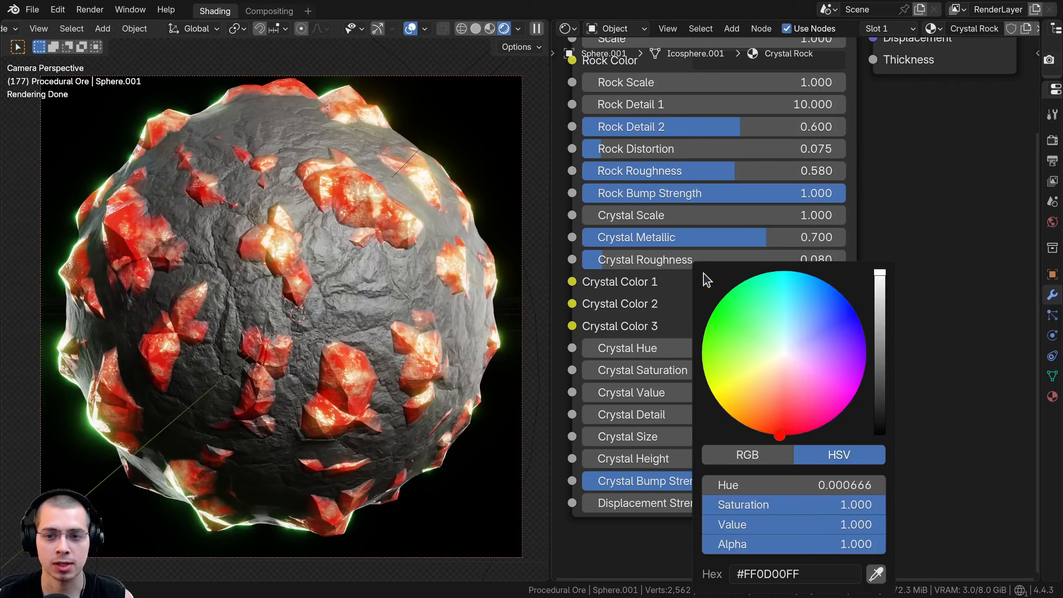
pyautogui.moveTo(784, 434); pyautogui.dragTo(777, 432)
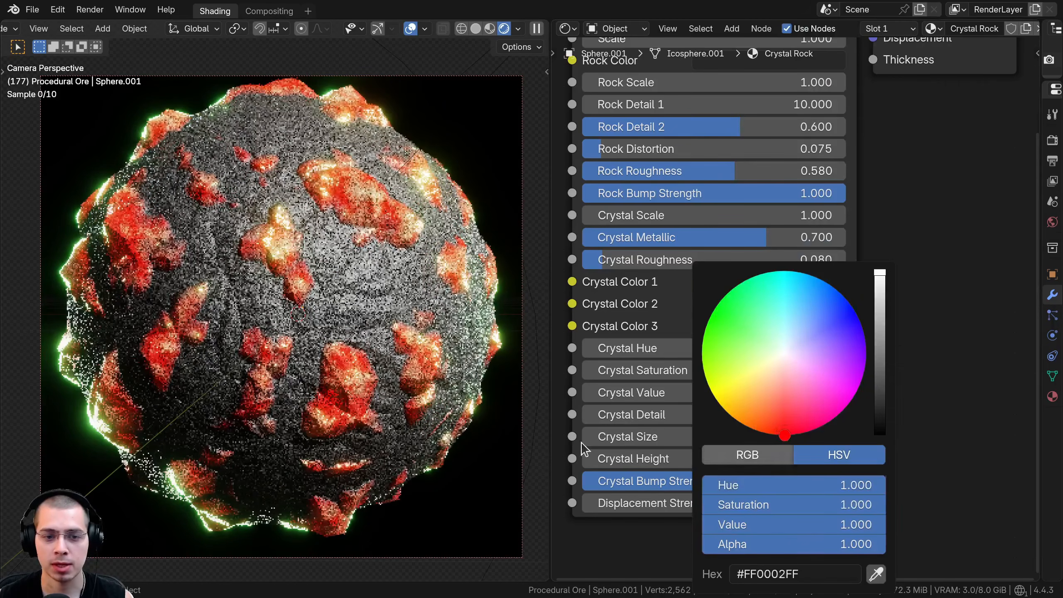
pyautogui.click(727, 305)
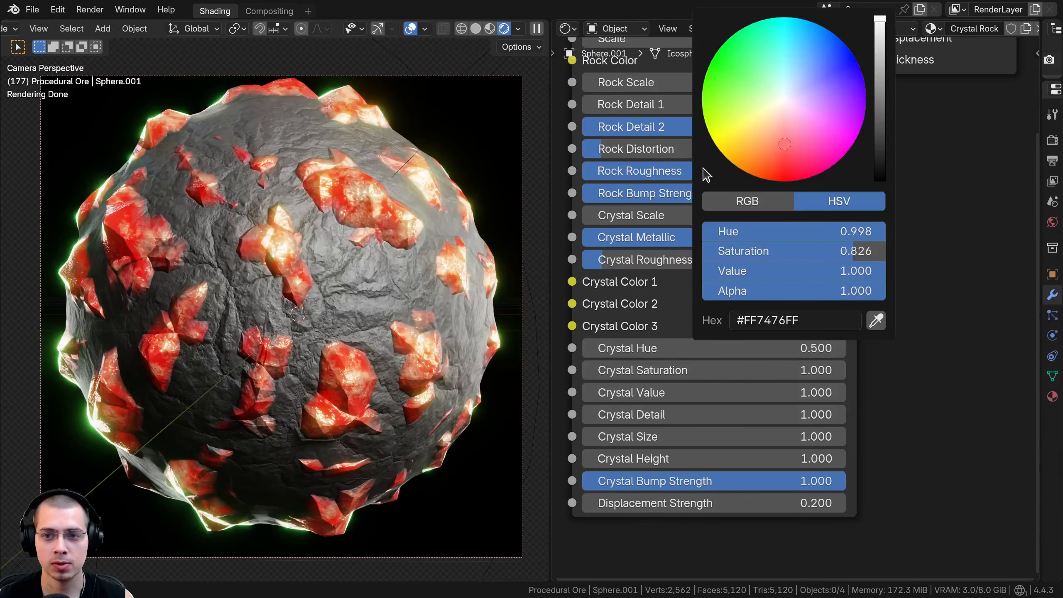
pyautogui.click(721, 152)
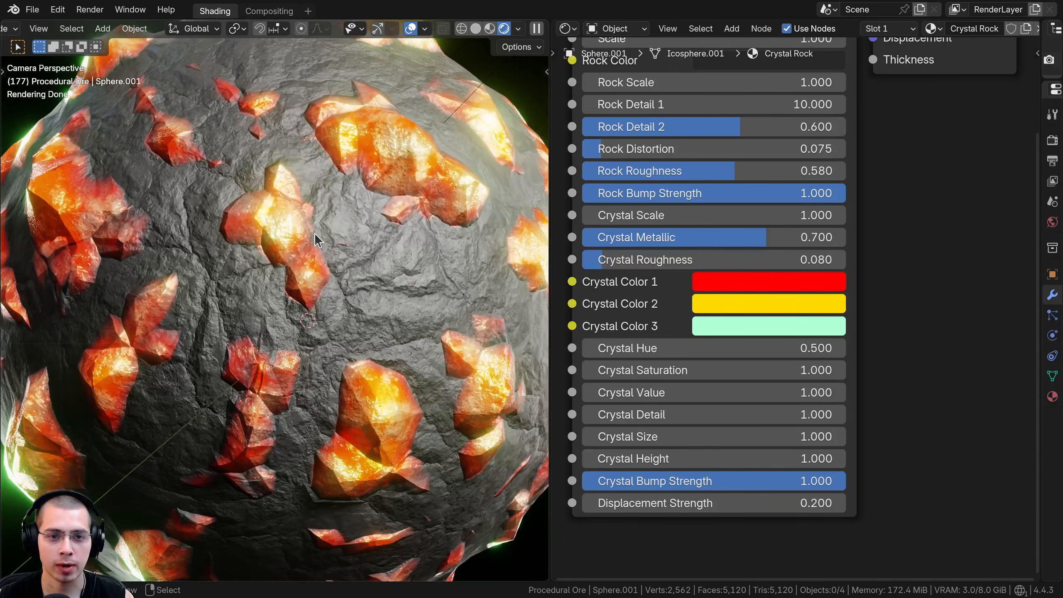
# - Set Crystal Color 1 to a dark blue, #0700A6, with its Value lowered to 0.380
pyautogui.click(719, 287)
pyautogui.click(860, 321)
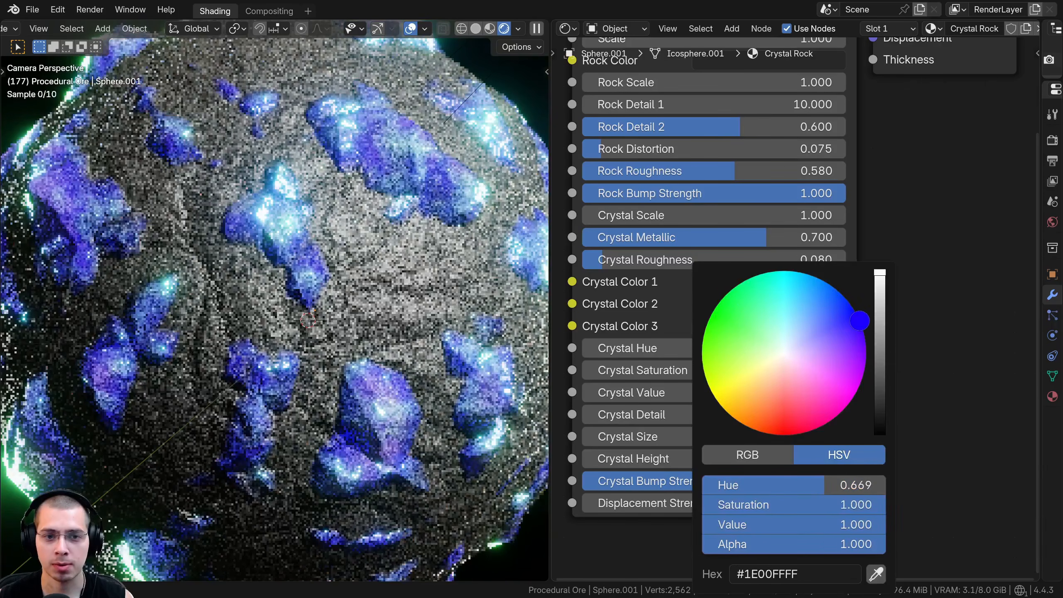
pyautogui.scroll(-7, 862, 321)
pyautogui.moveTo(861, 321); pyautogui.dragTo(857, 315)
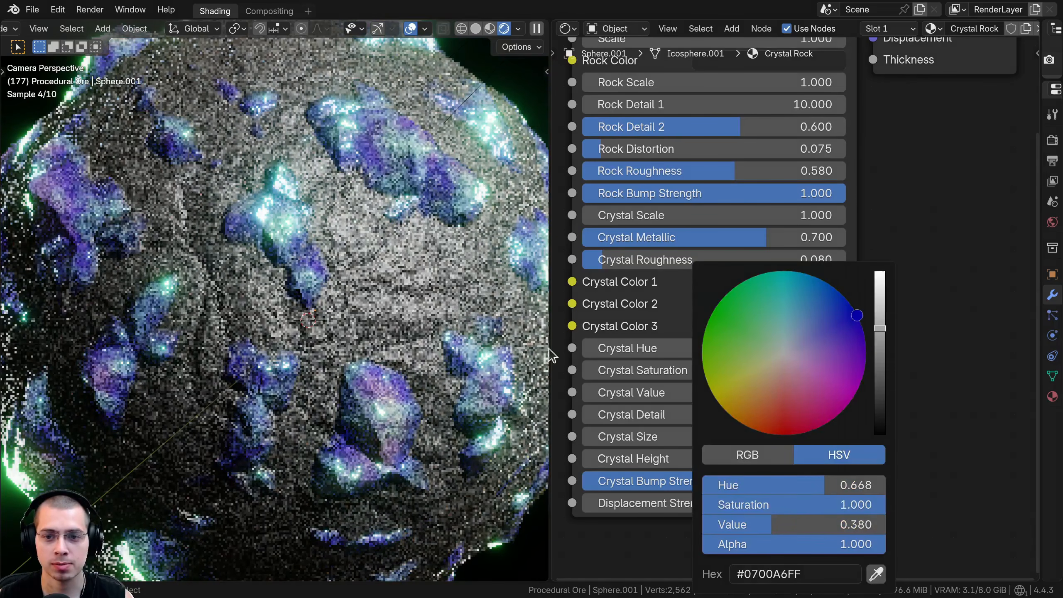
# - Set Crystal Color 2 to a light sky blue
pyautogui.click(782, 308)
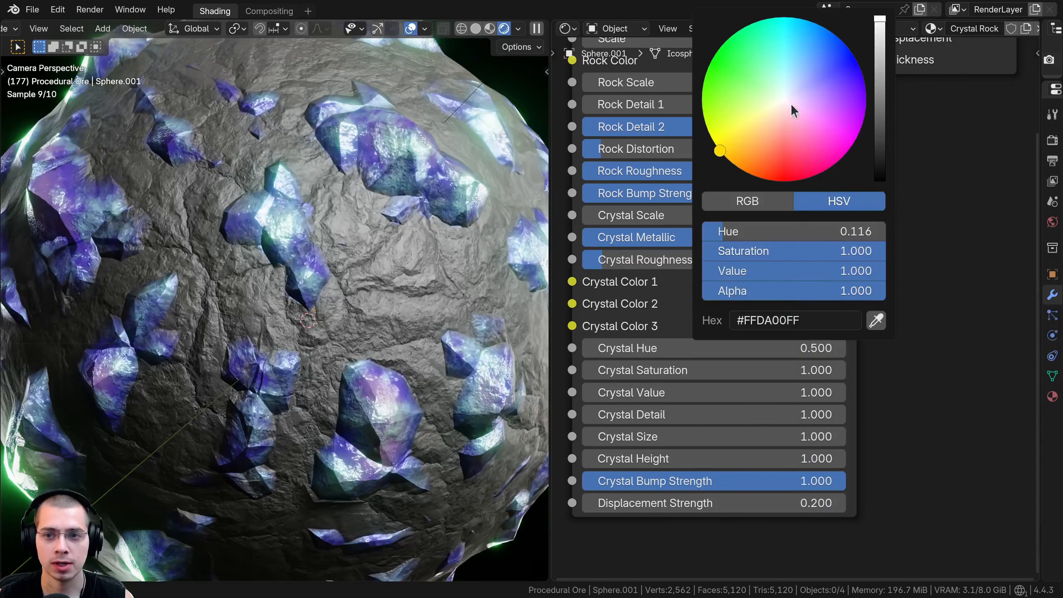
pyautogui.moveTo(791, 103); pyautogui.dragTo(801, 67)
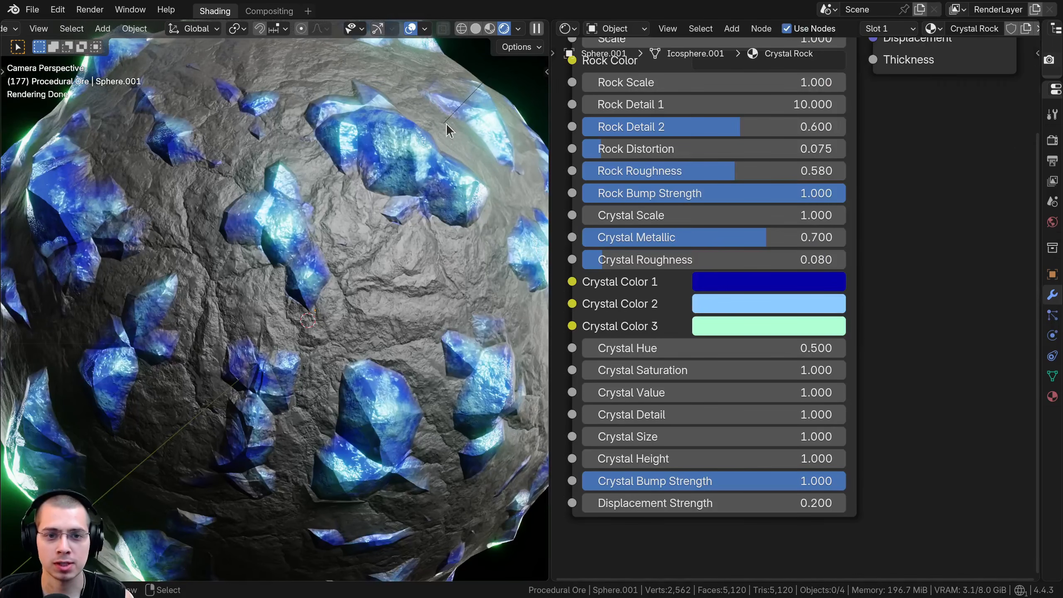
pyautogui.scroll(-4, 130, 203)
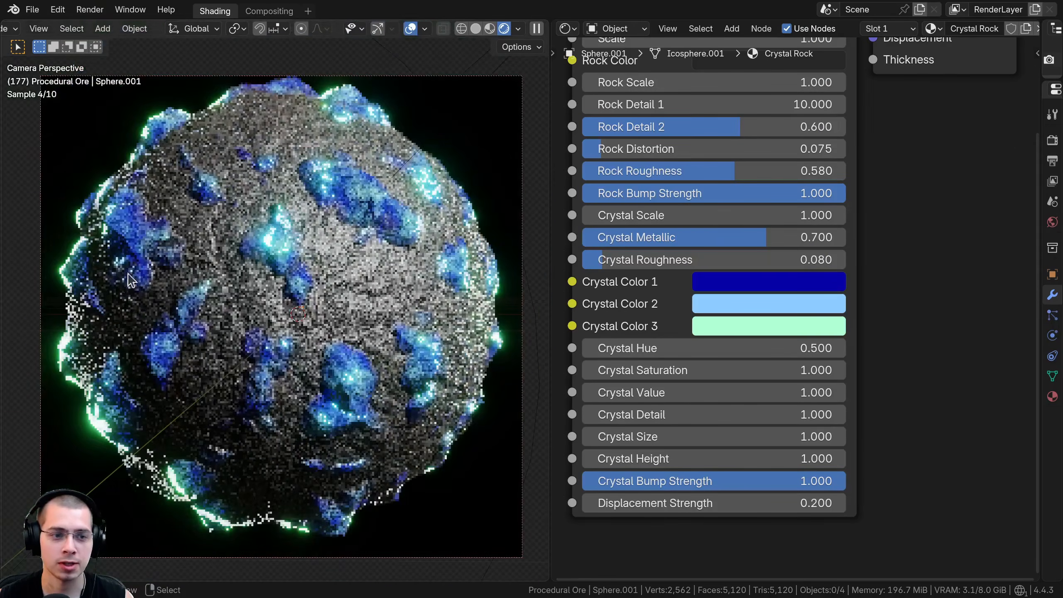
# - Try yellow (#FFFE00) for Crystal Color 3 and settle on a bright cyan blue
pyautogui.click(728, 326)
pyautogui.moveTo(769, 141); pyautogui.dragTo(713, 141)
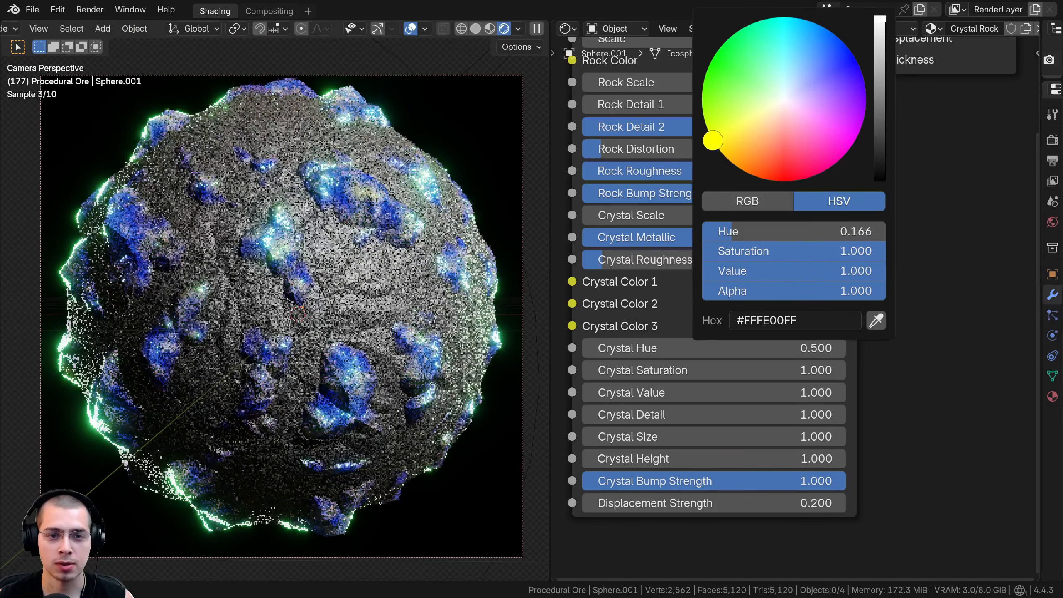
pyautogui.click(746, 322)
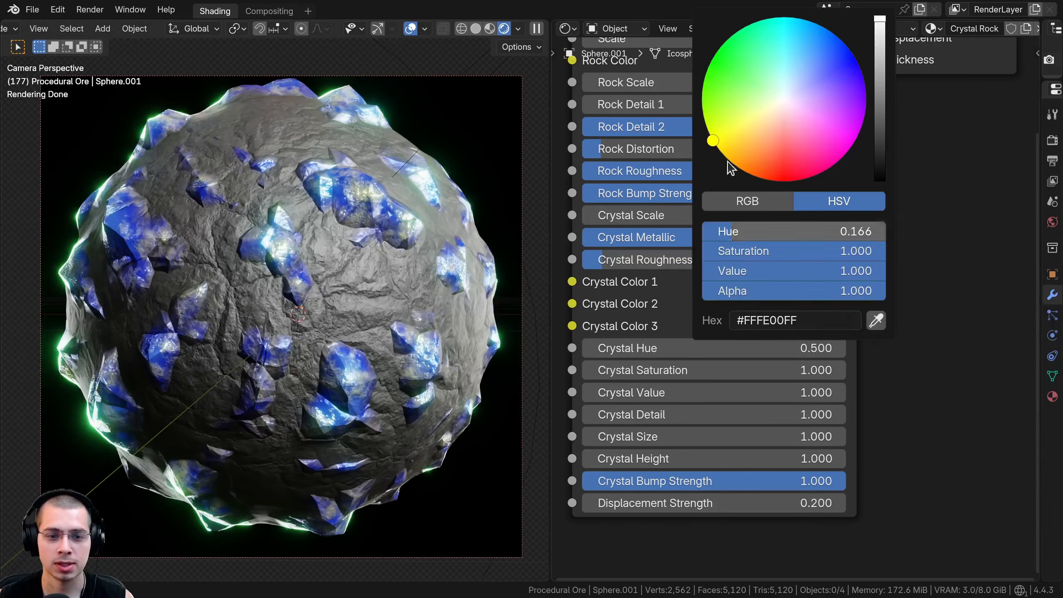
pyautogui.moveTo(750, 67); pyautogui.dragTo(804, 18)
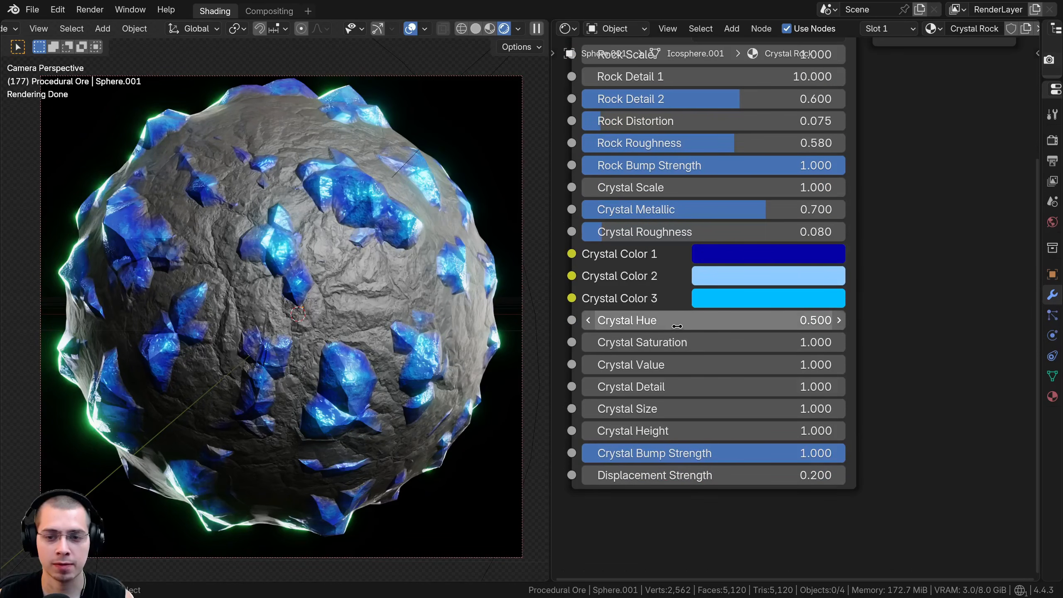
# - Try shifting Crystal Hue to turn the crystals pink, and try changing Crystal Saturation
pyautogui.moveTo(684, 322); pyautogui.dragTo(769, 322)
pyautogui.rightClick(768, 322)
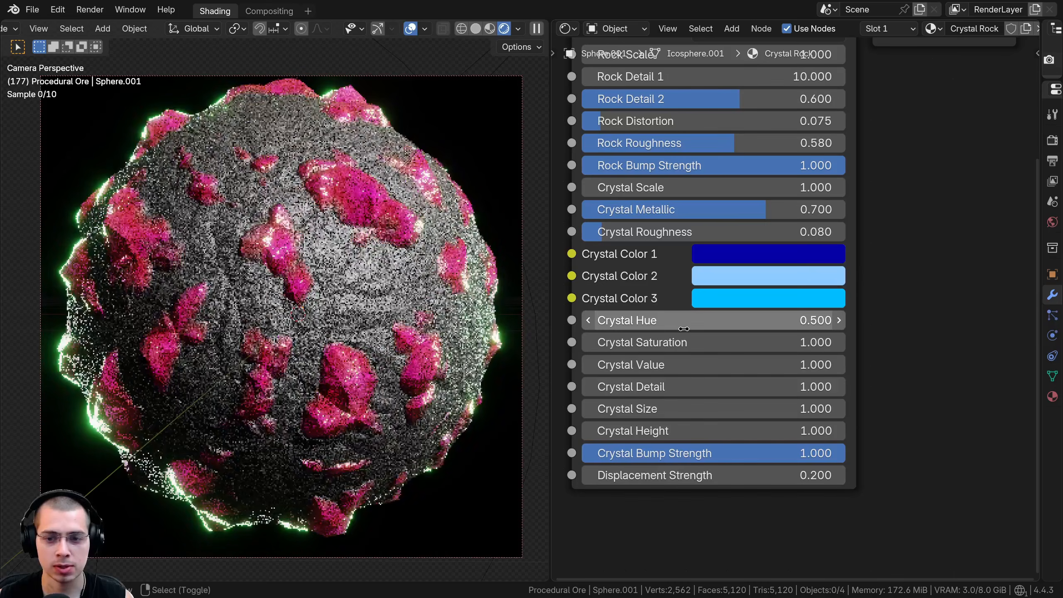
pyautogui.moveTo(684, 343); pyautogui.dragTo(947, 344)
pyautogui.rightClick(684, 343)
# - Try lowering Crystal Value to 0.000 to darken the crystals
pyautogui.moveTo(681, 363); pyautogui.dragTo(678, 352, button='middle')
pyautogui.moveTo(678, 353); pyautogui.dragTo(414, 352)
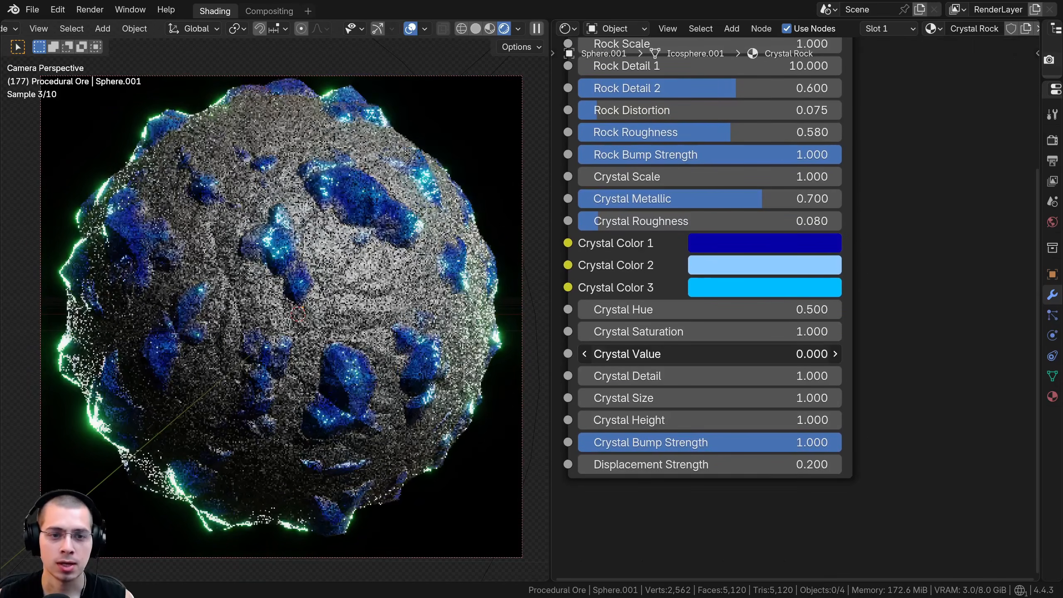
pyautogui.rightClick(679, 353)
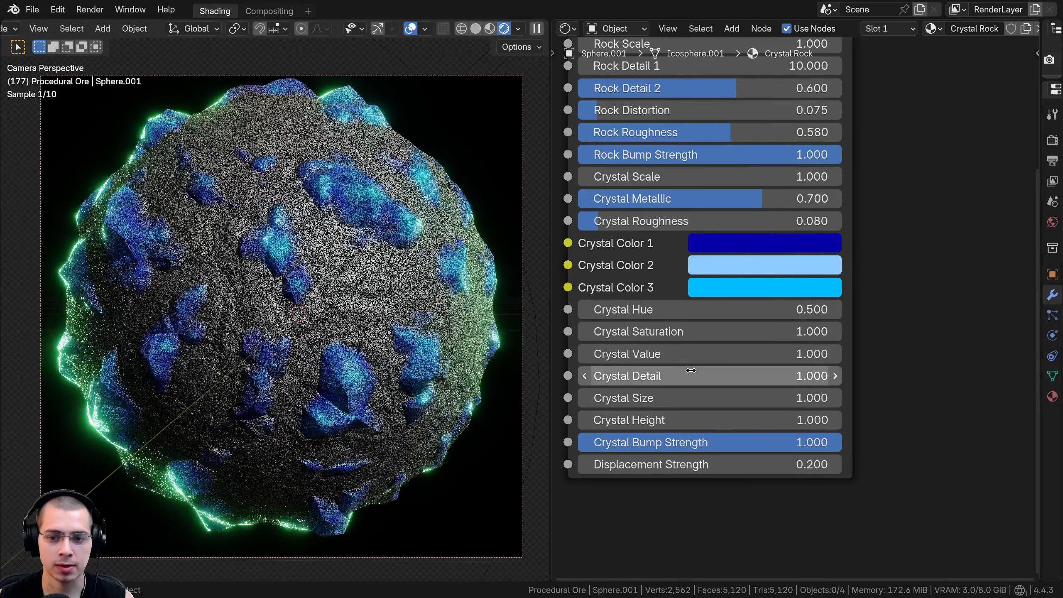
# - Try Crystal Detail at 0.000 and 7.300 and return it to 1.000
pyautogui.moveTo(698, 375); pyautogui.dragTo(692, 360, button='middle')
pyautogui.moveTo(692, 361); pyautogui.dragTo(589, 361)
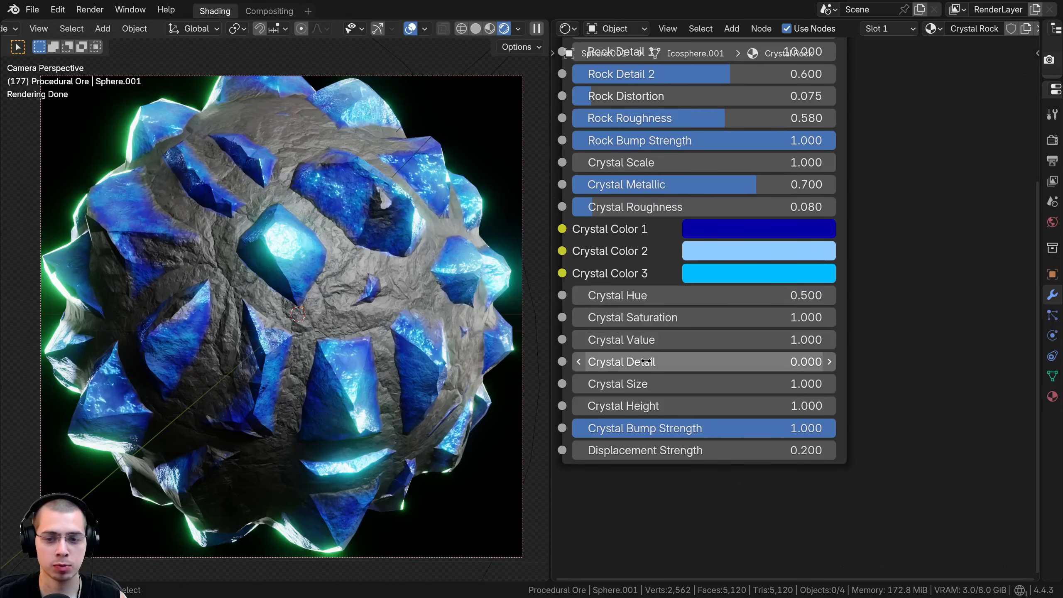
pyautogui.moveTo(646, 361); pyautogui.dragTo(646, 361)
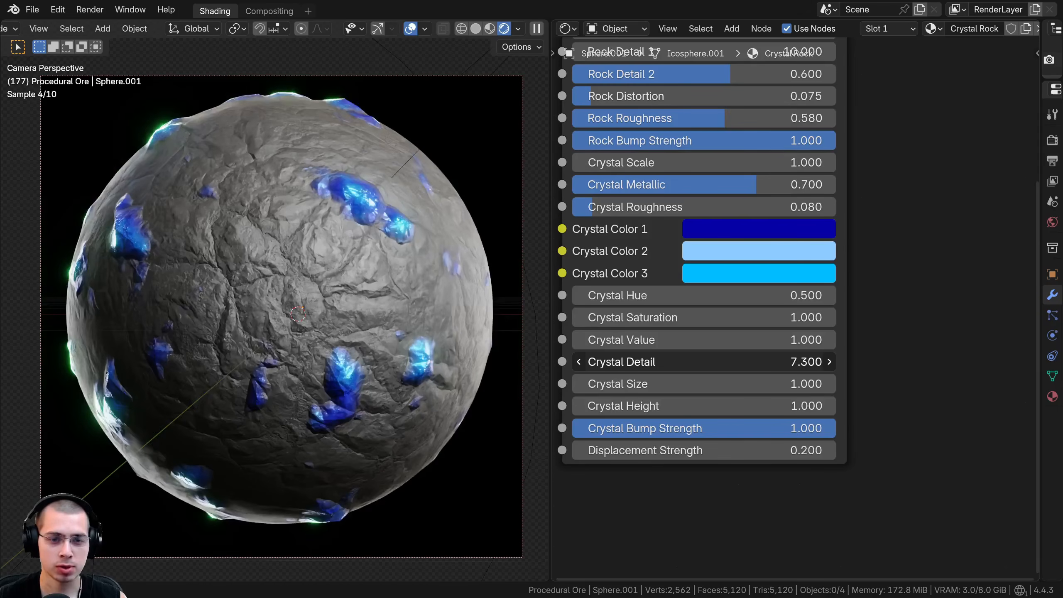
# - Try Crystal Size at 2.000 and 0.450 together with Crystal Height at 0.380 and 2.000
pyautogui.moveTo(646, 361); pyautogui.dragTo(675, 383)
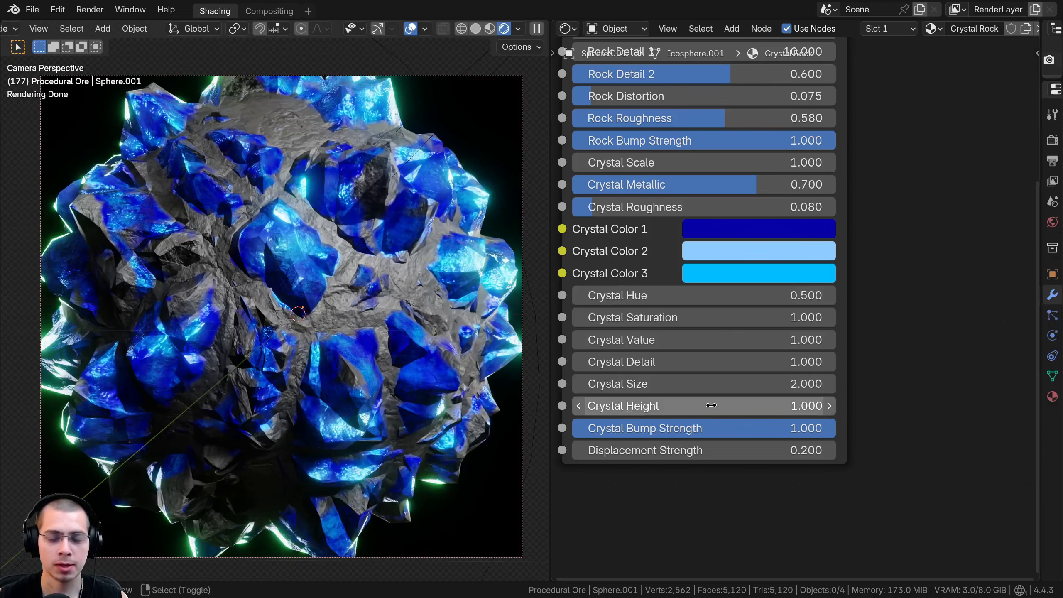
pyautogui.moveTo(711, 406); pyautogui.dragTo(686, 406)
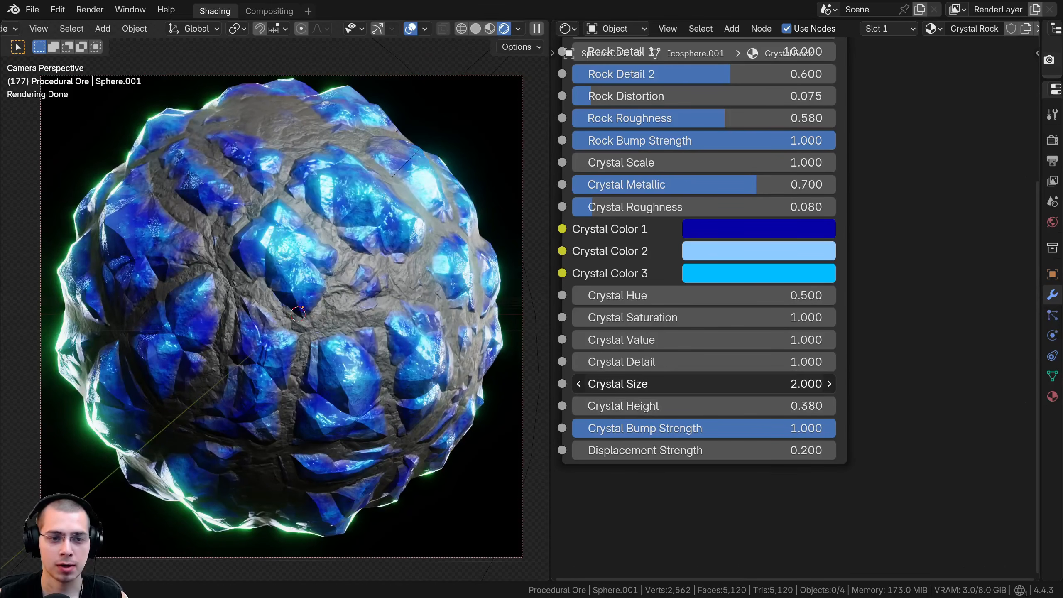
pyautogui.moveTo(690, 384); pyautogui.dragTo(628, 384)
pyautogui.moveTo(727, 403); pyautogui.dragTo(802, 403)
pyautogui.moveTo(717, 384); pyautogui.dragTo(714, 384)
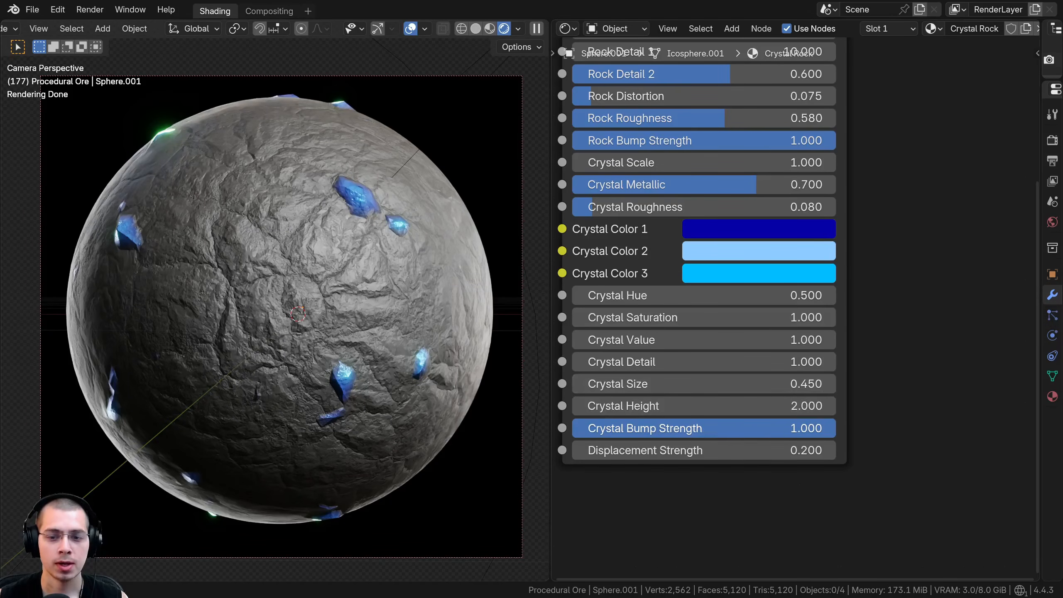
pyautogui.moveTo(712, 428)
pyautogui.mouseDown()
pyautogui.moveTo(653, 428)
pyautogui.moveTo(713, 428)
pyautogui.moveTo(715, 448)
pyautogui.moveTo(782, 449)
pyautogui.moveTo(712, 449)
pyautogui.mouseUp()
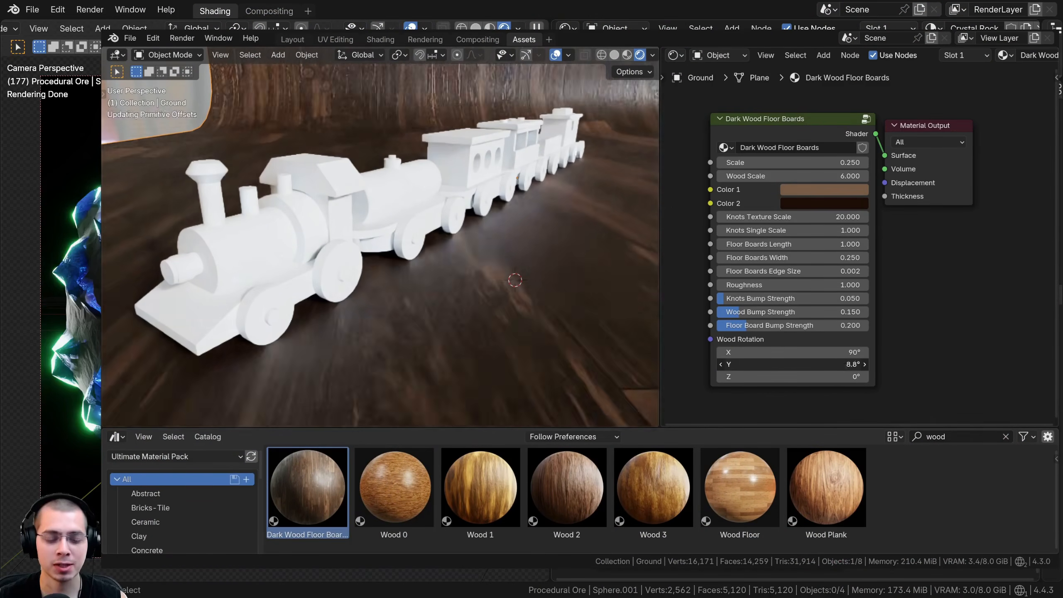
# - Lighten Color 1 of the Dark Wood Floor Boards material on the ground plane
pyautogui.click(824, 190)
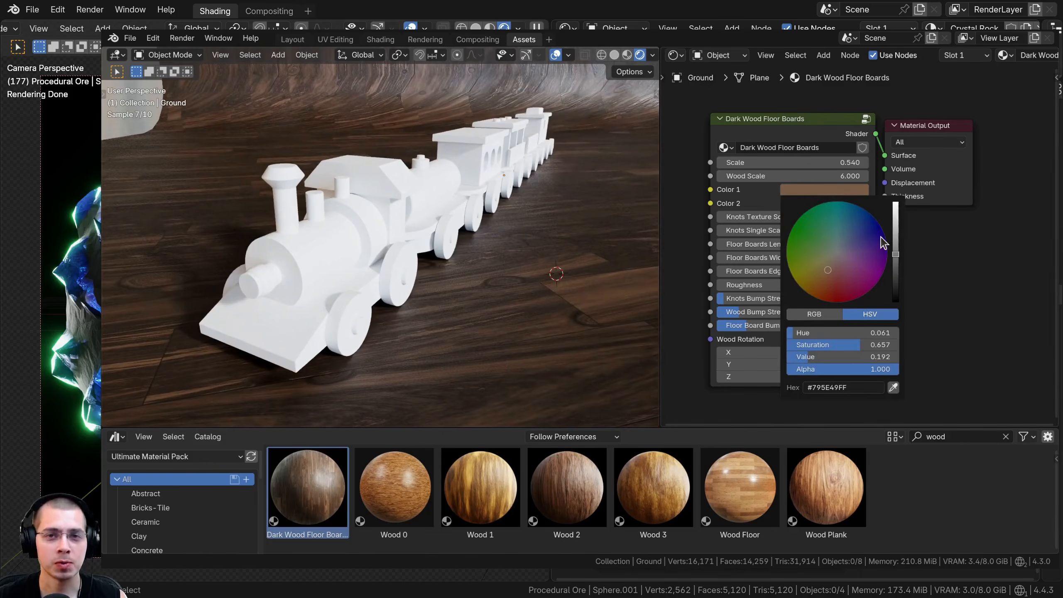
pyautogui.moveTo(895, 240); pyautogui.dragTo(895, 235)
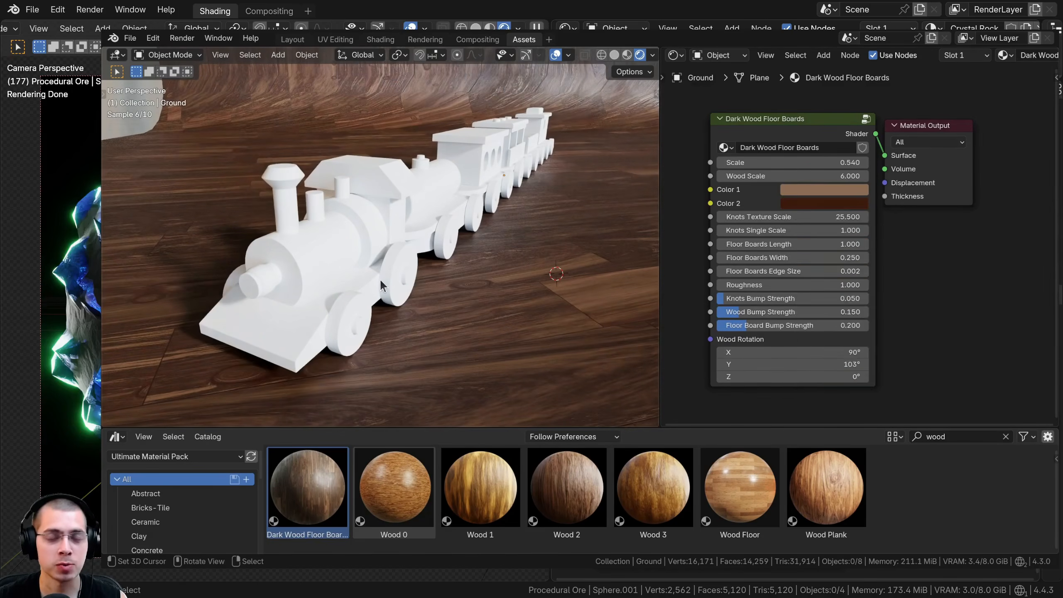
# - Assign library materials to the toy train: Wood 0 and Brushed Metal on its parts, and Dirty Metal on the cylindrical tank
pyautogui.moveTo(394, 487); pyautogui.dragTo(350, 306)
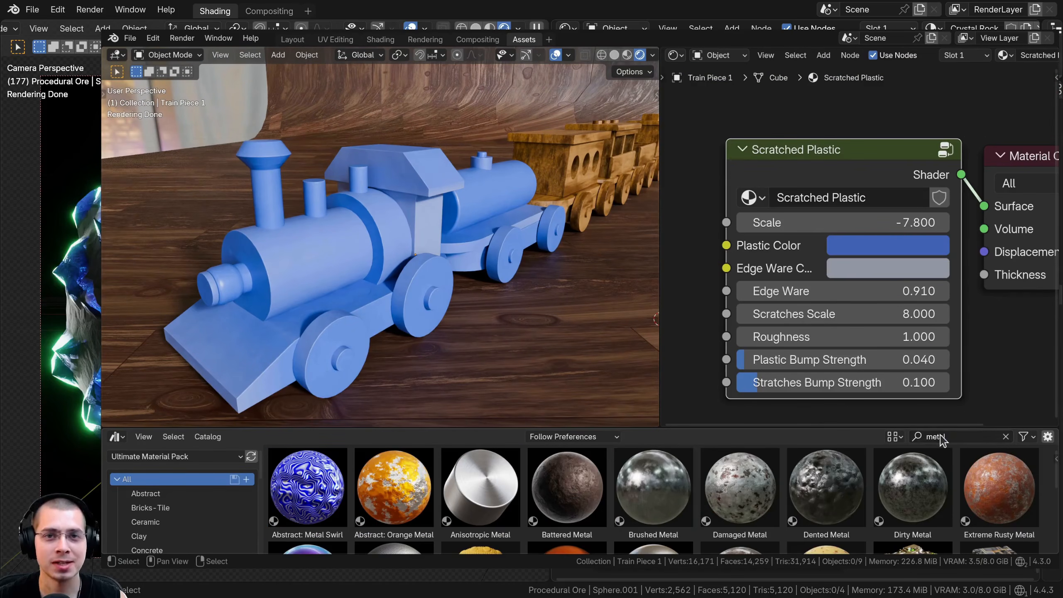
pyautogui.moveTo(654, 487); pyautogui.dragTo(262, 189)
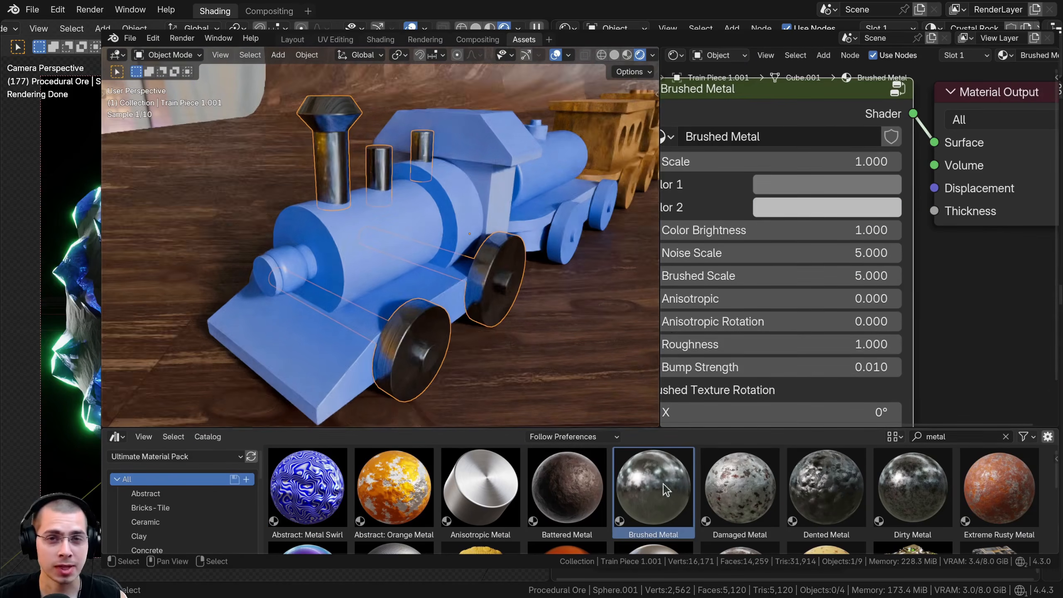
pyautogui.moveTo(740, 487); pyautogui.dragTo(447, 373)
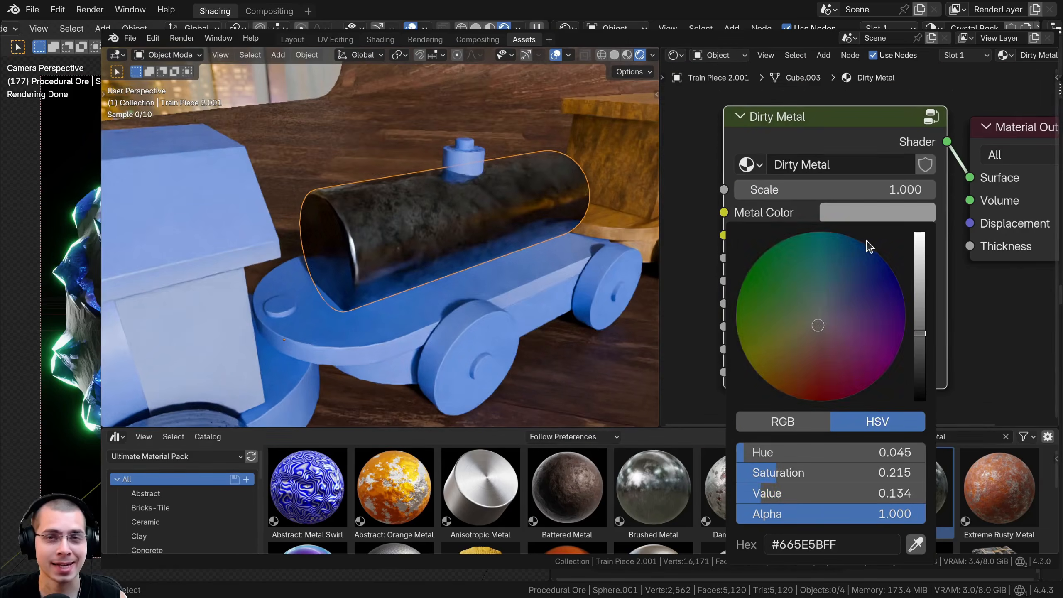
pyautogui.scroll(5, 870, 247)
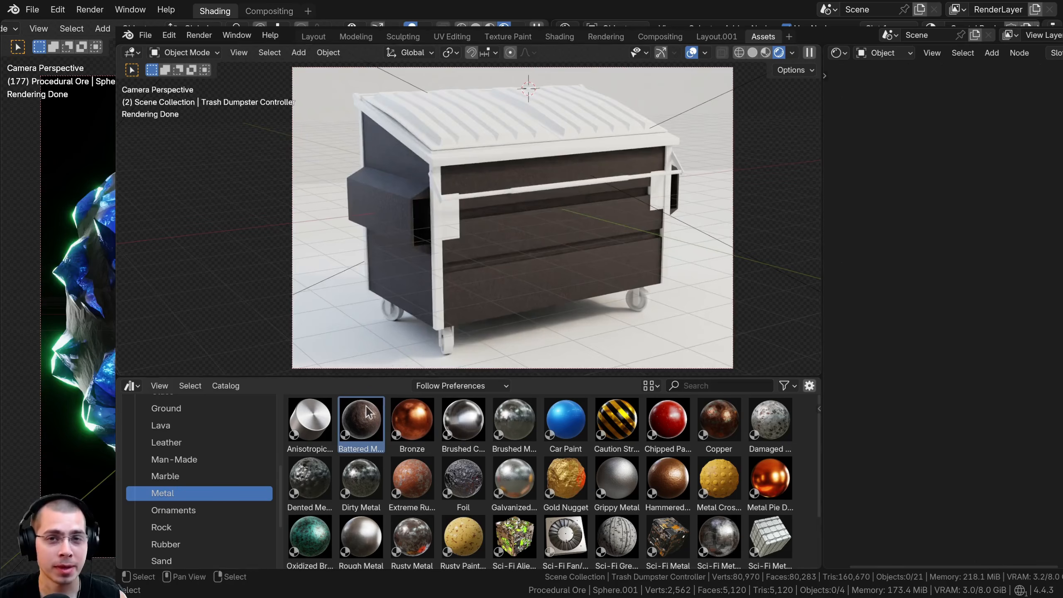
# - Assign library materials in the dumpster scene: Battered Metal on the body, Smooth Rubber on the lid, concrete on the surroundings, Damaged Metal on bare parts
pyautogui.moveTo(369, 413); pyautogui.dragTo(511, 290)
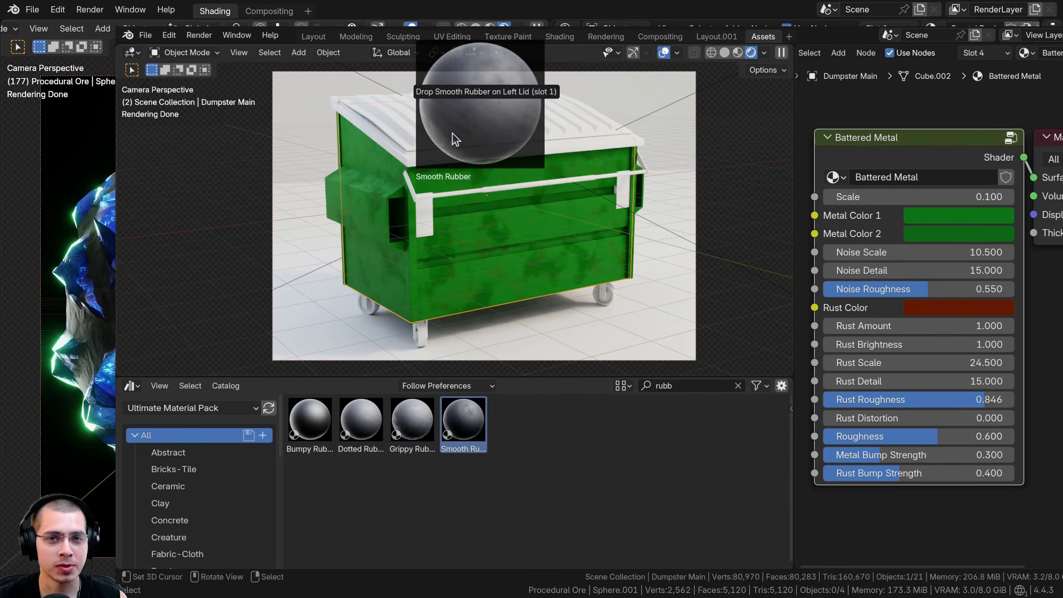
pyautogui.moveTo(452, 134); pyautogui.dragTo(457, 130)
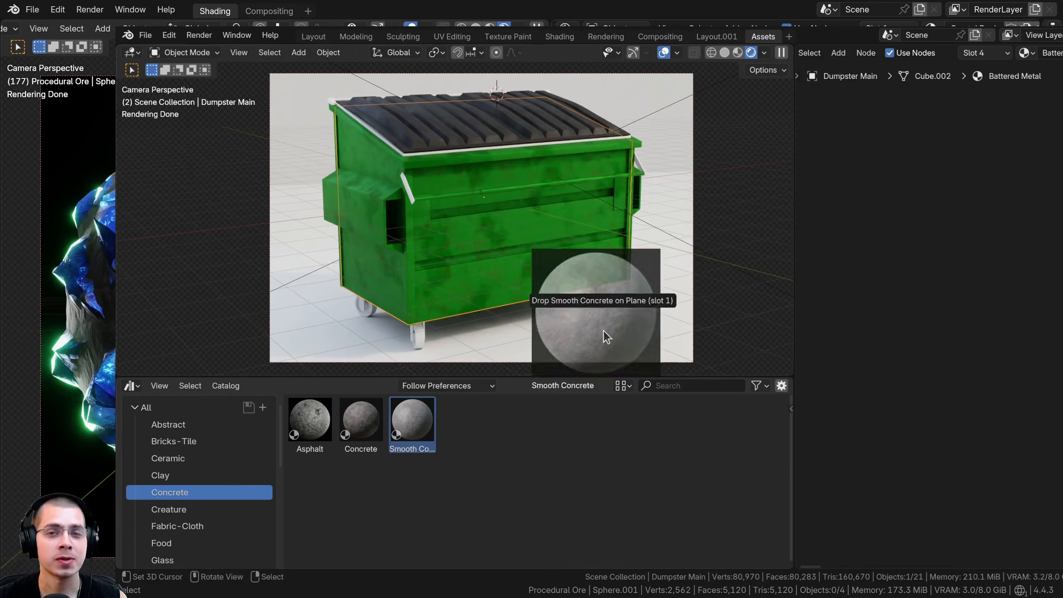
pyautogui.moveTo(361, 419); pyautogui.dragTo(309, 273)
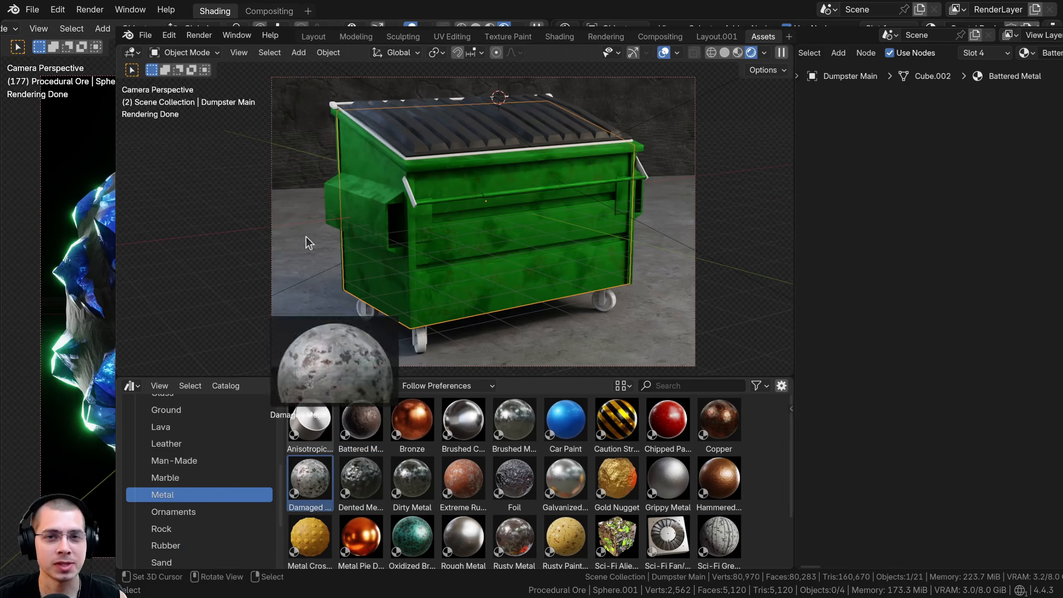
pyautogui.moveTo(308, 238); pyautogui.dragTo(670, 135)
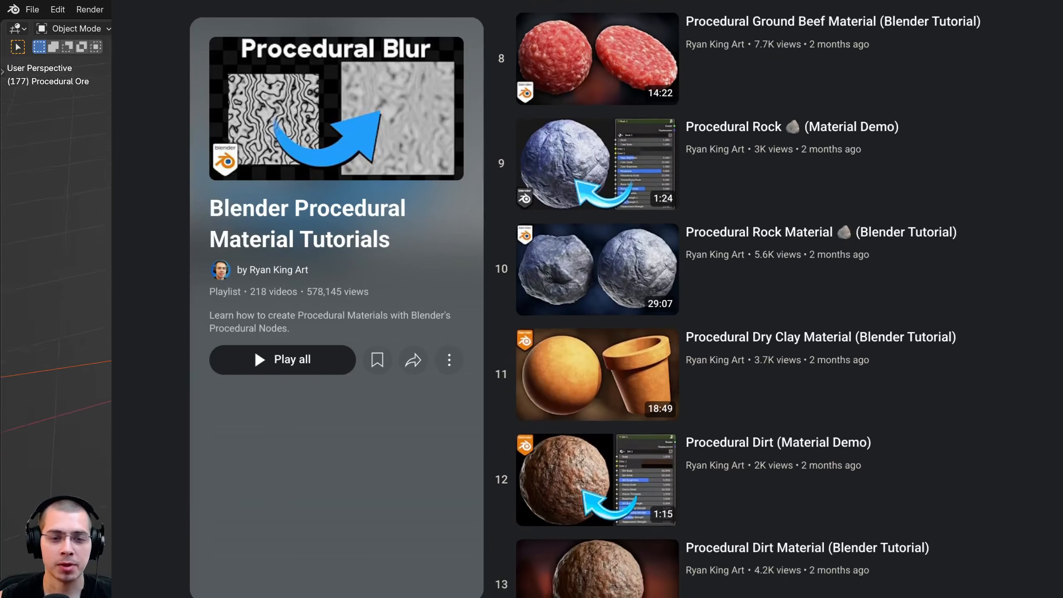
# - Hide all existing objects in the scene and add an ico sphere mesh
pyautogui.press('h')
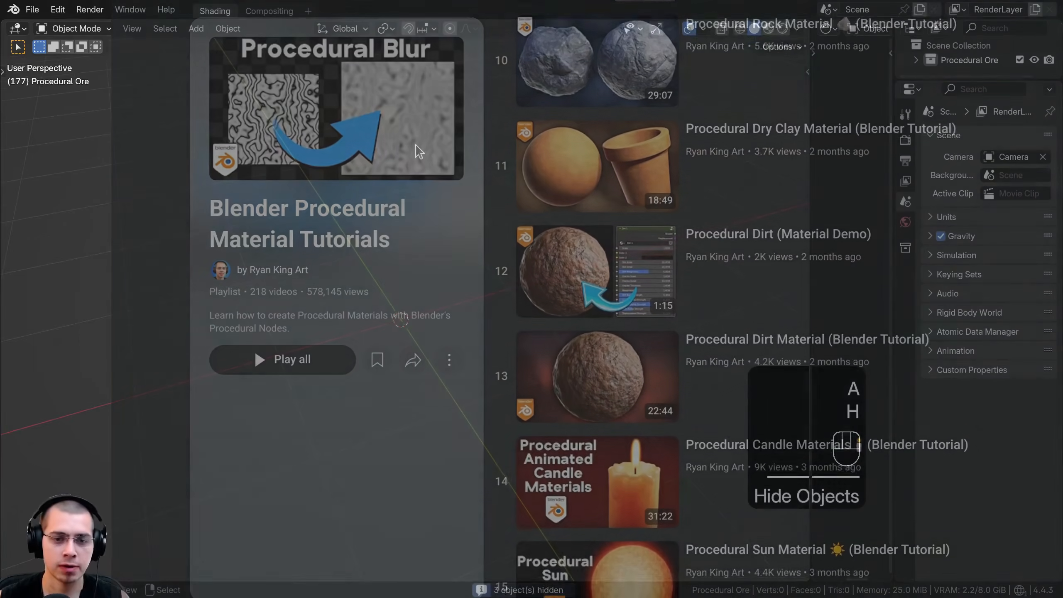
pyautogui.hotkey('shift', 'a')
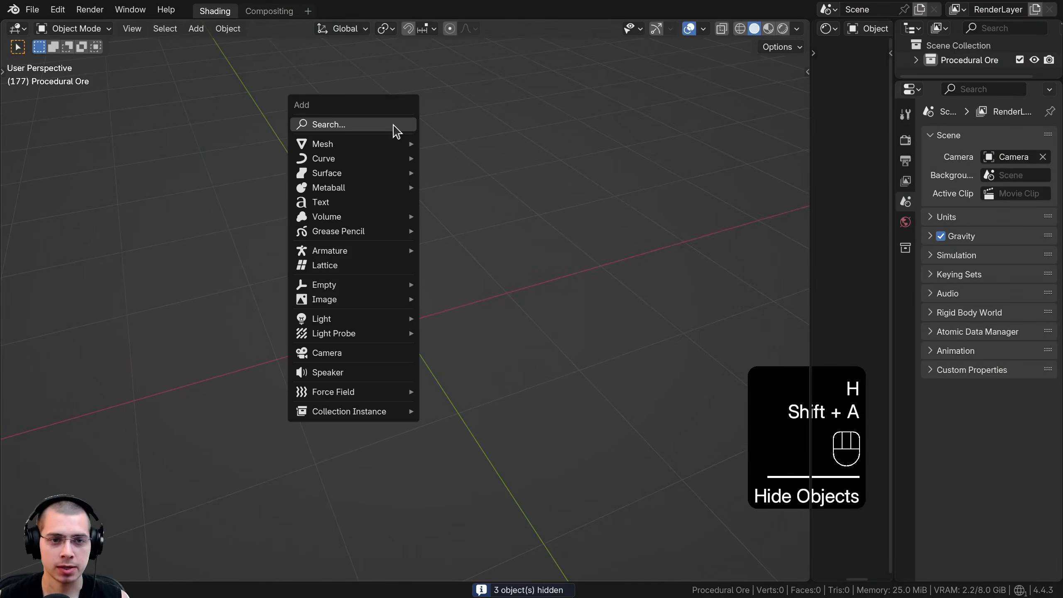
pyautogui.moveTo(374, 147)
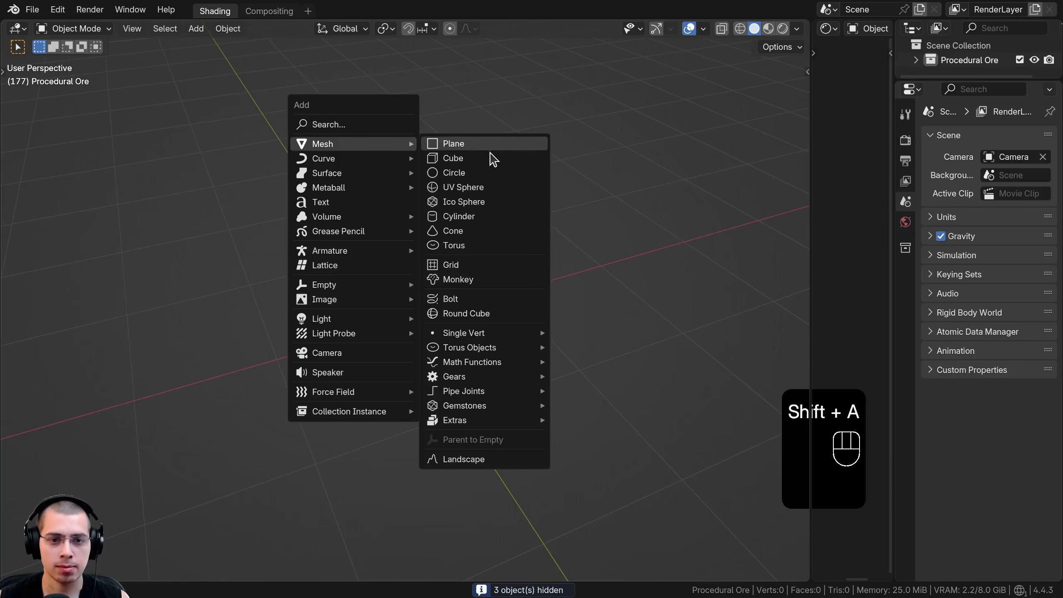
pyautogui.click(461, 201)
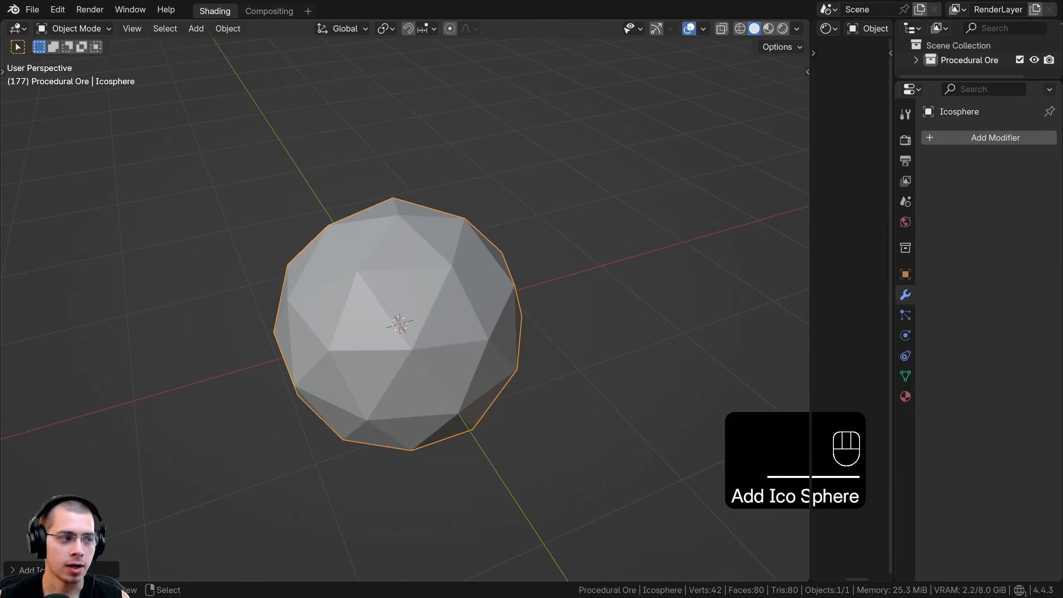
# - Set the new ico sphere's Subdivisions to 5 and collapse its creation settings
pyautogui.click(25, 570)
pyautogui.click(134, 429)
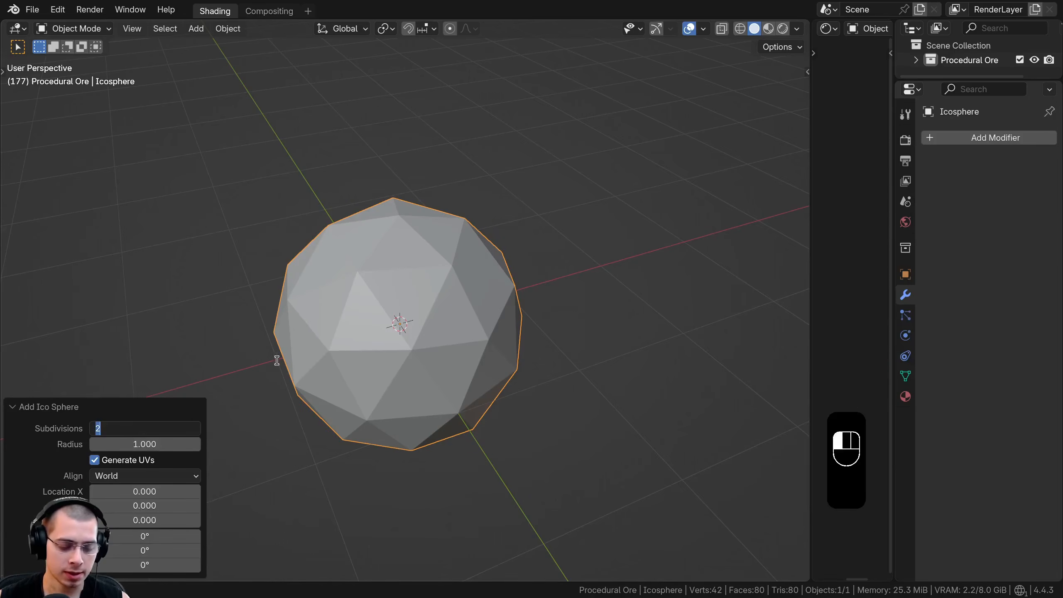
pyautogui.click(290, 343)
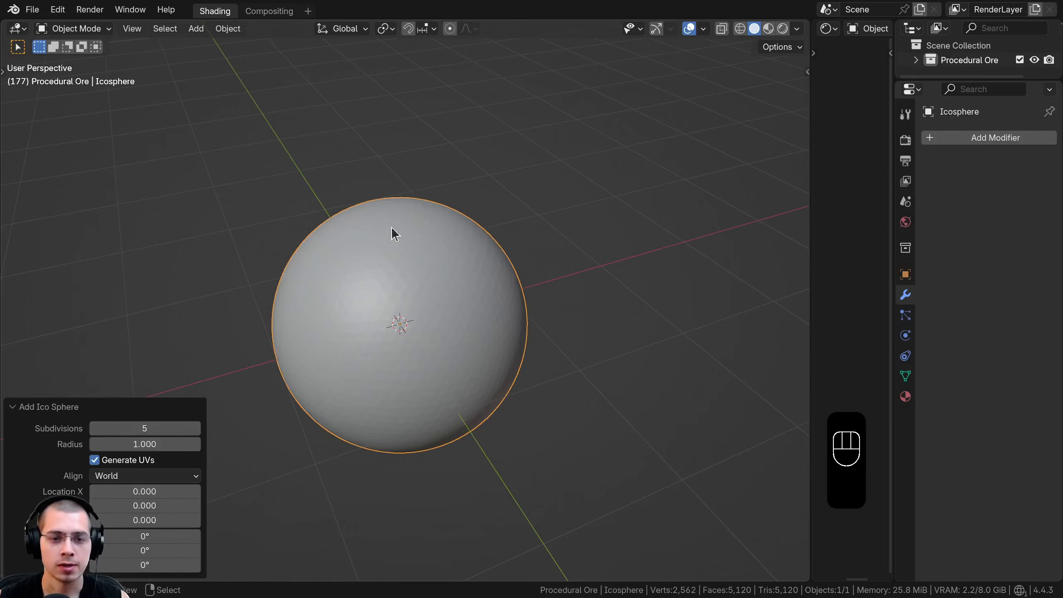
pyautogui.scroll(2, 402, 353)
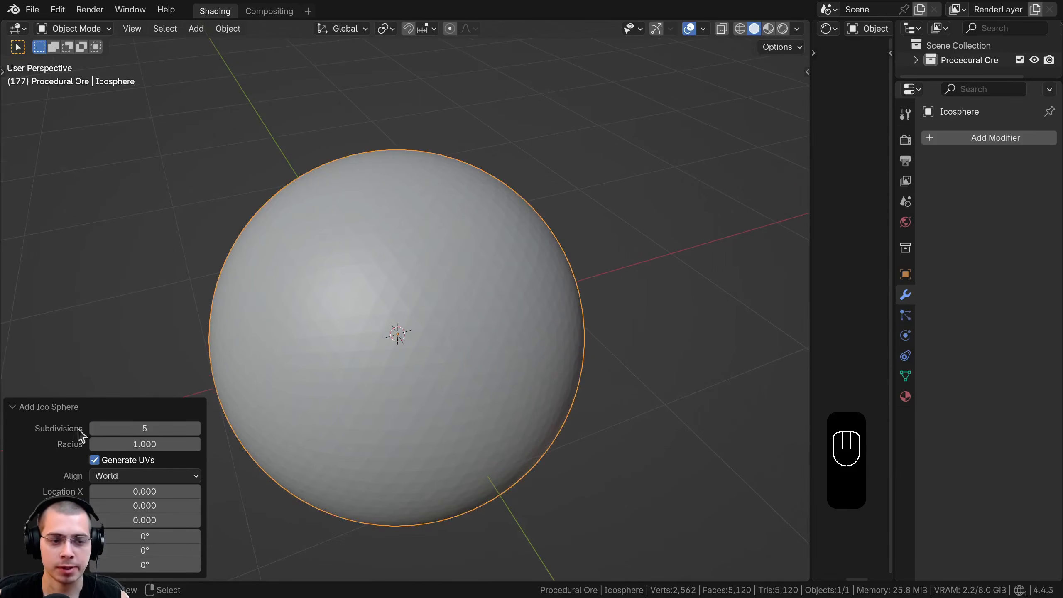
pyautogui.click(48, 408)
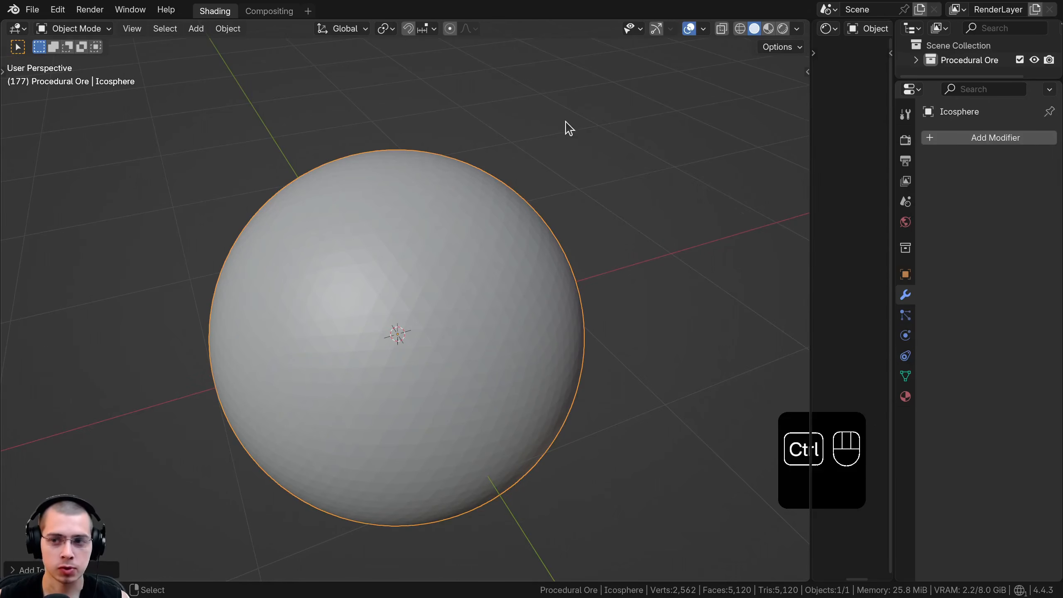
# - Add a Subdivision Surface modifier to the icosphere with both viewport and render levels set to 3
pyautogui.hotkey('ctrl', '3')
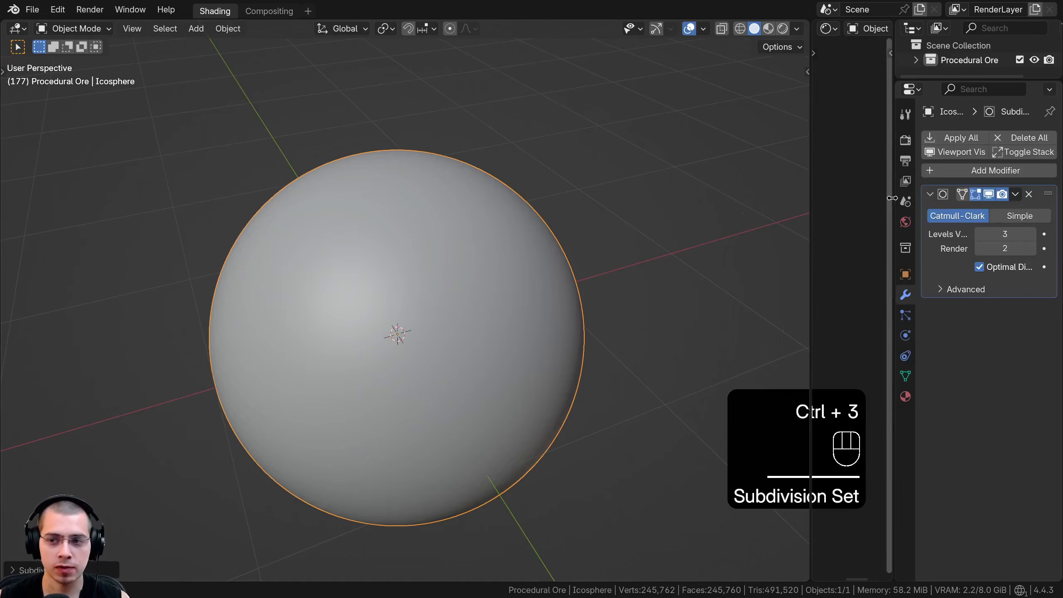
pyautogui.moveTo(892, 205); pyautogui.dragTo(832, 205)
pyautogui.click(1031, 248)
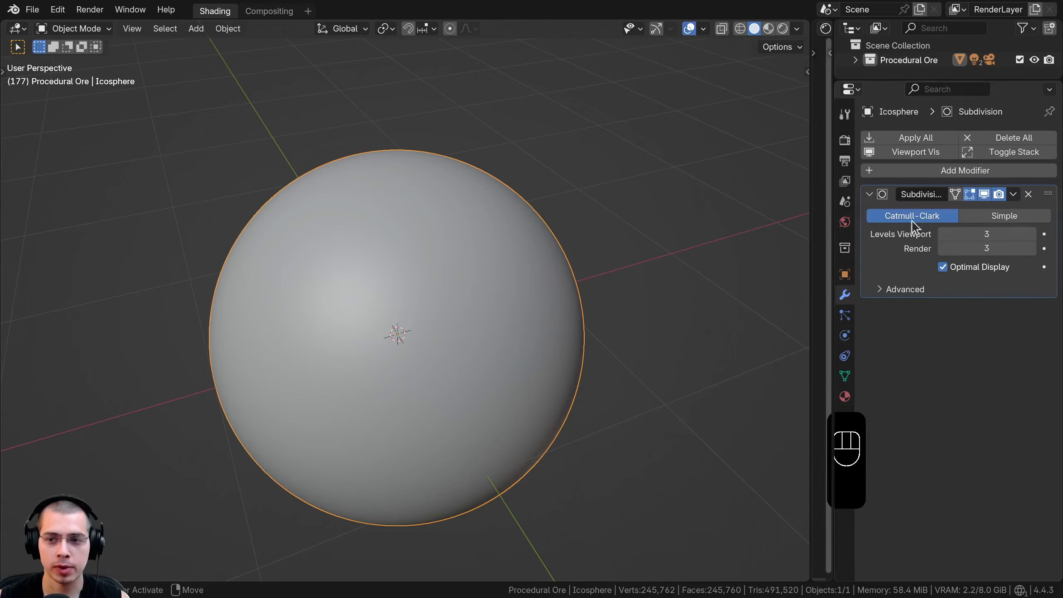
# - Try the Subdivision modifier's viewport level at 0 and return it to 3
pyautogui.click(943, 235)
pyautogui.click(944, 234)
pyautogui.click(944, 235)
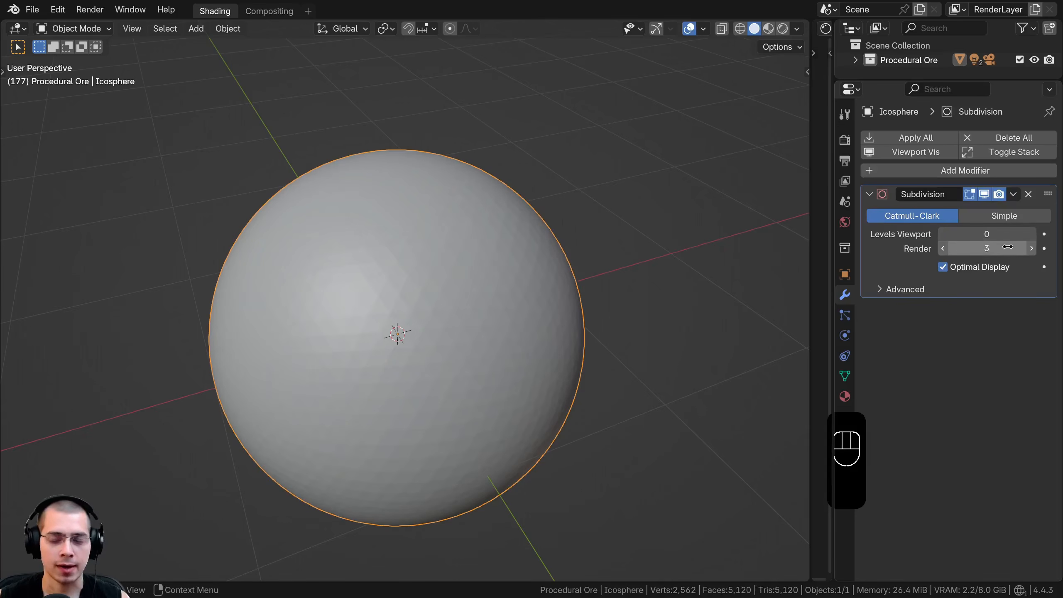
pyautogui.click(1032, 234)
pyautogui.click(1032, 234)
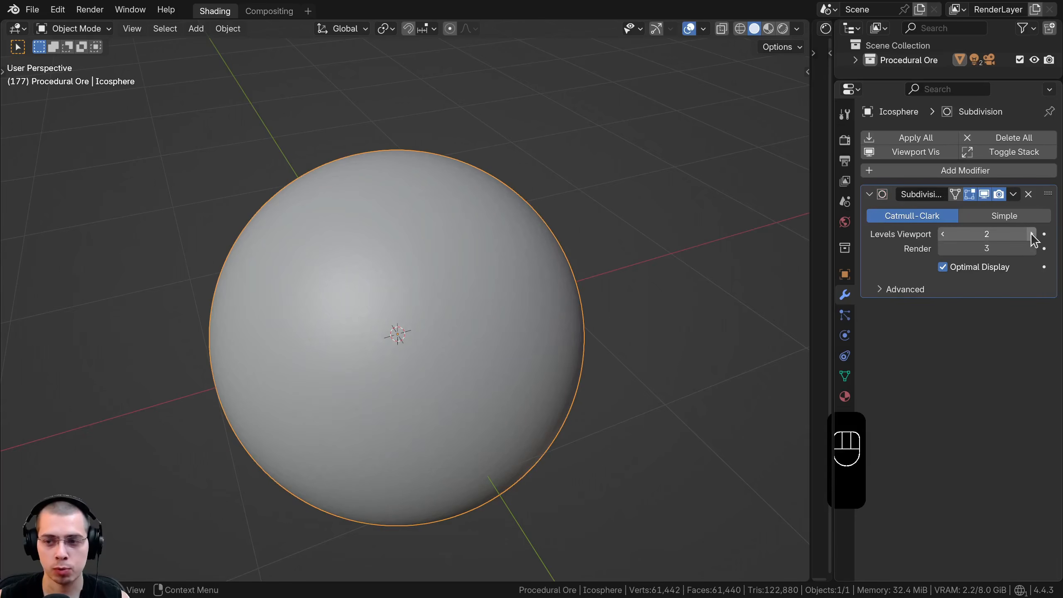
pyautogui.click(1031, 234)
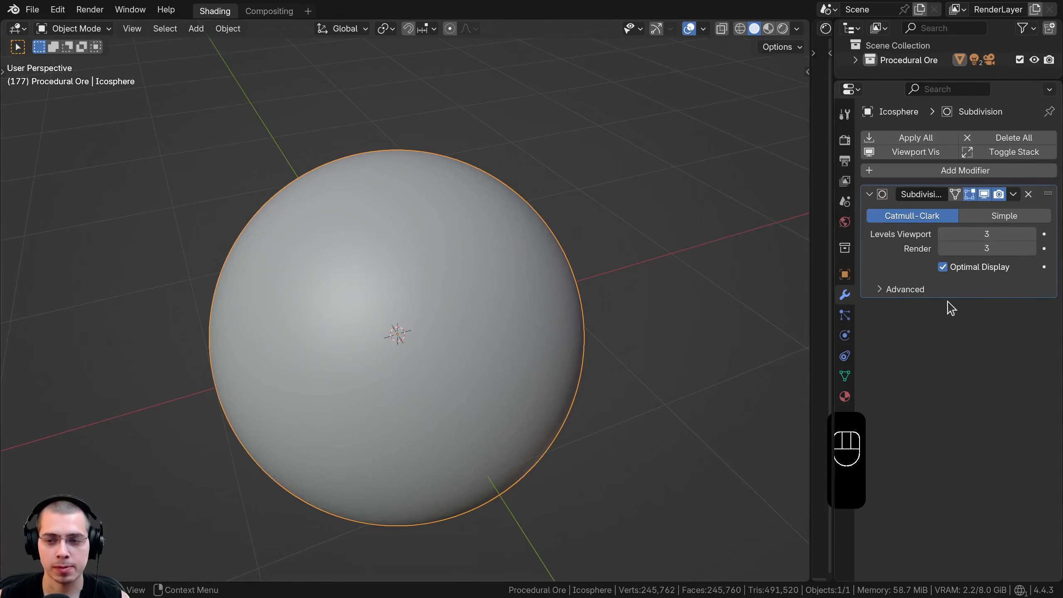
# - Scale the icosphere uniformly by a factor of 0.35
pyautogui.keyDown('shift'); pyautogui.moveTo(496, 339); pyautogui.dragTo(505, 313, button='middle'); pyautogui.keyUp('shift')
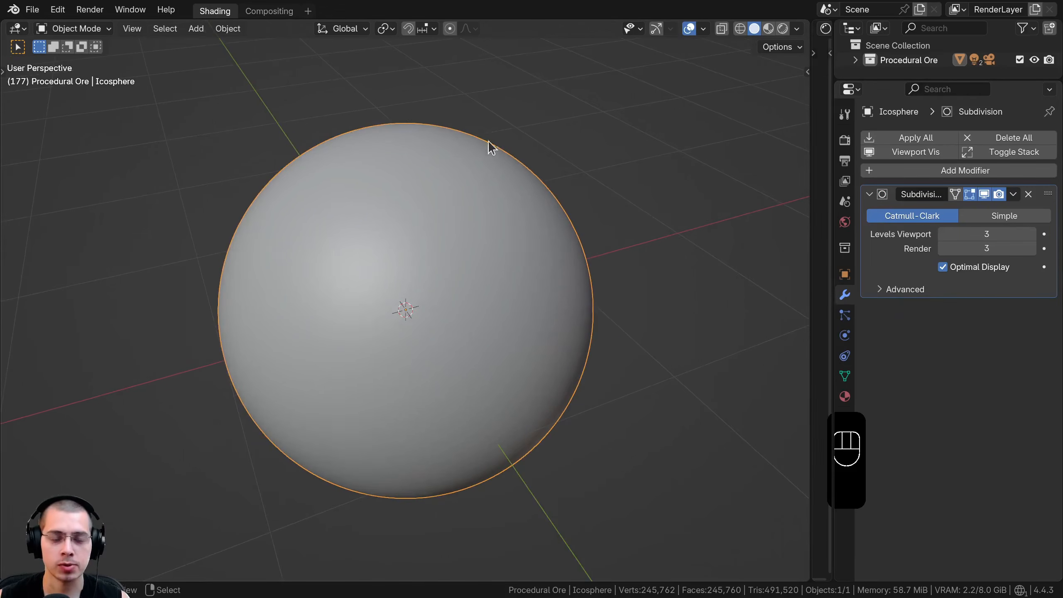
pyautogui.scroll(2, 492, 147)
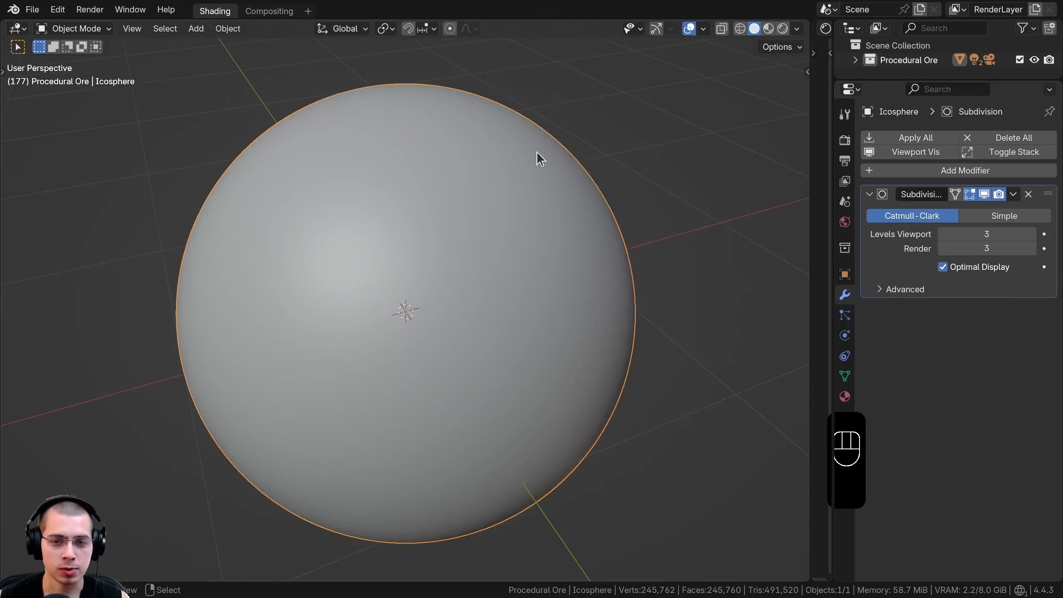
pyautogui.scroll(-2, 428, 273)
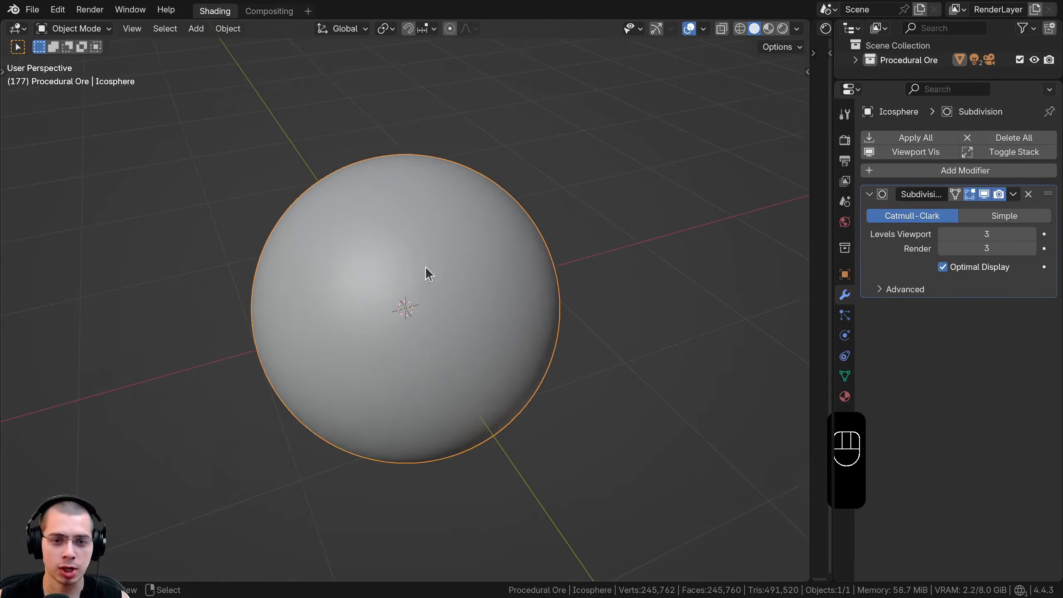
pyautogui.moveTo(550, 254); pyautogui.dragTo(682, 237, button='middle')
pyautogui.press('s')
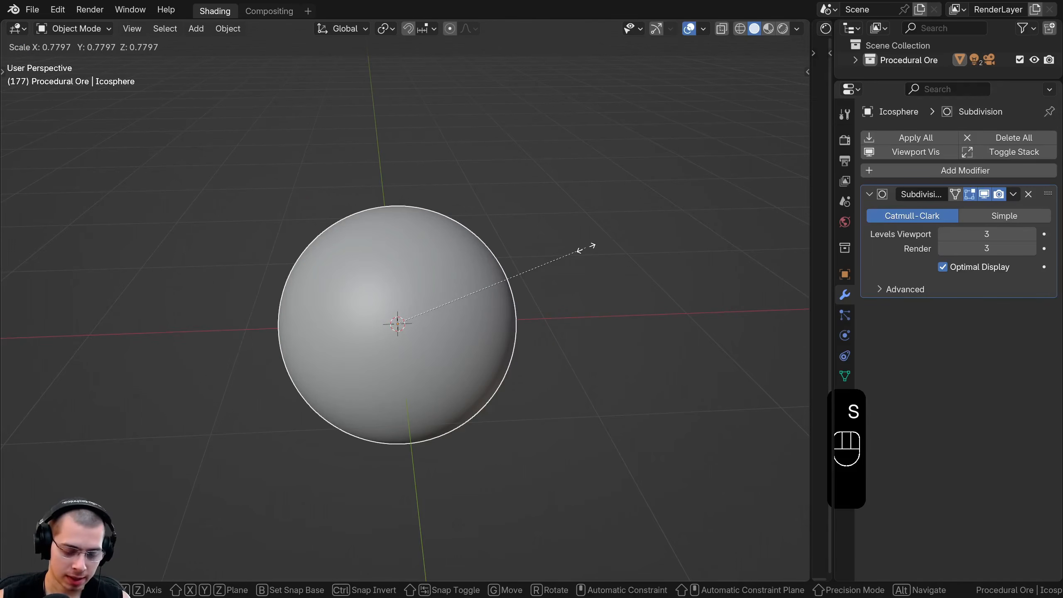
pyautogui.write('.35')
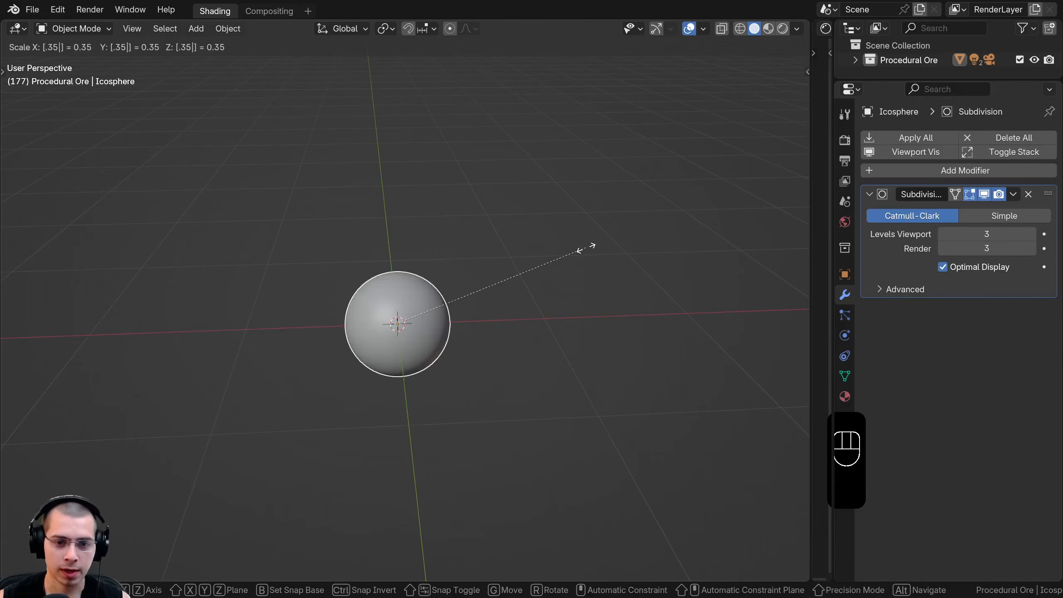
pyautogui.press('Return')
# - Apply the icosphere's scale transform
pyautogui.scroll(4, 234, 243)
pyautogui.hotkey('ctrl', 'a')
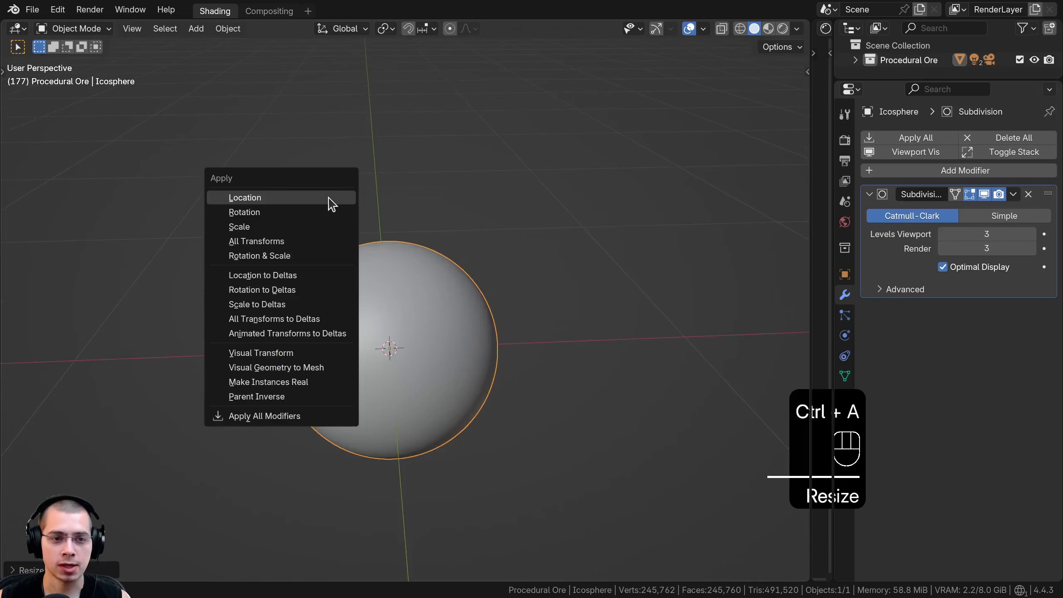
pyautogui.click(303, 228)
# - Set the icosphere's Subdivision modifier viewport level to 1
pyautogui.keyDown('shift'); pyautogui.moveTo(395, 263); pyautogui.dragTo(402, 246, button='middle'); pyautogui.keyUp('shift')
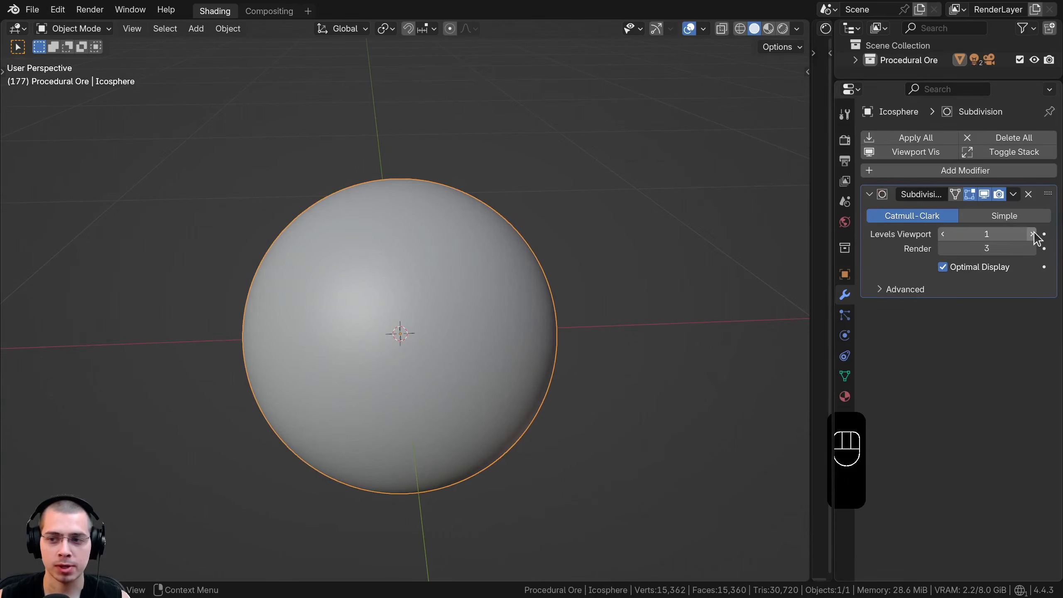
pyautogui.moveTo(998, 231); pyautogui.dragTo(998, 231)
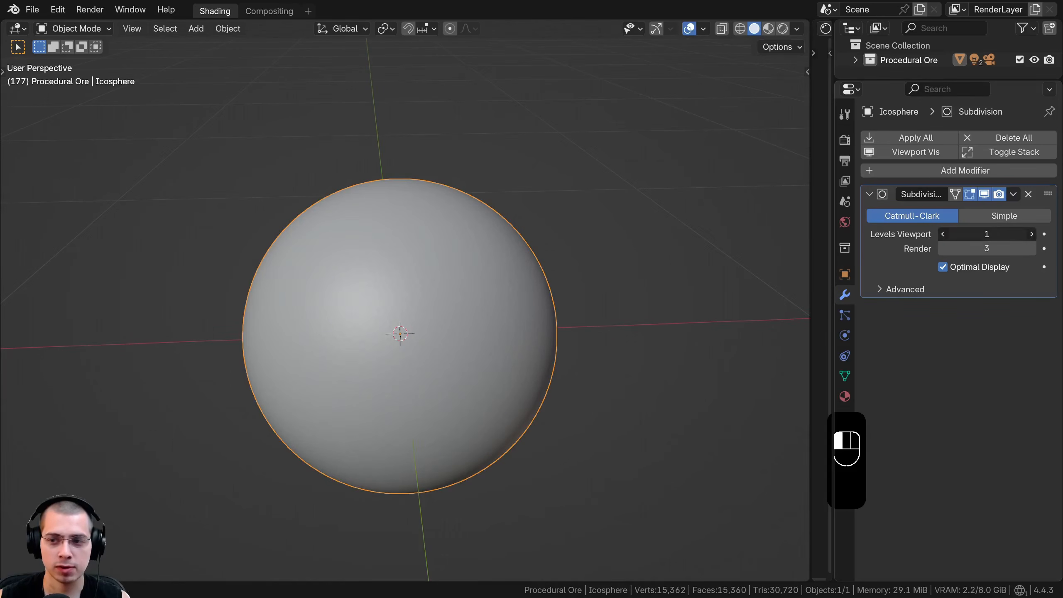
pyautogui.click(968, 347)
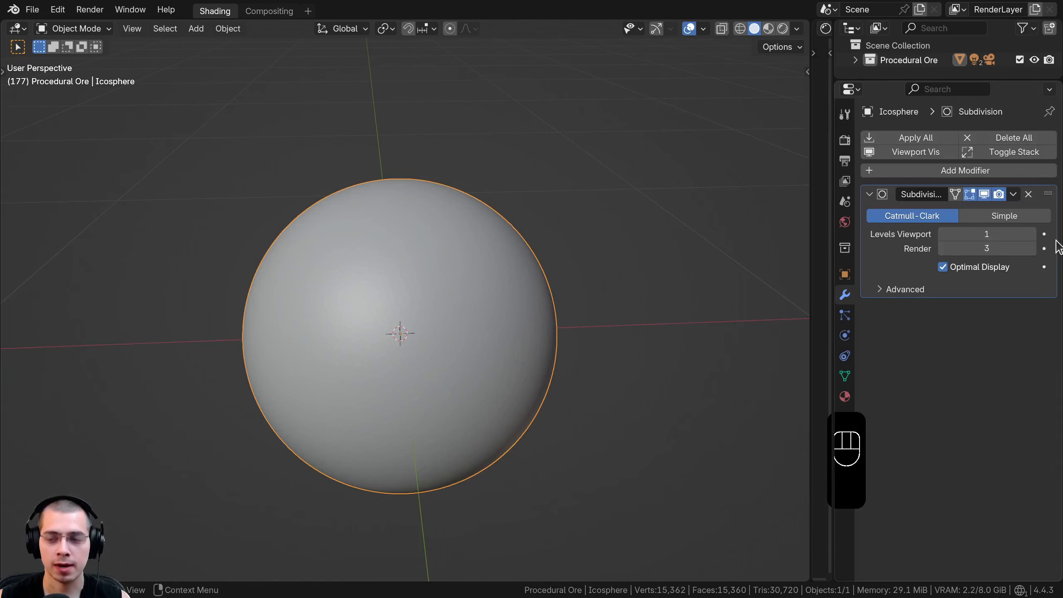
# - Apply Shade Smooth to the icosphere
pyautogui.scroll(1, 516, 212)
pyautogui.keyDown('shift'); pyautogui.moveTo(478, 182); pyautogui.dragTo(481, 144, button='middle'); pyautogui.keyUp('shift')
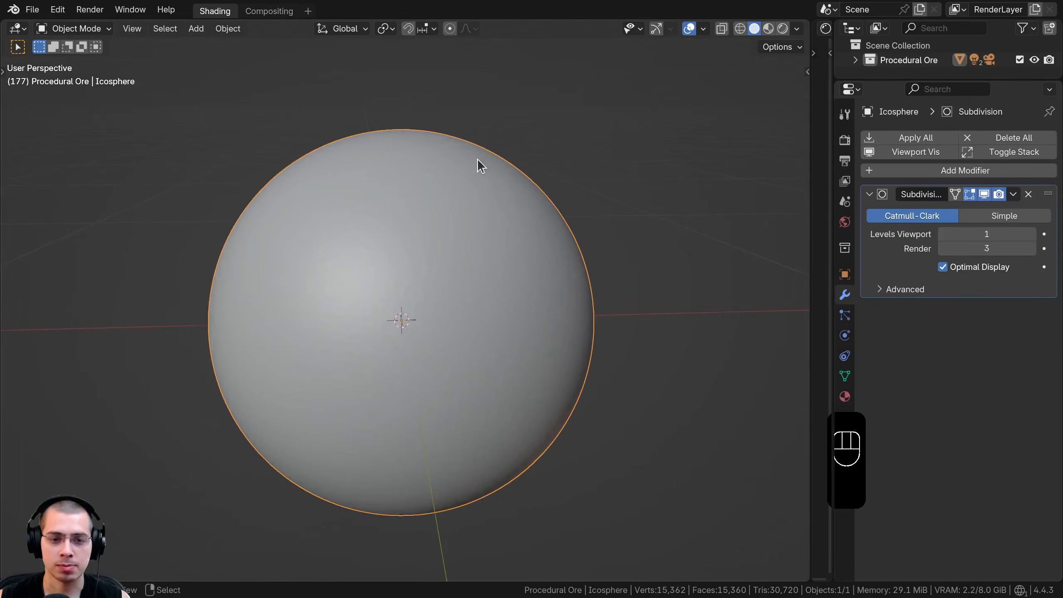
pyautogui.scroll(4, 396, 114)
pyautogui.scroll(-2, 396, 111)
pyautogui.press('w')
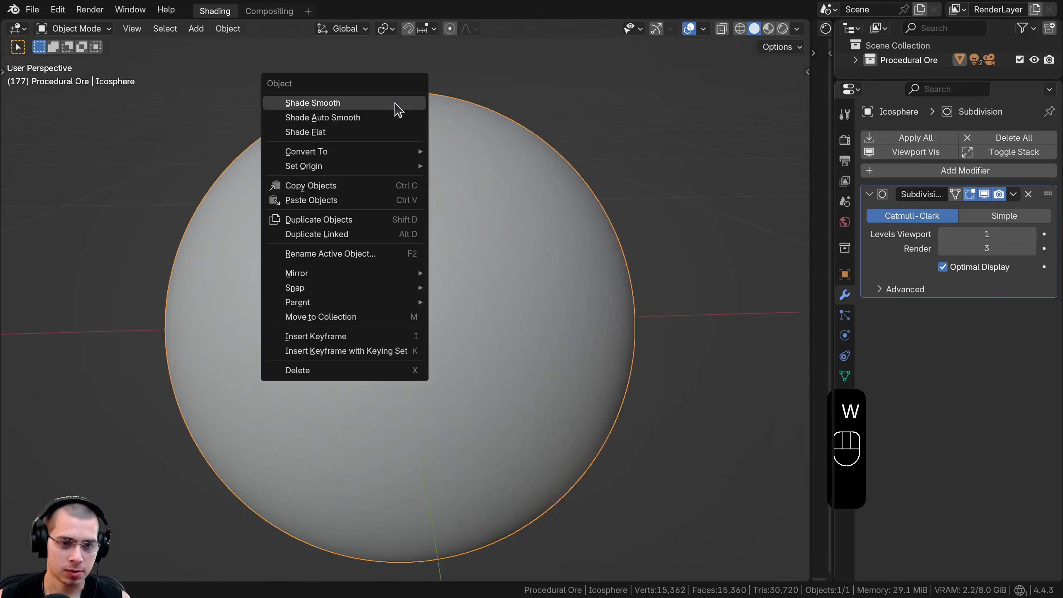
pyautogui.click(323, 110)
# - Unhide all hidden objects in the scene and select the camera
pyautogui.moveTo(425, 304); pyautogui.dragTo(375, 301, button='middle')
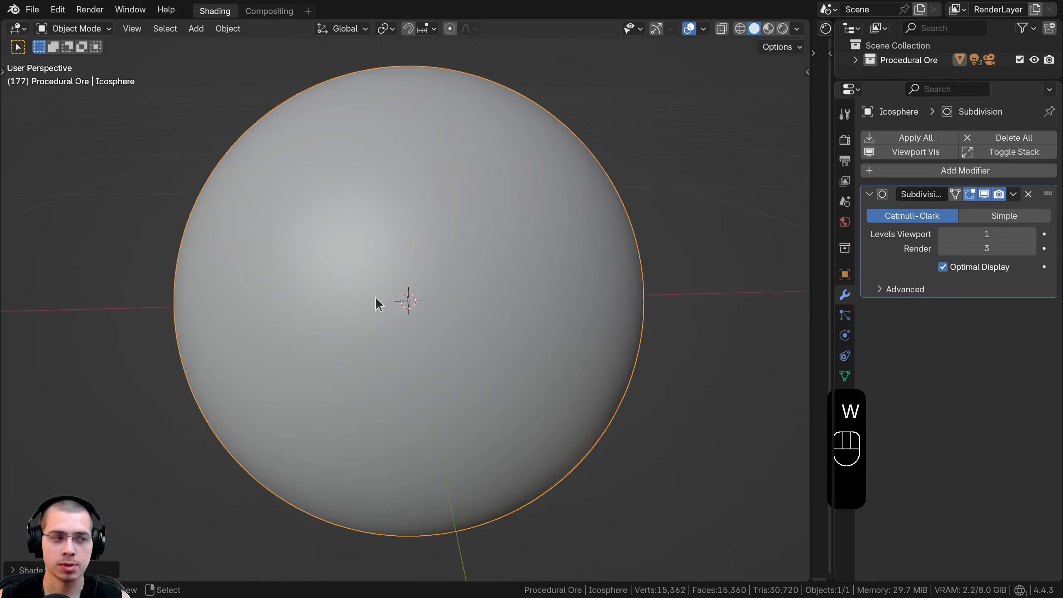
pyautogui.scroll(-2, 502, 199)
pyautogui.hotkey('alt', 'h')
pyautogui.scroll(-4, 502, 199)
pyautogui.click(375, 125)
pyautogui.press('g')
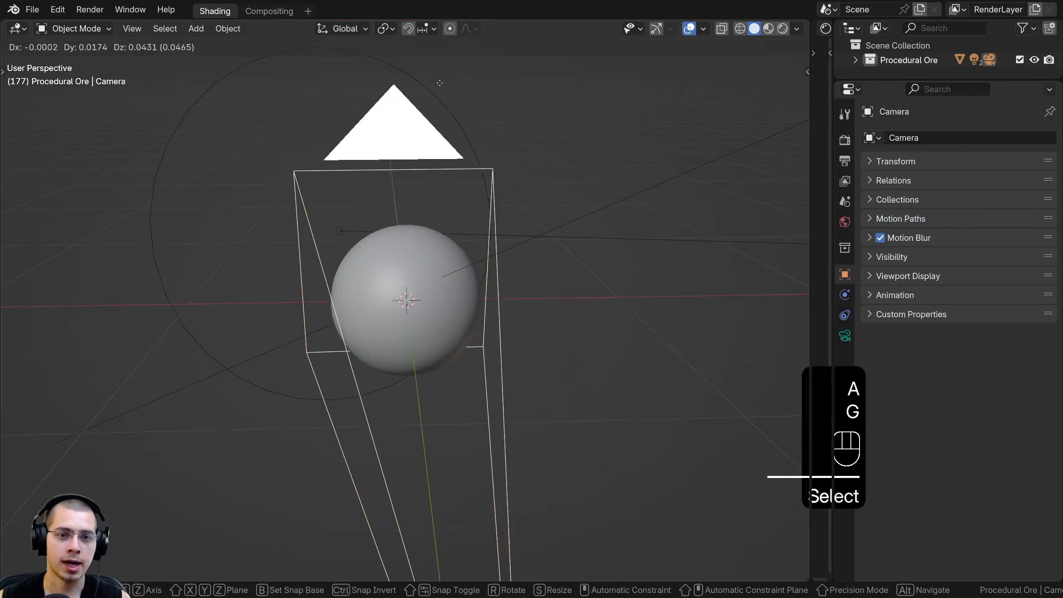
# - Look through the camera and display its lens settings, including the focal length
pyautogui.press('KP_0')
pyautogui.scroll(-3, 431, 176)
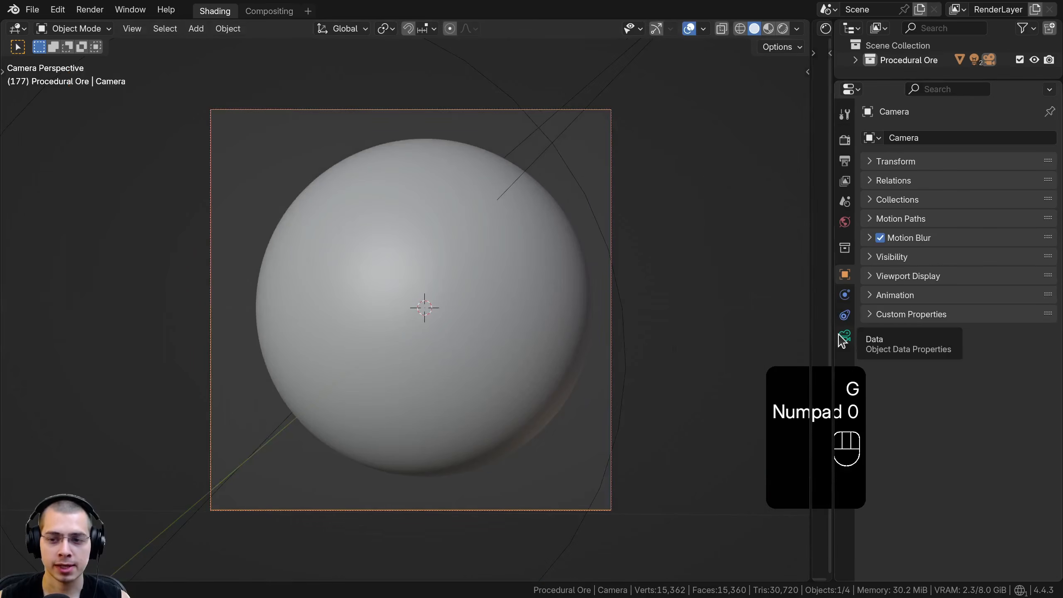
pyautogui.click(844, 336)
pyautogui.scroll(2, 461, 255)
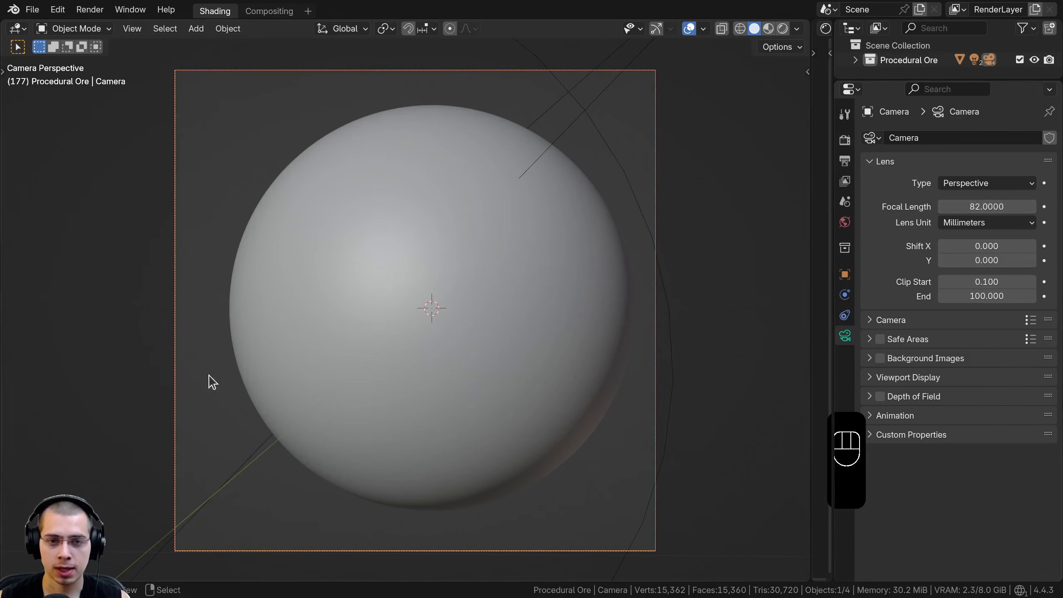
pyautogui.keyDown('shift'); pyautogui.moveTo(451, 379); pyautogui.dragTo(483, 311, button='middle'); pyautogui.keyUp('shift')
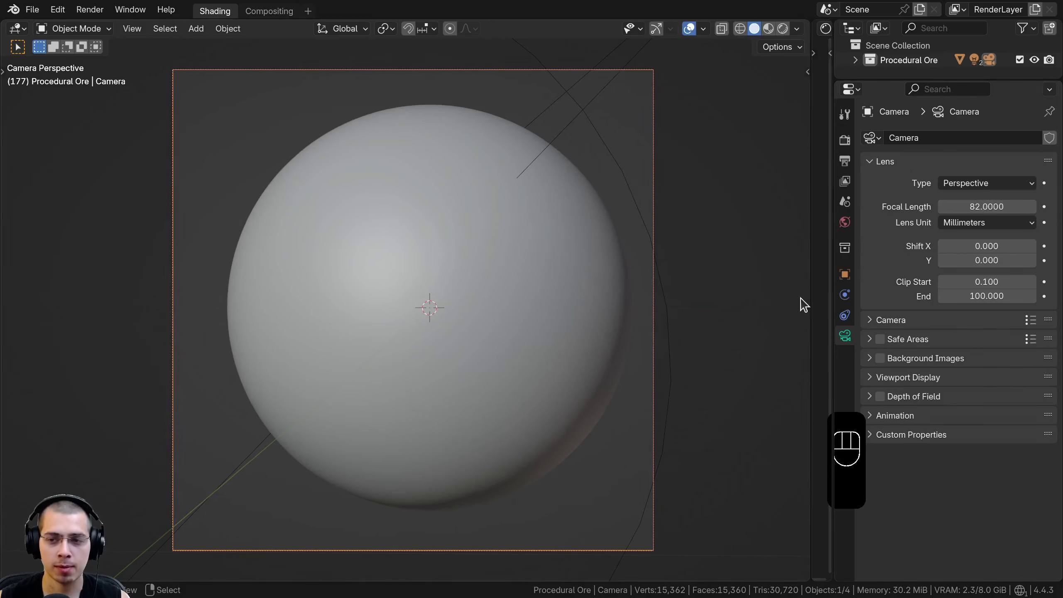
# - Examine the scene's Cycles render settings and the output resolution settings
pyautogui.click(845, 140)
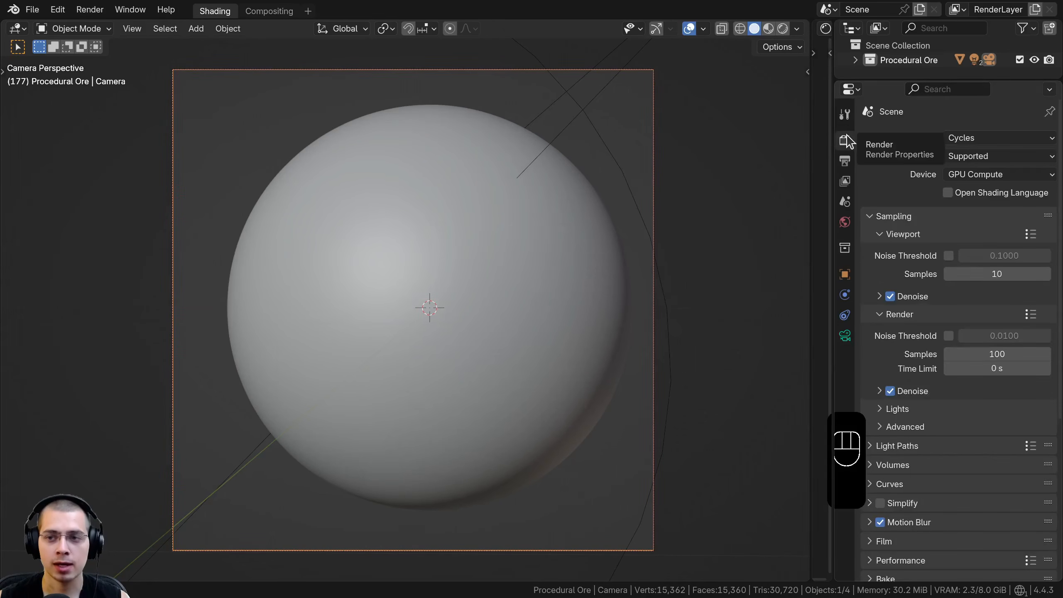
pyautogui.click(844, 167)
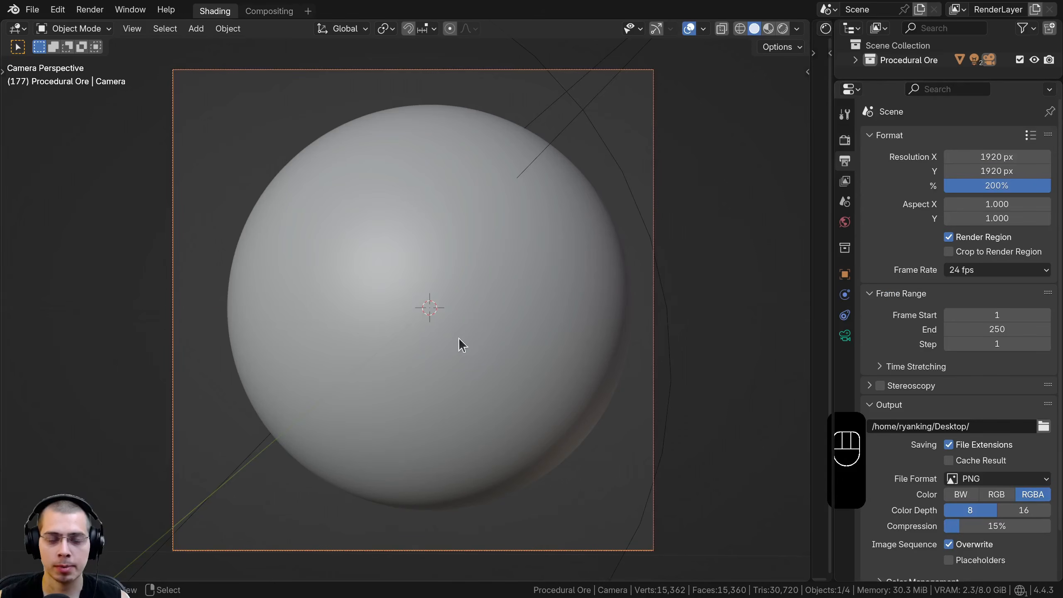
pyautogui.scroll(2, 393, 258)
pyautogui.scroll(-3, 427, 263)
pyautogui.click(561, 256)
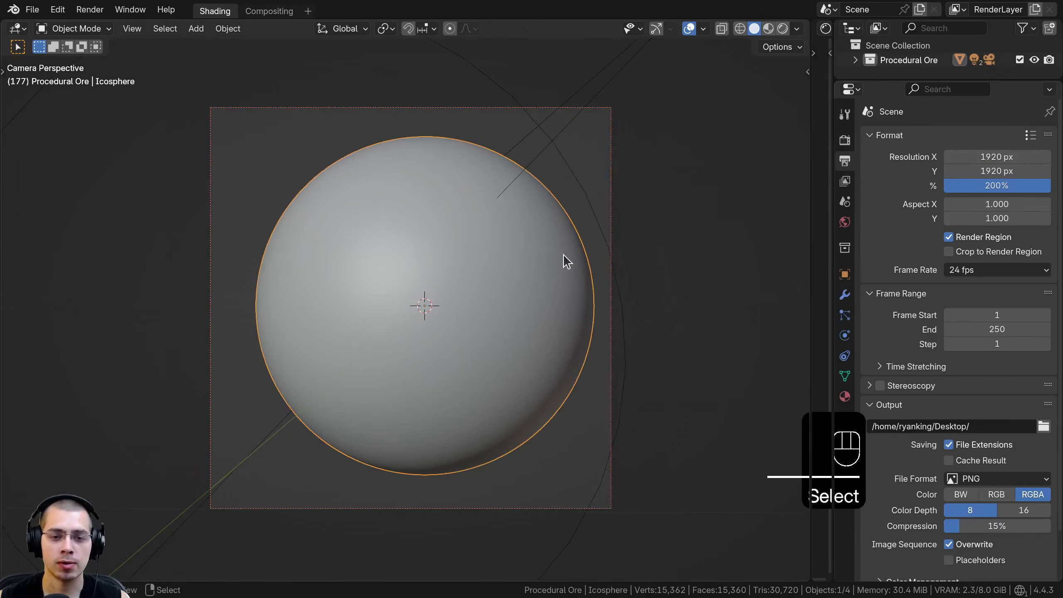
pyautogui.press('g')
pyautogui.press('x')
# - Leave the camera view and switch the viewport to Rendered shading
pyautogui.scroll(-7, 496, 246)
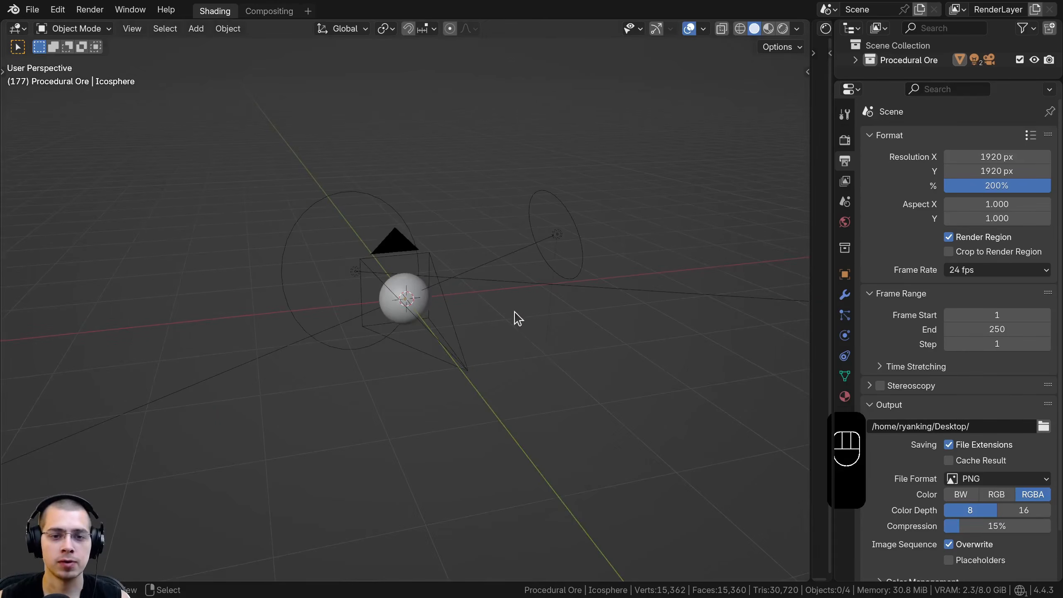
pyautogui.press('z')
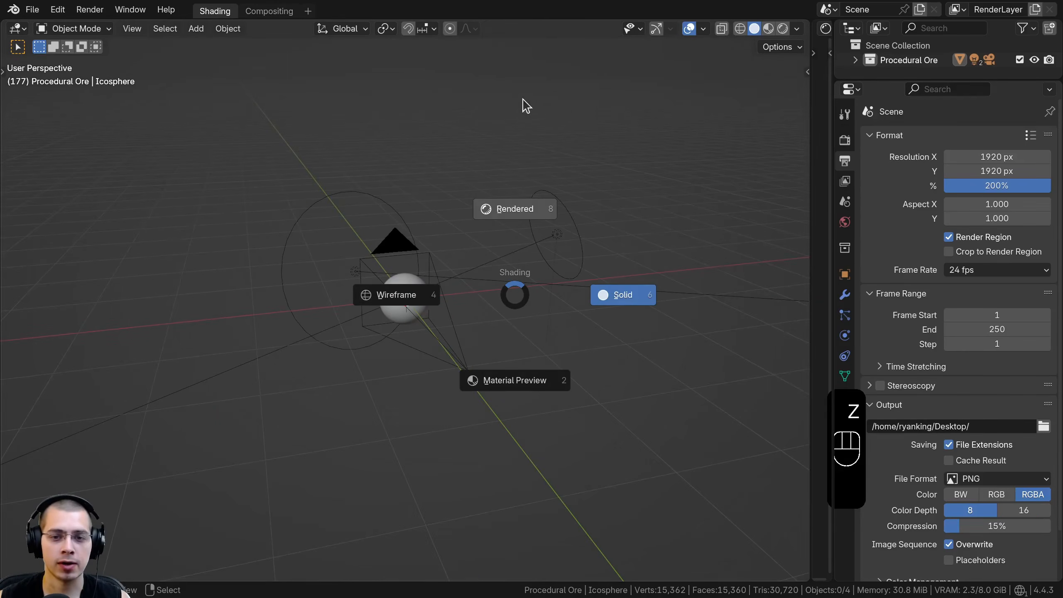
pyautogui.click(524, 101)
pyautogui.moveTo(430, 376); pyautogui.dragTo(526, 242, button='middle')
# - Select the area light named Area and display its light settings
pyautogui.press('a')
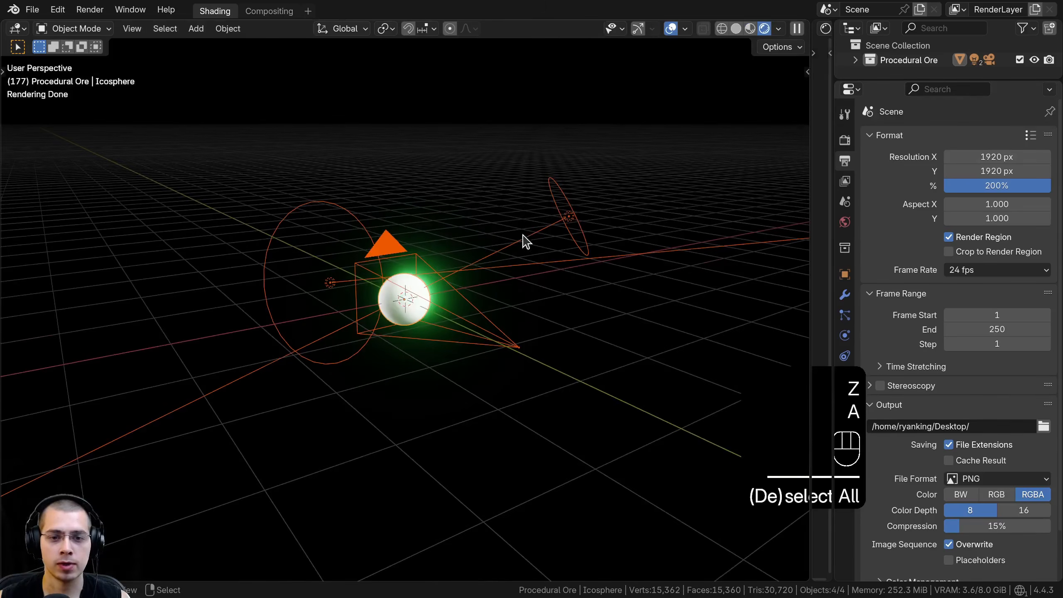
pyautogui.rightClick(573, 211)
pyautogui.press('g')
pyautogui.rightClick(572, 191)
pyautogui.click(845, 336)
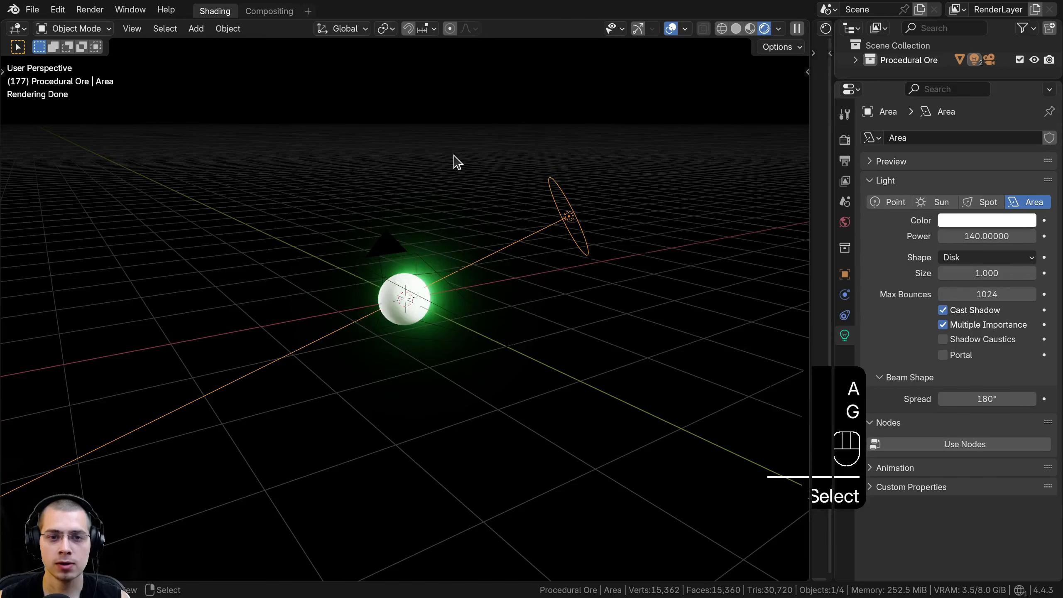
# - Look up the Area type among the lights that can be added and inspect the selected light's Shape setting
pyautogui.hotkey('shift', 'a')
pyautogui.moveTo(397, 333)
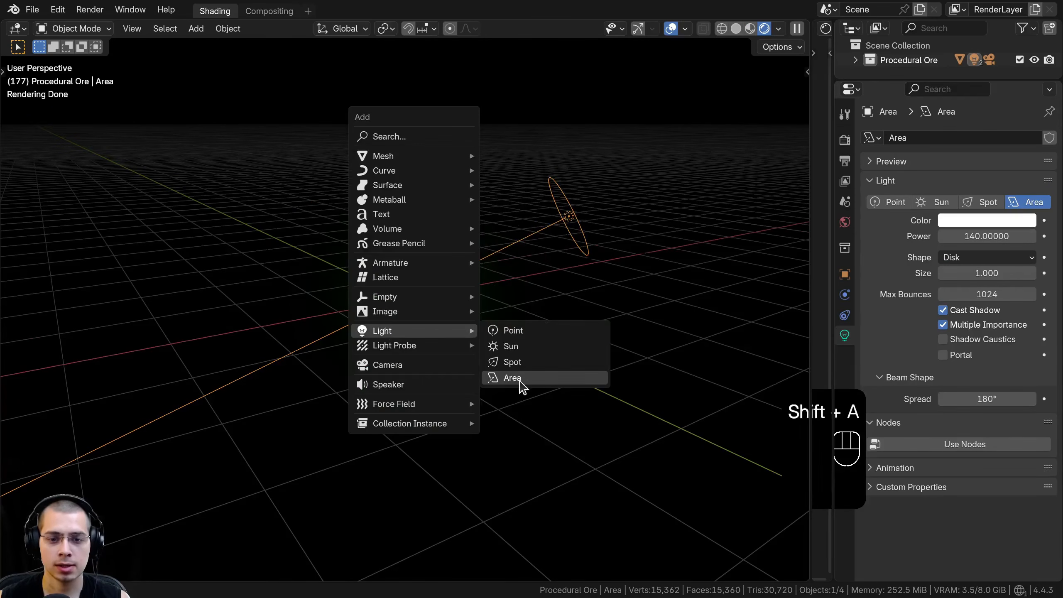
pyautogui.scroll(5, 647, 215)
pyautogui.scroll(-3, 566, 251)
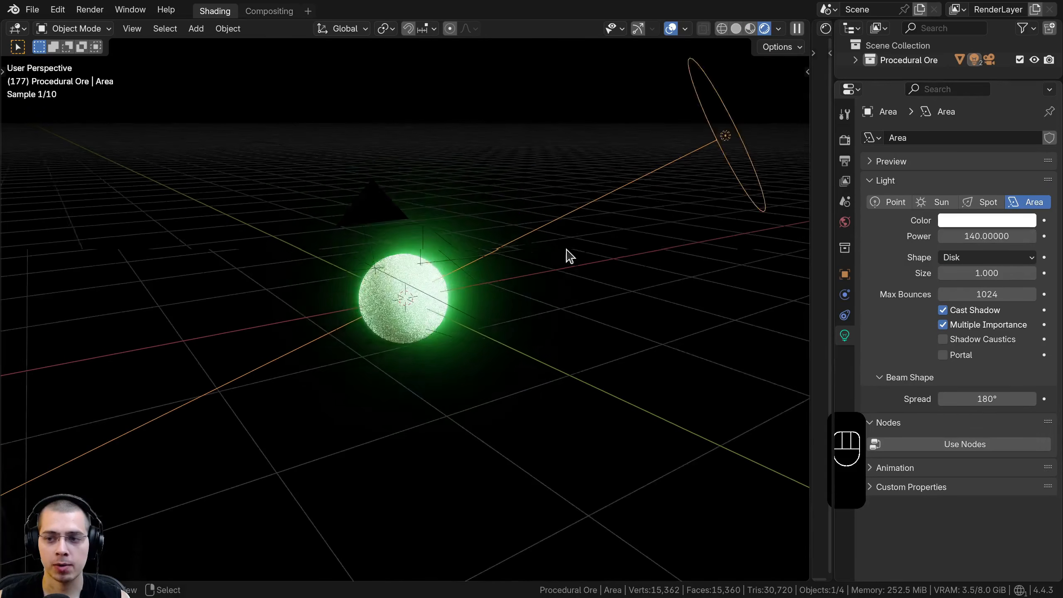
pyautogui.keyDown('shift'); pyautogui.moveTo(566, 250); pyautogui.dragTo(424, 350, button='middle'); pyautogui.keyUp('shift')
pyautogui.click(980, 259)
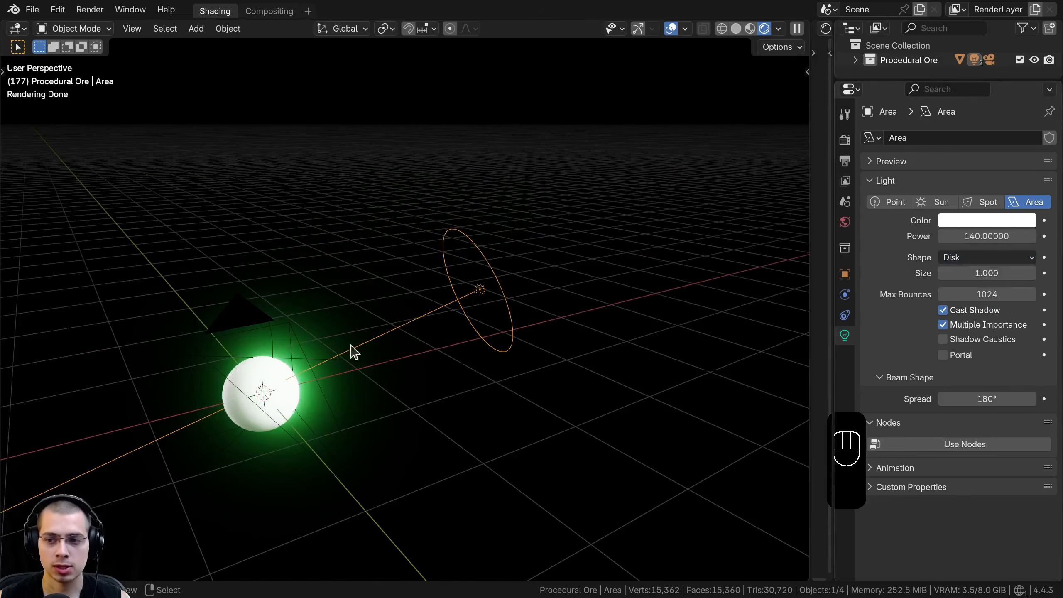
# - Select the second area light, Area.001, and examine its power, shape and placement around the sphere
pyautogui.moveTo(351, 348); pyautogui.dragTo(534, 251, button='middle')
pyautogui.press('a')
pyautogui.press('a')
pyautogui.rightClick(238, 341)
pyautogui.keyDown('shift'); pyautogui.moveTo(40, 367); pyautogui.dragTo(188, 296, button='middle'); pyautogui.keyUp('shift')
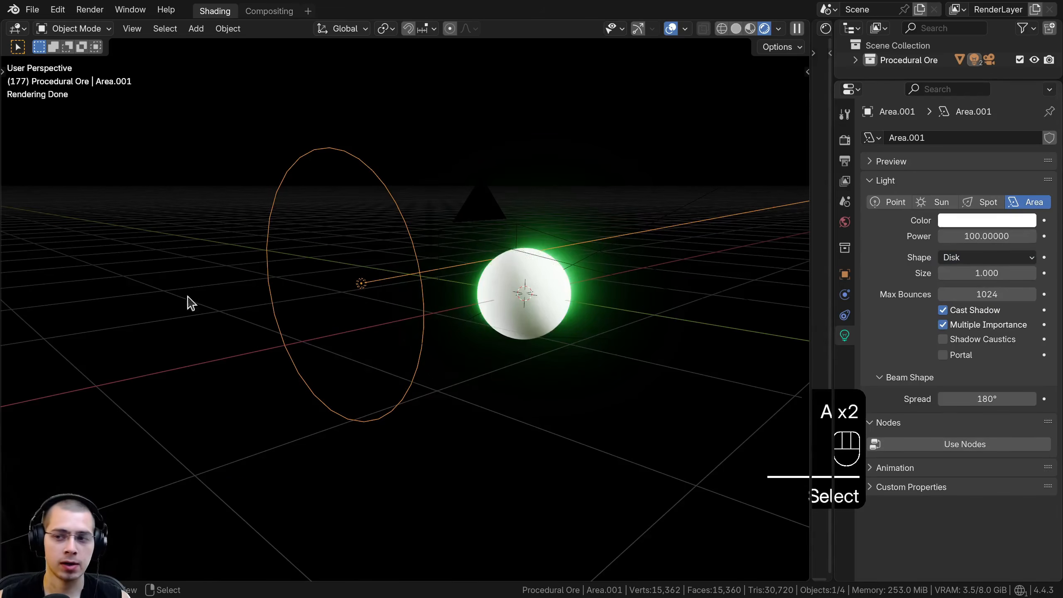
pyautogui.press('s')
pyautogui.click(477, 362)
pyautogui.moveTo(477, 362); pyautogui.dragTo(529, 354, button='middle')
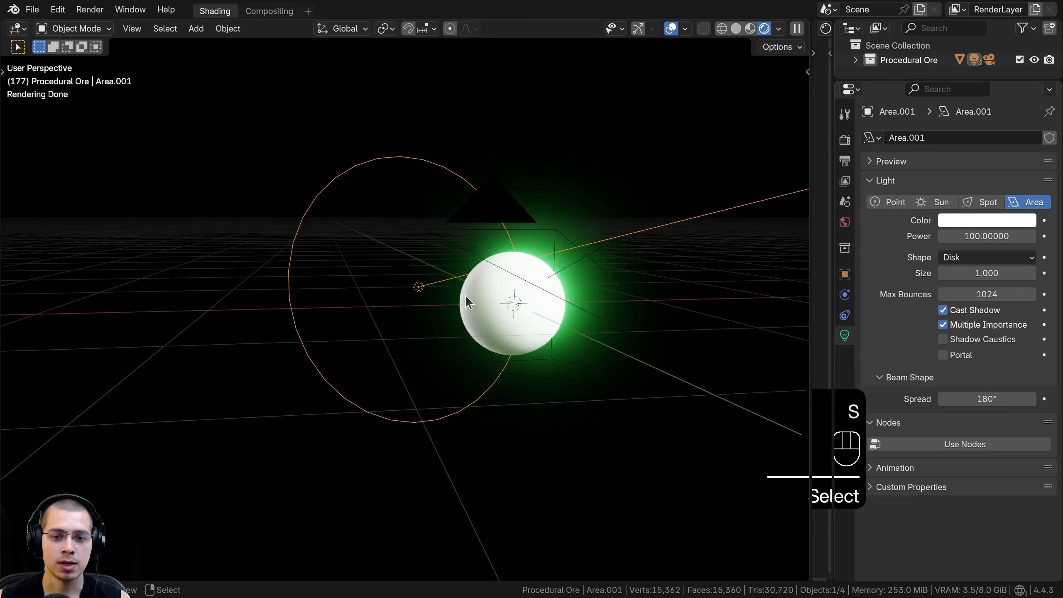
pyautogui.moveTo(468, 301); pyautogui.dragTo(461, 322, button='middle')
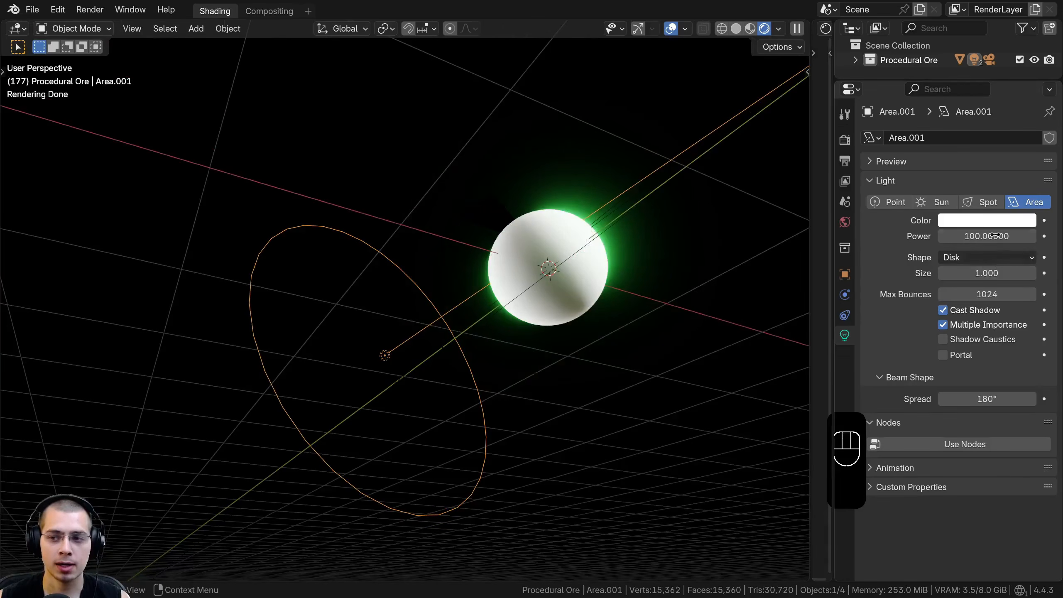
# - Compare the sphere's lighting in the camera view with the second area light's placement, ending in the camera view
pyautogui.press('KP_0')
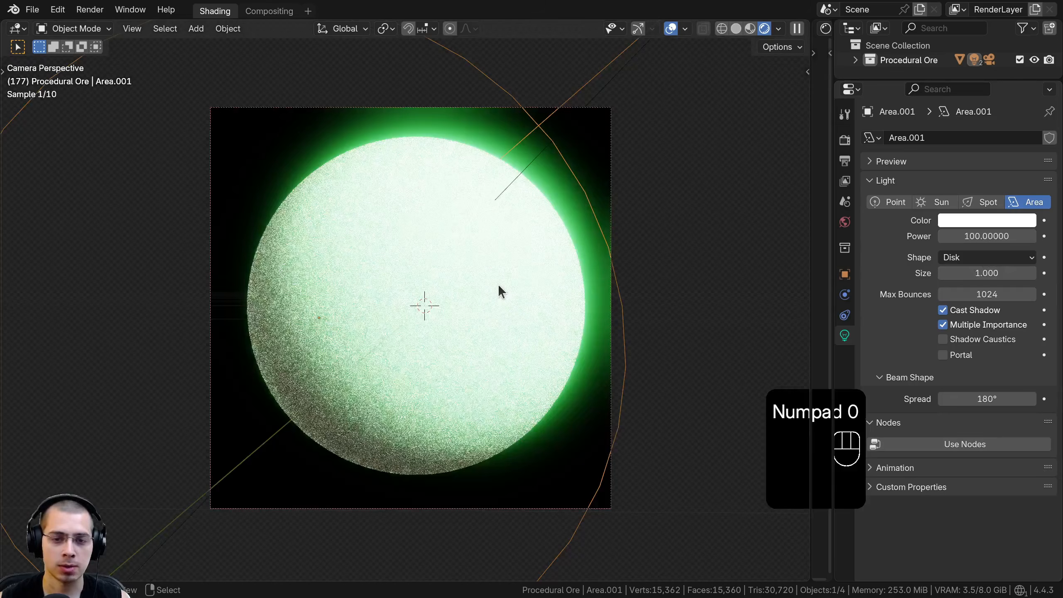
pyautogui.moveTo(375, 183); pyautogui.dragTo(344, 252, button='middle')
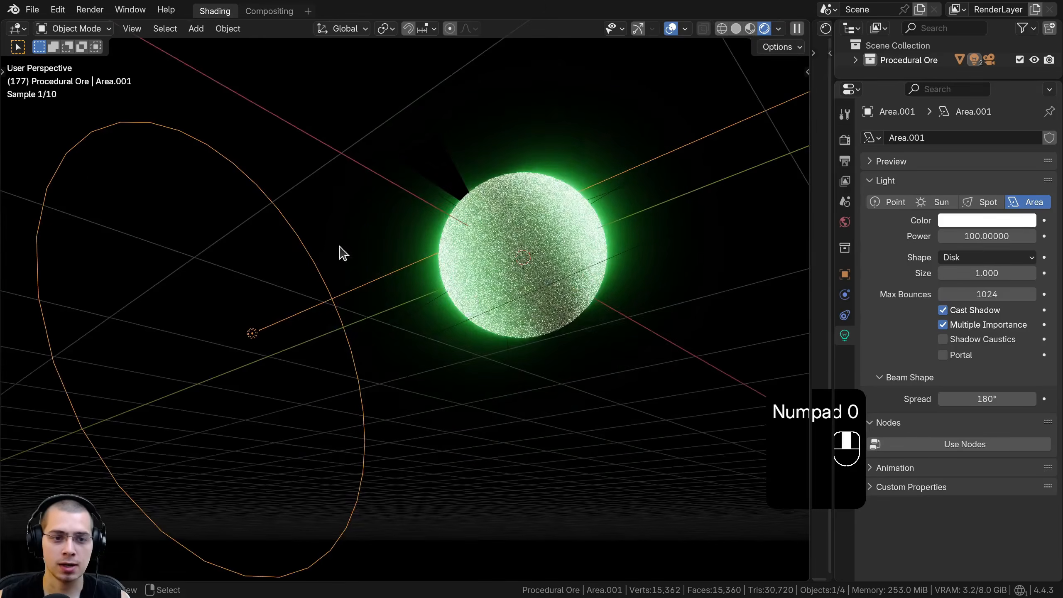
pyautogui.moveTo(190, 332); pyautogui.dragTo(304, 363, button='middle')
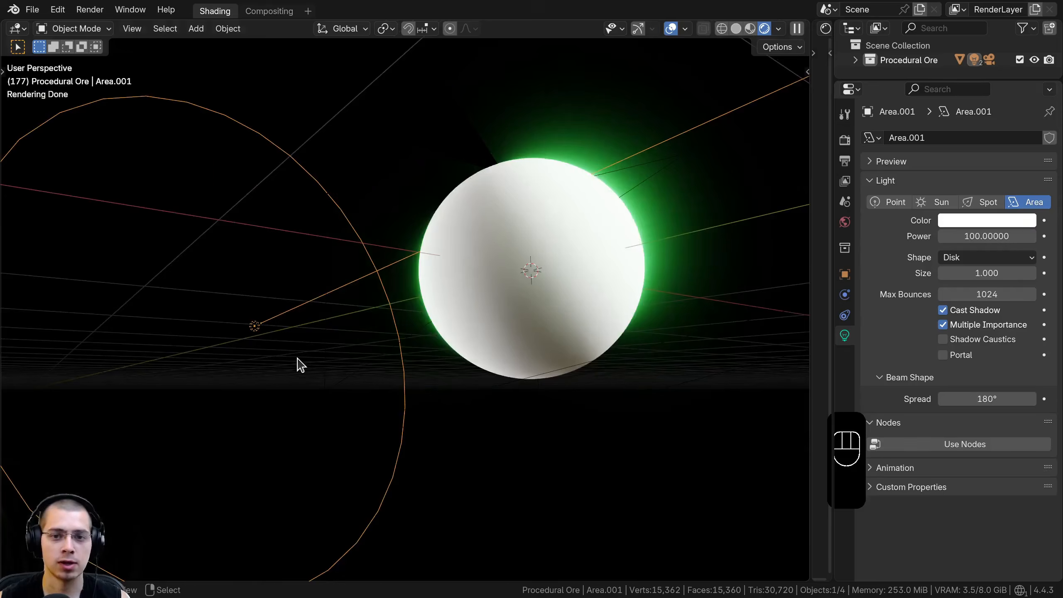
pyautogui.press('KP_0')
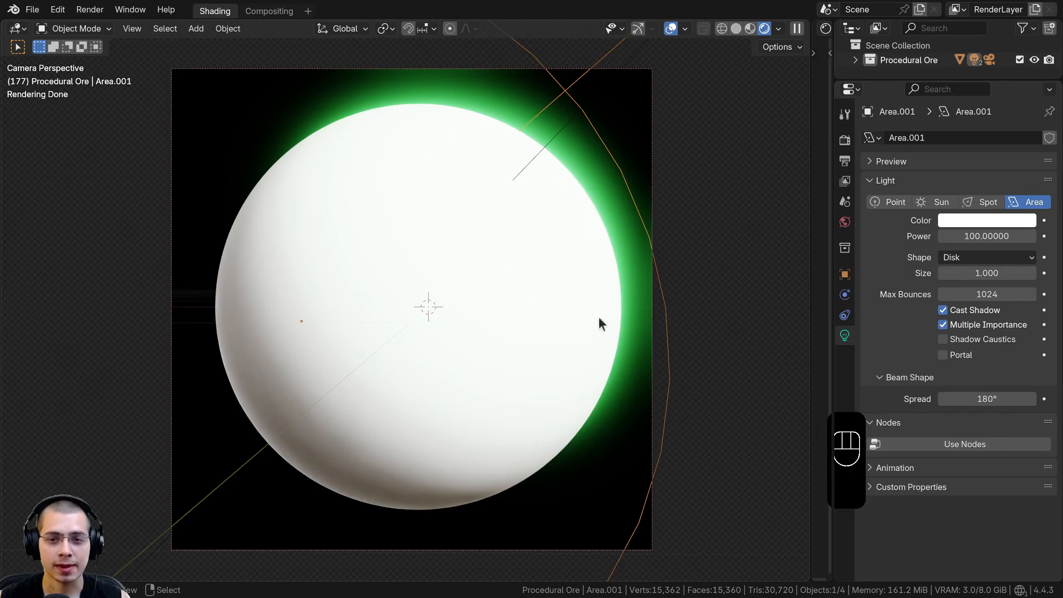
# - Set the viewport shading's Compositor option to Disabled
pyautogui.click(779, 30)
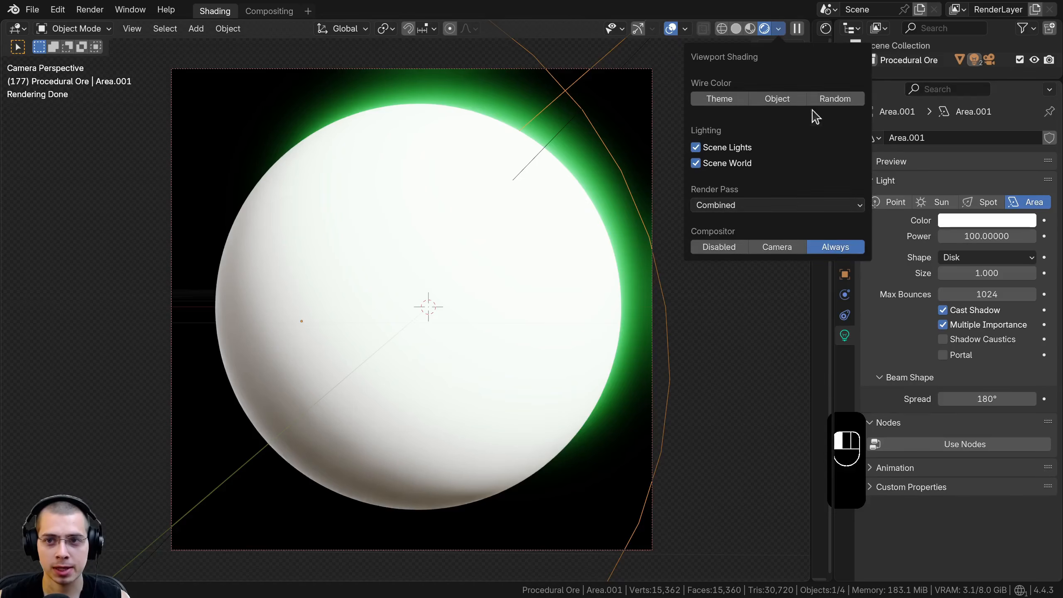
pyautogui.click(779, 30)
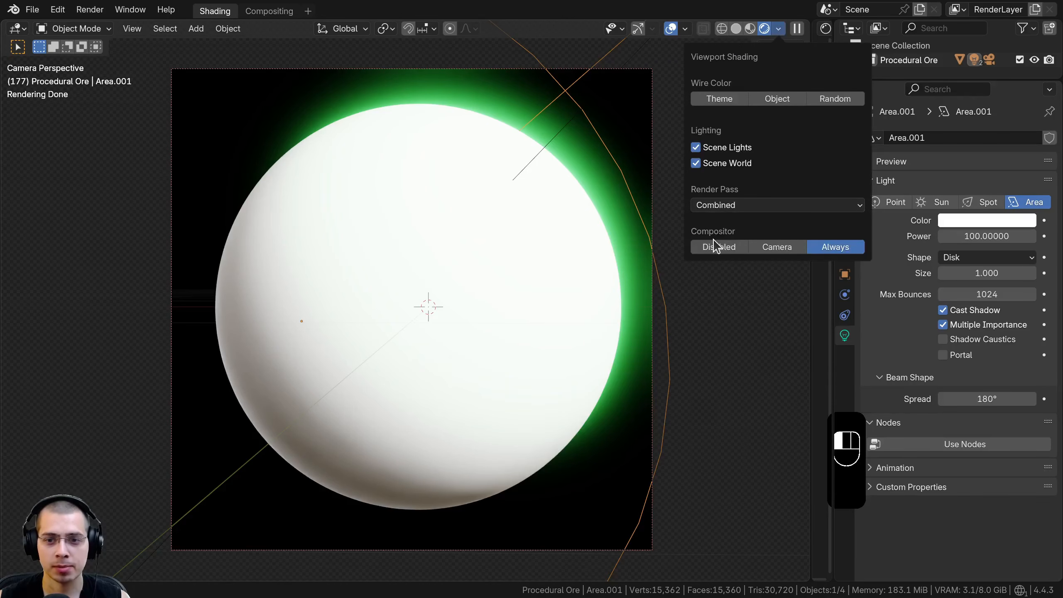
pyautogui.click(718, 247)
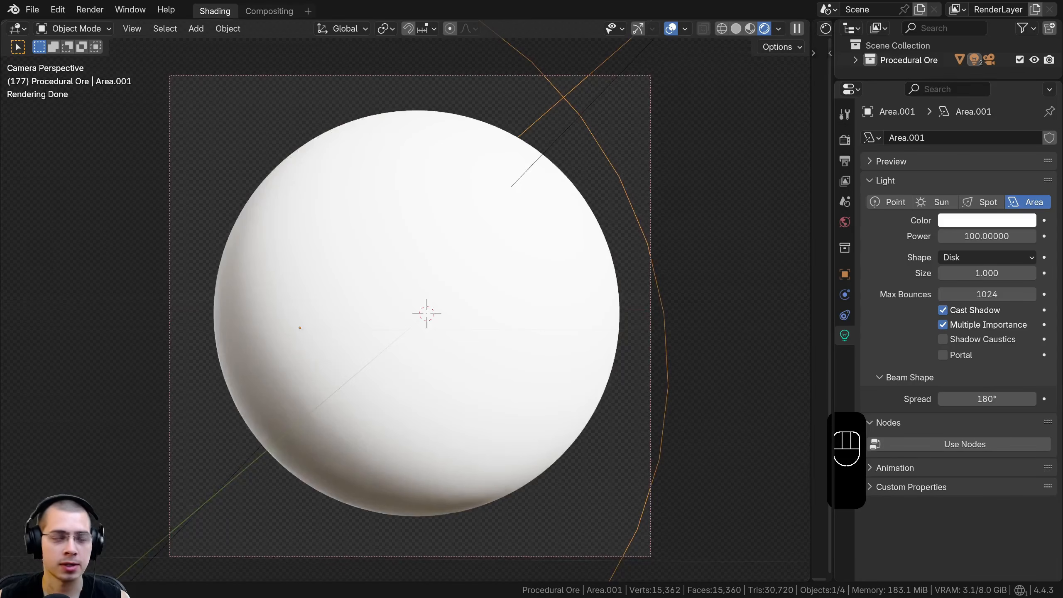
# - Open the world settings and examine the file name of the environment image used as the background color
pyautogui.click(845, 222)
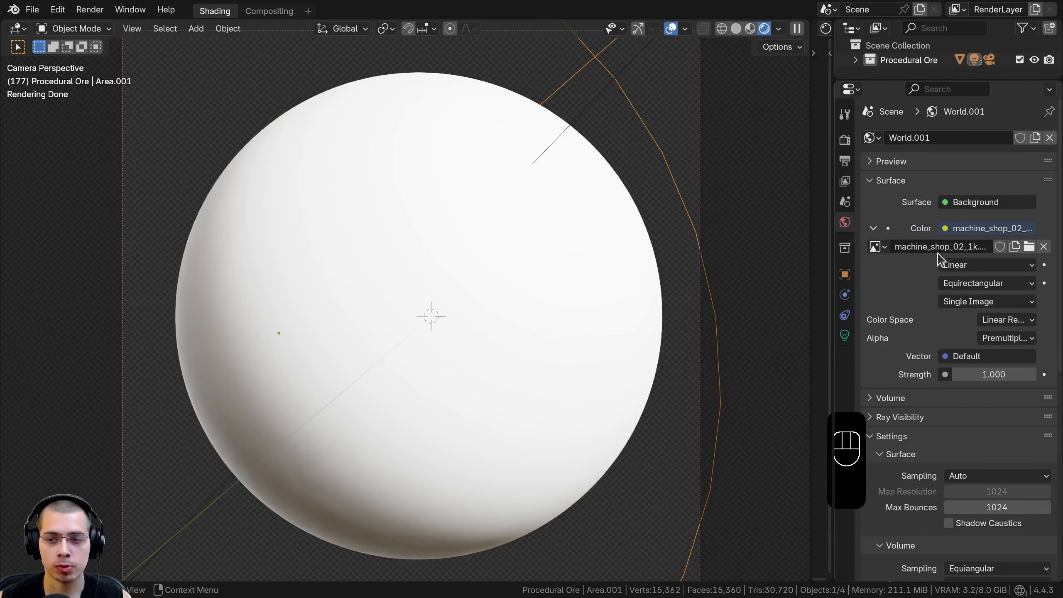
pyautogui.click(917, 251)
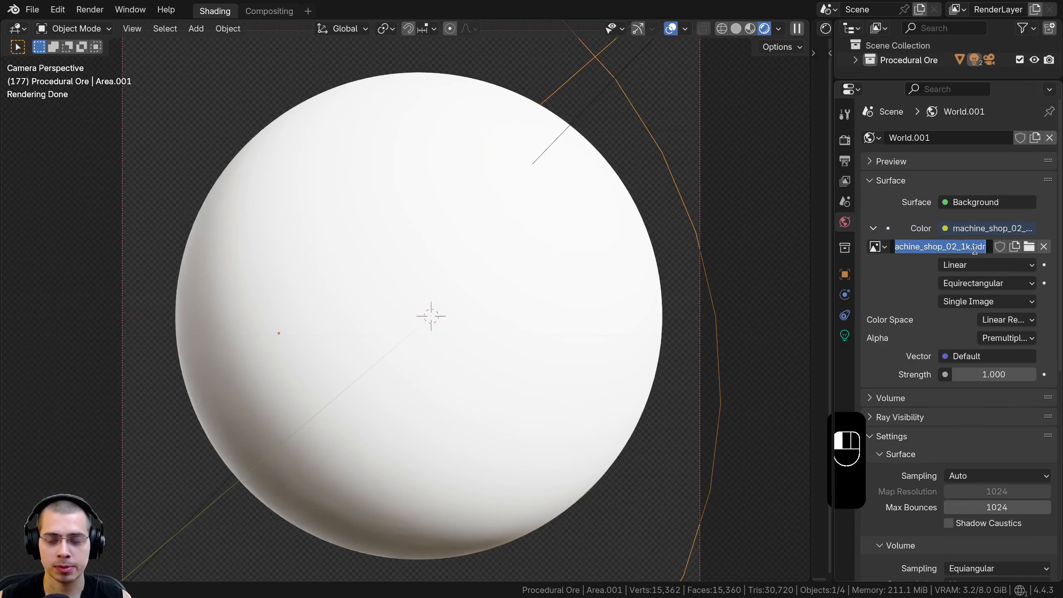
pyautogui.click(956, 249)
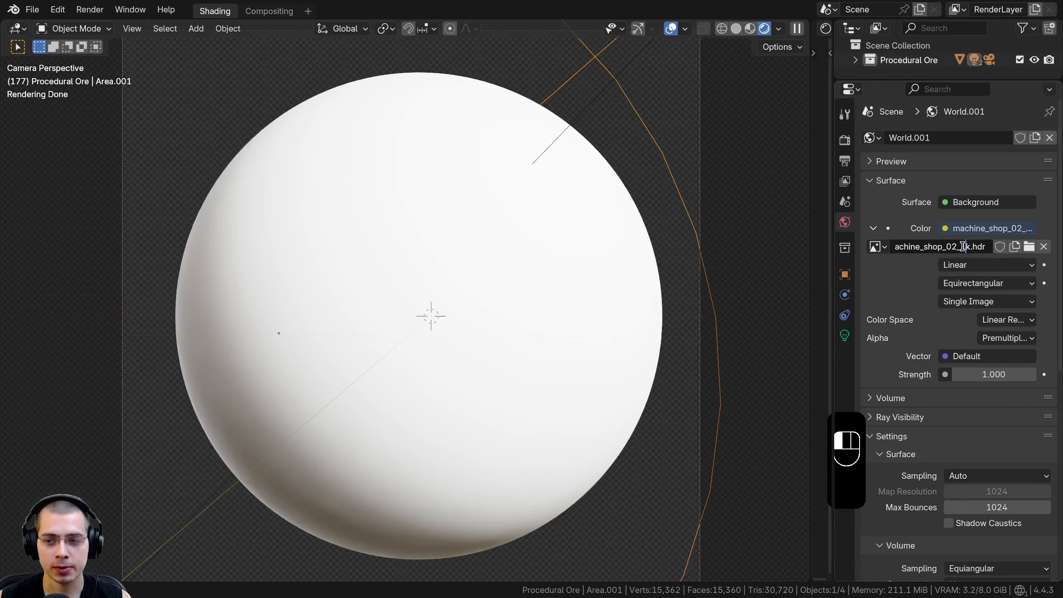
pyautogui.click(866, 417)
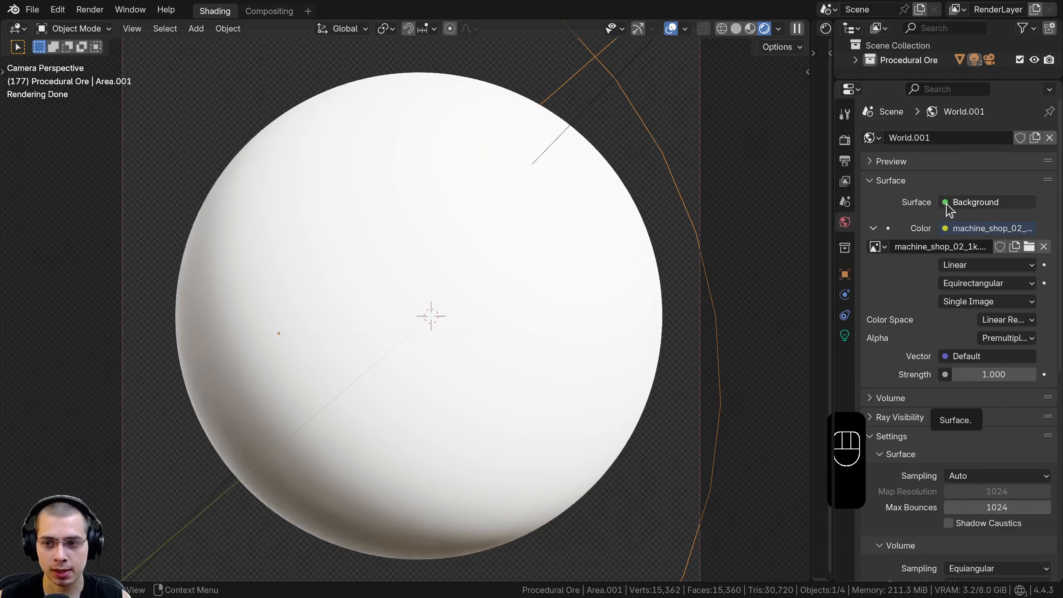
# - Examine the render settings' Film section and the effect of its Transparent option on the background
pyautogui.click(947, 229)
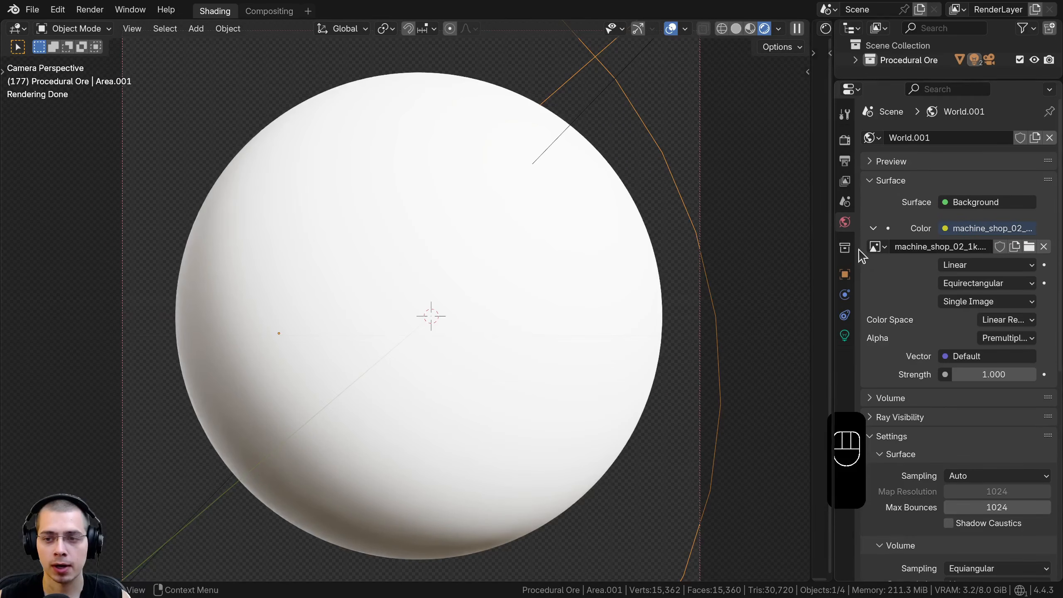
pyautogui.click(844, 156)
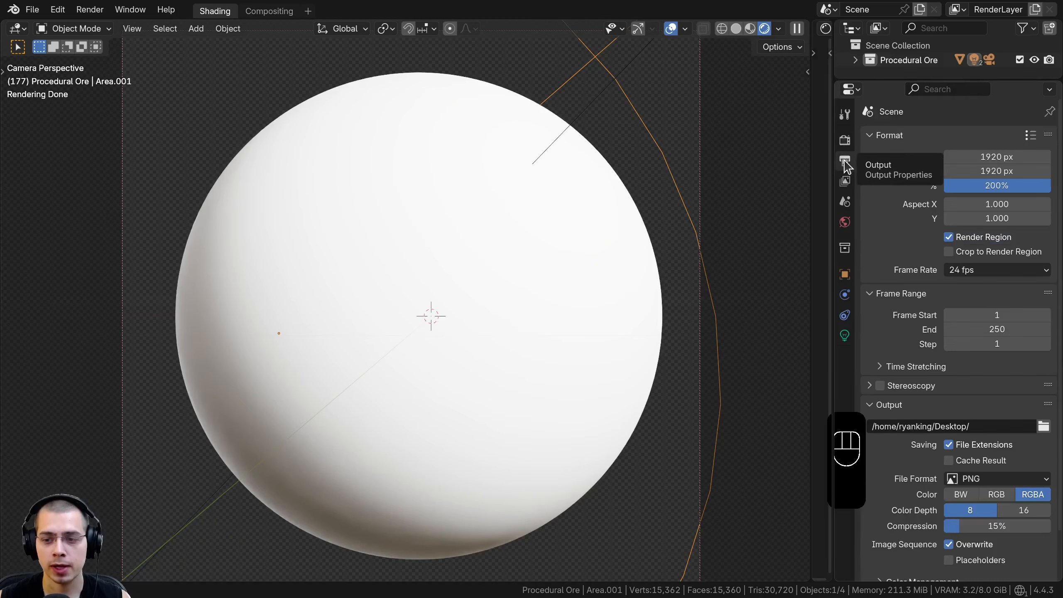
pyautogui.click(844, 139)
pyautogui.scroll(-6, 945, 251)
pyautogui.scroll(-2, 945, 250)
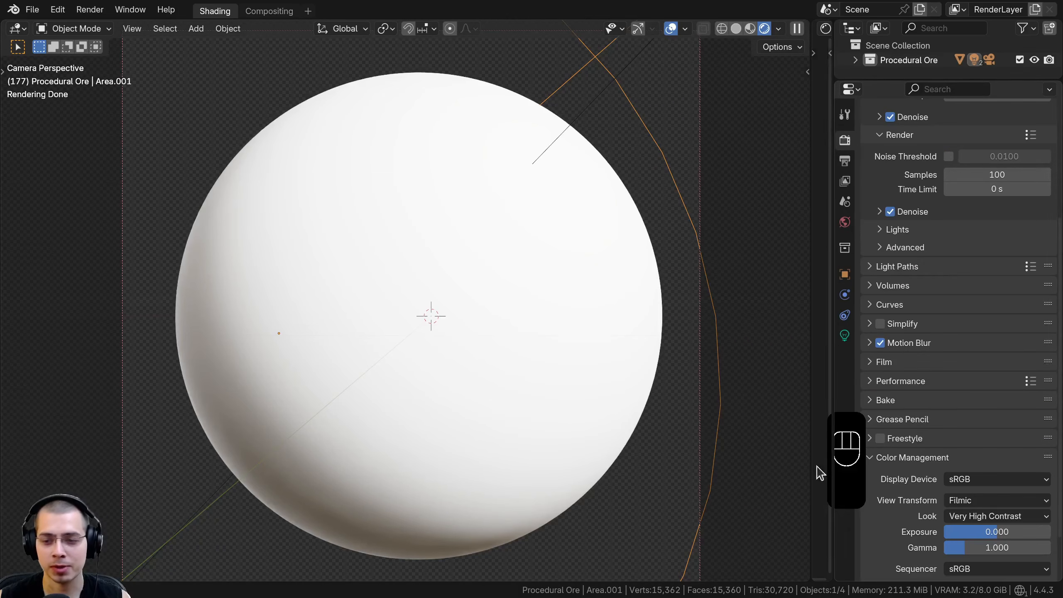
pyautogui.scroll(-3, 821, 473)
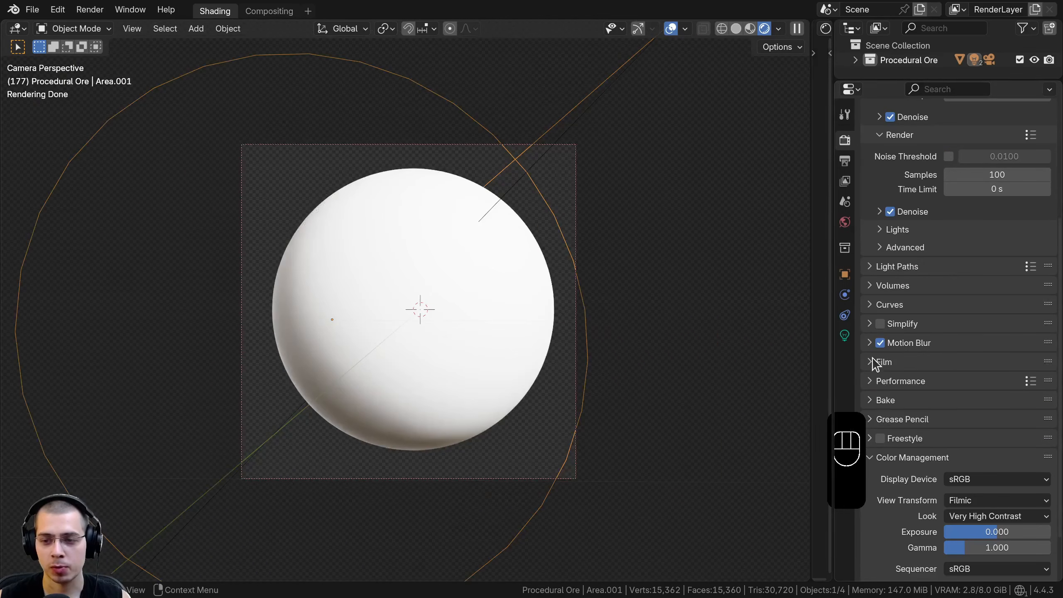
pyautogui.click(875, 362)
pyautogui.scroll(2, 627, 315)
pyautogui.scroll(-5, 906, 449)
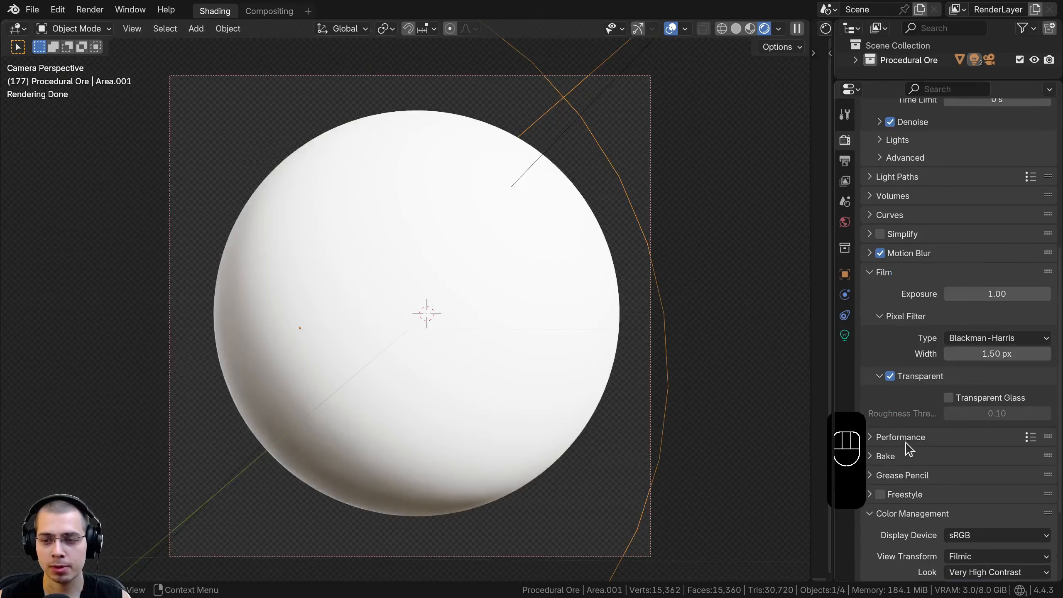
pyautogui.click(890, 377)
pyautogui.click(890, 377)
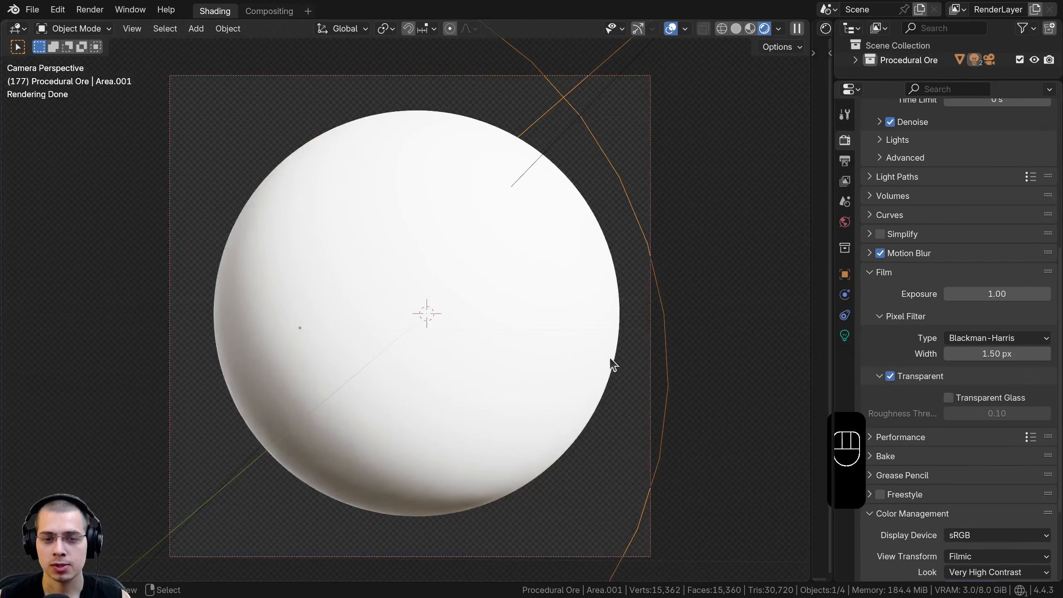
pyautogui.click(875, 272)
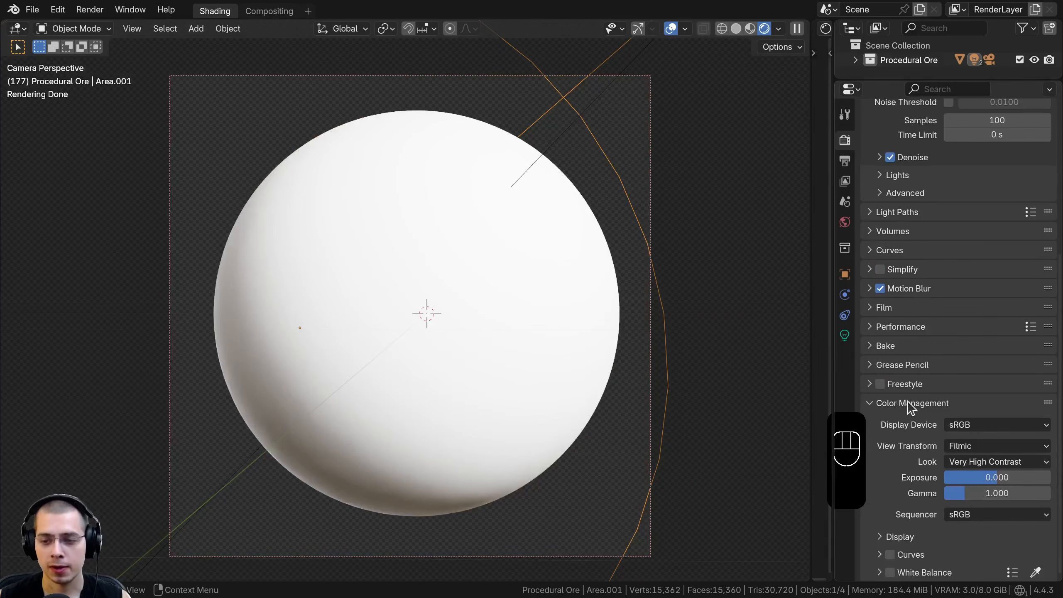
# - Examine the View Transform choices and the Look setting under Color Management
pyautogui.click(989, 446)
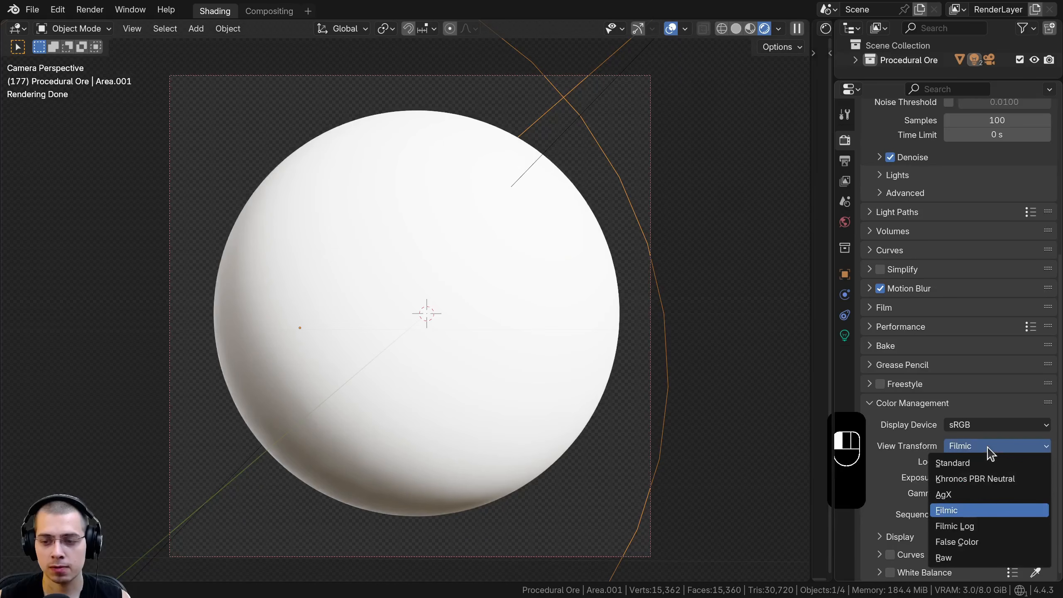
pyautogui.click(990, 451)
pyautogui.click(982, 464)
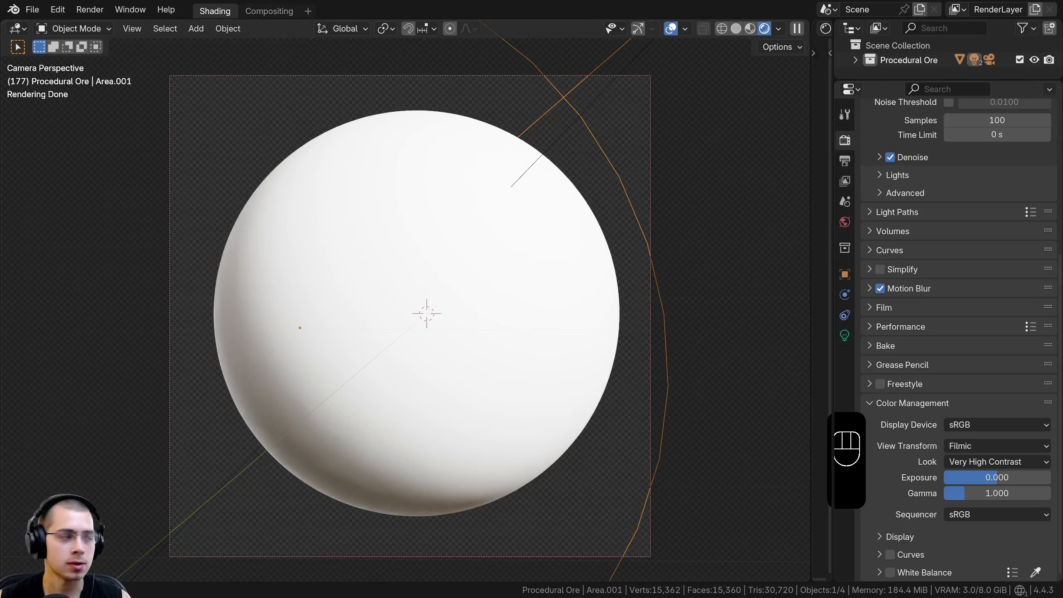
# - Enlarge the shader editor by narrowing the 3D viewport and properties area, keeping the sphere in view
pyautogui.moveTo(830, 103); pyautogui.dragTo(418, 101)
pyautogui.scroll(2, 247, 151)
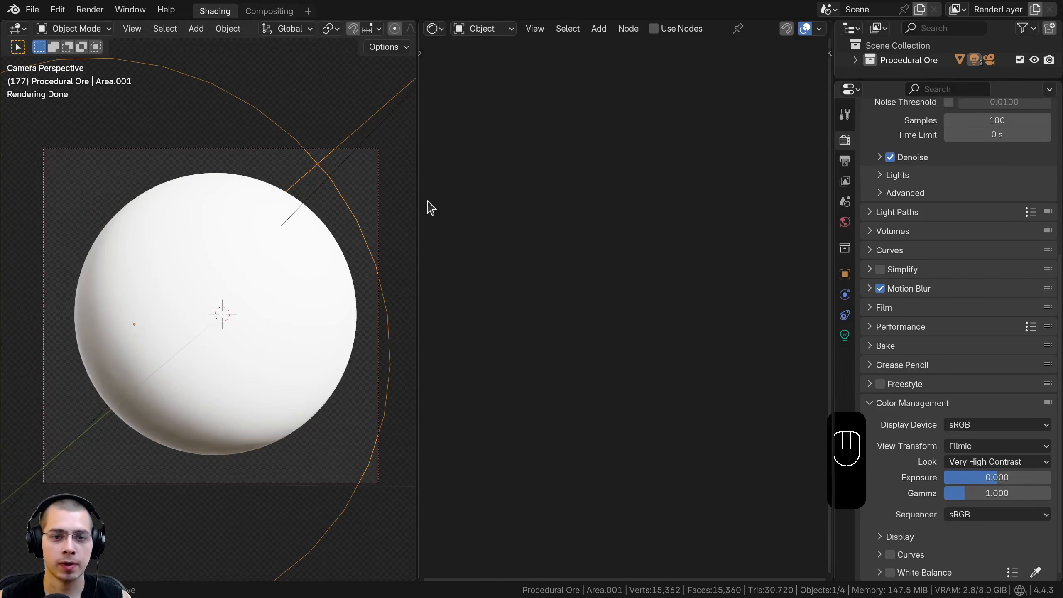
pyautogui.moveTo(418, 206); pyautogui.dragTo(311, 209)
pyautogui.press('z')
pyautogui.keyDown('shift'); pyautogui.moveTo(218, 244); pyautogui.dragTo(209, 219, button='middle'); pyautogui.keyUp('shift')
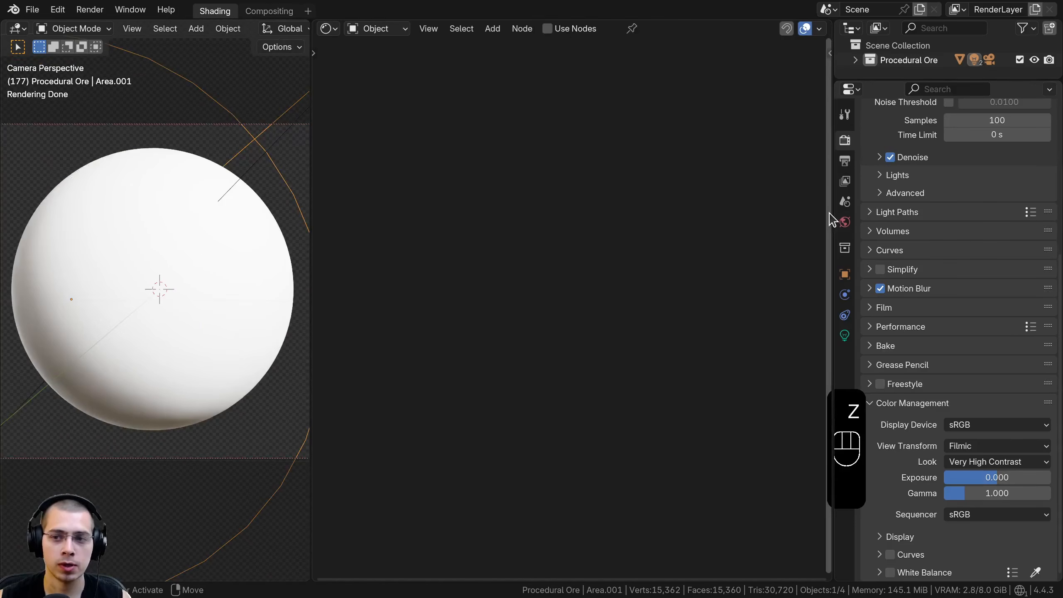
pyautogui.moveTo(833, 214); pyautogui.dragTo(914, 213)
# - Create a new material on the icosphere and name it Crystal Rock
pyautogui.click(212, 372)
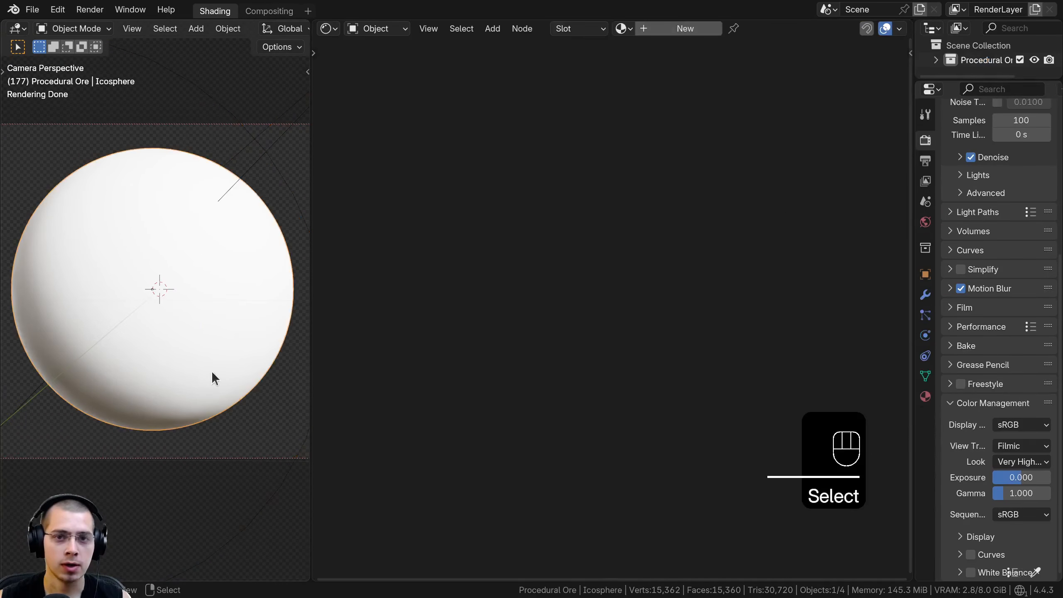
pyautogui.click(680, 29)
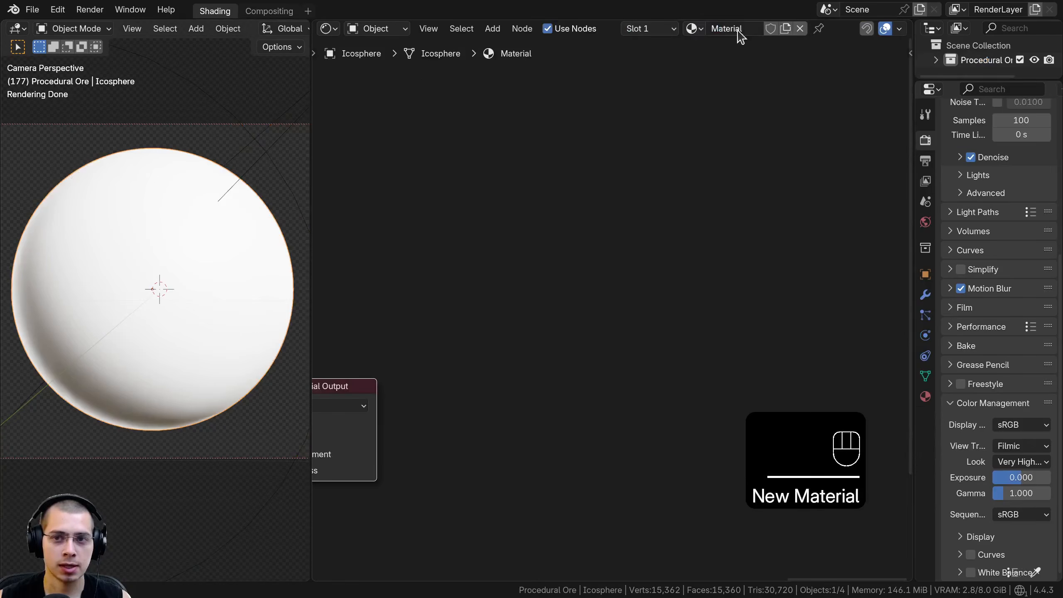
pyautogui.doubleClick(741, 28)
pyautogui.write('Cryst')
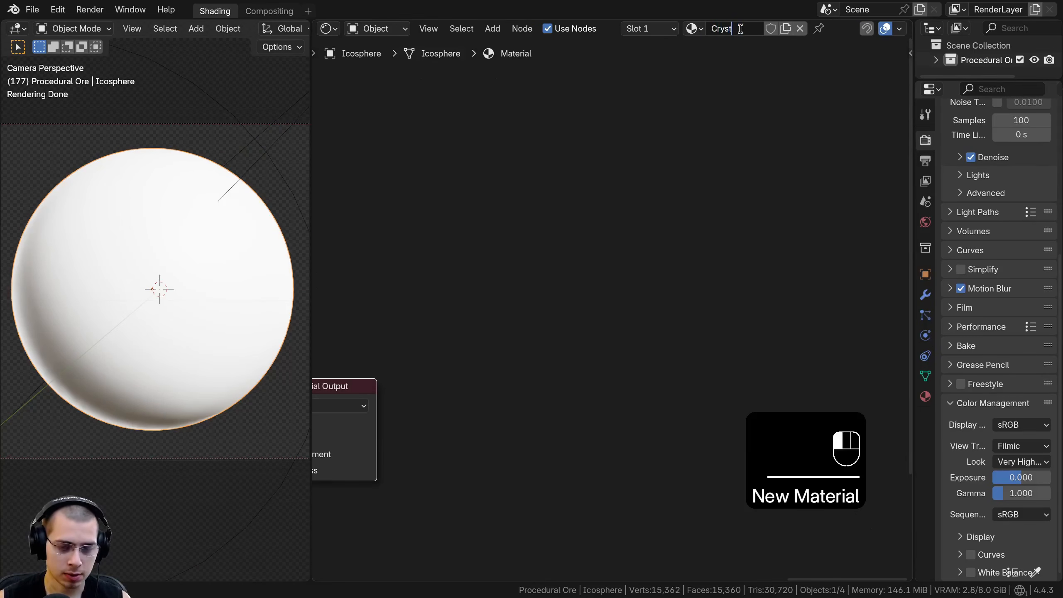
# - Move the Principled BSDF node closer to the Material Output node
pyautogui.press('a')
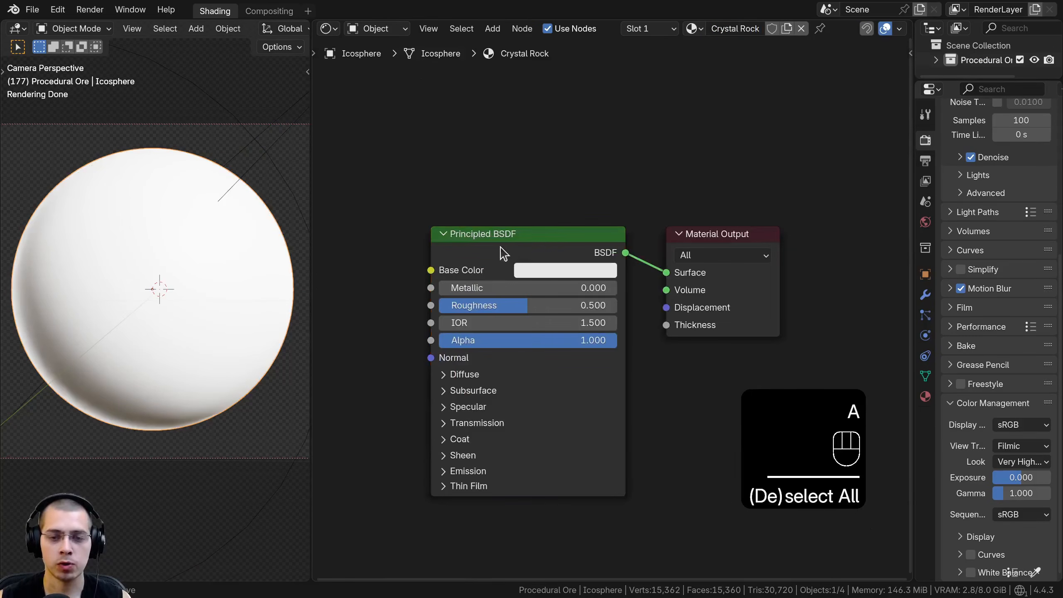
pyautogui.moveTo(500, 254); pyautogui.dragTo(528, 255)
pyautogui.moveTo(614, 198); pyautogui.dragTo(638, 172, button='middle')
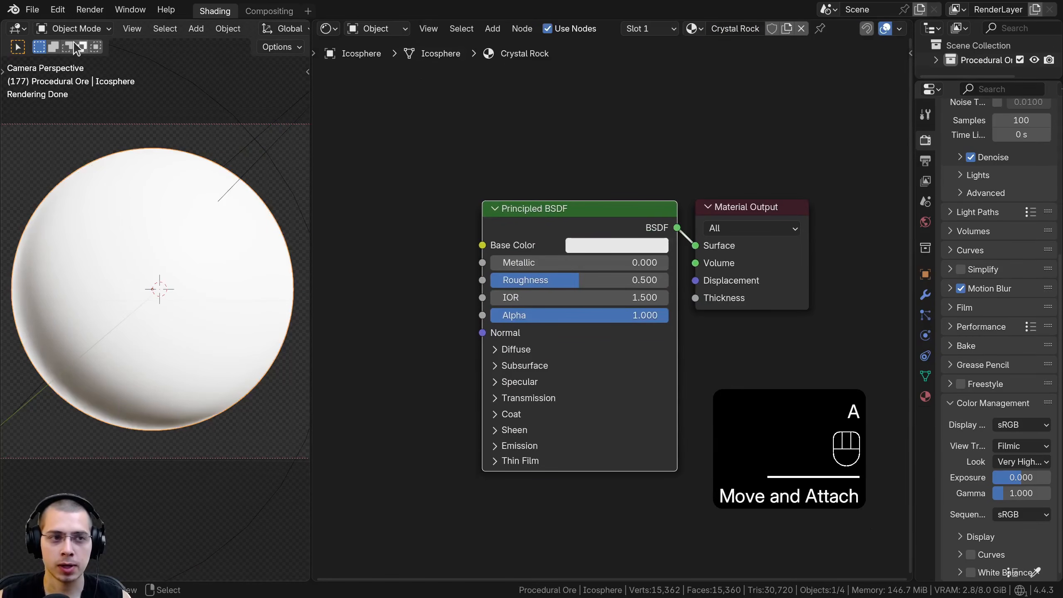
# - Search the add-on preferences for "node" to check whether Node Wrangler is enabled, and close the preferences
pyautogui.click(56, 10)
pyautogui.click(71, 196)
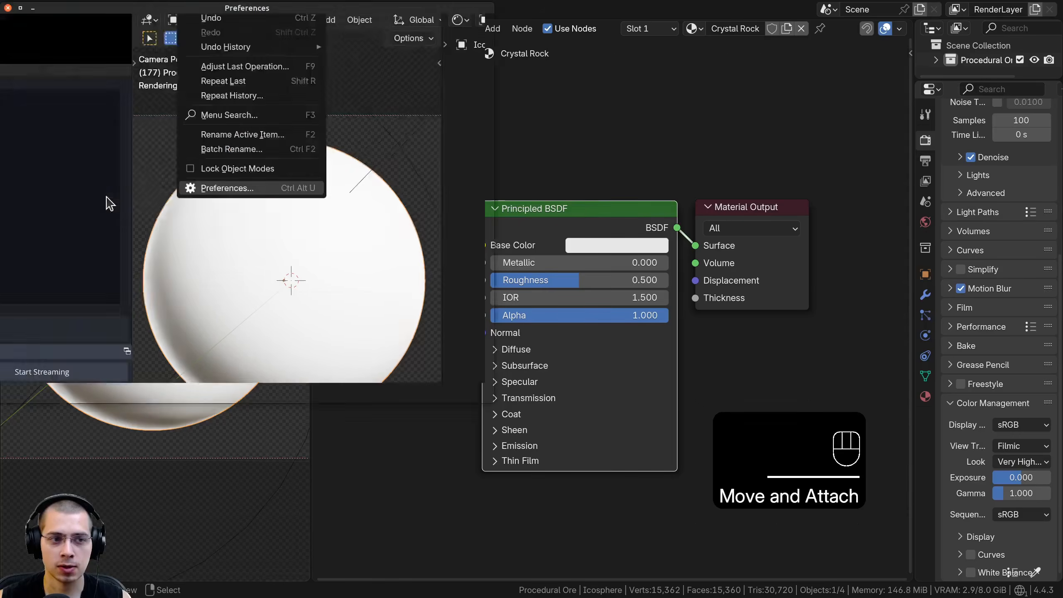
pyautogui.click(71, 156)
pyautogui.moveTo(257, 10); pyautogui.dragTo(312, 29)
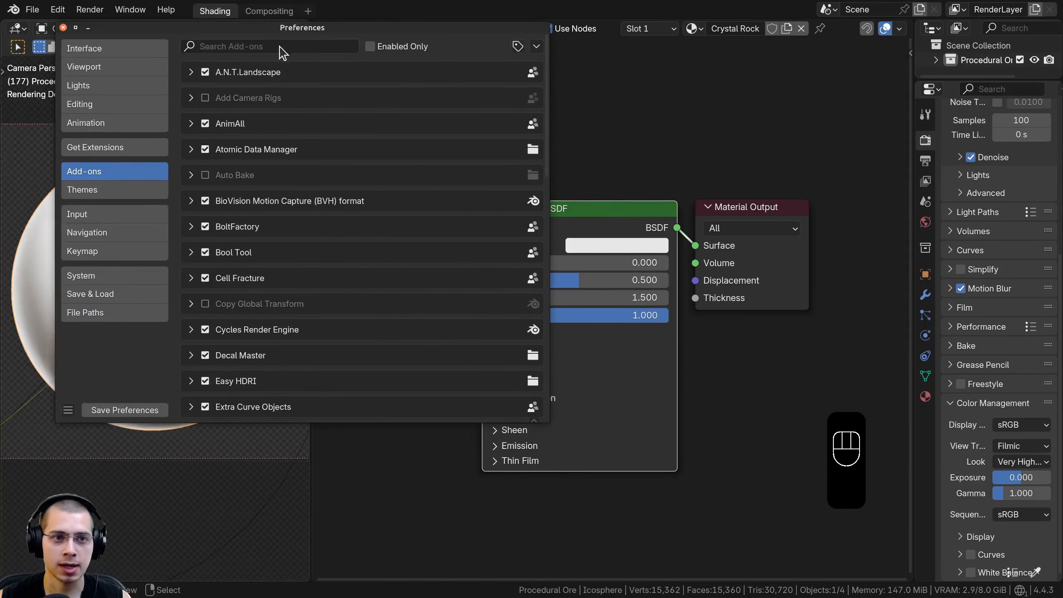
pyautogui.click(291, 44)
pyautogui.write('node')
pyautogui.press('Return')
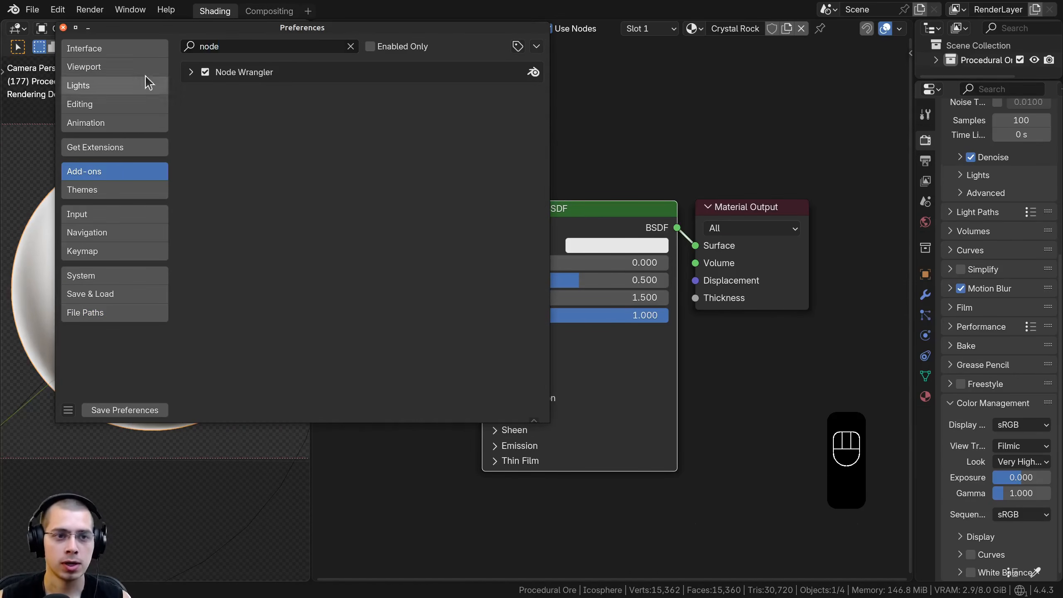
pyautogui.click(64, 27)
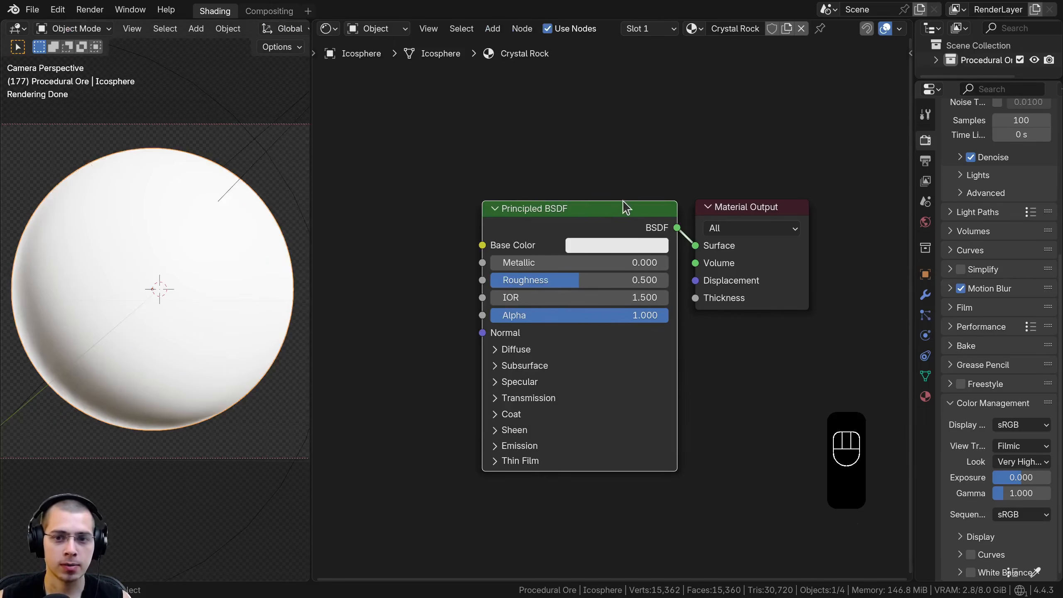
# - Move the Principled BSDF aside to make room and add a Noise Texture node ahead of it
pyautogui.moveTo(613, 207); pyautogui.dragTo(755, 197)
pyautogui.scroll(-1, 515, 257)
pyautogui.moveTo(471, 253); pyautogui.dragTo(614, 248, button='middle')
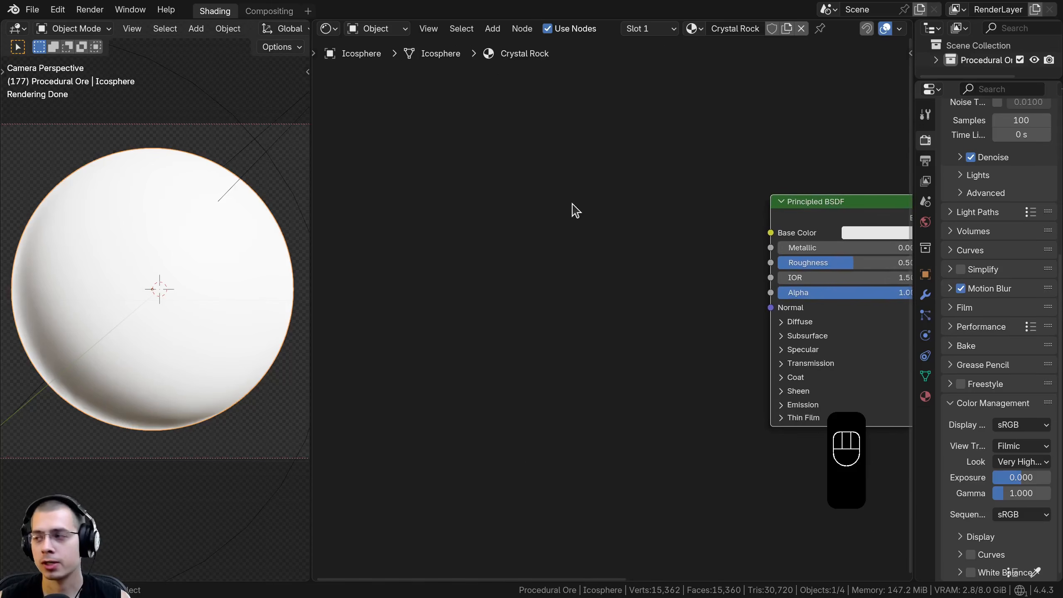
pyautogui.hotkey('shift', 'a')
pyautogui.write('nois')
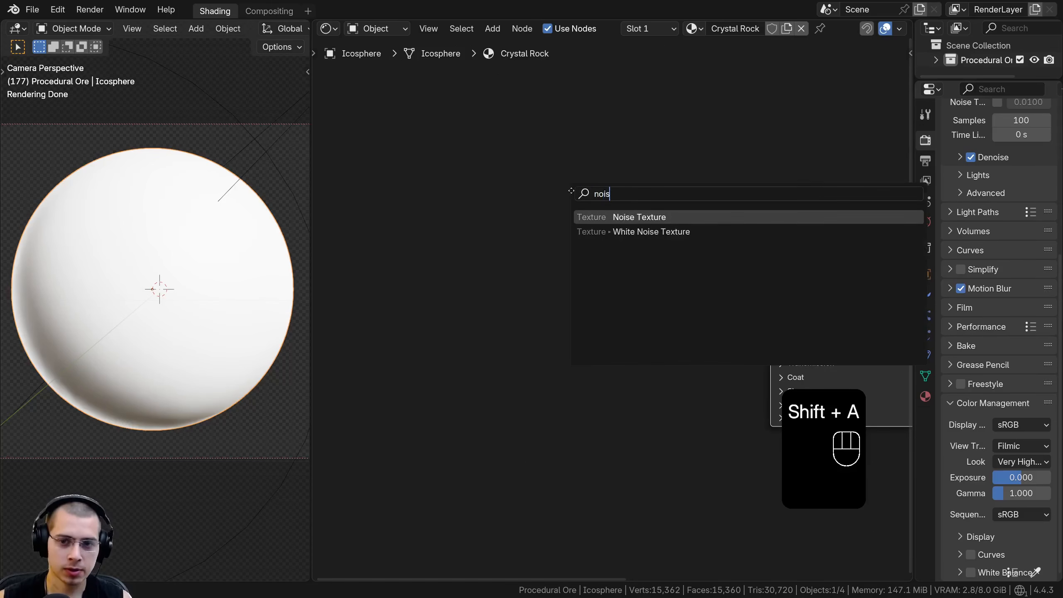
pyautogui.press('Return')
pyautogui.click(456, 138)
# - Preview the Noise Texture on the sphere and attach Texture Coordinate and Mapping nodes to it, spaced away from the texture
pyautogui.keyDown('ctrl'); pyautogui.keyDown('shift'); pyautogui.click(506, 172); pyautogui.keyUp('shift'); pyautogui.keyUp('ctrl')
pyautogui.moveTo(517, 179); pyautogui.dragTo(706, 185, button='middle')
pyautogui.hotkey('ctrl', 't')
pyautogui.press('a')
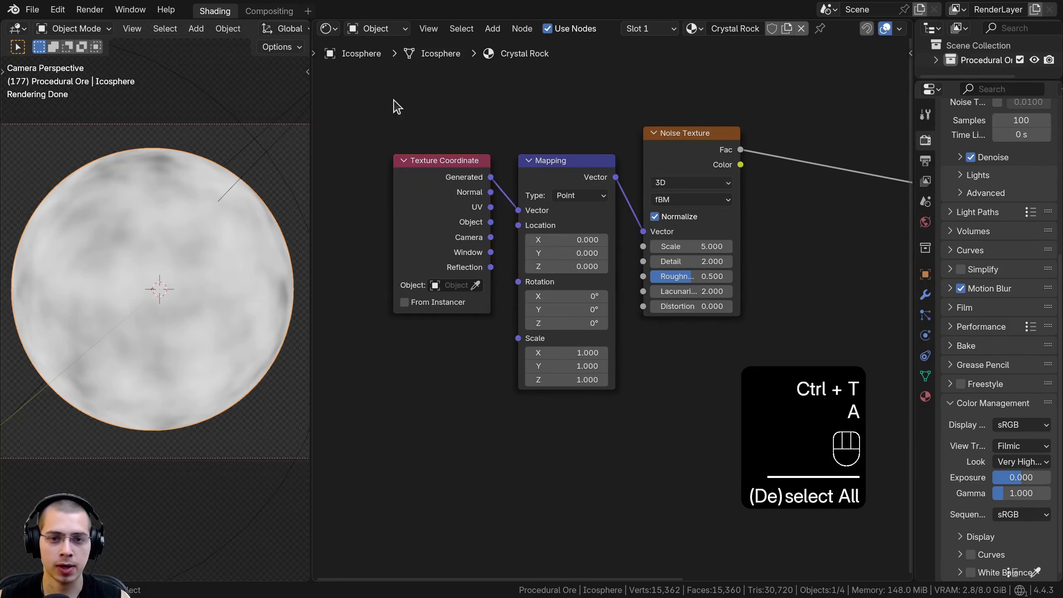
pyautogui.press('g')
pyautogui.scroll(1, 407, 270)
pyautogui.press('a')
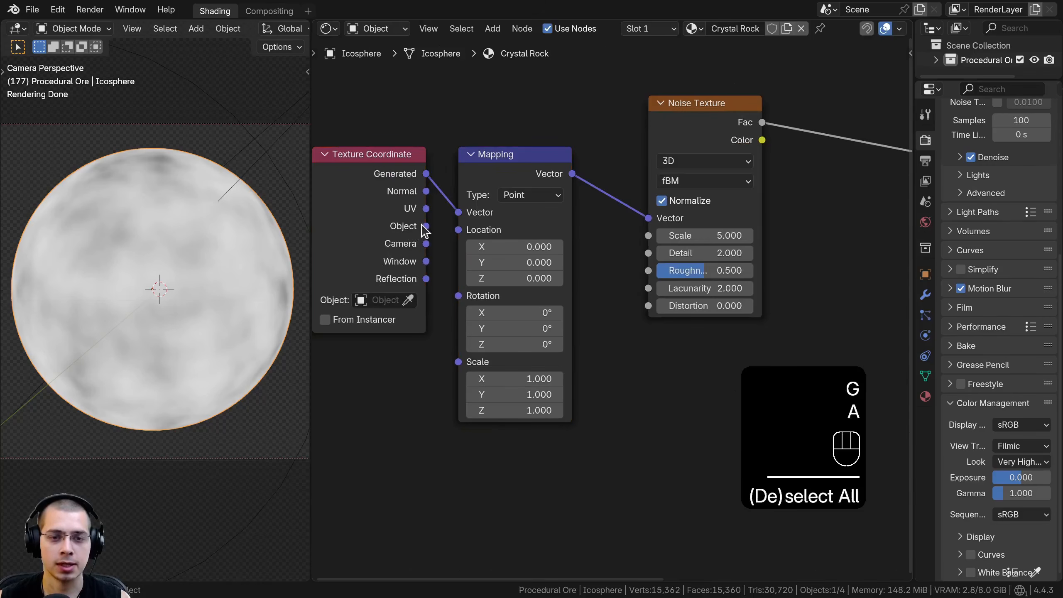
# - Connect the Texture Coordinate's Object output to the Mapping node's Vector input and place the two nodes close together
pyautogui.click(383, 193)
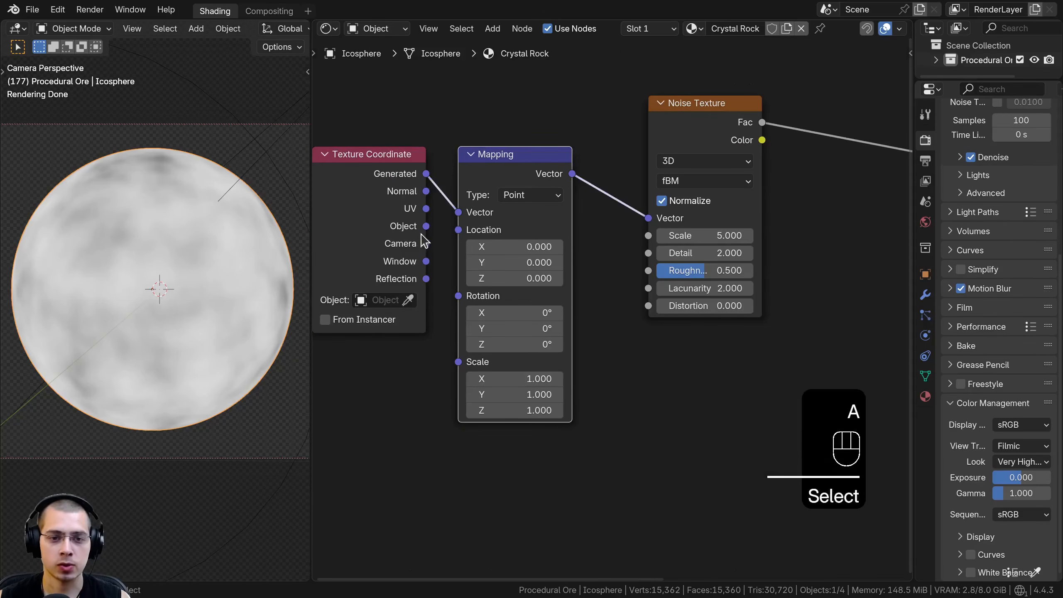
pyautogui.moveTo(426, 226); pyautogui.dragTo(461, 214)
pyautogui.moveTo(402, 176); pyautogui.dragTo(414, 177)
pyautogui.scroll(-5, 557, 266)
pyautogui.moveTo(558, 266); pyautogui.dragTo(570, 260, button='middle')
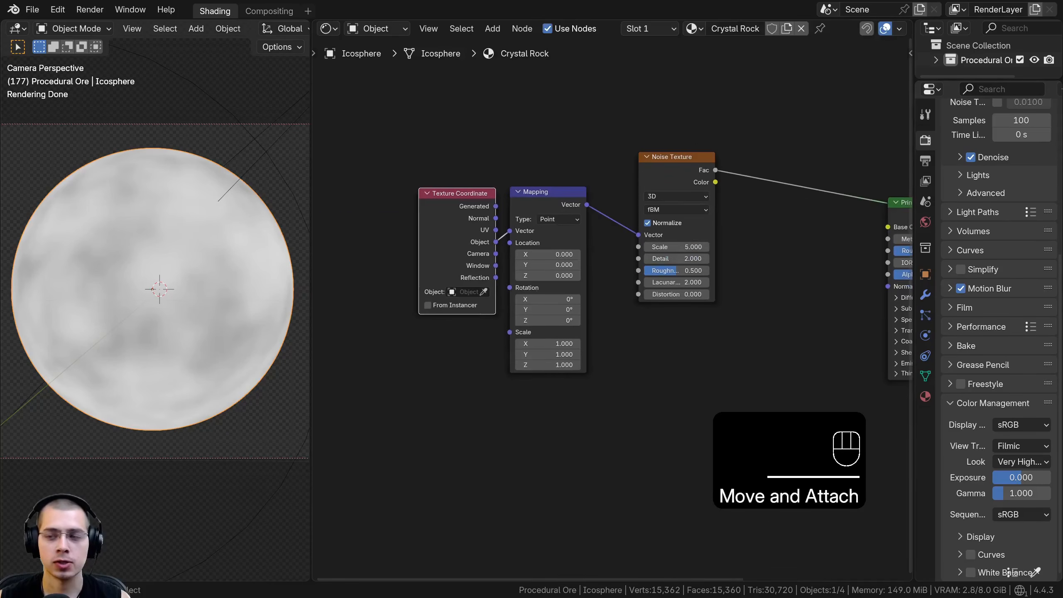
# - Move the Texture Coordinate and Mapping nodes lower and join them in a frame
pyautogui.moveTo(425, 104); pyautogui.dragTo(588, 333)
pyautogui.press('g')
pyautogui.press('ctrl')
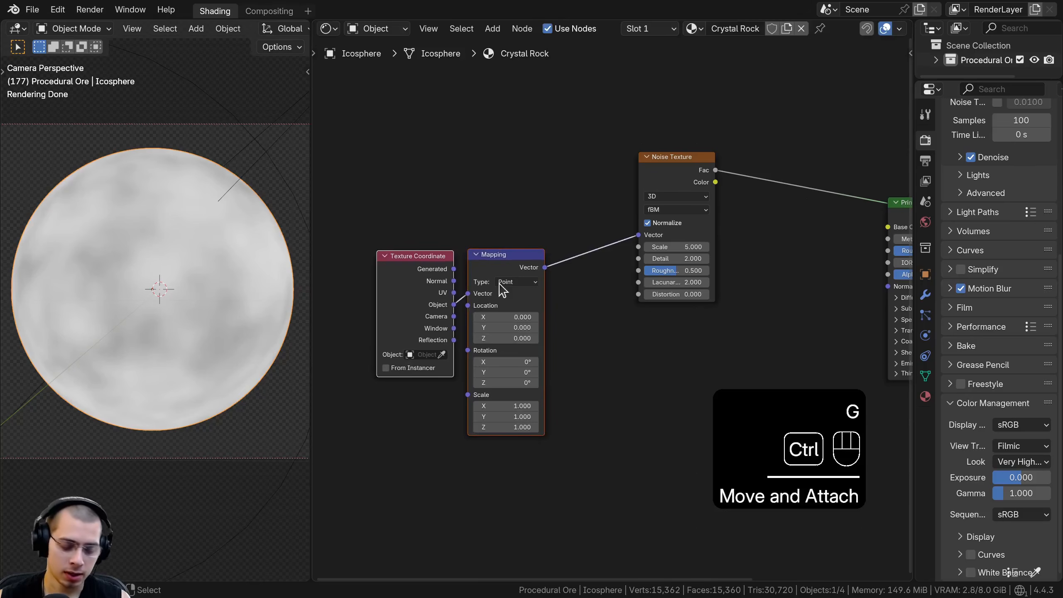
pyautogui.hotkey('ctrl', 'j')
pyautogui.press('a')
pyautogui.moveTo(509, 243)
pyautogui.mouseDown()
pyautogui.moveTo(456, 307)
pyautogui.moveTo(504, 260)
pyautogui.mouseUp()
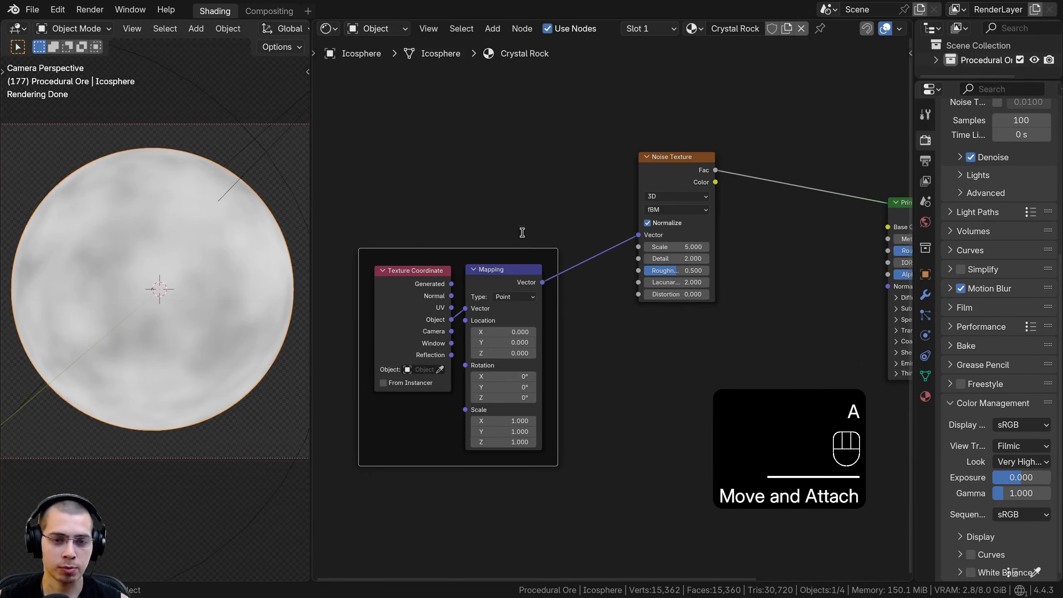
# - Label the frame around the Texture Coordinate and Mapping nodes "Mapping"
pyautogui.press('F2')
pyautogui.write('Mapping')
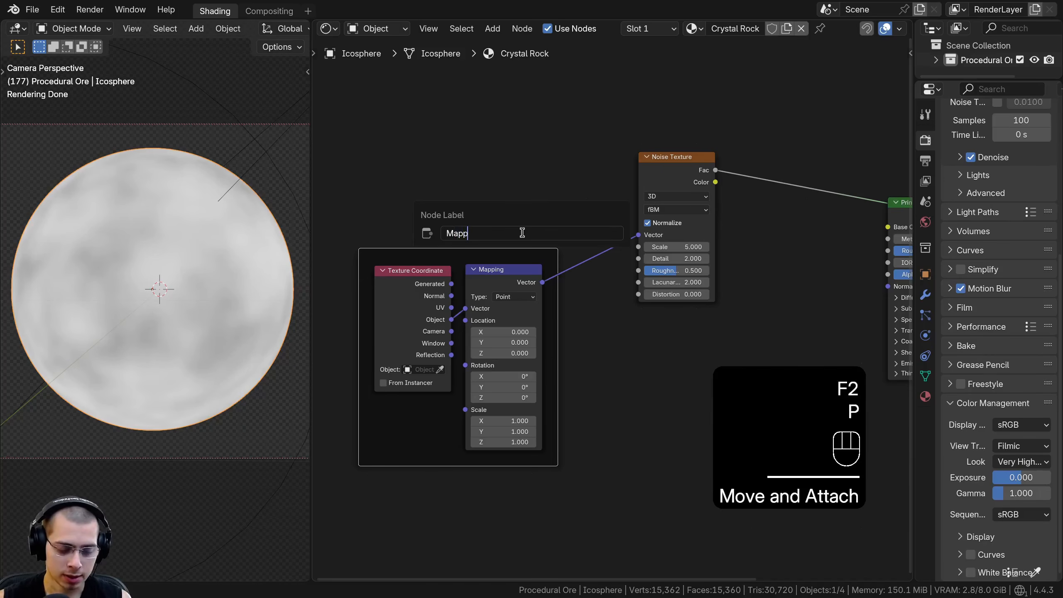
pyautogui.press('Return')
pyautogui.press('a')
pyautogui.scroll(-2, 526, 239)
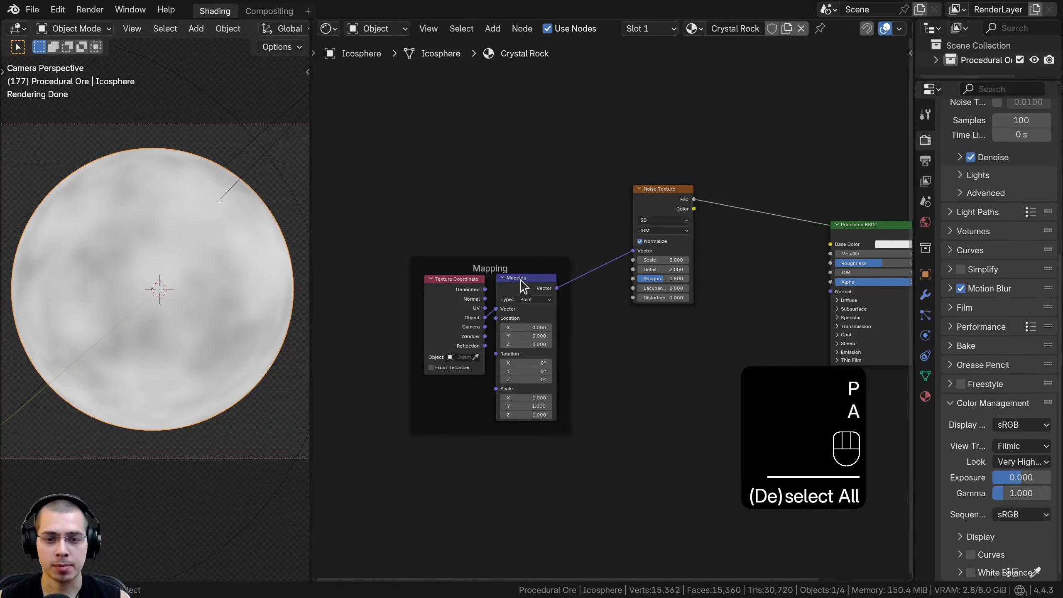
# - Move the Mapping frame and the Noise Texture node farther apart to leave space between them
pyautogui.moveTo(540, 258); pyautogui.dragTo(458, 309)
pyautogui.moveTo(645, 194); pyautogui.dragTo(626, 176)
pyautogui.moveTo(633, 194); pyautogui.dragTo(603, 251, button='middle')
pyautogui.scroll(4, 603, 252)
pyautogui.moveTo(593, 229); pyautogui.dragTo(588, 226)
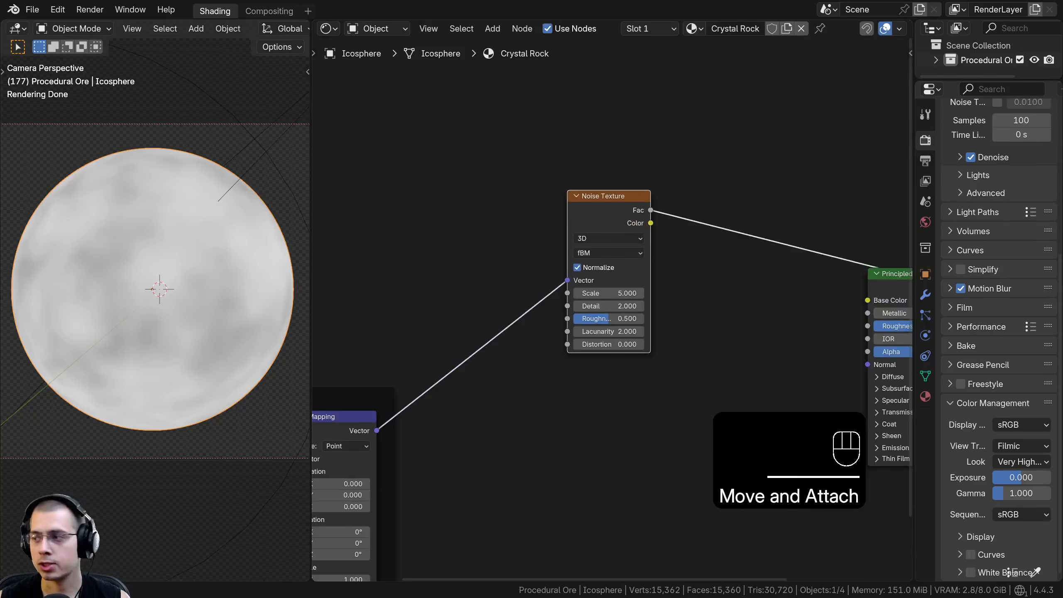
# - Set the Noise Texture's Detail to 10 and its Roughness to 0.6
pyautogui.scroll(2, 613, 309)
pyautogui.click(607, 304)
pyautogui.write('1')
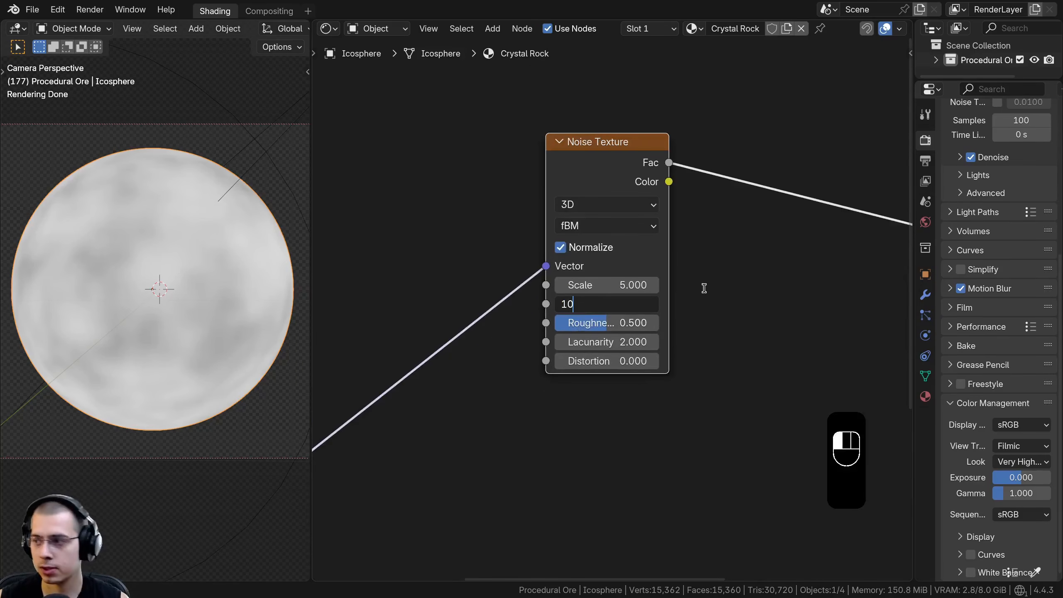
pyautogui.write('0')
pyautogui.press('Return')
pyautogui.click(602, 326)
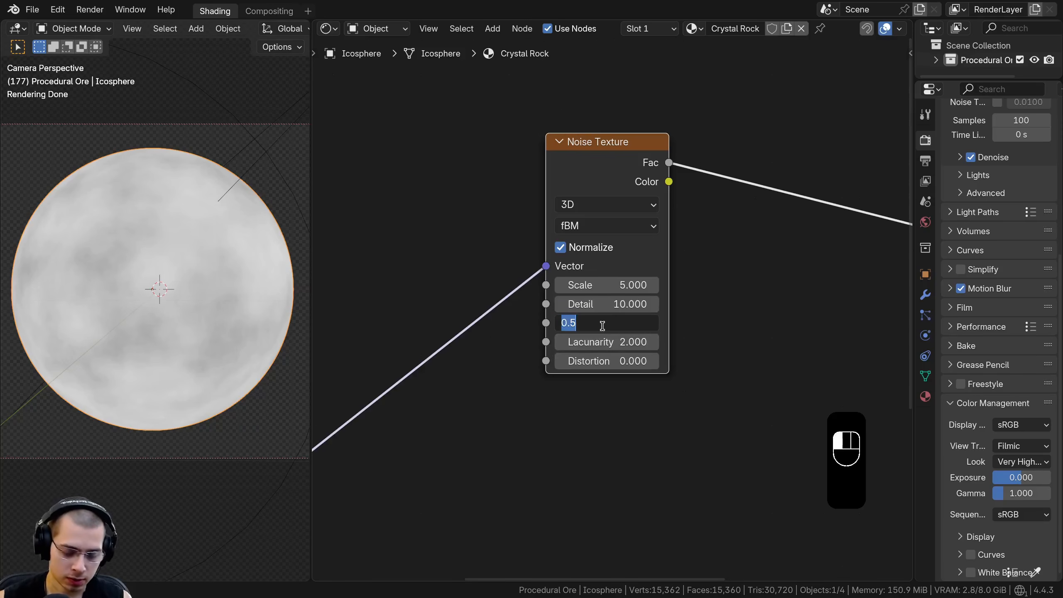
pyautogui.write('0.6')
pyautogui.press('Return')
pyautogui.scroll(-2, 603, 331)
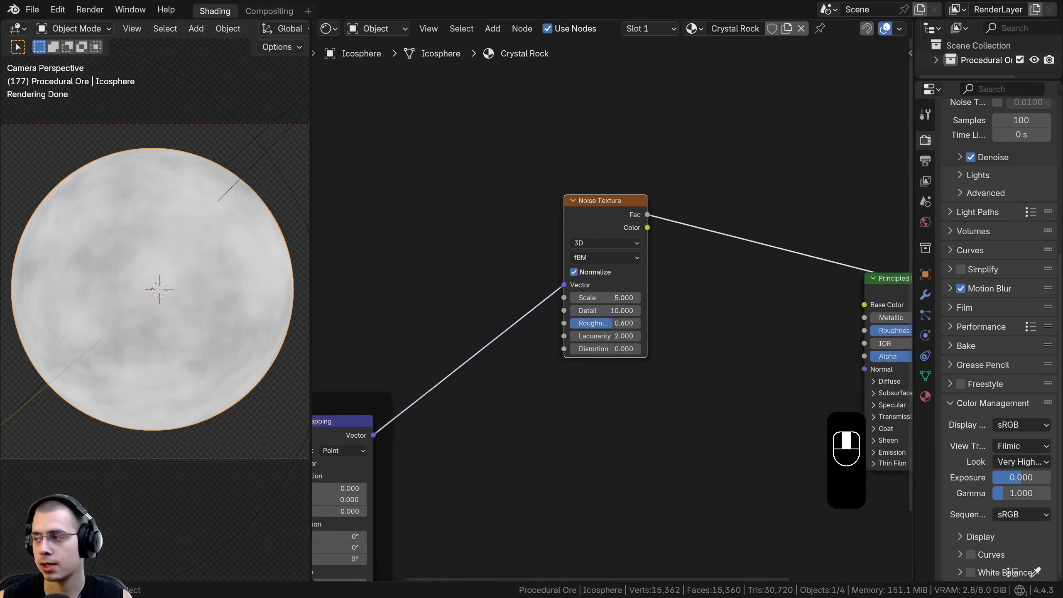
# - Add a Voronoi Texture node onto the link coming out of the Noise Texture
pyautogui.hotkey('shift', 'a')
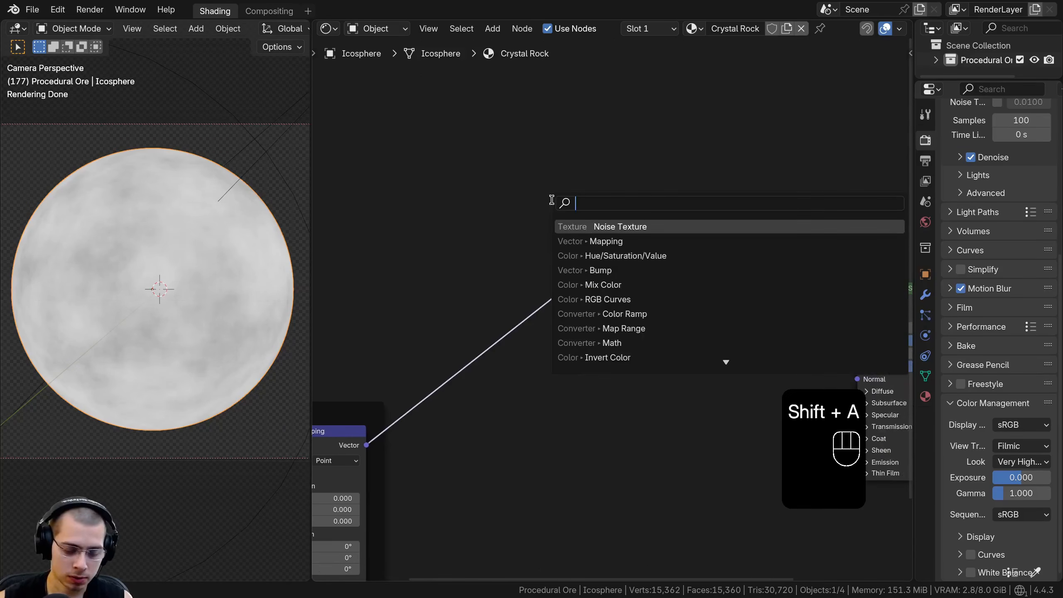
pyautogui.write('voro')
pyautogui.press('Return')
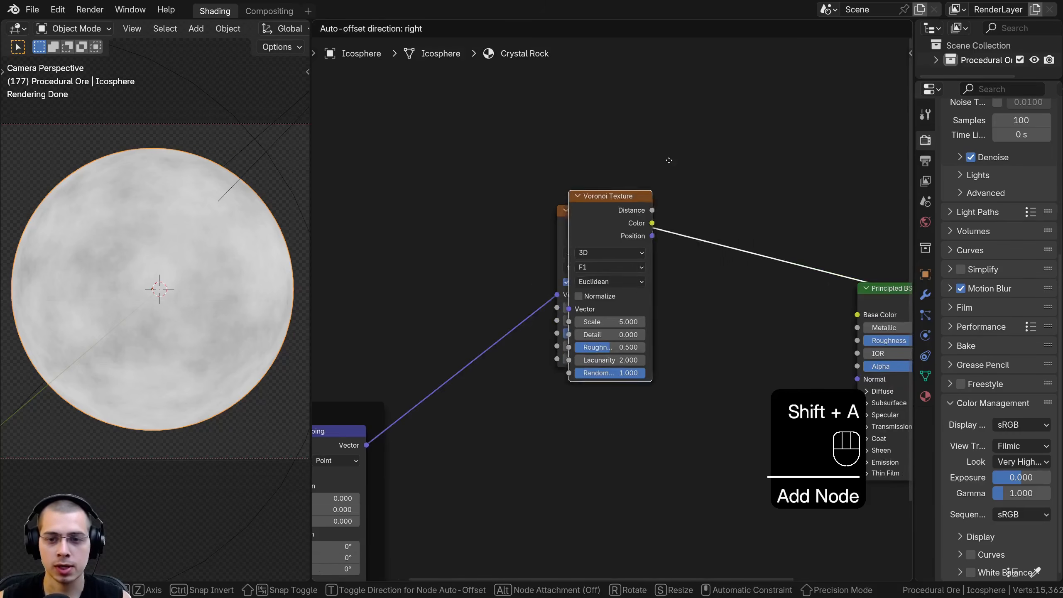
pyautogui.click(695, 232)
pyautogui.scroll(2, 584, 237)
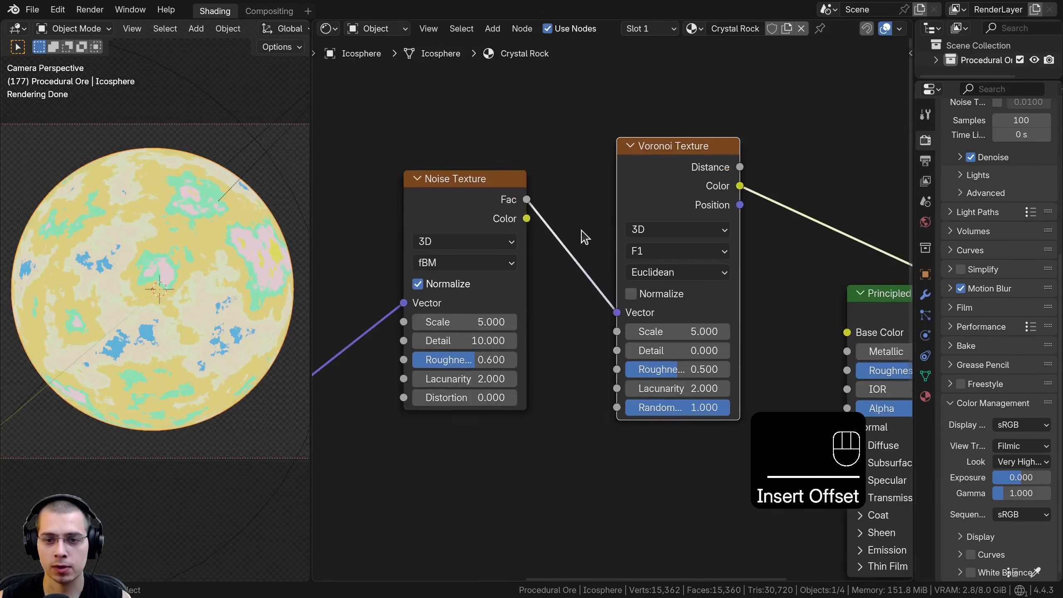
# - Set the Voronoi Texture's feature output to Distance to Edge
pyautogui.click(663, 252)
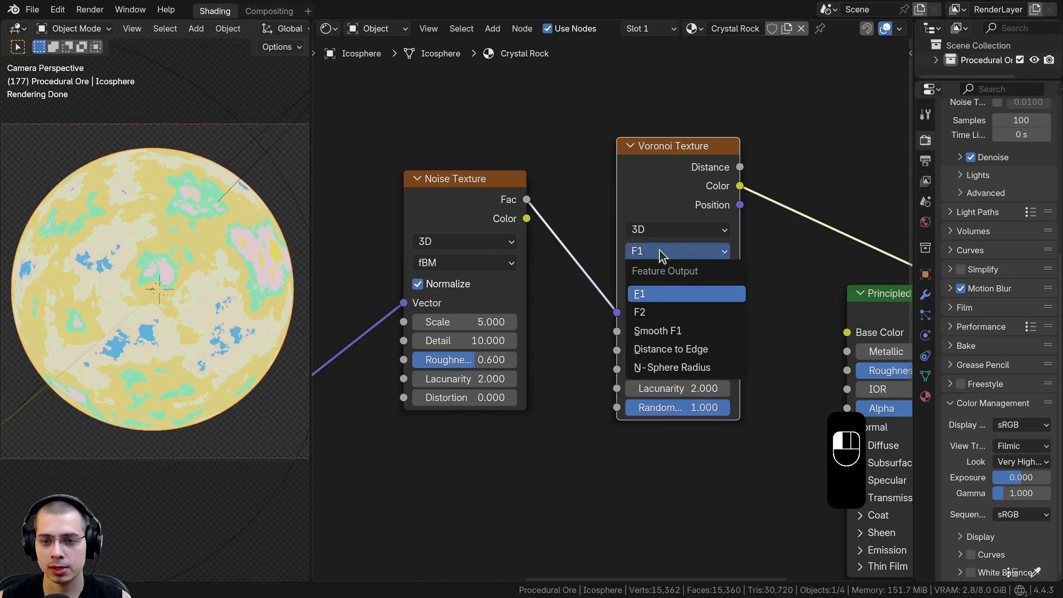
pyautogui.click(668, 350)
pyautogui.moveTo(673, 172); pyautogui.dragTo(667, 184)
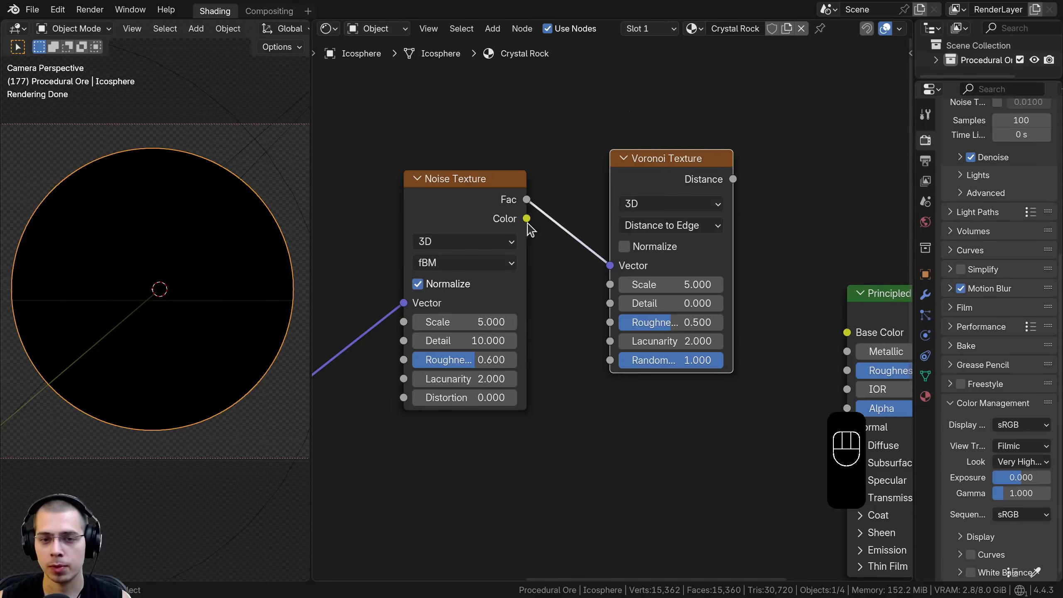
# - Link the Noise Texture's Color to the Voronoi Texture's Vector and preview the Voronoi's Distance on the sphere
pyautogui.moveTo(527, 220); pyautogui.dragTo(604, 268)
pyautogui.moveTo(428, 205); pyautogui.dragTo(416, 198)
pyautogui.moveTo(674, 176); pyautogui.dragTo(666, 180)
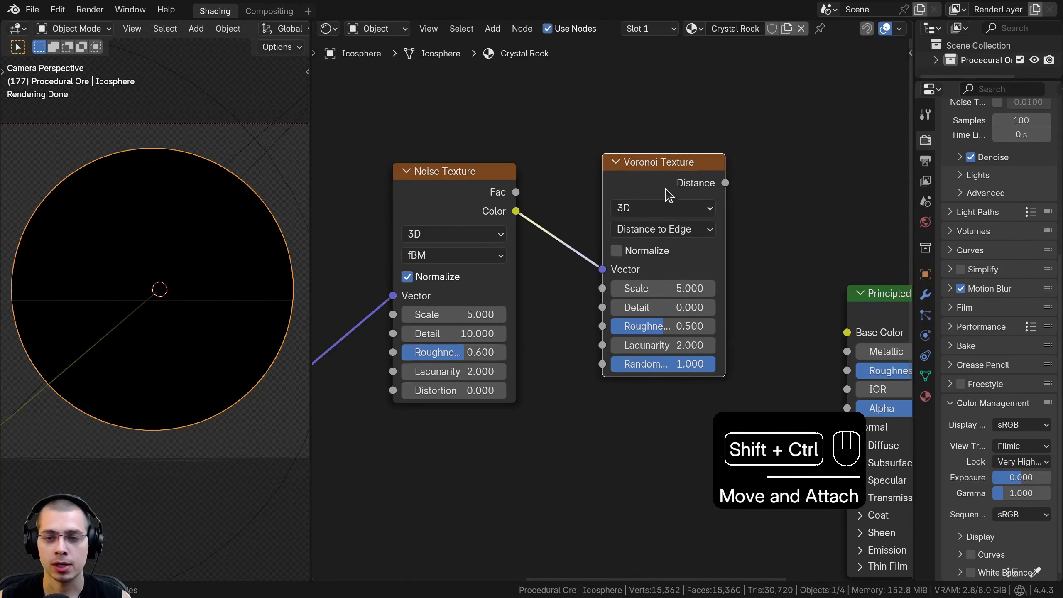
pyautogui.keyDown('ctrl'); pyautogui.keyDown('shift'); pyautogui.click(669, 195); pyautogui.keyUp('shift'); pyautogui.keyUp('ctrl')
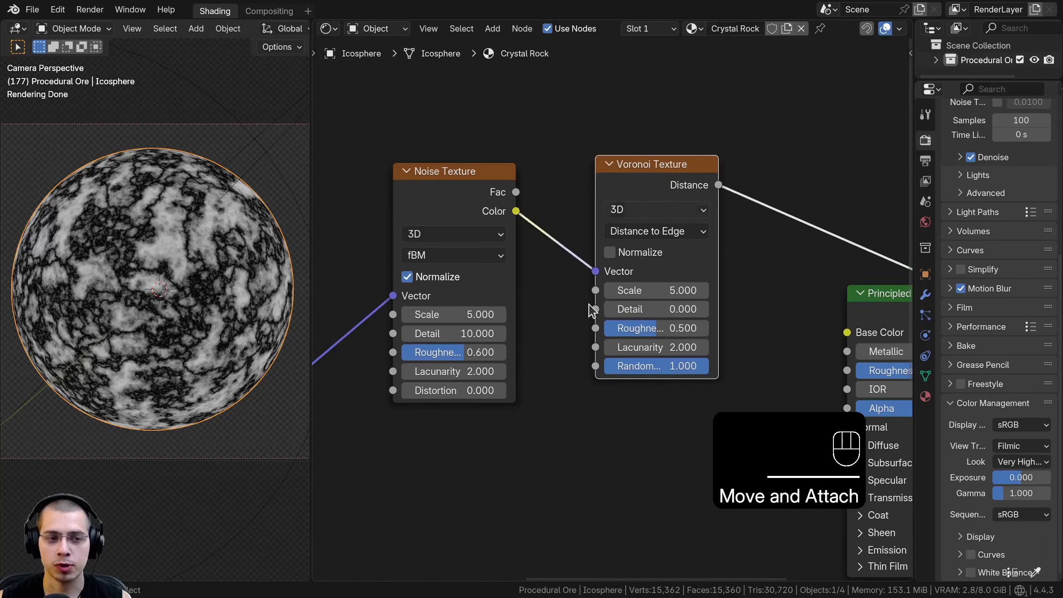
# - Set the Voronoi Texture's Scale to 10 and its Detail to 10
pyautogui.click(447, 190)
pyautogui.scroll(-1, 433, 289)
pyautogui.moveTo(432, 313); pyautogui.dragTo(518, 277, button='middle')
pyautogui.moveTo(712, 142); pyautogui.dragTo(708, 143)
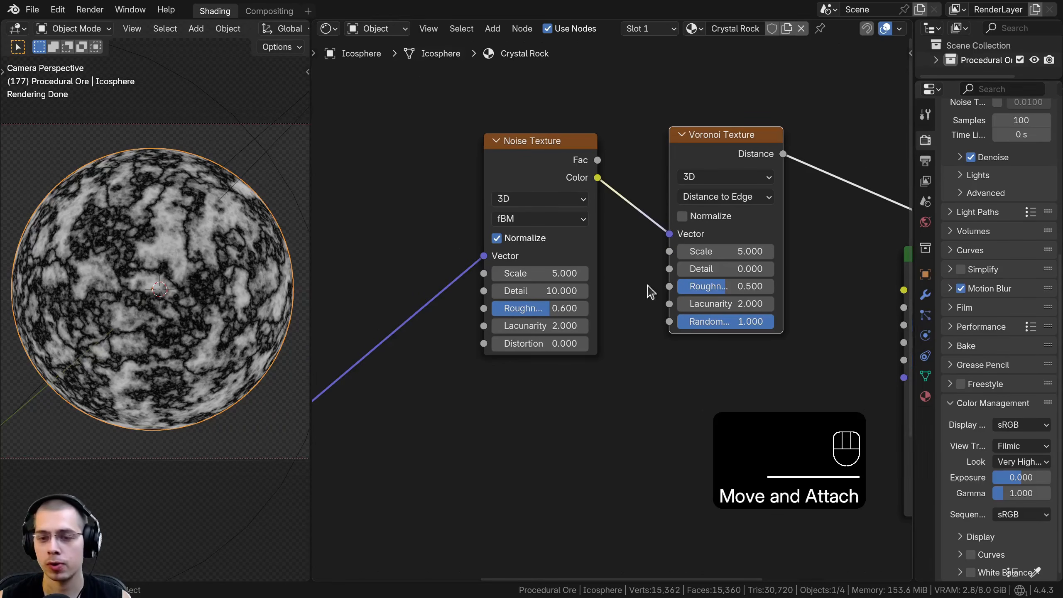
pyautogui.click(712, 252)
pyautogui.write('10')
pyautogui.press('Return')
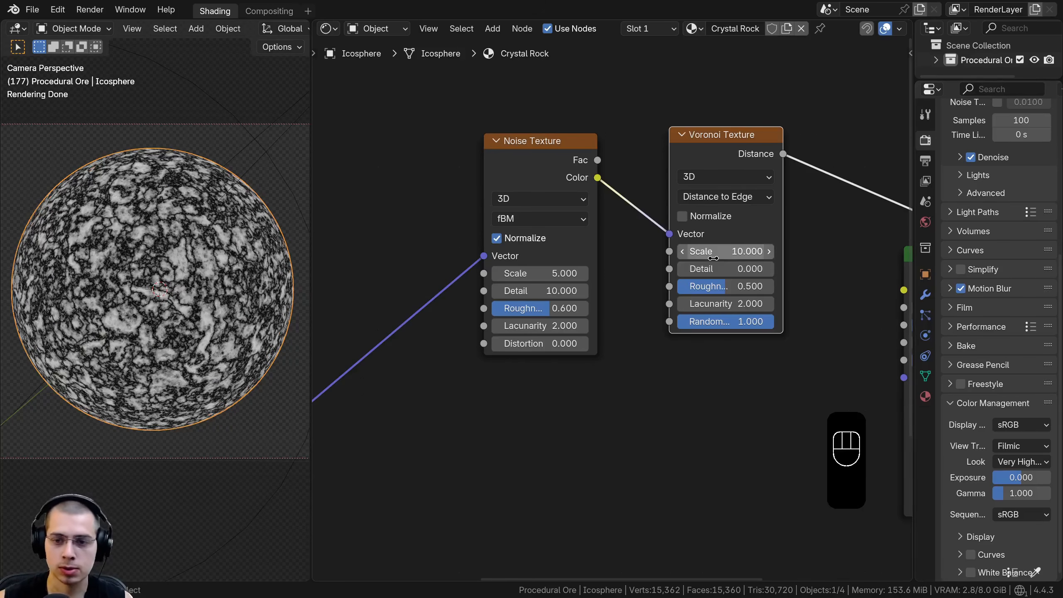
pyautogui.click(744, 269)
pyautogui.press('Return')
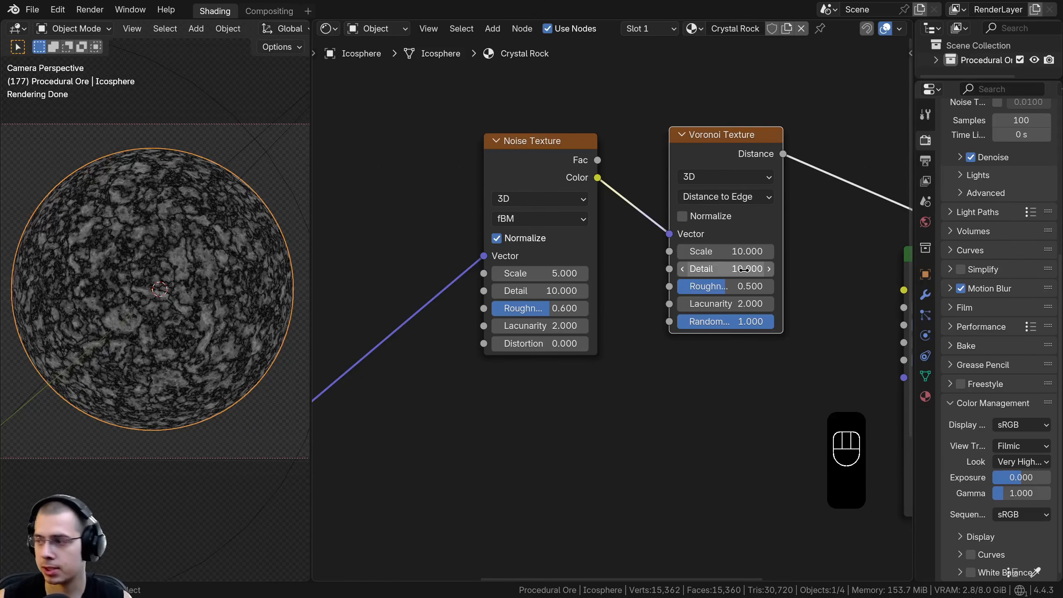
# - Move the Noise Texture and Voronoi Texture nodes farther apart to make room between them
pyautogui.moveTo(735, 303); pyautogui.dragTo(731, 306, button='middle')
pyautogui.scroll(1, 563, 255)
pyautogui.moveTo(543, 182); pyautogui.dragTo(442, 168)
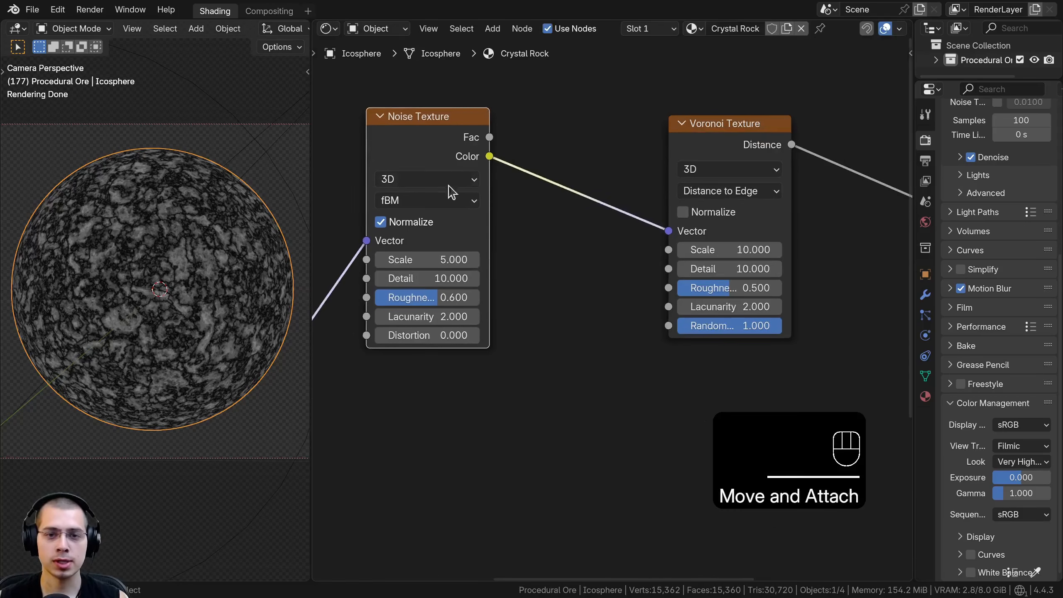
pyautogui.scroll(-1, 373, 168)
pyautogui.moveTo(376, 160); pyautogui.dragTo(465, 184, button='middle')
pyautogui.click(482, 175)
pyautogui.moveTo(780, 178); pyautogui.dragTo(788, 182)
pyautogui.moveTo(476, 185); pyautogui.dragTo(380, 192)
# - Insert a Mix Color node between the Noise Texture and the Voronoi Texture
pyautogui.hotkey('shift', 'a')
pyautogui.write('mix')
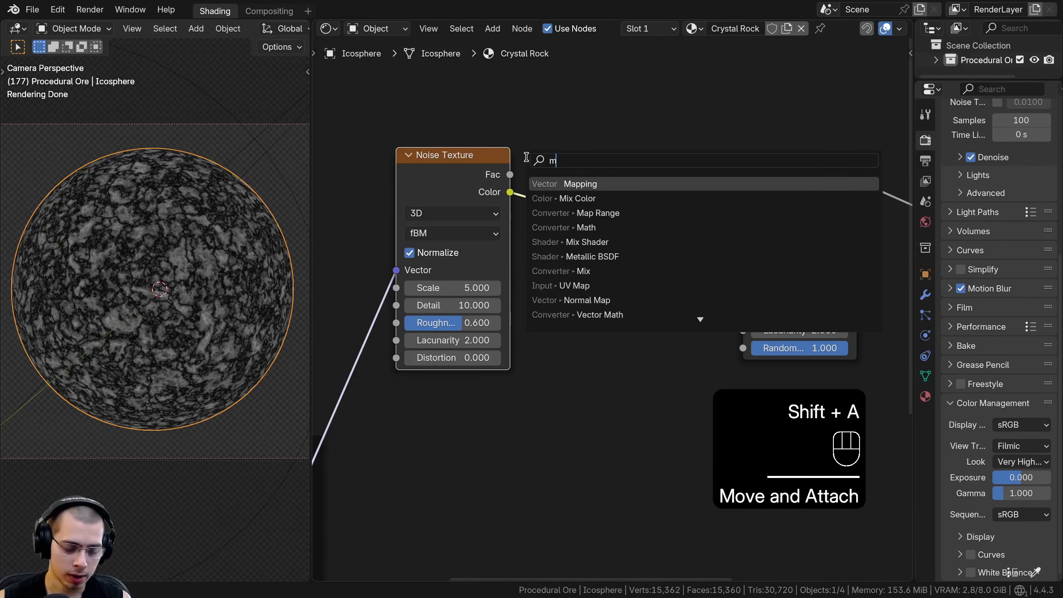
pyautogui.click(564, 199)
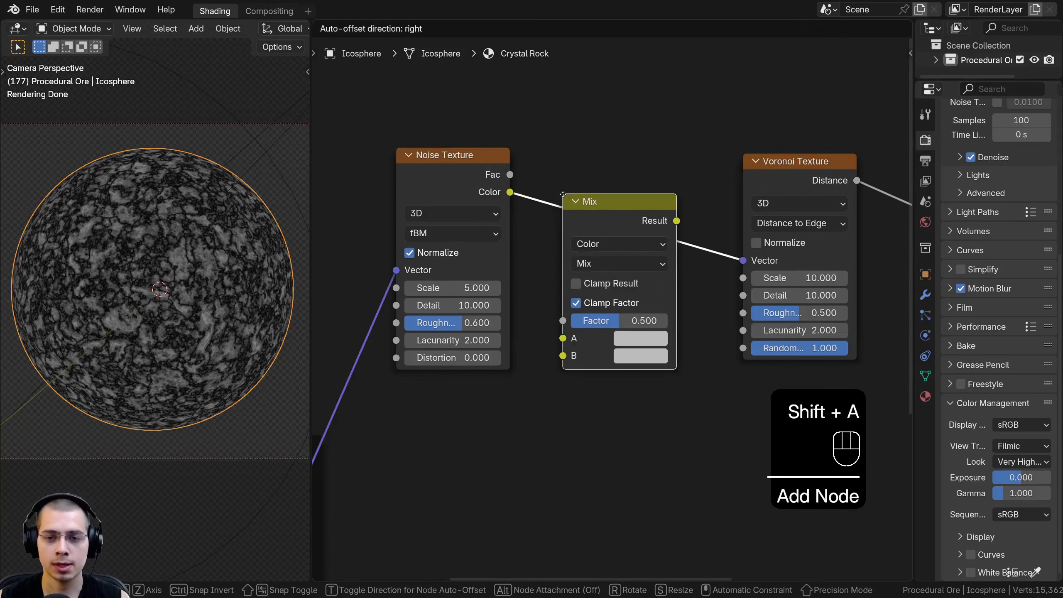
pyautogui.click(564, 143)
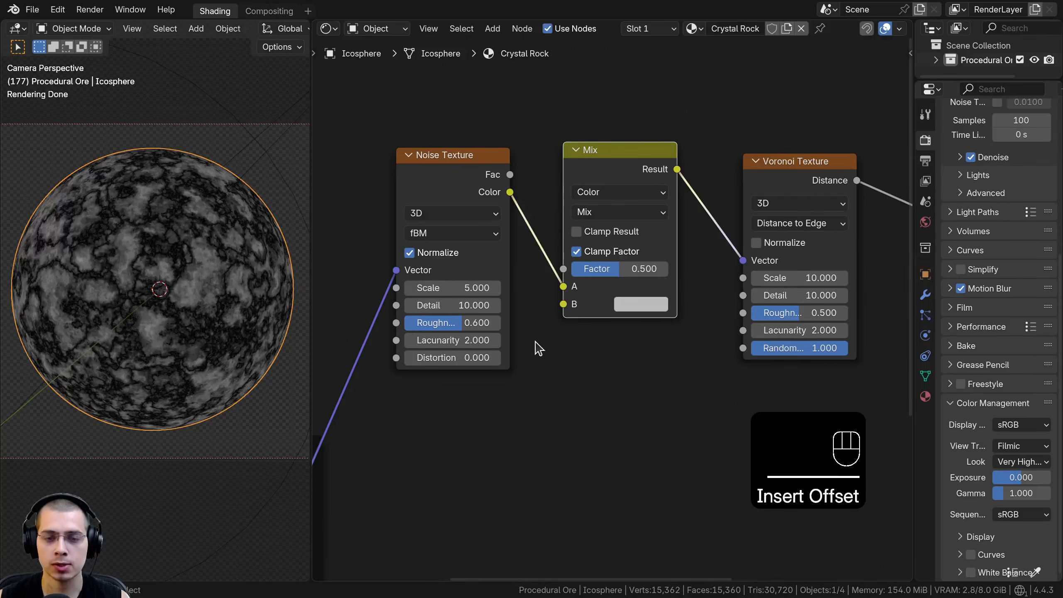
# - Link the Mapping node's Vector to the Mix node's A input and the Noise Texture's Color to its B input
pyautogui.scroll(-1, 458, 230)
pyautogui.moveTo(457, 231); pyautogui.dragTo(664, 153, button='middle')
pyautogui.moveTo(668, 120); pyautogui.dragTo(667, 104)
pyautogui.click(461, 395)
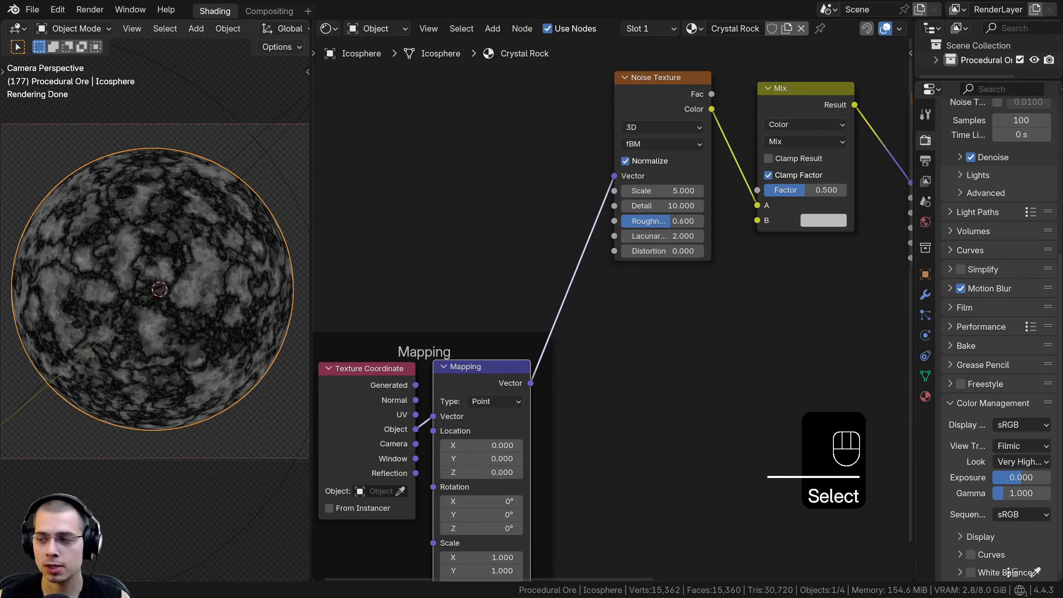
pyautogui.moveTo(463, 444); pyautogui.dragTo(544, 344, button='middle')
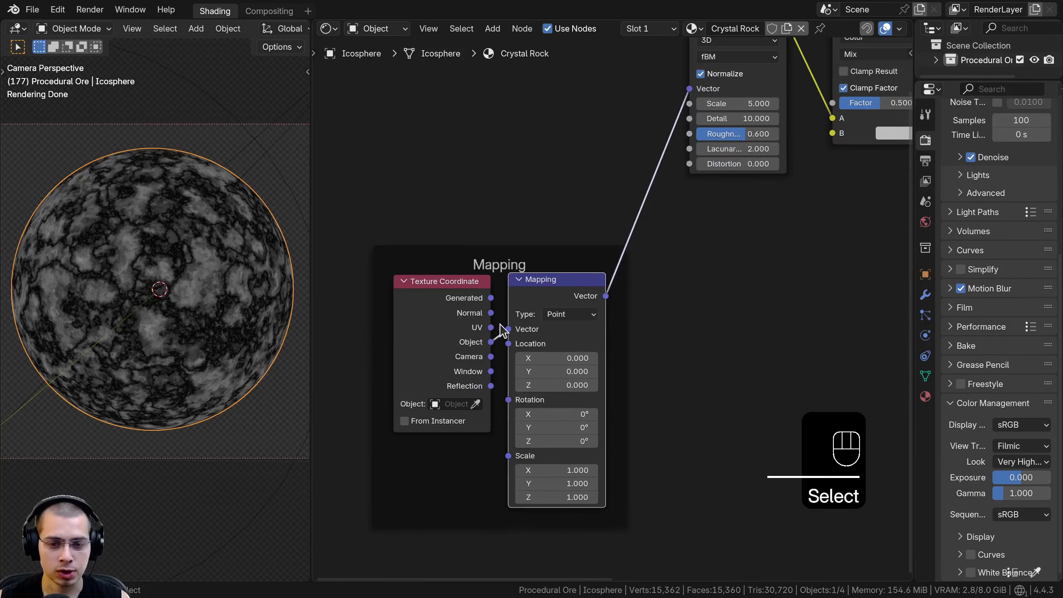
pyautogui.scroll(-1, 620, 392)
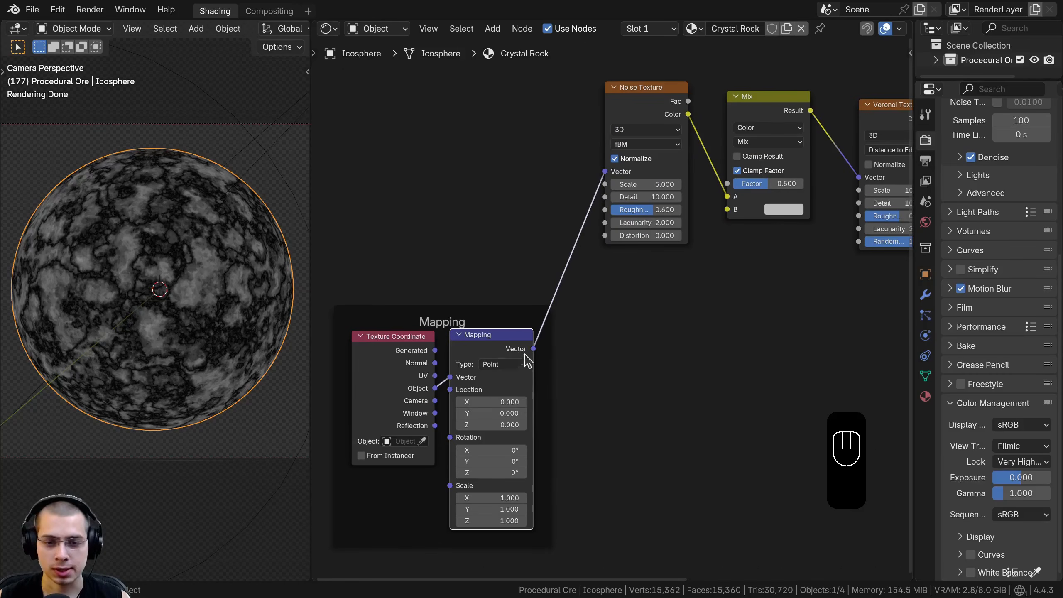
pyautogui.moveTo(527, 357); pyautogui.dragTo(727, 196)
pyautogui.scroll(2, 628, 252)
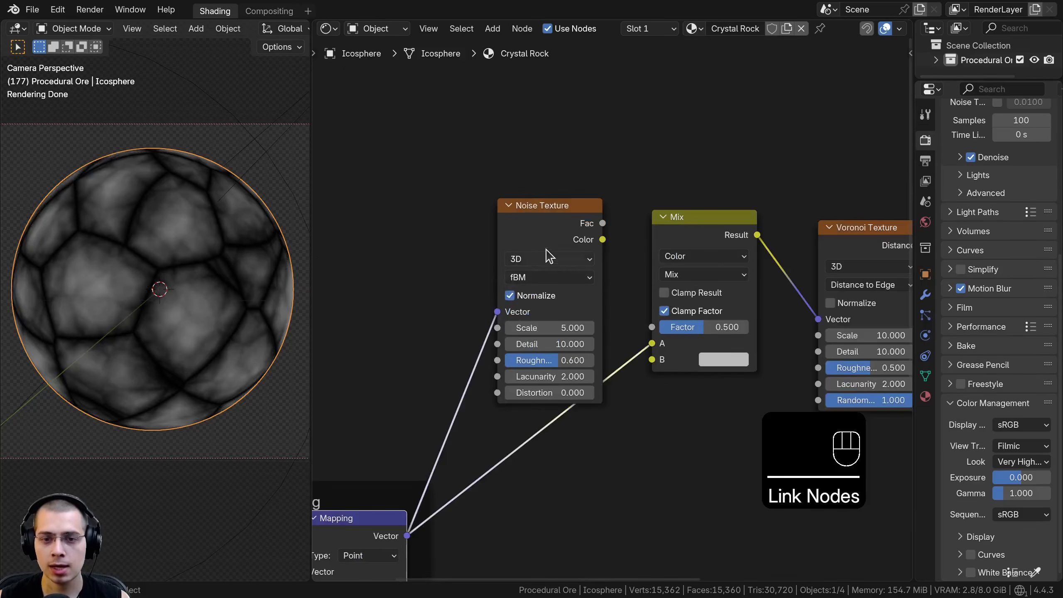
pyautogui.moveTo(602, 239); pyautogui.dragTo(653, 361)
pyautogui.moveTo(700, 218); pyautogui.dragTo(716, 234)
# - Change the Mix node's blending mode to Linear Light
pyautogui.scroll(3, 719, 272)
pyautogui.click(720, 279)
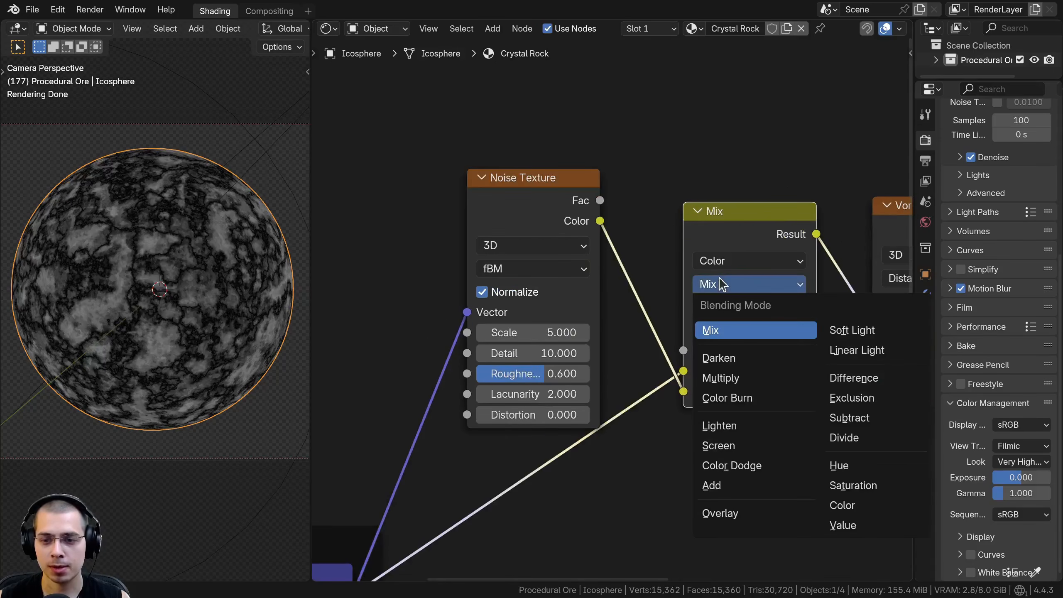
pyautogui.click(865, 353)
pyautogui.scroll(2, 841, 355)
pyautogui.moveTo(841, 355); pyautogui.dragTo(805, 332, button='middle')
# - Lower the Linear Light factor to 0 and move the Voronoi Texture node slightly closer to the Linear Light node
pyautogui.moveTo(701, 329); pyautogui.dragTo(623, 328)
pyautogui.moveTo(470, 309); pyautogui.dragTo(348, 317, button='middle')
pyautogui.moveTo(738, 183); pyautogui.dragTo(702, 182)
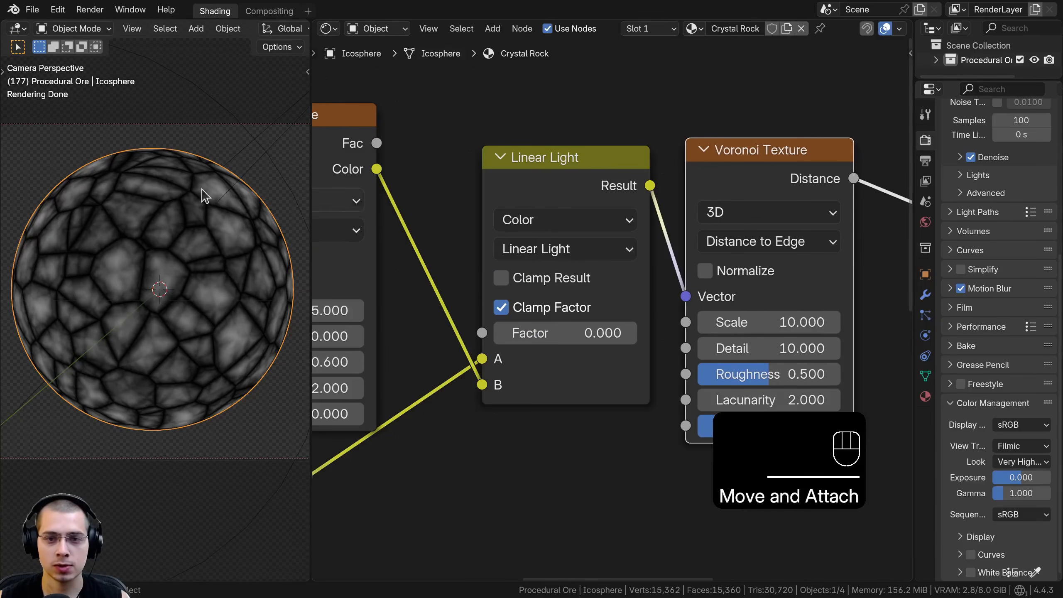
pyautogui.scroll(3, 147, 249)
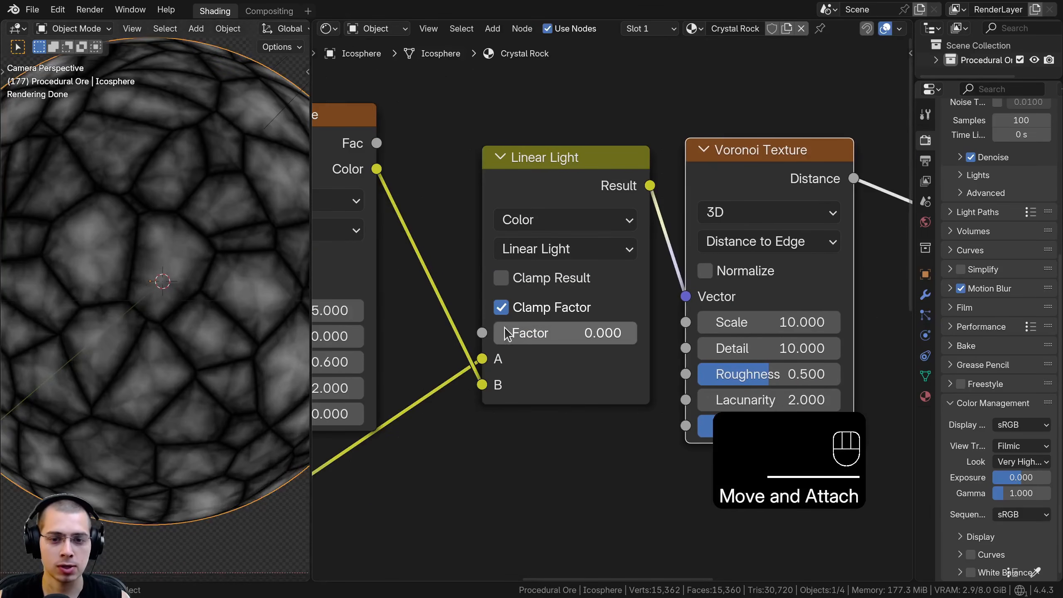
# - Set the Linear Light node's factor to 0.075
pyautogui.moveTo(504, 327); pyautogui.dragTo(526, 328)
pyautogui.click(561, 333)
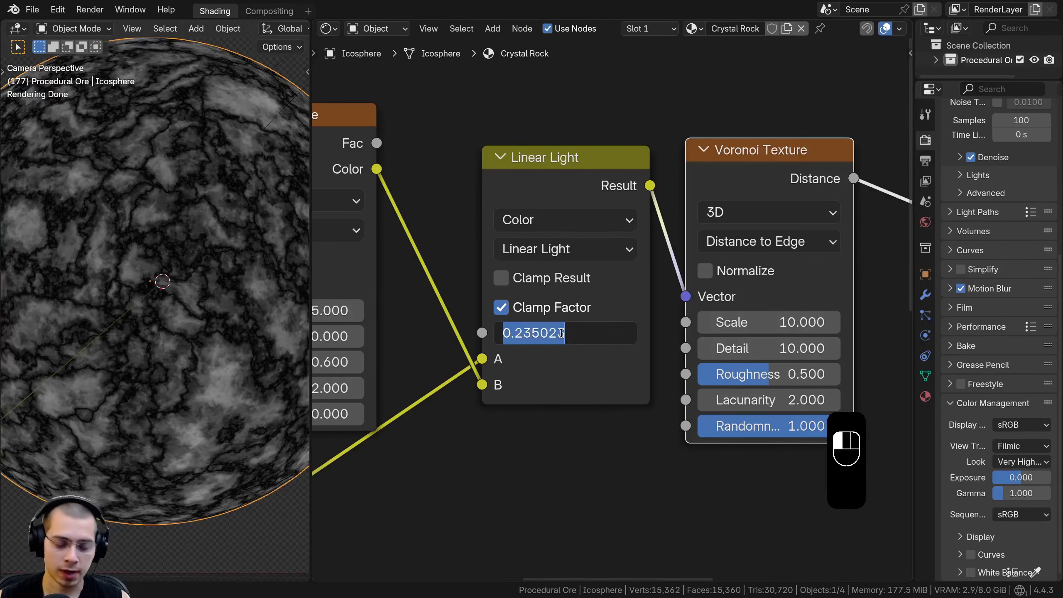
pyautogui.write('.75')
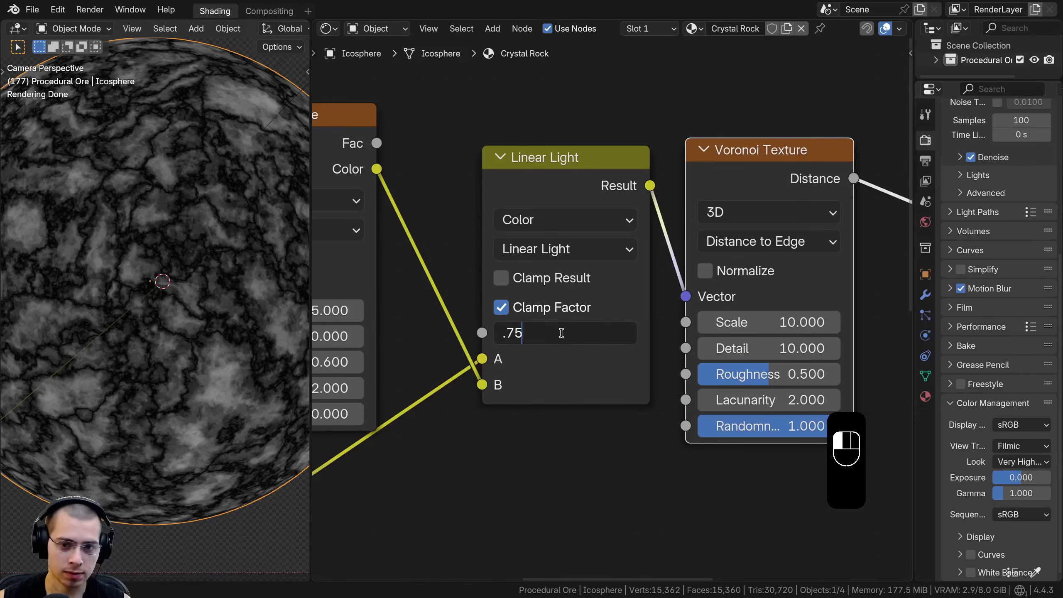
pyautogui.click(515, 334)
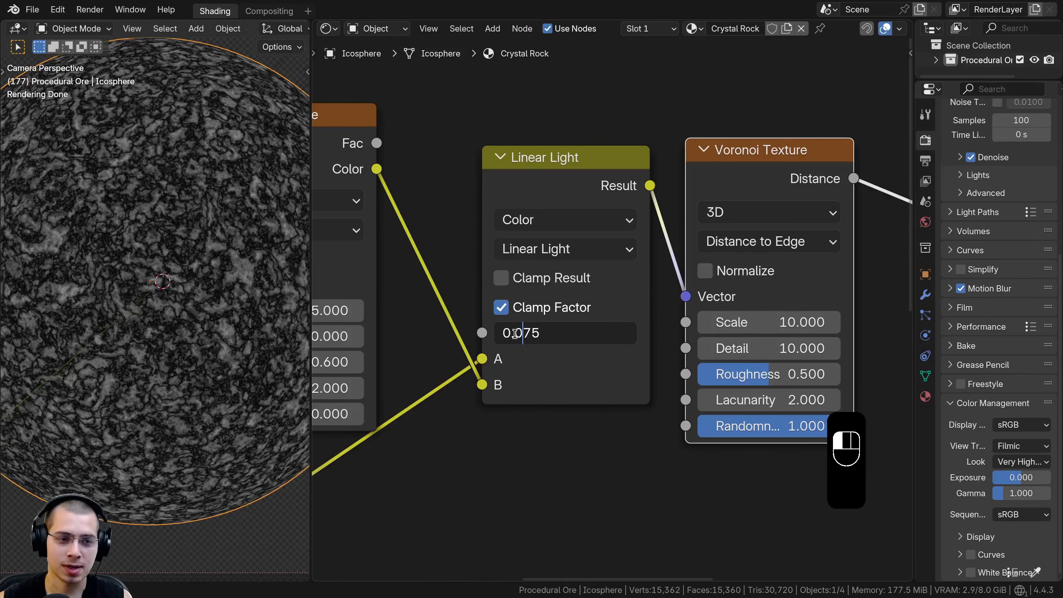
pyautogui.press('Return')
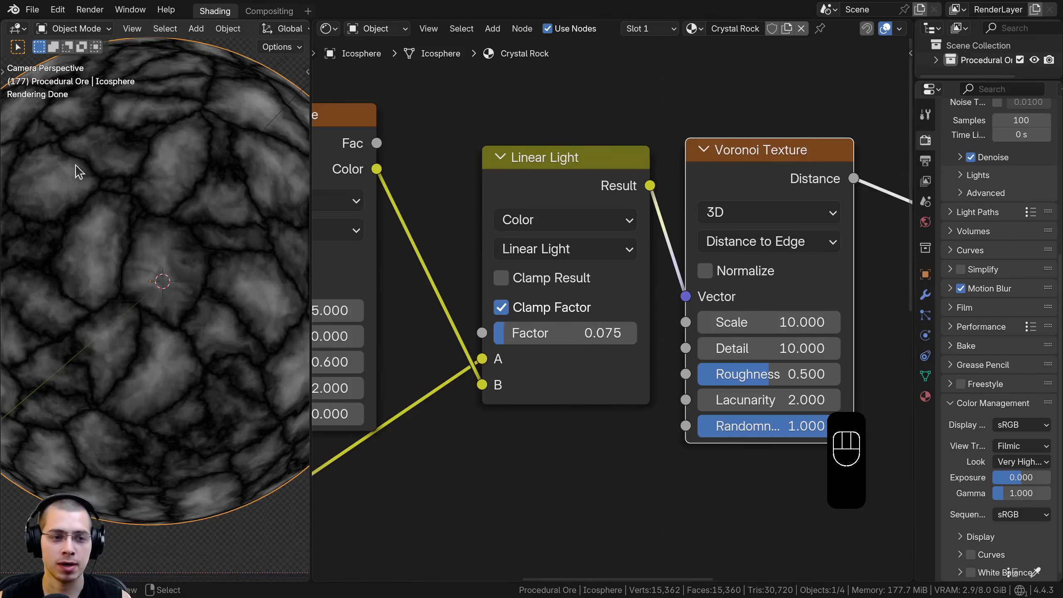
pyautogui.scroll(-3, 78, 171)
pyautogui.moveTo(515, 334); pyautogui.dragTo(540, 334)
pyautogui.rightClick(540, 333)
# - Move the Noise Texture, Linear Light and Voronoi Texture nodes together farther away from the Principled BSDF
pyautogui.scroll(-6, 621, 254)
pyautogui.moveTo(604, 225); pyautogui.dragTo(595, 223)
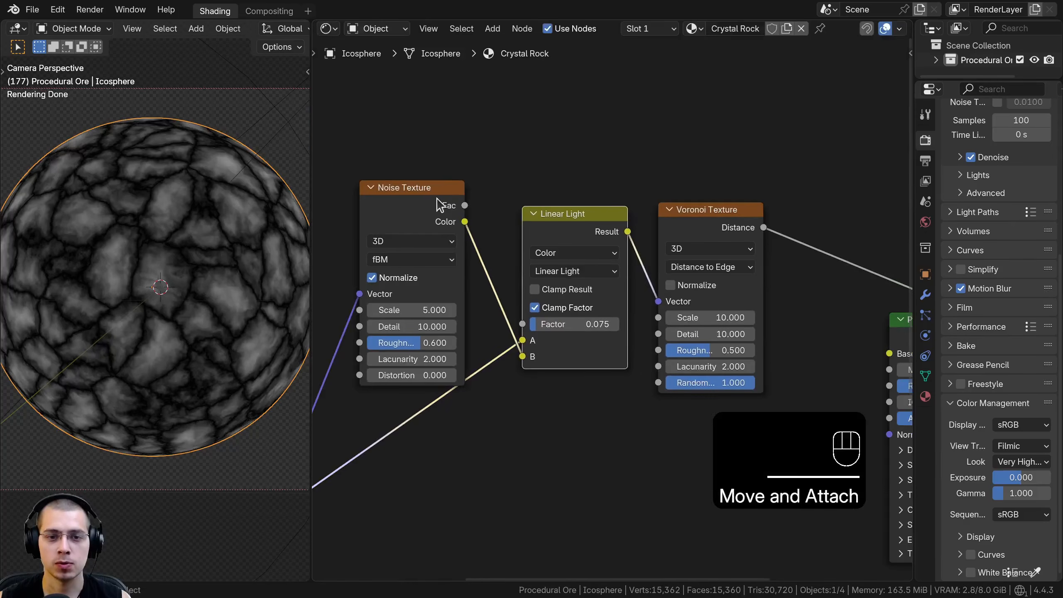
pyautogui.press('g')
pyautogui.scroll(-2, 613, 235)
pyautogui.moveTo(697, 162); pyautogui.dragTo(376, 335)
pyautogui.scroll(-3, 502, 327)
pyautogui.moveTo(628, 323); pyautogui.dragTo(588, 290, button='middle')
pyautogui.press('g')
pyautogui.press('a')
pyautogui.moveTo(767, 267); pyautogui.dragTo(753, 248, button='middle')
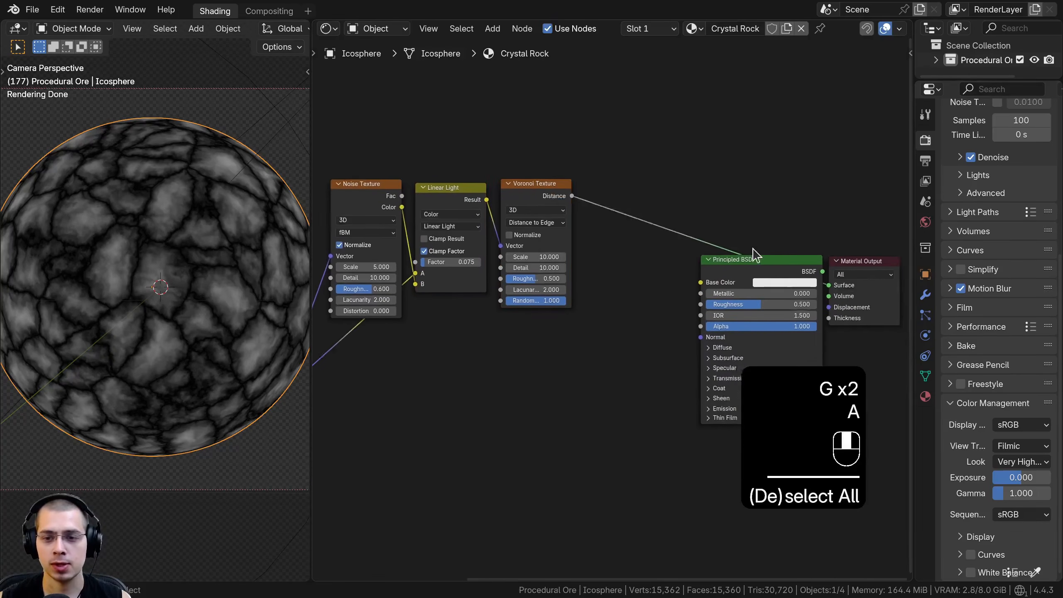
# - Link the Voronoi Texture's Distance to the Principled BSDF's Normal and reconnect the shader to the Material Output
pyautogui.scroll(2, 565, 126)
pyautogui.moveTo(550, 131); pyautogui.dragTo(726, 324)
pyautogui.keyDown('ctrl'); pyautogui.keyDown('shift'); pyautogui.click(765, 208); pyautogui.keyUp('shift'); pyautogui.keyUp('ctrl')
# - Move the Principled BSDF and Material Output nodes up to about the height of the Voronoi Texture
pyautogui.moveTo(770, 167); pyautogui.dragTo(907, 321)
pyautogui.press('g')
pyautogui.click(786, 201)
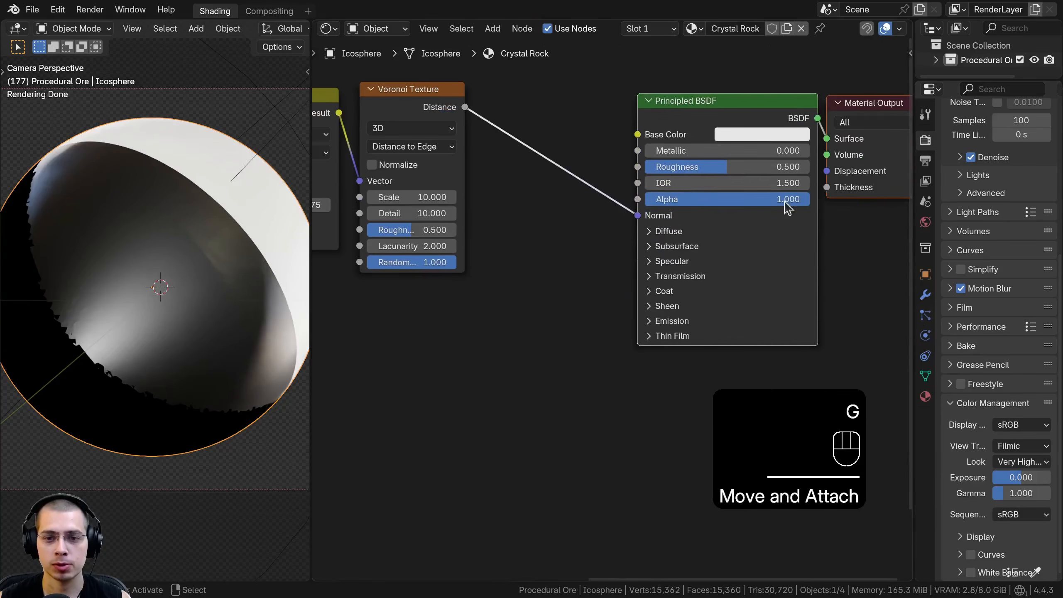
# - Darken the Principled BSDF's Base Color to a medium grey
pyautogui.moveTo(786, 201); pyautogui.dragTo(795, 241, button='middle')
pyautogui.click(759, 180)
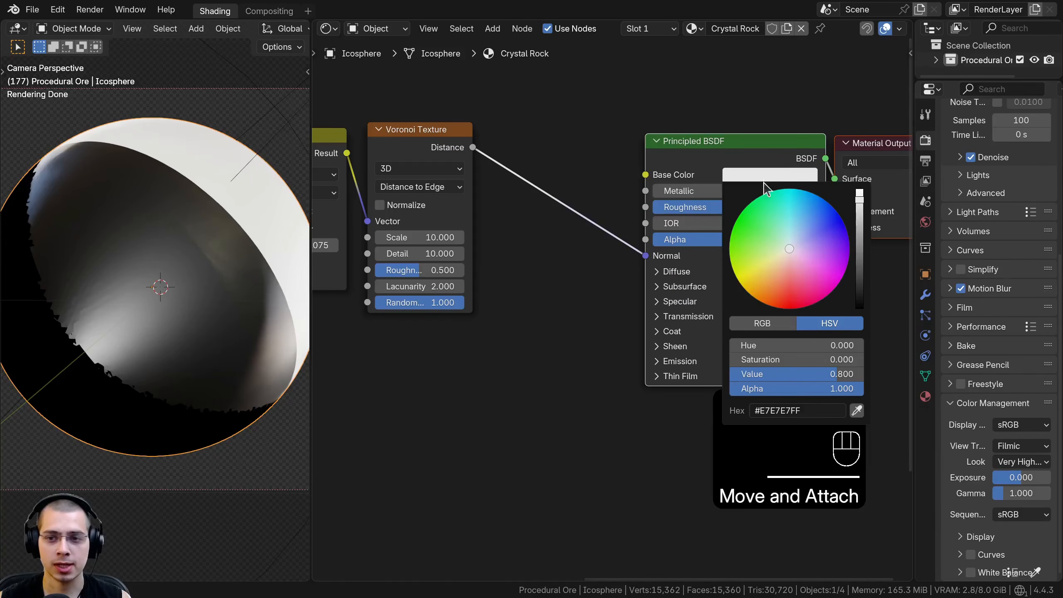
pyautogui.click(860, 265)
# - Examine up close how the sphere is shaded with the Voronoi Distance linked straight into the Normal
pyautogui.keyDown('shift'); pyautogui.moveTo(245, 321); pyautogui.dragTo(242, 326, button='middle'); pyautogui.keyUp('shift')
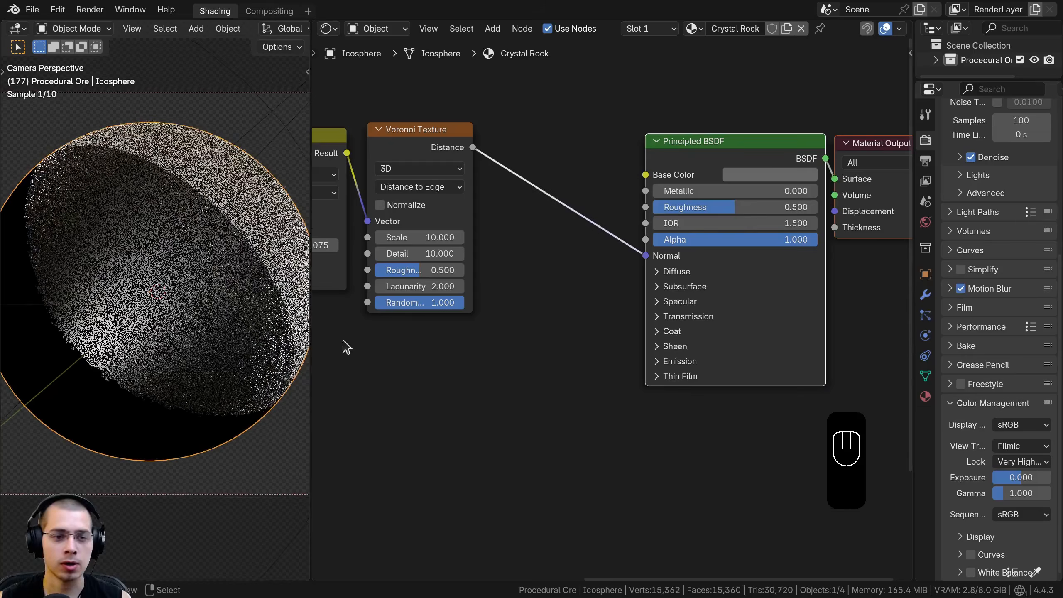
pyautogui.moveTo(337, 331); pyautogui.dragTo(418, 321, button='middle')
pyautogui.scroll(-1, 157, 221)
pyautogui.keyDown('shift'); pyautogui.moveTo(66, 360); pyautogui.dragTo(103, 302, button='middle'); pyautogui.keyUp('shift')
pyautogui.scroll(6, 202, 339)
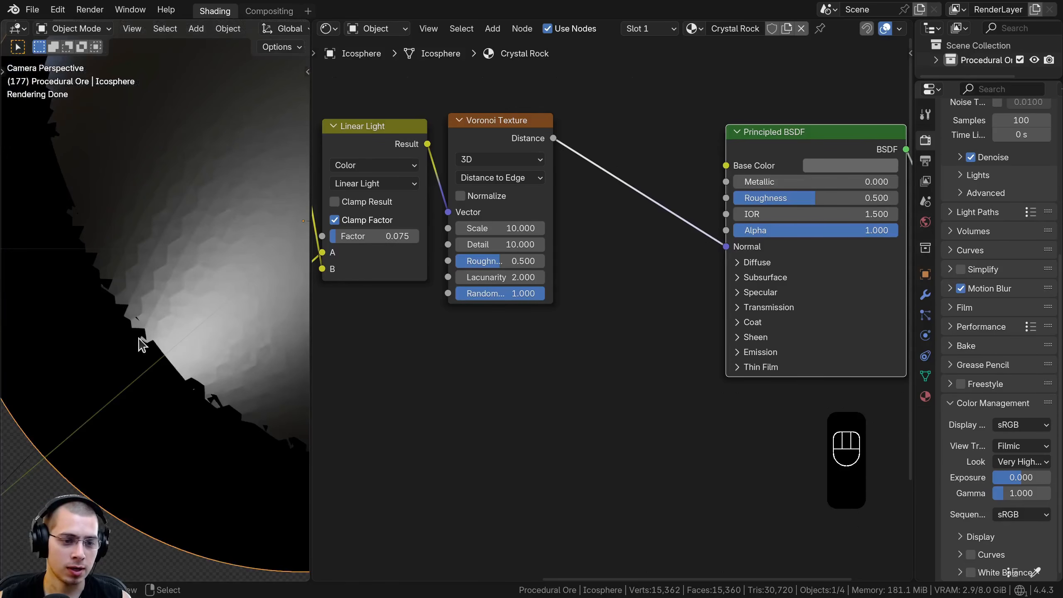
pyautogui.scroll(-5, 139, 341)
pyautogui.keyDown('shift'); pyautogui.moveTo(235, 314); pyautogui.dragTo(166, 346, button='middle'); pyautogui.keyUp('shift')
pyautogui.moveTo(614, 296); pyautogui.dragTo(607, 313, button='middle')
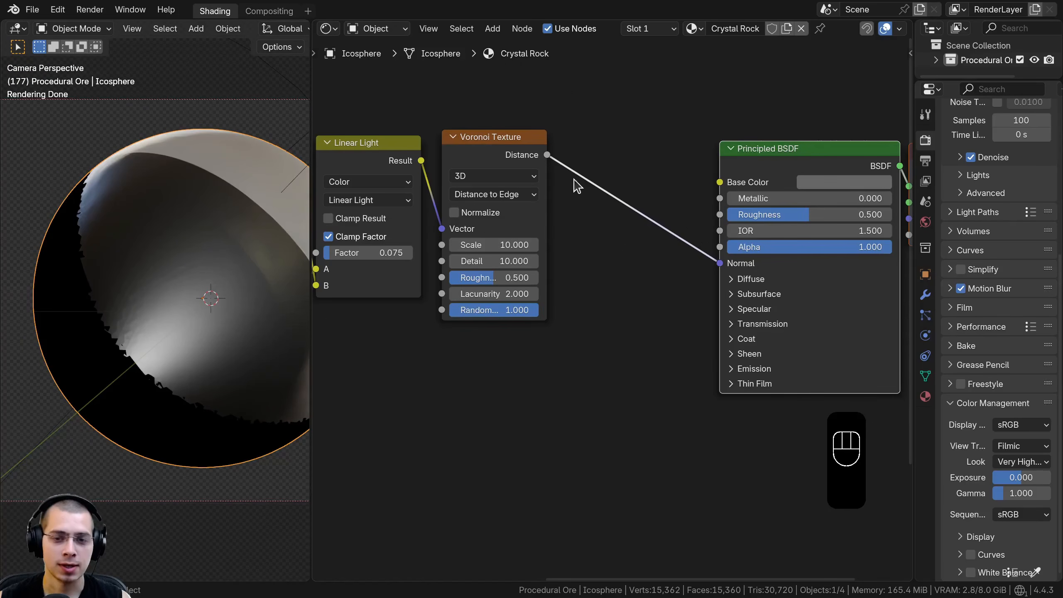
# - Insert a Bump node on the link between the Voronoi Texture and the Principled BSDF's Normal
pyautogui.click(506, 159)
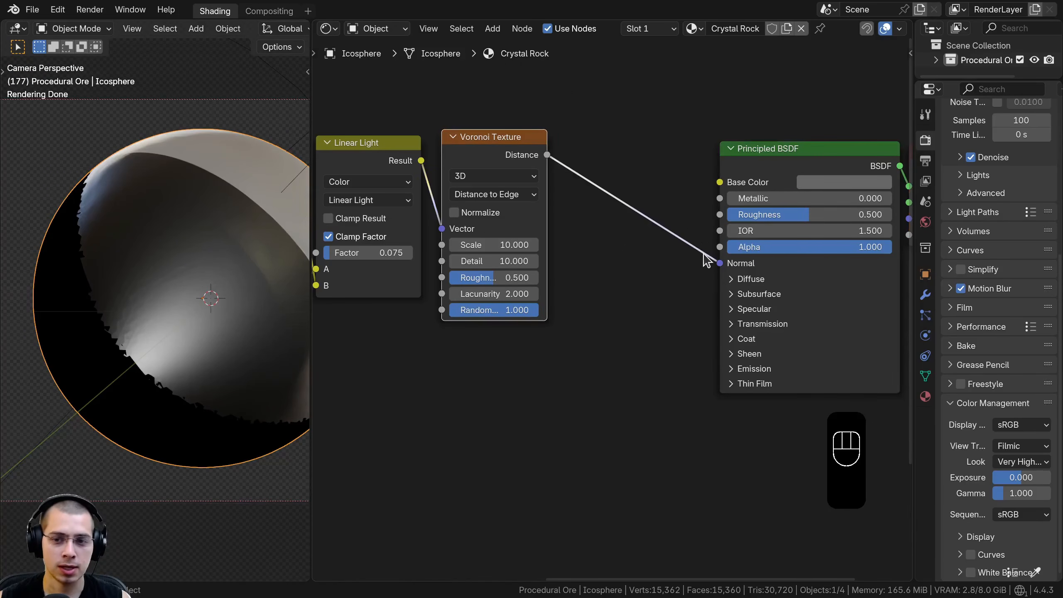
pyautogui.hotkey('shift', 'a')
pyautogui.moveTo(524, 191)
pyautogui.write('bum')
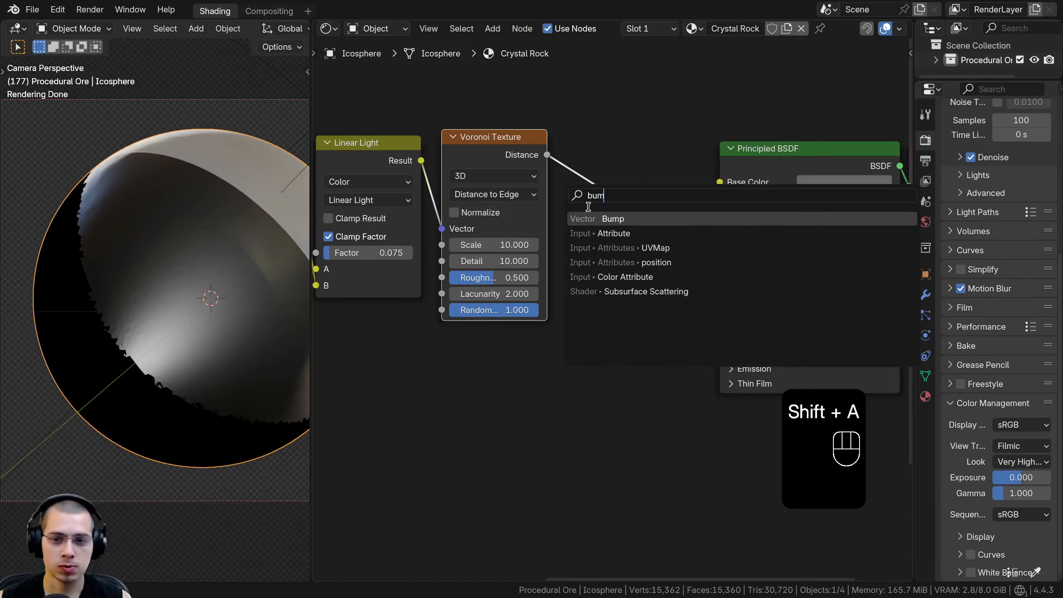
pyautogui.click(607, 218)
pyautogui.click(576, 167)
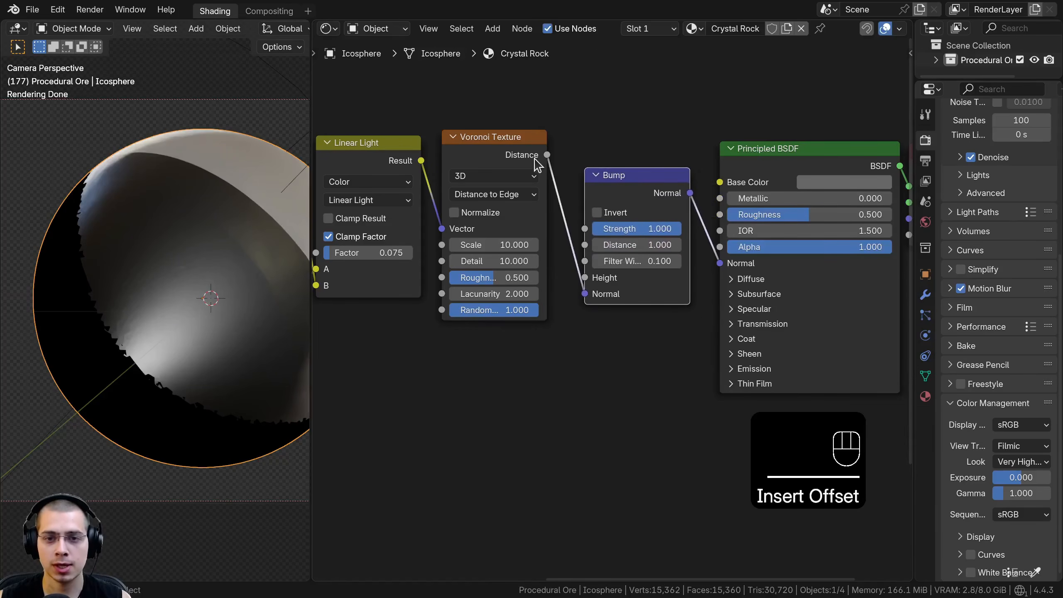
# - Relink the Voronoi Texture's Distance from the Bump node's Normal input to its Height input
pyautogui.moveTo(585, 294); pyautogui.dragTo(610, 299)
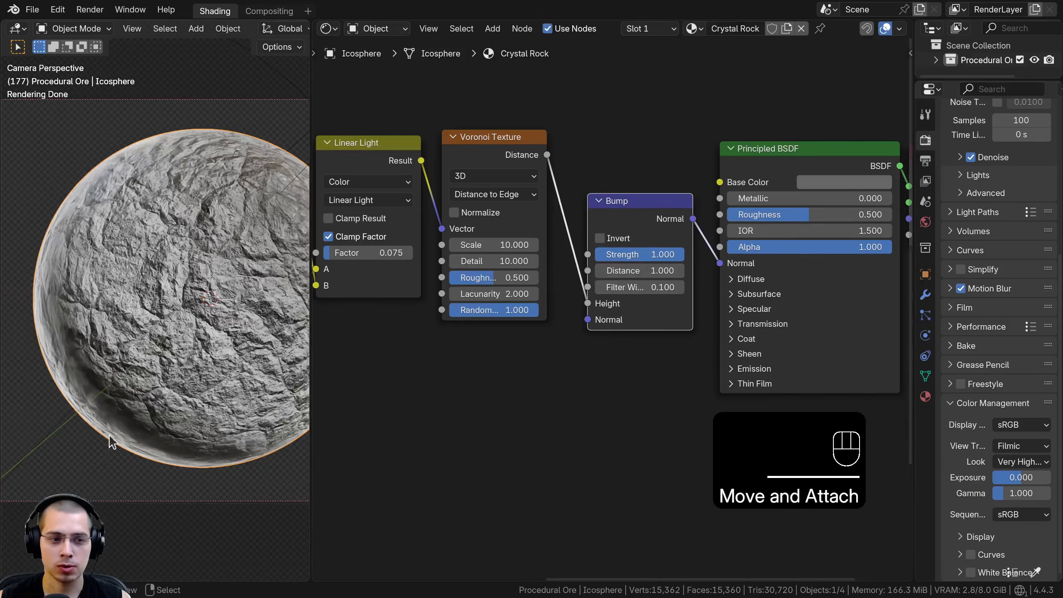
pyautogui.keyDown('shift'); pyautogui.moveTo(172, 234); pyautogui.dragTo(109, 222, button='middle'); pyautogui.keyUp('shift')
pyautogui.scroll(3, 108, 222)
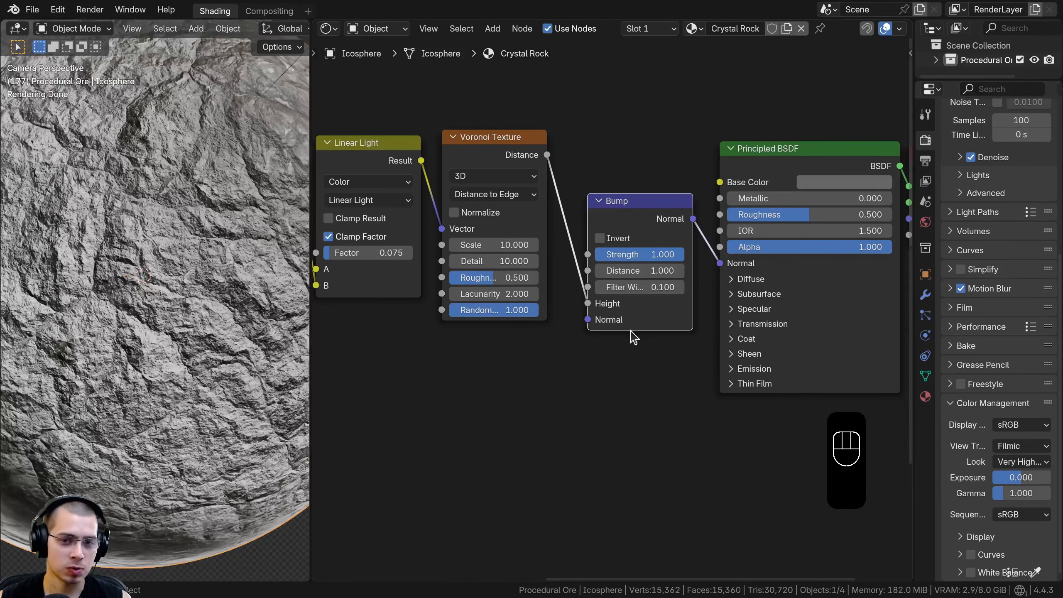
# - Set the Bump node's Distance to 0.05
pyautogui.moveTo(631, 331); pyautogui.dragTo(627, 341, button='middle')
pyautogui.scroll(3, 587, 312)
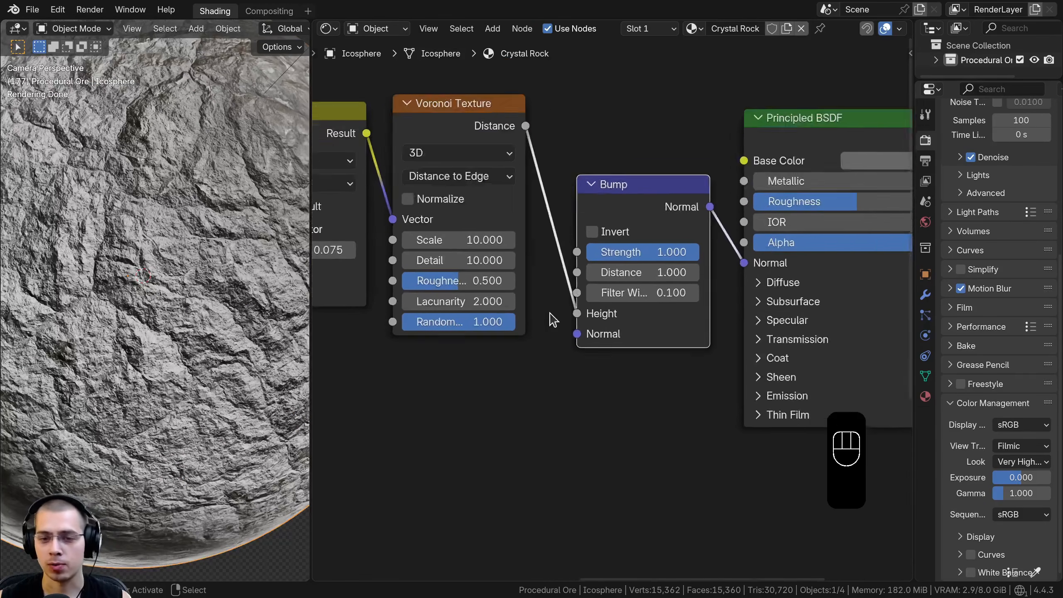
pyautogui.click(646, 261)
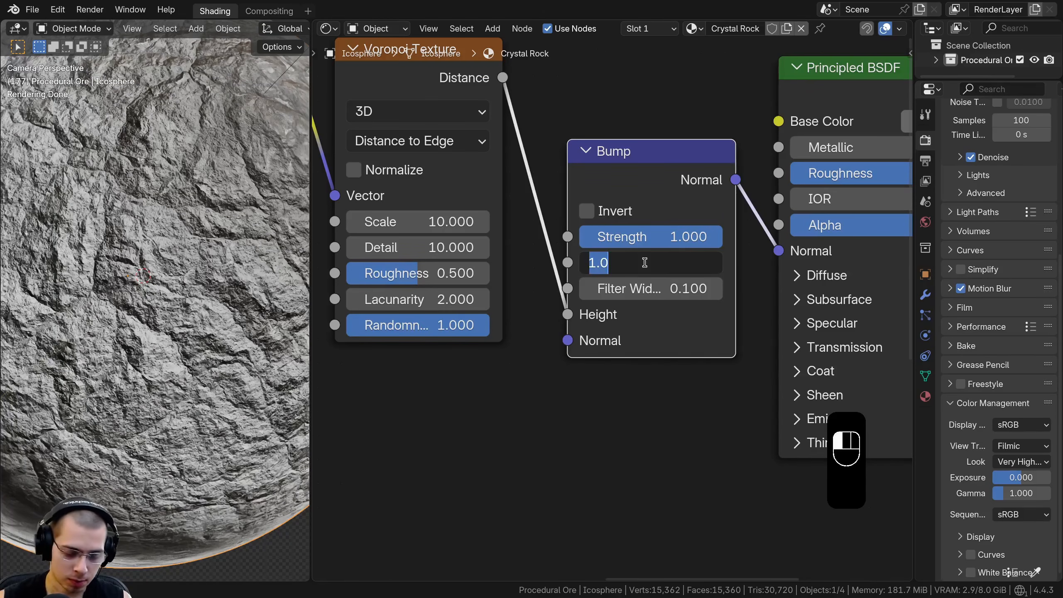
pyautogui.write('.05')
pyautogui.press('Return')
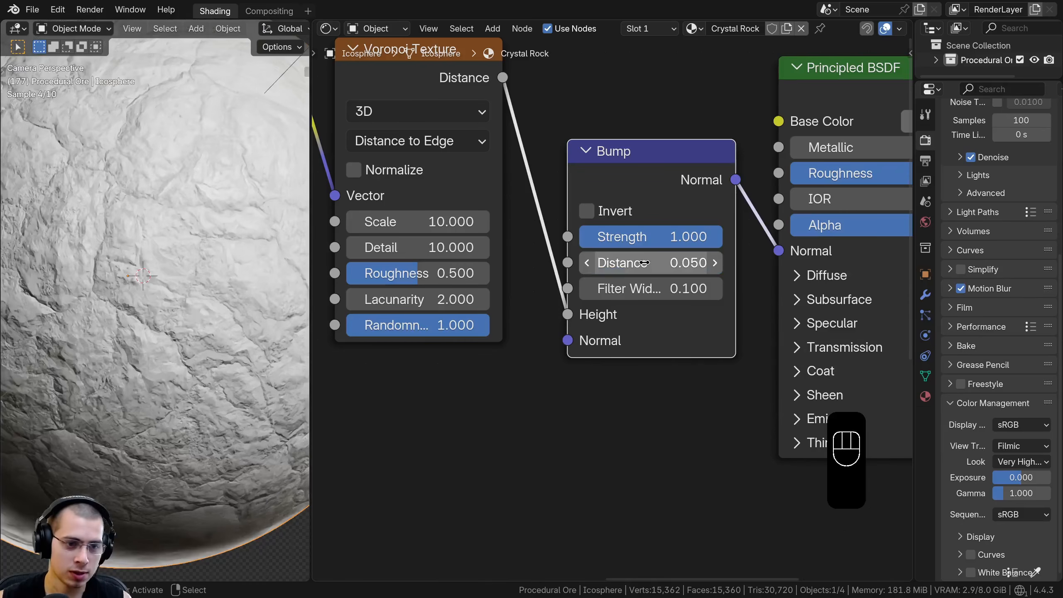
pyautogui.scroll(-4, 251, 352)
pyautogui.keyDown('shift'); pyautogui.moveTo(247, 346); pyautogui.dragTo(250, 357, button='middle'); pyautogui.keyUp('shift')
# - Set the Principled BSDF's Base Color to the dark grey with hex 282828
pyautogui.moveTo(848, 261); pyautogui.dragTo(573, 314, button='middle')
pyautogui.scroll(-2, 574, 314)
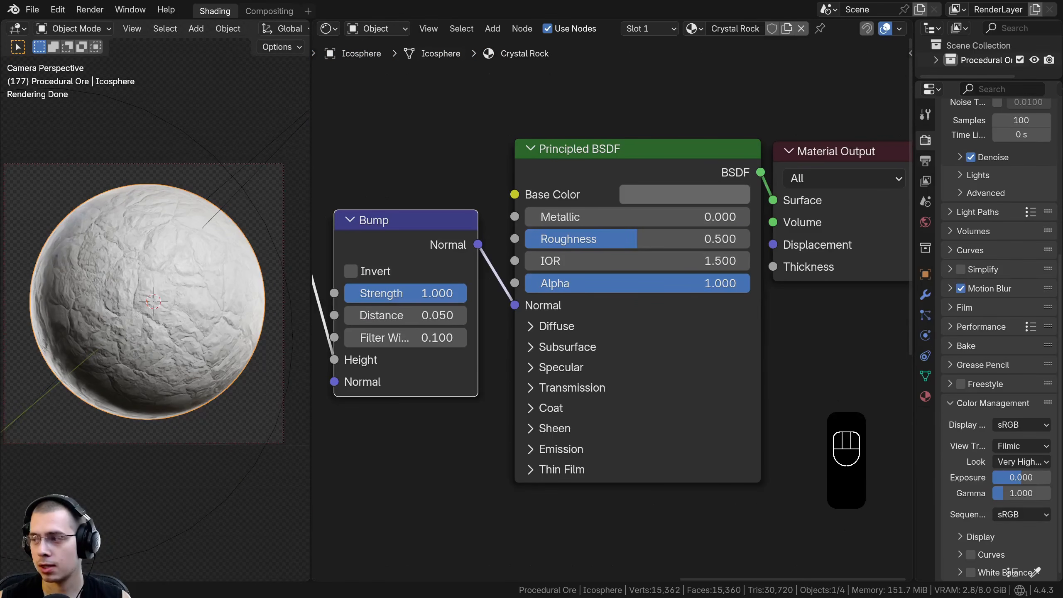
pyautogui.hotkey('ctrl', 'v')
pyautogui.click(679, 189)
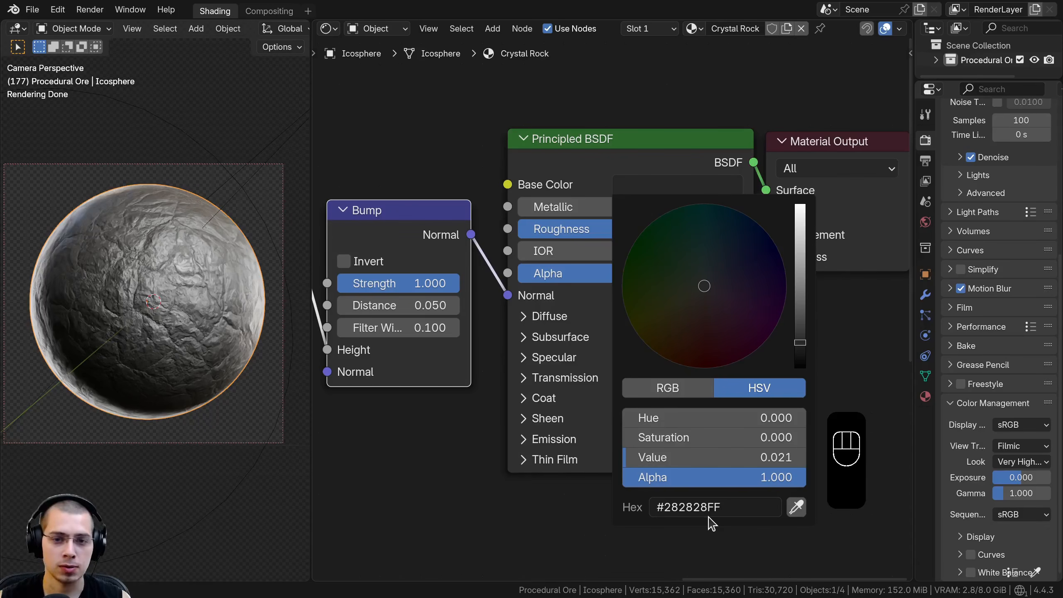
# - Set the Principled BSDF's Roughness to 0.58
pyautogui.click(698, 230)
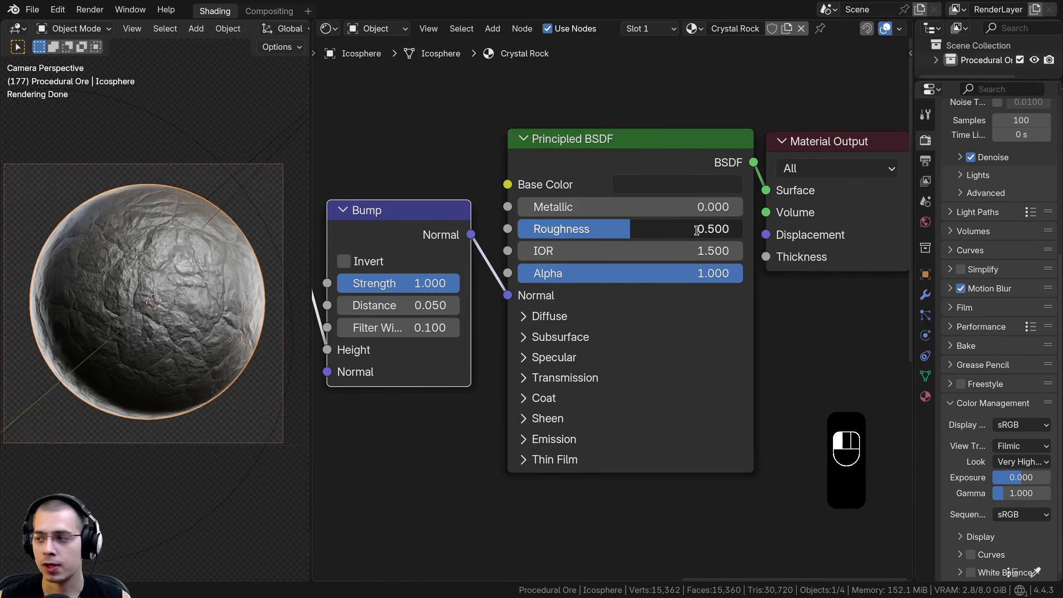
pyautogui.write('0.5')
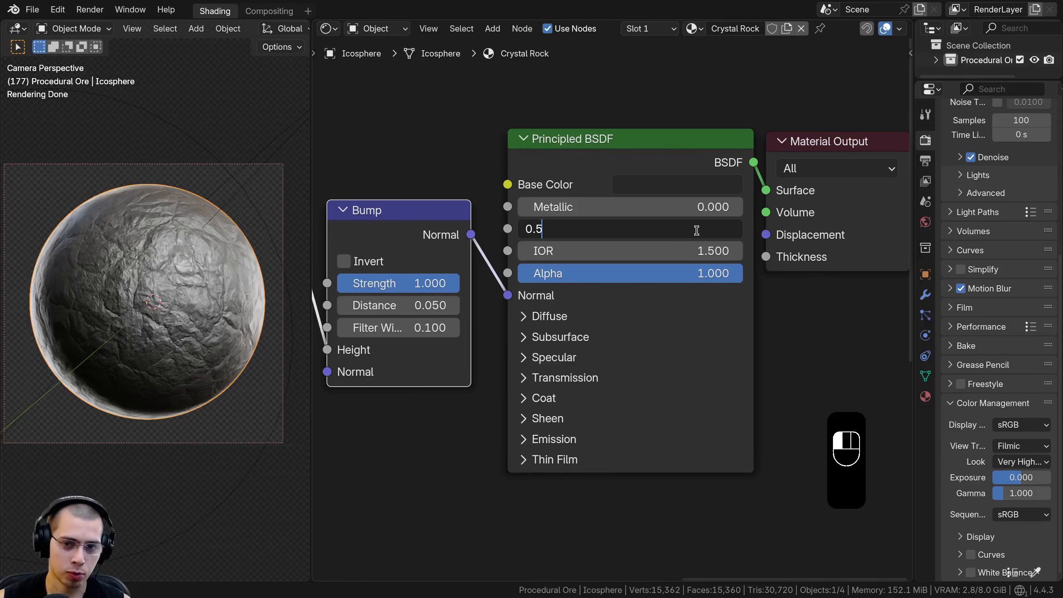
pyautogui.write('8')
pyautogui.press('Return')
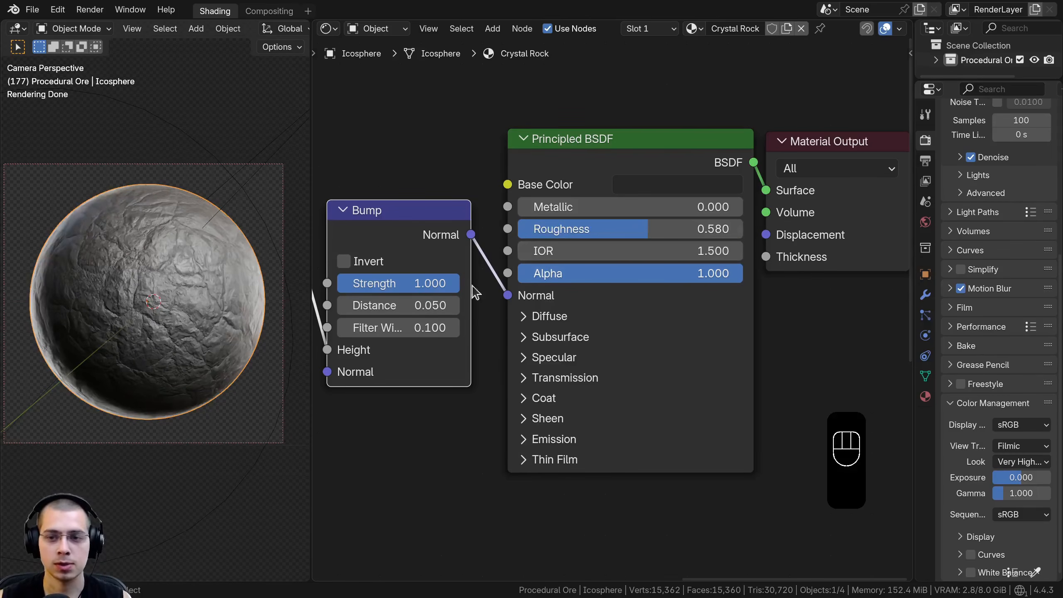
pyautogui.scroll(1, 195, 297)
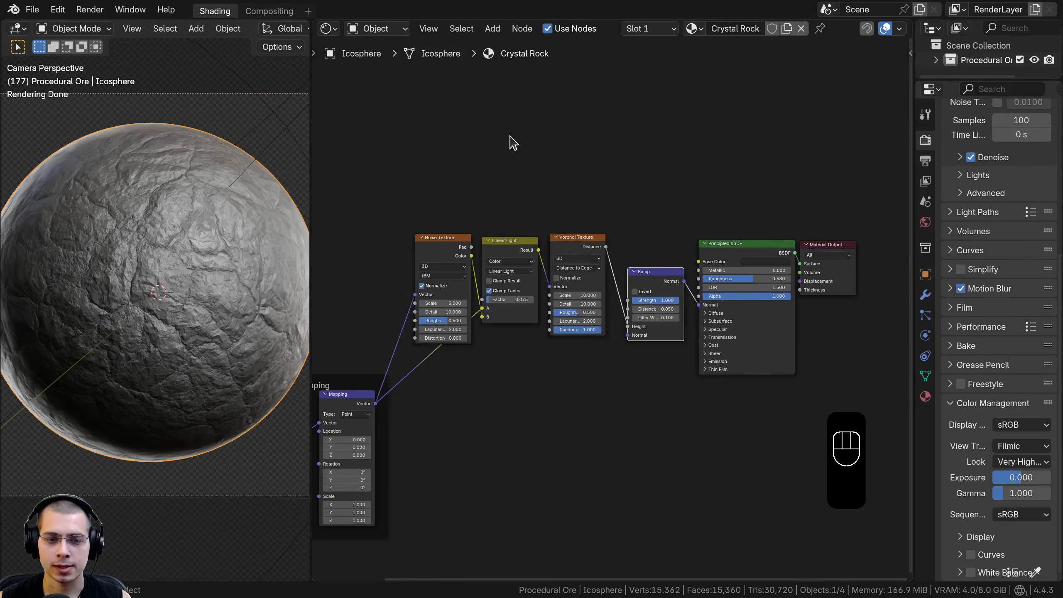
# - Join the Noise Texture, Linear Light, Voronoi Texture, Bump and Principled BSDF nodes in a frame and move the Material Output clear of it
pyautogui.click(498, 175)
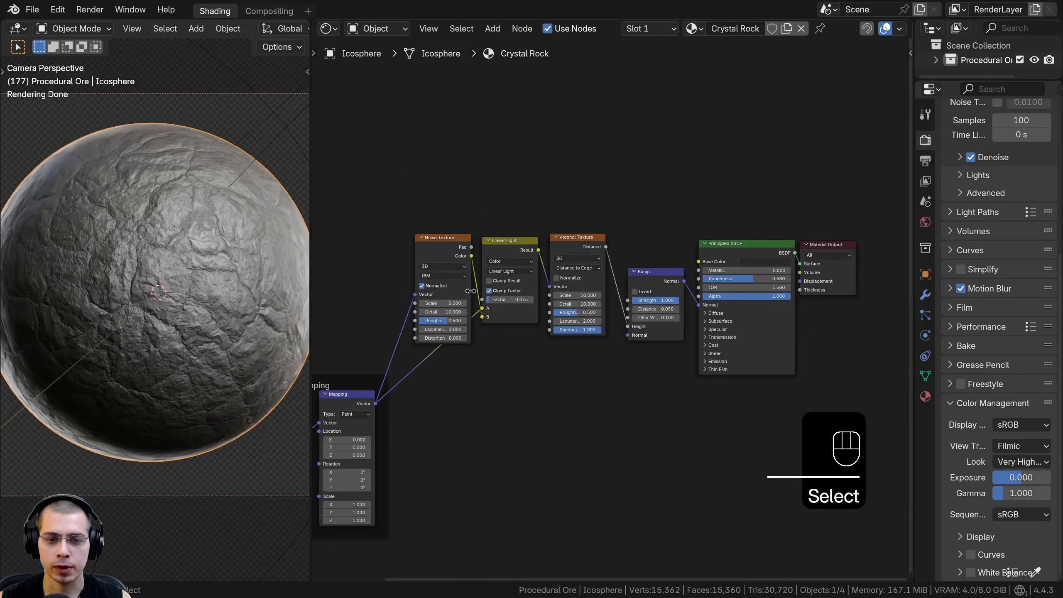
pyautogui.moveTo(422, 152); pyautogui.dragTo(733, 400)
pyautogui.hotkey('ctrl', 'j')
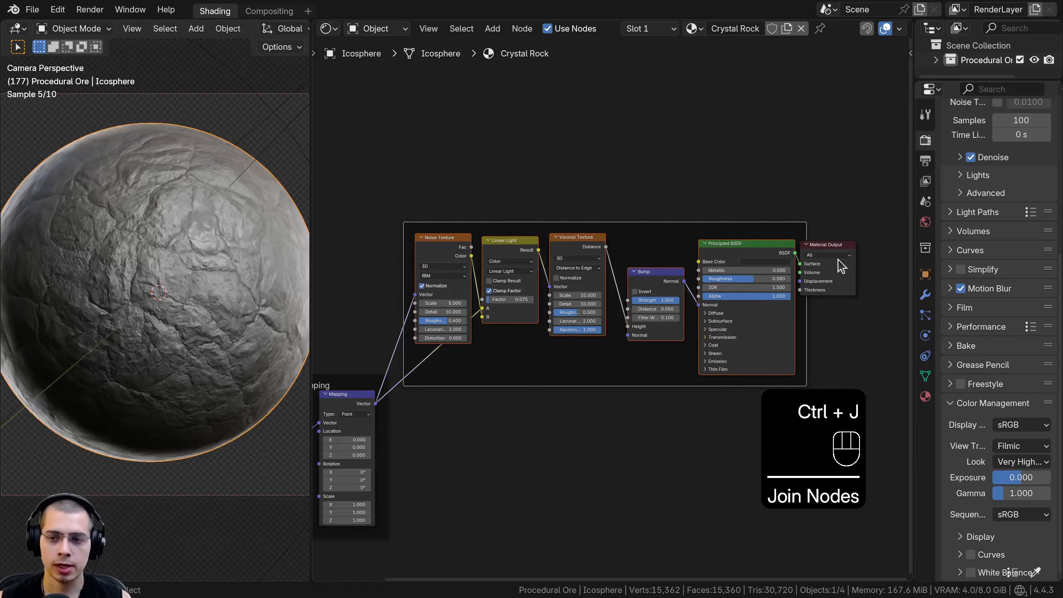
pyautogui.press('a')
pyautogui.moveTo(835, 250); pyautogui.dragTo(876, 251)
# - Move the new frame slightly higher and label it Rock
pyautogui.moveTo(639, 230); pyautogui.dragTo(658, 198)
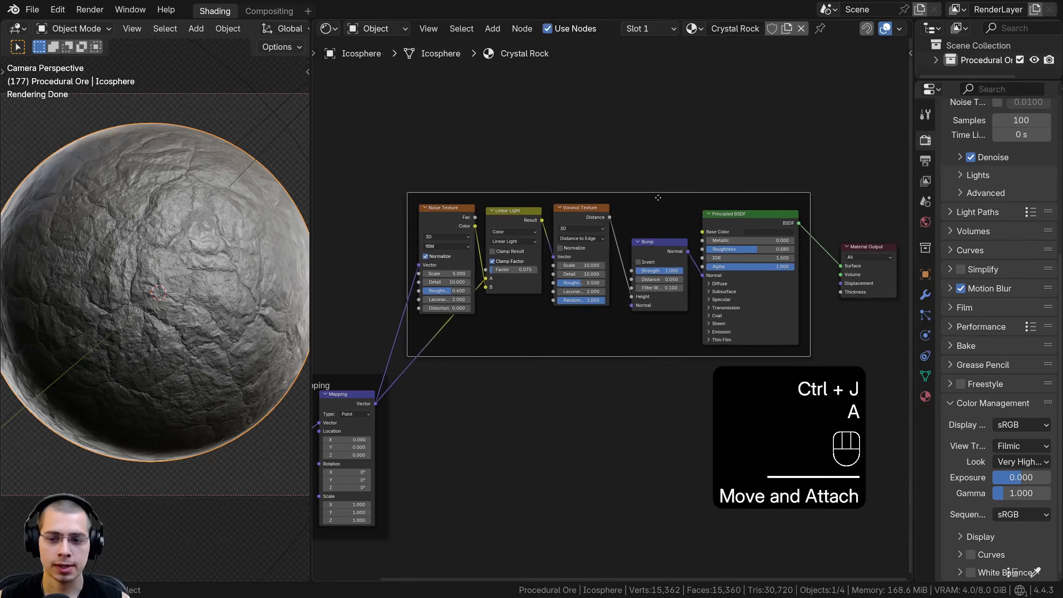
pyautogui.press('F2')
pyautogui.write('Rock')
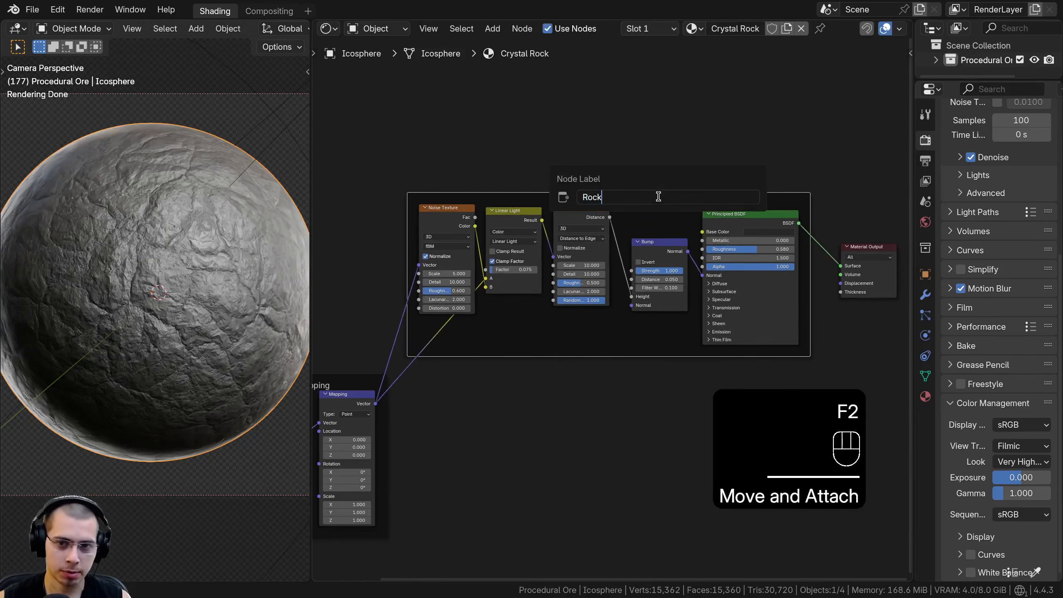
pyautogui.press('Return')
# - Shift the Bump node closer to the Principled BSDF and the Noise Texture, Linear Light and Voronoi Texture nodes closer to the Bump
pyautogui.moveTo(650, 246); pyautogui.dragTo(659, 248)
pyautogui.press('a')
pyautogui.click(568, 212)
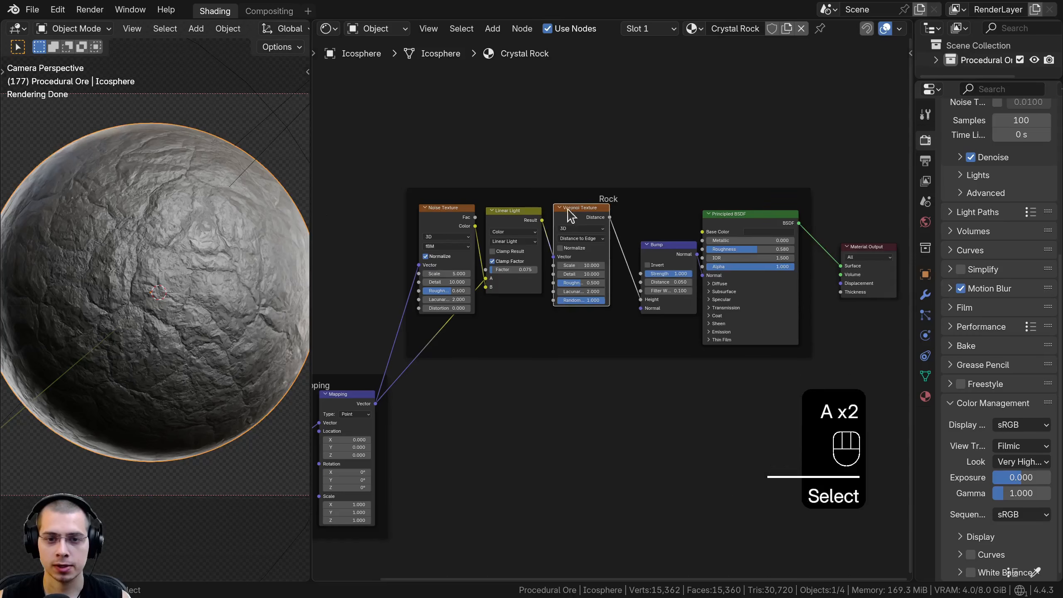
pyautogui.keyDown('shift'); pyautogui.click(514, 213); pyautogui.keyUp('shift')
pyautogui.keyDown('shift'); pyautogui.click(463, 213); pyautogui.keyUp('shift')
pyautogui.press('g')
pyautogui.click(488, 225)
pyautogui.press('a')
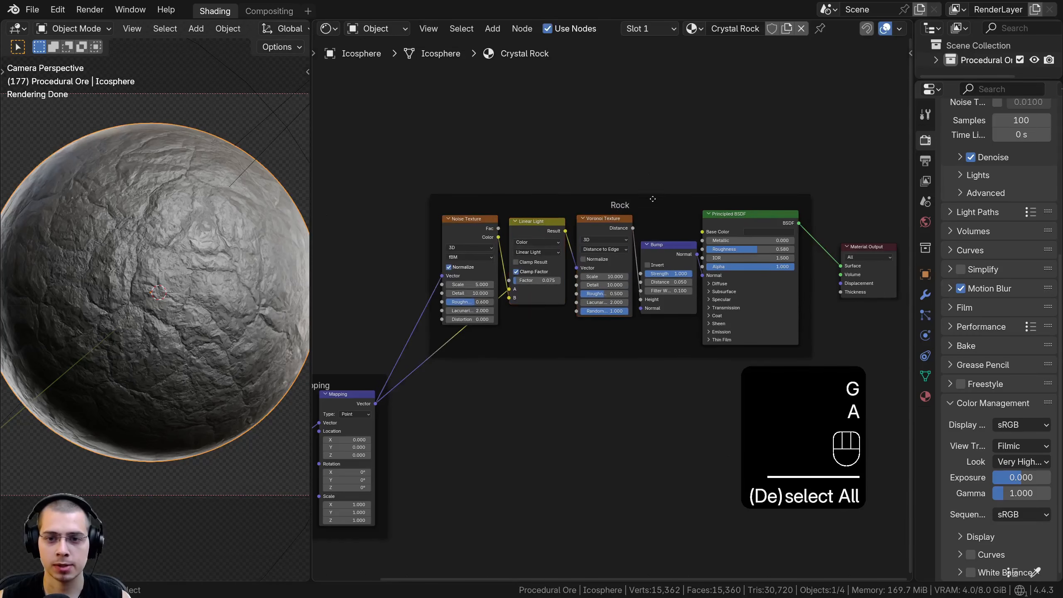
# - Raise the Rock frame well above the Mapping frame and move the Material Output below and beyond it
pyautogui.moveTo(653, 200); pyautogui.dragTo(662, 155)
pyautogui.press('a')
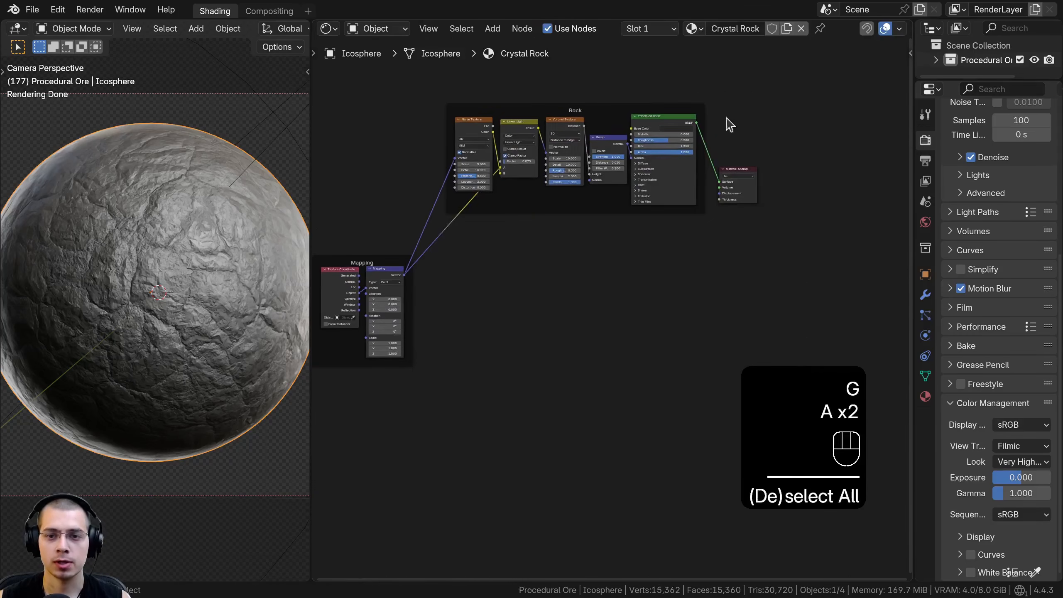
pyautogui.moveTo(751, 116); pyautogui.dragTo(811, 266)
pyautogui.press('g')
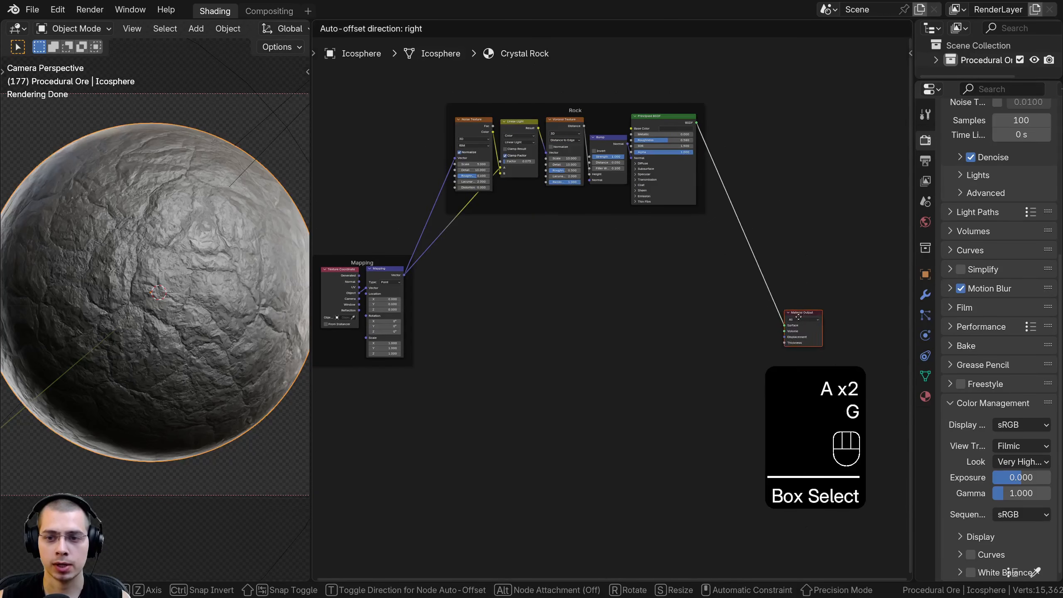
pyautogui.click(628, 331)
pyautogui.moveTo(628, 331); pyautogui.dragTo(641, 321, button='middle')
pyautogui.scroll(2, 641, 322)
pyautogui.press('a')
pyautogui.scroll(2, 538, 373)
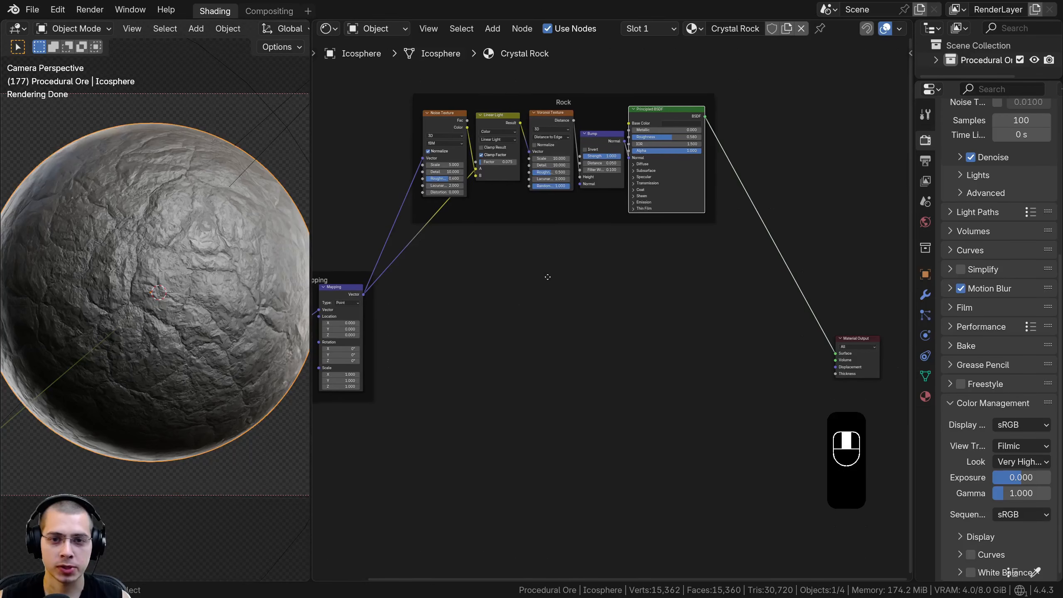
# - Duplicate the Noise Texture, Linear Light and Voronoi Texture nodes with their Mapping links, place them below the Rock frame and detach them from it
pyautogui.moveTo(545, 276); pyautogui.dragTo(549, 277, button='middle')
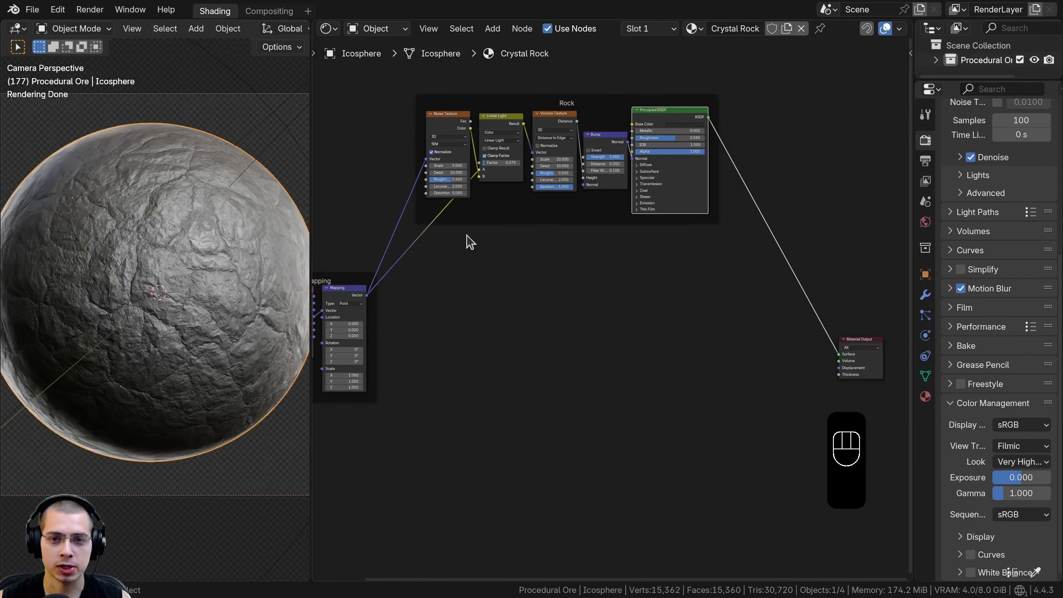
pyautogui.click(445, 131)
pyautogui.keyDown('shift'); pyautogui.click(521, 126); pyautogui.keyUp('shift')
pyautogui.keyDown('shift'); pyautogui.click(560, 126); pyautogui.keyUp('shift')
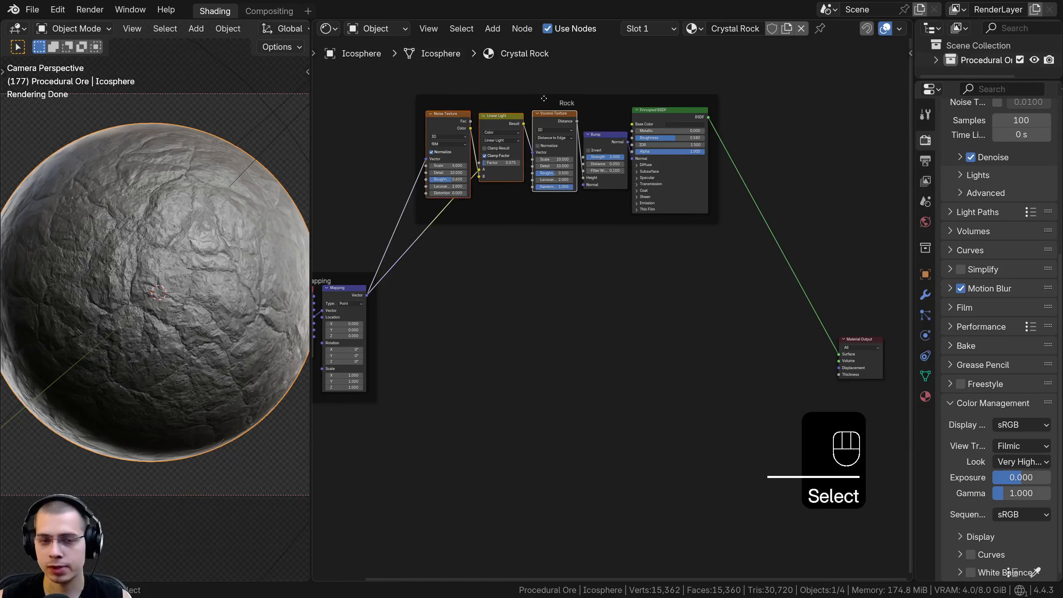
pyautogui.hotkey('shift', 'ctrl', 'd')
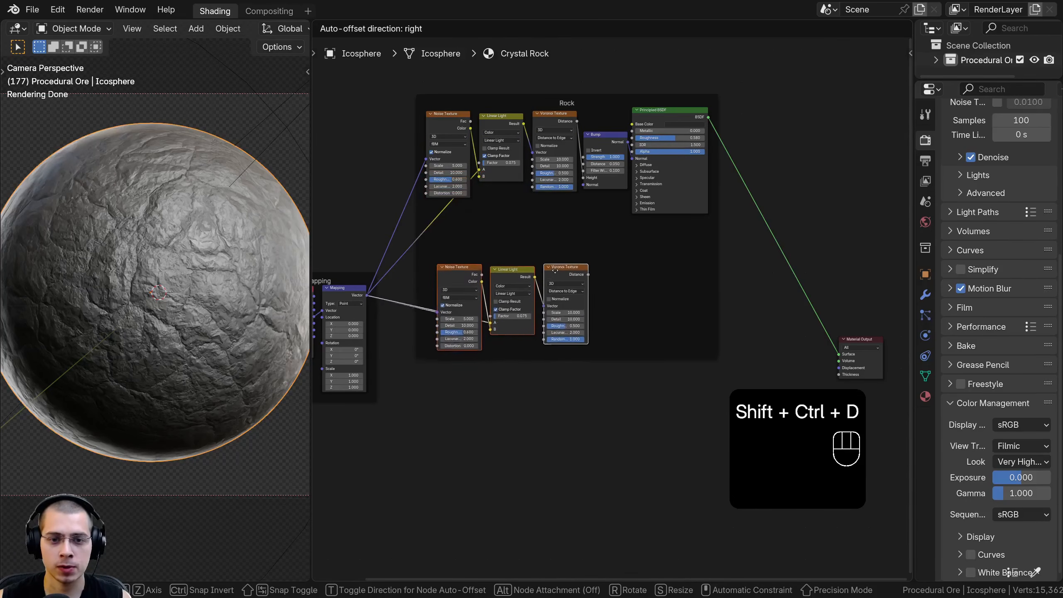
pyautogui.click(555, 269)
pyautogui.hotkey('alt', 'p')
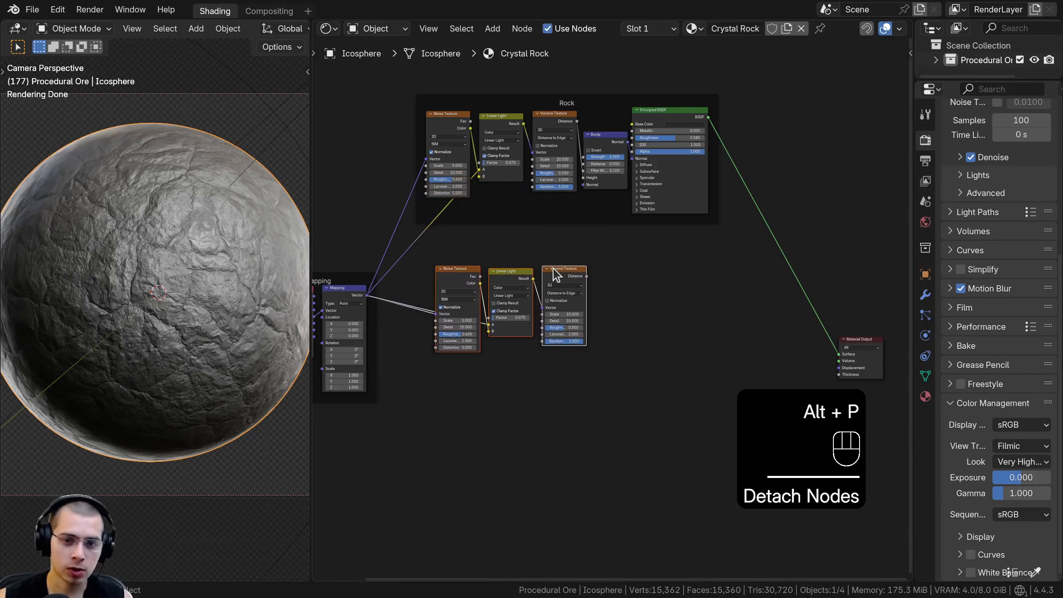
# - Preview the duplicated Voronoi Texture's Distance directly through the Material Output
pyautogui.scroll(3, 556, 277)
pyautogui.press('a')
pyautogui.keyDown('ctrl'); pyautogui.keyDown('shift'); pyautogui.click(589, 268); pyautogui.keyUp('shift'); pyautogui.keyUp('ctrl')
pyautogui.scroll(2, 669, 375)
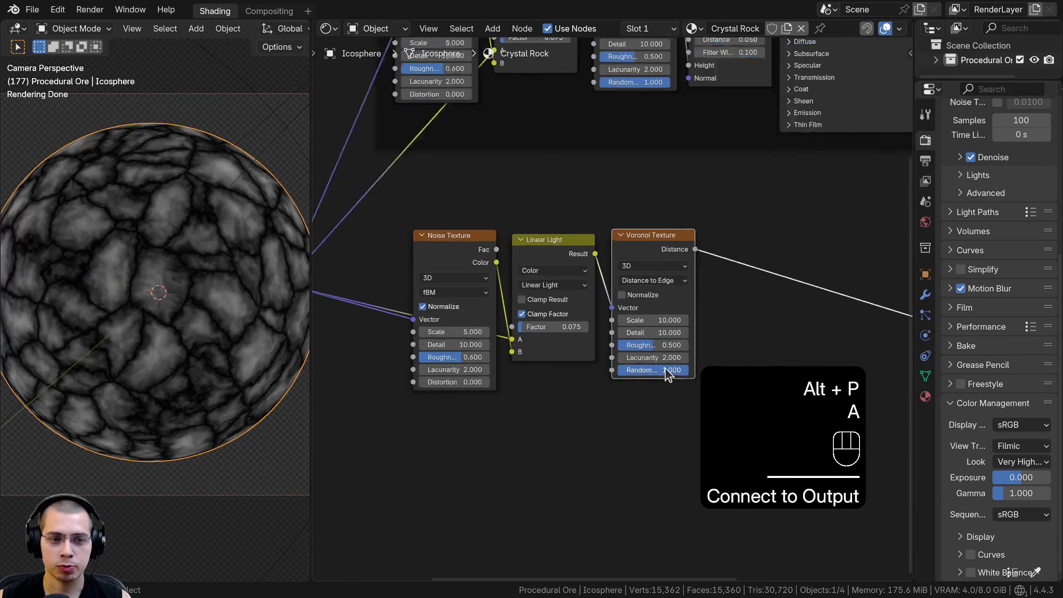
pyautogui.scroll(1, 668, 375)
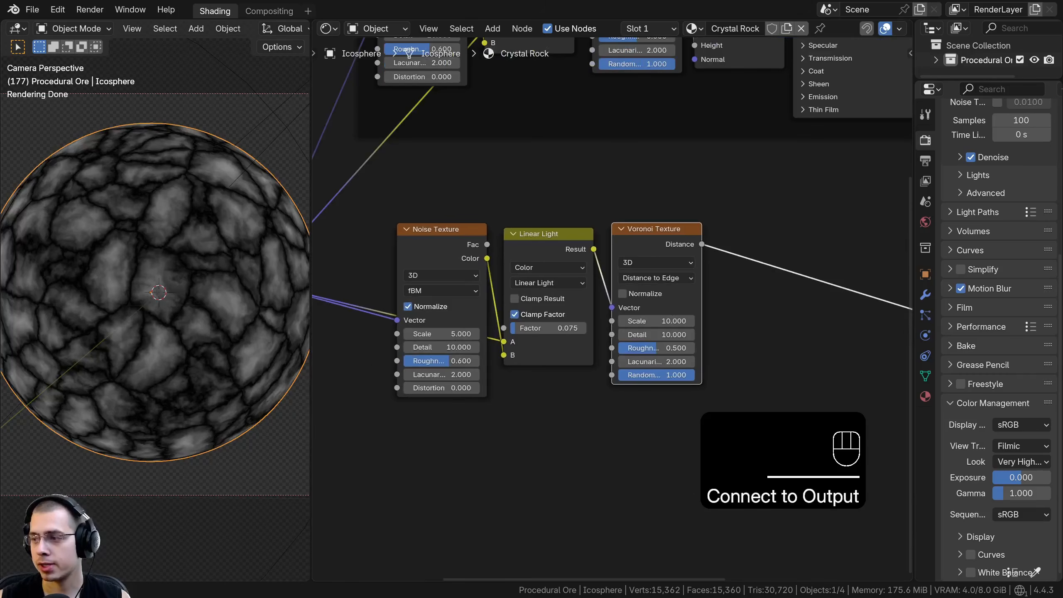
# - Set the duplicated Noise Texture's Scale to 3 and Roughness to 0.5
pyautogui.scroll(3, 637, 306)
pyautogui.moveTo(636, 306); pyautogui.dragTo(724, 287, button='middle')
pyautogui.moveTo(446, 214); pyautogui.dragTo(444, 215)
pyautogui.moveTo(421, 227); pyautogui.dragTo(390, 221, button='middle')
pyautogui.click(447, 321)
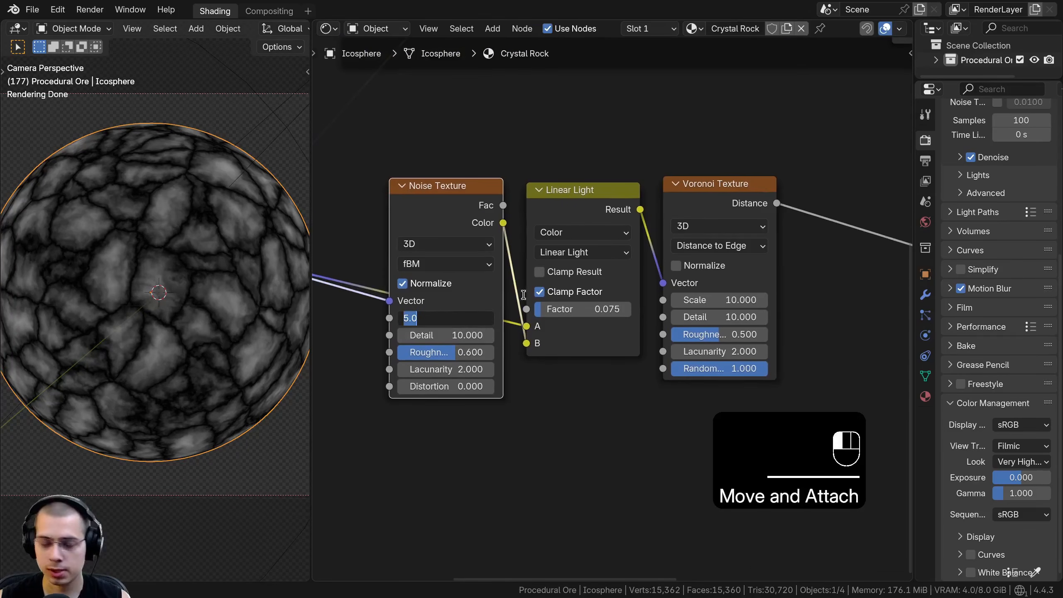
pyautogui.write('3')
pyautogui.press('Return')
pyautogui.click(449, 348)
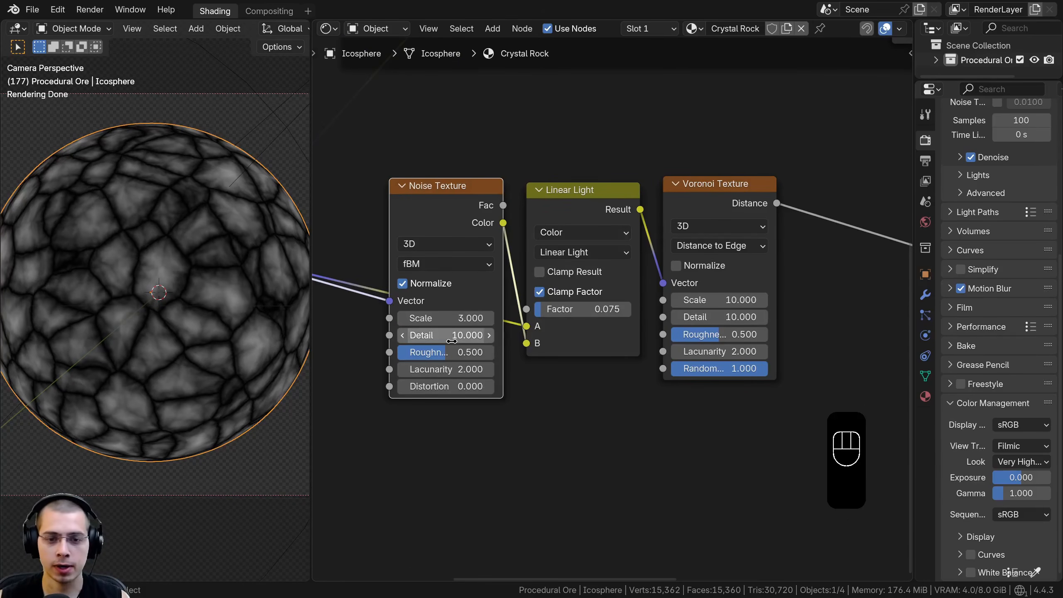
# - Set the duplicated Linear Light node's Factor to 0.04
pyautogui.moveTo(594, 313); pyautogui.dragTo(539, 325, button='middle')
pyautogui.click(540, 321)
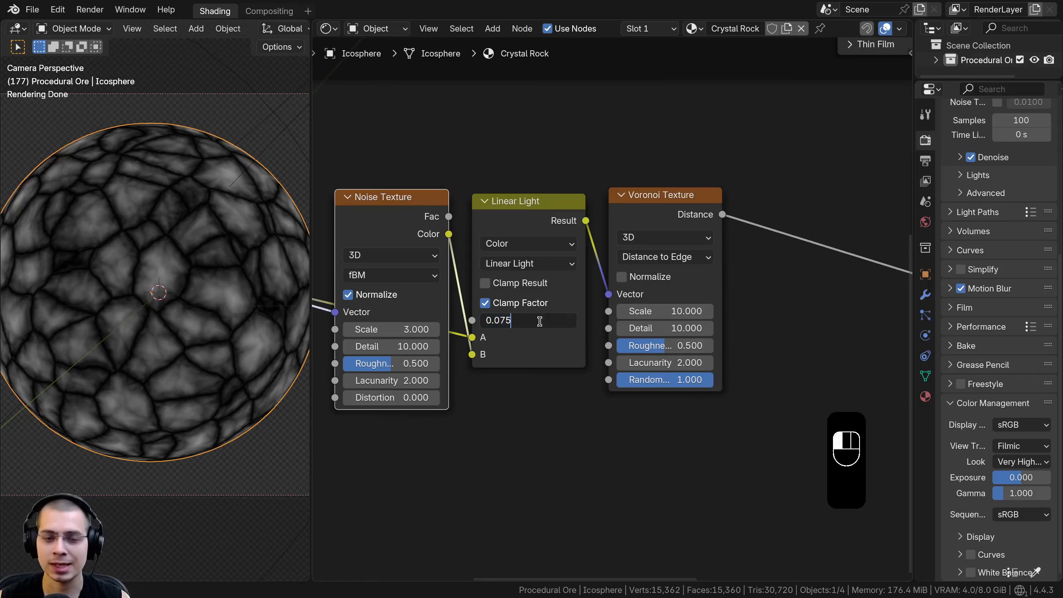
pyautogui.press('BackSpace')
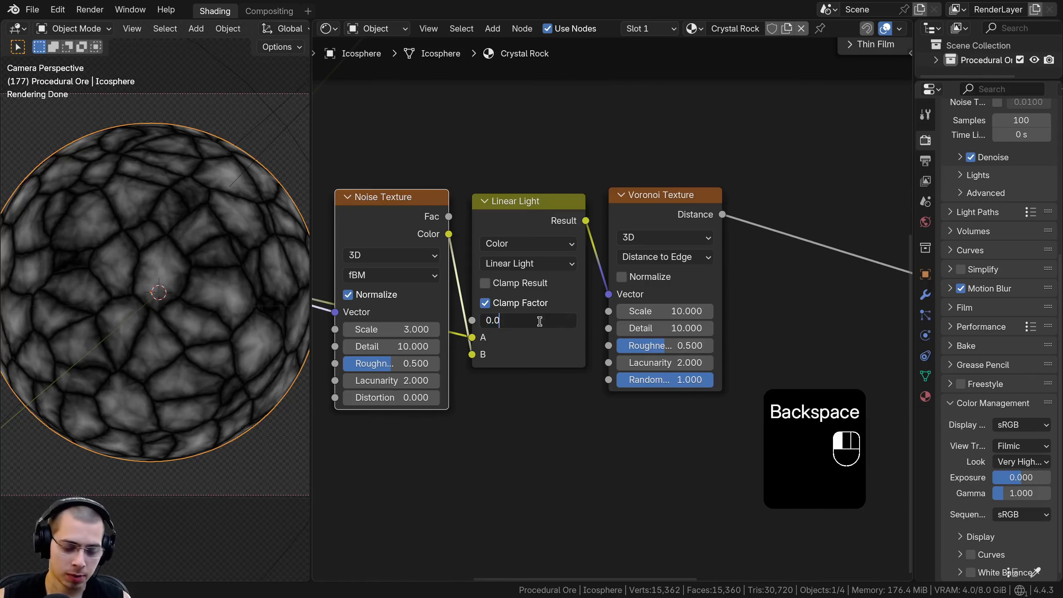
pyautogui.write('4')
pyautogui.press('Return')
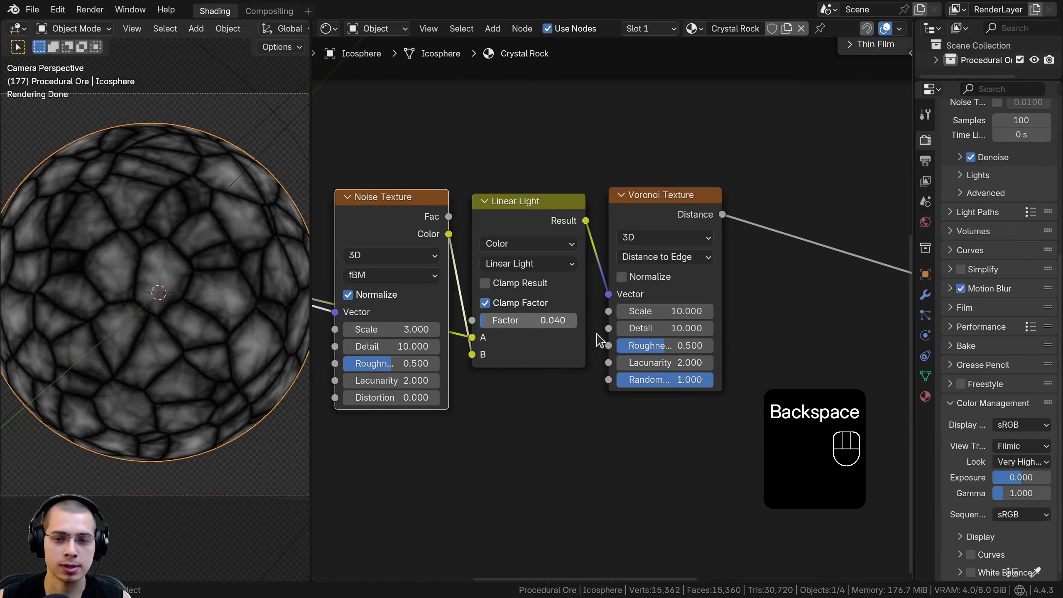
# - Set the duplicated Voronoi Texture's Scale to 6 and Detail to 1
pyautogui.moveTo(601, 331); pyautogui.dragTo(481, 331, button='middle')
pyautogui.click(526, 203)
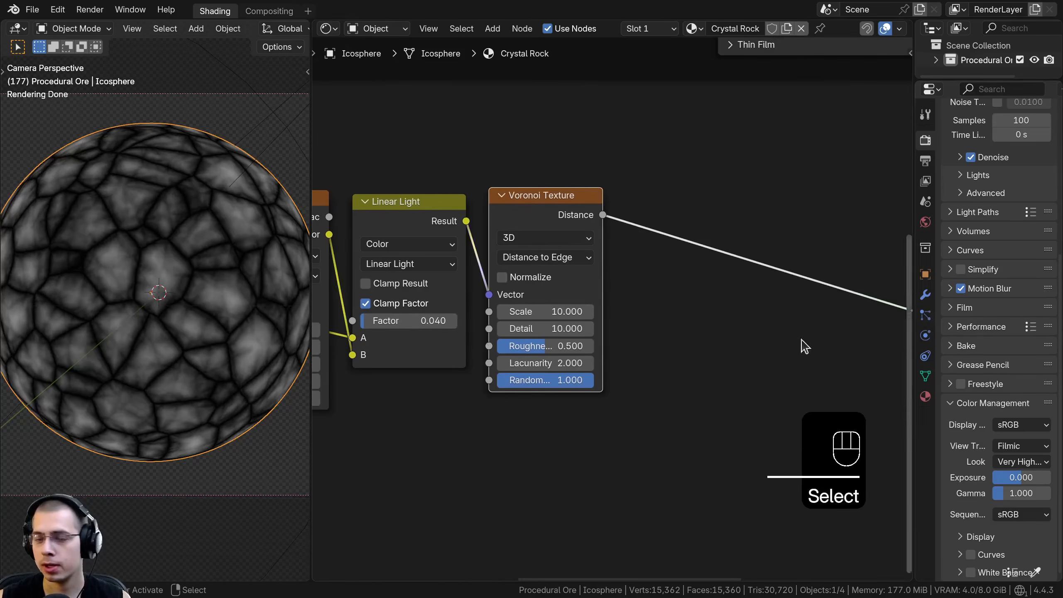
pyautogui.click(553, 311)
pyautogui.write('6')
pyautogui.press('Return')
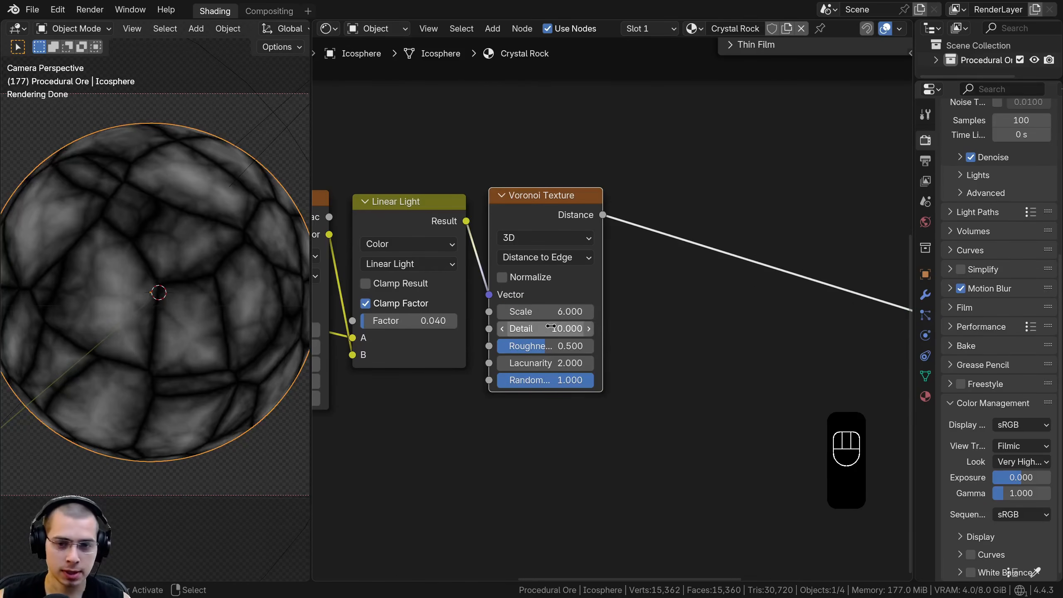
pyautogui.click(550, 328)
pyautogui.write('1')
pyautogui.press('Return')
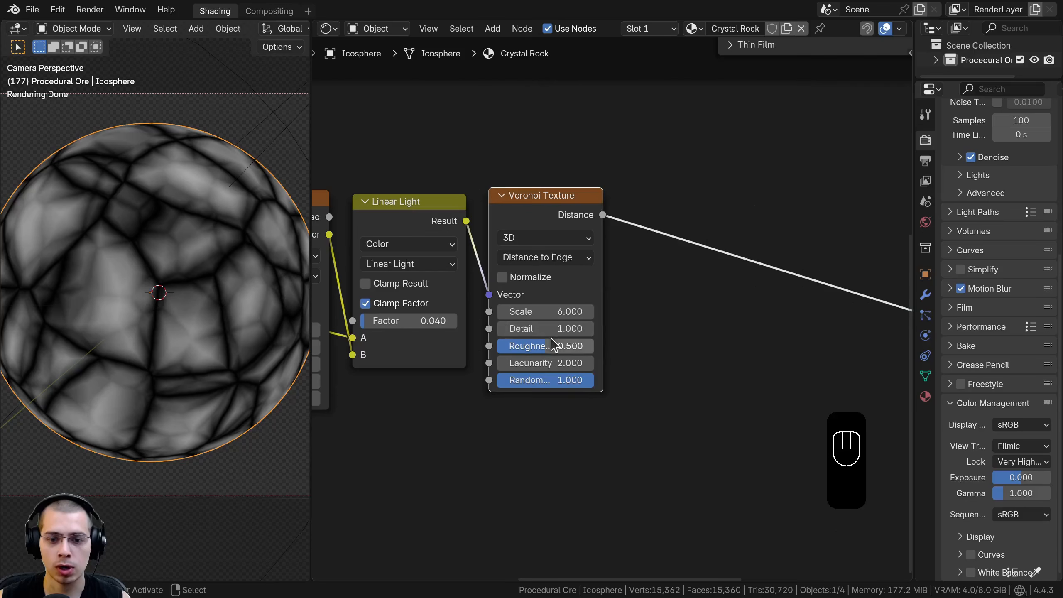
pyautogui.scroll(-5, 631, 399)
pyautogui.keyDown('shift'); pyautogui.moveTo(132, 256); pyautogui.dragTo(188, 233, button='middle'); pyautogui.keyUp('shift')
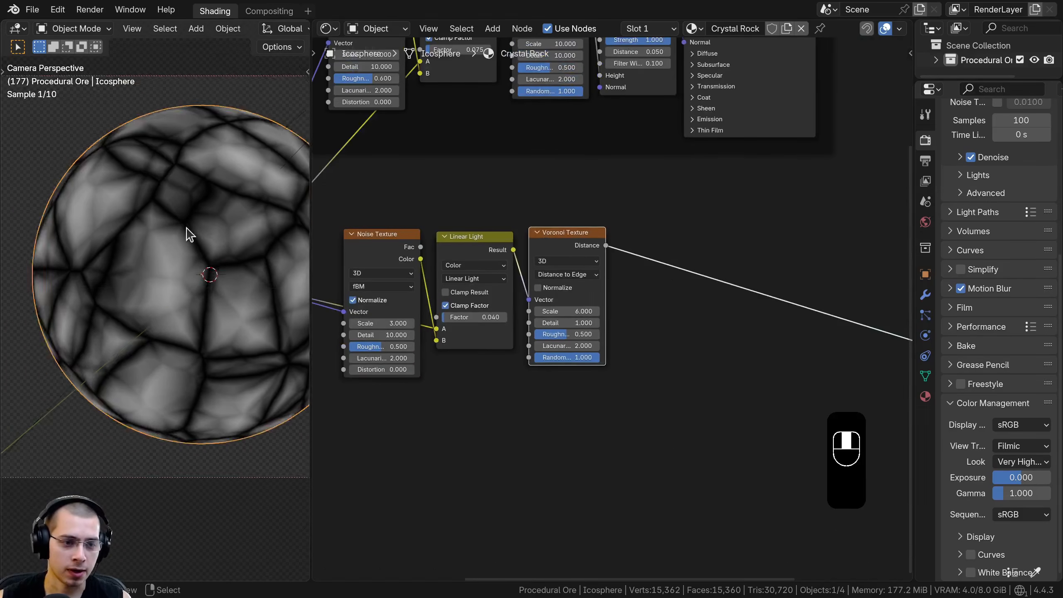
# - Insert a Color Ramp between the duplicated Voronoi Texture's Distance output and the Material Output
pyautogui.scroll(4, 188, 233)
pyautogui.keyDown('shift'); pyautogui.moveTo(138, 183); pyautogui.dragTo(112, 233, button='middle'); pyautogui.keyUp('shift')
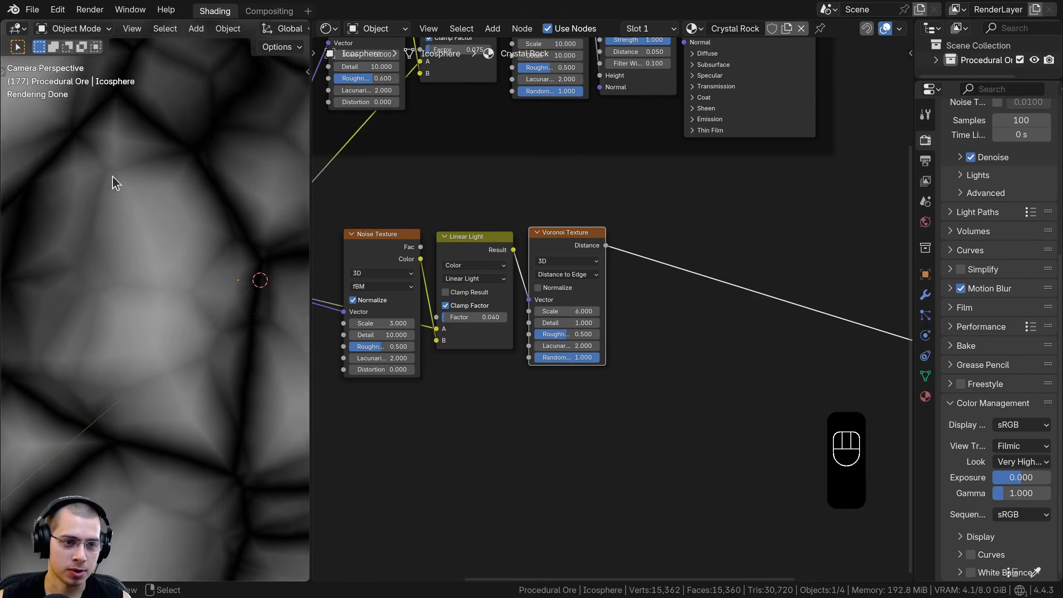
pyautogui.scroll(-4, 161, 277)
pyautogui.keyDown('shift'); pyautogui.moveTo(149, 282); pyautogui.dragTo(114, 297, button='middle'); pyautogui.keyUp('shift')
pyautogui.scroll(-4, 728, 299)
pyautogui.moveTo(728, 299); pyautogui.dragTo(679, 301, button='middle')
pyautogui.scroll(3, 680, 301)
pyautogui.moveTo(649, 209); pyautogui.dragTo(570, 215, button='middle')
pyautogui.hotkey('shift', 'a')
pyautogui.write('col')
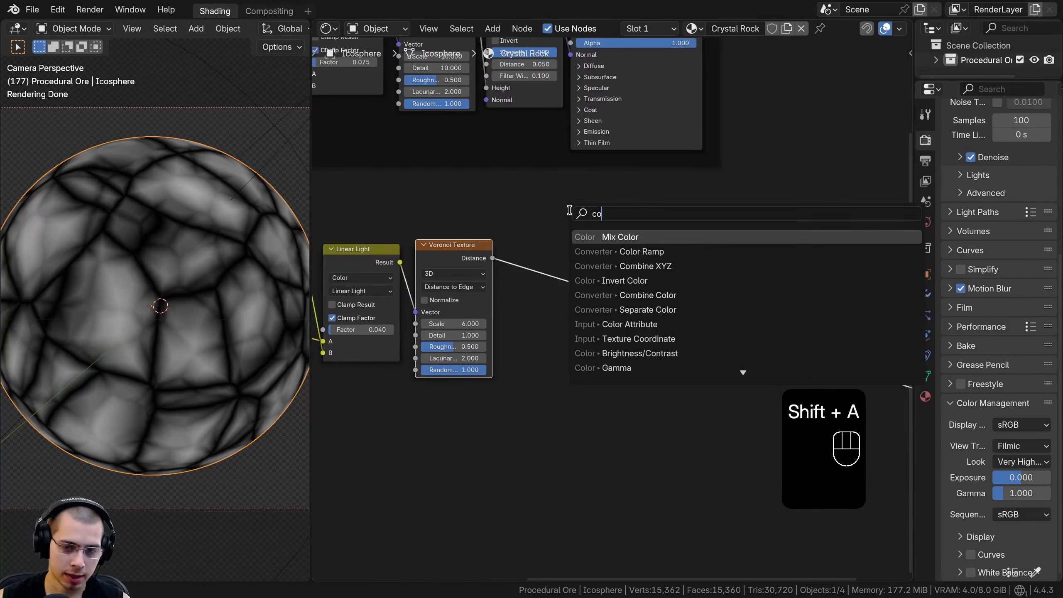
pyautogui.click(620, 251)
pyautogui.click(622, 251)
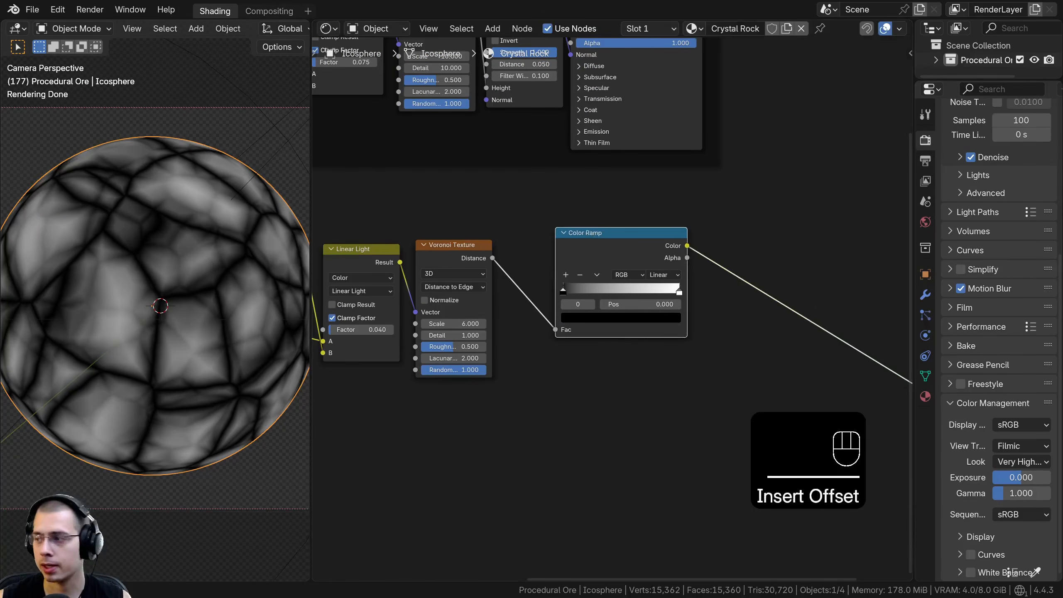
# - Move the Color Ramp's black stop to position 0.068 and adjust the node's placement slightly
pyautogui.scroll(1, 537, 288)
pyautogui.moveTo(557, 289)
pyautogui.mouseDown()
pyautogui.moveTo(566, 290)
pyautogui.moveTo(544, 287)
pyautogui.mouseUp()
pyautogui.keyDown('shift'); pyautogui.moveTo(143, 235); pyautogui.dragTo(144, 251, button='middle'); pyautogui.keyUp('shift')
pyautogui.scroll(4, 99, 234)
pyautogui.scroll(-3, 104, 353)
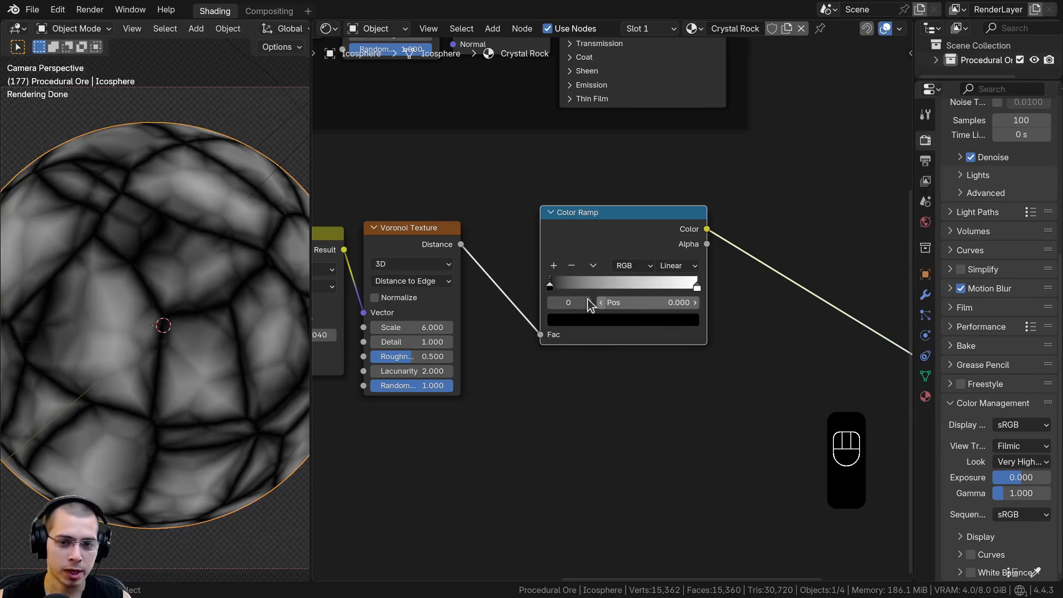
pyautogui.moveTo(550, 287); pyautogui.dragTo(570, 293)
pyautogui.keyDown('shift'); pyautogui.moveTo(103, 246); pyautogui.dragTo(157, 208, button='middle'); pyautogui.keyUp('shift')
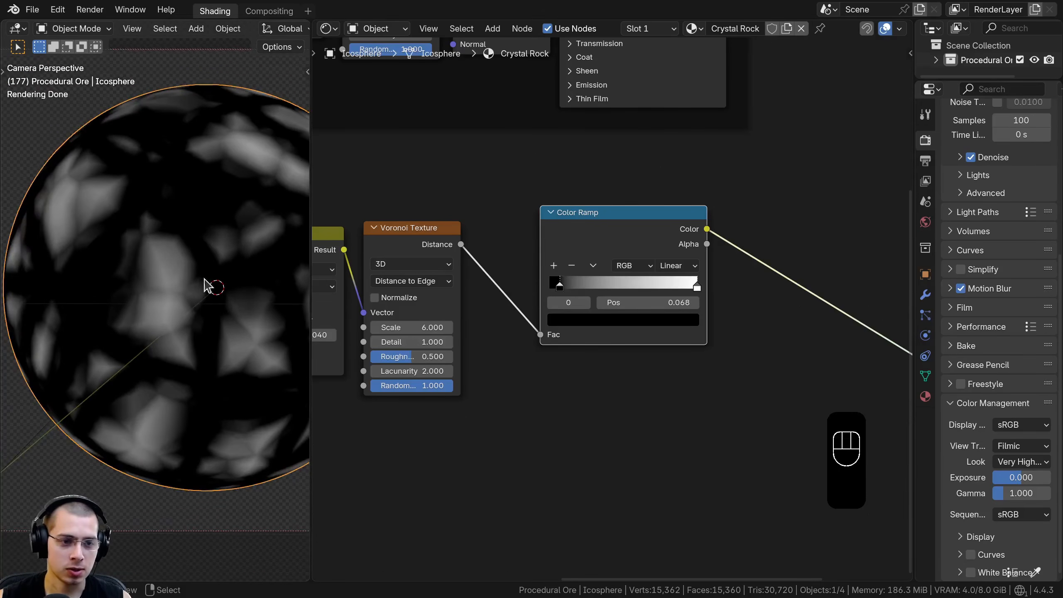
pyautogui.scroll(-1, 210, 368)
pyautogui.scroll(-1, 586, 276)
pyautogui.moveTo(612, 238); pyautogui.dragTo(613, 252)
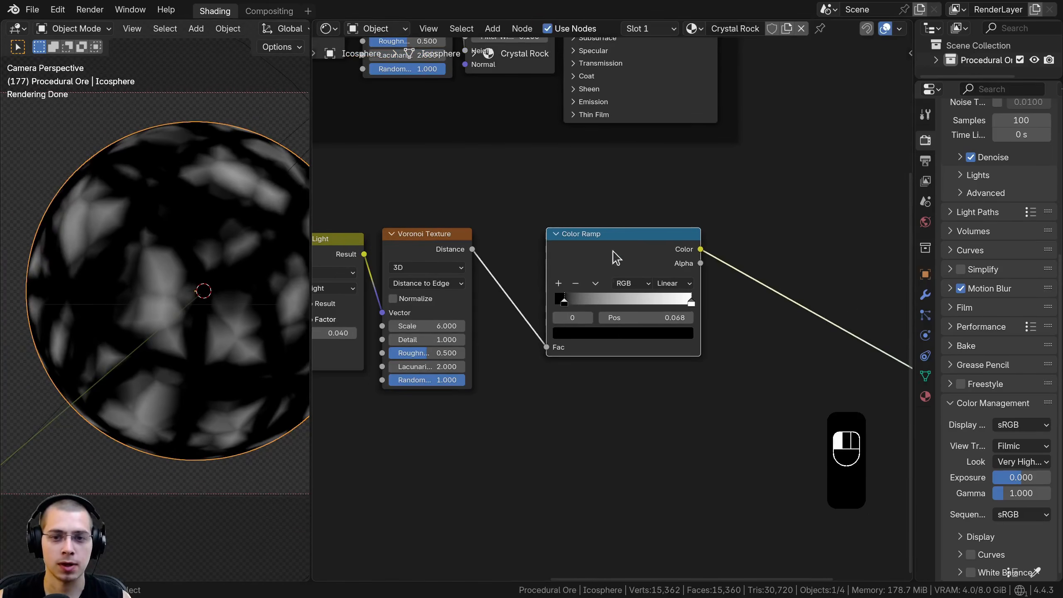
pyautogui.moveTo(591, 222); pyautogui.dragTo(591, 223, button='middle')
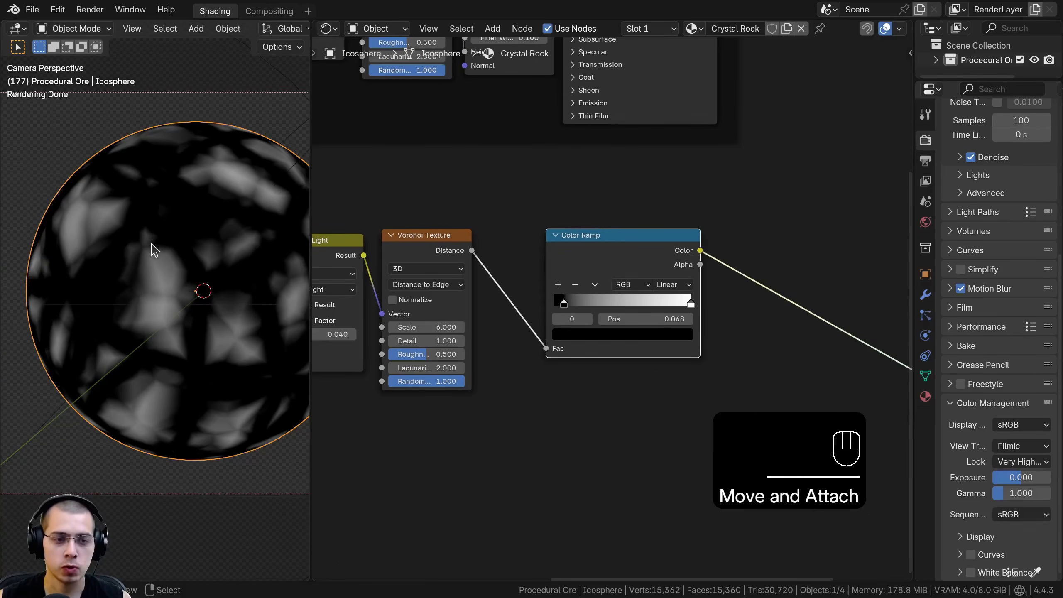
# - Insert a Hue/Saturation/Value node between the Voronoi Texture and the Color Ramp
pyautogui.scroll(2, 171, 256)
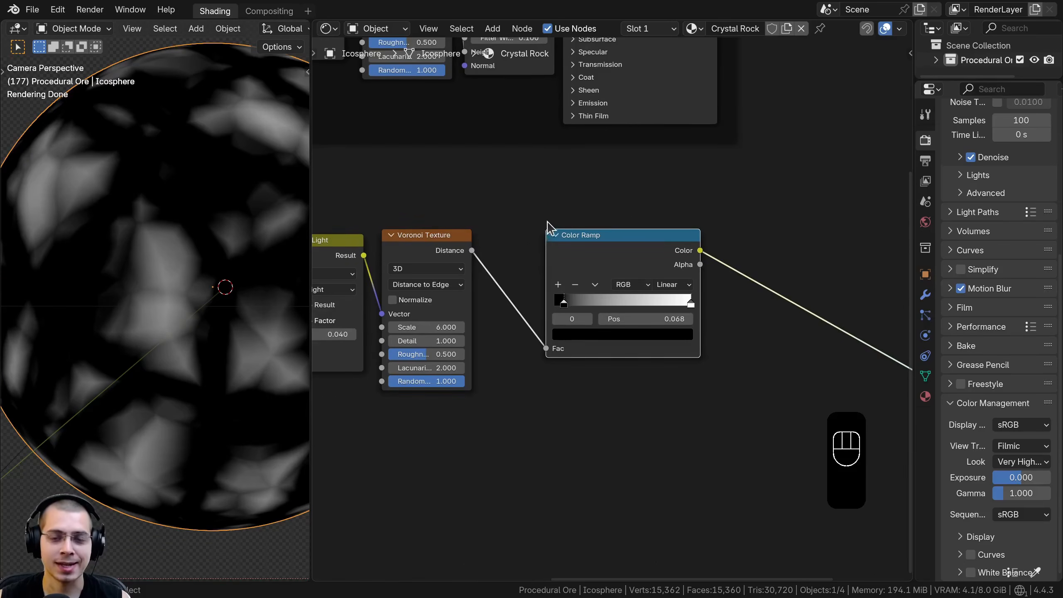
pyautogui.scroll(1, 548, 227)
pyautogui.hotkey('shift', 'a')
pyautogui.write('hue')
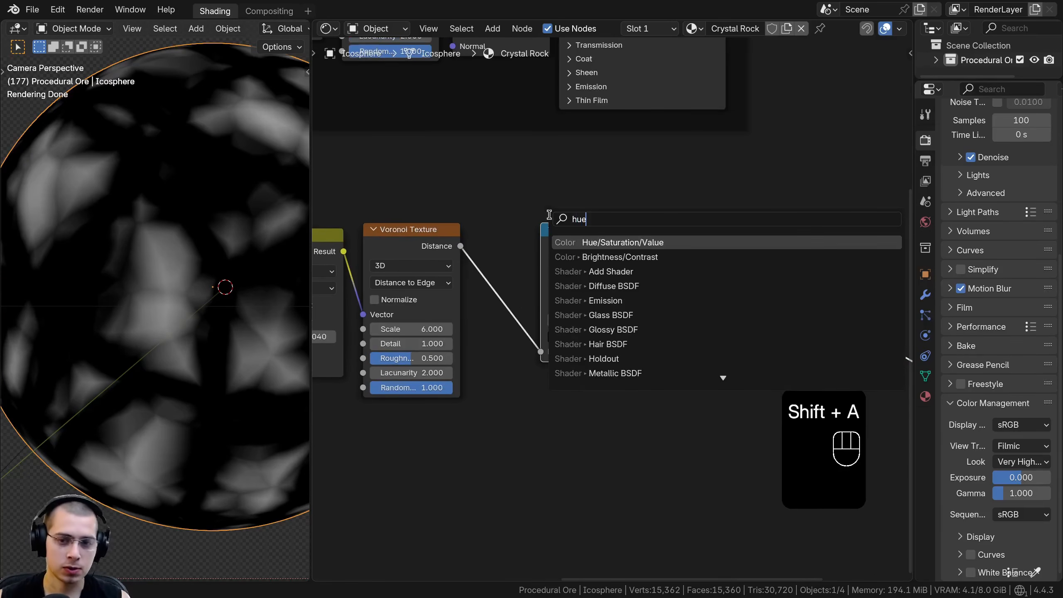
pyautogui.click(614, 243)
pyautogui.click(557, 260)
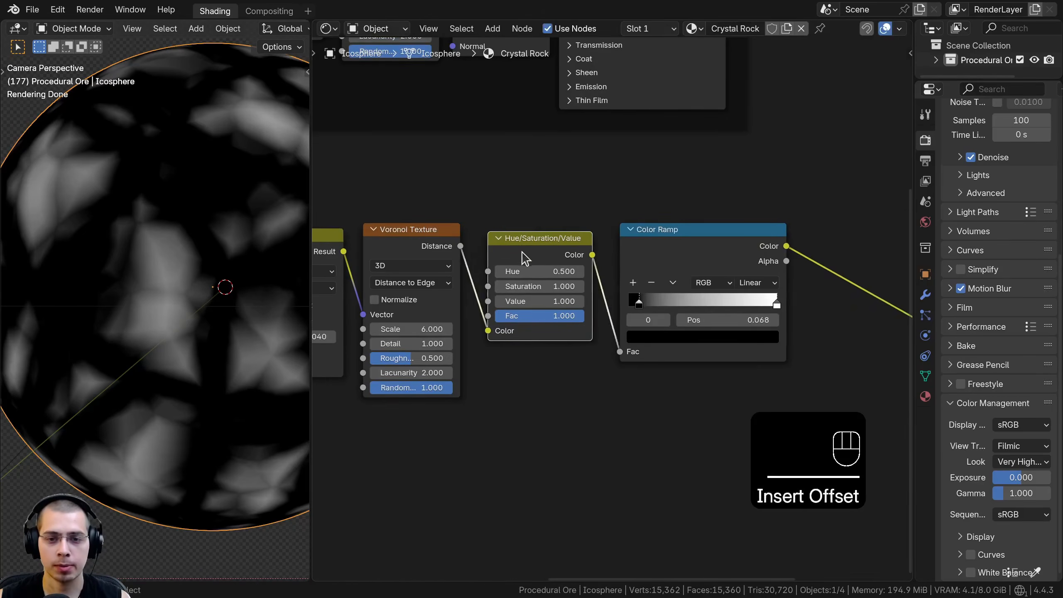
# - Duplicate the Hue/Saturation/Value node and insert the copy after the Color Ramp's Color output
pyautogui.moveTo(553, 255); pyautogui.dragTo(545, 254, button='middle')
pyautogui.hotkey('shift', 'd')
pyautogui.click(850, 258)
pyautogui.moveTo(810, 252); pyautogui.dragTo(781, 245)
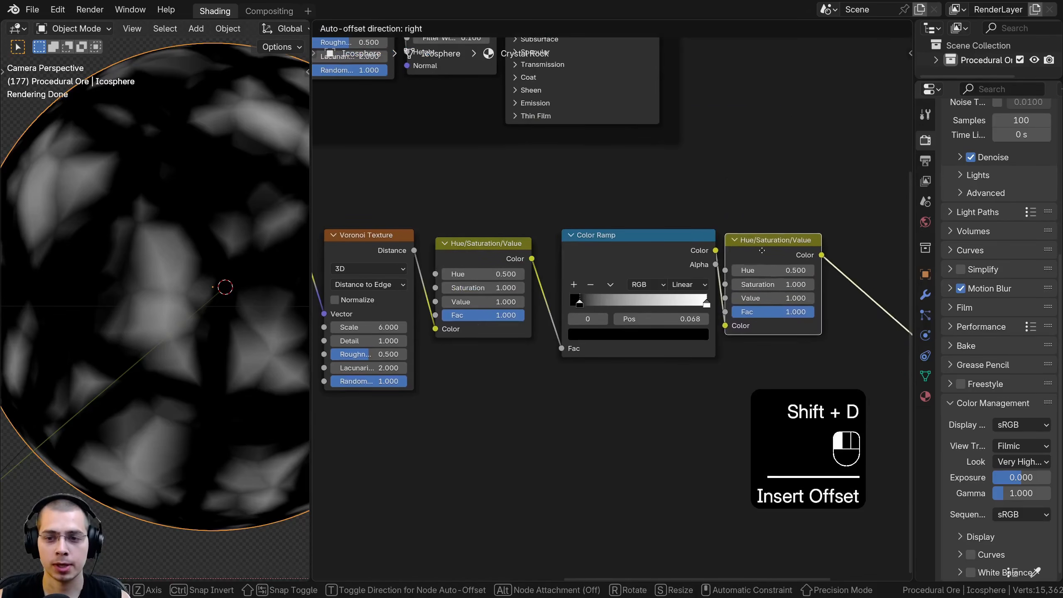
# - Tighten the spacing between the Voronoi Texture, the Color Ramp and the two Hue/Saturation/Value nodes
pyautogui.press('b')
pyautogui.moveTo(770, 184); pyautogui.dragTo(659, 262)
pyautogui.press('g')
pyautogui.click(633, 262)
pyautogui.press('a')
pyautogui.moveTo(468, 246); pyautogui.dragTo(464, 245)
pyautogui.scroll(3, 441, 341)
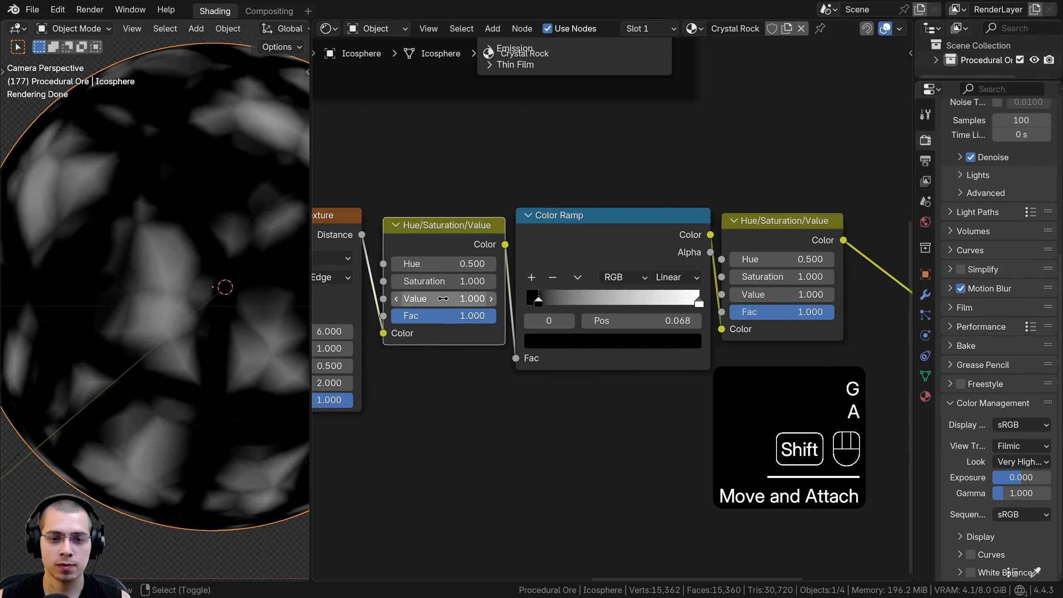
# - Try different Value settings on both Hue/Saturation/Value nodes and cancel the changes
pyautogui.moveTo(443, 298)
pyautogui.keyDown('shift'); pyautogui.mouseDown()
pyautogui.moveTo(524, 299)
pyautogui.moveTo(452, 298)
pyautogui.mouseUp(); pyautogui.keyUp('shift')
pyautogui.rightClick(444, 299)
pyautogui.scroll(-1, 268, 325)
pyautogui.rightClick(452, 298)
pyautogui.keyDown('shift'); pyautogui.moveTo(779, 295); pyautogui.dragTo(733, 294); pyautogui.keyUp('shift')
pyautogui.rightClick(733, 295)
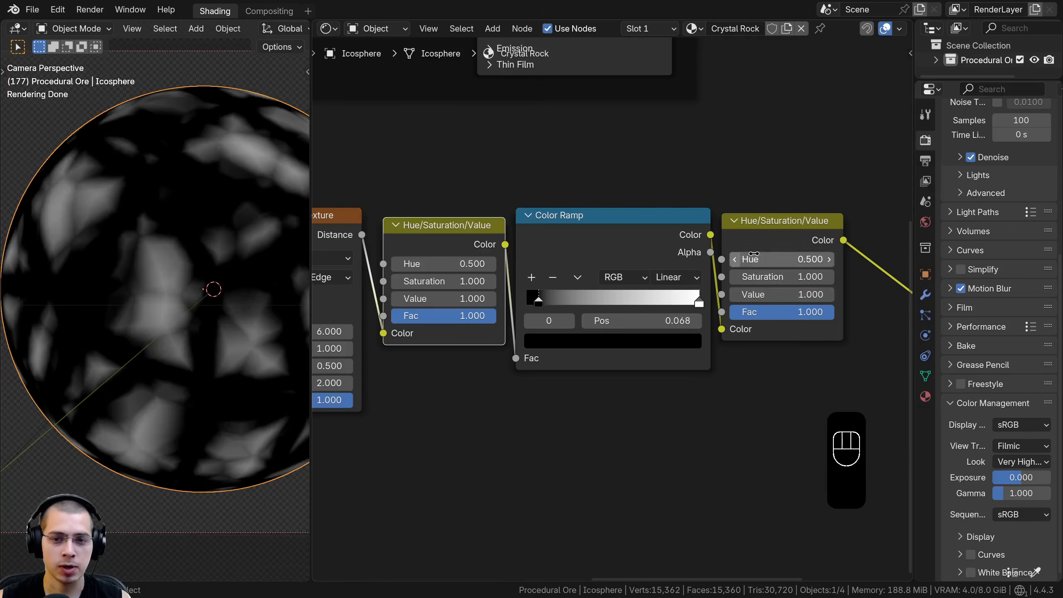
# - Join the lower chain from the Noise Texture through the last Hue/Saturation/Value node in a frame labelled Crystal Texture Mask
pyautogui.moveTo(780, 222); pyautogui.dragTo(780, 215)
pyautogui.press('Home')
pyautogui.press('a')
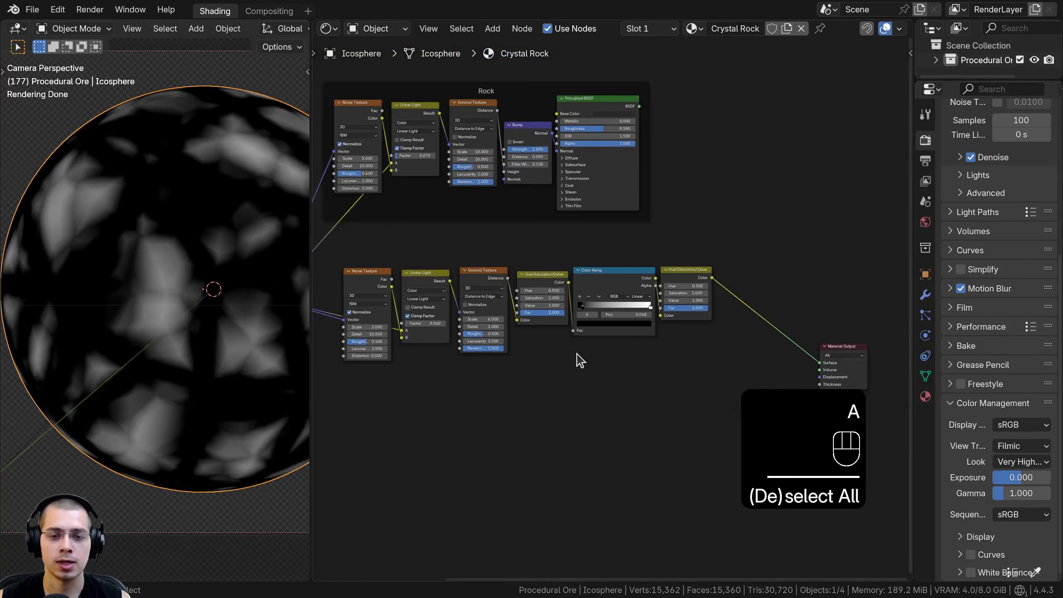
pyautogui.moveTo(750, 404); pyautogui.dragTo(807, 392, button='middle')
pyautogui.moveTo(736, 371); pyautogui.dragTo(400, 257)
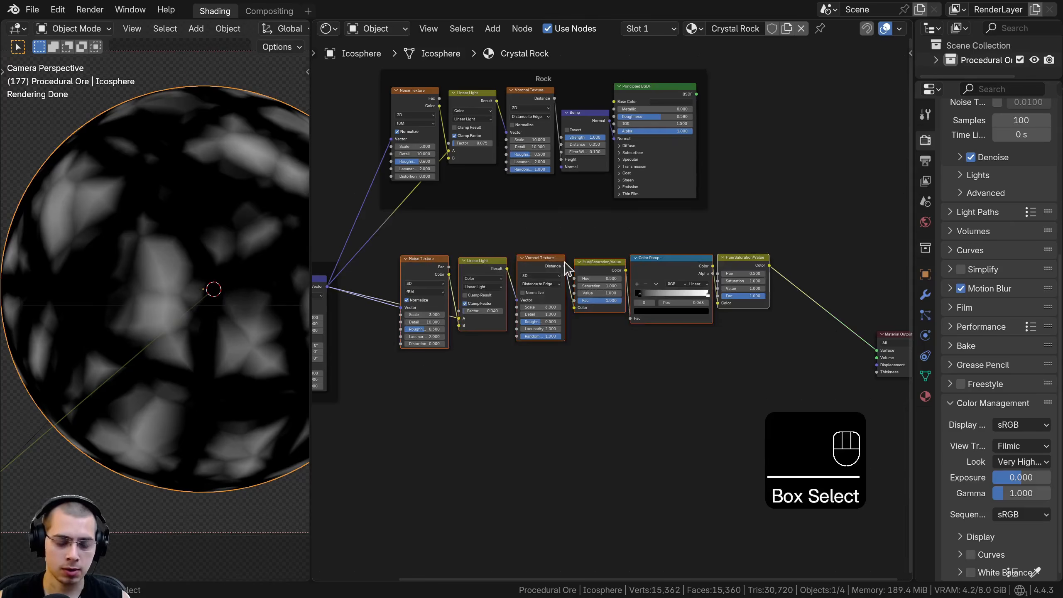
pyautogui.hotkey('ctrl', 'j')
pyautogui.press('F2')
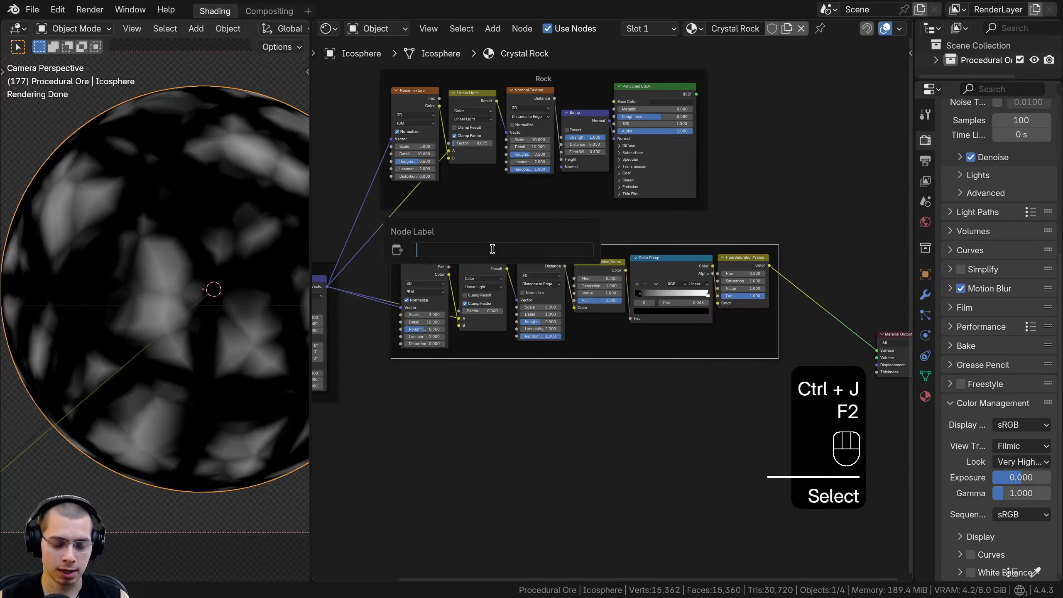
pyautogui.write('C')
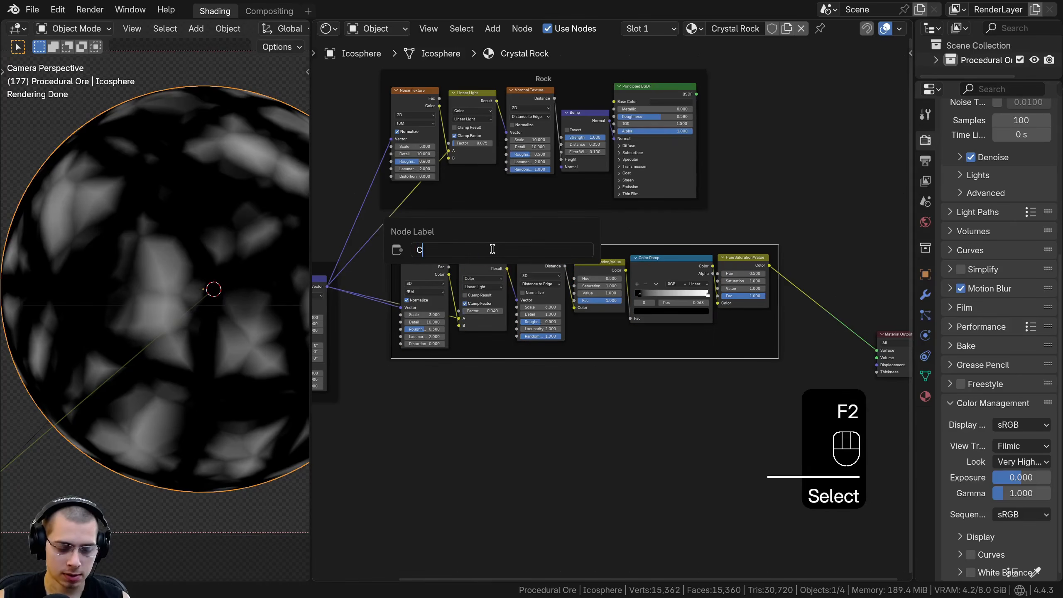
pyautogui.write('rystal Texture Mask')
pyautogui.press('Return')
pyautogui.press('a')
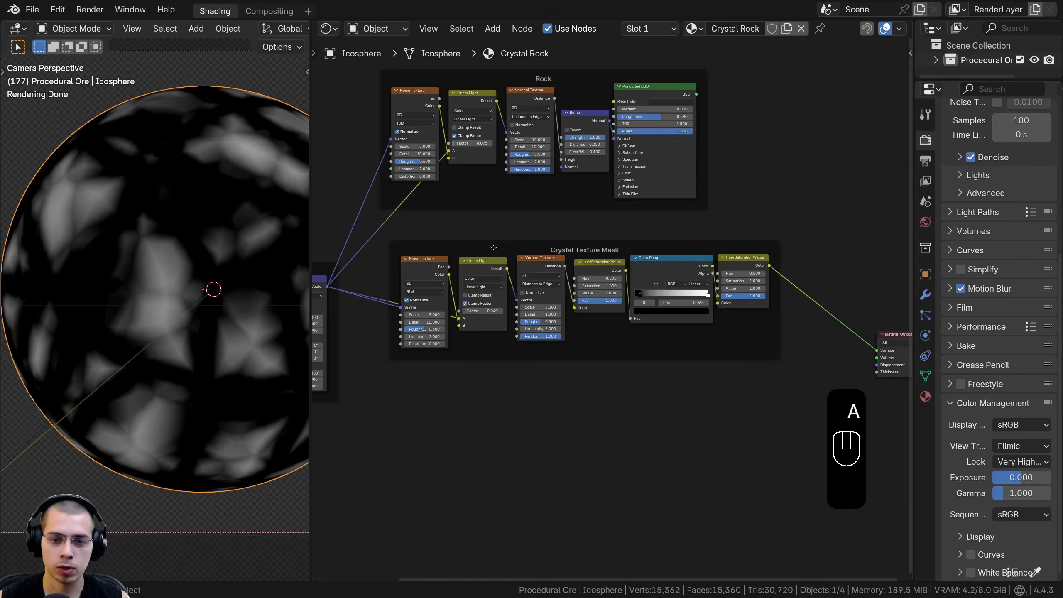
# - Reposition the Crystal Texture Mask frame and the Rock frame above it
pyautogui.scroll(1, 558, 224)
pyautogui.moveTo(558, 224); pyautogui.dragTo(583, 230, button='middle')
pyautogui.moveTo(583, 233); pyautogui.dragTo(542, 221)
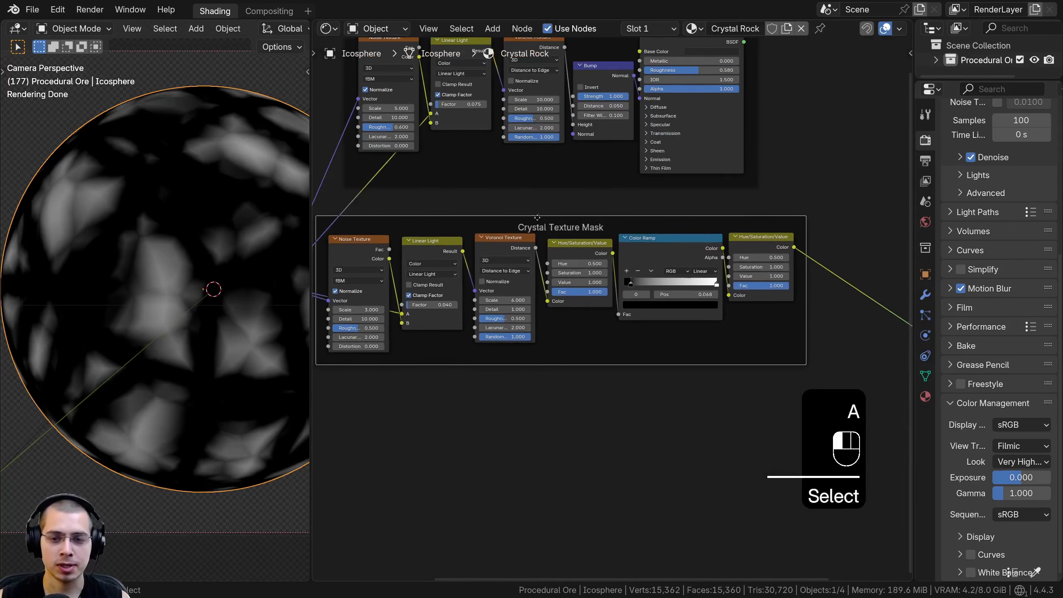
pyautogui.scroll(-3, 534, 220)
pyautogui.moveTo(534, 220); pyautogui.dragTo(556, 287, button='middle')
pyautogui.moveTo(551, 133); pyautogui.dragTo(556, 134)
pyautogui.scroll(-2, 544, 138)
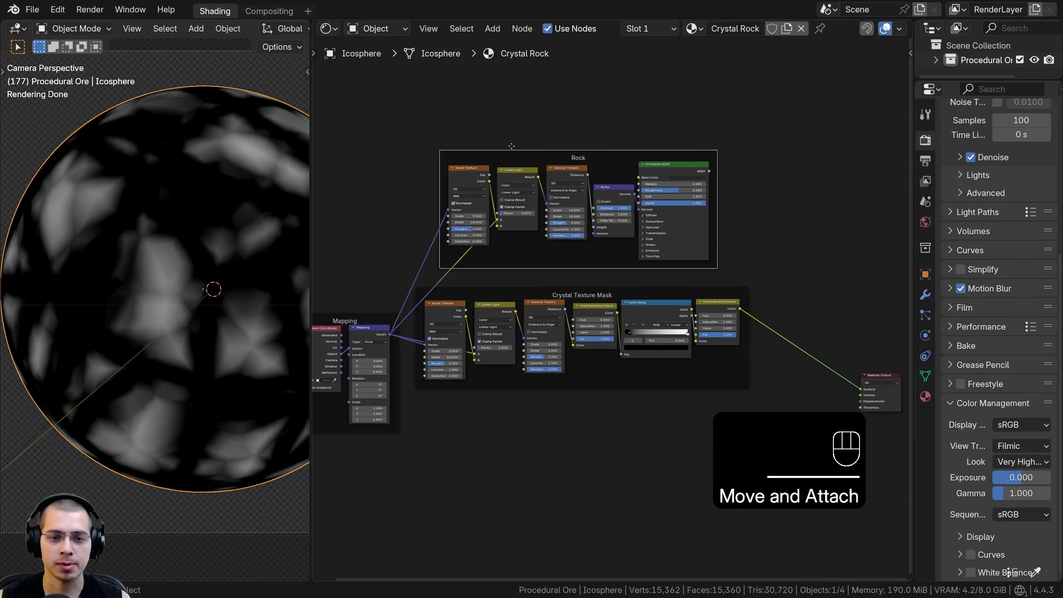
# - Shift the Rock and Crystal Texture Mask frames together beside the Mapping frame and clear the node selection
pyautogui.moveTo(438, 89); pyautogui.dragTo(731, 443)
pyautogui.press('g')
pyautogui.click(732, 443)
pyautogui.press('a')
pyautogui.moveTo(355, 309); pyautogui.dragTo(460, 293, button='middle')
pyautogui.click(435, 309)
pyautogui.press('a')
pyautogui.press('a')
pyautogui.scroll(3, 613, 283)
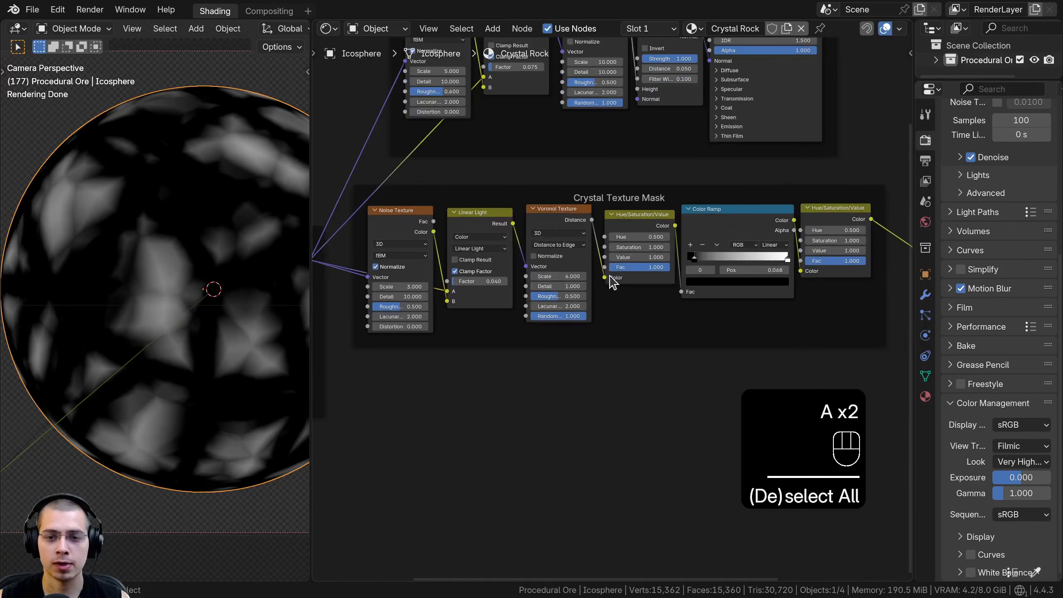
# - Add a new Color Ramp below the Crystal Texture Mask frame and preview it through the Material Output
pyautogui.scroll(-1, 689, 285)
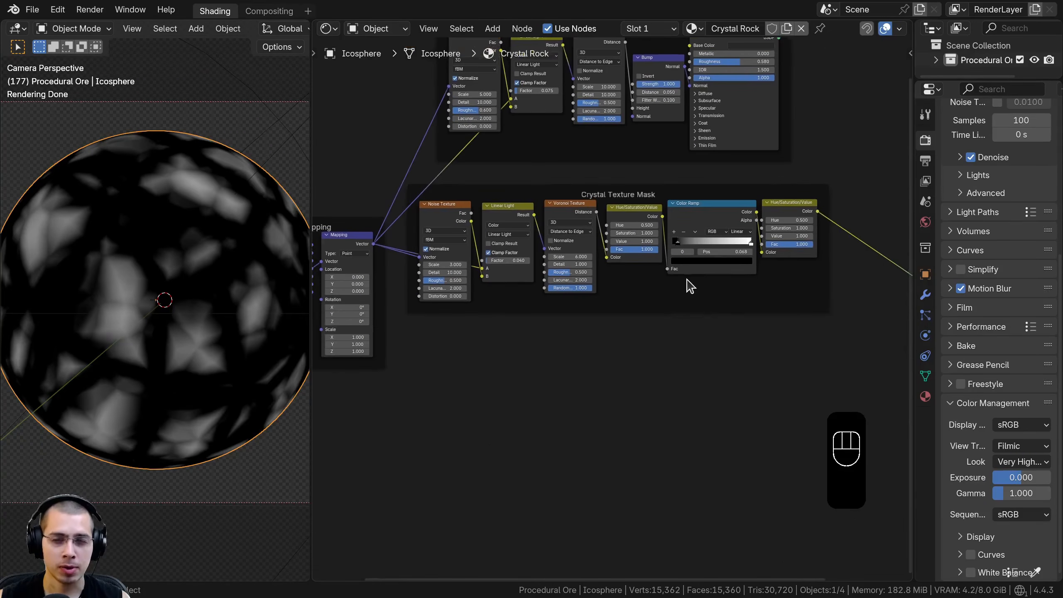
pyautogui.scroll(1, 586, 312)
pyautogui.moveTo(582, 312); pyautogui.dragTo(589, 272, button='middle')
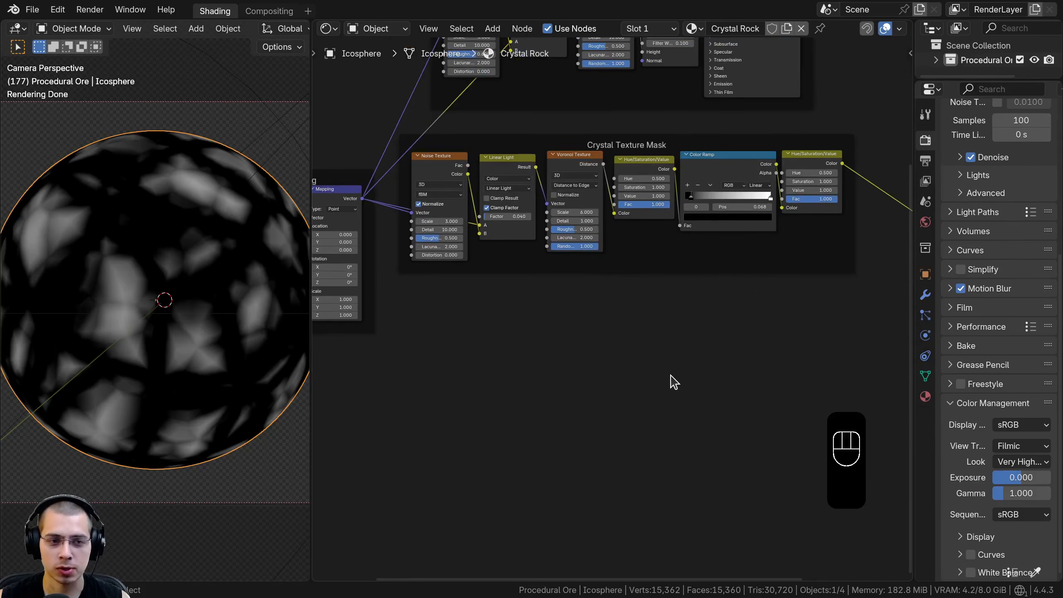
pyautogui.scroll(-2, 552, 196)
pyautogui.moveTo(686, 84); pyautogui.dragTo(650, 237, button='middle')
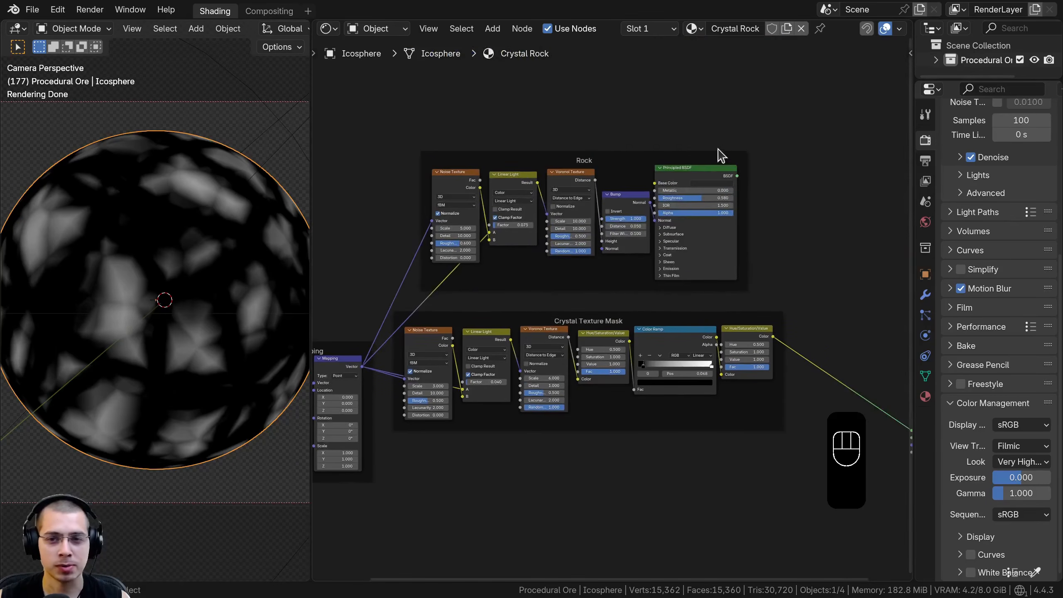
pyautogui.moveTo(640, 354); pyautogui.dragTo(666, 182, button='middle')
pyautogui.scroll(1, 666, 182)
pyautogui.hotkey('shift', 'a')
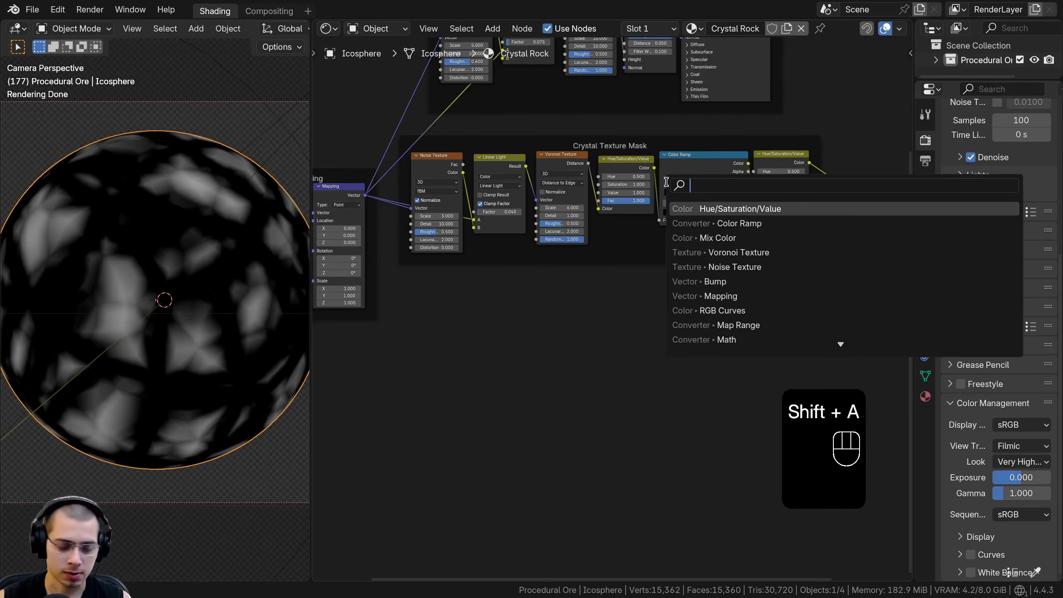
pyautogui.write('col')
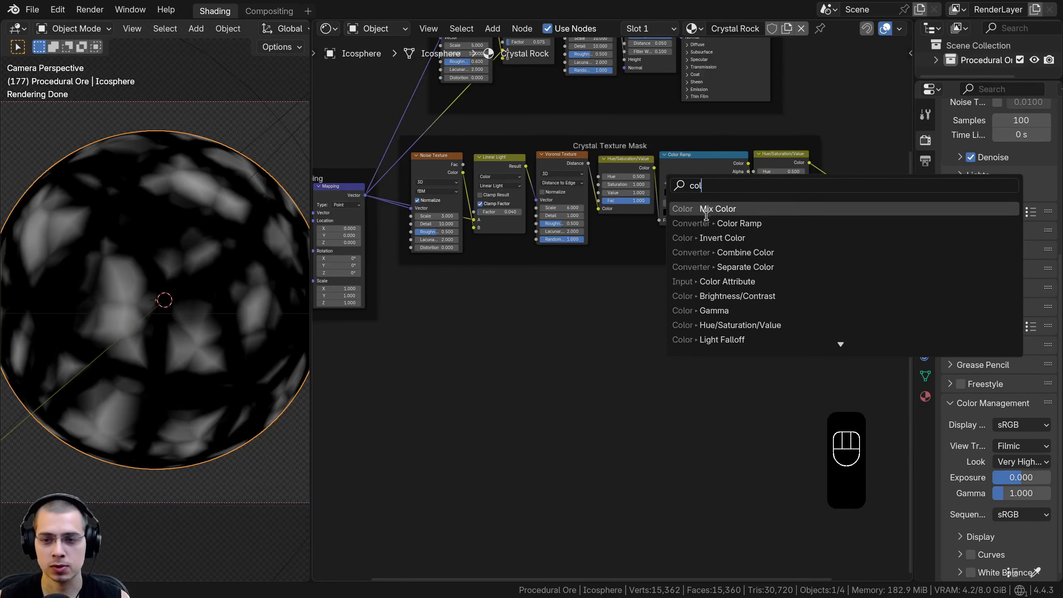
pyautogui.click(712, 223)
pyautogui.click(507, 331)
pyautogui.scroll(2, 504, 331)
pyautogui.keyDown('ctrl'); pyautogui.keyDown('shift'); pyautogui.click(502, 331); pyautogui.keyUp('shift'); pyautogui.keyUp('ctrl')
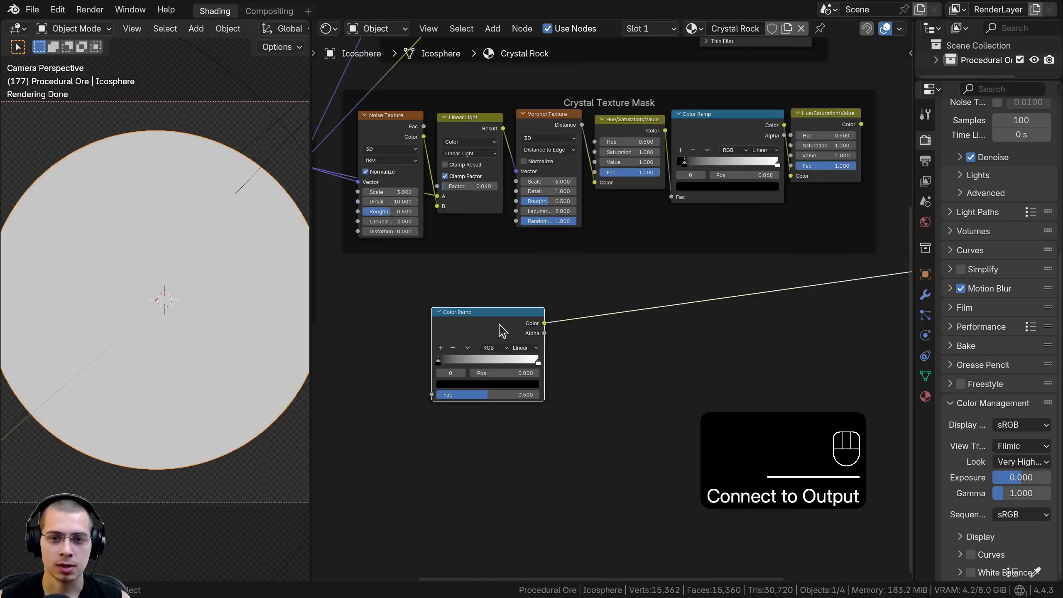
# - Link the framed mask Voronoi Texture's Distance to the new Color Ramp's Fac and reposition the ramp
pyautogui.moveTo(502, 331); pyautogui.dragTo(529, 320)
pyautogui.moveTo(529, 320); pyautogui.dragTo(605, 301, button='middle')
pyautogui.scroll(1, 615, 121)
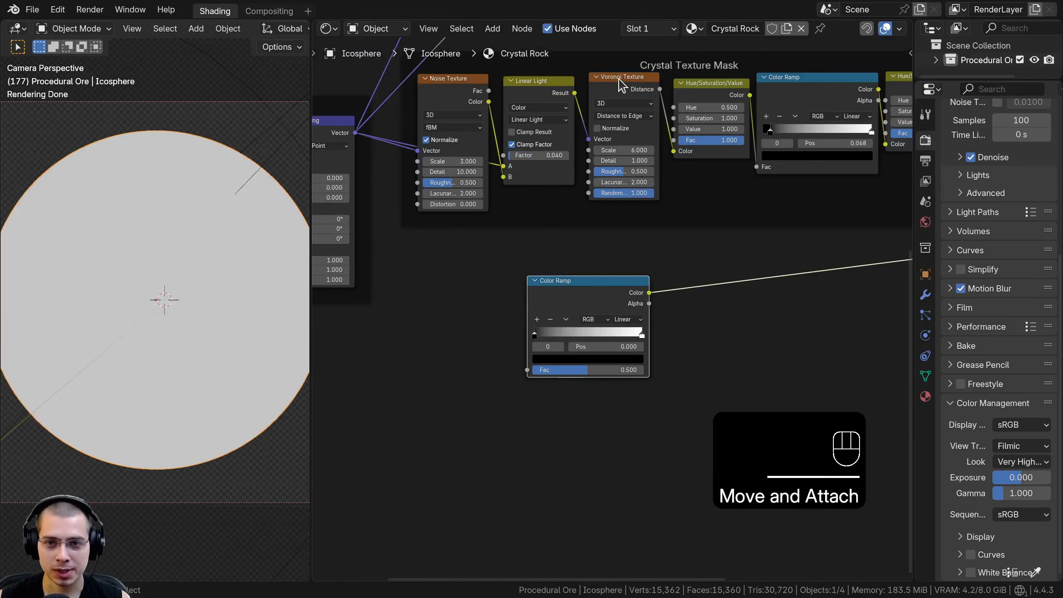
pyautogui.click(658, 92)
pyautogui.moveTo(660, 89); pyautogui.dragTo(551, 379)
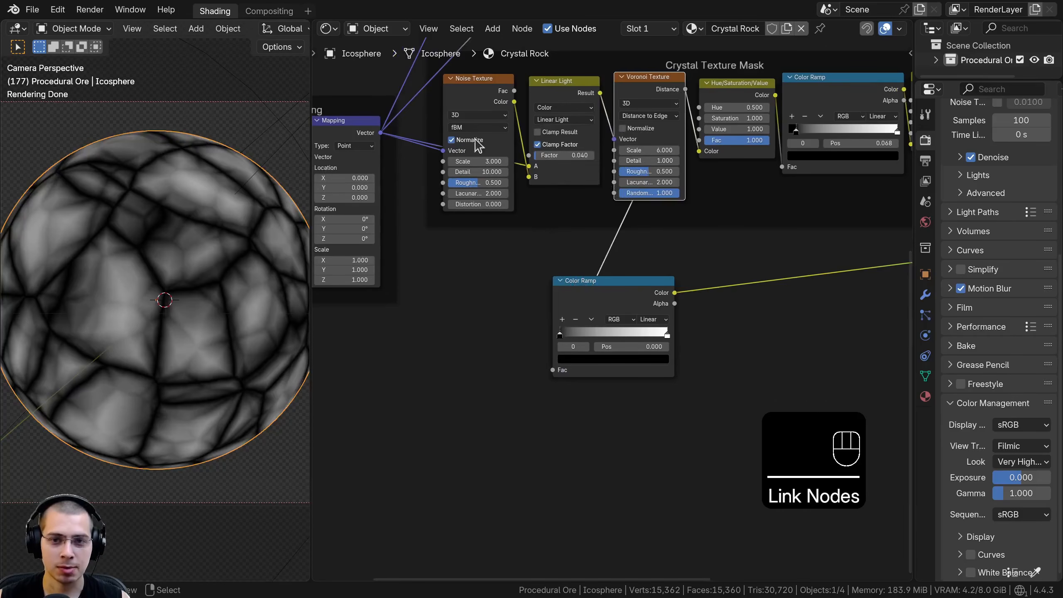
pyautogui.moveTo(630, 315); pyautogui.dragTo(607, 310)
# - Set the new Color Ramp's black stop to position 0.085 and its white stop to 0.751
pyautogui.scroll(2, 607, 310)
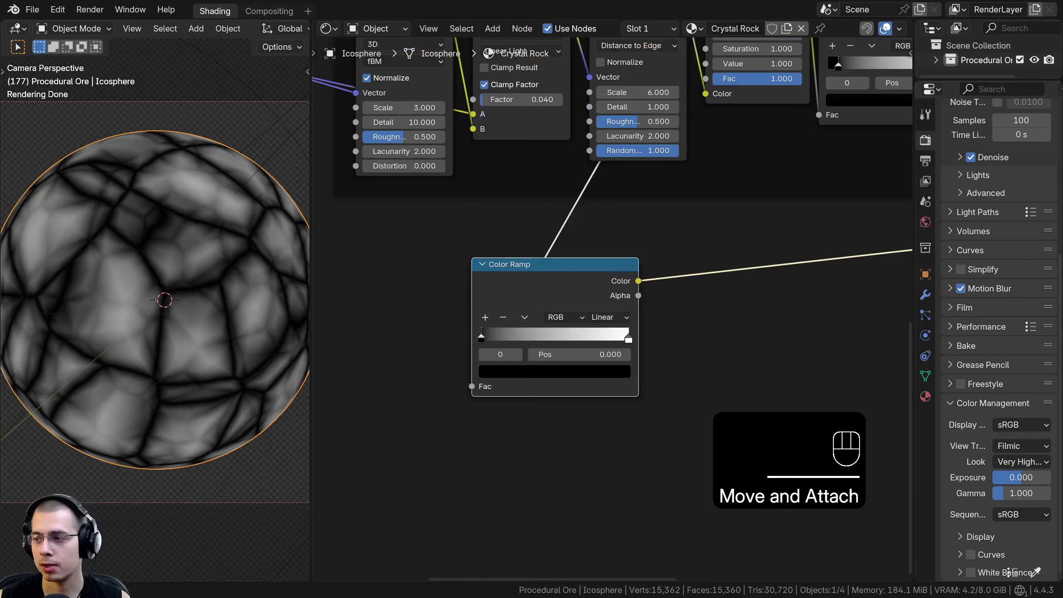
pyautogui.scroll(1, 612, 309)
pyautogui.moveTo(463, 344); pyautogui.dragTo(498, 348)
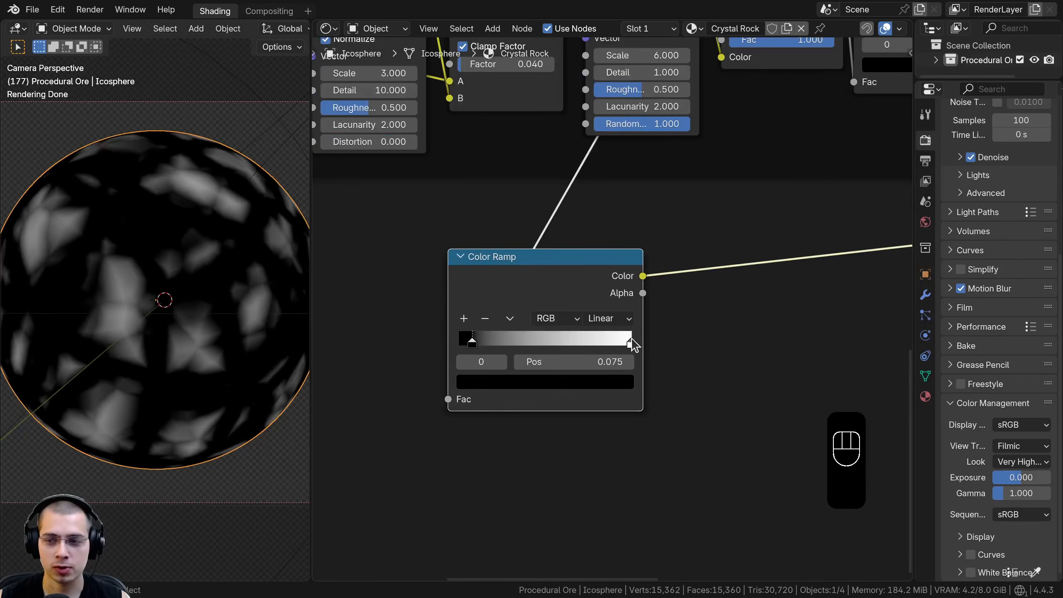
pyautogui.moveTo(632, 343); pyautogui.dragTo(587, 343)
pyautogui.scroll(1, 561, 346)
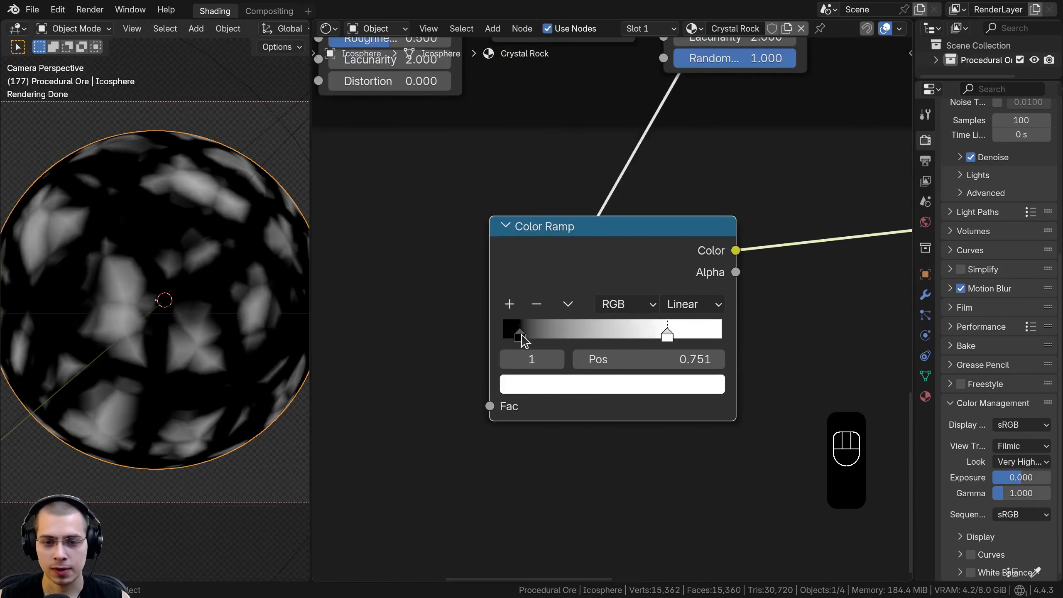
pyautogui.moveTo(521, 336); pyautogui.dragTo(523, 336)
# - Add a Mix Color node after the new Color Ramp, with the ramp's Color driving its Factor
pyautogui.scroll(-6, 544, 331)
pyautogui.moveTo(607, 308); pyautogui.dragTo(463, 319, button='middle')
pyautogui.moveTo(462, 305); pyautogui.dragTo(443, 304)
pyautogui.moveTo(494, 293); pyautogui.dragTo(558, 285)
pyautogui.write('mix')
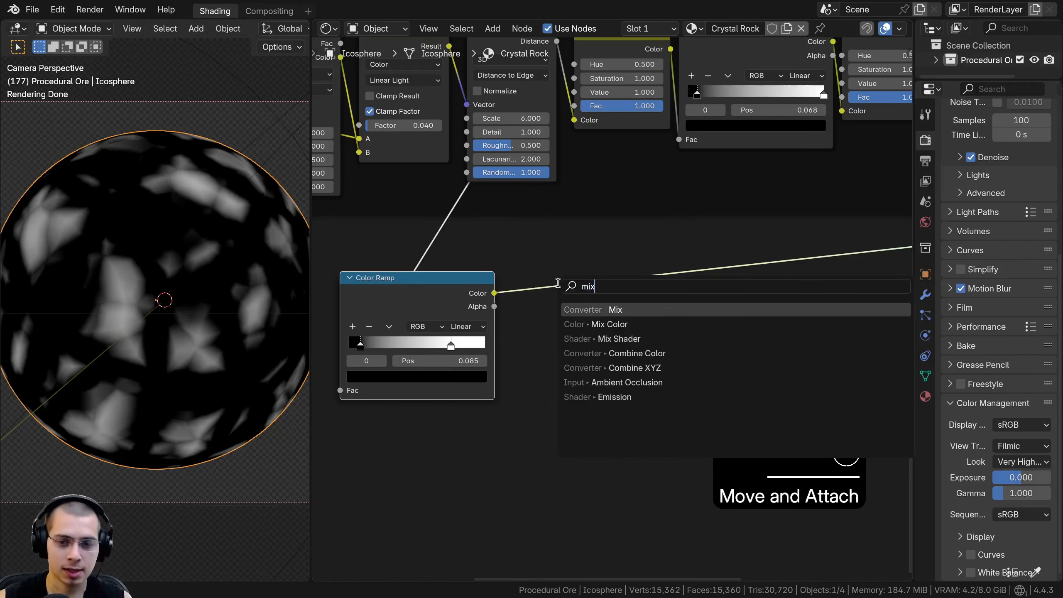
pyautogui.click(616, 325)
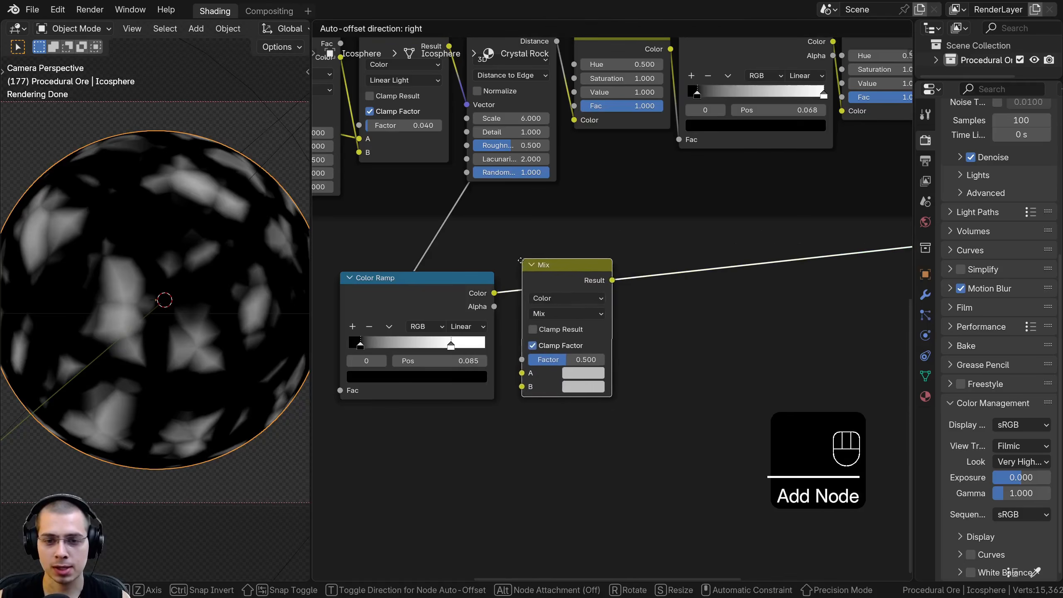
pyautogui.click(551, 292)
pyautogui.moveTo(516, 383); pyautogui.dragTo(519, 369)
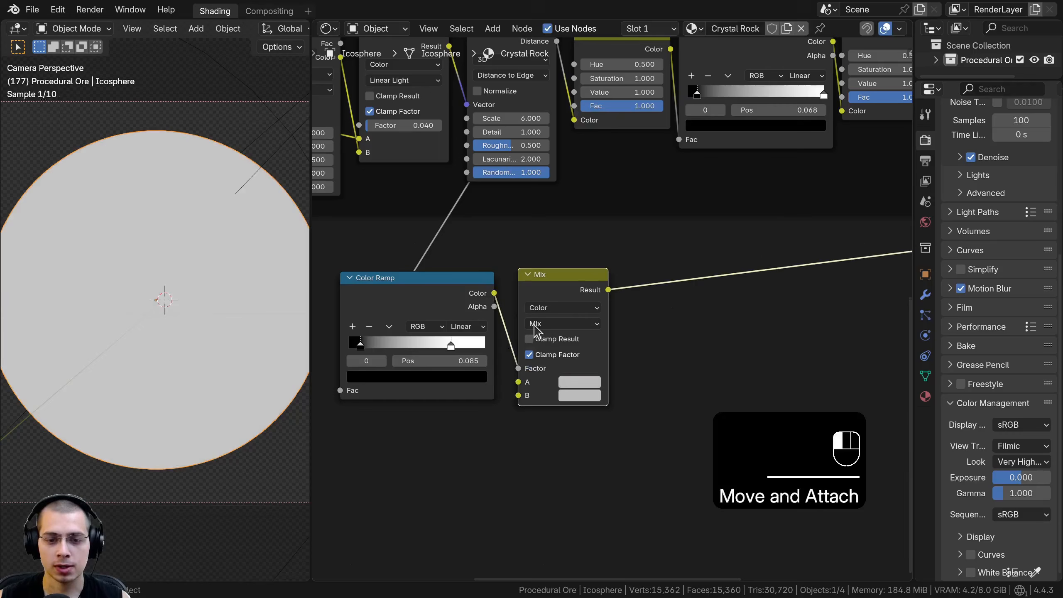
# - Set the new Mix node's A colour to green #3CBB46FF and its B colour to a light green
pyautogui.moveTo(555, 280); pyautogui.dragTo(559, 275)
pyautogui.scroll(3, 586, 411)
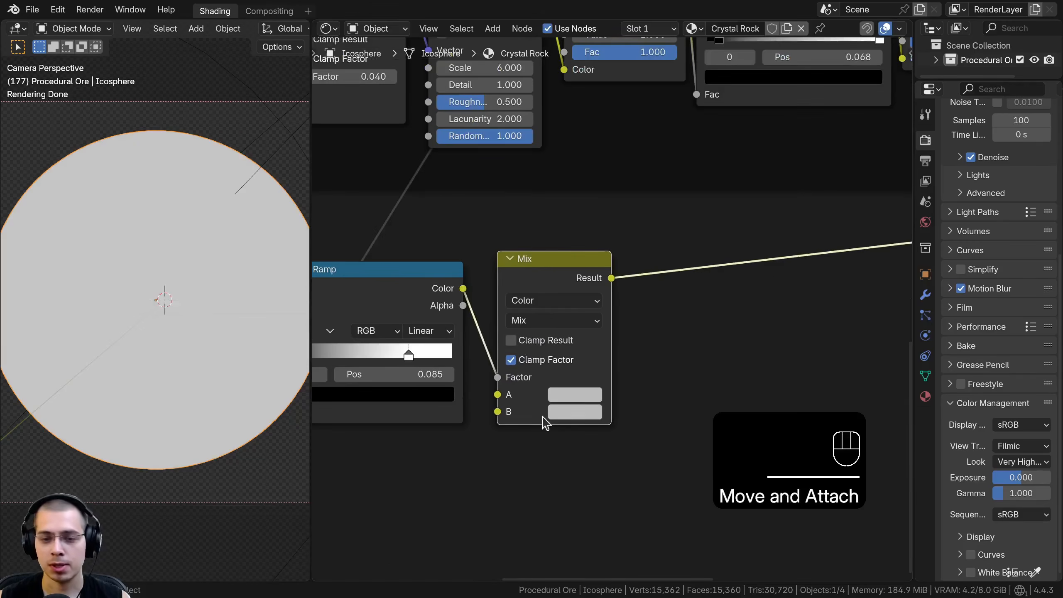
pyautogui.moveTo(557, 397); pyautogui.dragTo(561, 375, button='middle')
pyautogui.click(565, 373)
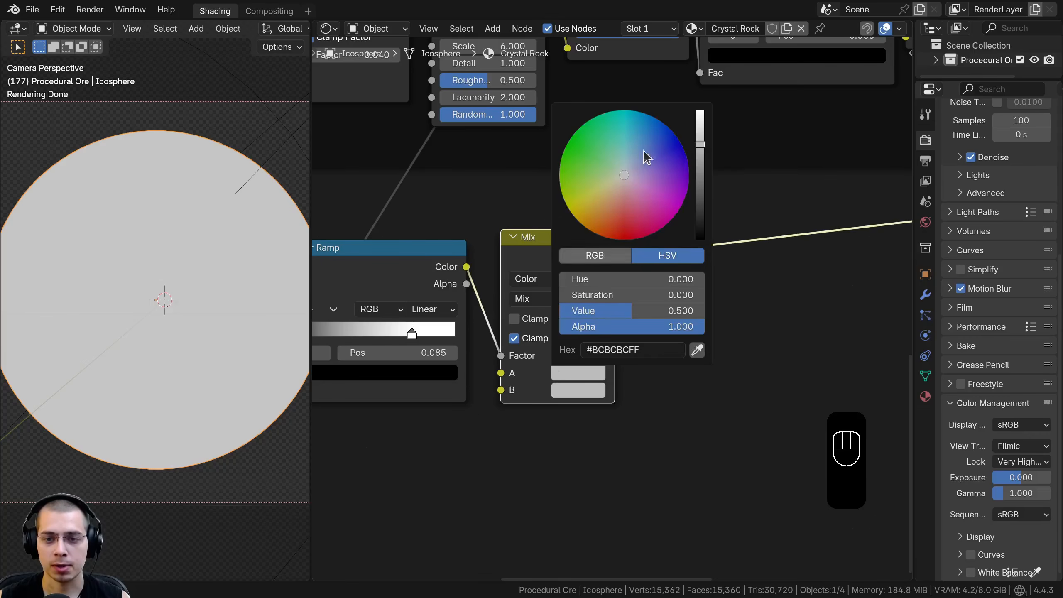
pyautogui.moveTo(623, 170); pyautogui.dragTo(587, 150)
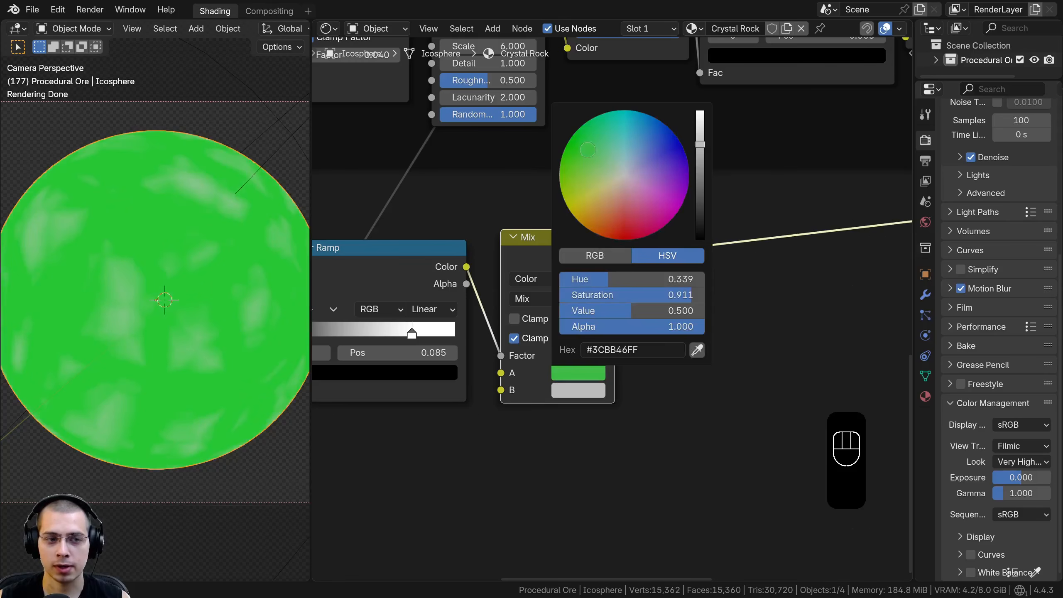
pyautogui.click(563, 389)
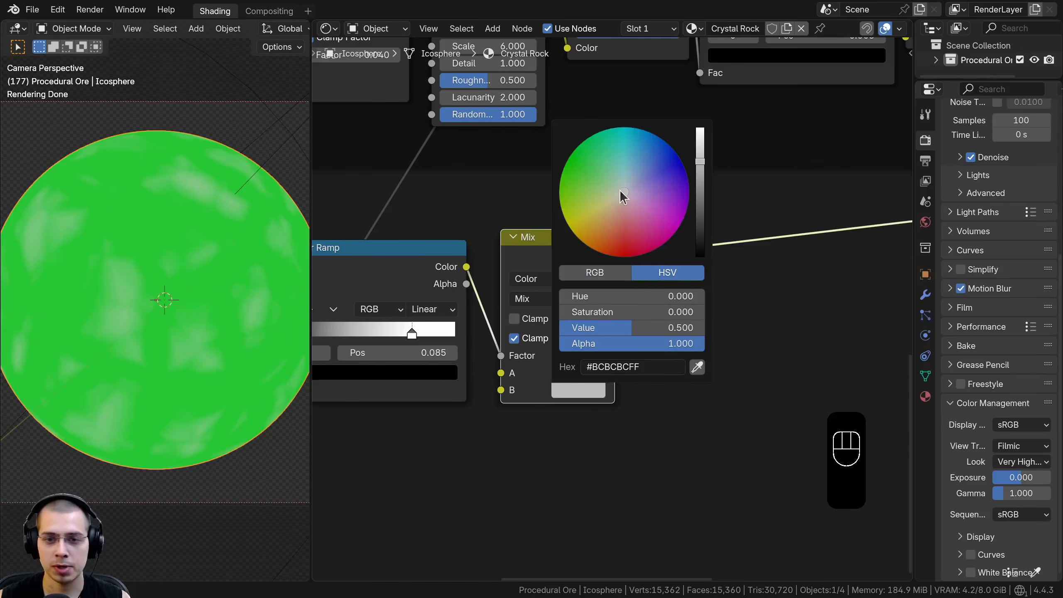
pyautogui.moveTo(620, 191); pyautogui.dragTo(597, 188)
# - Examine the blend of the two green tones up close on the icosphere
pyautogui.scroll(3, 600, 179)
pyautogui.scroll(4, 137, 301)
pyautogui.keyDown('shift'); pyautogui.moveTo(134, 298); pyautogui.dragTo(169, 279, button='middle'); pyautogui.keyUp('shift')
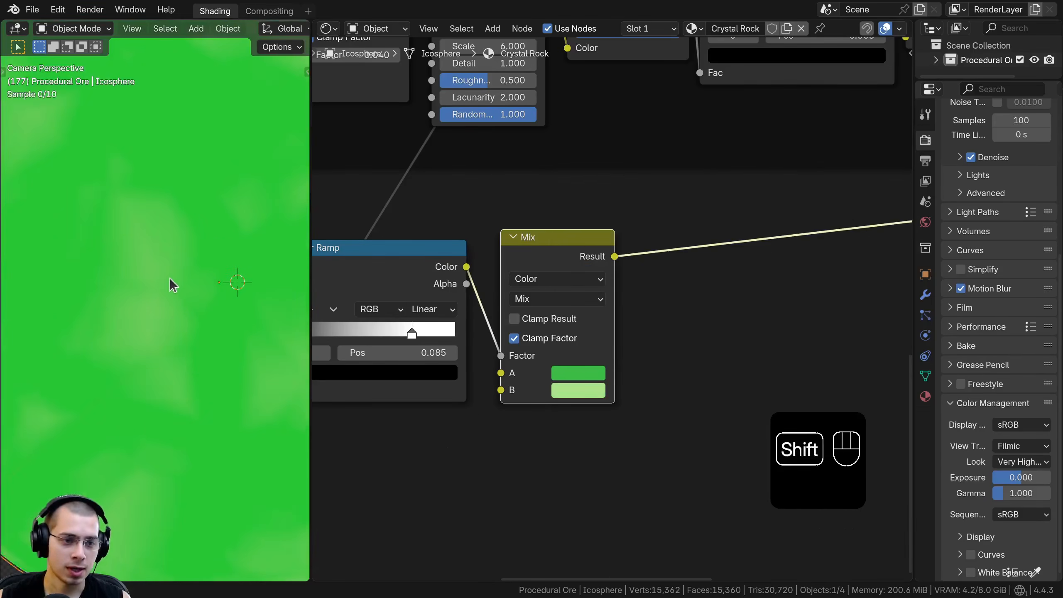
pyautogui.scroll(2, 189, 236)
pyautogui.keyDown('shift'); pyautogui.moveTo(161, 212); pyautogui.dragTo(148, 239, button='middle'); pyautogui.keyUp('shift')
pyautogui.scroll(2, 145, 272)
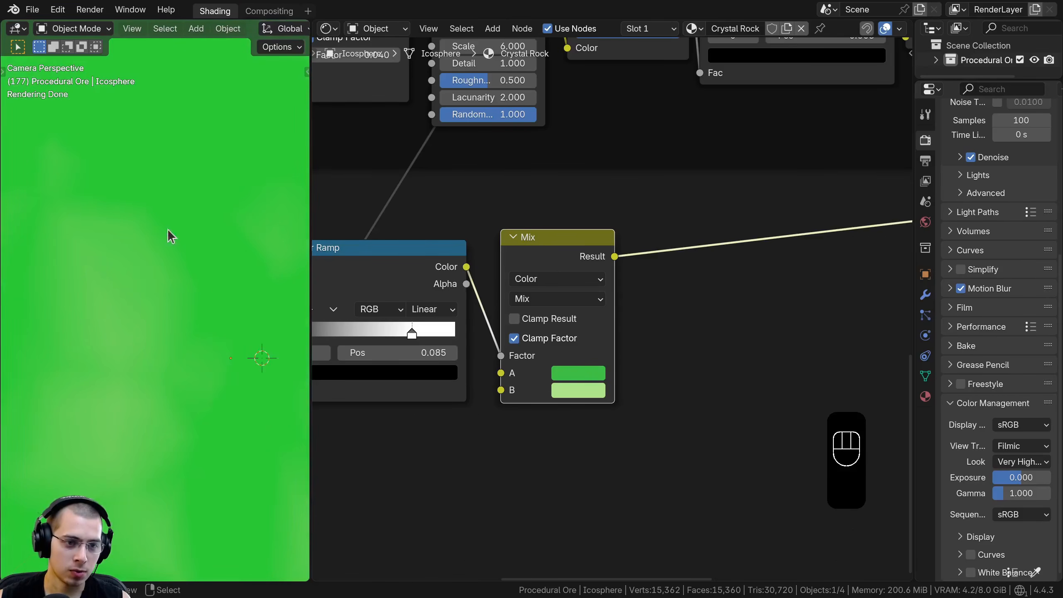
pyautogui.keyDown('shift'); pyautogui.moveTo(135, 218); pyautogui.dragTo(185, 221, button='middle'); pyautogui.keyUp('shift')
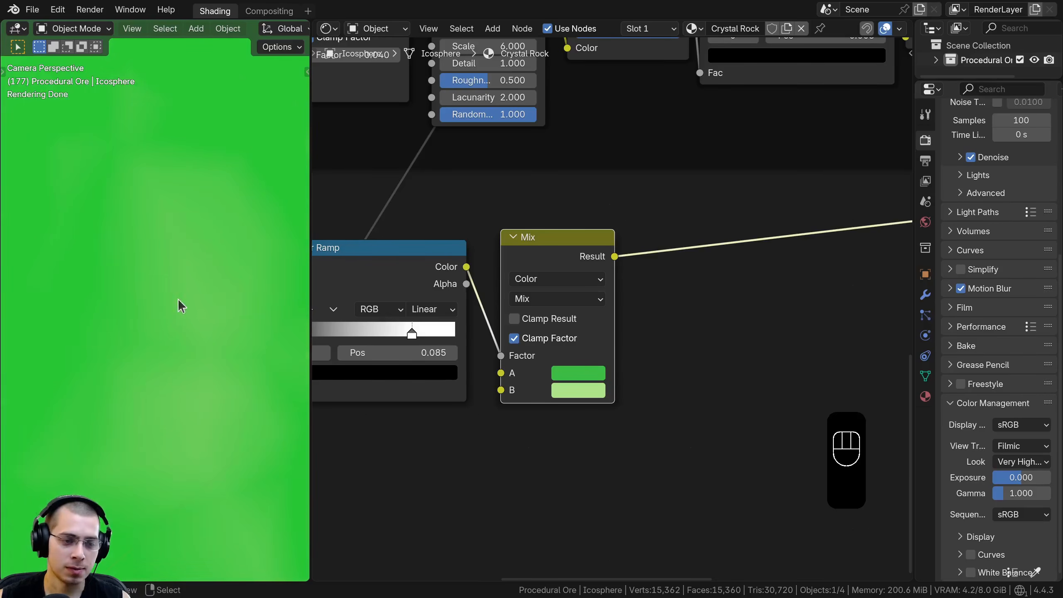
pyautogui.scroll(-4, 186, 233)
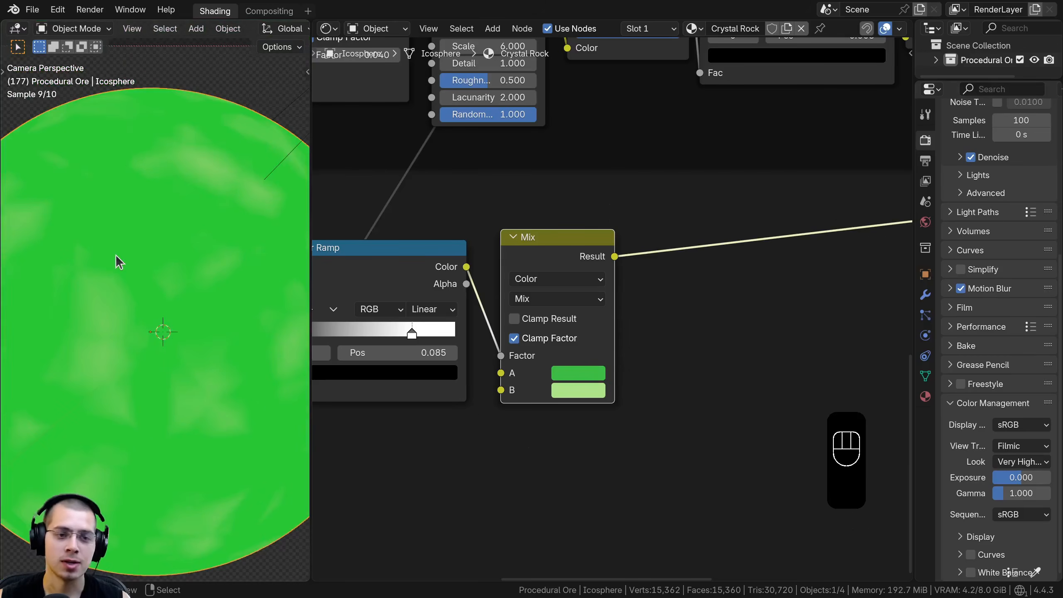
pyautogui.keyDown('shift'); pyautogui.moveTo(119, 258); pyautogui.dragTo(142, 248, button='middle'); pyautogui.keyUp('shift')
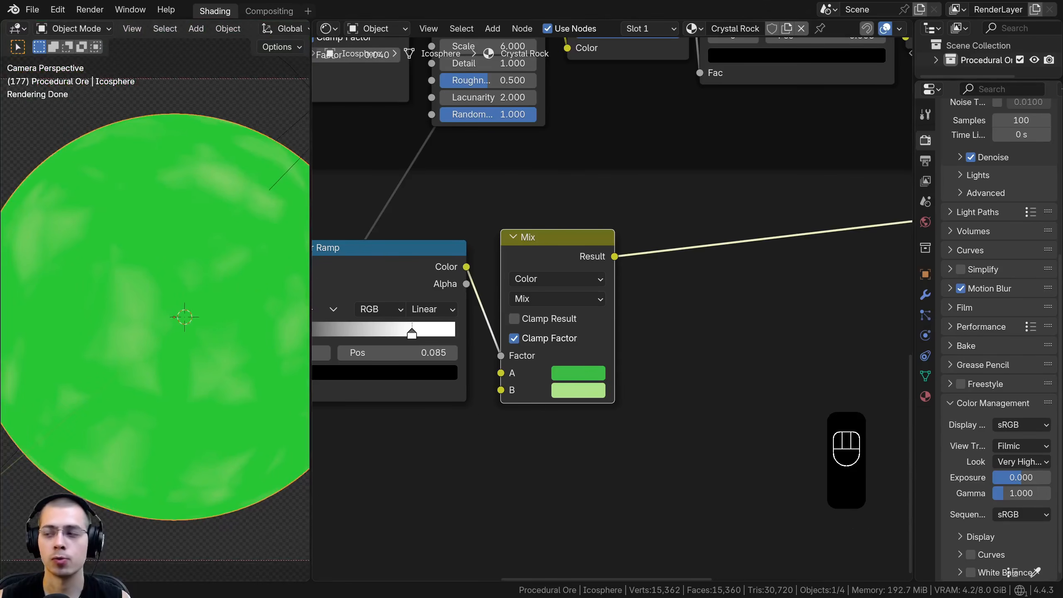
# - Change the Mix node's A colour to bright green #3AFF00FF and its B colour to pale green #BBFFABFF
pyautogui.hotkey('ctrl', 'z')
pyautogui.hotkey('ctrl', 'v')
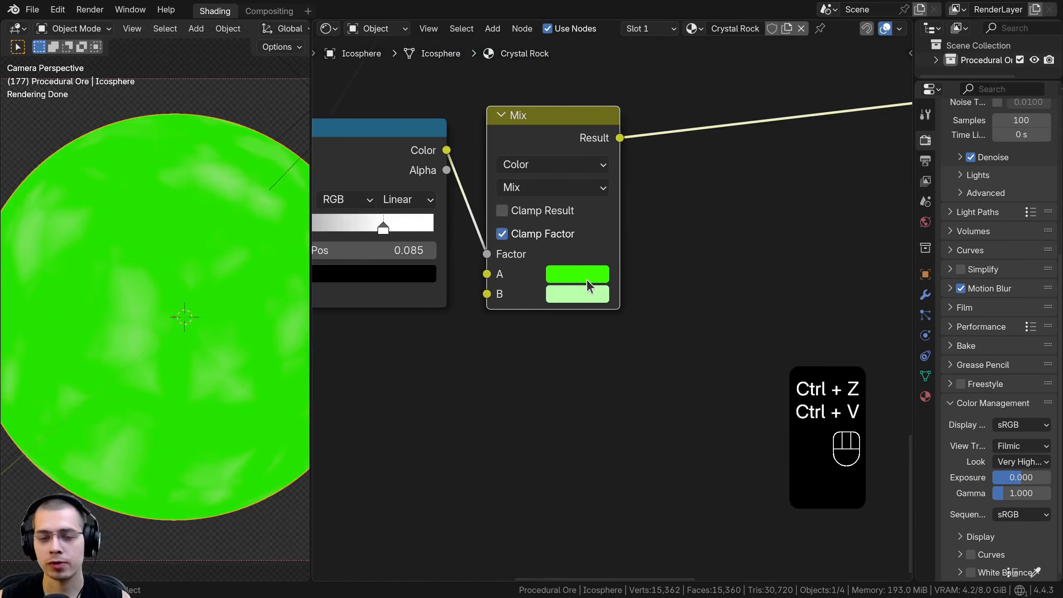
pyautogui.moveTo(571, 272); pyautogui.dragTo(570, 163, button='middle')
pyautogui.click(570, 164)
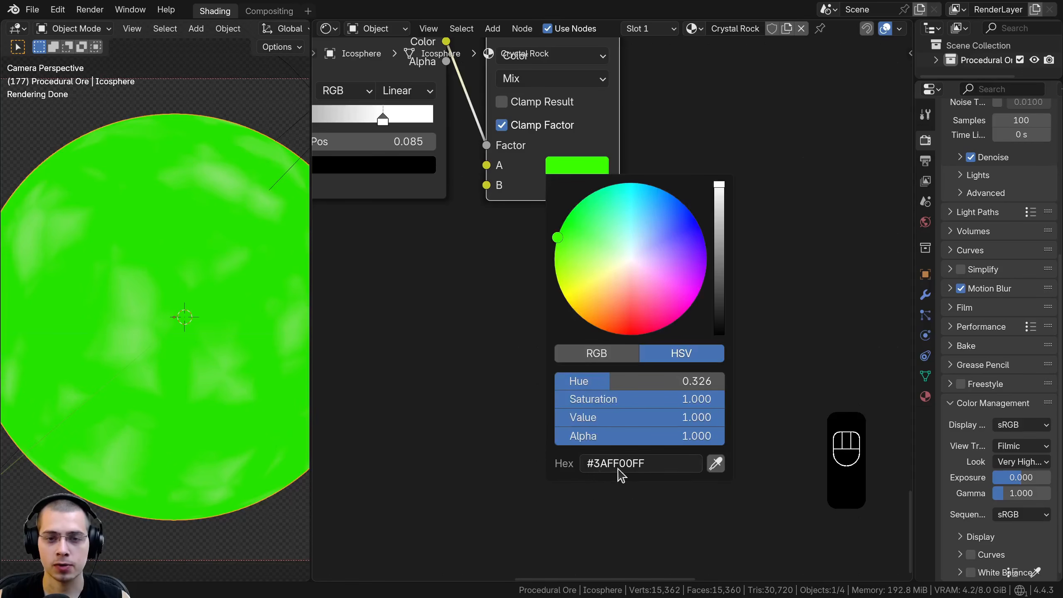
pyautogui.click(578, 186)
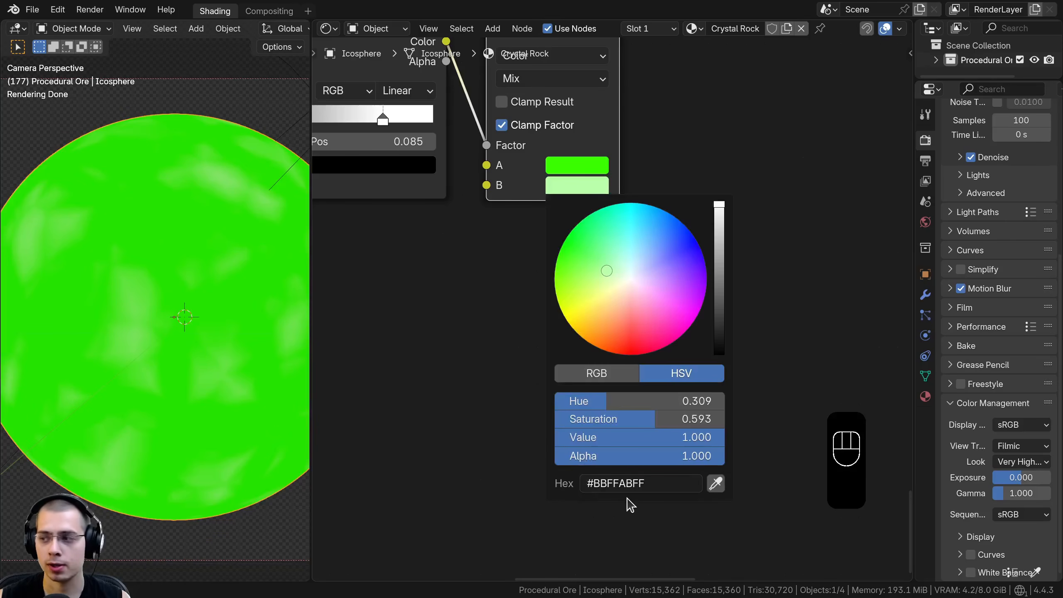
pyautogui.scroll(-4, 567, 93)
pyautogui.moveTo(566, 93); pyautogui.dragTo(617, 184, button='middle')
pyautogui.moveTo(609, 139); pyautogui.dragTo(607, 139)
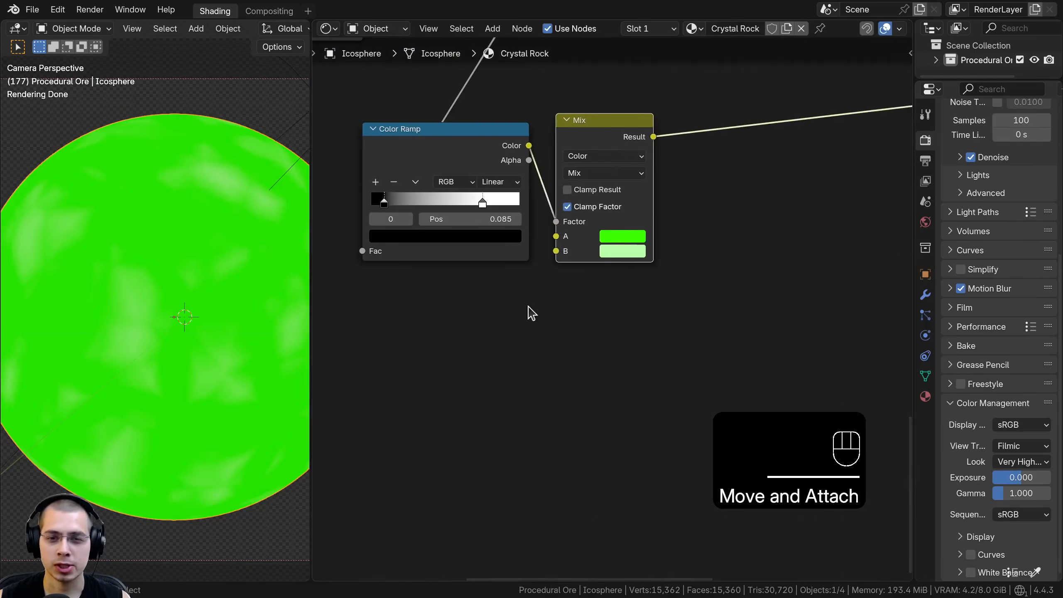
# - Add a Noise Texture node below the crystal Color Ramp
pyautogui.scroll(-4, 521, 351)
pyautogui.moveTo(522, 351); pyautogui.dragTo(553, 332, button='middle')
pyautogui.moveTo(576, 297); pyautogui.dragTo(589, 262, button='middle')
pyautogui.hotkey('shift', 'a')
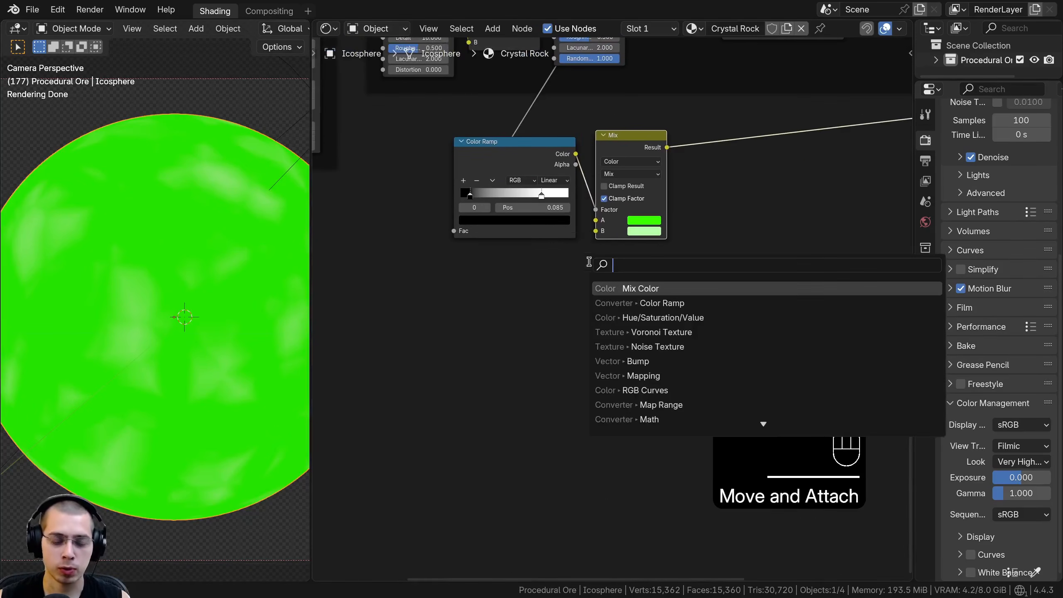
pyautogui.write('noise')
pyautogui.press('Return')
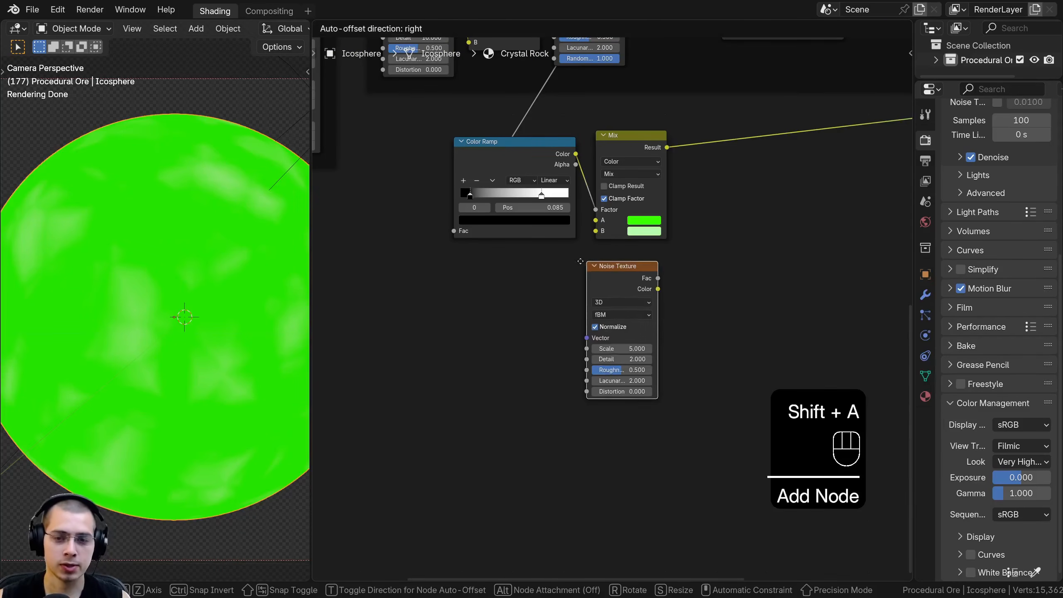
pyautogui.click(450, 251)
# - Link the Mapping node's Vector output to the new Noise Texture's Vector input
pyautogui.scroll(-2, 447, 247)
pyautogui.moveTo(331, 96); pyautogui.dragTo(543, 138, button='middle')
pyautogui.scroll(-1, 523, 109)
pyautogui.moveTo(503, 79); pyautogui.dragTo(483, 147, button='middle')
pyautogui.moveTo(477, 128); pyautogui.dragTo(424, 184)
pyautogui.press('a')
pyautogui.moveTo(484, 204); pyautogui.dragTo(645, 404)
pyautogui.moveTo(670, 353); pyautogui.dragTo(594, 298, button='middle')
pyautogui.scroll(2, 595, 297)
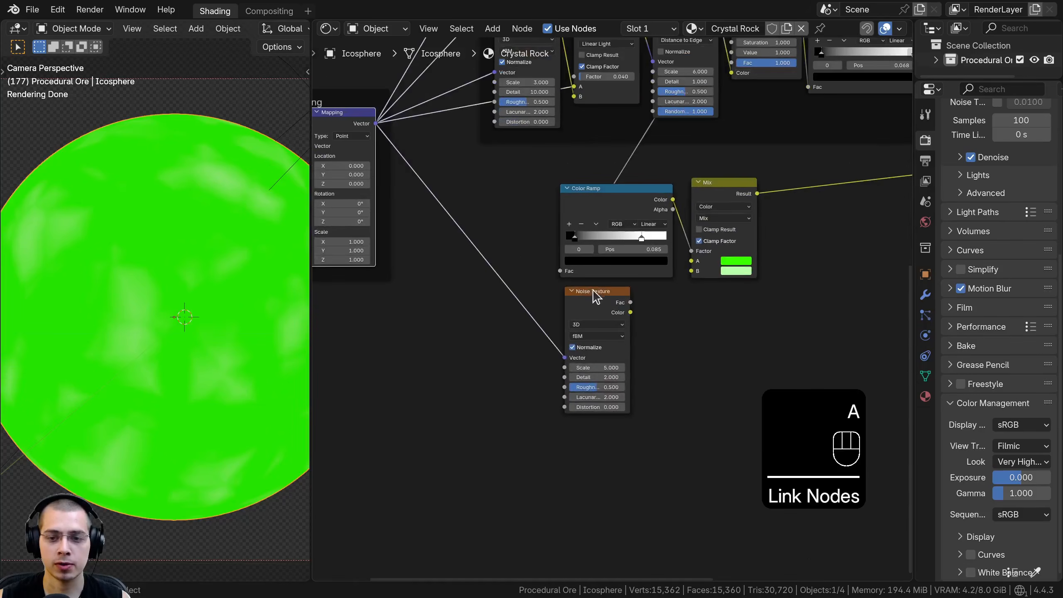
# - Preview the new Noise Texture and set its Scale to 20, Detail to 10 and Roughness to 0.7
pyautogui.keyDown('ctrl'); pyautogui.keyDown('shift'); pyautogui.click(594, 306); pyautogui.keyUp('shift'); pyautogui.keyUp('ctrl')
pyautogui.scroll(2, 595, 306)
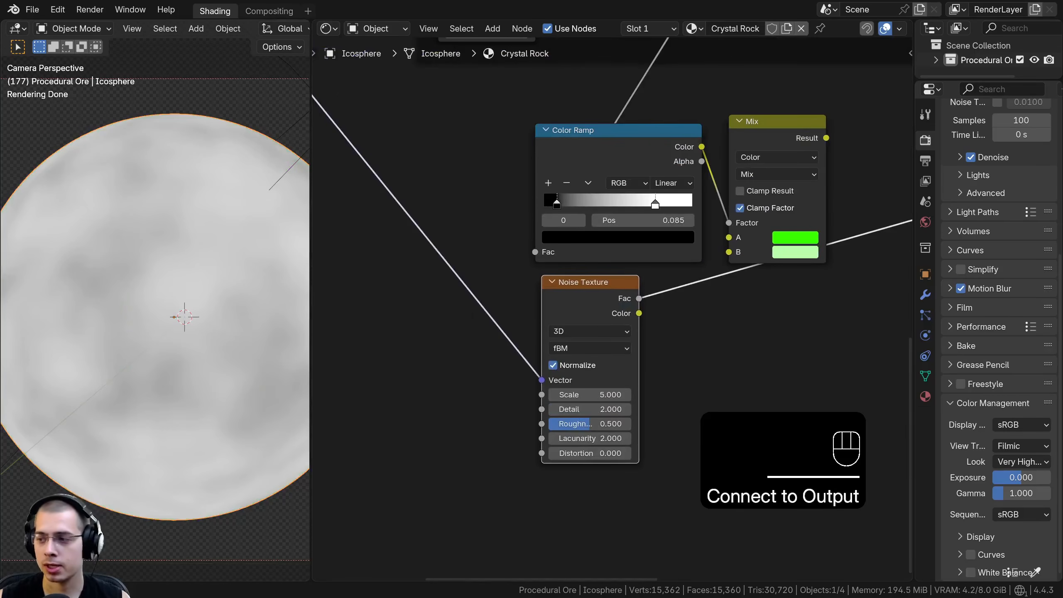
pyautogui.scroll(1, 622, 394)
pyautogui.doubleClick(582, 408)
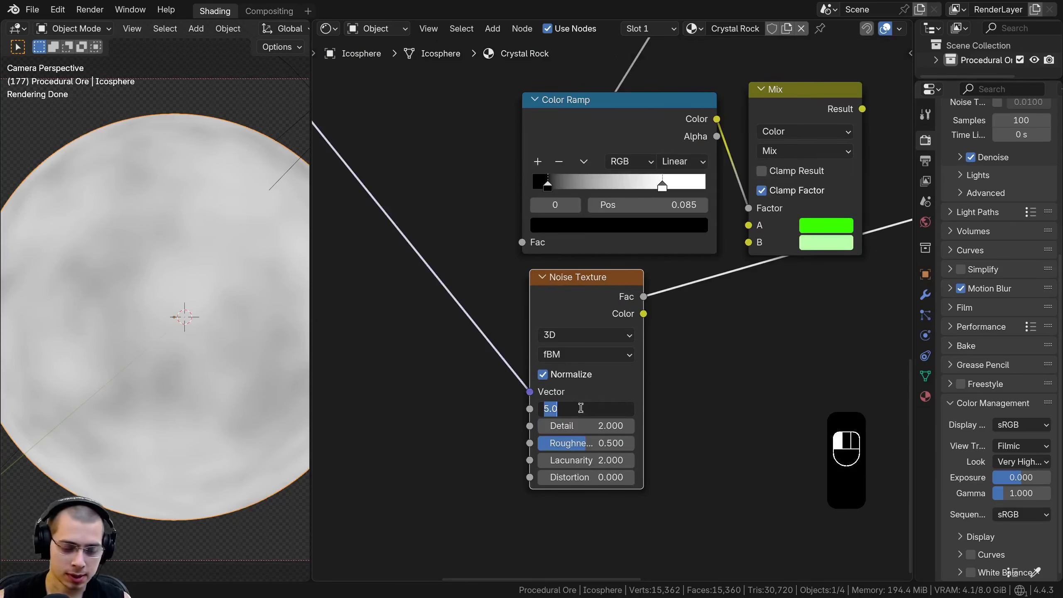
pyautogui.press('Return')
pyautogui.doubleClick(591, 426)
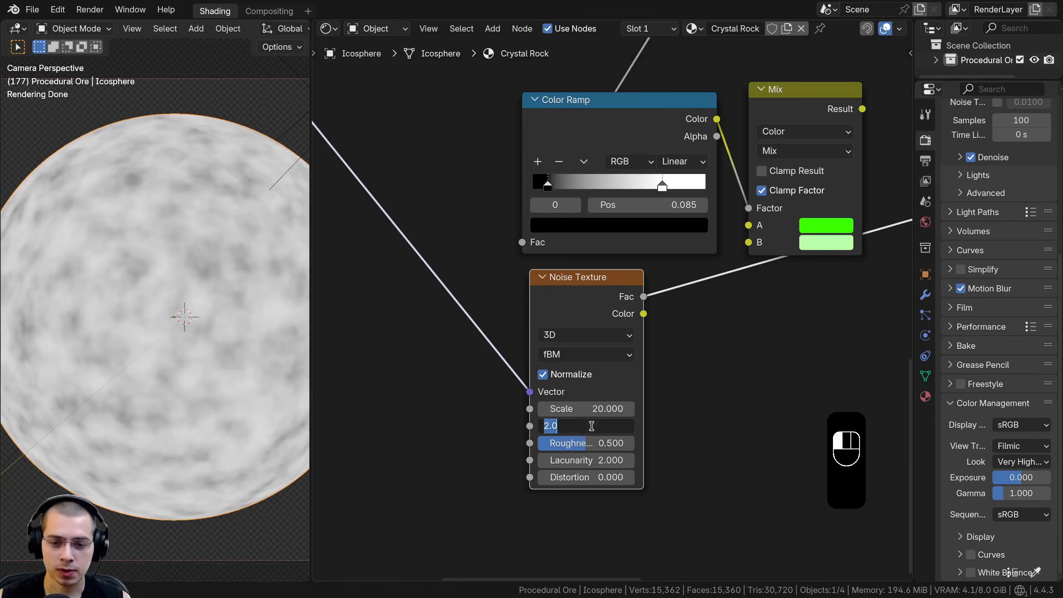
pyautogui.write('10')
pyautogui.press('Return')
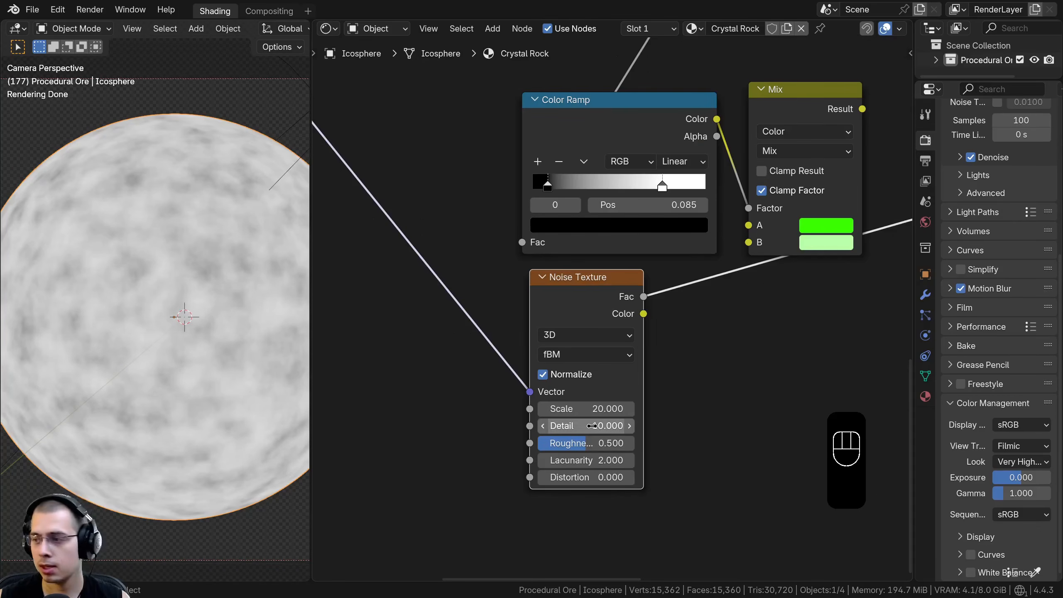
pyautogui.doubleClick(610, 447)
pyautogui.write('0.7')
pyautogui.press('Return')
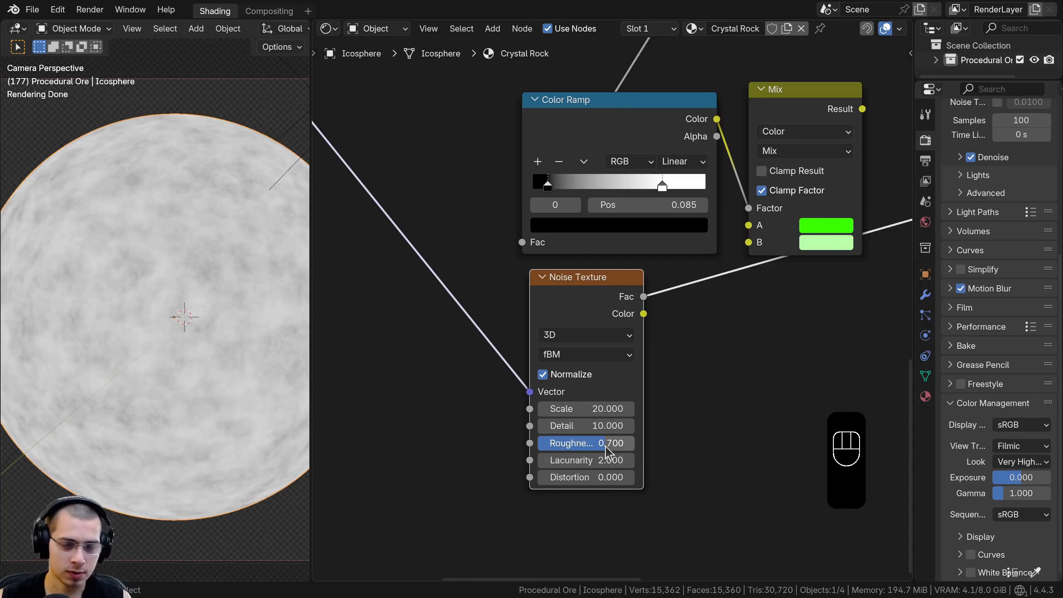
# - Add a Color Ramp on the Noise Texture's Fac output, feeding the material preview
pyautogui.scroll(1, 661, 320)
pyautogui.moveTo(661, 320); pyautogui.dragTo(570, 307, button='middle')
pyautogui.moveTo(513, 301); pyautogui.dragTo(511, 309)
pyautogui.hotkey('shift', 'a')
pyautogui.click(597, 248)
pyautogui.write('col')
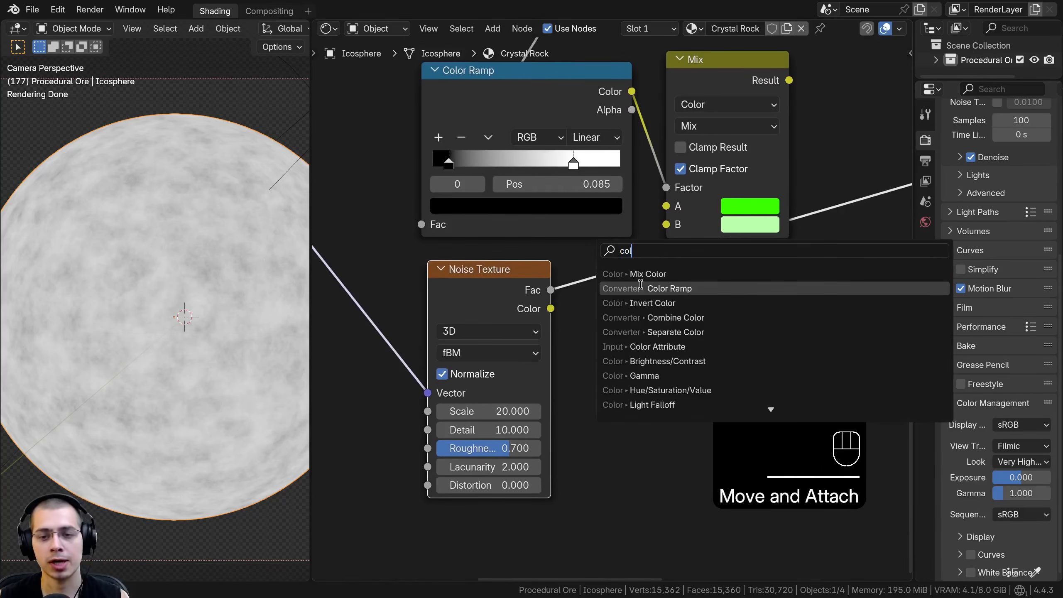
pyautogui.click(641, 288)
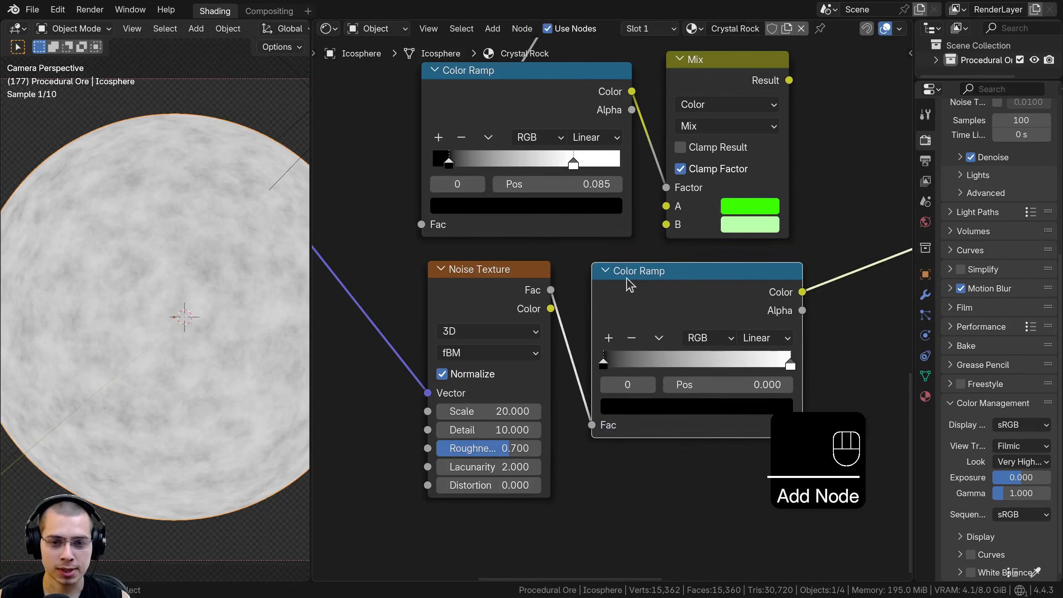
pyautogui.click(642, 298)
# - Set the black stop of the noise Color Ramp to position 0.460
pyautogui.moveTo(633, 379); pyautogui.dragTo(617, 312, button='middle')
pyautogui.scroll(5, 617, 312)
pyautogui.moveTo(566, 289); pyautogui.dragTo(685, 287)
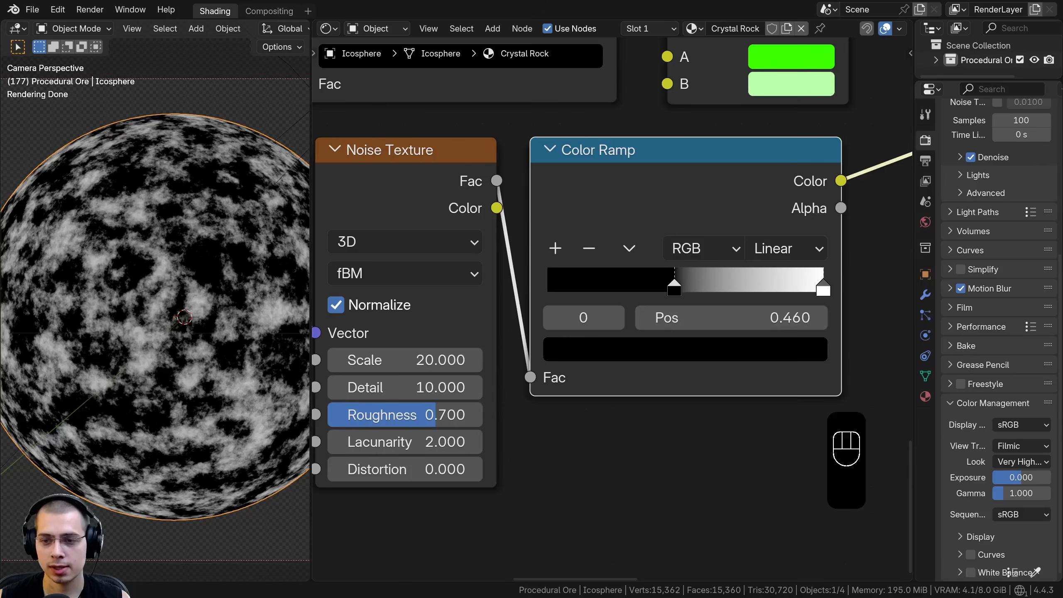
# - Duplicate the green Mix node and insert the copy on the link after the noise Color Ramp
pyautogui.scroll(-9, 757, 202)
pyautogui.moveTo(822, 181); pyautogui.dragTo(688, 255, button='middle')
pyautogui.scroll(-1, 670, 256)
pyautogui.click(573, 182)
pyautogui.scroll(2, 543, 182)
pyautogui.moveTo(544, 182); pyautogui.dragTo(508, 174, button='middle')
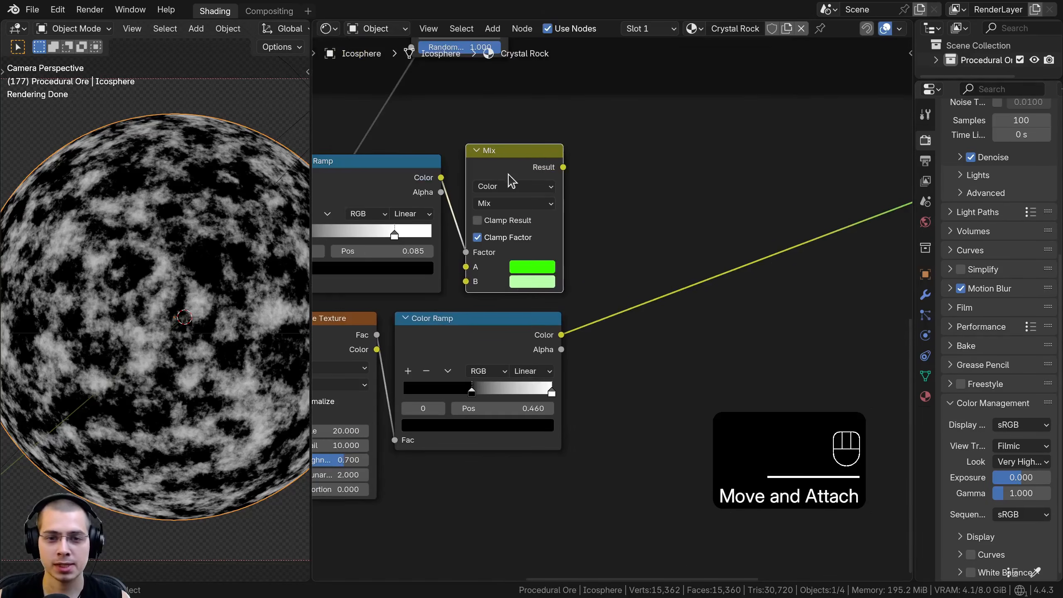
pyautogui.click(494, 167)
pyautogui.hotkey('shift', 'd')
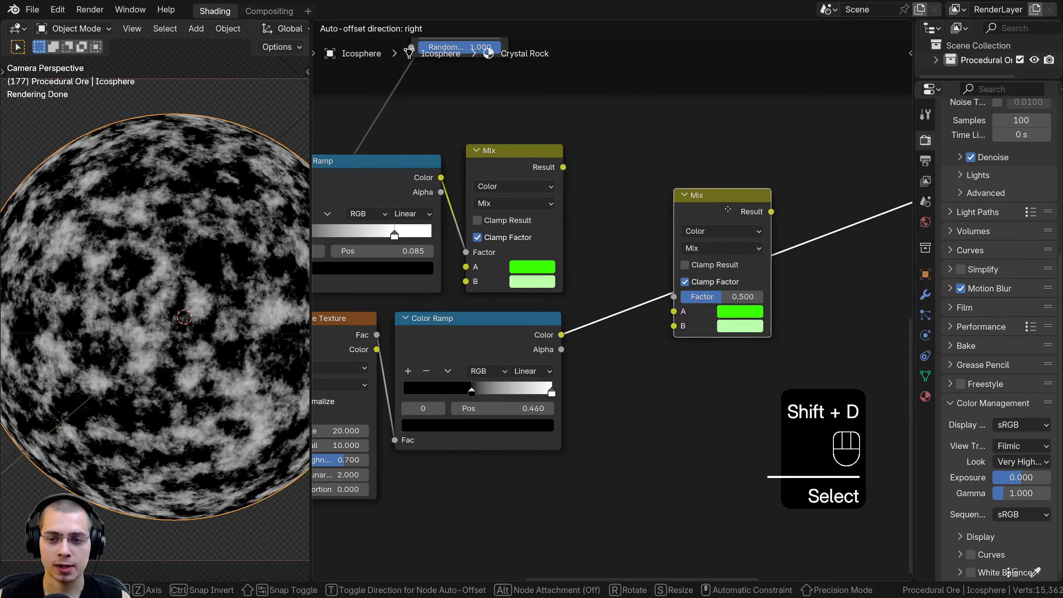
pyautogui.click(712, 227)
# - Link the noise Color Ramp's Color to the second Mix's Factor and the first Mix's Result to its A input
pyautogui.moveTo(491, 338); pyautogui.dragTo(528, 349)
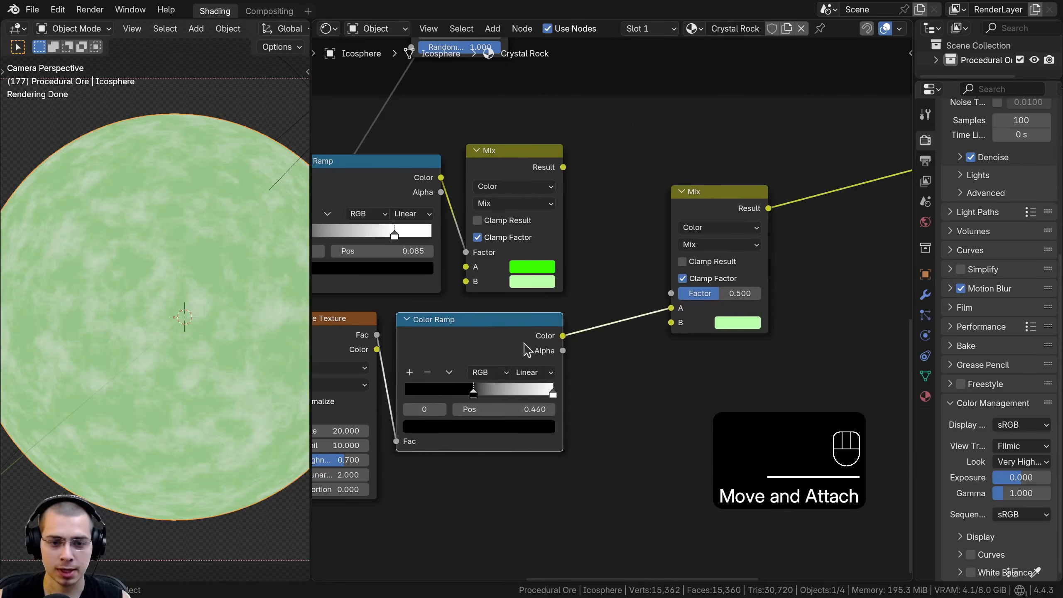
pyautogui.moveTo(673, 312)
pyautogui.mouseDown()
pyautogui.moveTo(636, 304)
pyautogui.moveTo(638, 292)
pyautogui.moveTo(671, 294)
pyautogui.mouseUp()
pyautogui.moveTo(691, 211); pyautogui.dragTo(657, 170)
pyautogui.moveTo(564, 167); pyautogui.dragTo(630, 266)
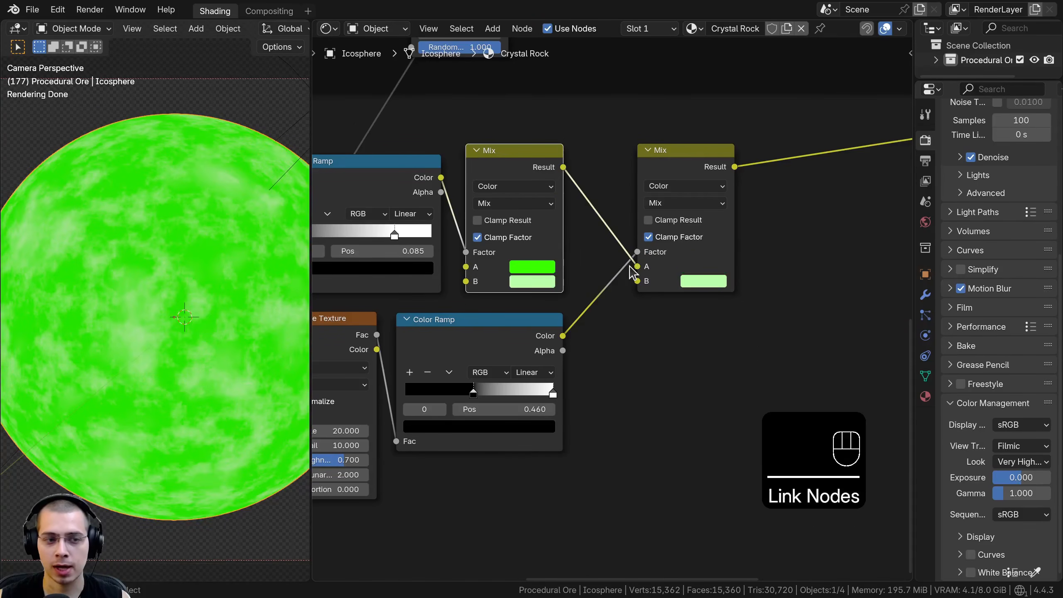
# - Try yellow as the second Mix node's B colour and check it on the icosphere
pyautogui.keyDown('shift'); pyautogui.moveTo(133, 371); pyautogui.dragTo(169, 356, button='middle'); pyautogui.keyUp('shift')
pyautogui.scroll(4, 152, 263)
pyautogui.keyDown('shift'); pyautogui.moveTo(239, 169); pyautogui.dragTo(183, 222, button='middle'); pyautogui.keyUp('shift')
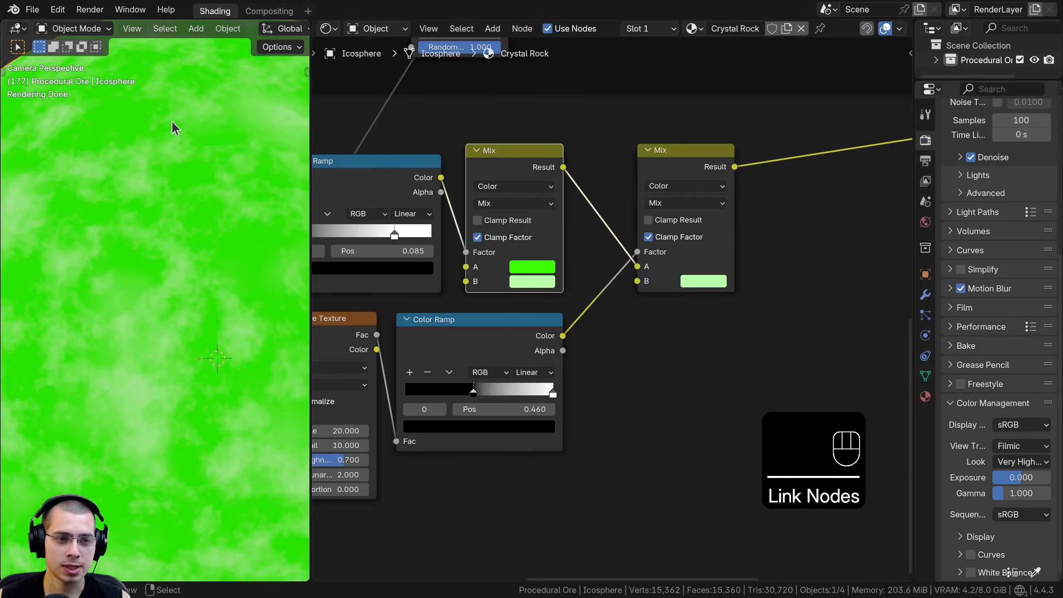
pyautogui.scroll(2, 624, 291)
pyautogui.click(722, 270)
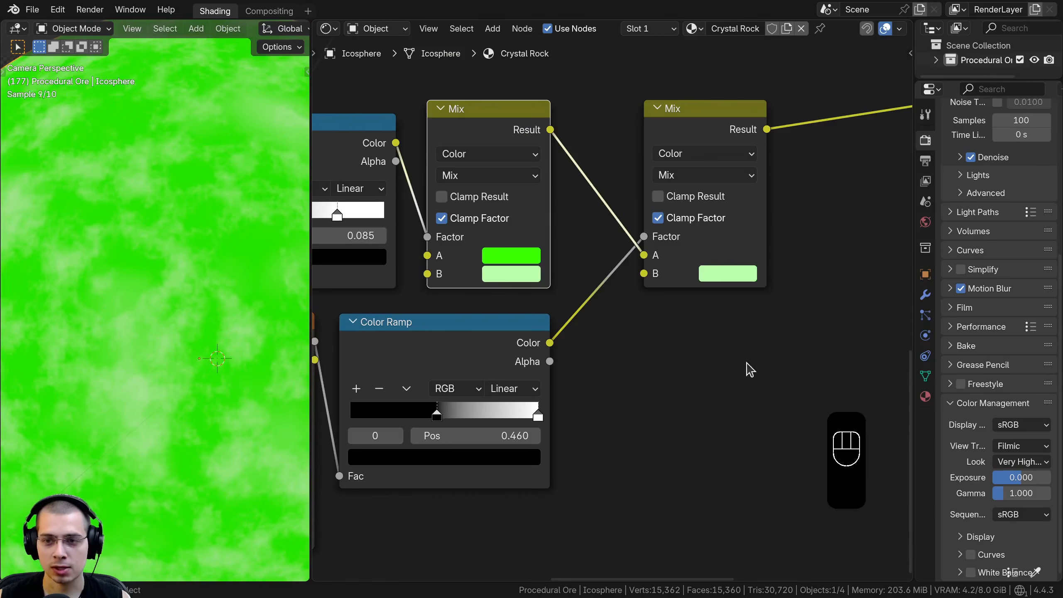
pyautogui.click(721, 275)
pyautogui.moveTo(795, 335); pyautogui.dragTo(727, 410)
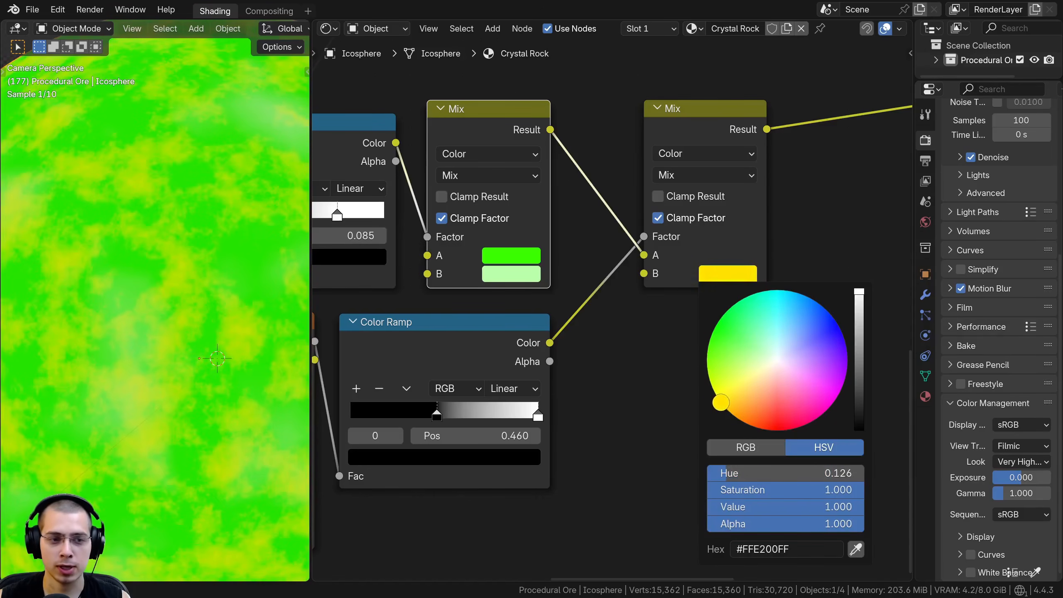
pyautogui.scroll(-3, 84, 290)
pyautogui.scroll(1, 641, 297)
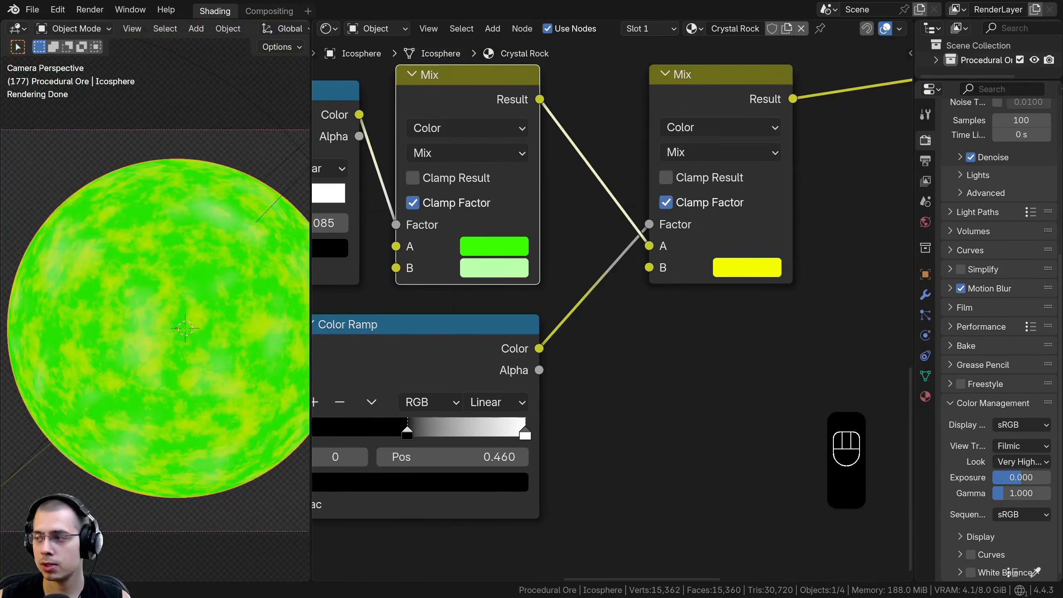
# - Set the second Mix node's B colour to pale mint green #AFFFD4FF
pyautogui.scroll(1, 666, 182)
pyautogui.hotkey('ctrl', 'v')
pyautogui.click(669, 180)
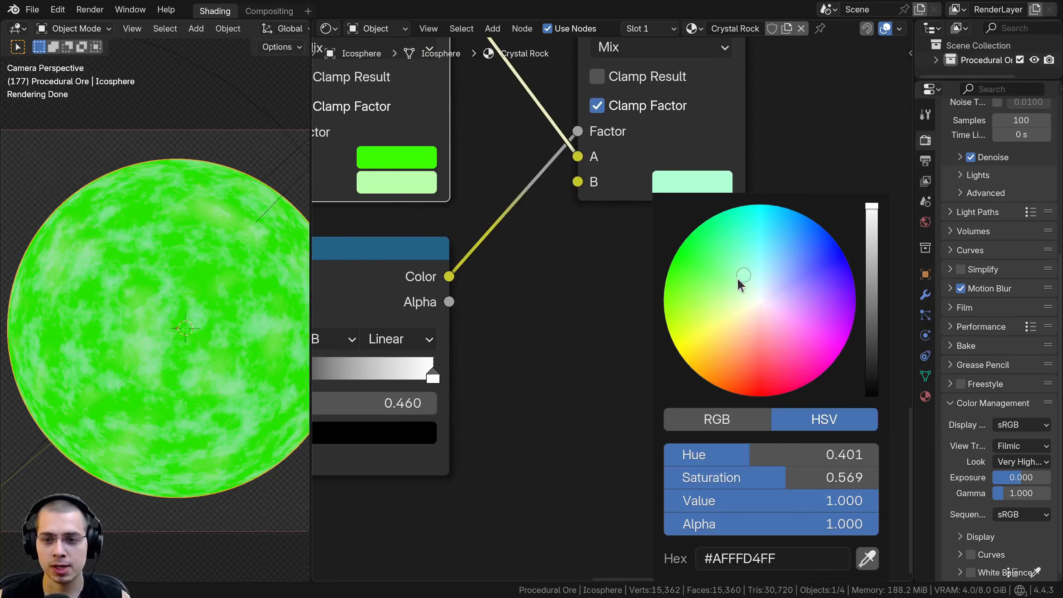
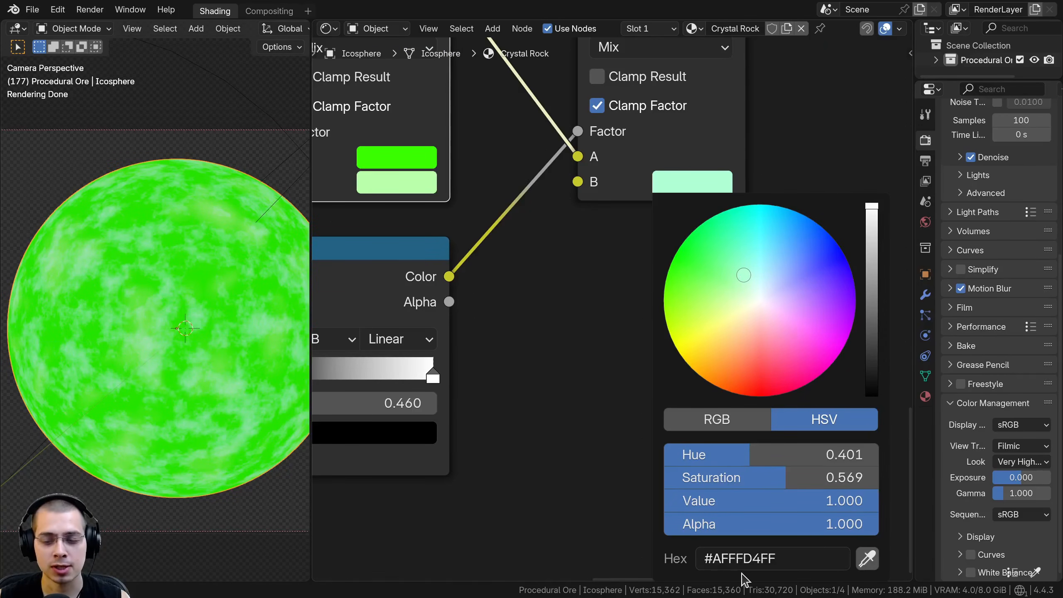
# - Add a Hue/Saturation/Value node on the link after the second Mix node
pyautogui.hotkey('shift', 'a')
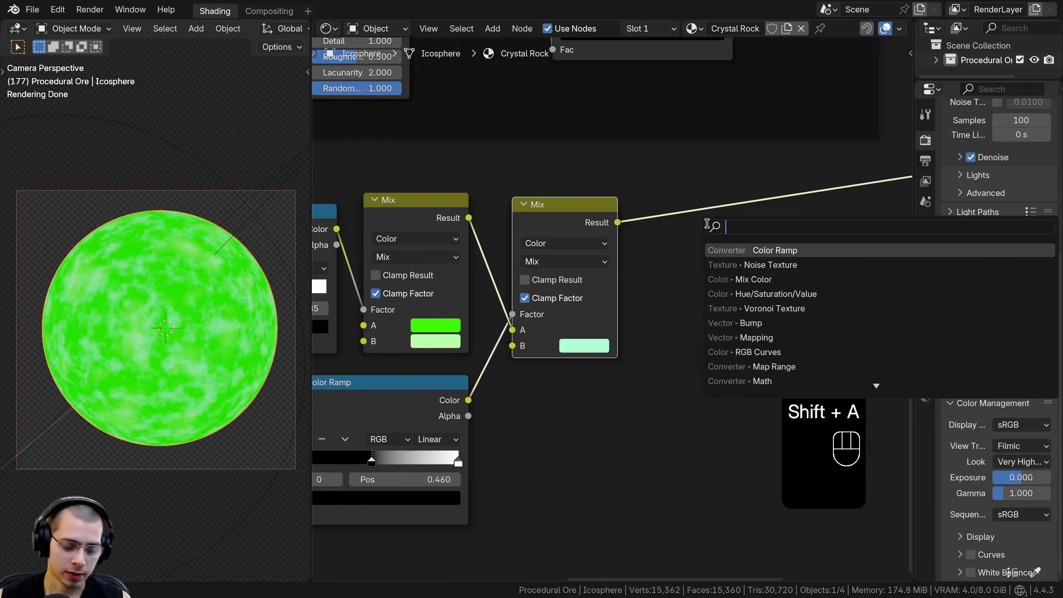
pyautogui.write('hu')
pyautogui.click(741, 250)
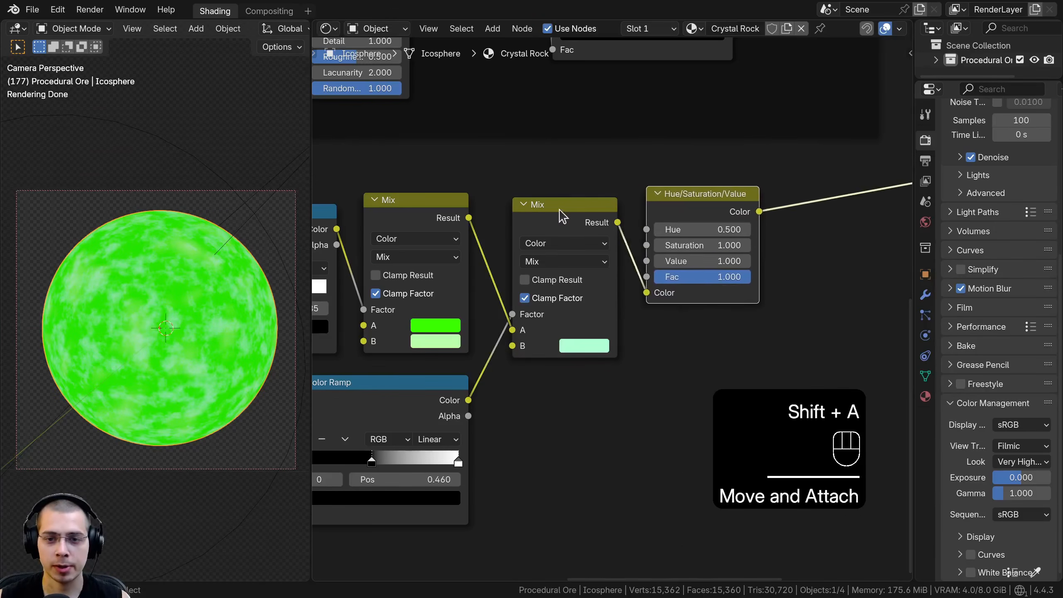
# - Try out different Hue, Saturation and Value settings on the Hue/Saturation/Value node, raising Value to 2.000
pyautogui.click(701, 245)
pyautogui.moveTo(701, 236); pyautogui.dragTo(632, 251)
pyautogui.rightClick(701, 236)
pyautogui.rightClick(701, 251)
pyautogui.moveTo(701, 268); pyautogui.dragTo(795, 268)
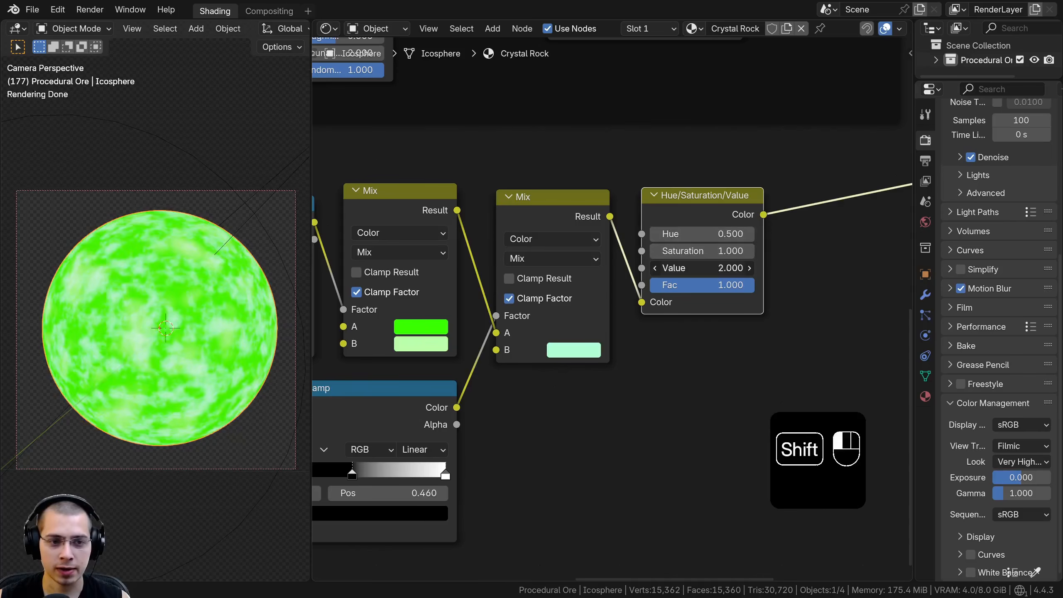
pyautogui.rightClick(701, 268)
# - Move the Hue/Saturation/Value node closer to the second Mix and add a Principled BSDF node after it
pyautogui.moveTo(705, 200); pyautogui.dragTo(691, 201)
pyautogui.press('a')
pyautogui.scroll(-1, 795, 302)
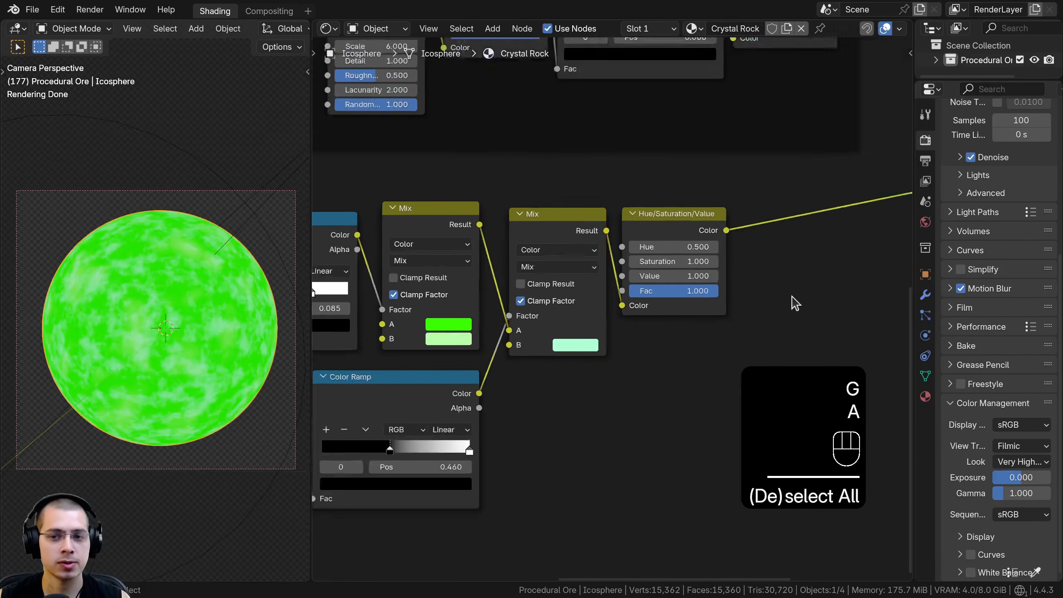
pyautogui.moveTo(796, 224); pyautogui.dragTo(741, 237, button='middle')
pyautogui.scroll(1, 741, 237)
pyautogui.hotkey('shift', 'a')
pyautogui.click(741, 235)
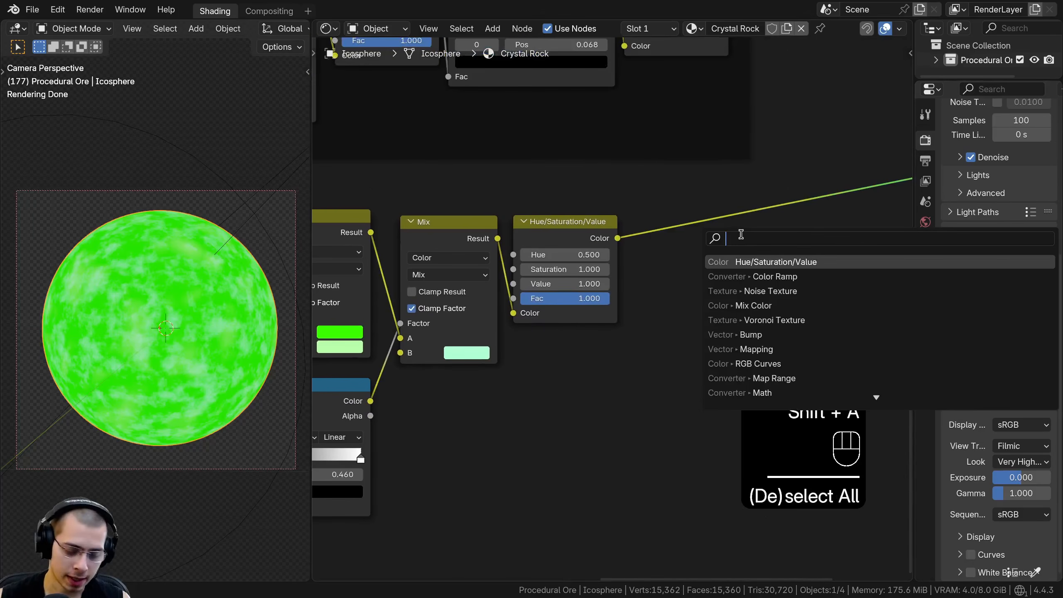
pyautogui.write('pr')
pyautogui.click(762, 262)
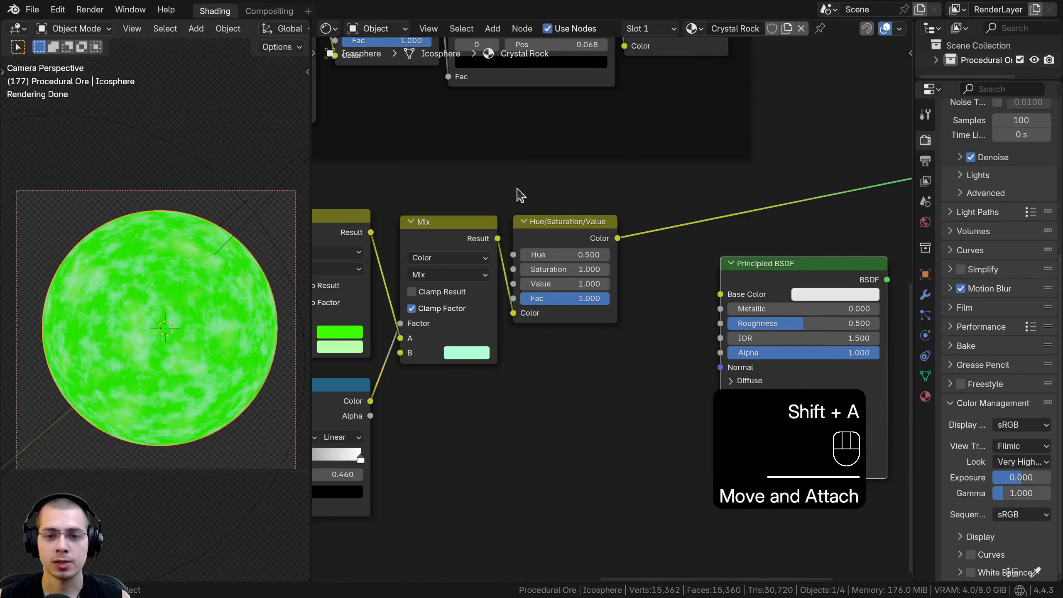
# - Link the Hue/Saturation/Value Color to the Principled BSDF's Base Color and connect the BSDF to the Material Output's Surface
pyautogui.moveTo(780, 277); pyautogui.dragTo(705, 265, button='middle')
pyautogui.scroll(-3, 703, 265)
pyautogui.scroll(1, 225, 296)
pyautogui.scroll(2, 620, 264)
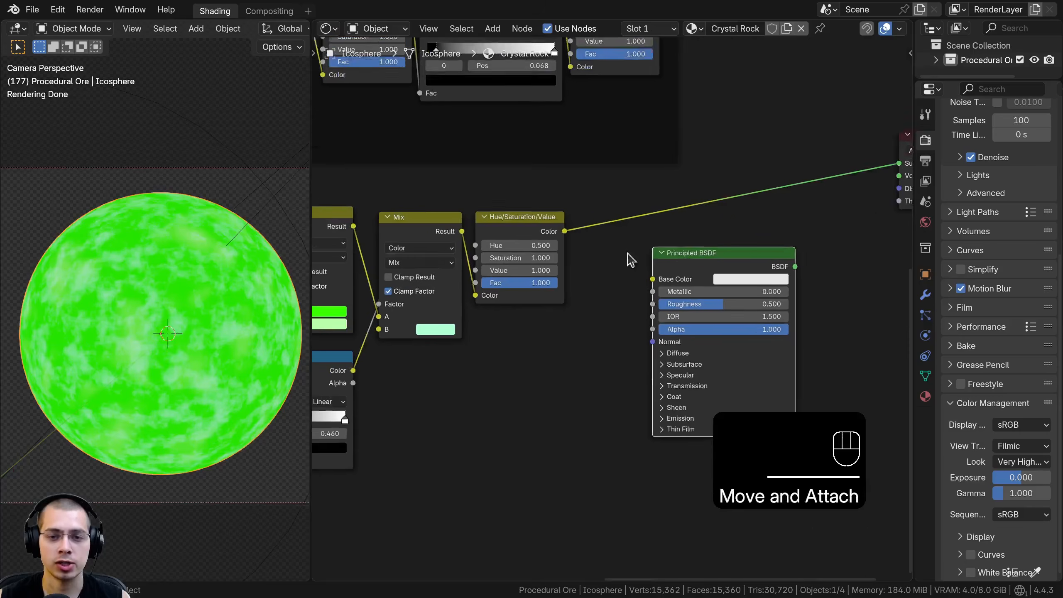
pyautogui.moveTo(560, 225); pyautogui.dragTo(657, 236)
pyautogui.keyDown('ctrl'); pyautogui.keyDown('shift'); pyautogui.click(711, 252); pyautogui.keyUp('shift'); pyautogui.keyUp('ctrl')
# - Set the Principled BSDF's Metallic to 0.7 and Roughness to 0.08
pyautogui.scroll(2, 572, 397)
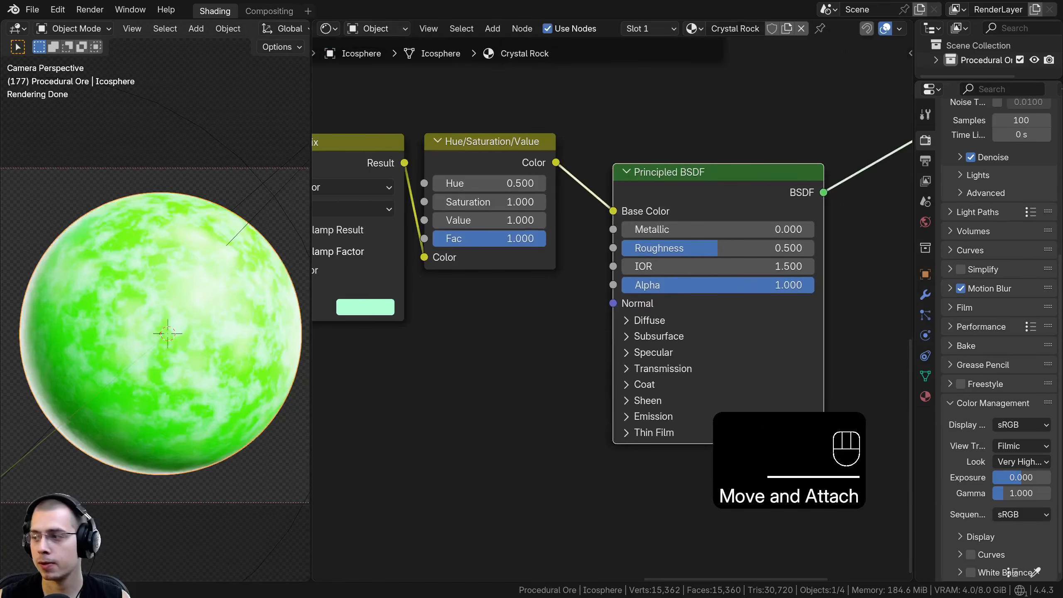
pyautogui.click(716, 231)
pyautogui.write('.')
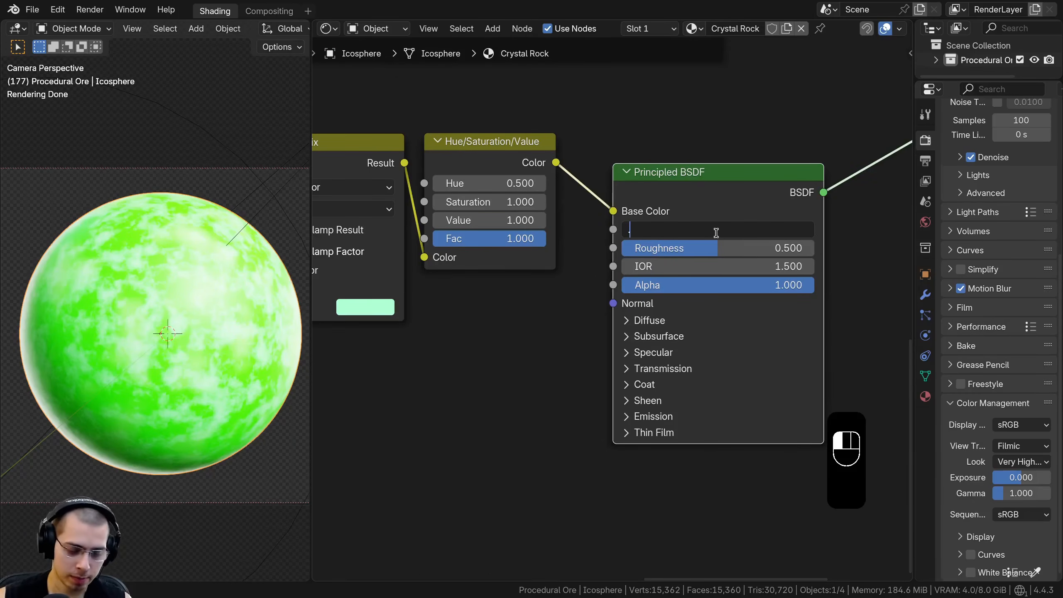
pyautogui.write('7')
pyautogui.press('Return')
pyautogui.scroll(1, 711, 254)
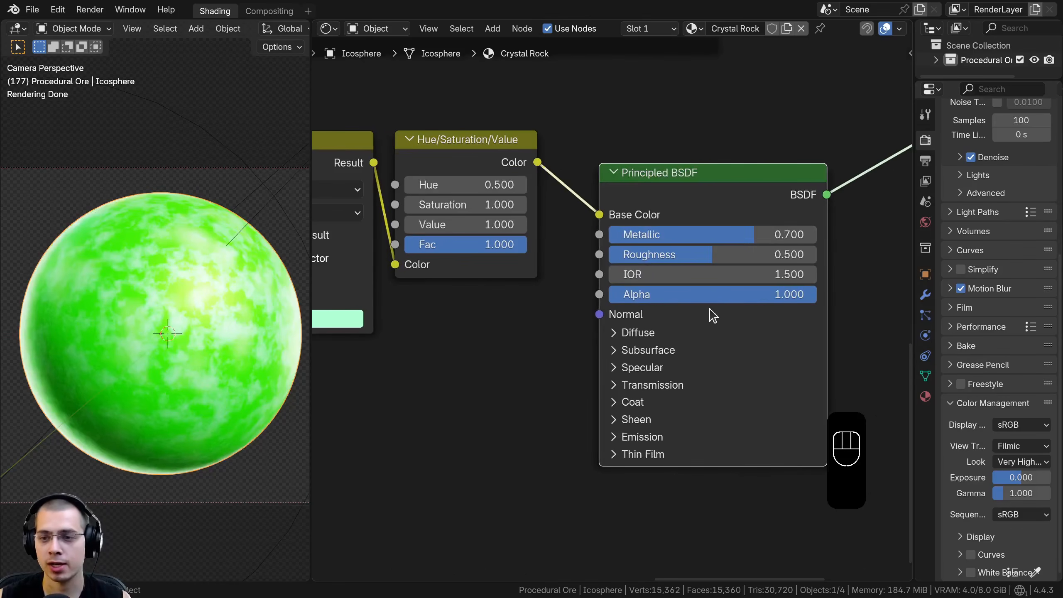
pyautogui.scroll(1, 718, 316)
pyautogui.click(677, 259)
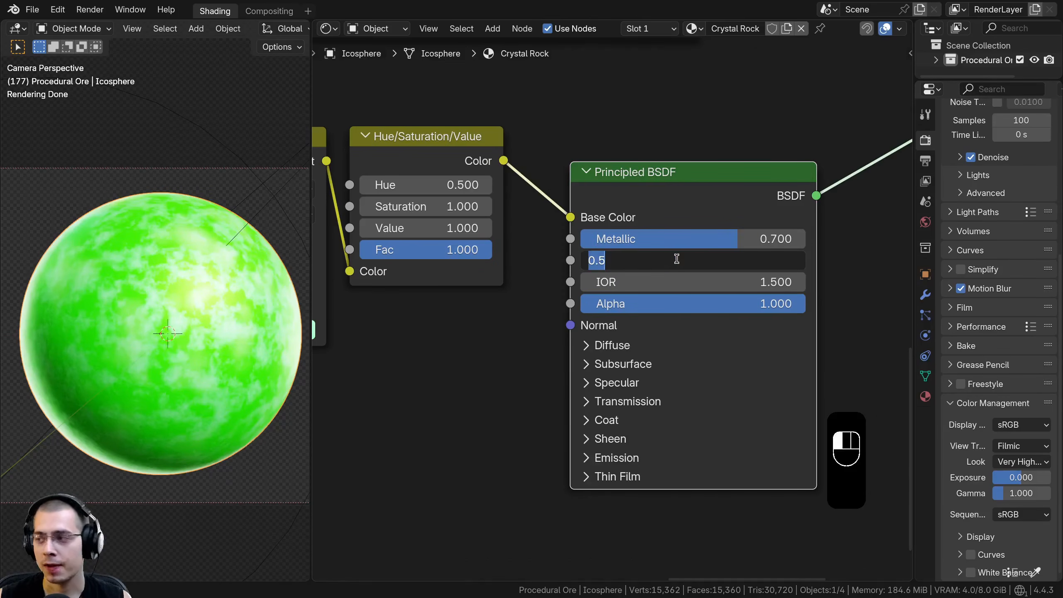
pyautogui.write('.08')
pyautogui.press('Return')
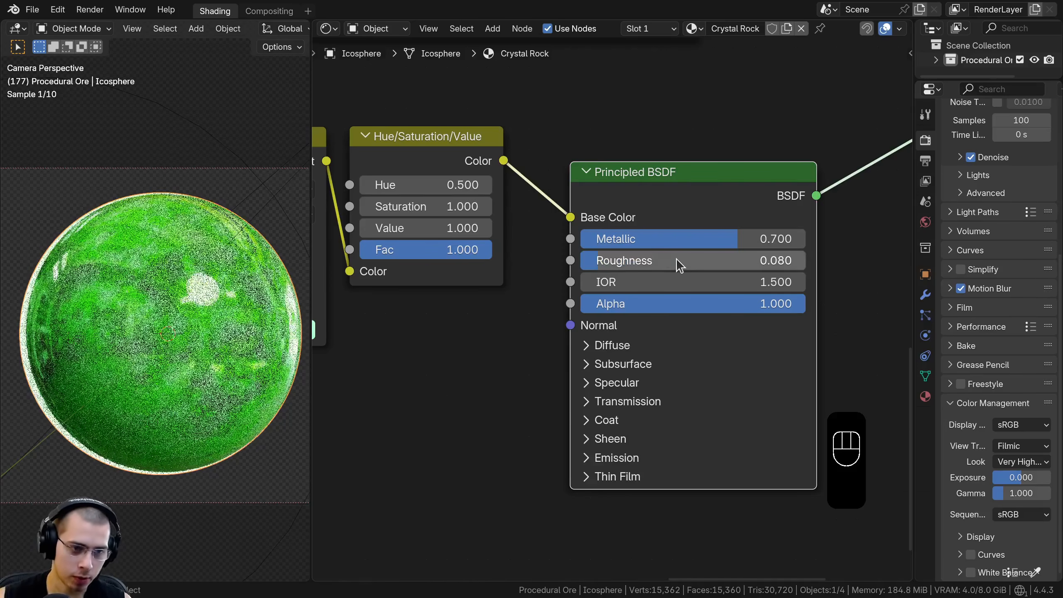
pyautogui.keyDown('shift'); pyautogui.moveTo(129, 233); pyautogui.dragTo(122, 235, button='middle'); pyautogui.keyUp('shift')
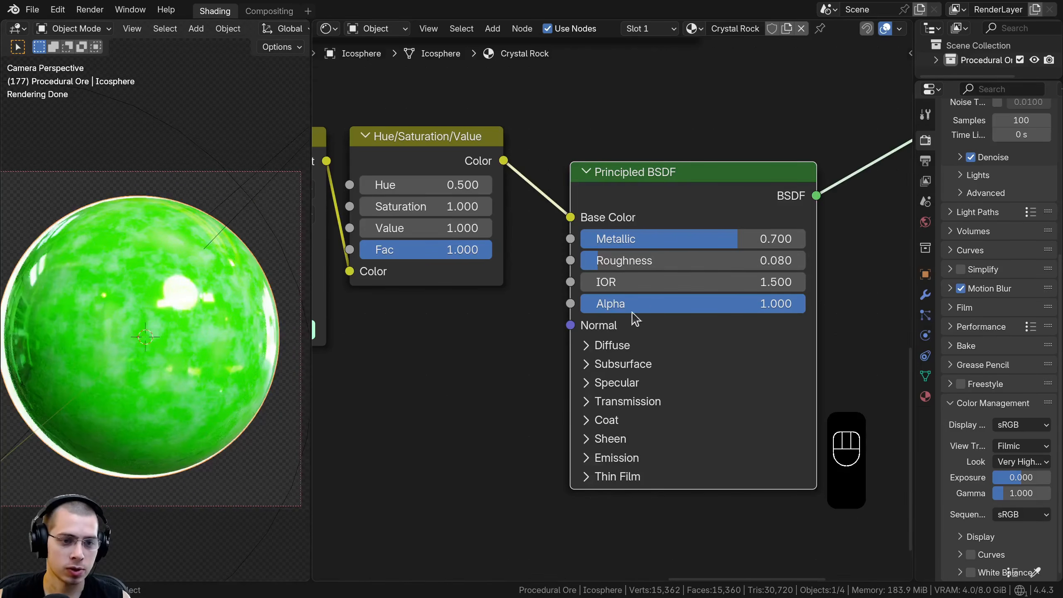
# - Open the node search for adding another node beside the noise Color Ramp
pyautogui.scroll(-1, 677, 331)
pyautogui.scroll(-3, 482, 379)
pyautogui.moveTo(482, 378); pyautogui.dragTo(689, 264, button='middle')
pyautogui.scroll(1, 62, 215)
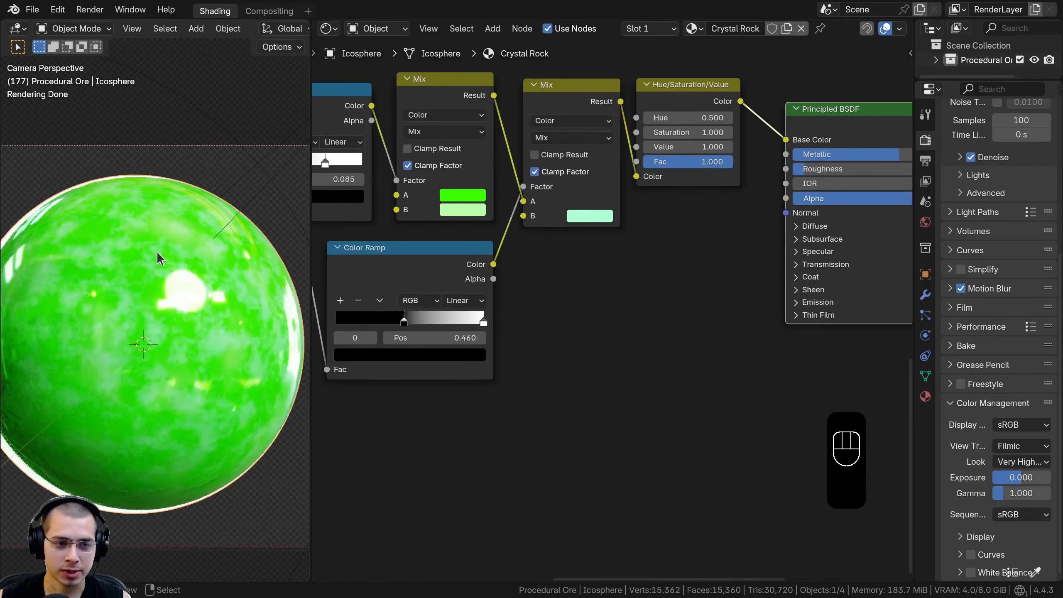
pyautogui.scroll(-1, 186, 266)
pyautogui.moveTo(419, 288)
pyautogui.mouseDown(button='middle')
pyautogui.moveTo(395, 303)
pyautogui.moveTo(417, 291)
pyautogui.mouseUp(button='middle')
pyautogui.hotkey('shift', 'a')
pyautogui.click(535, 247)
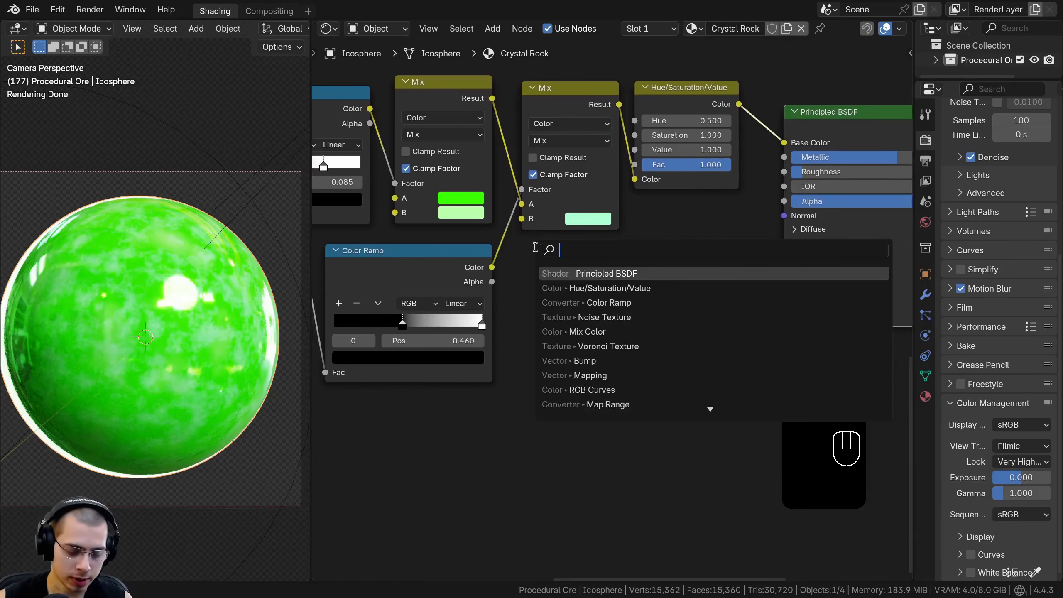
# - Add a Bump node beneath the Hue/Saturation/Value node in the Crystal Rock material
pyautogui.write('bum')
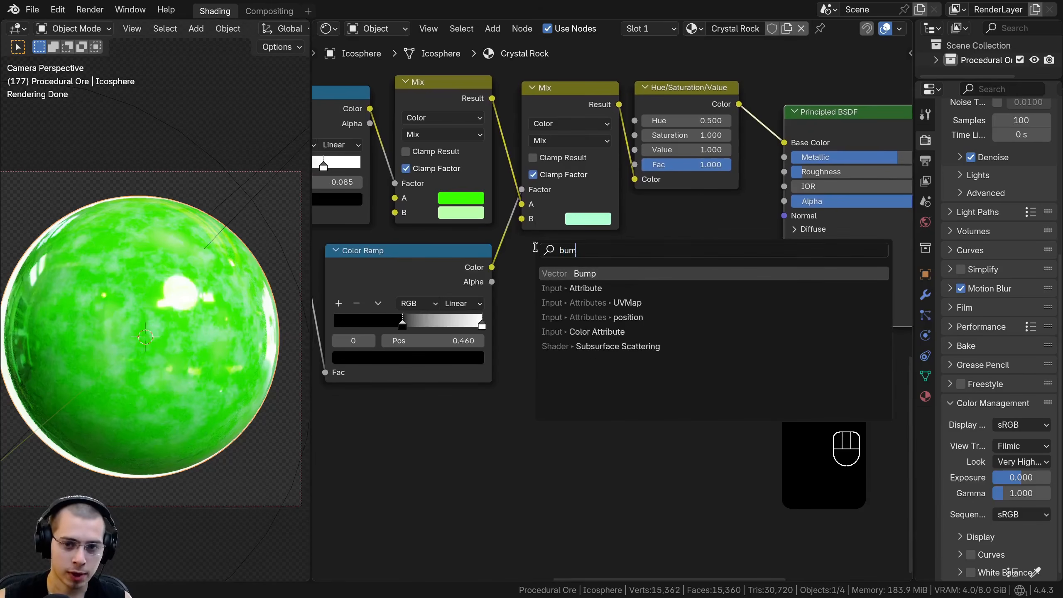
pyautogui.click(573, 273)
pyautogui.scroll(2, 607, 312)
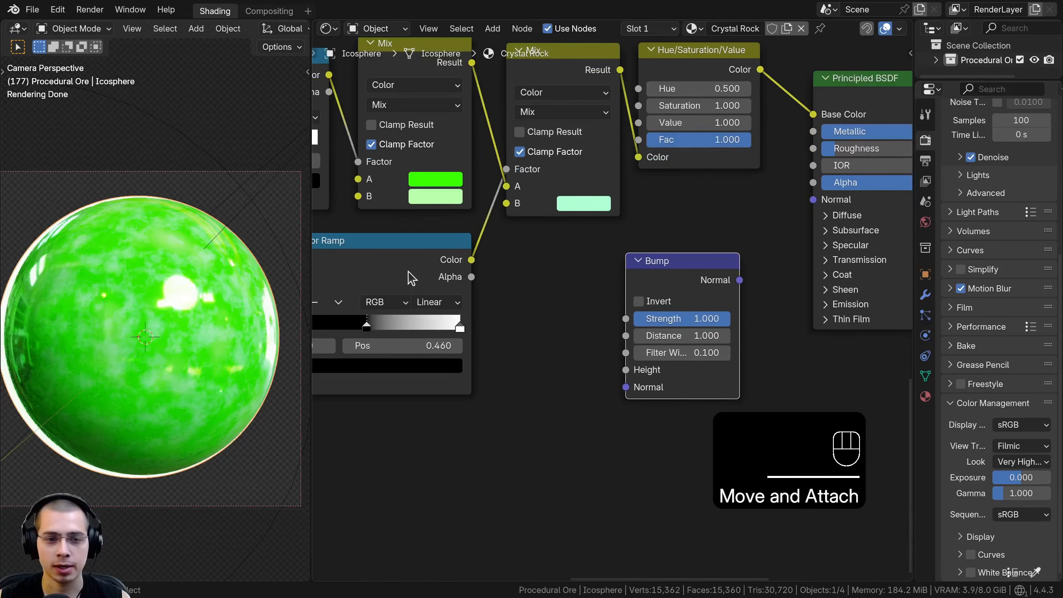
pyautogui.moveTo(389, 273); pyautogui.dragTo(468, 266, button='middle')
# - Link the lower Color Ramp's Color to the Bump's Height, and the Bump's Normal to the Principled BSDF's Normal
pyautogui.click(549, 248)
pyautogui.moveTo(554, 247); pyautogui.dragTo(704, 359)
pyautogui.moveTo(693, 300); pyautogui.dragTo(621, 300, button='middle')
pyautogui.moveTo(666, 256); pyautogui.dragTo(624, 256)
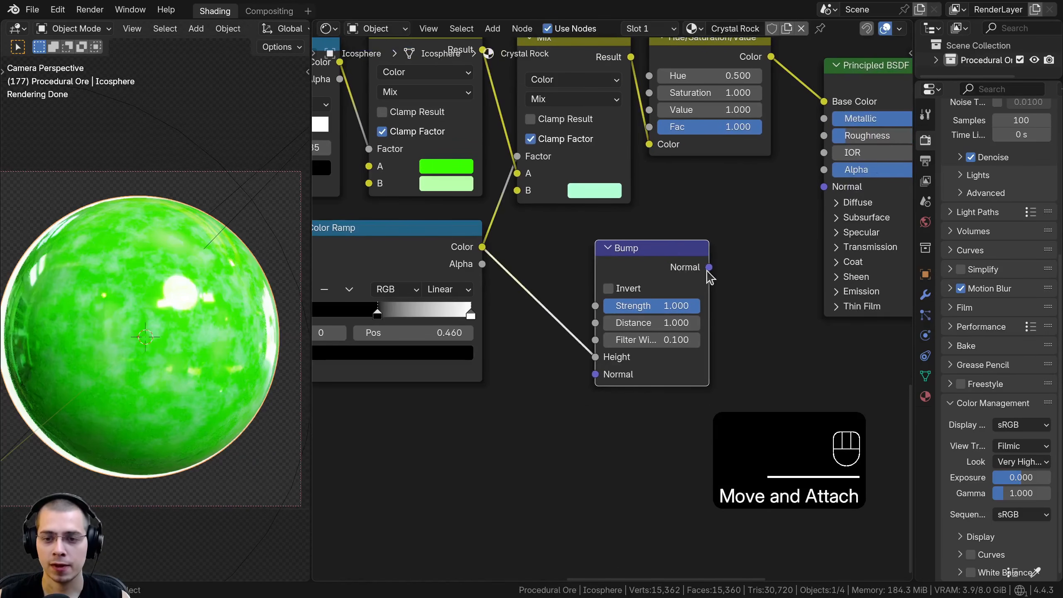
pyautogui.moveTo(709, 268); pyautogui.dragTo(824, 187)
# - Set the Bump node's Distance to 0.005 and check the bumps on the sphere up close
pyautogui.scroll(5, 131, 246)
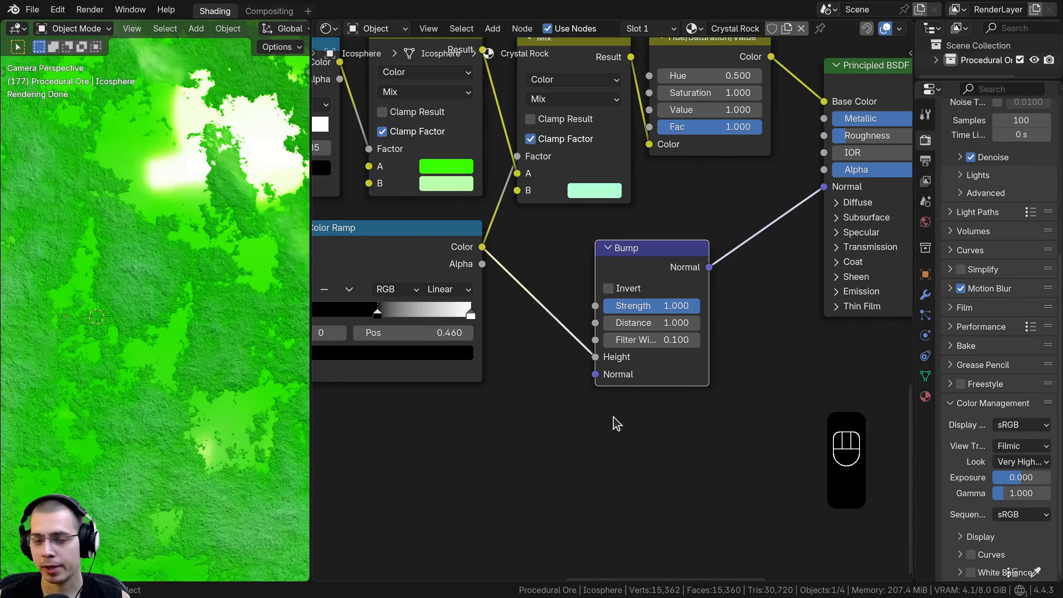
pyautogui.click(647, 321)
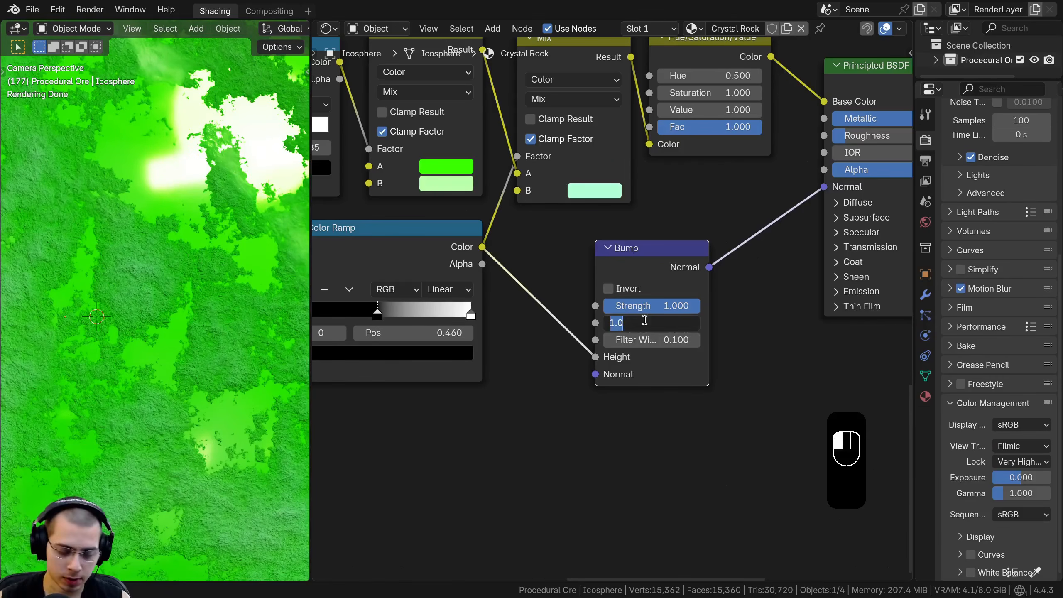
pyautogui.write('.005')
pyautogui.press('Return')
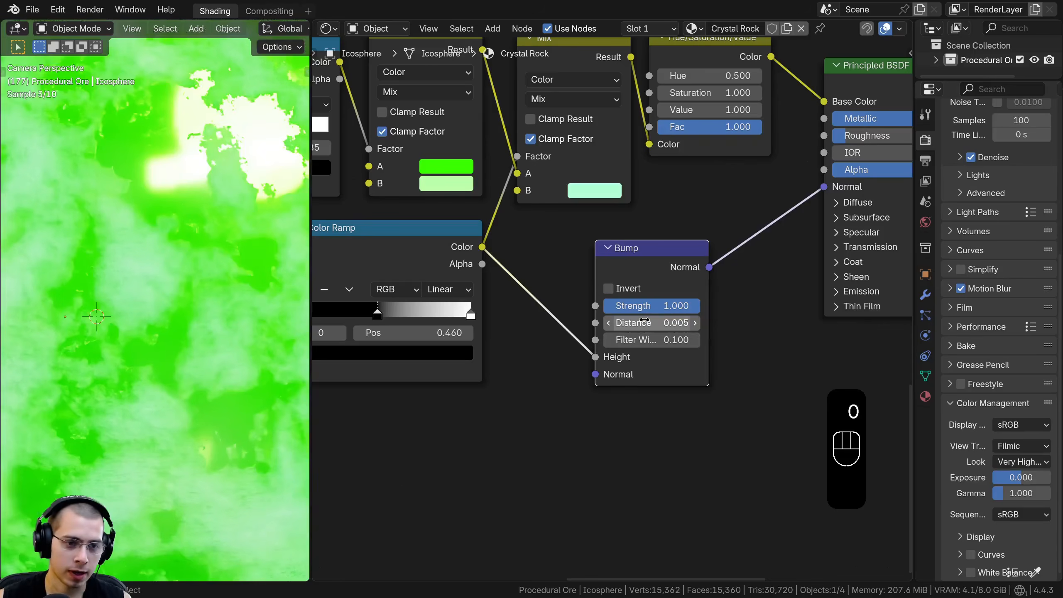
pyautogui.scroll(-2, 126, 231)
pyautogui.keyDown('shift'); pyautogui.moveTo(67, 268); pyautogui.dragTo(101, 258, button='middle'); pyautogui.keyUp('shift')
pyautogui.scroll(-2, 115, 335)
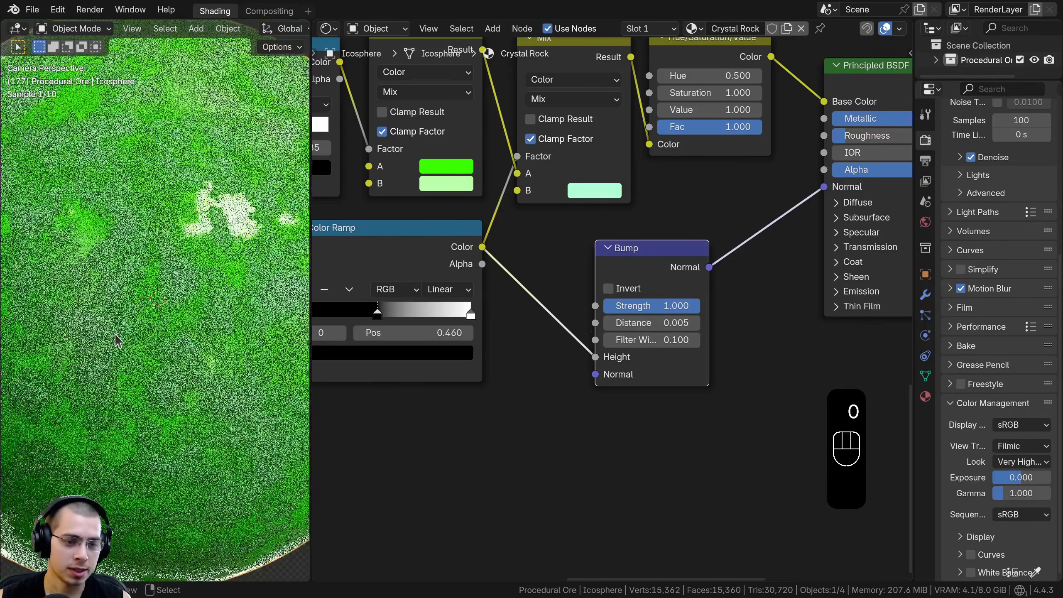
pyautogui.scroll(-5, 688, 281)
# - Duplicate the Bump node below the original and link the copy's Normal output to the original's Normal input
pyautogui.moveTo(654, 270); pyautogui.dragTo(717, 259)
pyautogui.scroll(2, 718, 259)
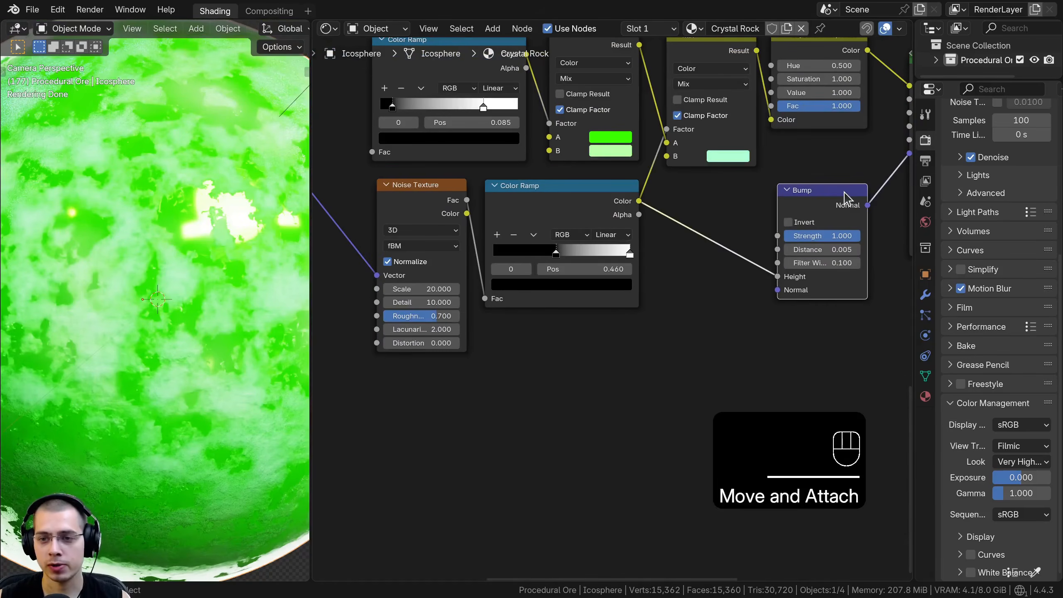
pyautogui.hotkey('shift', 'd')
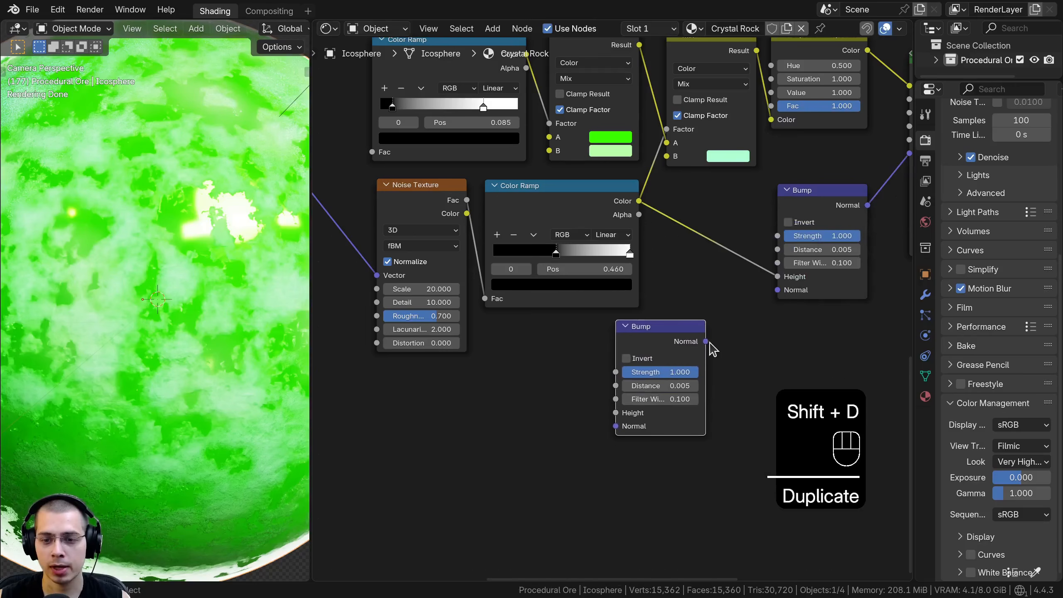
pyautogui.moveTo(706, 341); pyautogui.dragTo(778, 289)
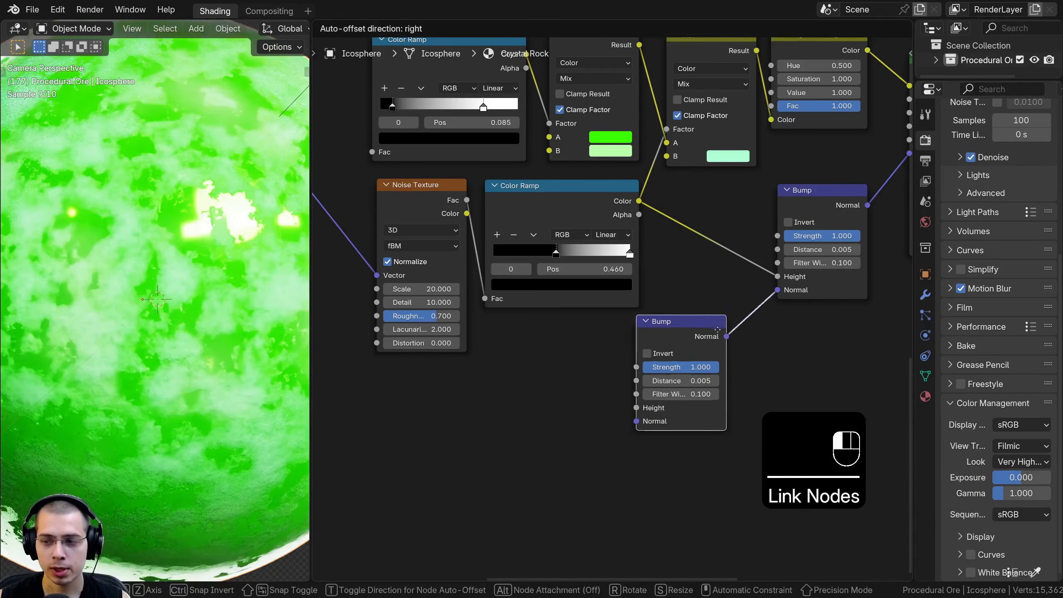
pyautogui.moveTo(653, 327); pyautogui.dragTo(704, 316)
pyautogui.scroll(-2, 674, 190)
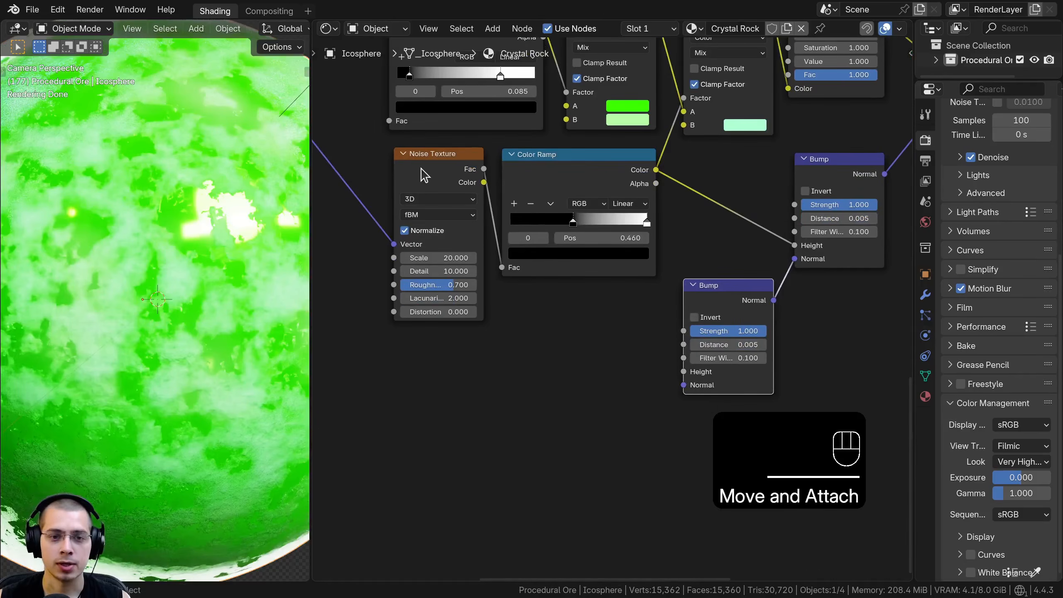
# - Duplicate the lower Noise Texture with its vector link kept, and connect the copy's Fac to the second Bump's Height
pyautogui.click(474, 201)
pyautogui.moveTo(487, 186); pyautogui.dragTo(512, 177, button='middle')
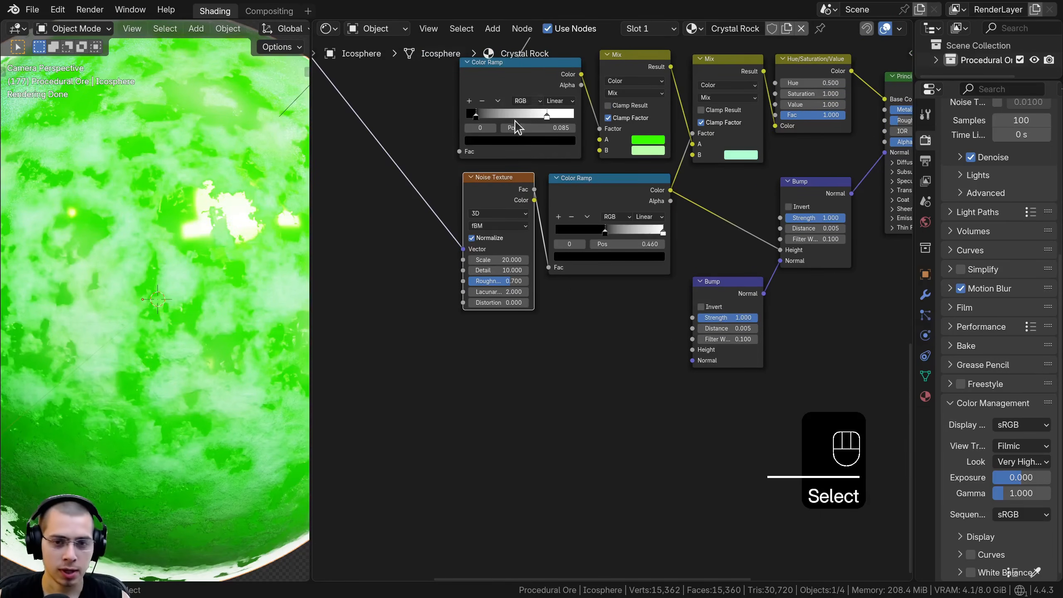
pyautogui.hotkey('ctrl', 'shift', 'd')
pyautogui.click(524, 356)
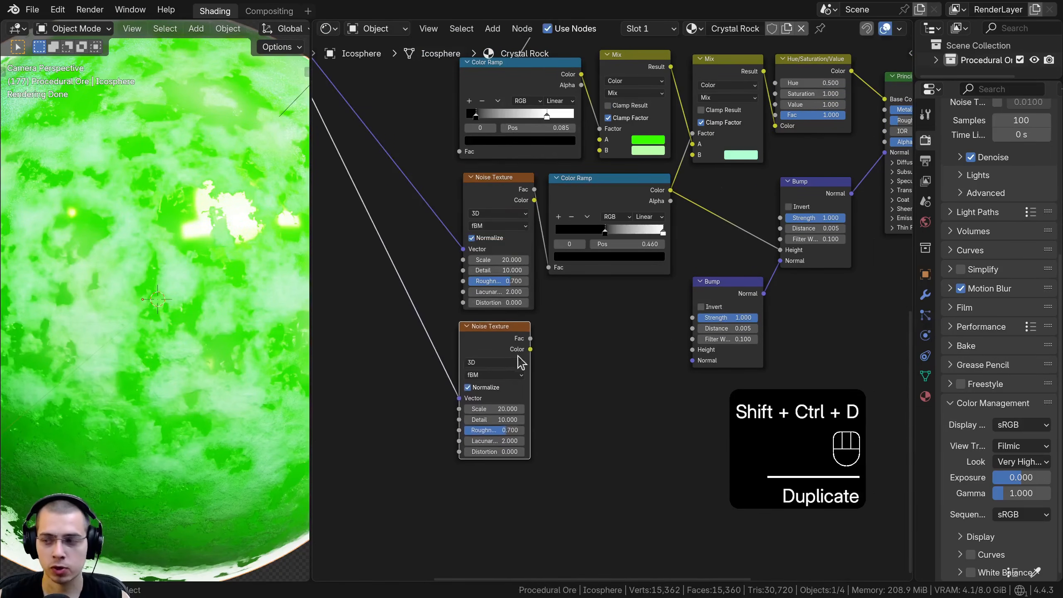
pyautogui.scroll(2, 546, 270)
pyautogui.moveTo(570, 297); pyautogui.dragTo(774, 310)
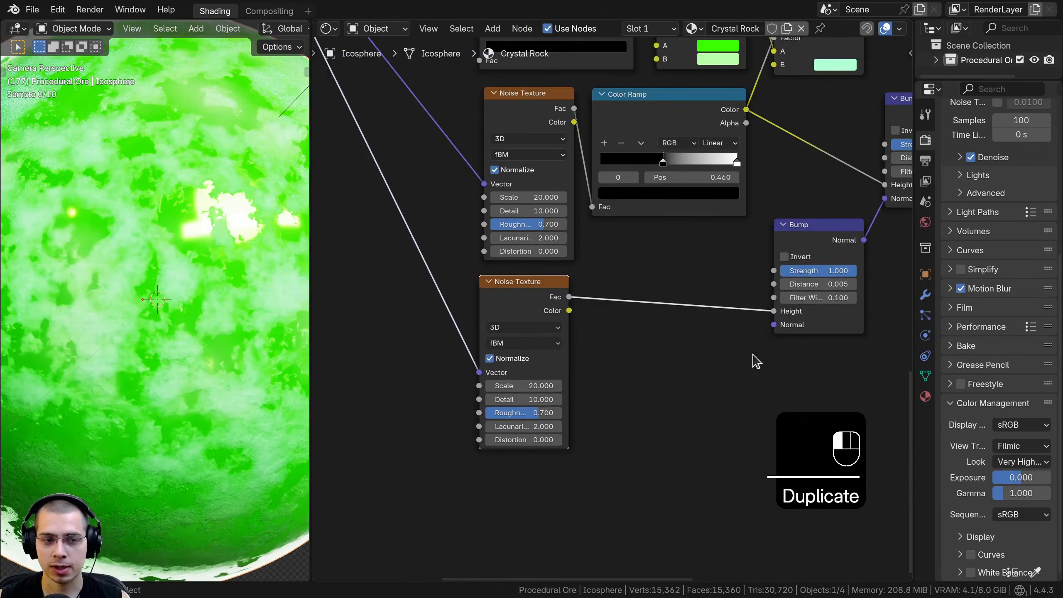
# - Set the duplicated Noise Texture's Scale to 100 and Roughness to 0.55
pyautogui.scroll(2, 523, 268)
pyautogui.moveTo(524, 266); pyautogui.dragTo(532, 260)
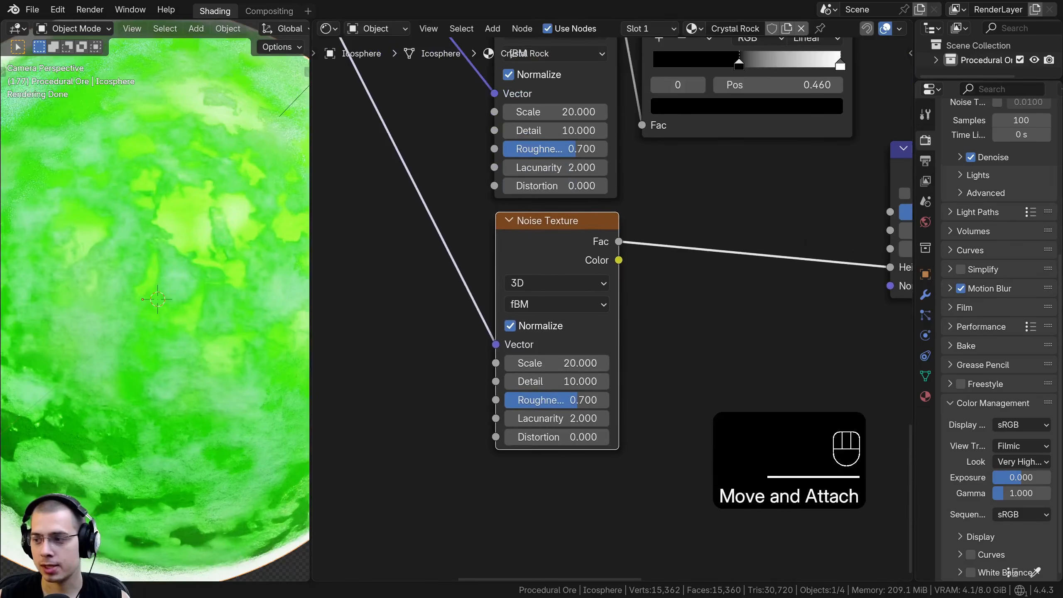
pyautogui.doubleClick(521, 362)
pyautogui.write('10')
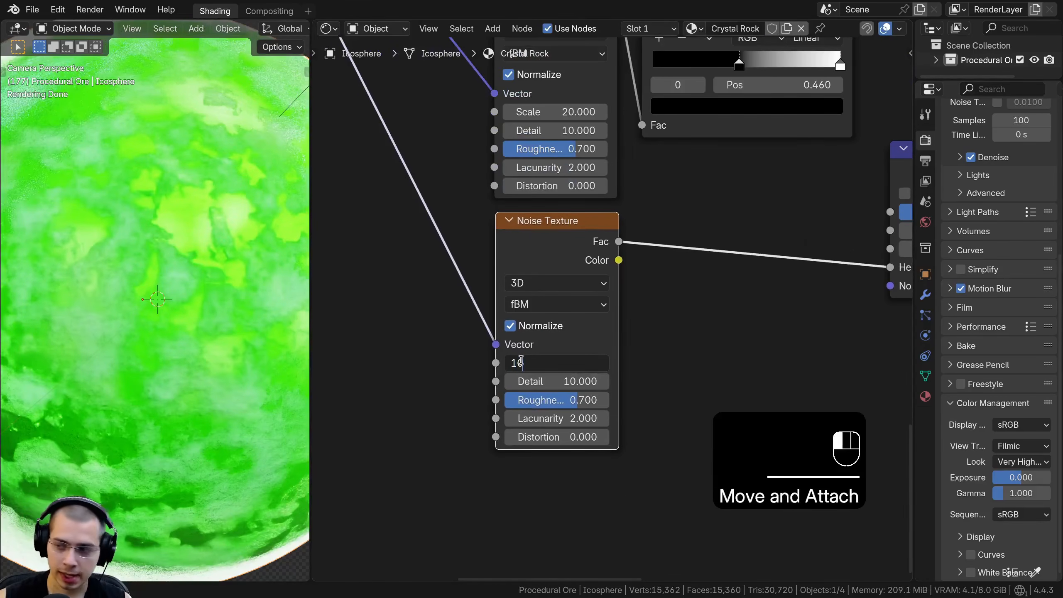
pyautogui.write('0')
pyautogui.press('Return')
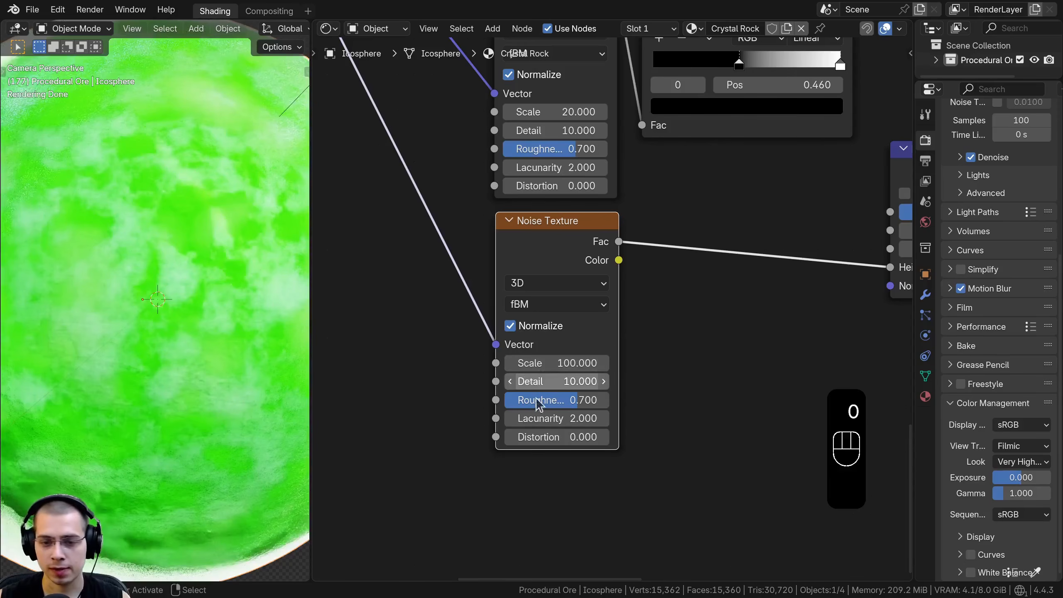
pyautogui.doubleClick(557, 398)
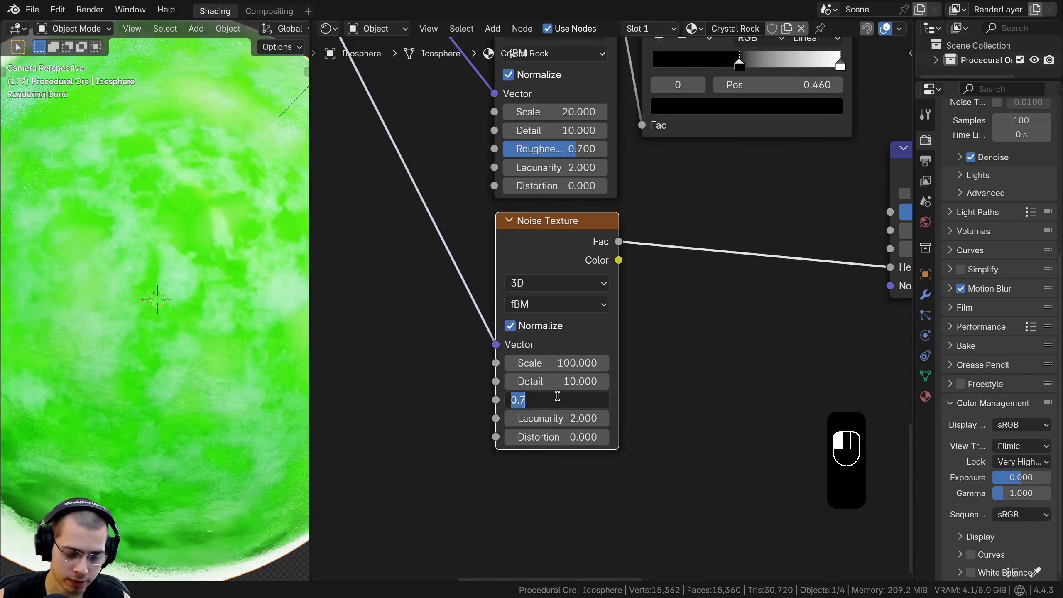
pyautogui.write('.55')
pyautogui.press('Return')
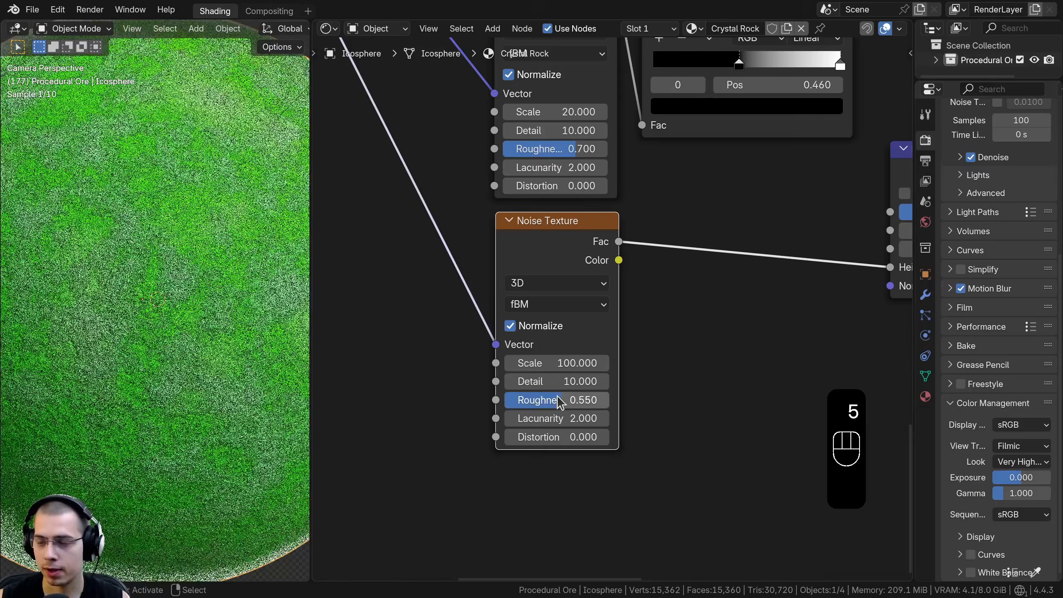
# - Set the second Bump node's Distance to 0.001 and inspect the sphere's fine surface detail up close
pyautogui.scroll(-2, 576, 340)
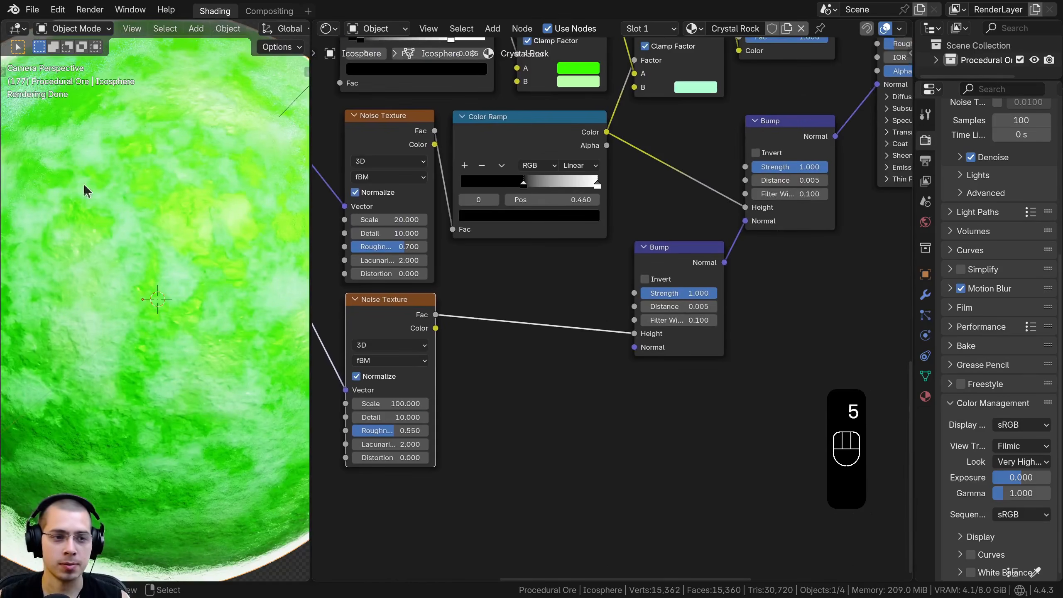
pyautogui.scroll(-3, 252, 290)
pyautogui.scroll(2, 402, 306)
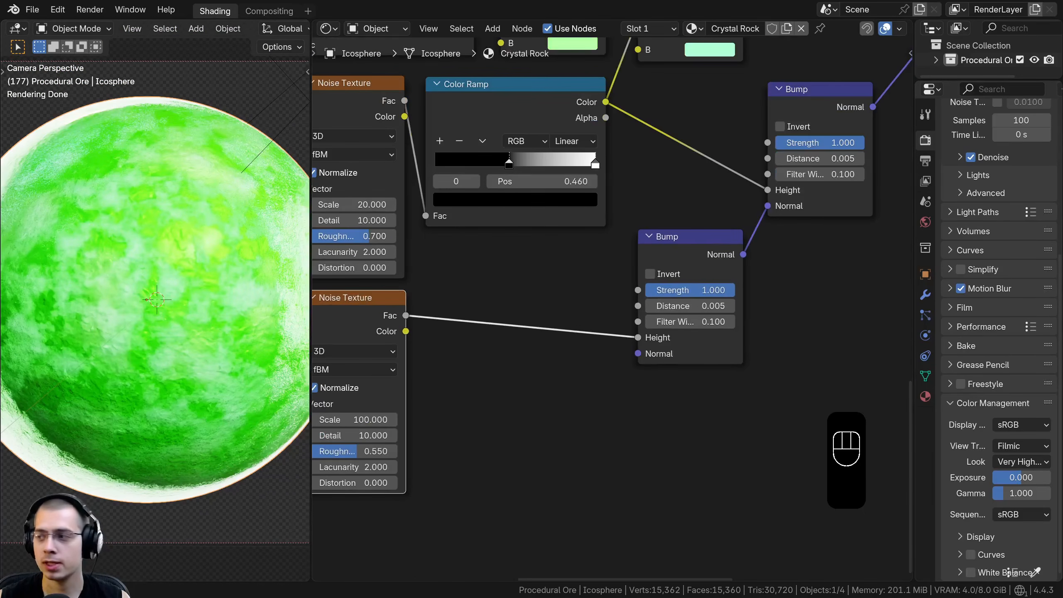
pyautogui.scroll(2, 614, 309)
pyautogui.click(726, 292)
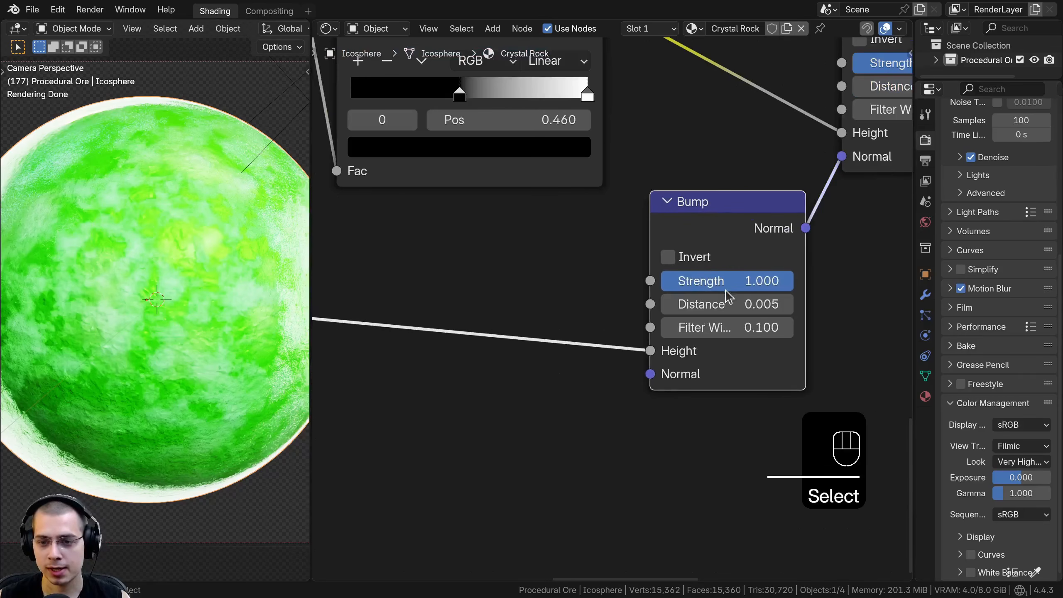
pyautogui.click(728, 298)
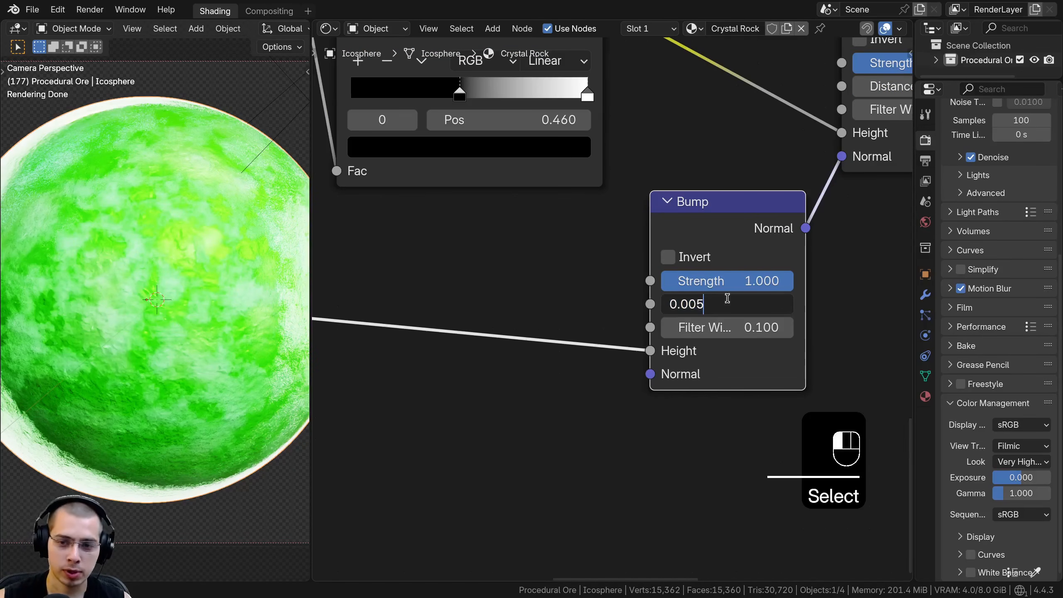
pyautogui.write('1')
pyautogui.press('Return')
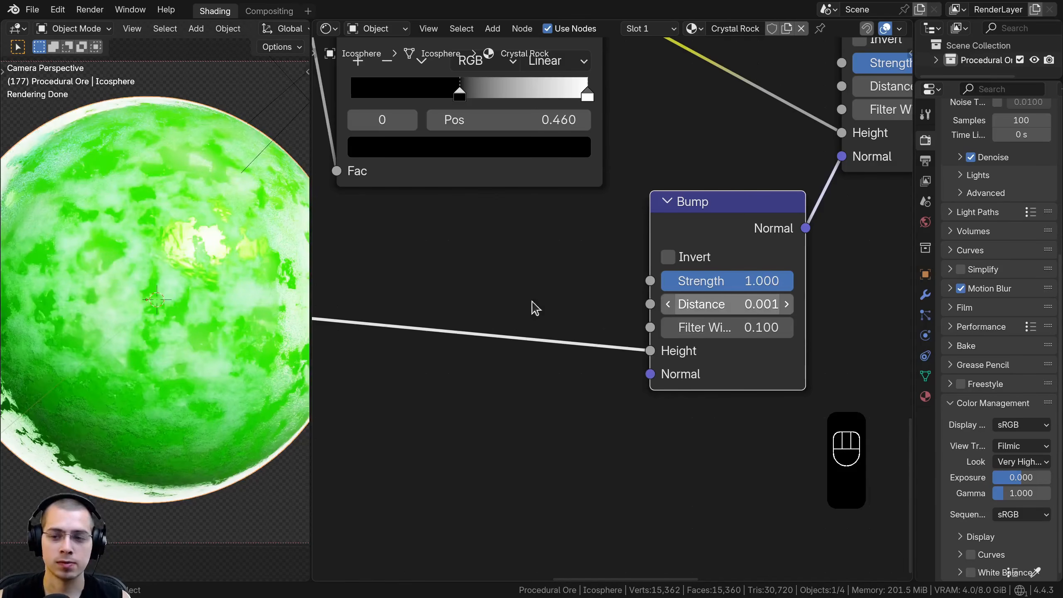
pyautogui.keyDown('shift'); pyautogui.moveTo(162, 272); pyautogui.dragTo(130, 348, button='middle'); pyautogui.keyUp('shift')
pyautogui.scroll(6, 153, 293)
pyautogui.scroll(4, 139, 255)
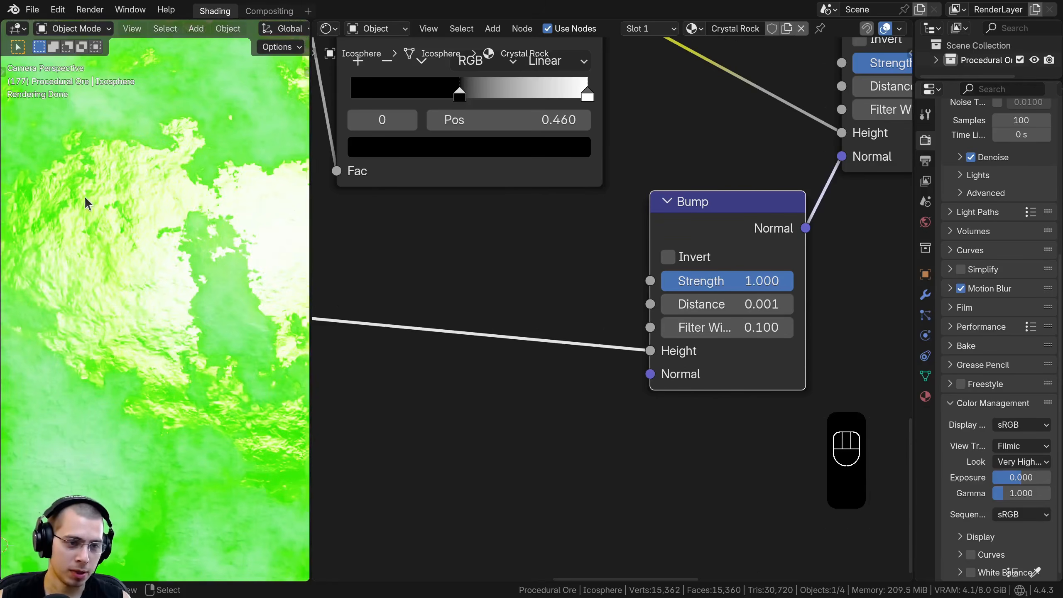
pyautogui.scroll(-8, 137, 262)
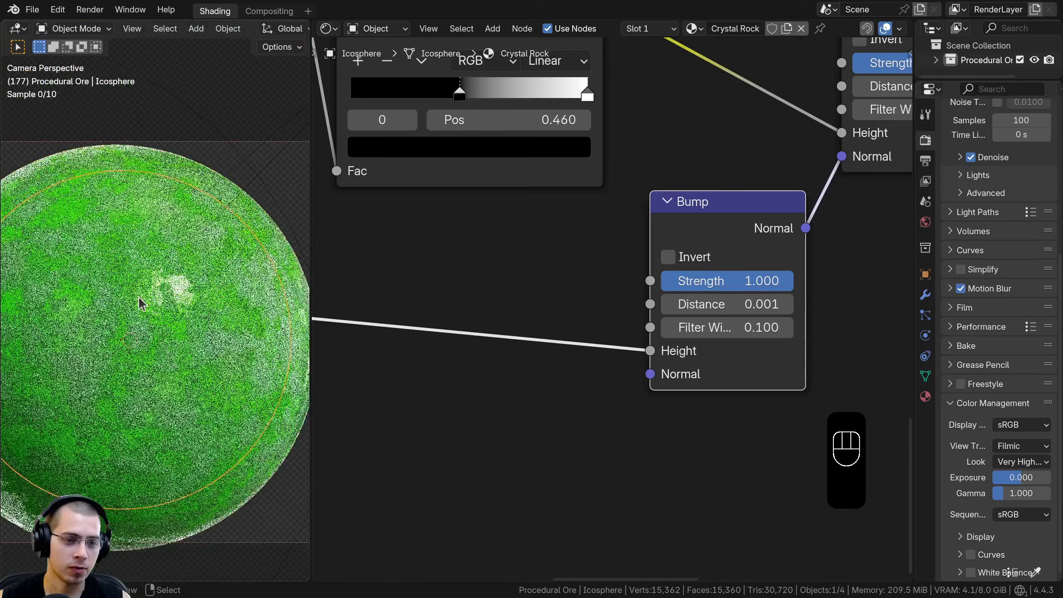
# - Join all the green crystal shading nodes, including their Principled BSDF, into one frame below the Crystal Texture Mask frame
pyautogui.scroll(-6, 719, 285)
pyautogui.press('a')
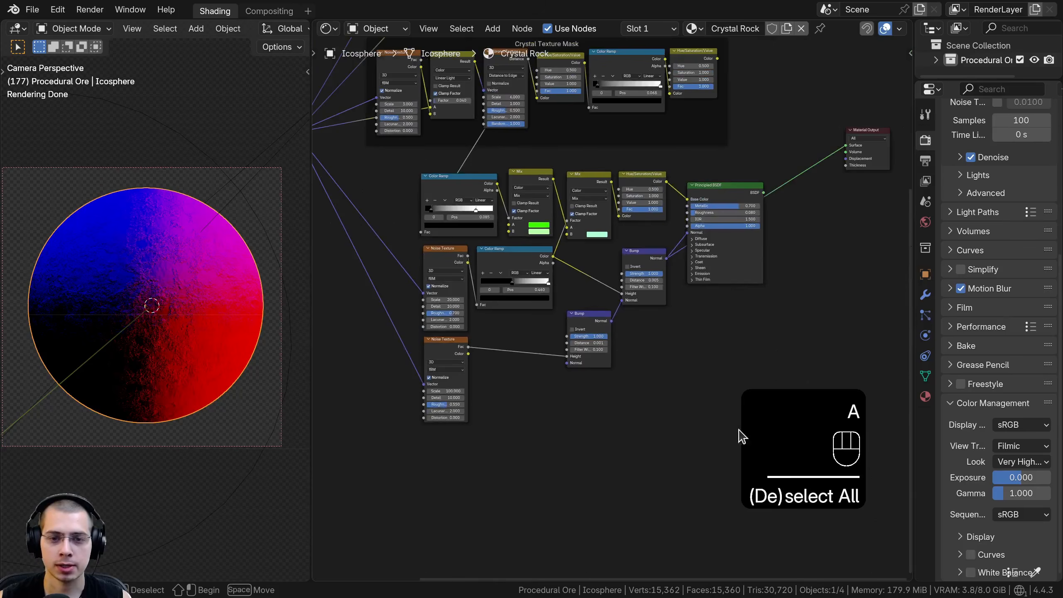
pyautogui.moveTo(778, 467); pyautogui.dragTo(399, 176)
pyautogui.press('g')
pyautogui.hotkey('ctrl', 'j')
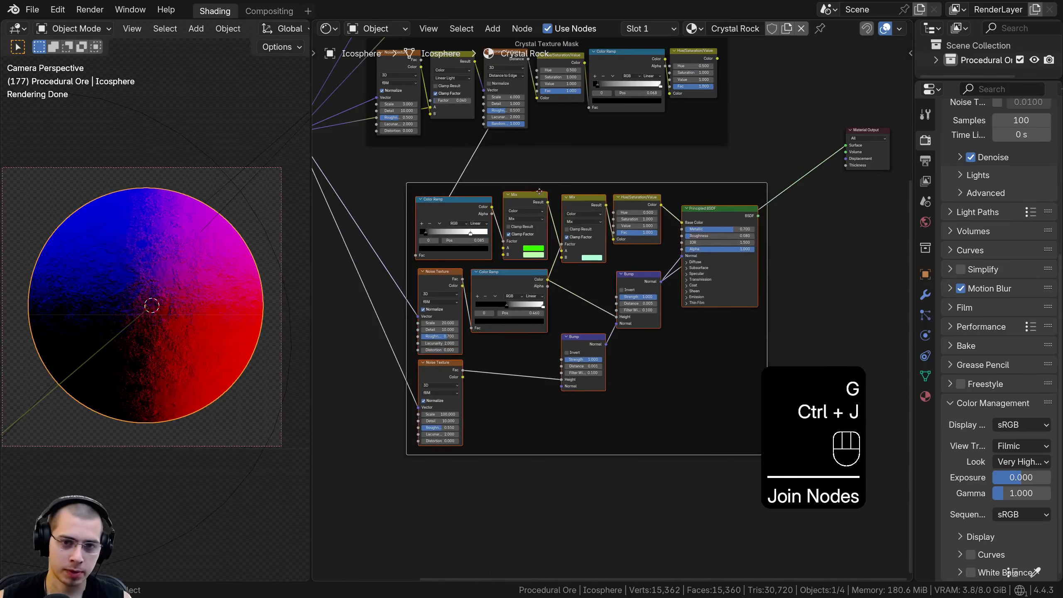
# - Label the new frame "Crystal" and deselect everything
pyautogui.click(539, 189)
pyautogui.press('F2')
pyautogui.write('C')
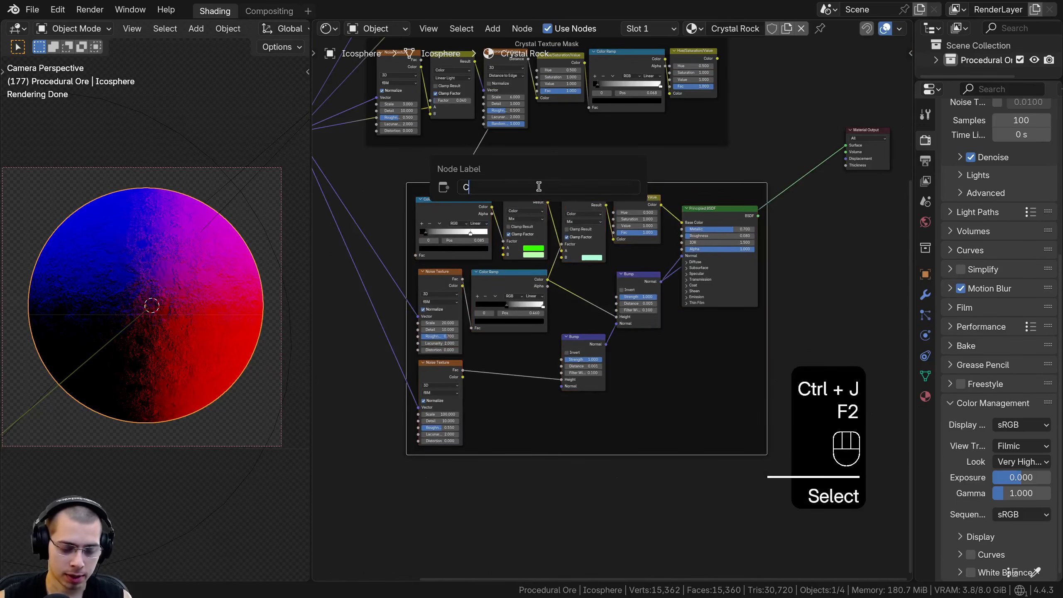
pyautogui.write('rystal')
pyautogui.press('Return')
pyautogui.press('a')
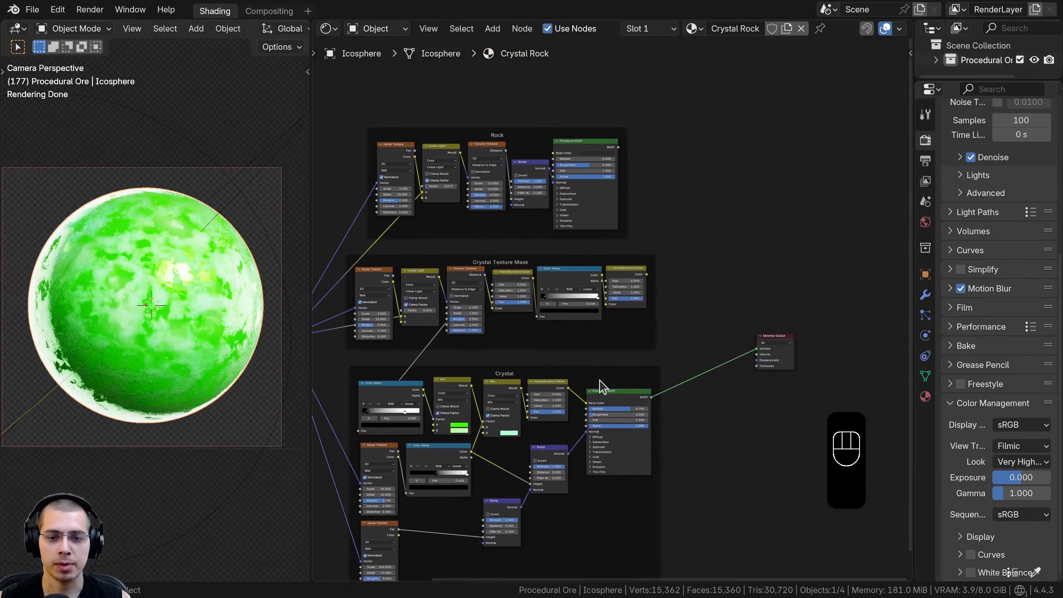
# - Move the Material Output node farther right of the framed node groups to make room for another node
pyautogui.moveTo(599, 381); pyautogui.dragTo(567, 377, button='middle')
pyautogui.moveTo(737, 311); pyautogui.dragTo(692, 371)
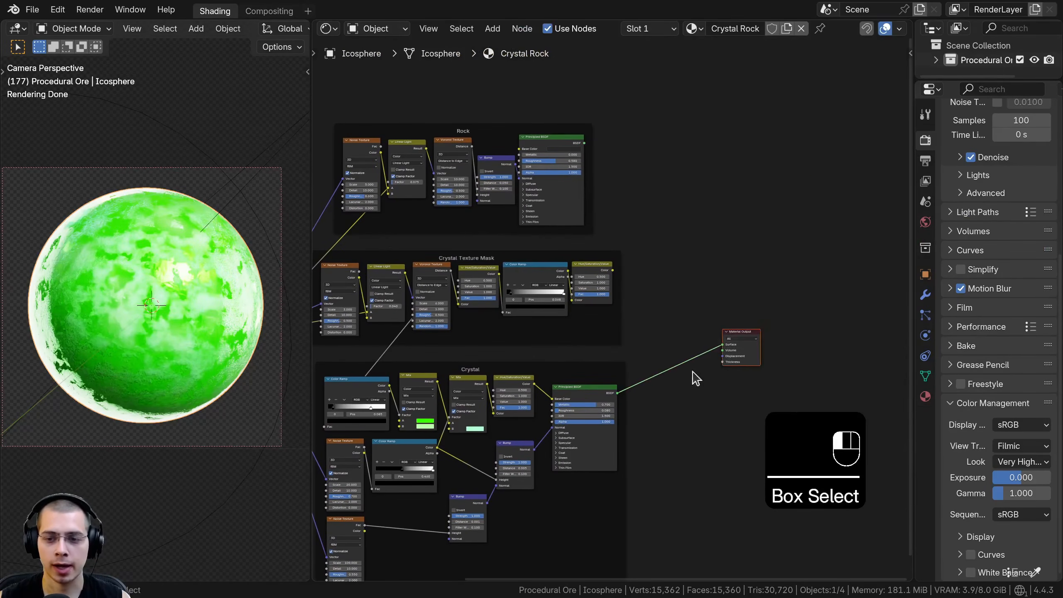
pyautogui.press('g')
pyautogui.click(739, 347)
# - Add a Mix Shader before the Material Output and link the Rock frame's Principled BSDF to its first Shader input
pyautogui.scroll(1, 616, 227)
pyautogui.moveTo(616, 227); pyautogui.dragTo(607, 223, button='middle')
pyautogui.hotkey('shift', 'a')
pyautogui.write('mix')
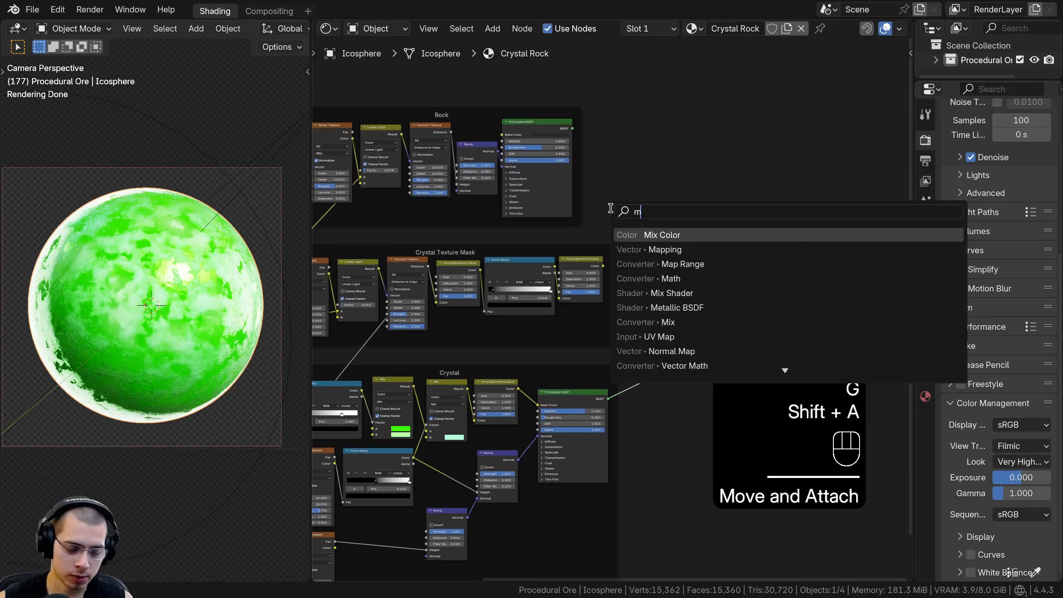
pyautogui.press('Down')
pyautogui.press('Down')
pyautogui.press('Return')
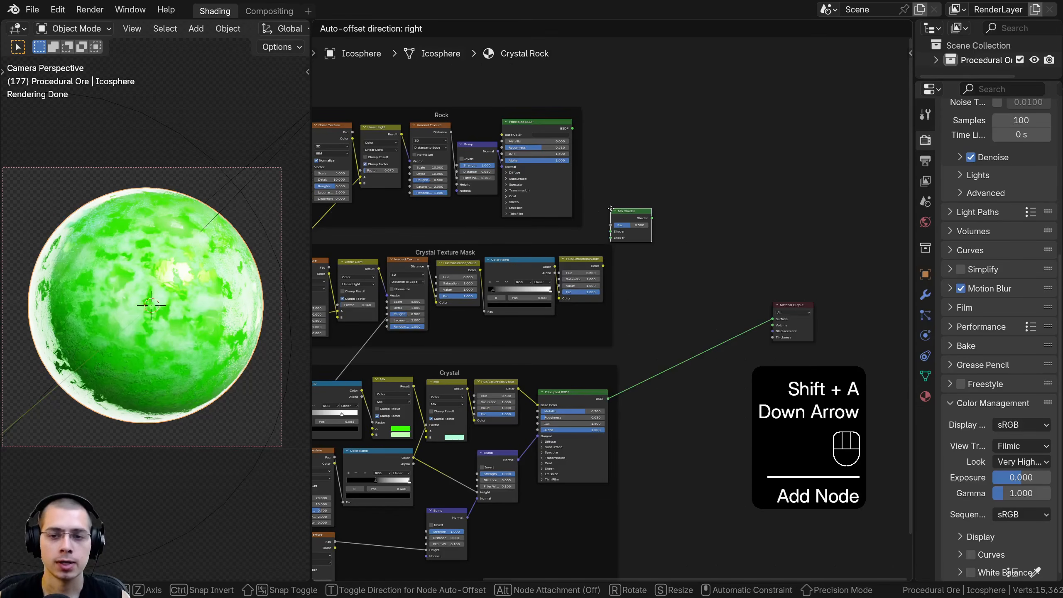
pyautogui.click(692, 256)
pyautogui.scroll(2, 693, 256)
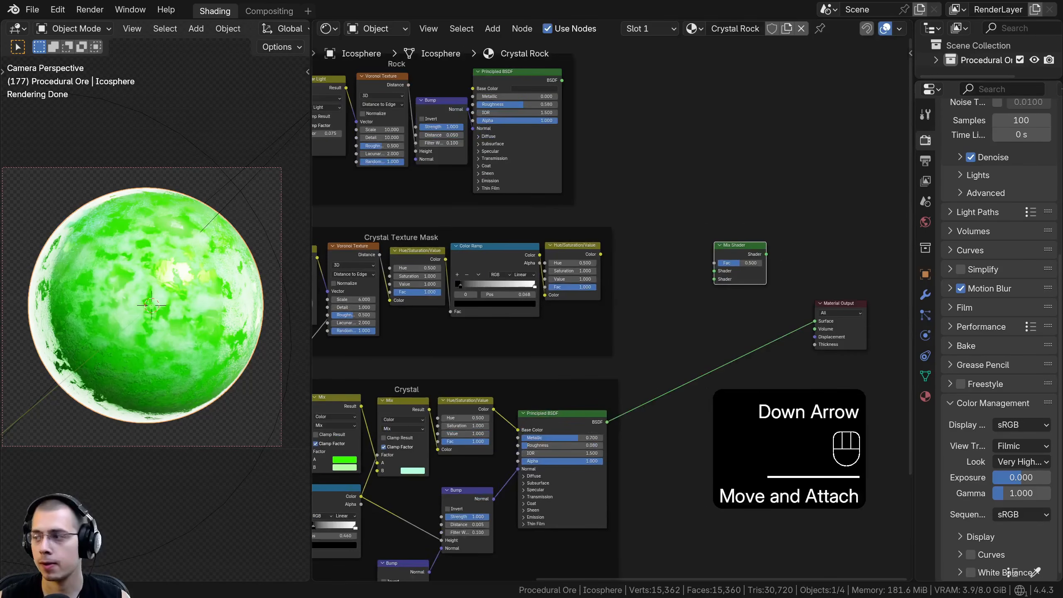
pyautogui.moveTo(555, 98); pyautogui.dragTo(707, 289)
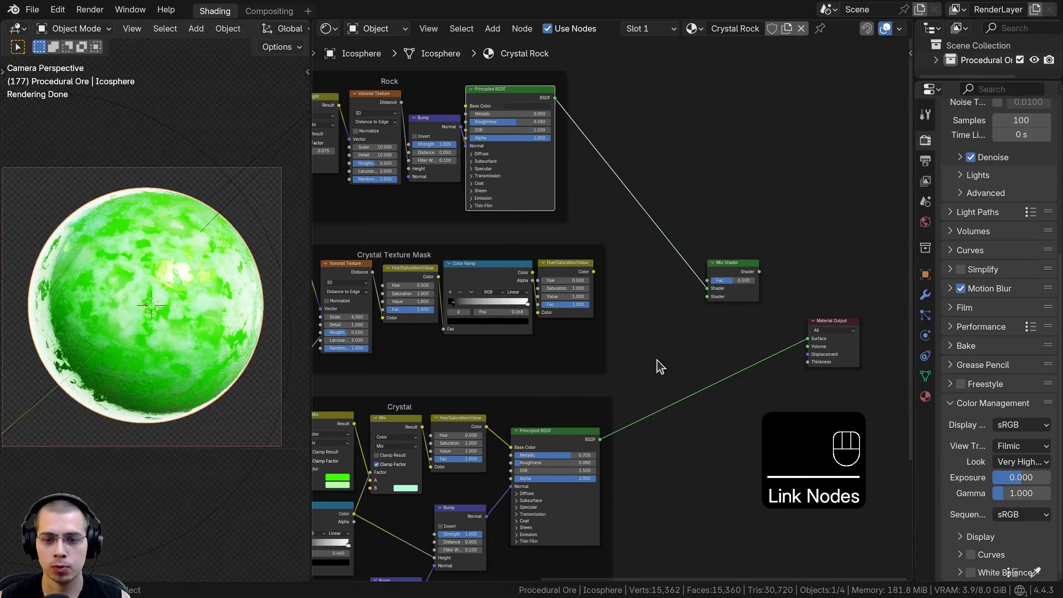
# - Link the Crystal frame's Principled BSDF to the Mix Shader's second Shader input, feed the mix into the Material Output and align the output beside it
pyautogui.keyDown('shift'); pyautogui.scroll(-2, 609, 389); pyautogui.keyUp('shift')
pyautogui.moveTo(601, 395); pyautogui.dragTo(750, 195)
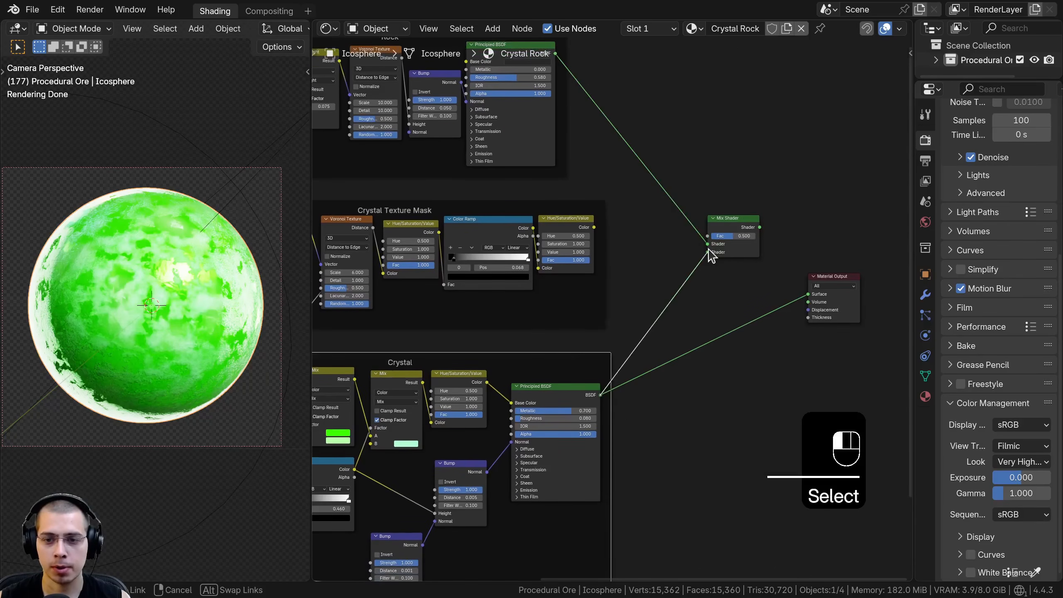
pyautogui.moveTo(708, 250); pyautogui.dragTo(708, 251)
pyautogui.keyDown('ctrl'); pyautogui.keyDown('shift'); pyautogui.click(727, 235); pyautogui.keyUp('shift'); pyautogui.keyUp('ctrl')
pyautogui.moveTo(831, 276); pyautogui.dragTo(831, 223)
pyautogui.moveTo(793, 246); pyautogui.dragTo(774, 262, button='middle')
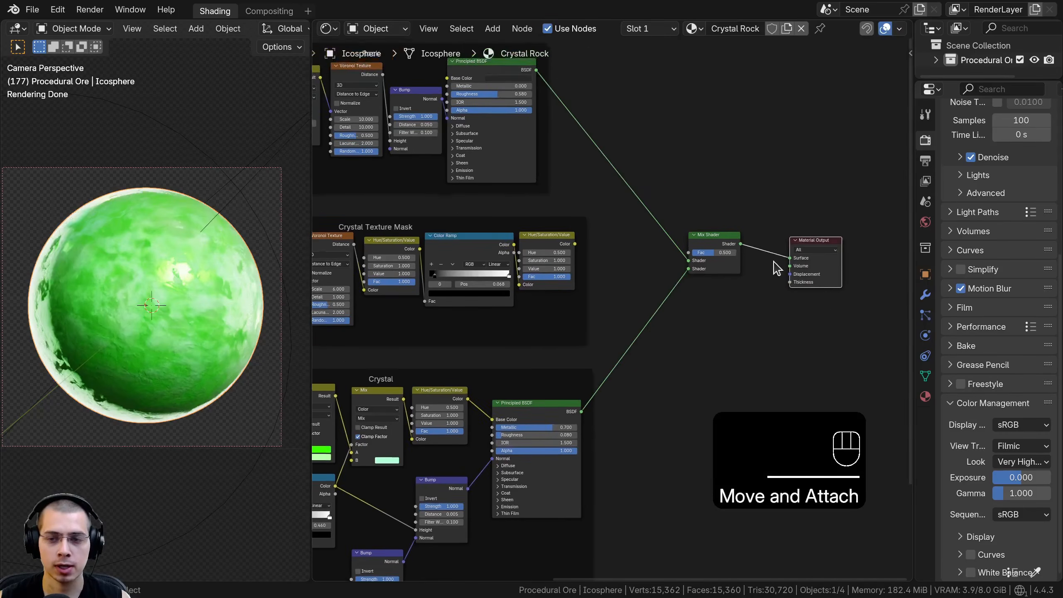
pyautogui.scroll(8, 775, 262)
pyautogui.moveTo(844, 191); pyautogui.dragTo(769, 245, button='middle')
pyautogui.moveTo(769, 244)
pyautogui.mouseDown()
pyautogui.moveTo(821, 245)
pyautogui.moveTo(705, 245)
pyautogui.moveTo(808, 245)
pyautogui.moveTo(755, 244)
pyautogui.mouseUp()
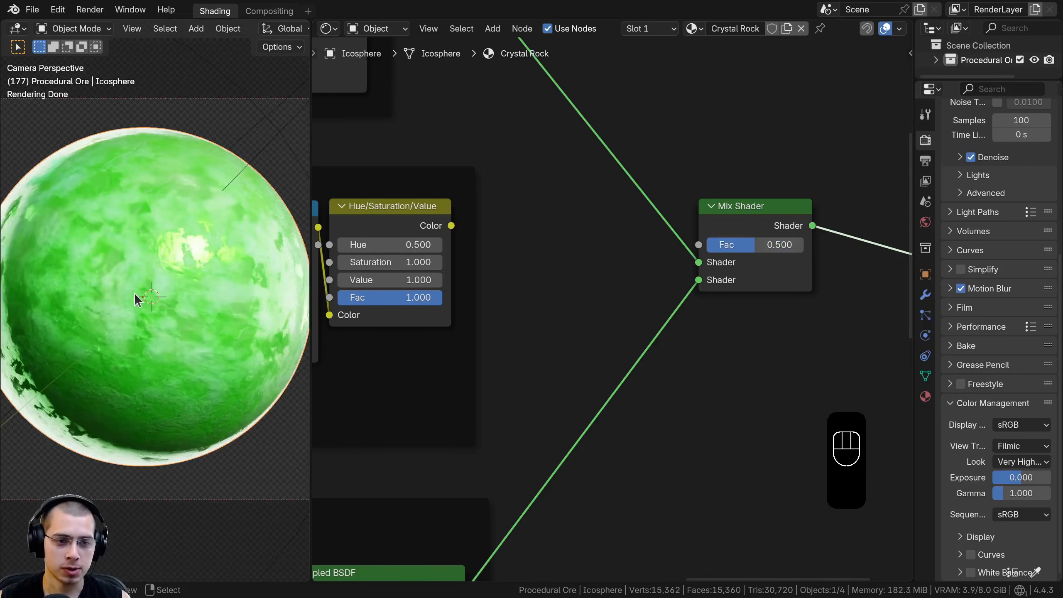
# - Link the Color output of the Crystal Texture Mask's last Hue/Saturation/Value node to the Mix Shader's Fac input and inspect the blended surface
pyautogui.moveTo(470, 302); pyautogui.dragTo(654, 304, button='middle')
pyautogui.scroll(-4, 654, 304)
pyautogui.moveTo(480, 223); pyautogui.dragTo(530, 224, button='middle')
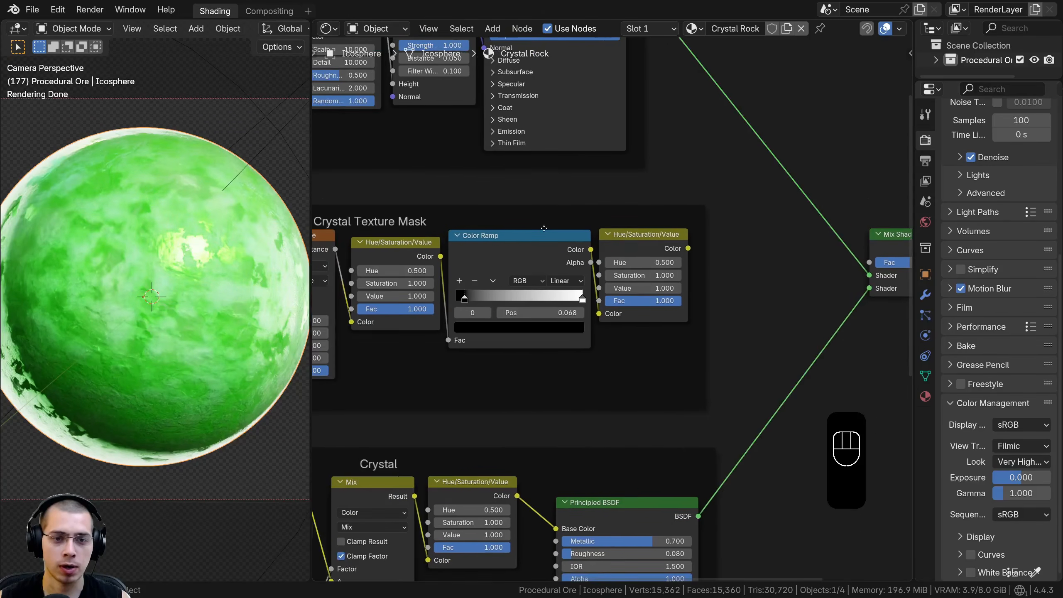
pyautogui.moveTo(616, 243); pyautogui.dragTo(535, 244, button='middle')
pyautogui.moveTo(586, 243); pyautogui.dragTo(845, 245)
pyautogui.keyDown('shift'); pyautogui.moveTo(141, 367); pyautogui.dragTo(205, 356, button='middle'); pyautogui.keyUp('shift')
pyautogui.scroll(3, 205, 356)
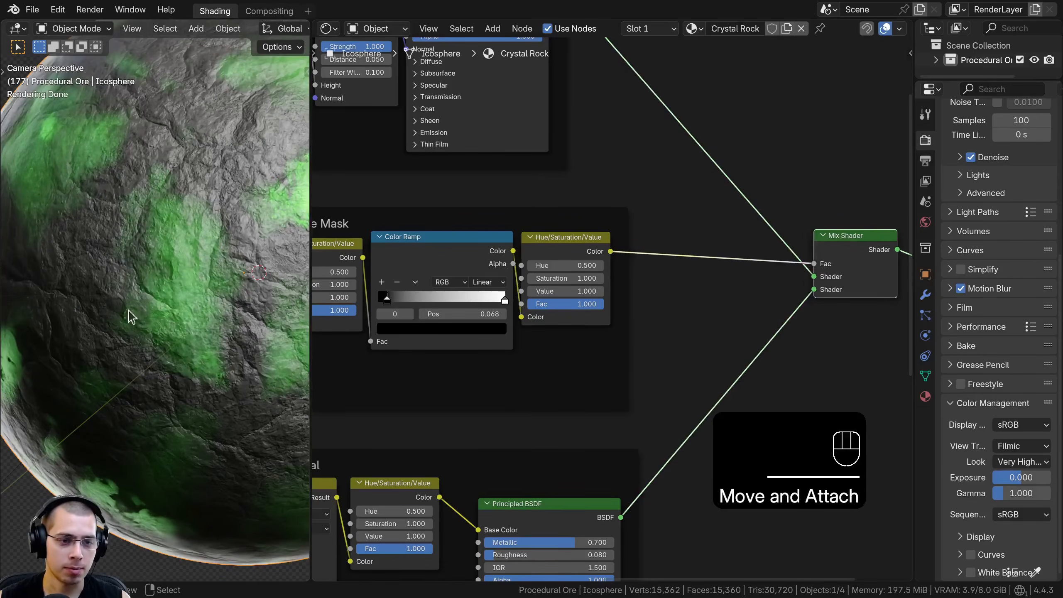
pyautogui.scroll(-2, 786, 298)
pyautogui.moveTo(786, 299); pyautogui.dragTo(714, 325, button='middle')
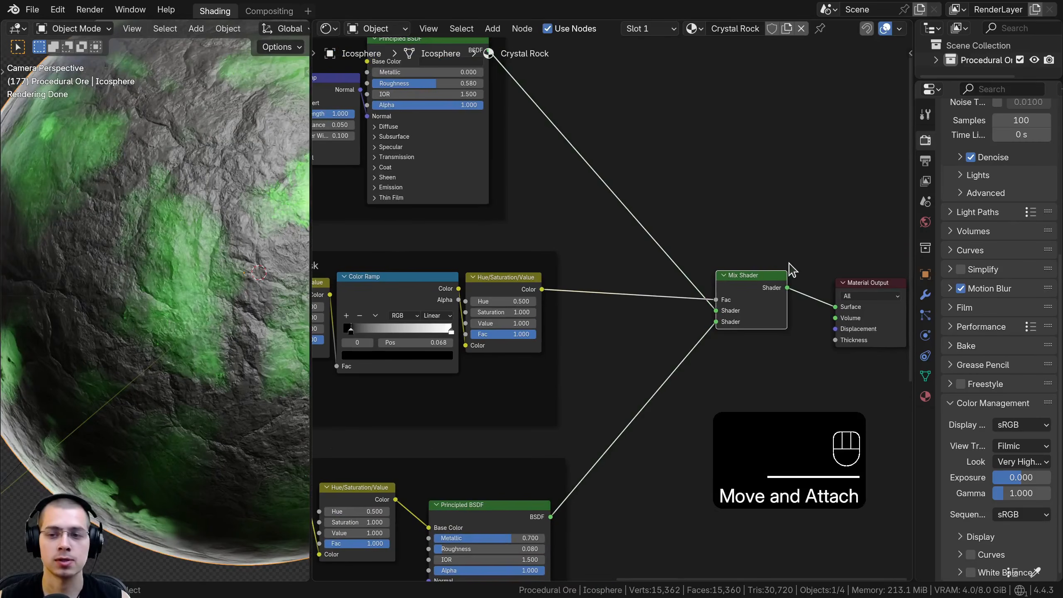
# - Make room before the Mix Shader and insert a Color Ramp on the mask link to its Fac input
pyautogui.moveTo(750, 274); pyautogui.dragTo(776, 280)
pyautogui.moveTo(620, 217); pyautogui.dragTo(624, 196, button='middle')
pyautogui.hotkey('shift', 'a')
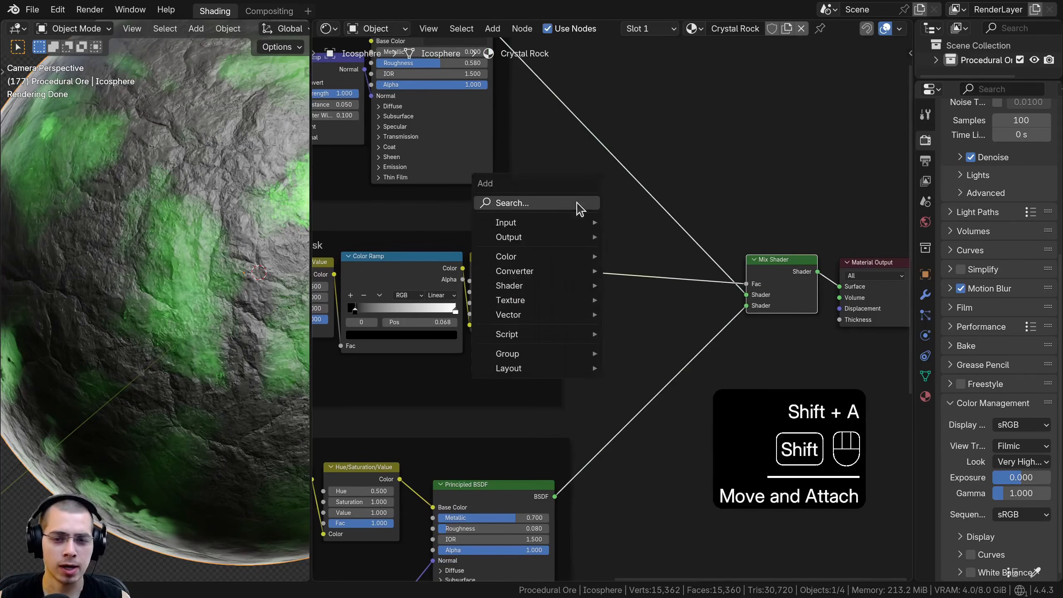
pyautogui.click(577, 205)
pyautogui.write('col')
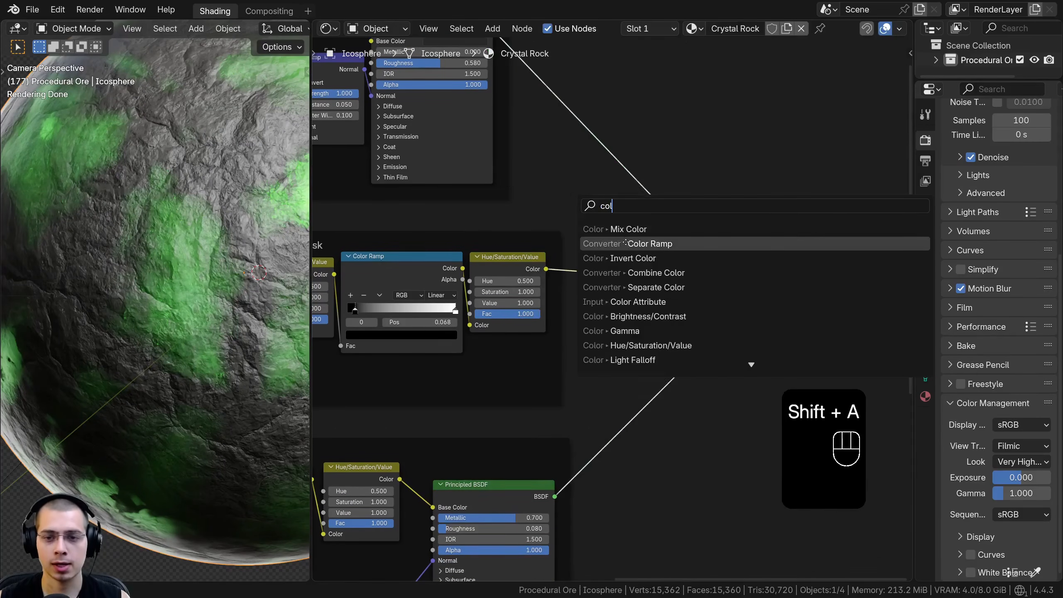
pyautogui.click(624, 242)
pyautogui.click(630, 253)
# - Move the new Color Ramp, Mix Shader and Material Output together farther right of the frames
pyautogui.scroll(-4, 666, 270)
pyautogui.moveTo(667, 270); pyautogui.dragTo(636, 232, button='middle')
pyautogui.moveTo(602, 163); pyautogui.dragTo(812, 301)
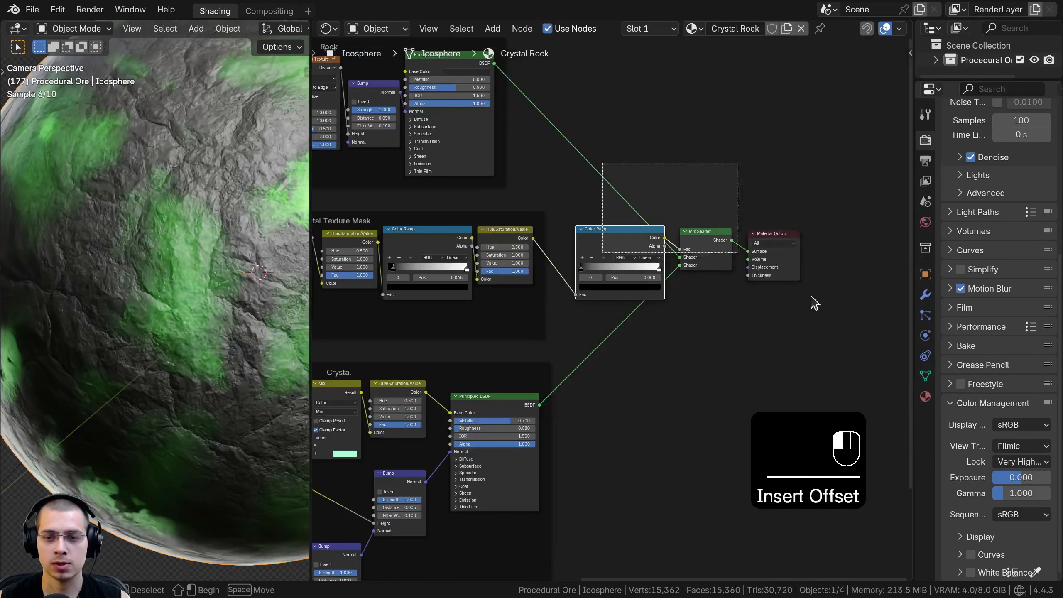
pyautogui.press('g')
pyautogui.click(835, 283)
pyautogui.press('a')
pyautogui.moveTo(649, 235); pyautogui.dragTo(653, 231)
# - Try moving the white stop of the Crystal Texture Mask's Color Ramp close to its black stop, and undo it
pyautogui.moveTo(614, 252); pyautogui.dragTo(773, 208, button='middle')
pyautogui.scroll(3, 613, 251)
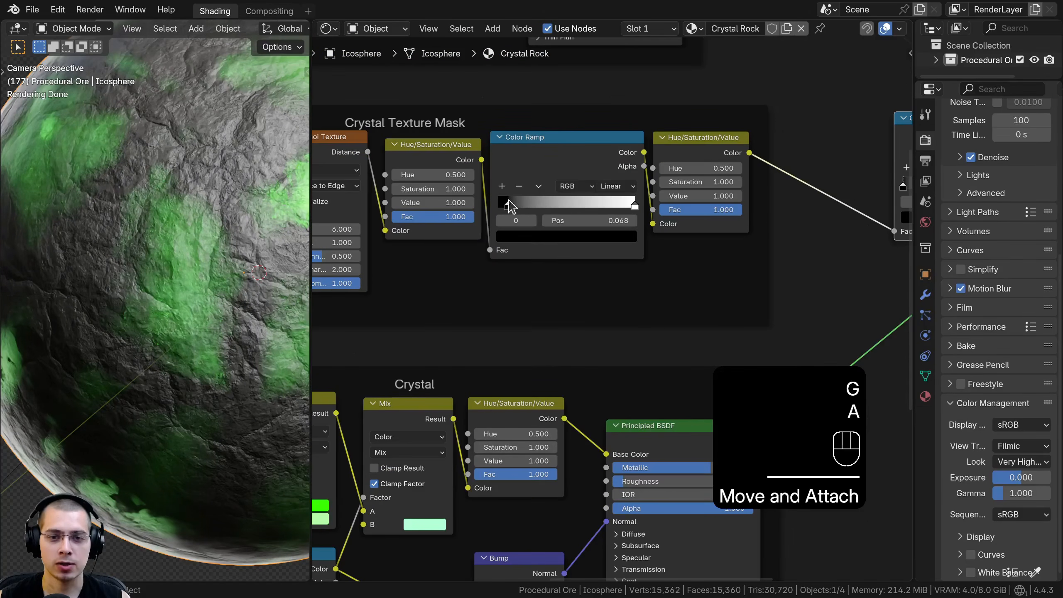
pyautogui.moveTo(509, 201)
pyautogui.mouseDown()
pyautogui.moveTo(567, 206)
pyautogui.moveTo(509, 206)
pyautogui.mouseUp()
pyautogui.moveTo(635, 205); pyautogui.dragTo(502, 205)
pyautogui.hotkey('ctrl', 'z')
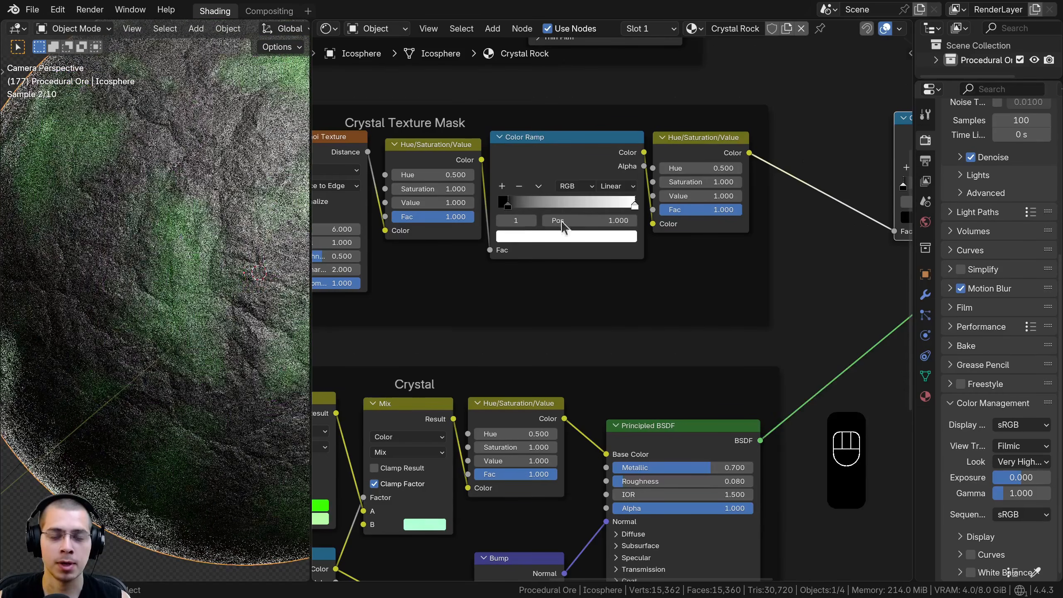
# - Preview the Crystal Texture Mask's Color Ramp directly on the sphere, and restore the Mix Shader to the Material Output
pyautogui.scroll(-3, 561, 221)
pyautogui.moveTo(561, 221); pyautogui.dragTo(640, 278, button='middle')
pyautogui.scroll(2, 640, 279)
pyautogui.keyDown('ctrl'); pyautogui.keyDown('shift'); pyautogui.click(631, 209); pyautogui.keyUp('shift'); pyautogui.keyUp('ctrl')
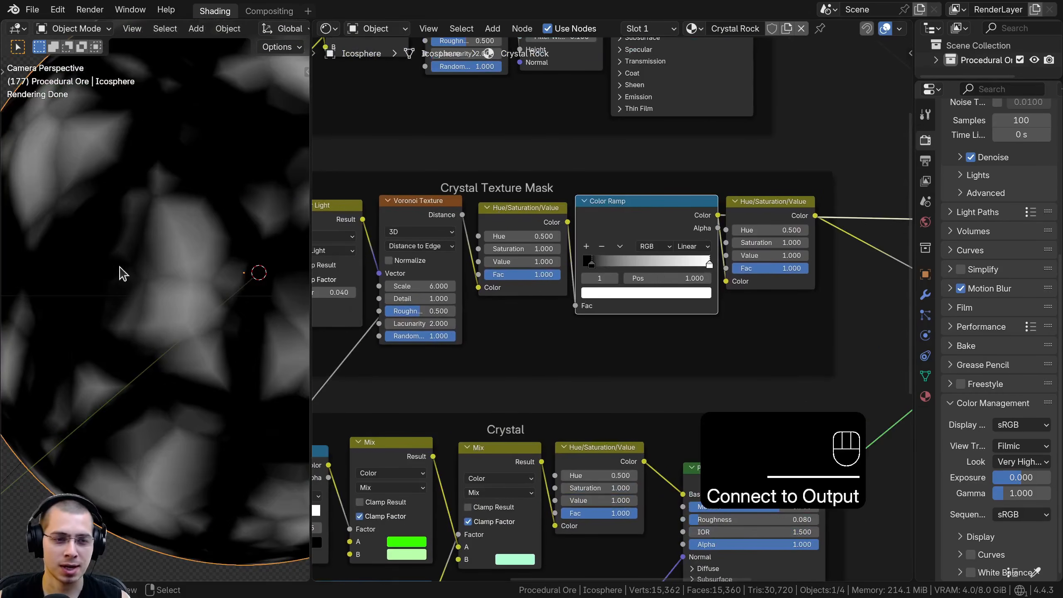
pyautogui.keyDown('shift'); pyautogui.moveTo(192, 225); pyautogui.dragTo(198, 264, button='middle'); pyautogui.keyUp('shift')
pyautogui.scroll(3, 198, 264)
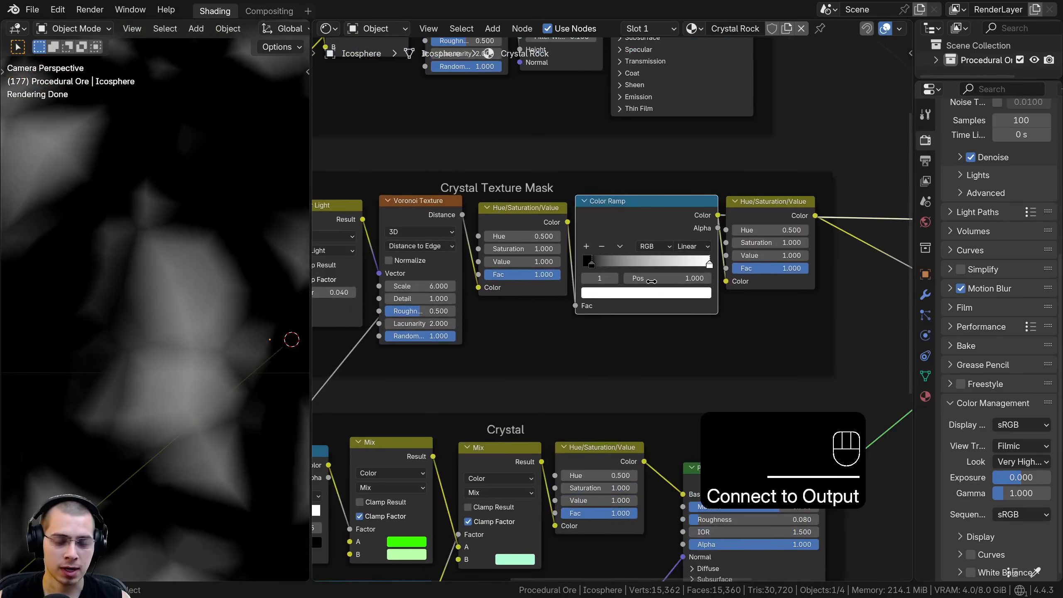
pyautogui.moveTo(651, 282); pyautogui.dragTo(607, 279, button='middle')
pyautogui.scroll(2, 606, 278)
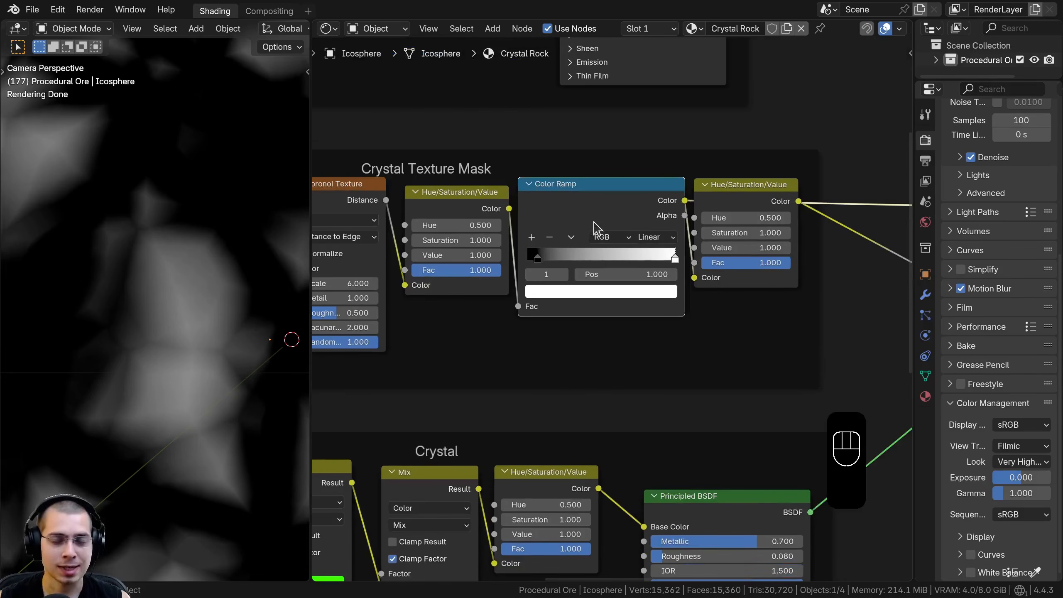
pyautogui.scroll(-6, 460, 312)
pyautogui.moveTo(745, 303); pyautogui.dragTo(575, 361, button='middle')
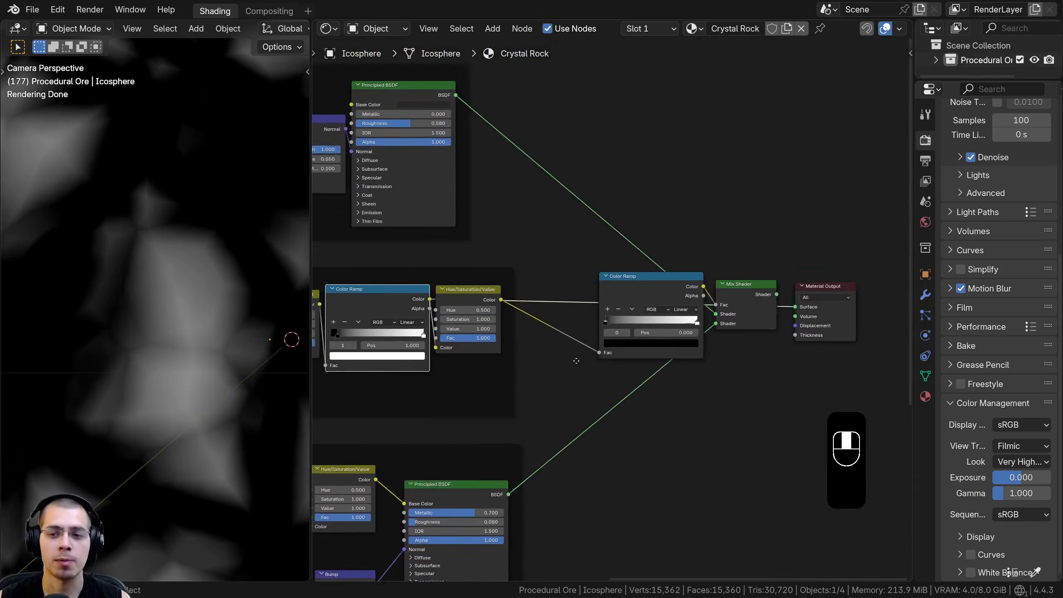
pyautogui.scroll(4, 709, 301)
pyautogui.keyDown('ctrl'); pyautogui.keyDown('shift'); pyautogui.click(769, 298); pyautogui.keyUp('shift'); pyautogui.keyUp('ctrl')
# - Sharpen the blend by moving the white stop of the Color Ramp before the Mix Shader to position 0.050
pyautogui.moveTo(653, 303); pyautogui.dragTo(649, 296)
pyautogui.moveTo(649, 309); pyautogui.dragTo(648, 290, button='middle')
pyautogui.scroll(2, 648, 290)
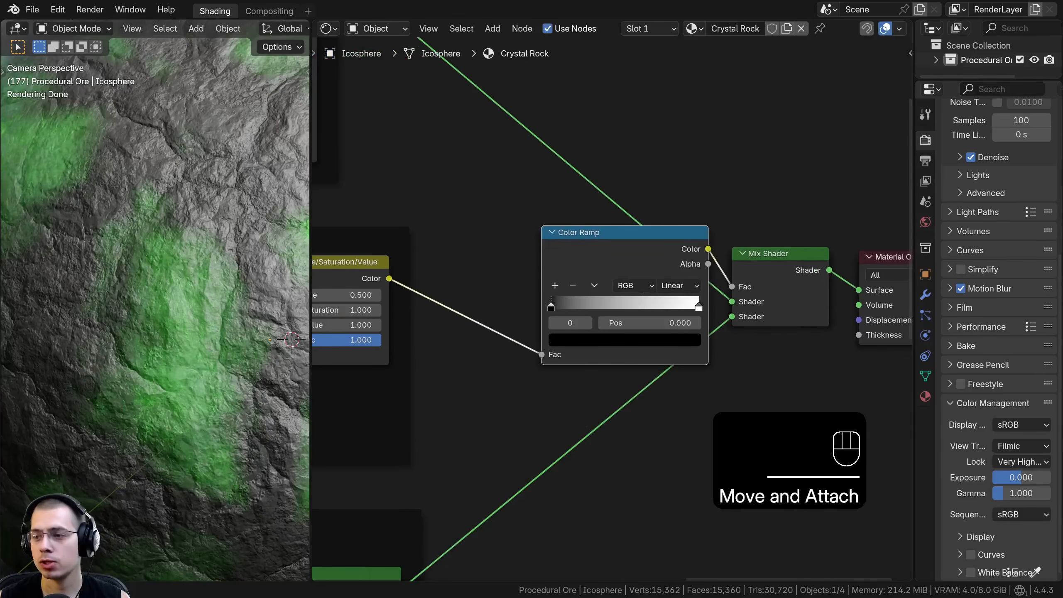
pyautogui.scroll(2, 677, 347)
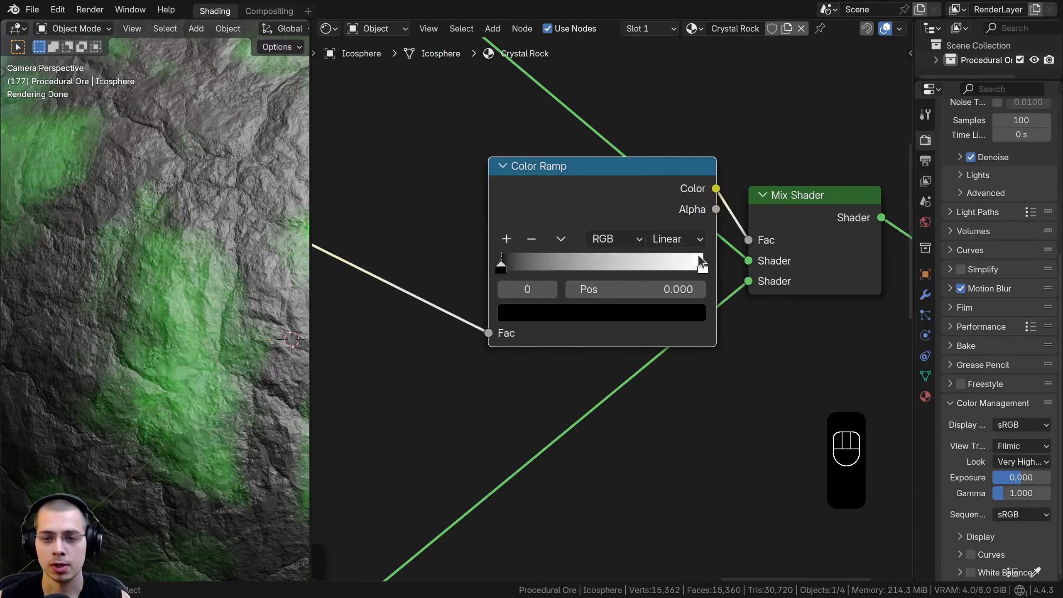
pyautogui.moveTo(698, 264); pyautogui.dragTo(512, 268)
pyautogui.moveTo(545, 287); pyautogui.dragTo(571, 314, button='middle')
pyautogui.scroll(3, 571, 314)
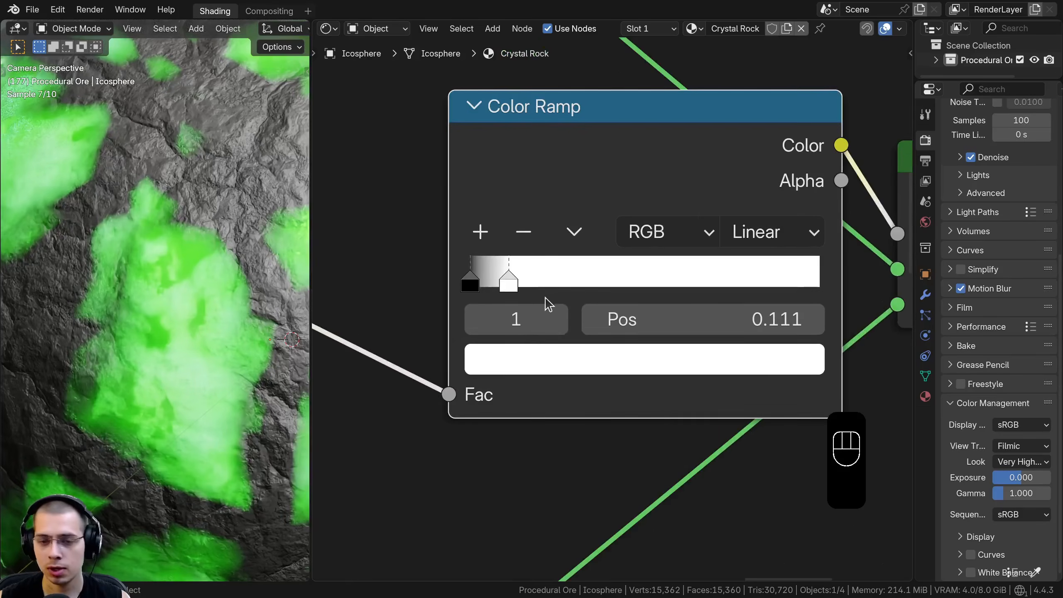
pyautogui.moveTo(511, 280); pyautogui.dragTo(494, 276)
pyautogui.scroll(-6, 154, 315)
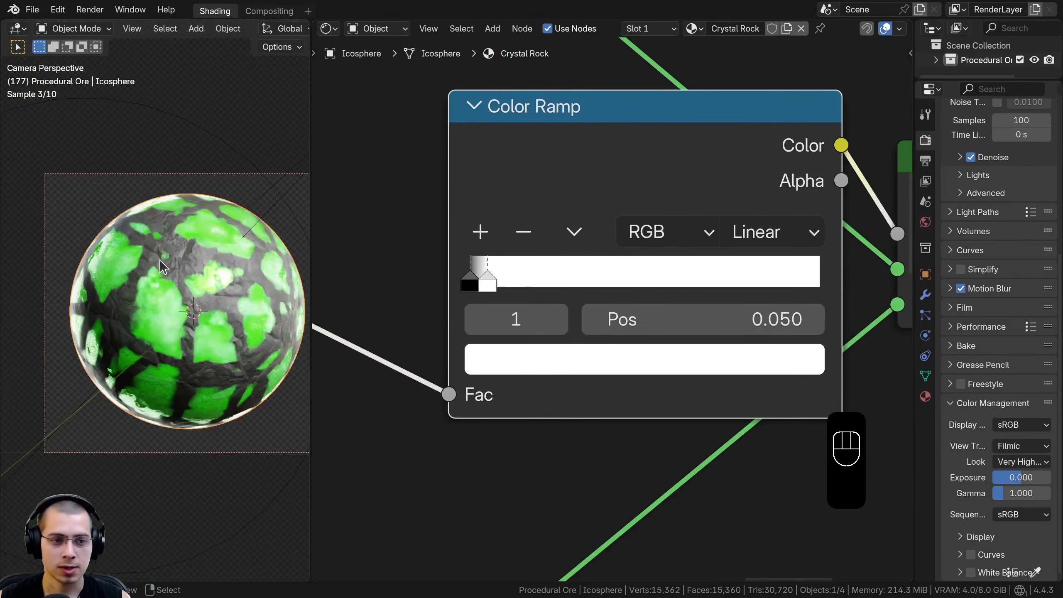
pyautogui.moveTo(477, 276); pyautogui.dragTo(482, 276)
pyautogui.scroll(-5, 588, 227)
pyautogui.scroll(2, 588, 226)
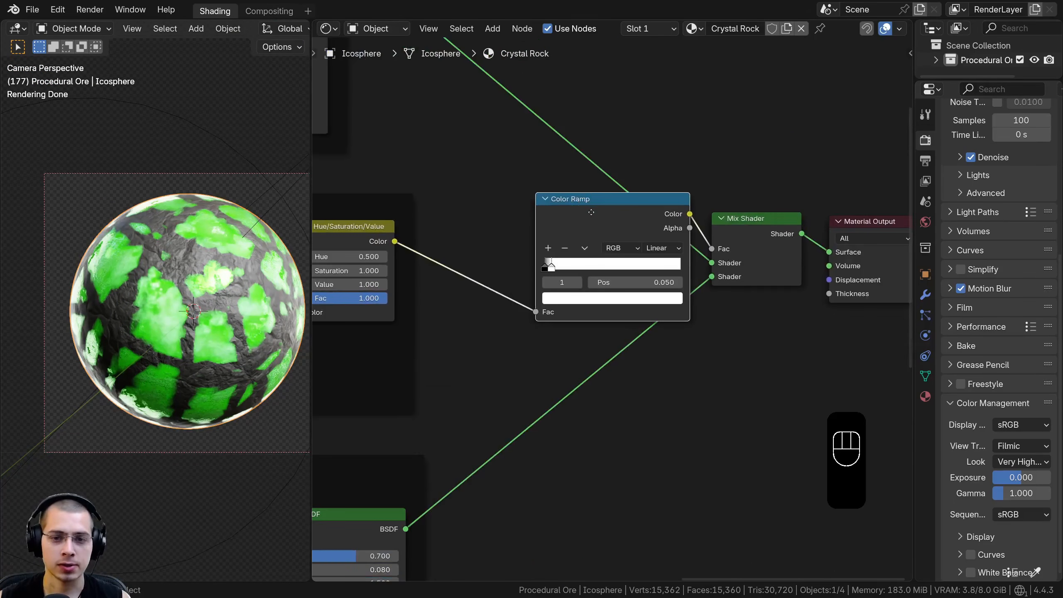
# - Add a Displacement node below the Color Ramp and link it to the Material Output's Displacement input
pyautogui.hotkey('shift', 'a')
pyautogui.write('dis')
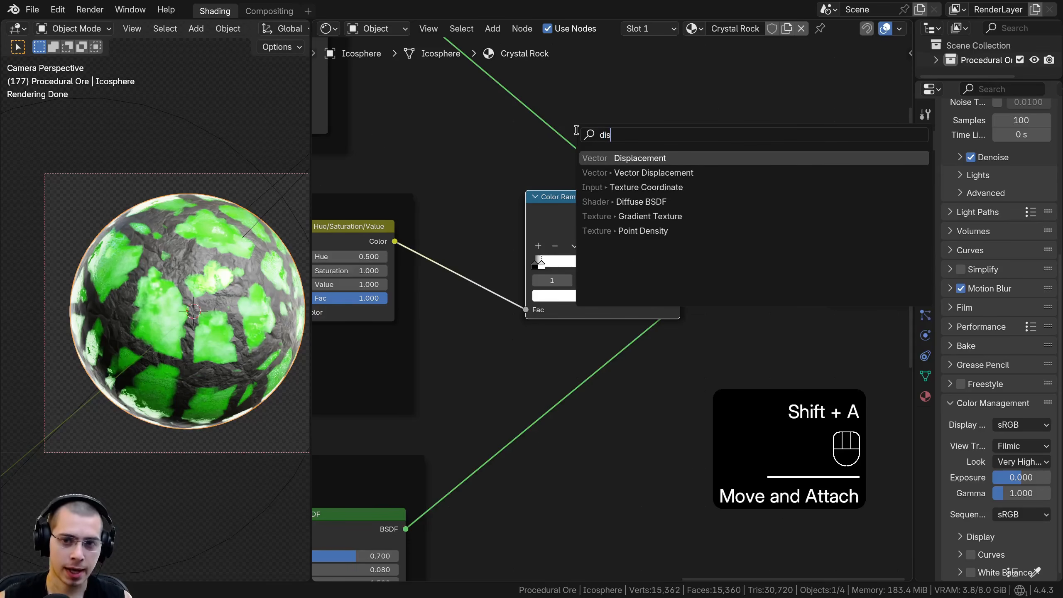
pyautogui.click(618, 160)
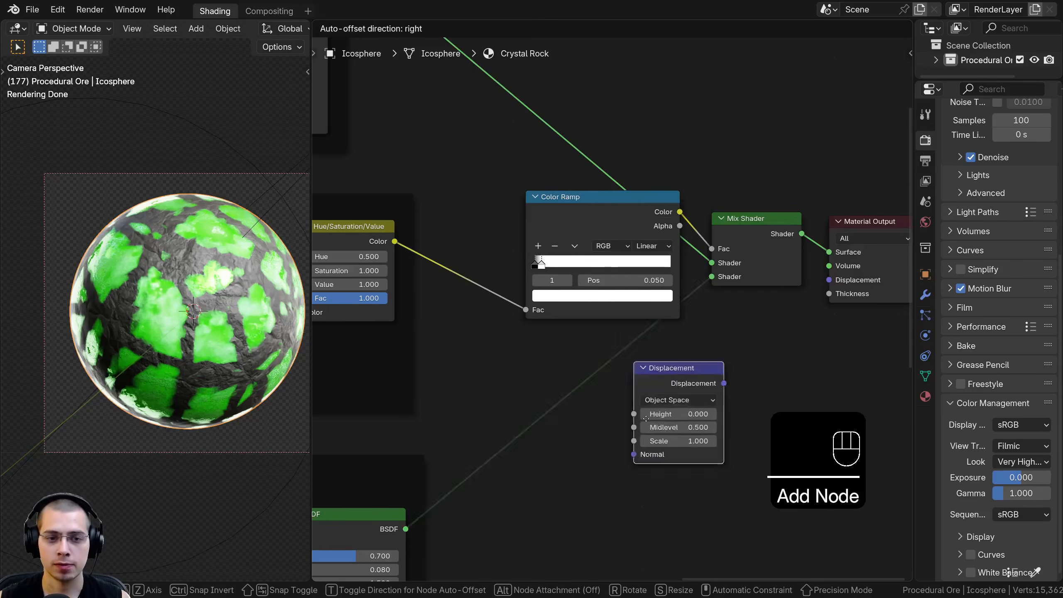
pyautogui.click(638, 312)
pyautogui.scroll(-1, 638, 312)
pyautogui.moveTo(638, 312); pyautogui.dragTo(644, 235, button='middle')
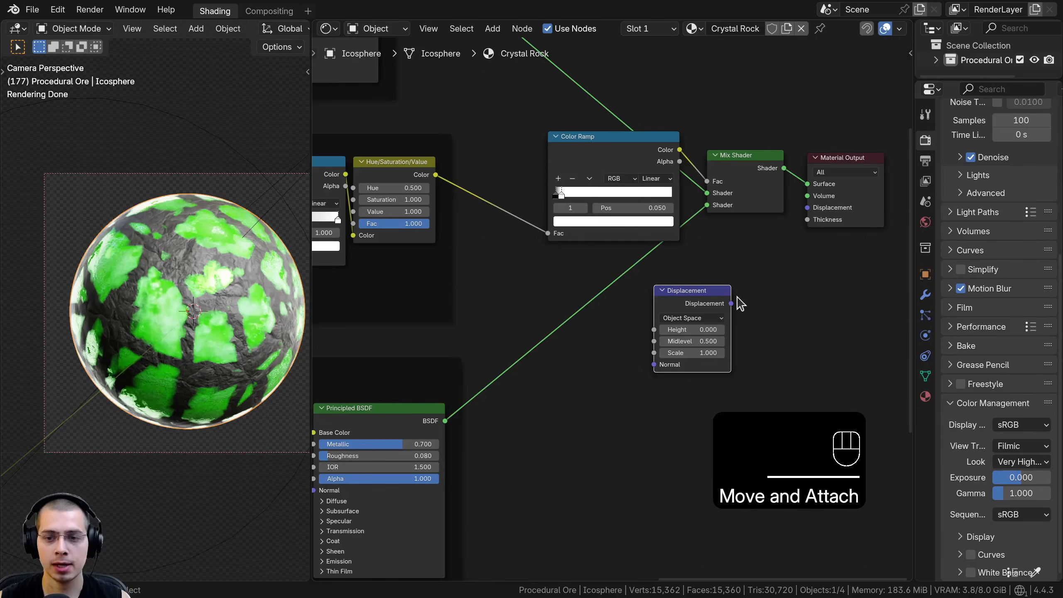
pyautogui.moveTo(738, 297); pyautogui.dragTo(745, 257)
pyautogui.moveTo(809, 212); pyautogui.dragTo(807, 207)
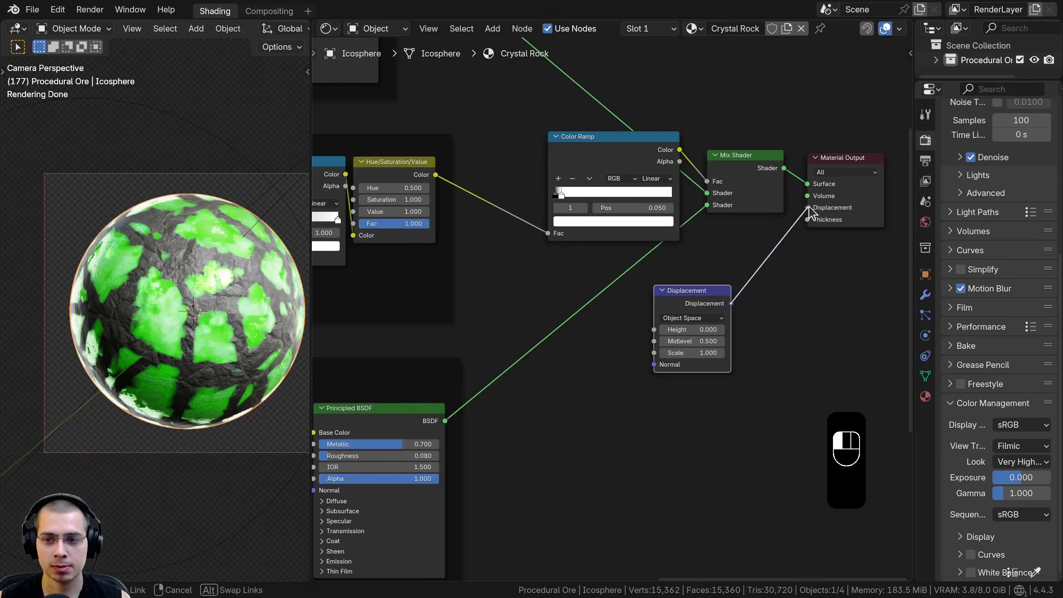
pyautogui.moveTo(674, 304); pyautogui.dragTo(655, 287)
# - Link the Color output of the mask's last Hue/Saturation/Value node to the Displacement node's Height and inspect the raised crystals
pyautogui.click(424, 178)
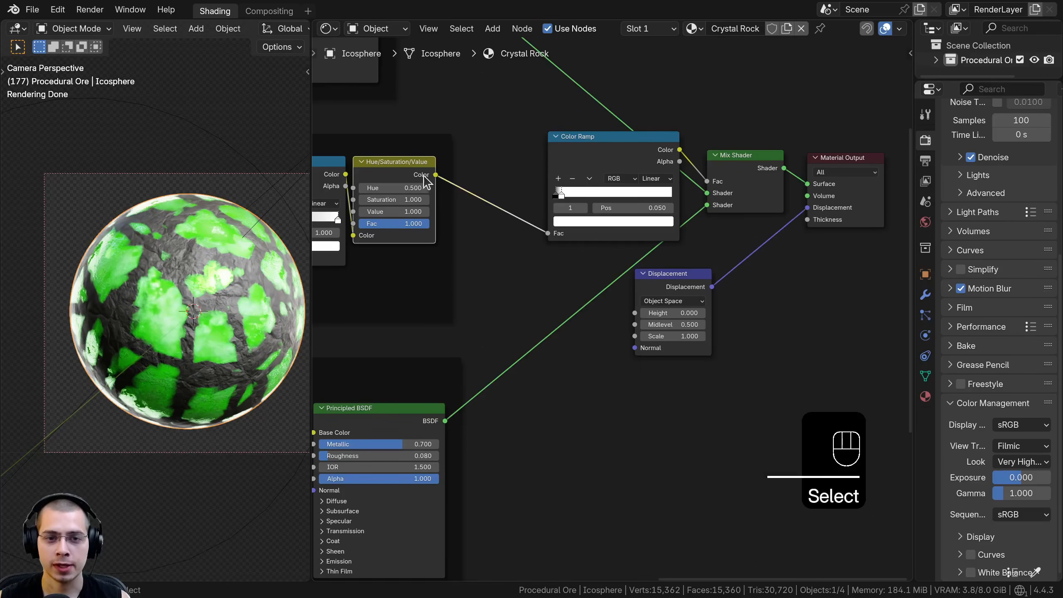
pyautogui.moveTo(435, 177); pyautogui.dragTo(635, 313)
pyautogui.scroll(5, 184, 396)
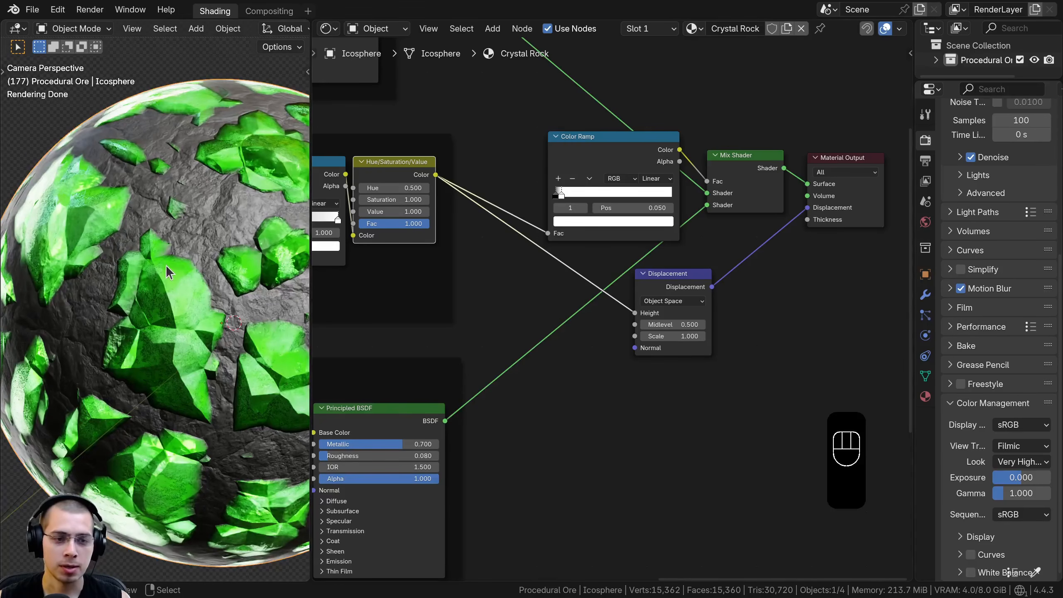
pyautogui.keyDown('shift'); pyautogui.moveTo(41, 157); pyautogui.dragTo(184, 184, button='middle'); pyautogui.keyUp('shift')
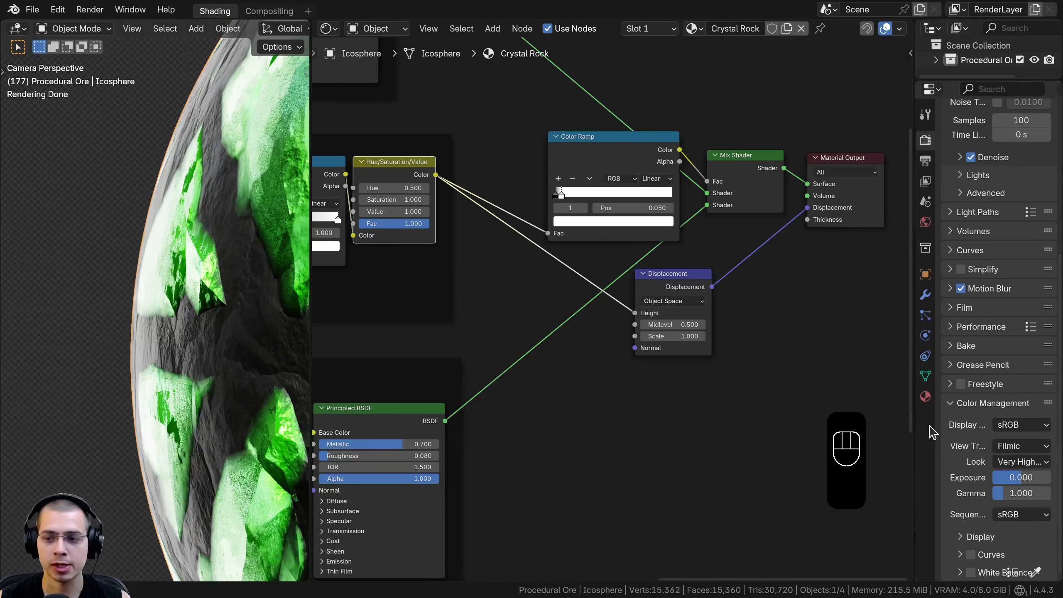
# - Set the material's surface displacement method to Displacement and Bump and inspect the displaced sphere
pyautogui.click(926, 397)
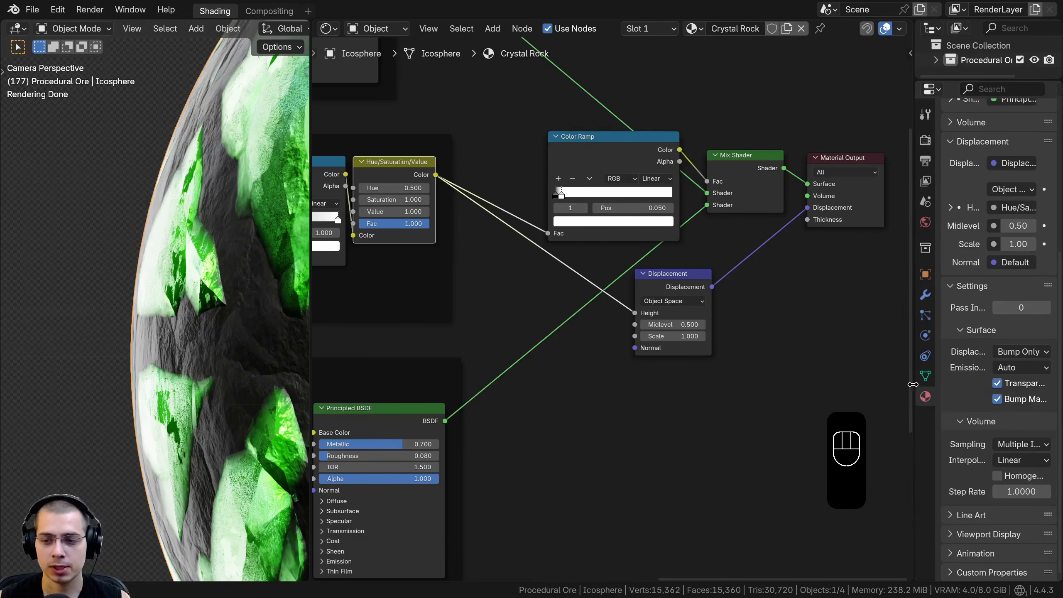
pyautogui.moveTo(913, 384); pyautogui.dragTo(745, 260)
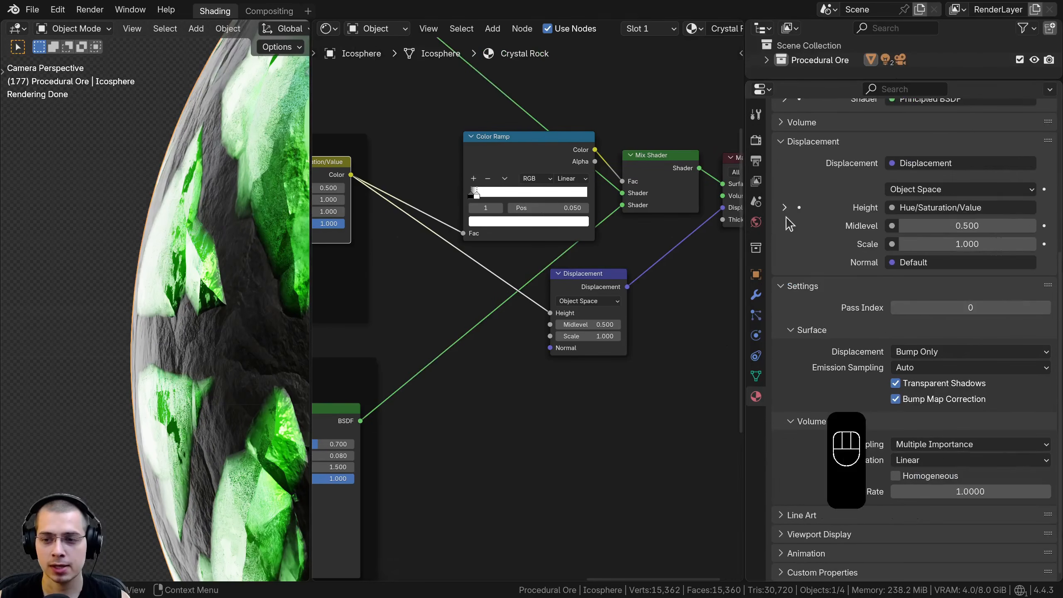
pyautogui.click(944, 354)
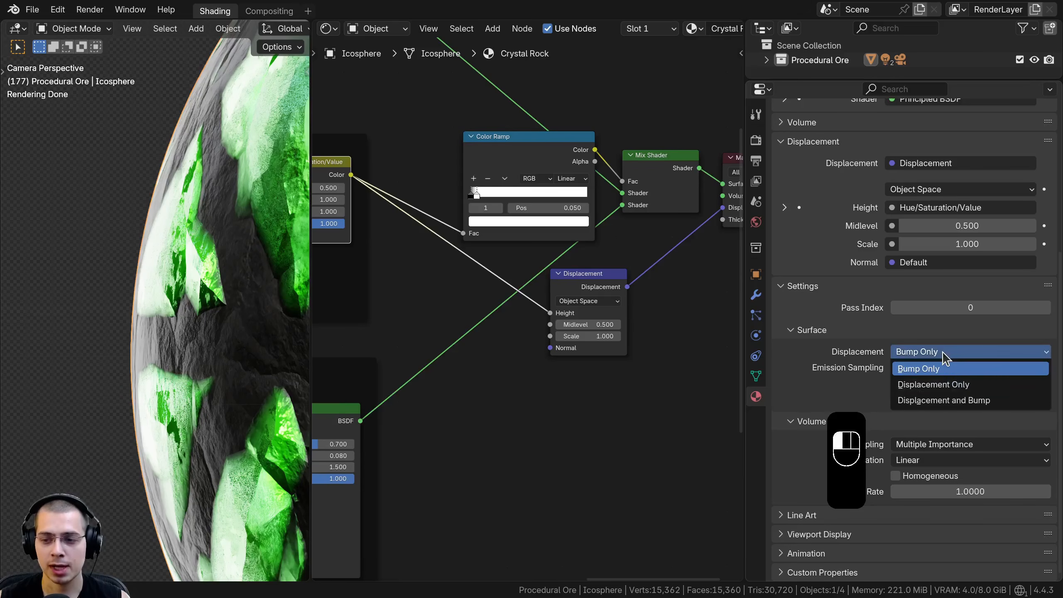
pyautogui.click(951, 401)
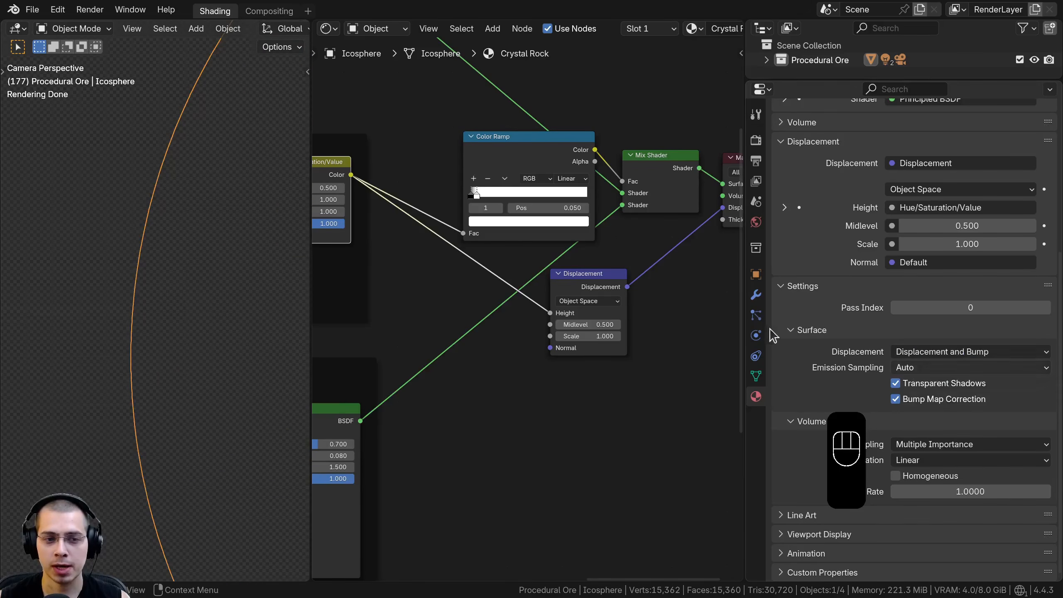
pyautogui.moveTo(742, 310); pyautogui.dragTo(1021, 310)
pyautogui.keyDown('shift'); pyautogui.moveTo(225, 306); pyautogui.dragTo(121, 320, button='middle'); pyautogui.keyUp('shift')
pyautogui.scroll(3, 125, 312)
pyautogui.scroll(-1, 121, 321)
pyautogui.keyDown('shift'); pyautogui.moveTo(195, 238); pyautogui.dragTo(195, 231, button='middle'); pyautogui.keyUp('shift')
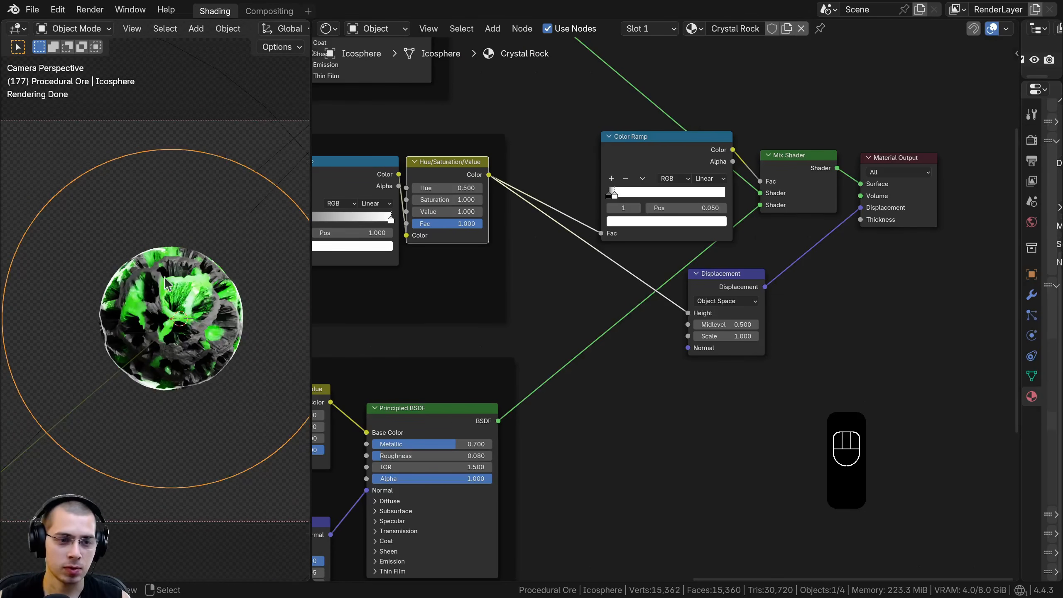
# - Try adjusting the brightness of the white and black stops in the Crystal Texture Mask's Color Ramp
pyautogui.moveTo(462, 317); pyautogui.dragTo(611, 317, button='middle')
pyautogui.click(491, 241)
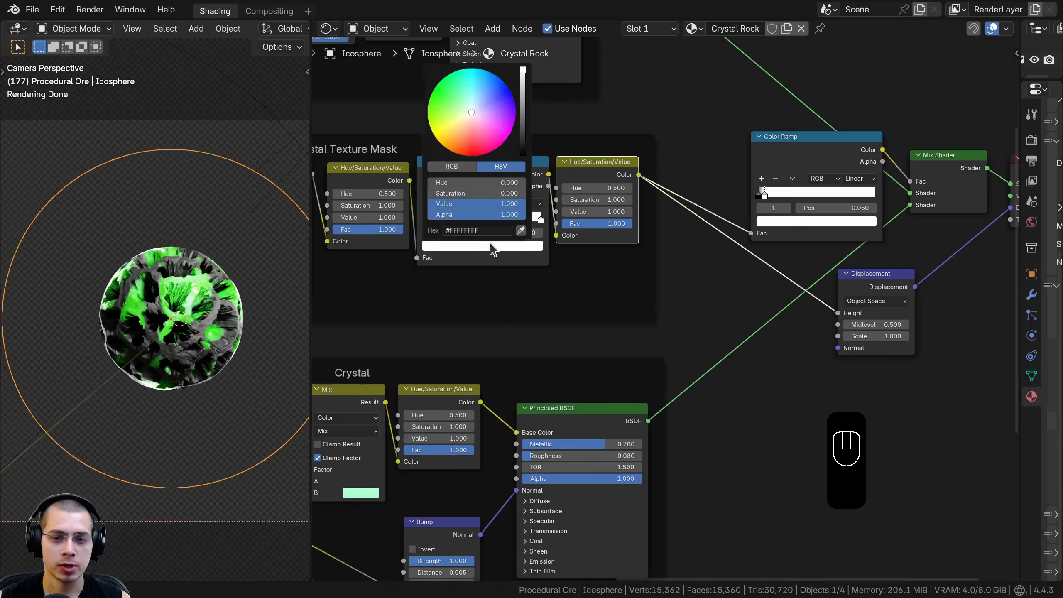
pyautogui.moveTo(523, 84)
pyautogui.mouseDown()
pyautogui.moveTo(524, 152)
pyautogui.moveTo(522, 78)
pyautogui.mouseUp()
pyautogui.click(458, 246)
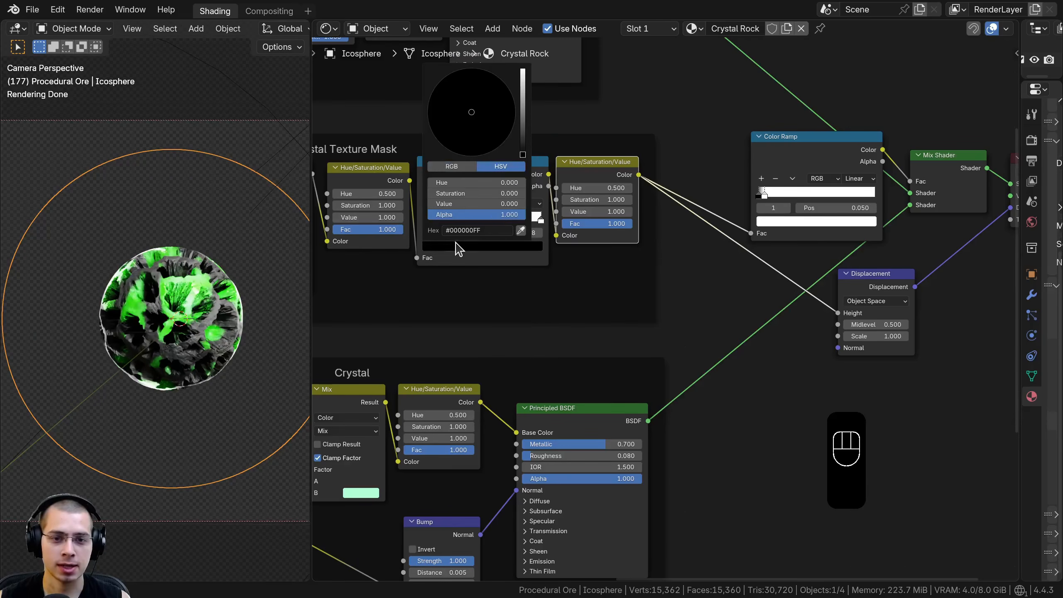
pyautogui.moveTo(523, 148); pyautogui.dragTo(521, 107)
pyautogui.rightClick(521, 107)
# - Shift the Color Ramp before the Mix Shader slightly upward
pyautogui.moveTo(728, 205); pyautogui.dragTo(600, 258, button='middle')
pyautogui.scroll(3, 601, 257)
pyautogui.moveTo(709, 203)
pyautogui.mouseDown()
pyautogui.moveTo(707, 161)
pyautogui.moveTo(715, 190)
pyautogui.mouseUp()
pyautogui.scroll(2, 240, 351)
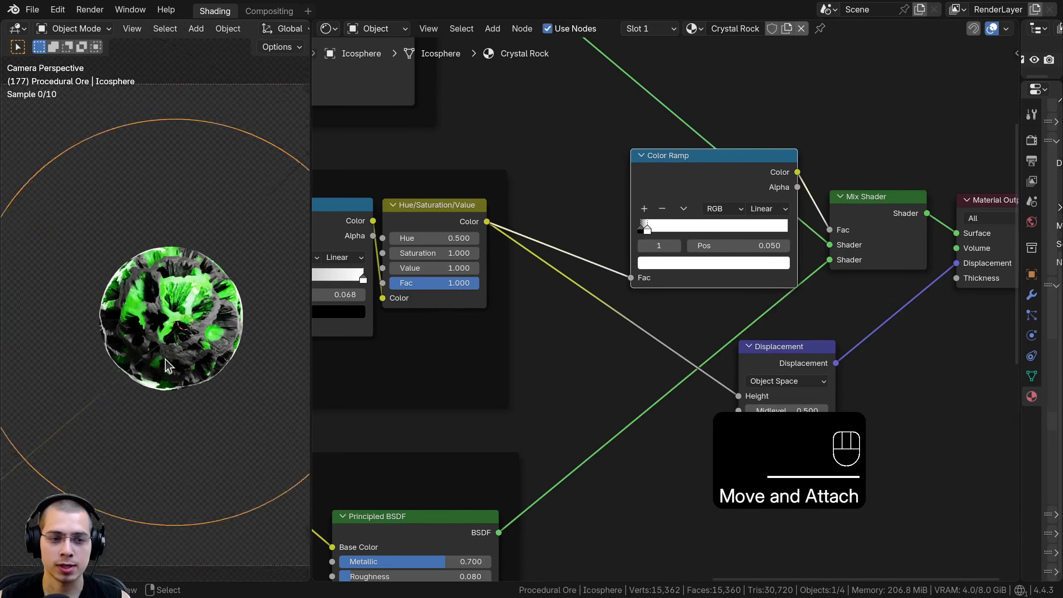
# - Set the Displacement node's Midlevel to 0
pyautogui.moveTo(805, 442); pyautogui.dragTo(841, 363, button='middle')
pyautogui.scroll(3, 841, 362)
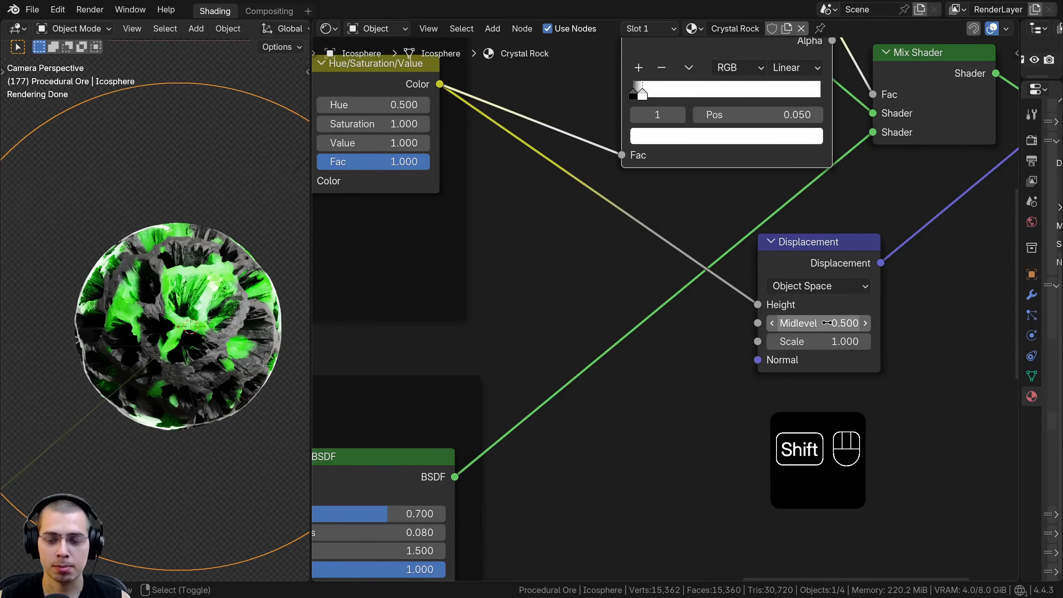
pyautogui.keyDown('shift'); pyautogui.moveTo(824, 323); pyautogui.dragTo(774, 324); pyautogui.keyUp('shift')
pyautogui.scroll(-5, 301, 304)
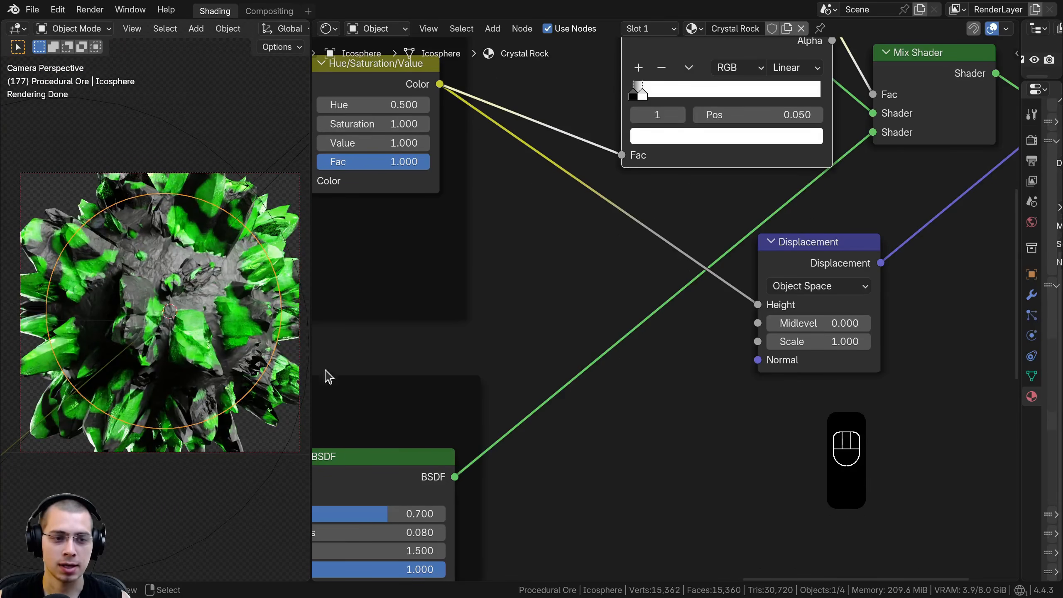
pyautogui.scroll(1, 957, 502)
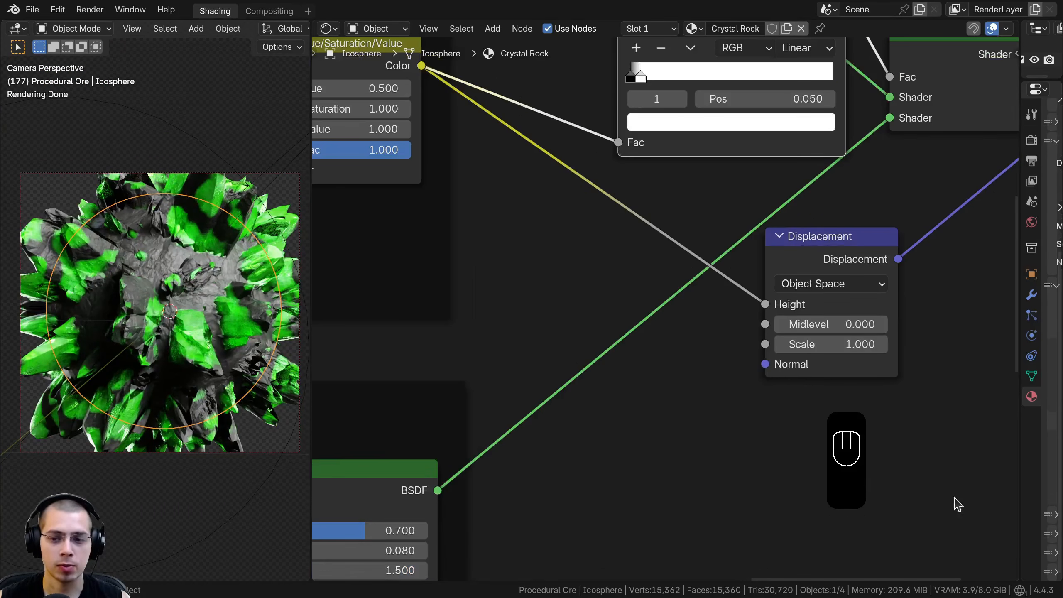
# - Set the Displacement node's Scale to 0.2 and inspect the displaced crystals up close
pyautogui.click(847, 344)
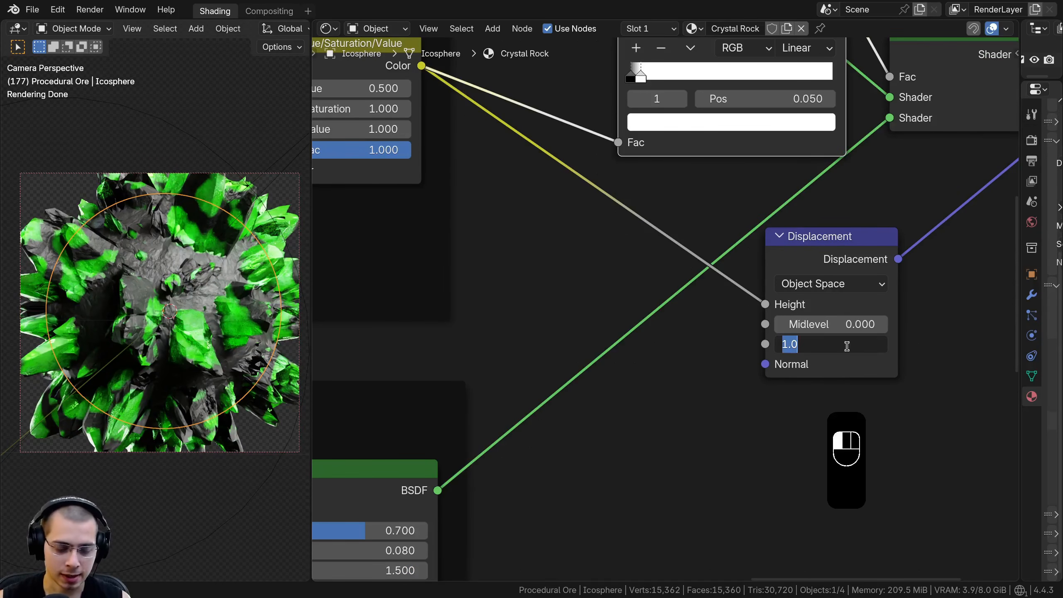
pyautogui.write('0.2')
pyautogui.press('Return')
pyautogui.press('a')
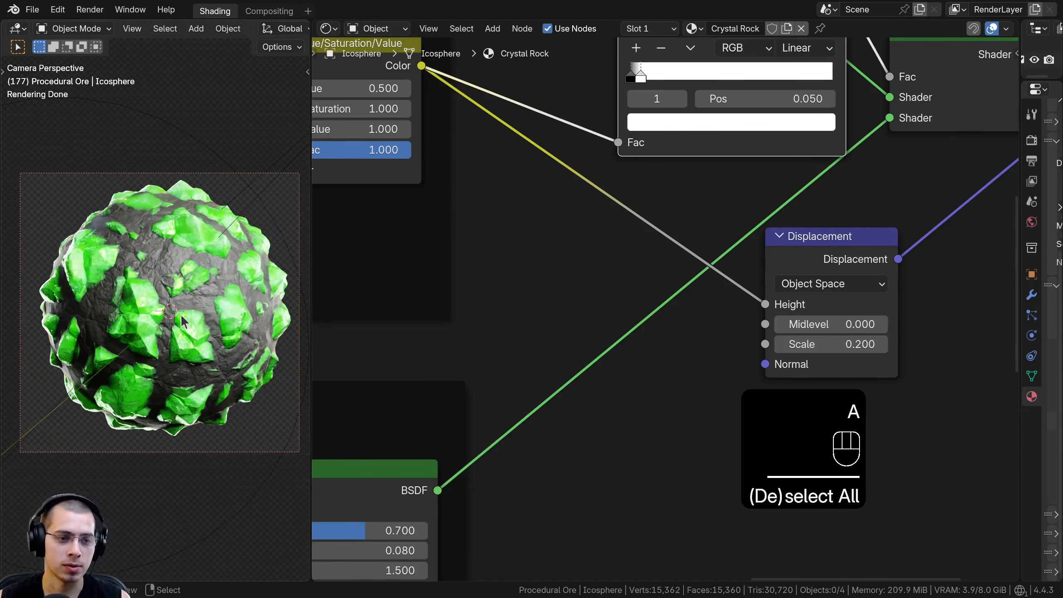
pyautogui.scroll(2, 181, 315)
pyautogui.keyDown('shift'); pyautogui.moveTo(112, 245); pyautogui.dragTo(138, 221, button='middle'); pyautogui.keyUp('shift')
pyautogui.scroll(2, 137, 221)
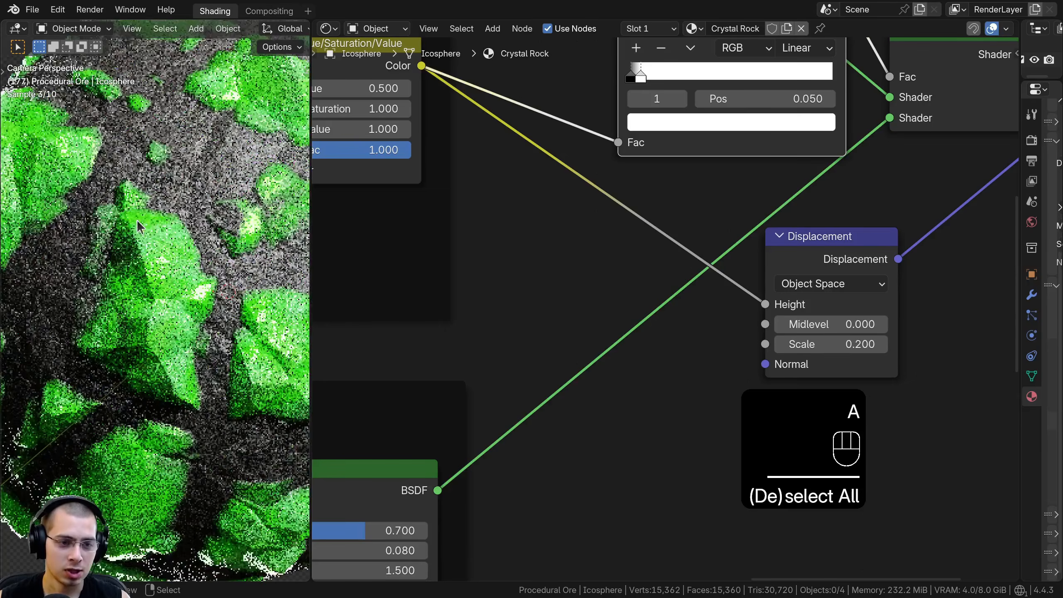
# - Combine all nodes except the Material Output into one node group and return to the top level of the material
pyautogui.moveTo(594, 255); pyautogui.dragTo(593, 333, button='middle')
pyautogui.scroll(-2, 594, 333)
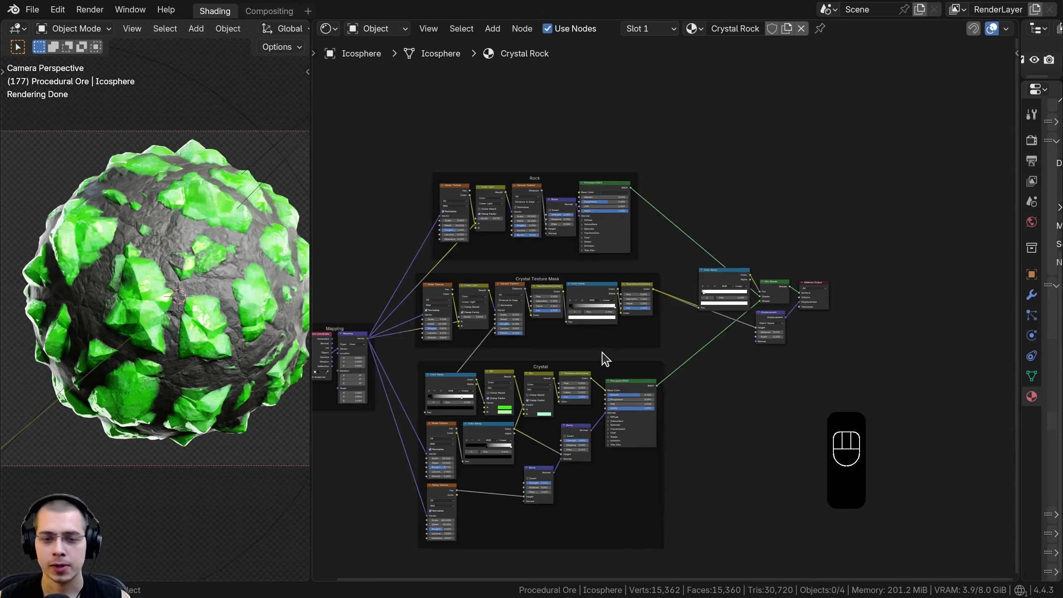
pyautogui.moveTo(601, 356); pyautogui.dragTo(691, 321, button='middle')
pyautogui.press('a')
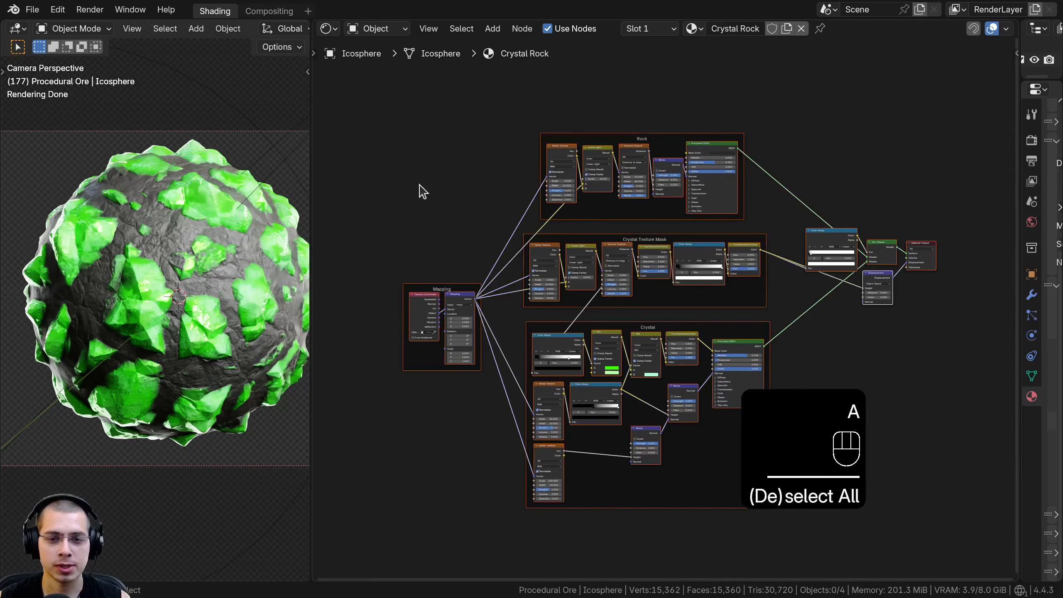
pyautogui.press('a')
pyautogui.scroll(-2, 599, 304)
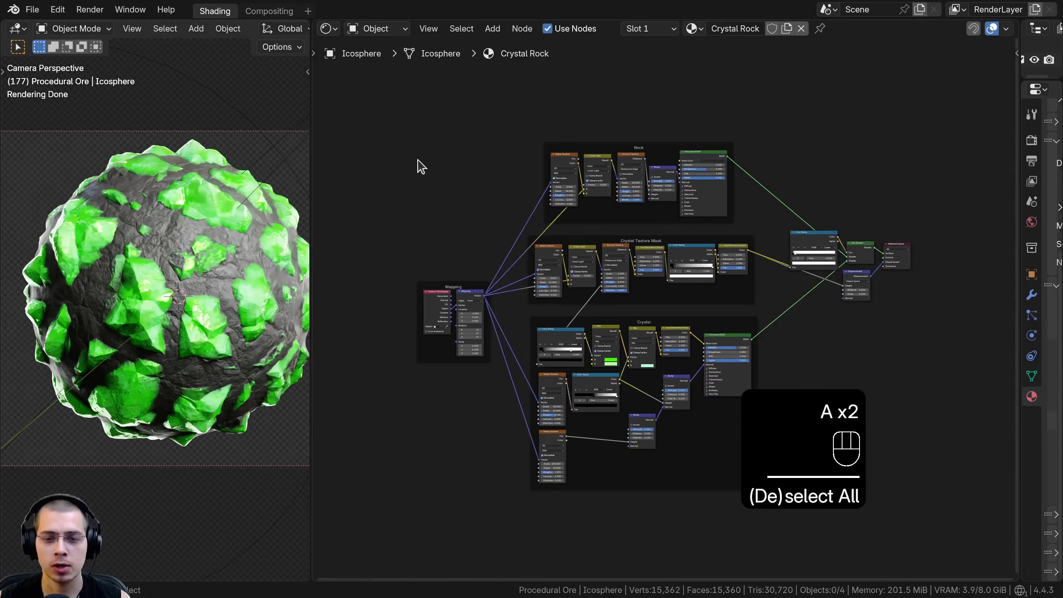
pyautogui.moveTo(394, 94); pyautogui.dragTo(869, 499)
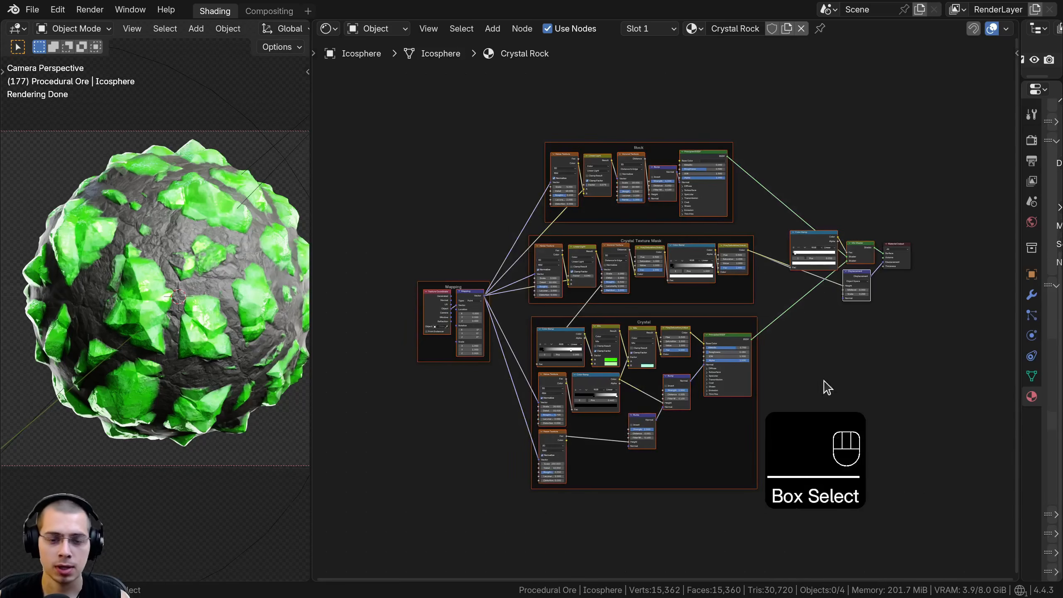
pyautogui.hotkey('ctrl', 'g')
pyautogui.scroll(3, 787, 289)
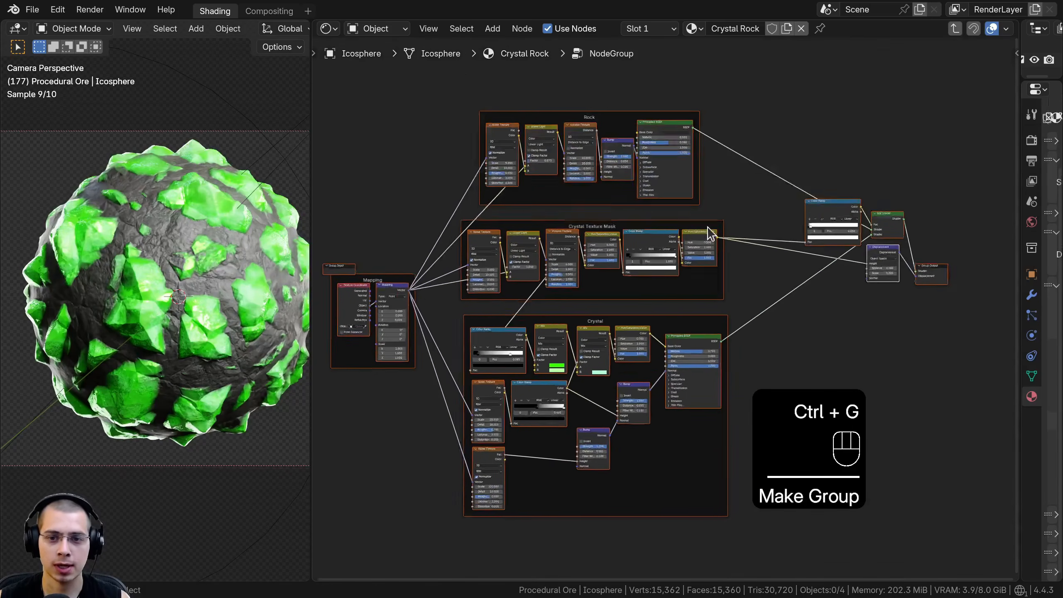
pyautogui.press('Tab')
pyautogui.press('Tab')
pyautogui.press('Tab')
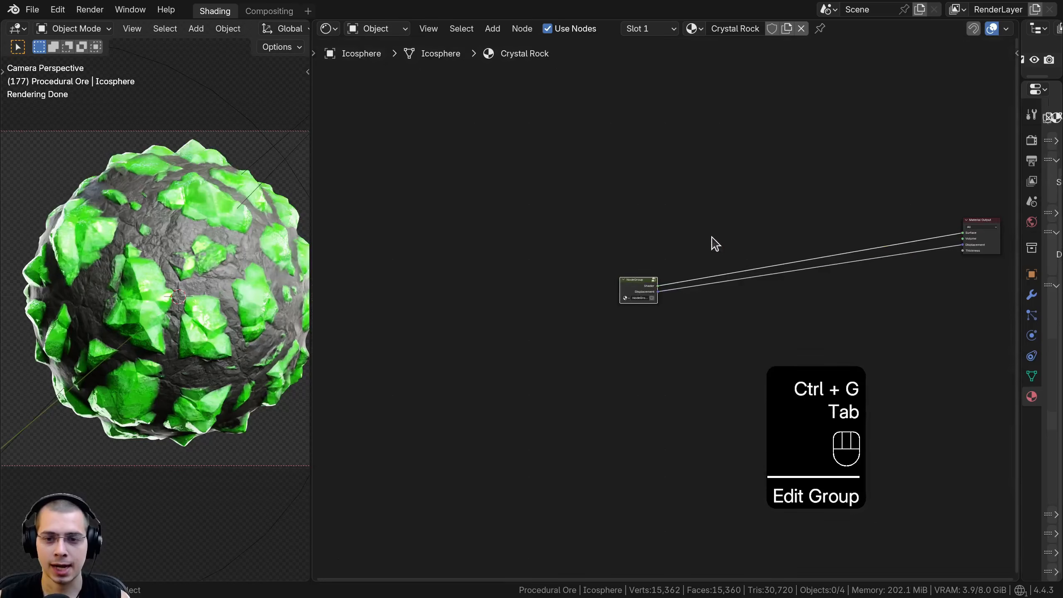
# - Move the new group node right beside the Material Output node
pyautogui.scroll(1, 472, 351)
pyautogui.press('g')
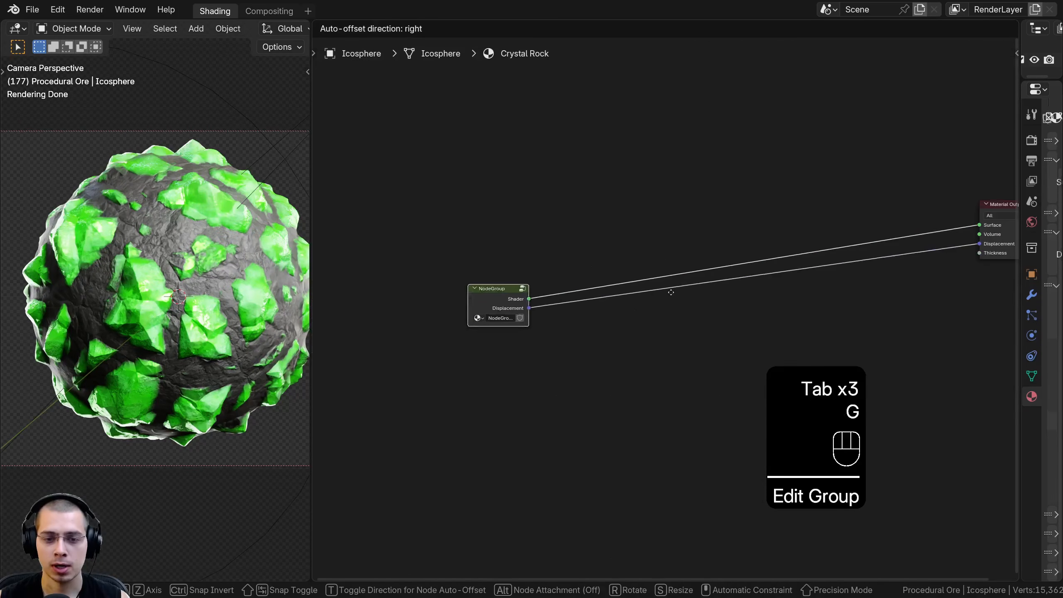
pyautogui.click(919, 258)
pyautogui.moveTo(921, 258); pyautogui.dragTo(640, 332, button='middle')
pyautogui.scroll(6, 607, 330)
pyautogui.press('g')
pyautogui.click(637, 307)
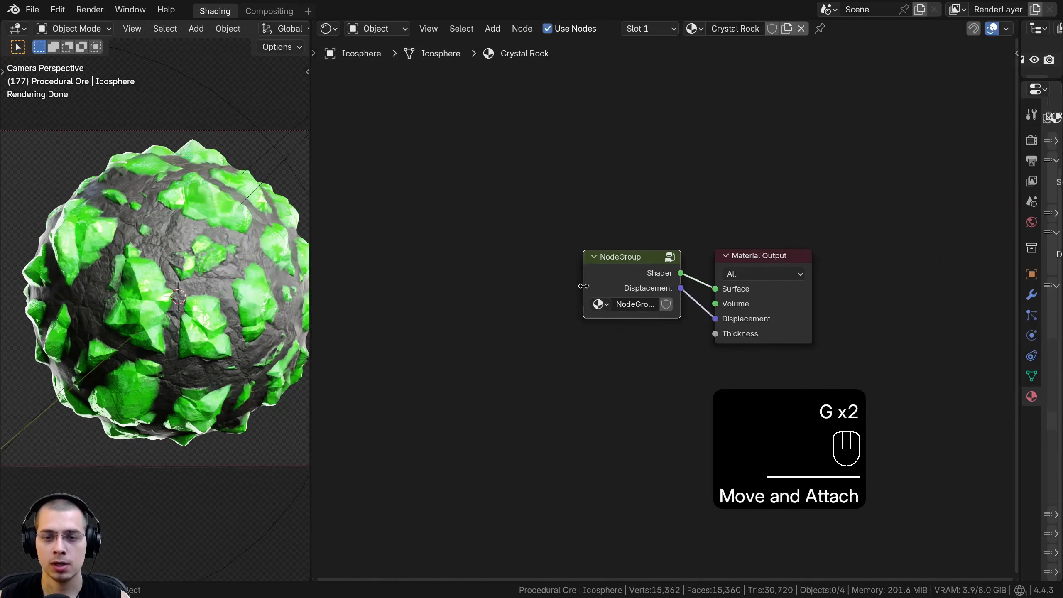
# - Widen the group node and rename it Crystal Rock
pyautogui.moveTo(584, 286); pyautogui.dragTo(479, 285)
pyautogui.moveTo(542, 269); pyautogui.dragTo(587, 275)
pyautogui.click(647, 171)
pyautogui.doubleClick(574, 295)
pyautogui.write('Crystal Rock')
pyautogui.click(578, 259)
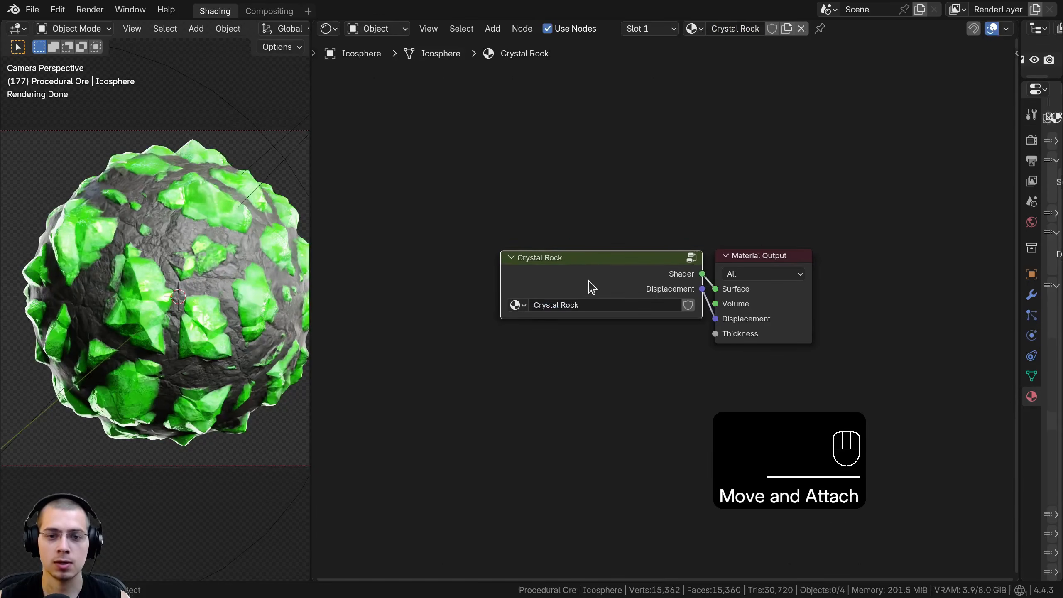
# - Open the Crystal Rock group for editing, show its group socket settings and deselect all nodes
pyautogui.scroll(1, 588, 282)
pyautogui.moveTo(577, 292); pyautogui.dragTo(536, 305, button='middle')
pyautogui.press('Tab')
pyautogui.scroll(-4, 622, 292)
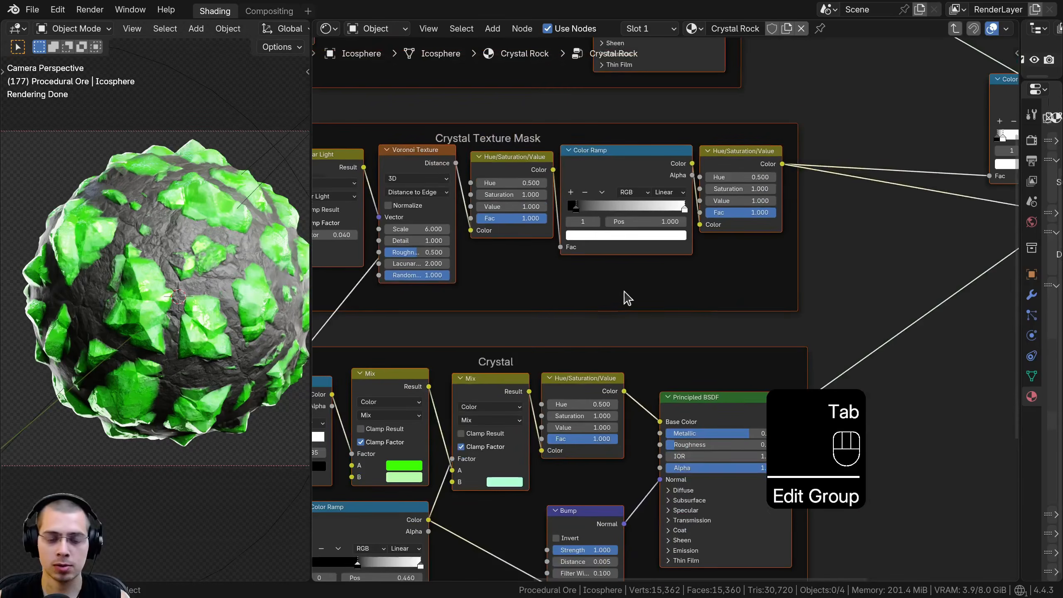
pyautogui.scroll(-2, 741, 283)
pyautogui.press('n')
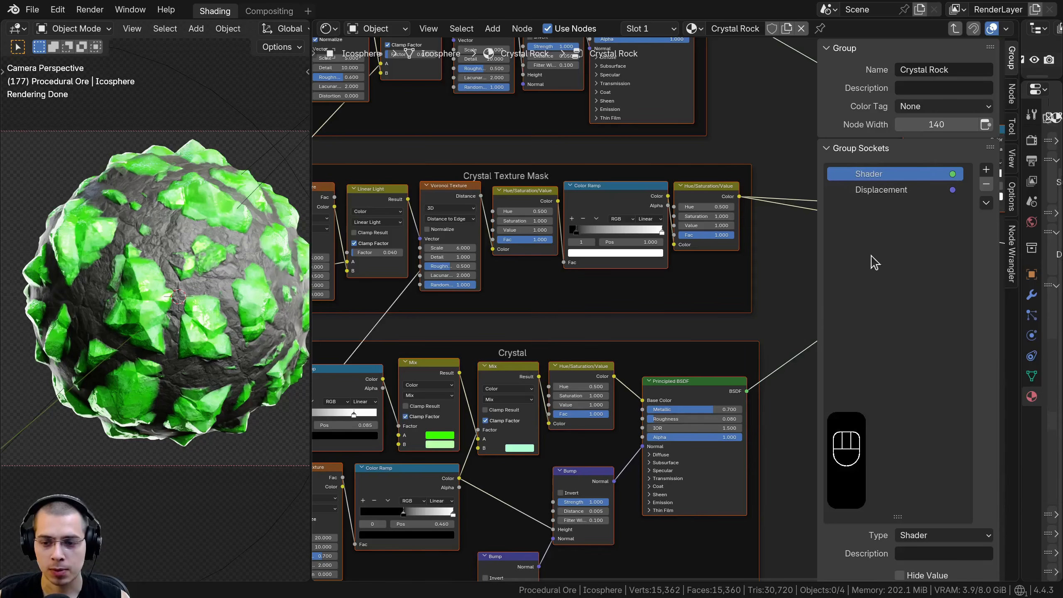
pyautogui.scroll(-5, 628, 299)
pyautogui.moveTo(361, 350); pyautogui.dragTo(615, 373, button='middle')
pyautogui.scroll(4, 611, 371)
pyautogui.press('a')
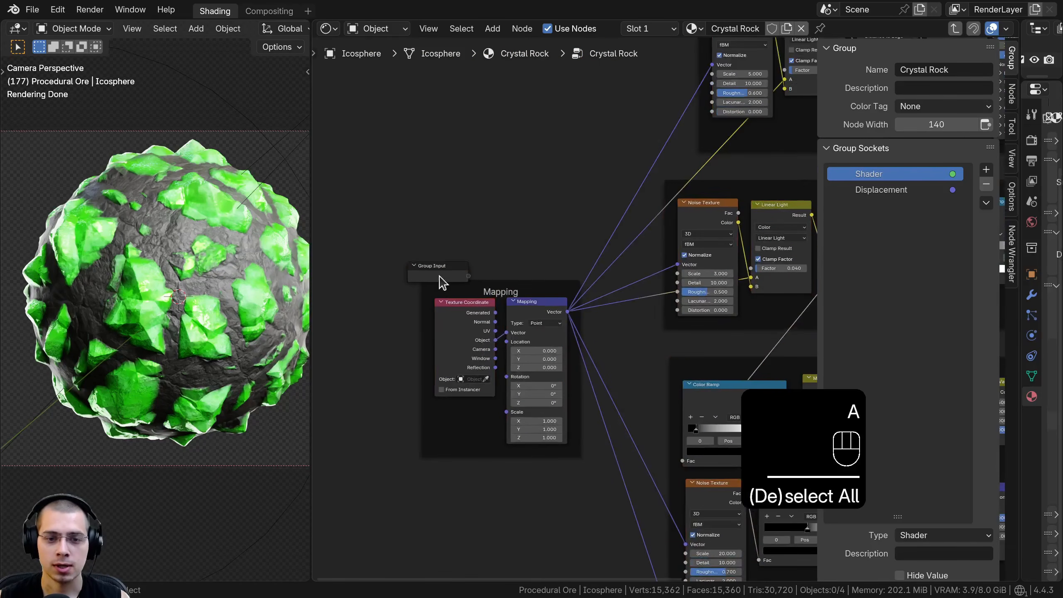
# - Move the Group Input node to the left of the Mapping frame, clear of its nodes
pyautogui.rightClick(439, 276)
pyautogui.press('g')
pyautogui.click(400, 237)
pyautogui.scroll(3, 401, 241)
pyautogui.moveTo(402, 247); pyautogui.dragTo(558, 250, button='middle')
pyautogui.press('g')
pyautogui.click(403, 234)
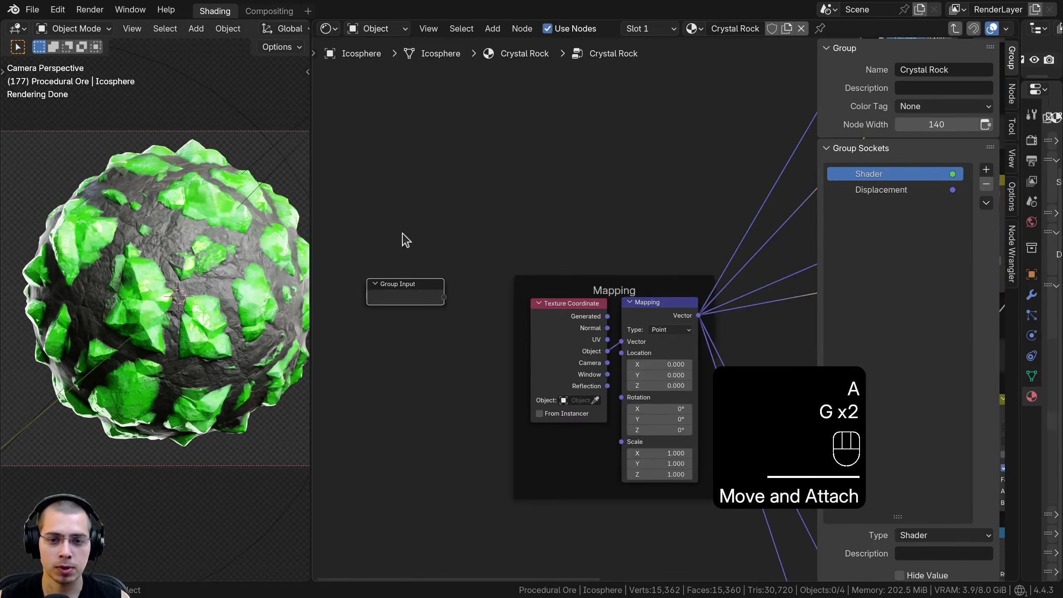
pyautogui.moveTo(459, 311); pyautogui.dragTo(456, 186, button='middle')
pyautogui.press('g')
pyautogui.click(460, 210)
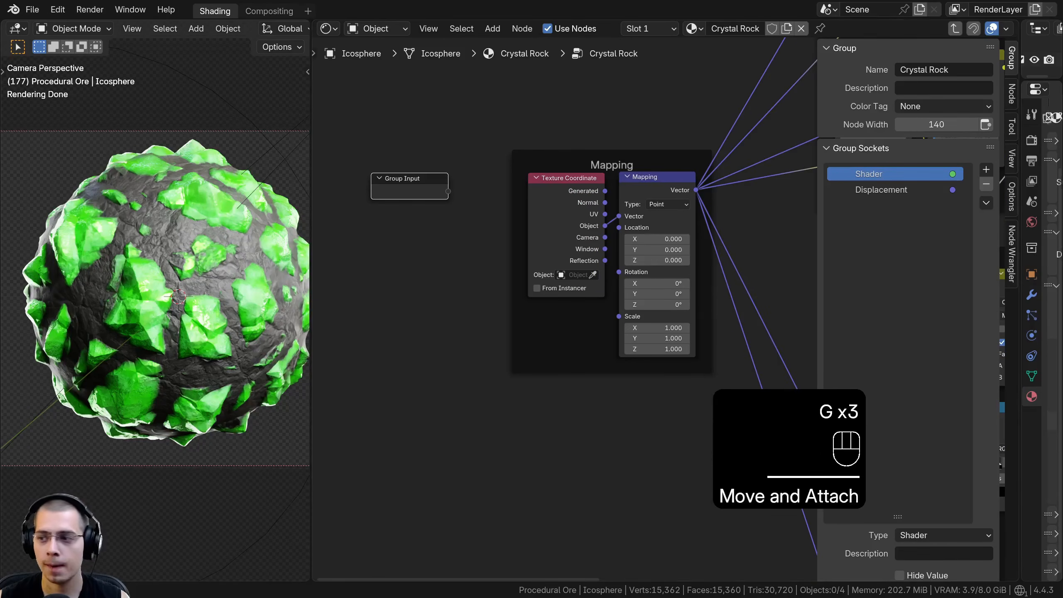
# - Expose the Mapping node's Scale as a group input by linking it to the Group Input node
pyautogui.scroll(1, 562, 274)
pyautogui.moveTo(562, 275); pyautogui.dragTo(525, 285, button='middle')
pyautogui.scroll(1, 525, 285)
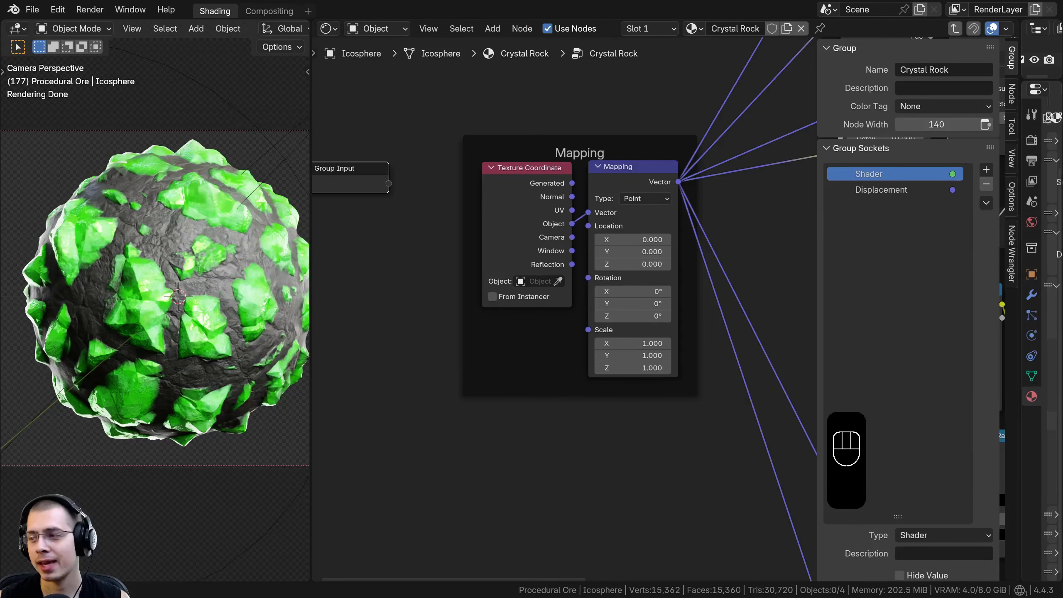
pyautogui.scroll(1, 559, 283)
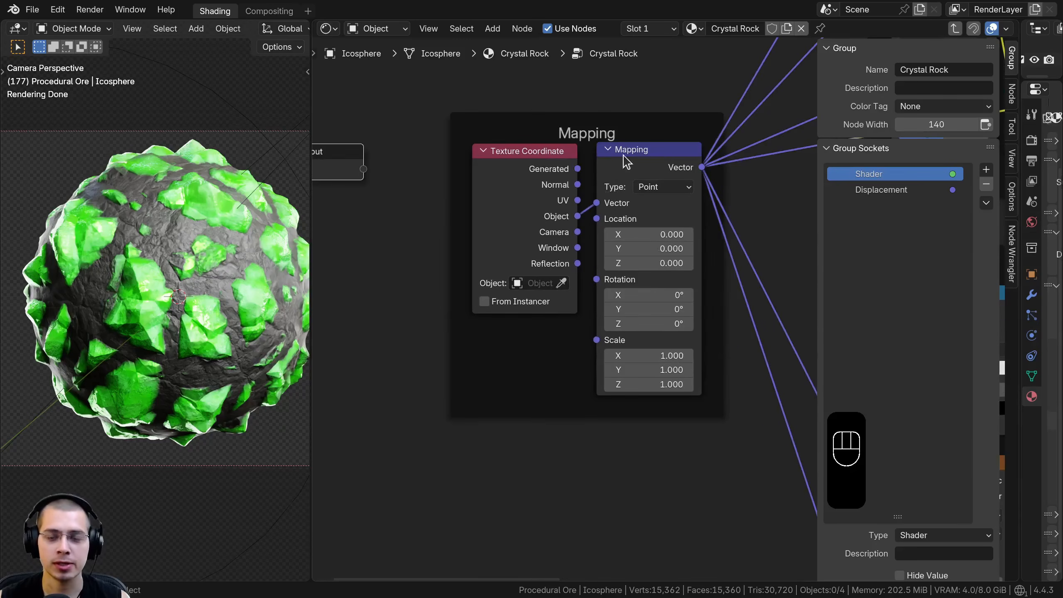
pyautogui.click(651, 161)
pyautogui.scroll(-1, 619, 351)
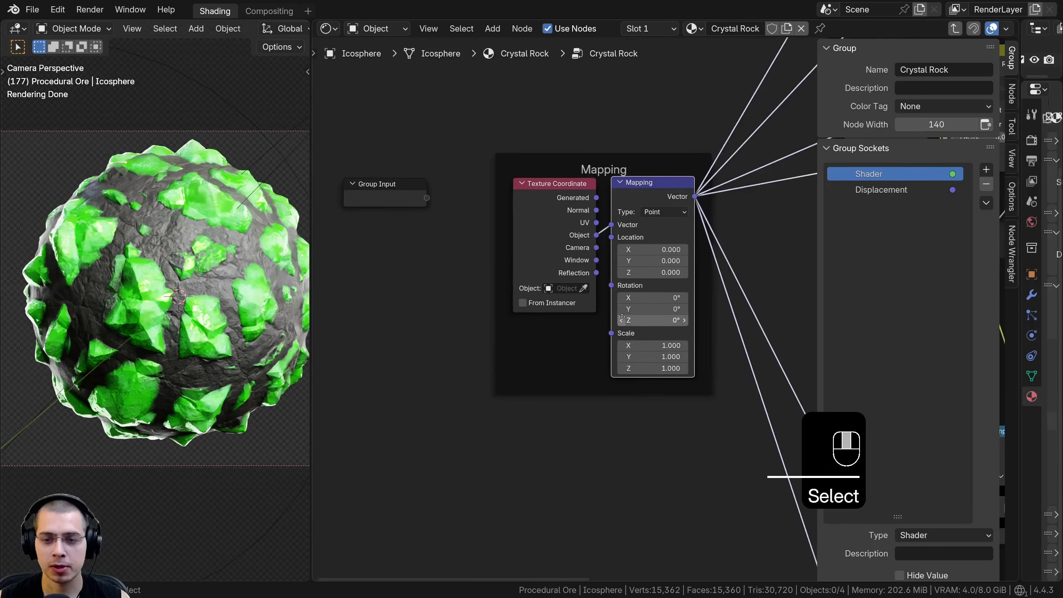
pyautogui.moveTo(614, 333); pyautogui.dragTo(412, 207)
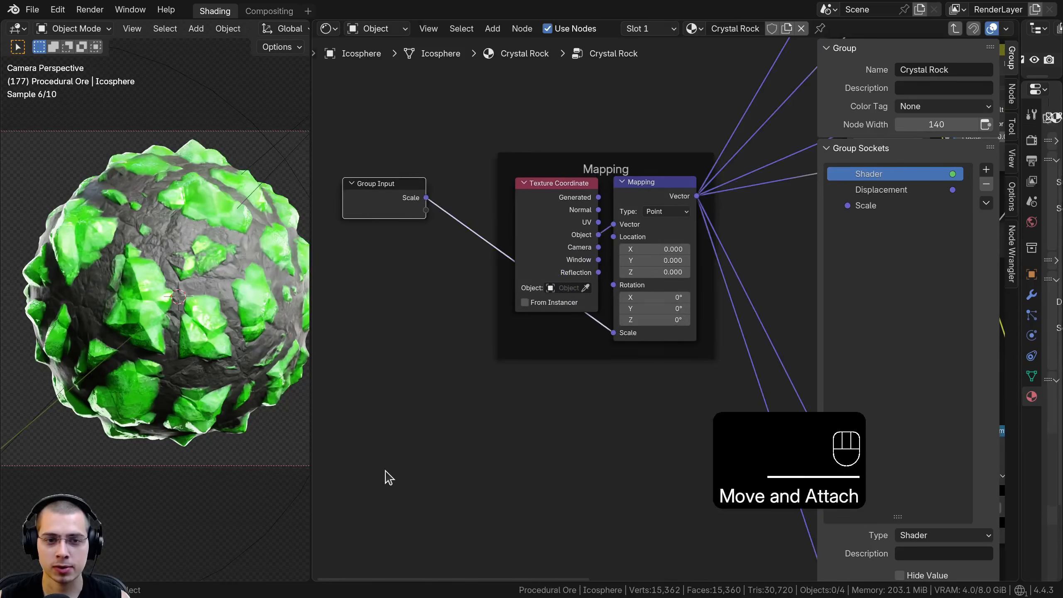
# - Change the Scale group socket's type to Float and set its default value to 1
pyautogui.click(875, 206)
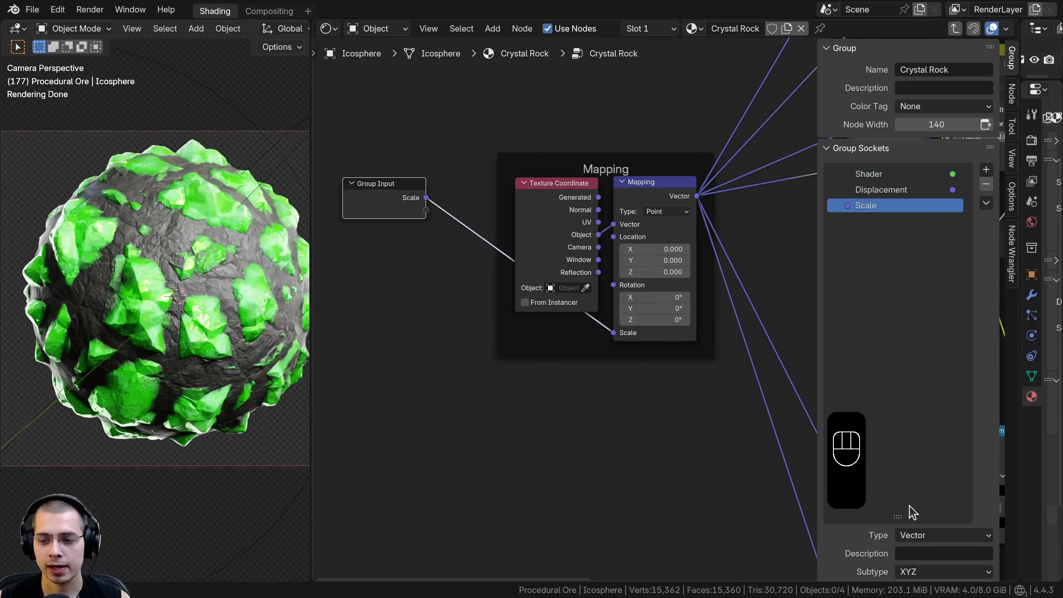
pyautogui.moveTo(899, 517); pyautogui.dragTo(904, 311)
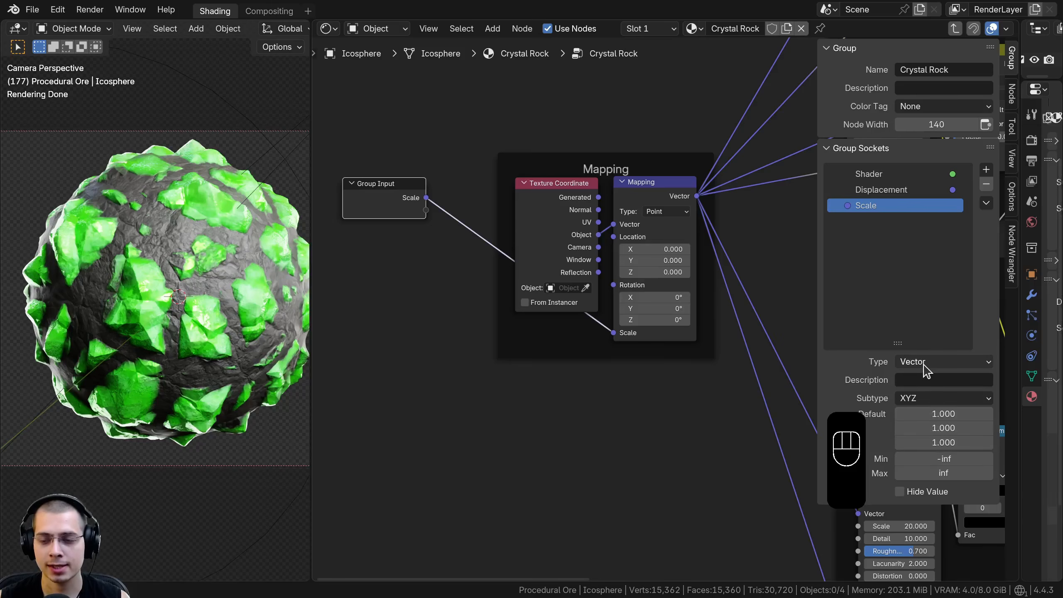
pyautogui.click(924, 363)
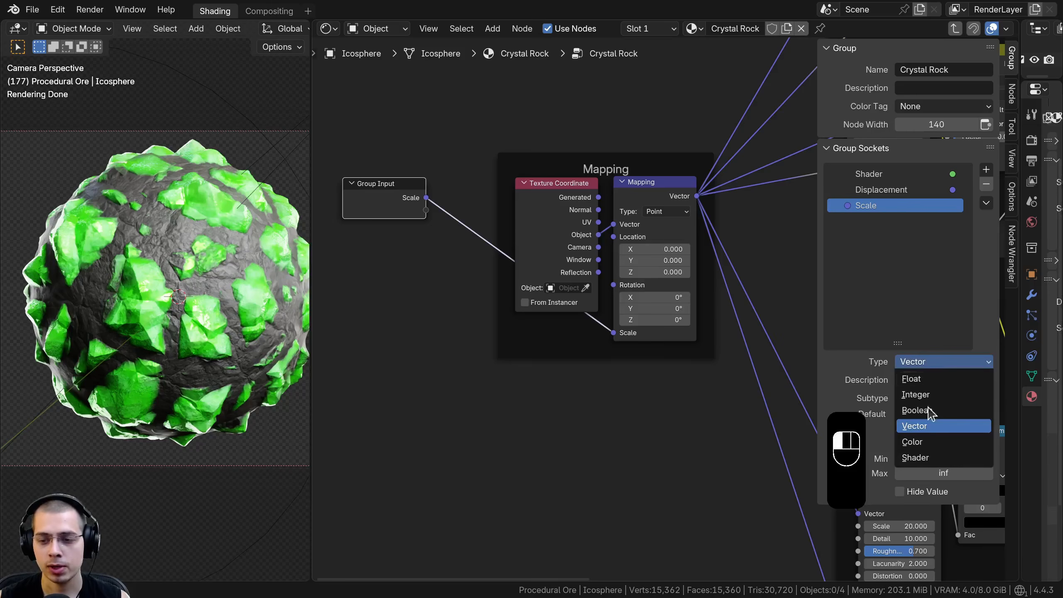
pyautogui.click(929, 379)
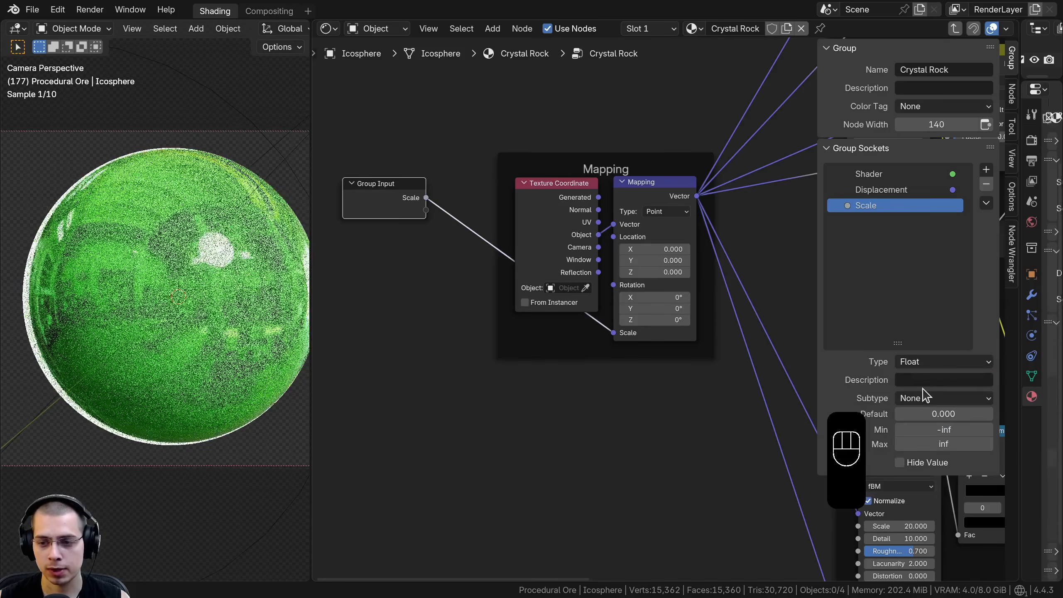
pyautogui.click(943, 413)
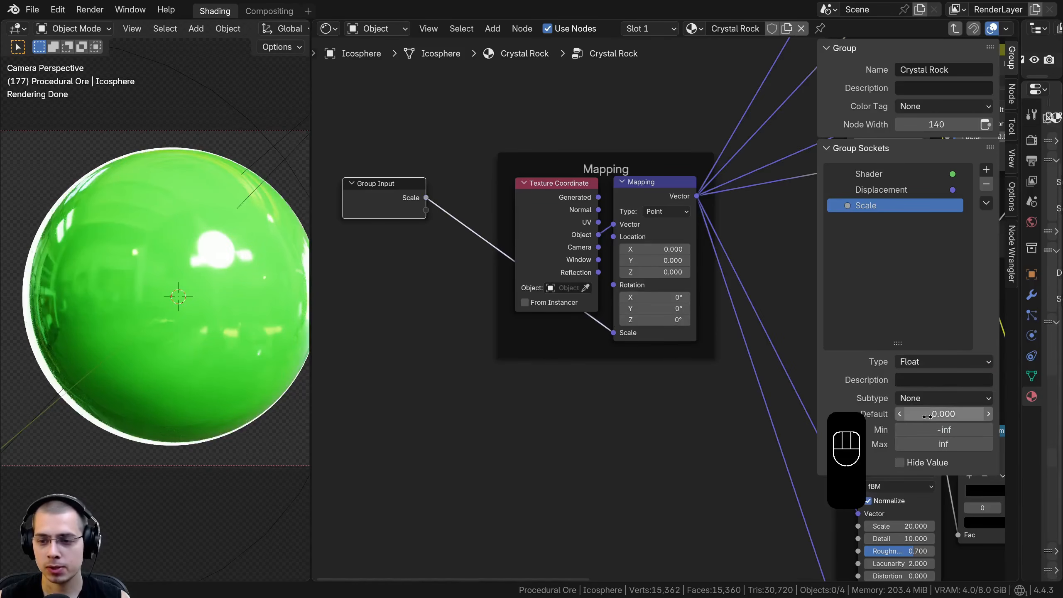
pyautogui.write('1')
pyautogui.press('Return')
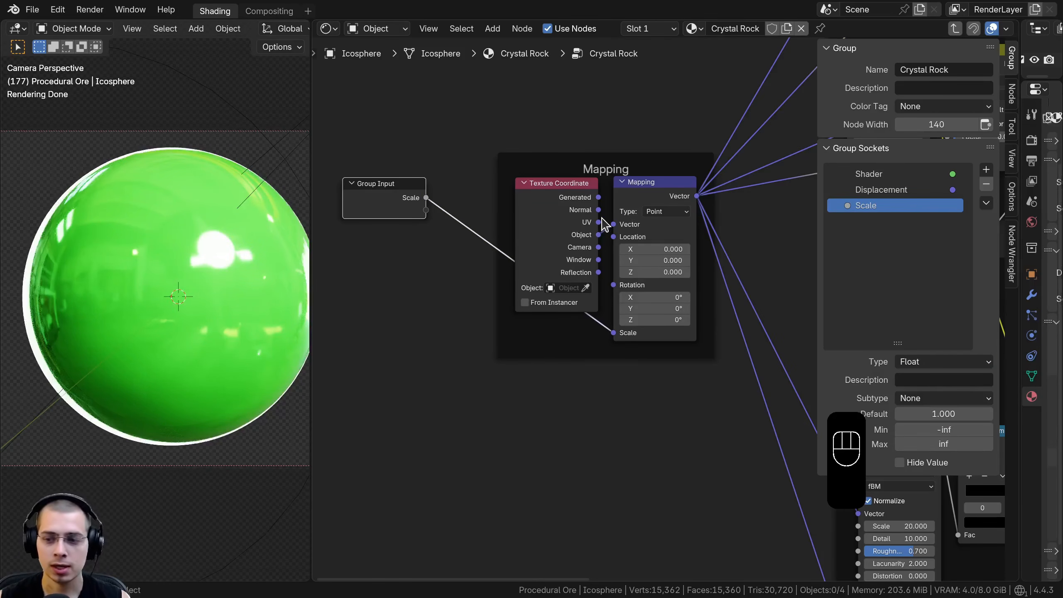
# - Set Scale to 1 on the Crystal Rock group node and reopen the group for editing
pyautogui.press('Tab')
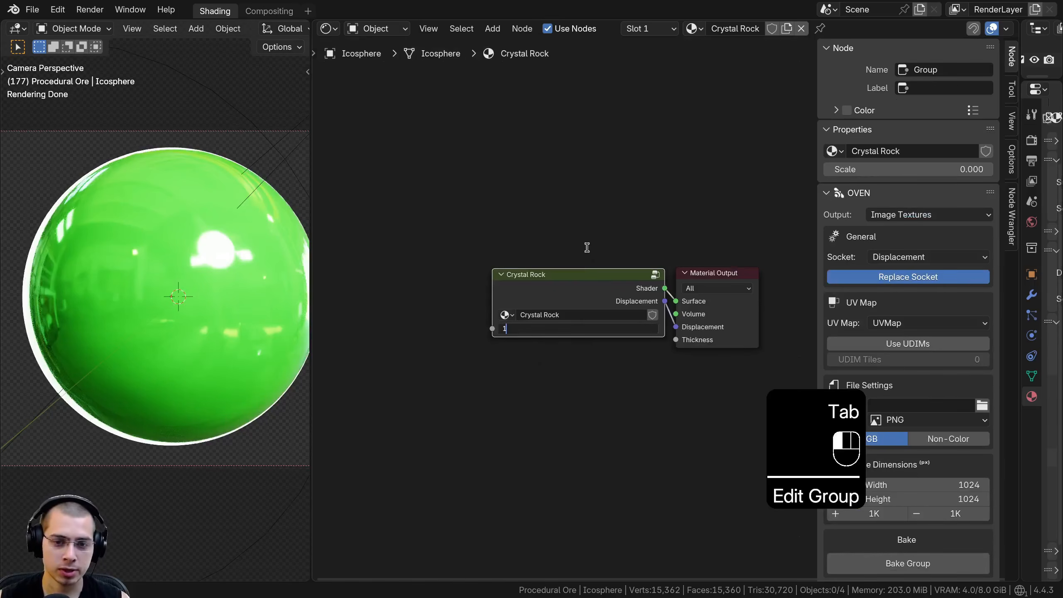
pyautogui.click(585, 294)
pyautogui.press('Tab')
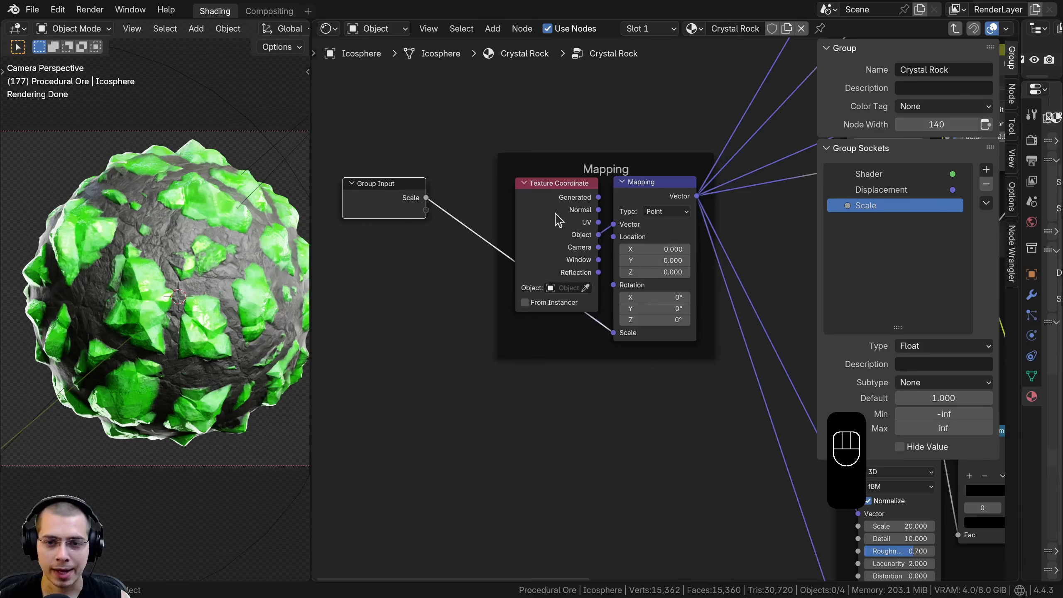
# - Move the Group Input node to just above the Rock frame
pyautogui.scroll(-3, 519, 262)
pyautogui.moveTo(532, 263); pyautogui.dragTo(519, 297, button='middle')
pyautogui.press('g')
pyautogui.click(670, 118)
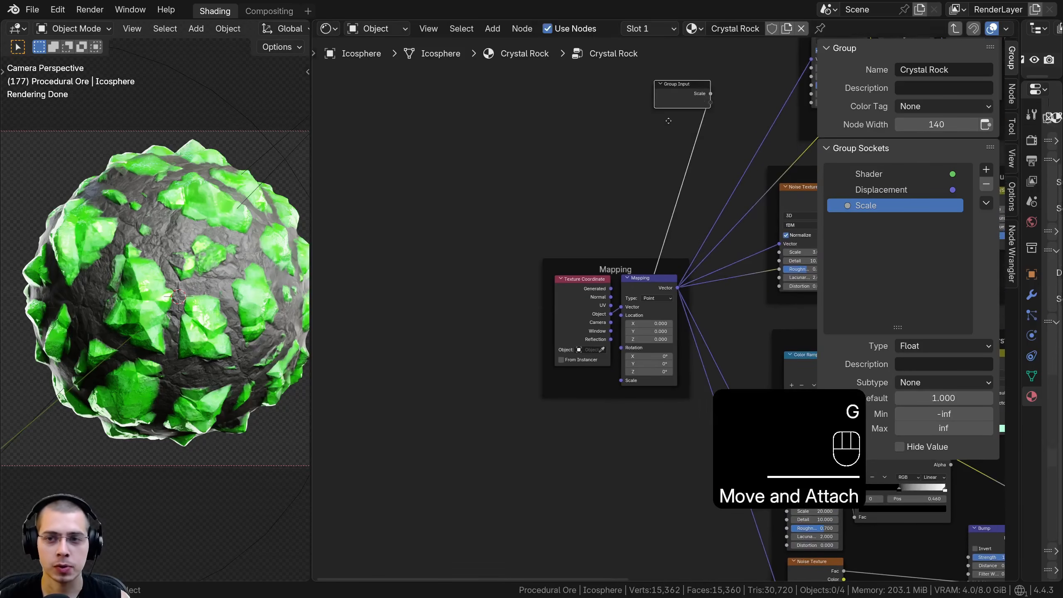
pyautogui.moveTo(683, 107); pyautogui.dragTo(350, 354, button='middle')
pyautogui.press('g')
pyautogui.click(680, 141)
pyautogui.scroll(4, 679, 143)
pyautogui.moveTo(683, 228); pyautogui.dragTo(563, 194, button='middle')
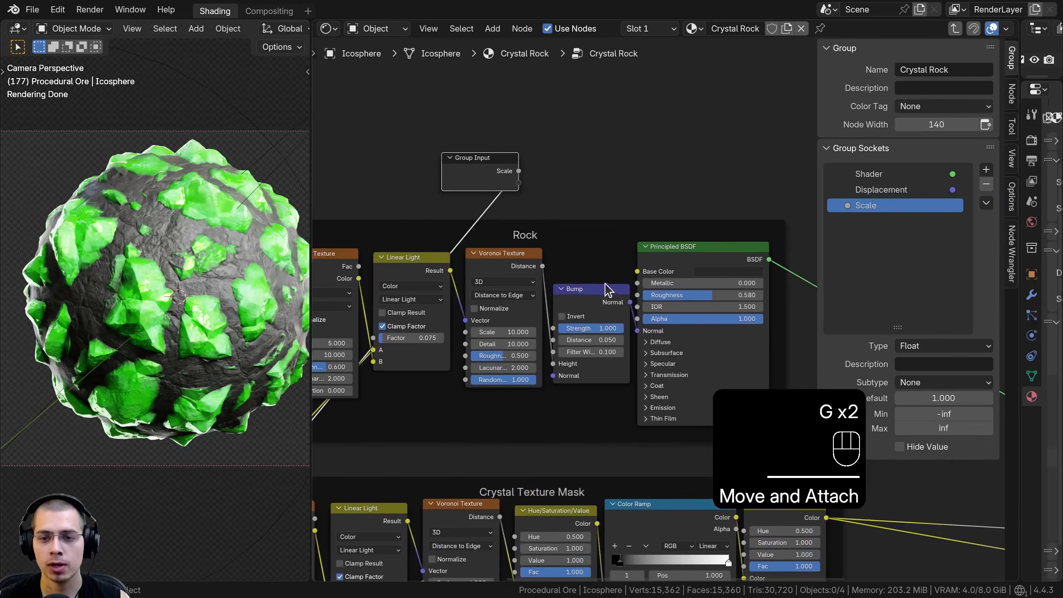
# - Expose the Rock frame's Principled BSDF Base Color as a group input and rename its socket Rock Color
pyautogui.moveTo(637, 272); pyautogui.dragTo(588, 239)
pyautogui.moveTo(529, 191); pyautogui.dragTo(519, 183)
pyautogui.doubleClick(863, 221)
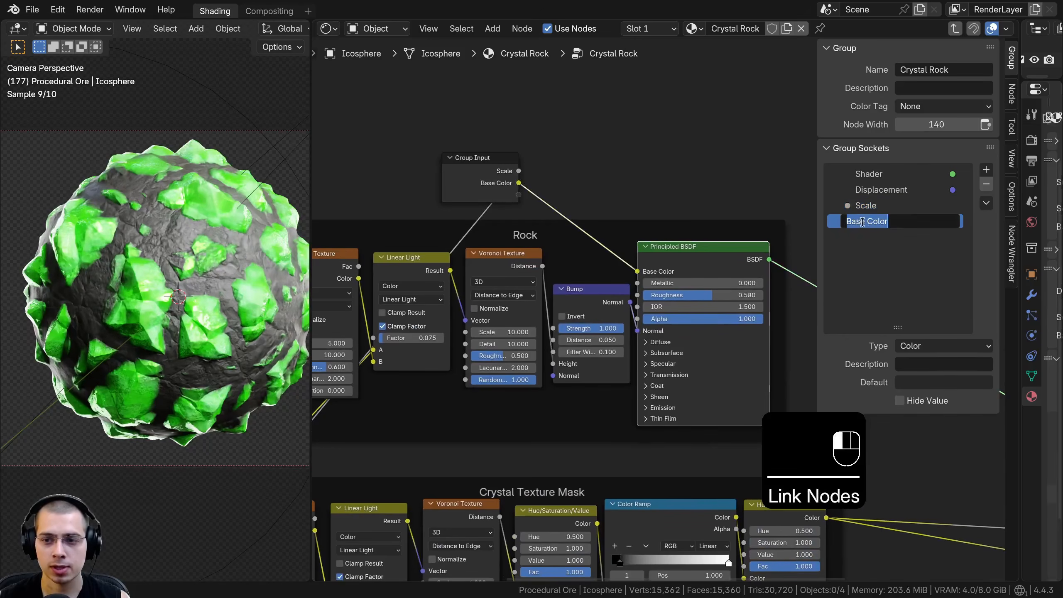
pyautogui.write('R')
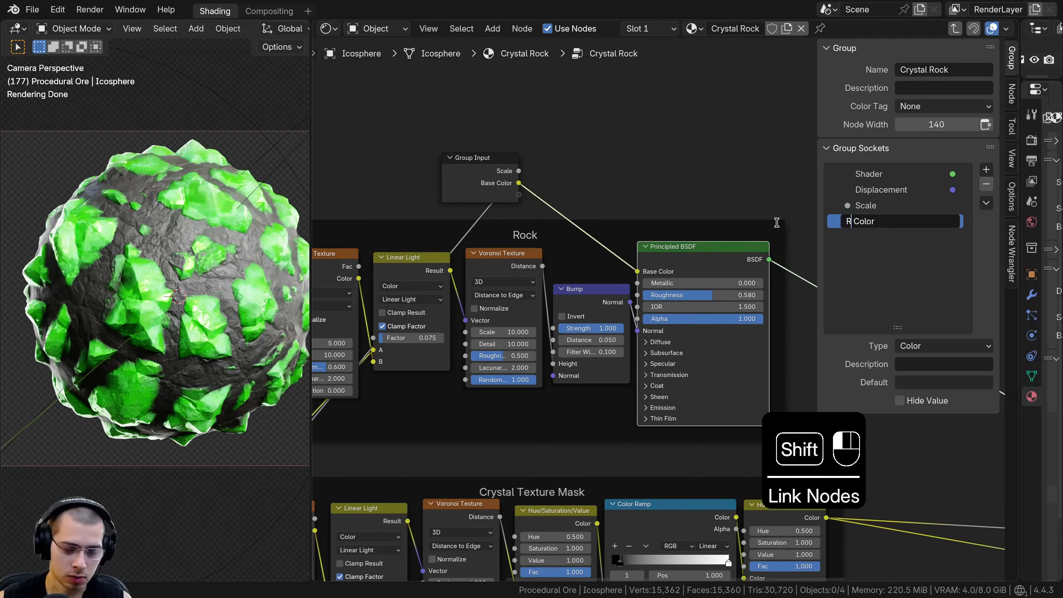
pyautogui.write('ock')
pyautogui.press('Return')
# - Move the Group Input node to the empty area above the Mapping frame
pyautogui.moveTo(469, 300); pyautogui.dragTo(496, 298, button='middle')
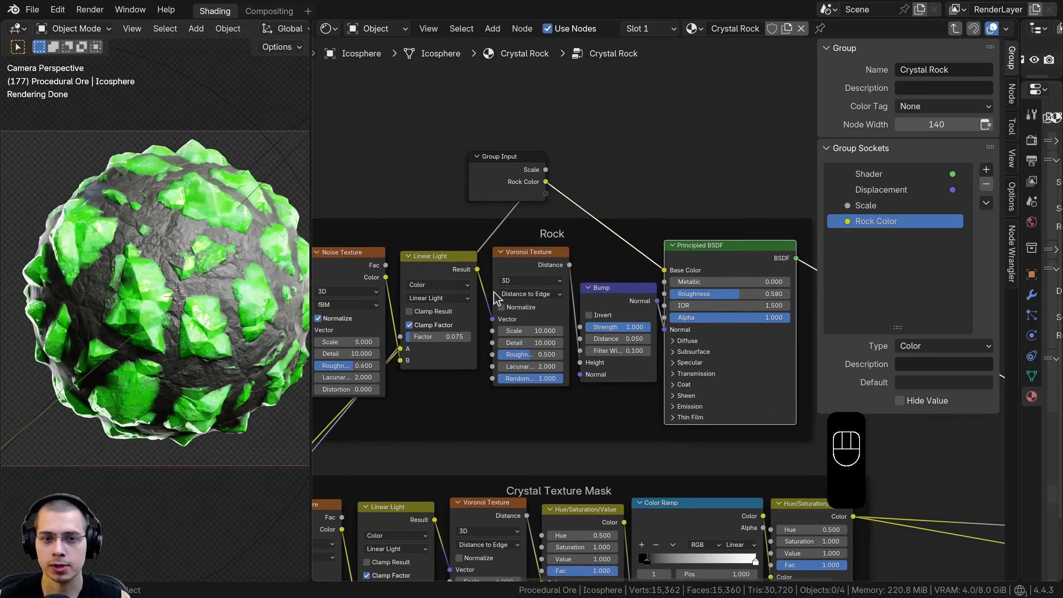
pyautogui.moveTo(625, 290); pyautogui.dragTo(656, 277, button='middle')
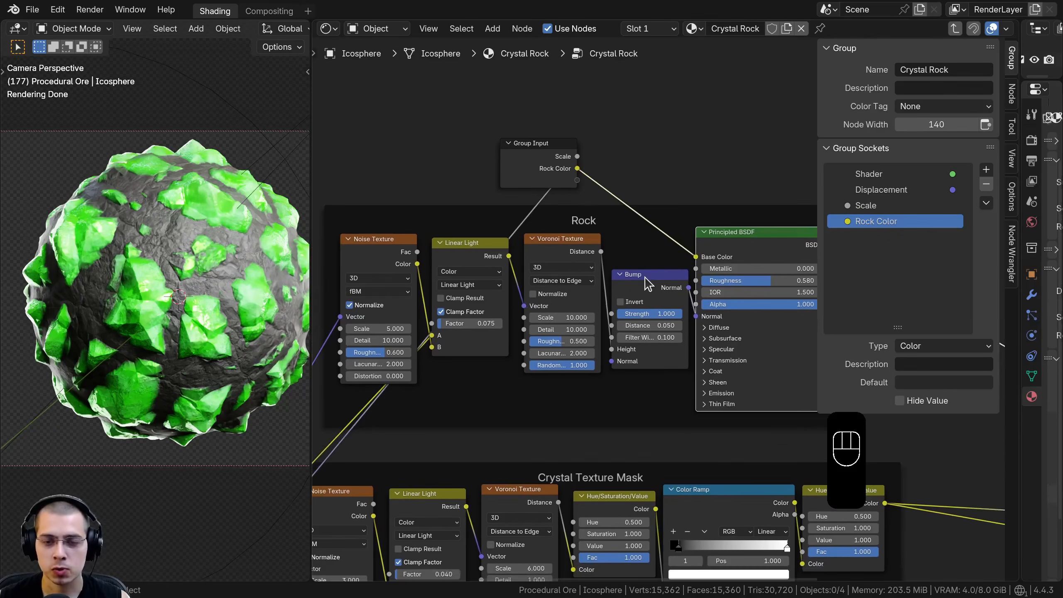
pyautogui.scroll(-3, 648, 284)
pyautogui.moveTo(562, 309); pyautogui.dragTo(631, 189, button='middle')
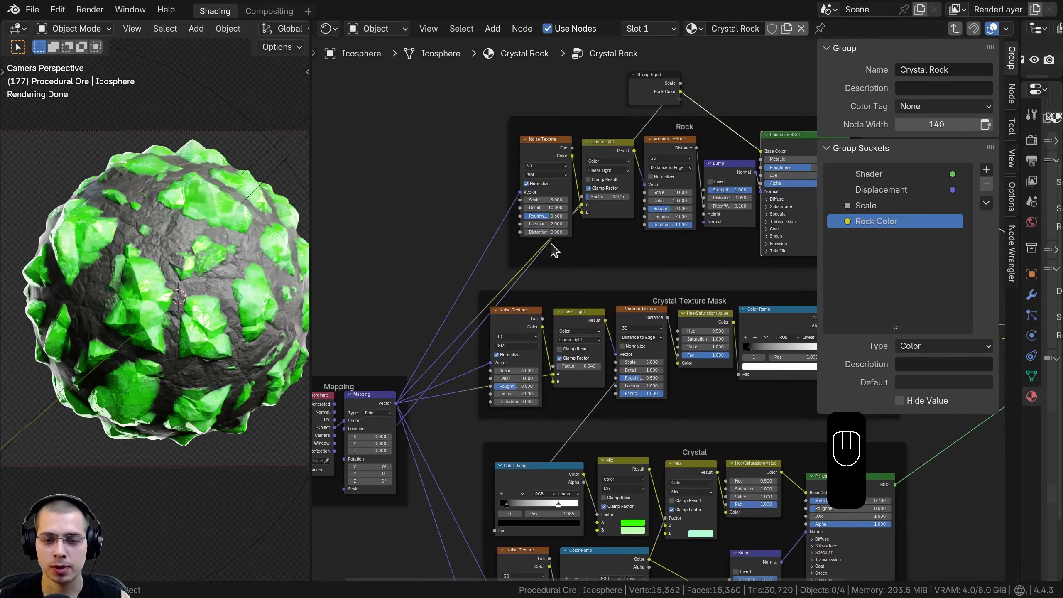
pyautogui.moveTo(353, 398); pyautogui.dragTo(445, 350, button='middle')
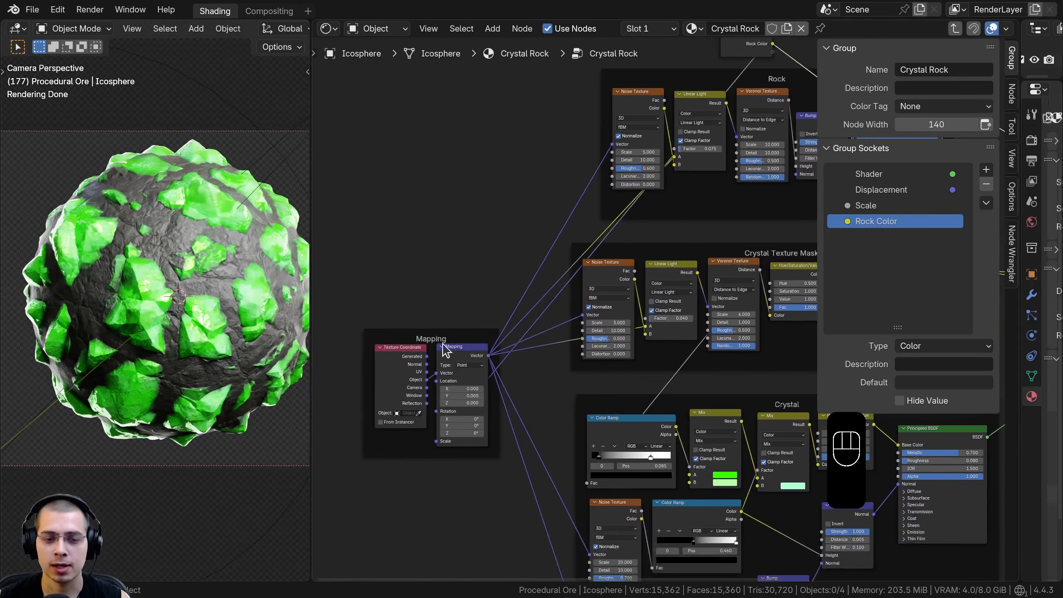
pyautogui.click(742, 52)
pyautogui.press('g')
pyautogui.click(400, 151)
# - Add a shared reroute to the two Mapping vector links that feed the Rock frame's nodes
pyautogui.moveTo(532, 417)
pyautogui.mouseDown(button='middle')
pyautogui.moveTo(569, 430)
pyautogui.moveTo(553, 418)
pyautogui.mouseUp(button='middle')
pyautogui.scroll(2, 543, 260)
pyautogui.scroll(1, 543, 261)
pyautogui.moveTo(545, 260); pyautogui.dragTo(552, 204, button='middle')
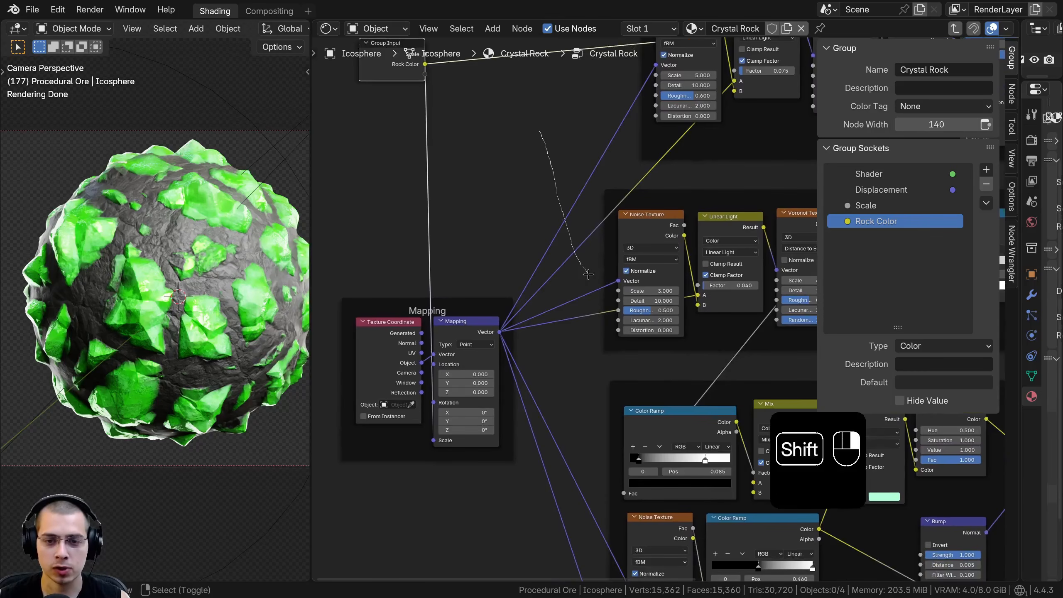
pyautogui.keyDown('shift'); pyautogui.moveTo(588, 274); pyautogui.dragTo(588, 276, button='right'); pyautogui.keyUp('shift')
# - Shift the Mapping frame away from the texture frames and move the reroute up close to the Rock frame
pyautogui.scroll(-1, 531, 287)
pyautogui.moveTo(528, 287); pyautogui.dragTo(556, 288, button='middle')
pyautogui.moveTo(538, 305); pyautogui.dragTo(465, 298)
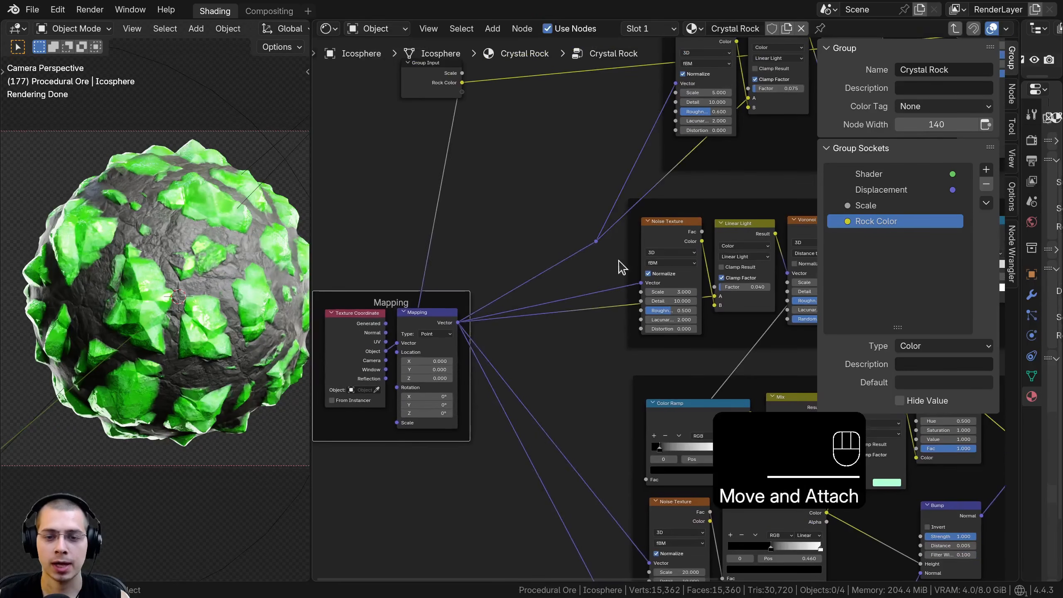
pyautogui.moveTo(596, 243); pyautogui.dragTo(586, 195)
pyautogui.scroll(-2, 561, 199)
pyautogui.moveTo(557, 200); pyautogui.dragTo(507, 297, button='middle')
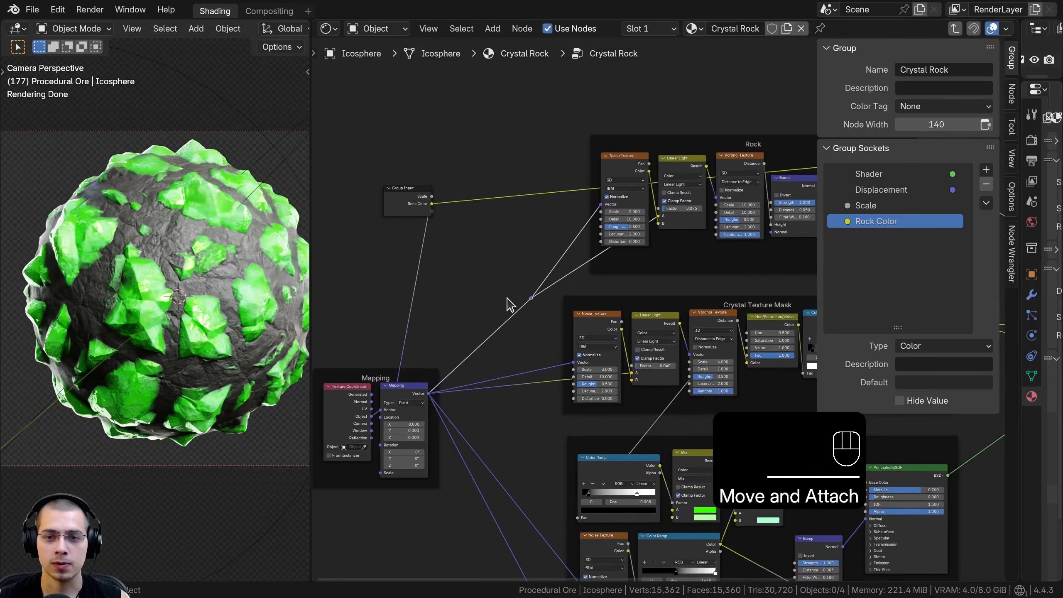
pyautogui.press('g')
pyautogui.click(534, 244)
pyautogui.scroll(1, 404, 261)
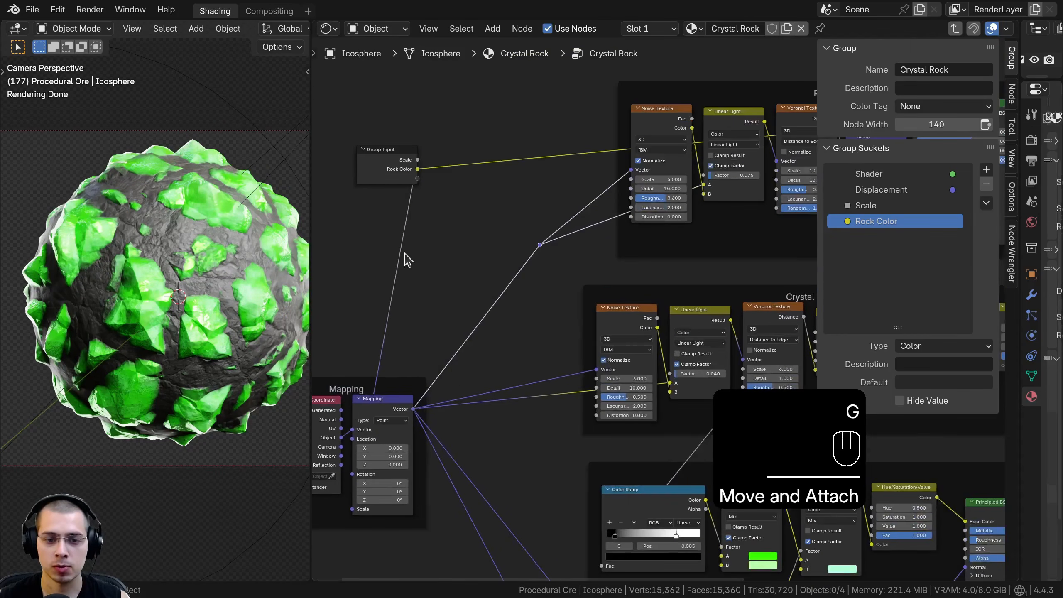
pyautogui.hotkey('shift', 'a')
pyautogui.write('map')
pyautogui.press('Return')
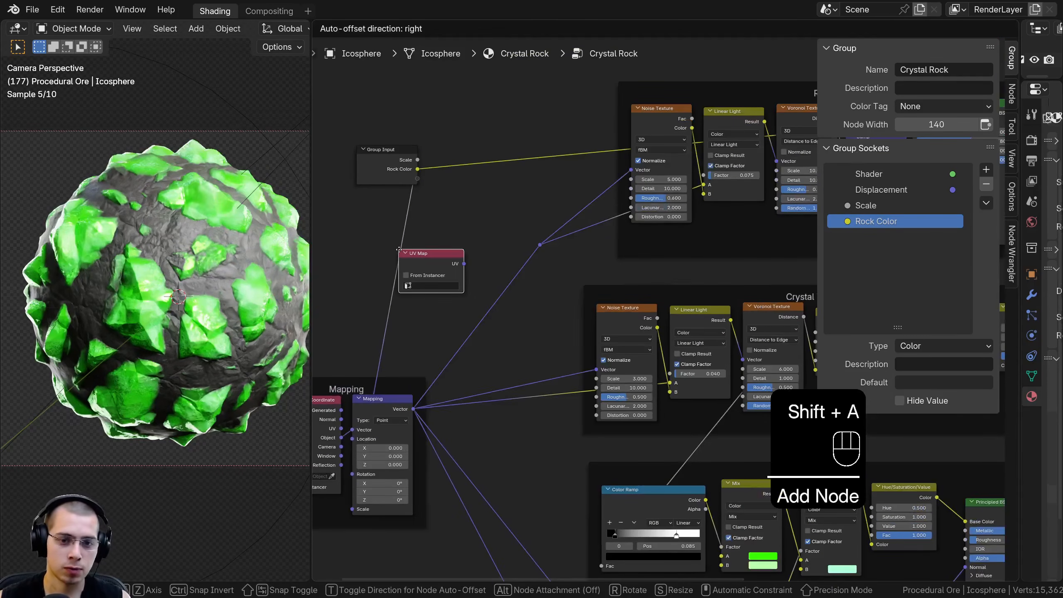
pyautogui.click(460, 228)
pyautogui.press('x')
# - Insert a second Mapping node on the link to the Rock frame's reroute, and dissolve that reroute
pyautogui.hotkey('shift', 'a')
pyautogui.write('mapp')
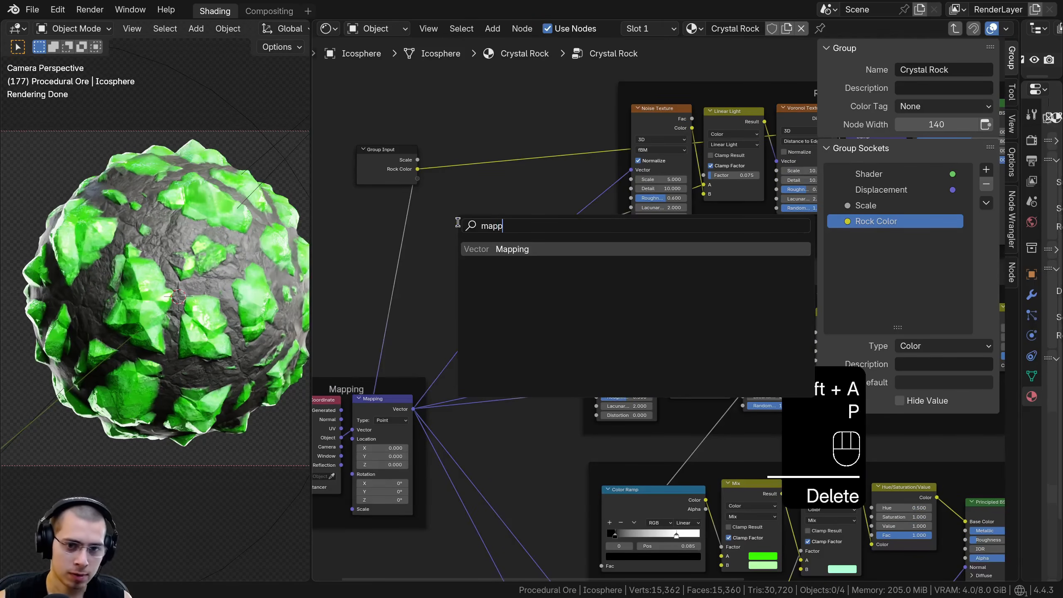
pyautogui.press('Return')
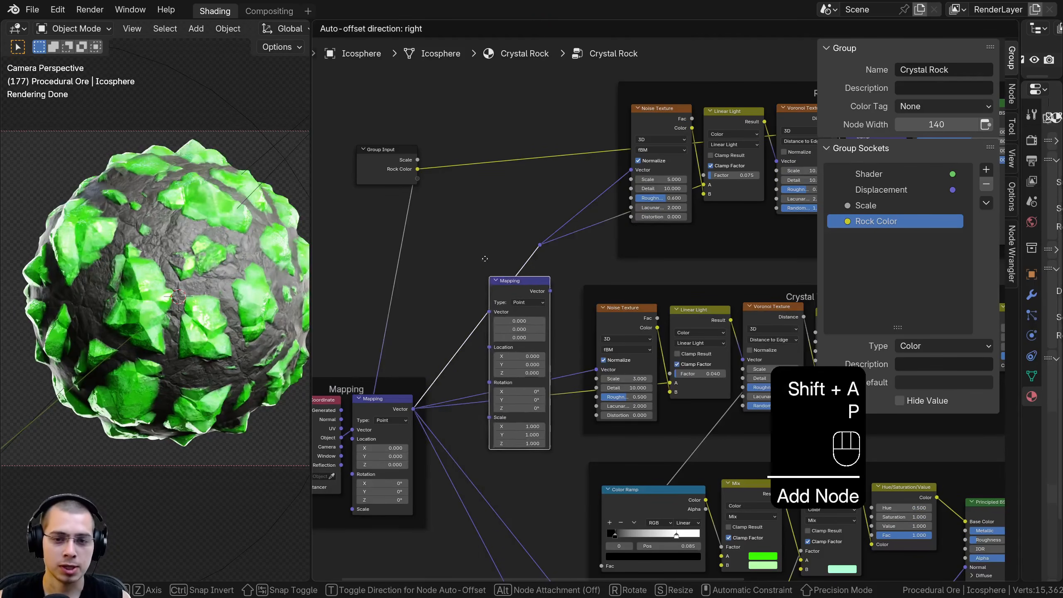
pyautogui.click(457, 231)
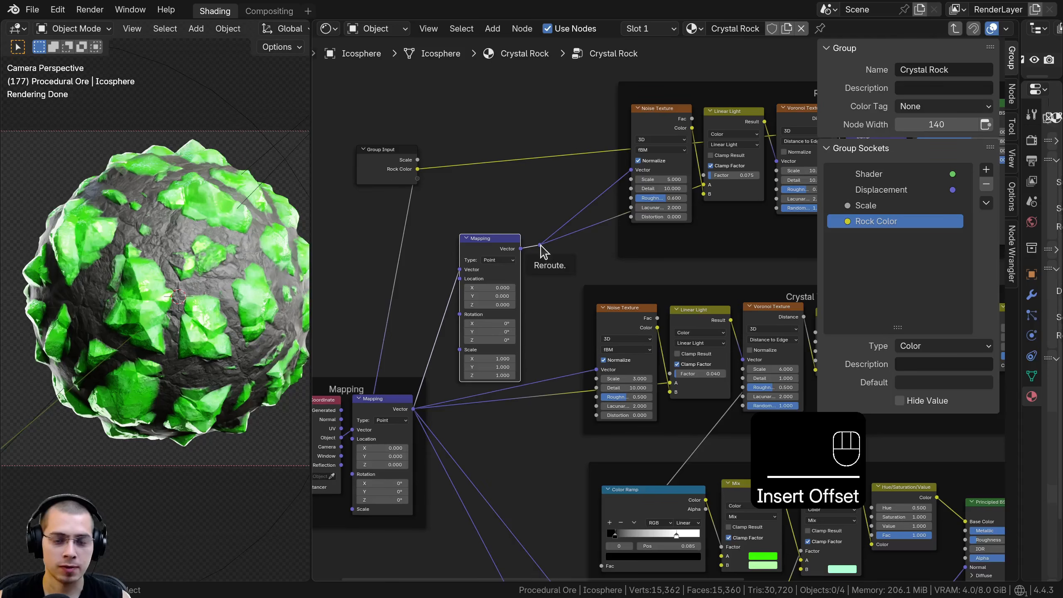
pyautogui.click(541, 245)
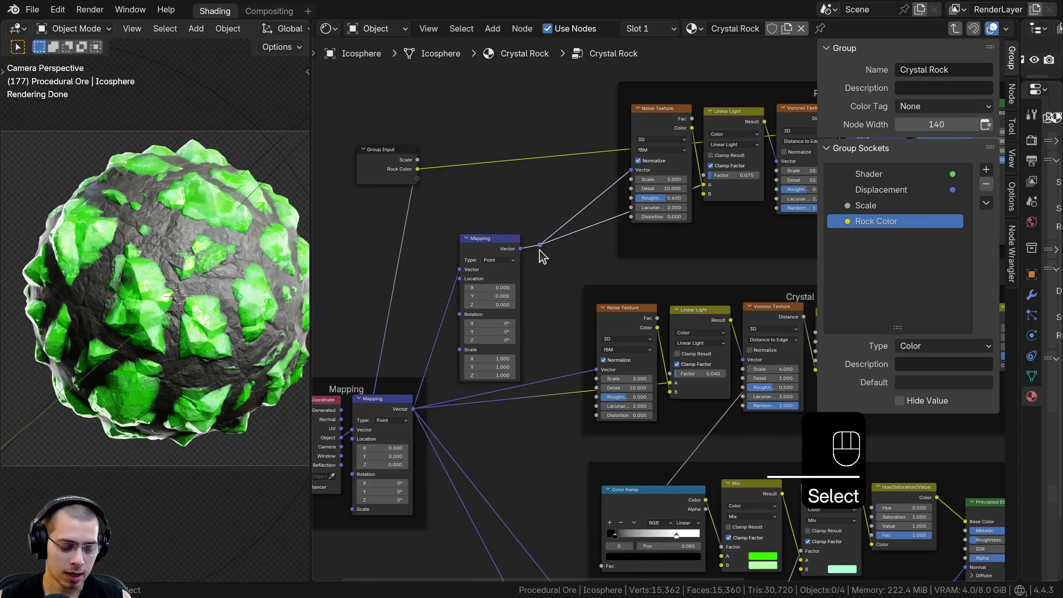
pyautogui.hotkey('ctrl', 'x')
# - Move the new Mapping node into the Mapping frame, above the original Mapping node
pyautogui.click(491, 247)
pyautogui.moveTo(492, 247); pyautogui.dragTo(561, 155, button='middle')
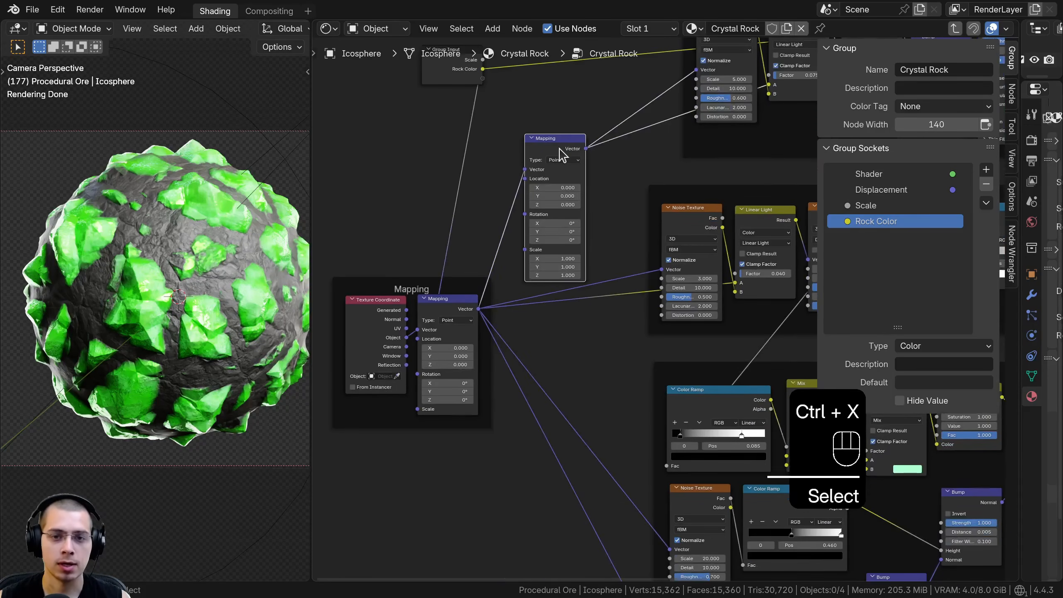
pyautogui.press('g')
pyautogui.press('g')
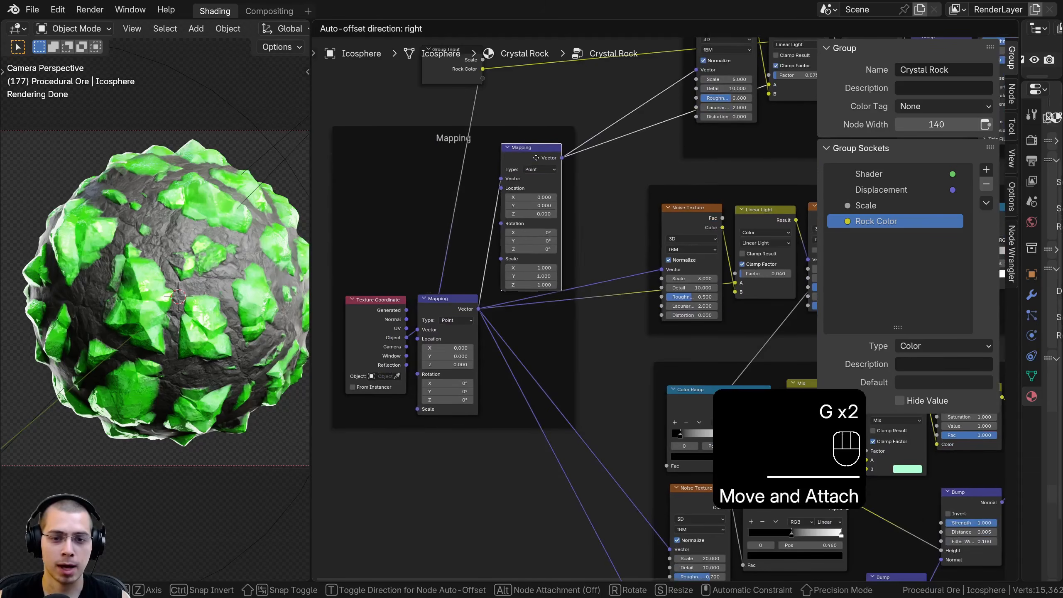
pyautogui.click(537, 144)
# - Link the new Mapping node's Scale to the Group Input node and rename the resulting socket Rock Scale
pyautogui.moveTo(572, 156); pyautogui.dragTo(705, 215, button='middle')
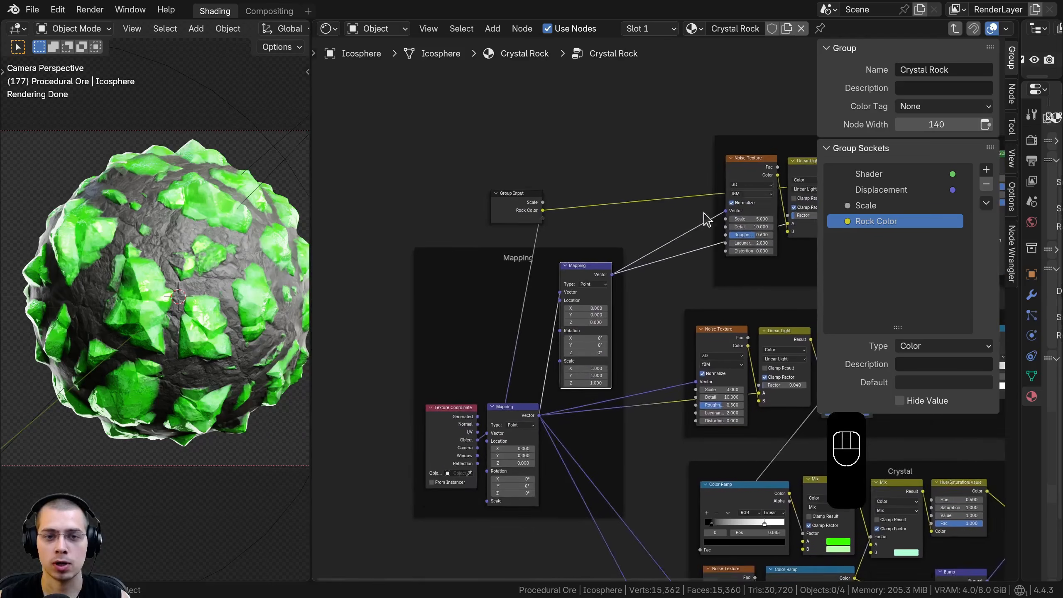
pyautogui.scroll(4, 624, 257)
pyautogui.moveTo(462, 172); pyautogui.dragTo(543, 151, button='middle')
pyautogui.moveTo(562, 156); pyautogui.dragTo(500, 151)
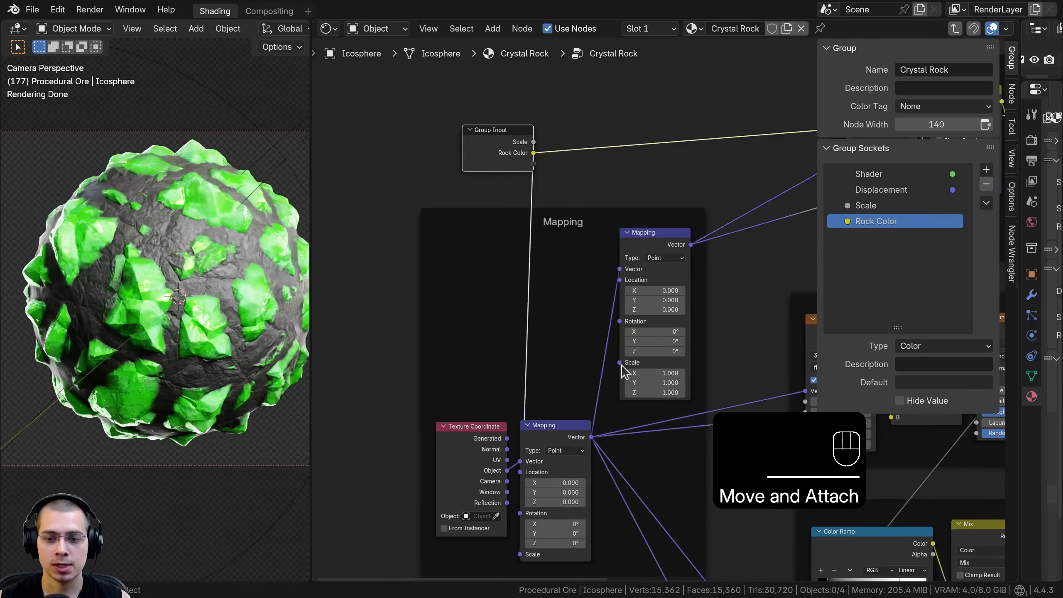
pyautogui.moveTo(620, 363); pyautogui.dragTo(534, 165)
pyautogui.doubleClick(852, 237)
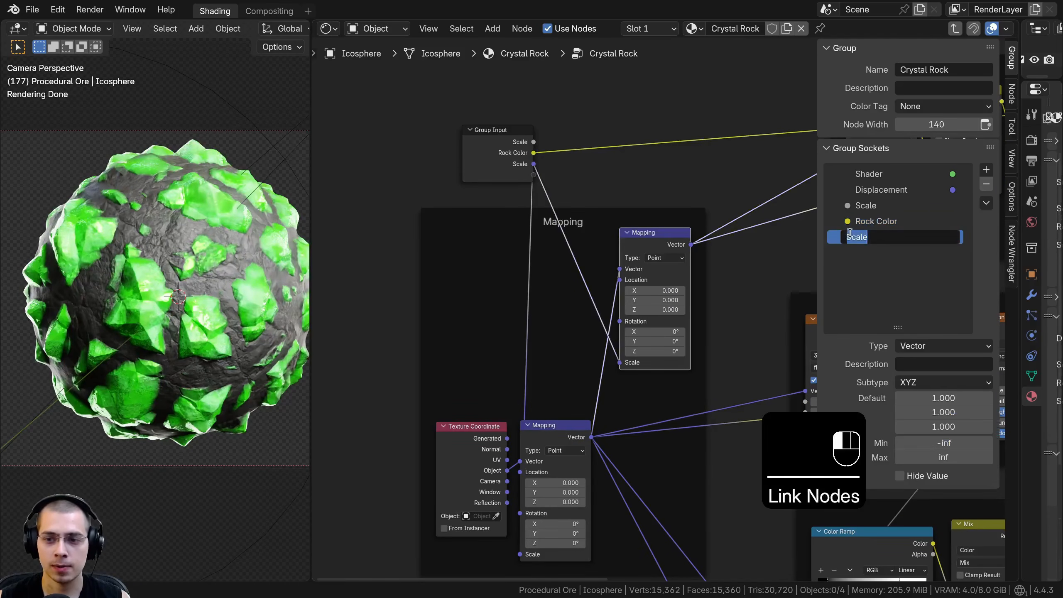
pyautogui.press('Return')
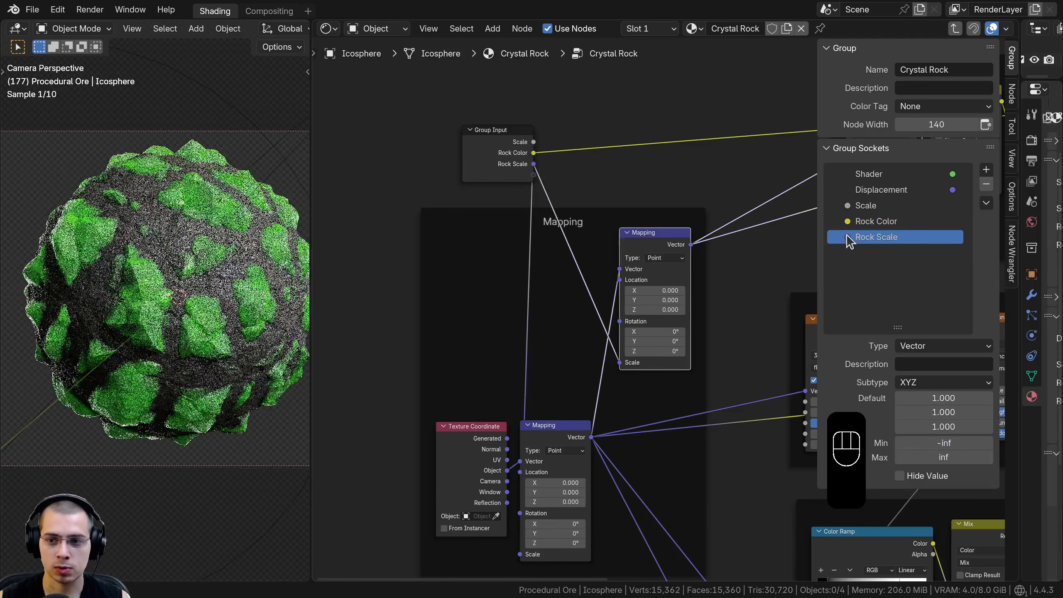
# - Change the Rock Scale socket's type to Float and set its default value to 1
pyautogui.moveTo(729, 315); pyautogui.dragTo(671, 319, button='middle')
pyautogui.scroll(2, 670, 319)
pyautogui.scroll(-1, 612, 288)
pyautogui.moveTo(613, 288); pyautogui.dragTo(464, 334, button='middle')
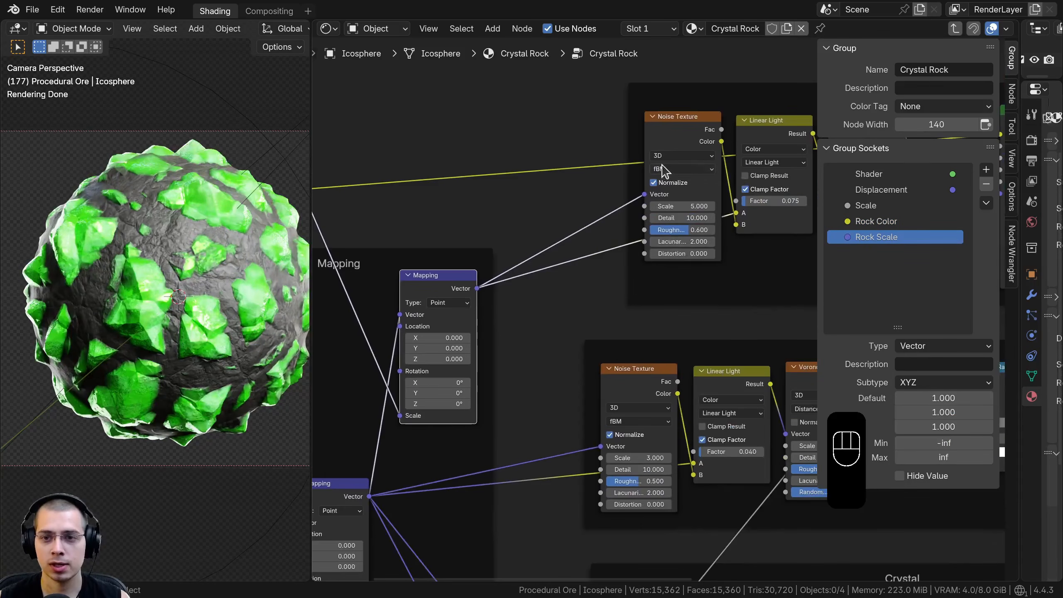
pyautogui.moveTo(423, 425); pyautogui.dragTo(514, 422, button='middle')
pyautogui.scroll(1, 514, 421)
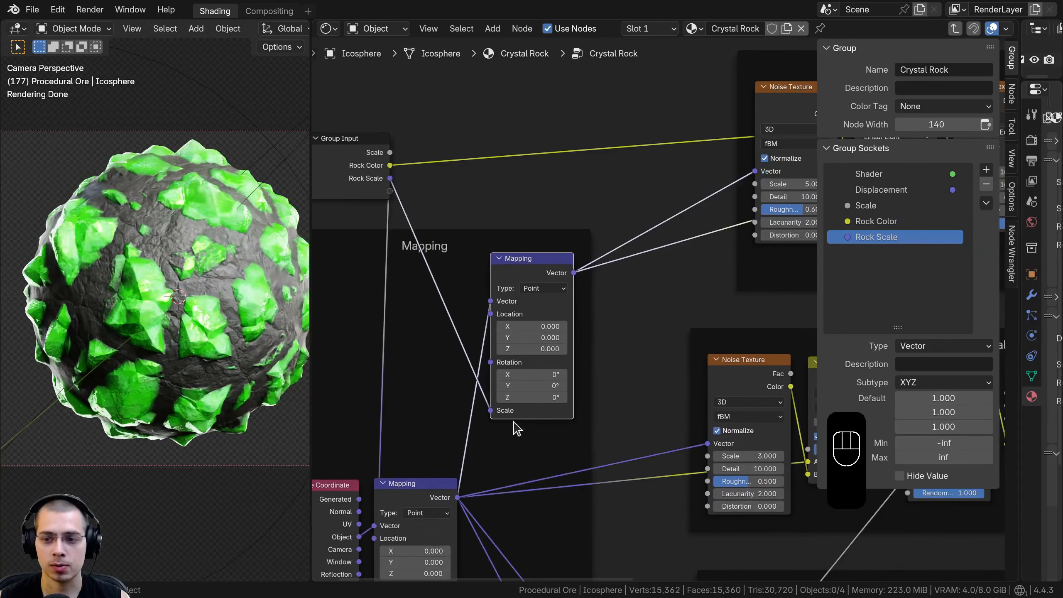
pyautogui.click(925, 351)
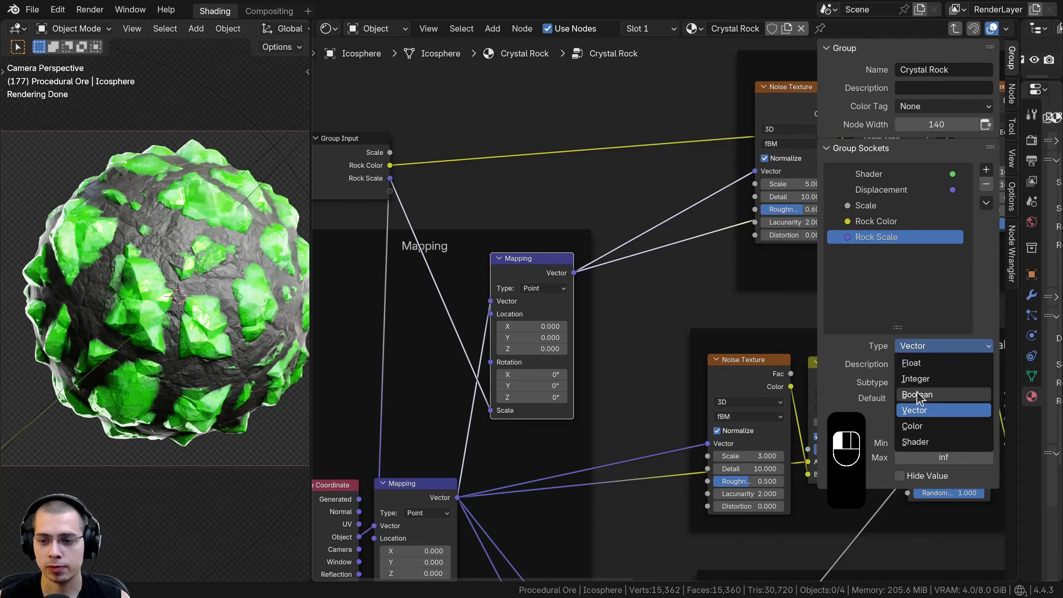
pyautogui.click(856, 423)
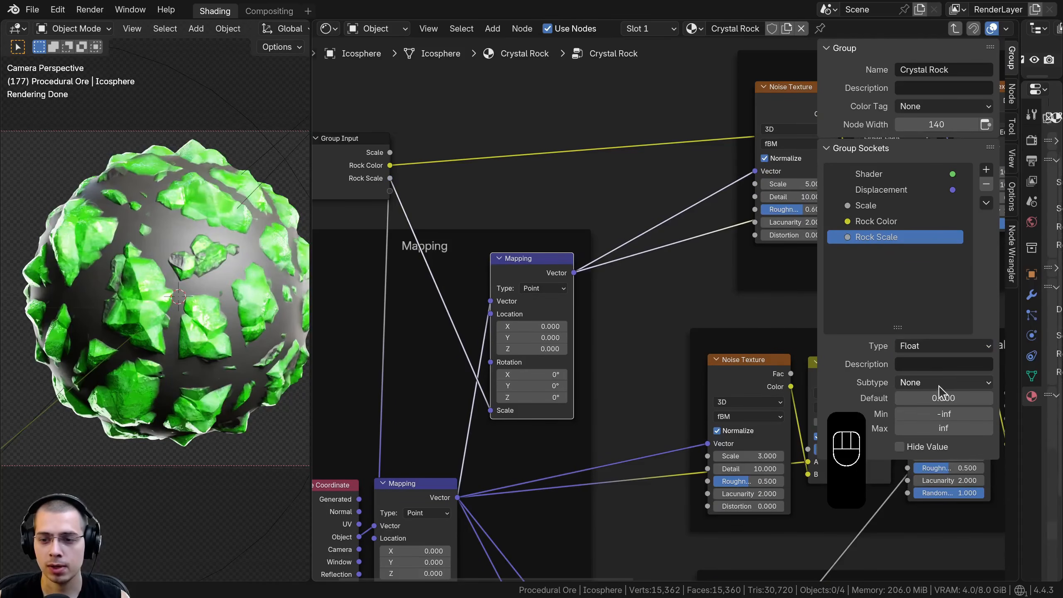
pyautogui.click(935, 398)
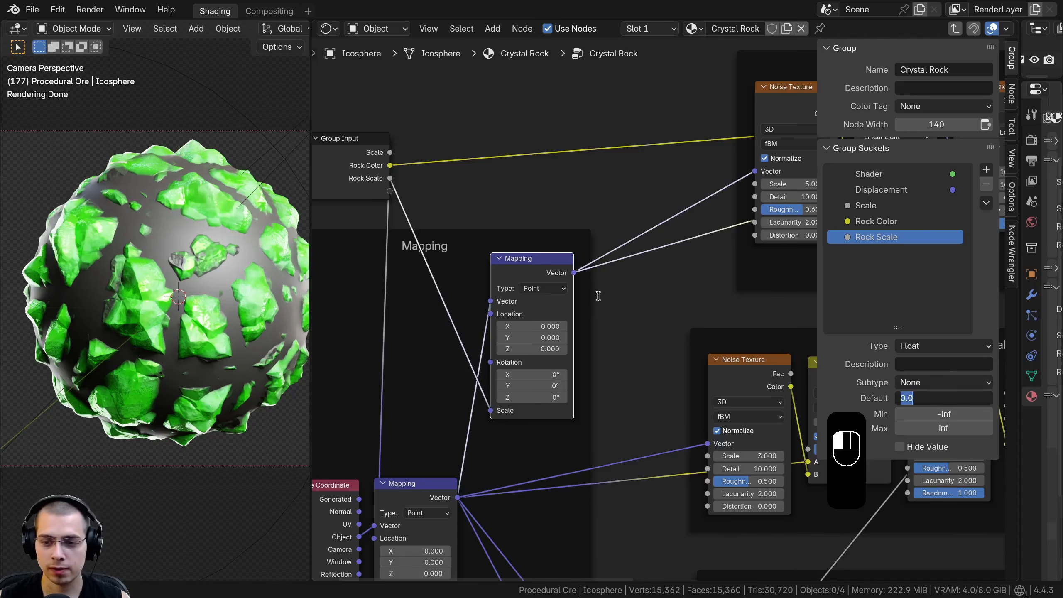
pyautogui.click(613, 272)
# - Exit the group and set Rock Scale to 1 on the Crystal Rock group node
pyautogui.press('Tab')
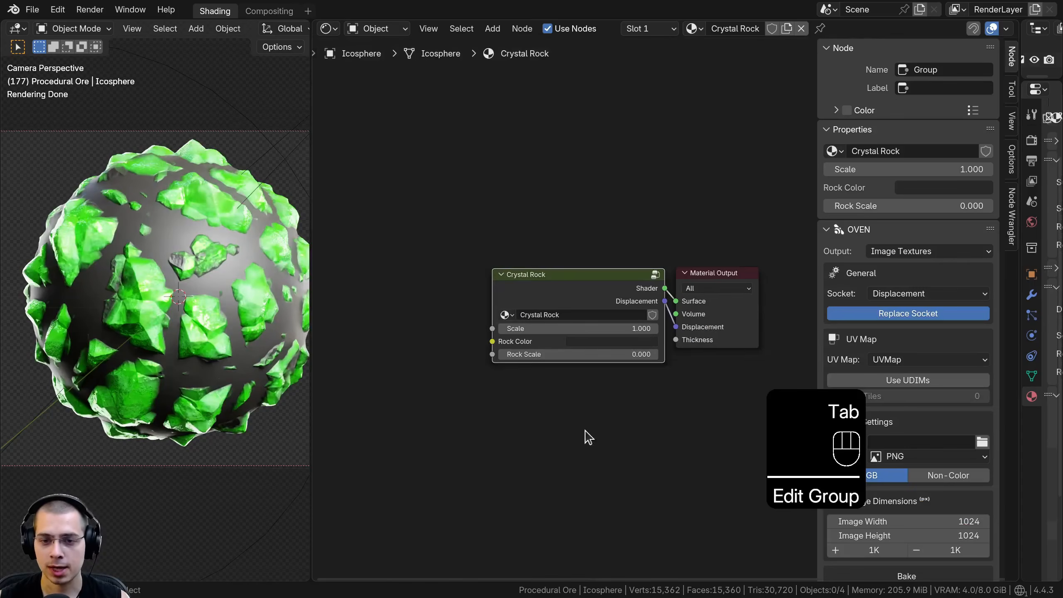
pyautogui.click(534, 369)
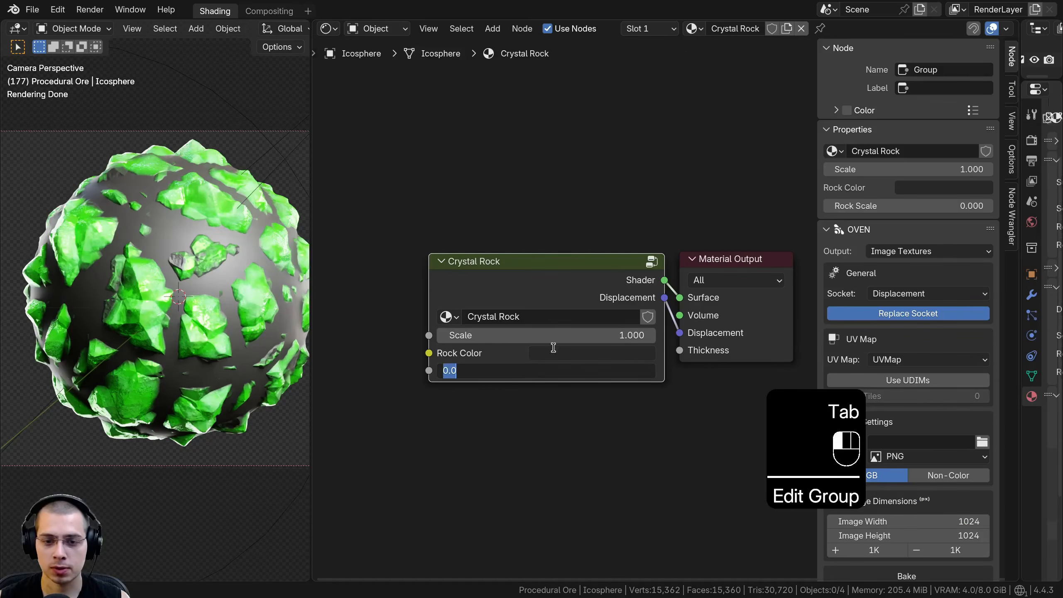
pyautogui.write('1')
pyautogui.click(571, 270)
# - Try higher Rock Scale values on the Crystal Rock group node, then cancel the adjustment
pyautogui.moveTo(563, 370); pyautogui.dragTo(583, 371)
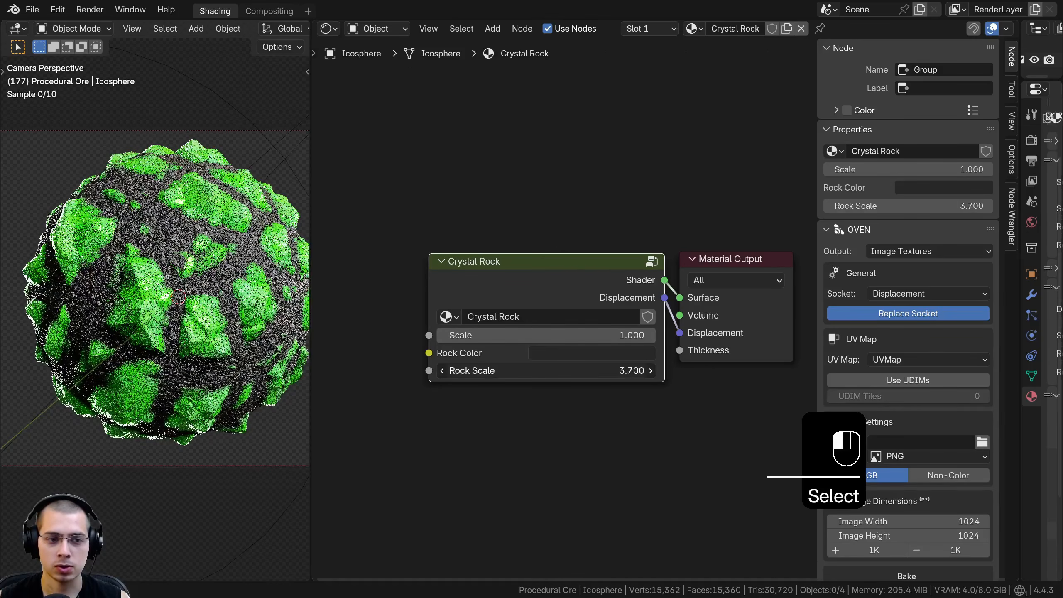
pyautogui.rightClick(563, 371)
pyautogui.click(543, 277)
# - Reopen the group and add a shared reroute to the original Mapping node's links feeding the crystal nodes
pyautogui.press('Tab')
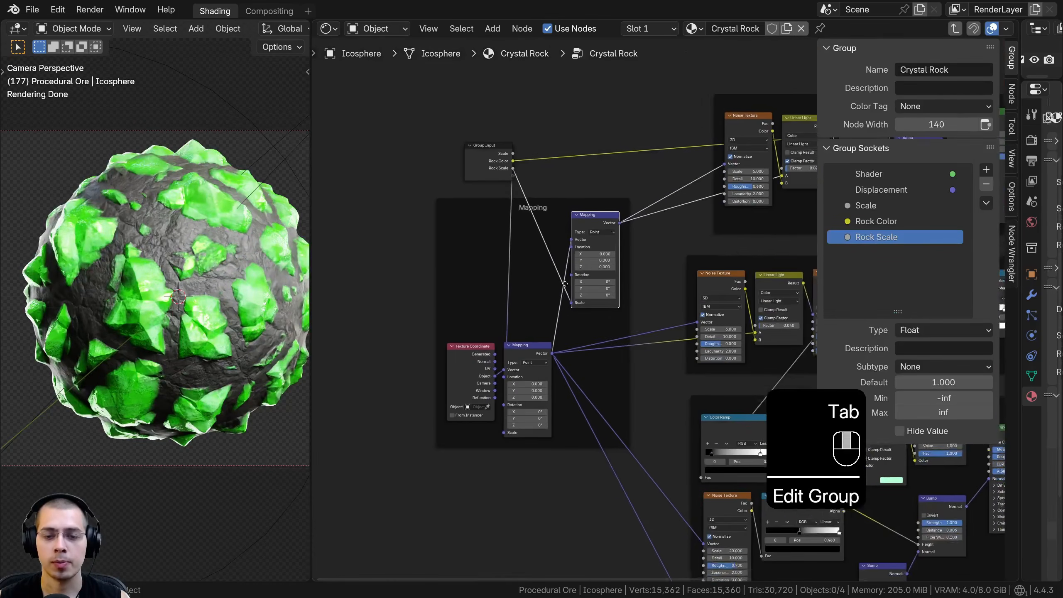
pyautogui.press('a')
pyautogui.moveTo(734, 428); pyautogui.dragTo(638, 191, button='middle')
pyautogui.moveTo(596, 93); pyautogui.dragTo(596, 83)
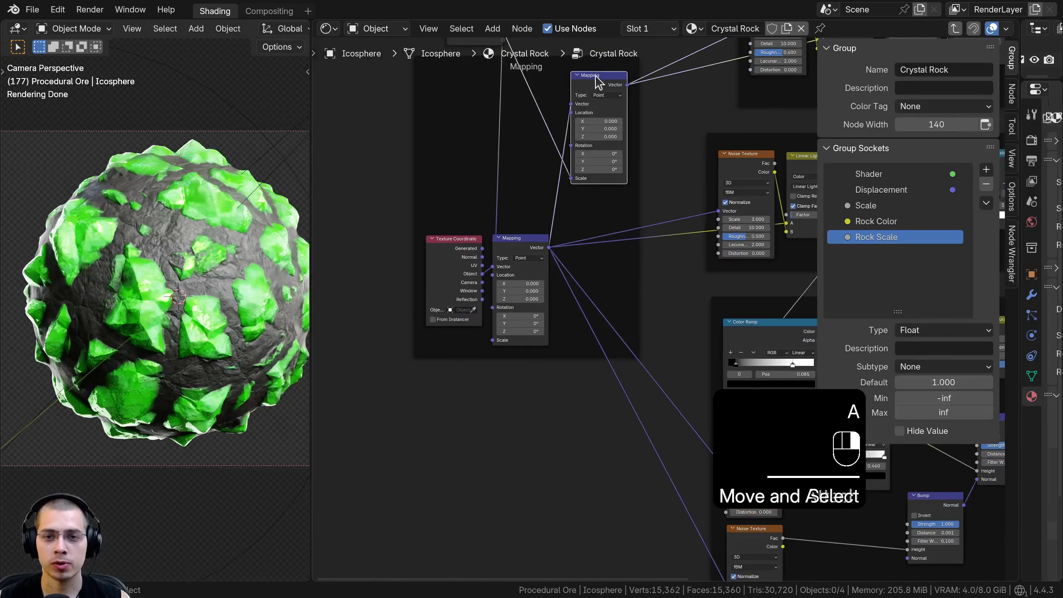
pyautogui.moveTo(674, 226); pyautogui.dragTo(656, 184, button='middle')
pyautogui.scroll(1, 656, 184)
pyautogui.moveTo(664, 266); pyautogui.dragTo(659, 254, button='middle')
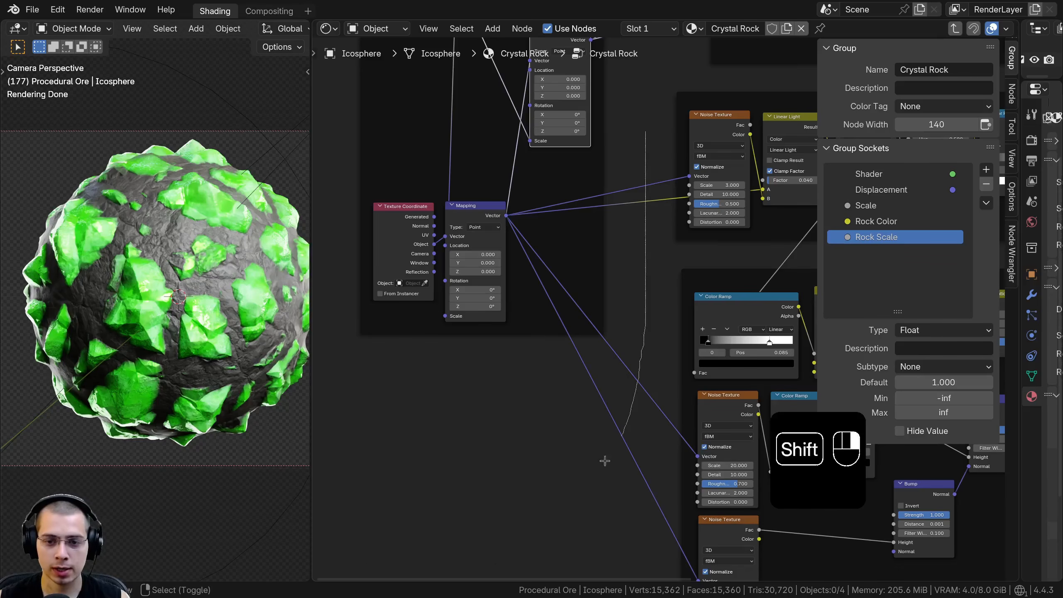
pyautogui.keyDown('shift'); pyautogui.moveTo(556, 499); pyautogui.dragTo(560, 496, button='right'); pyautogui.keyUp('shift')
# - Insert a third Mapping node between the original Mapping node and the crystal reroute, inside the Mapping frame
pyautogui.hotkey('shift', 'a')
pyautogui.write('m')
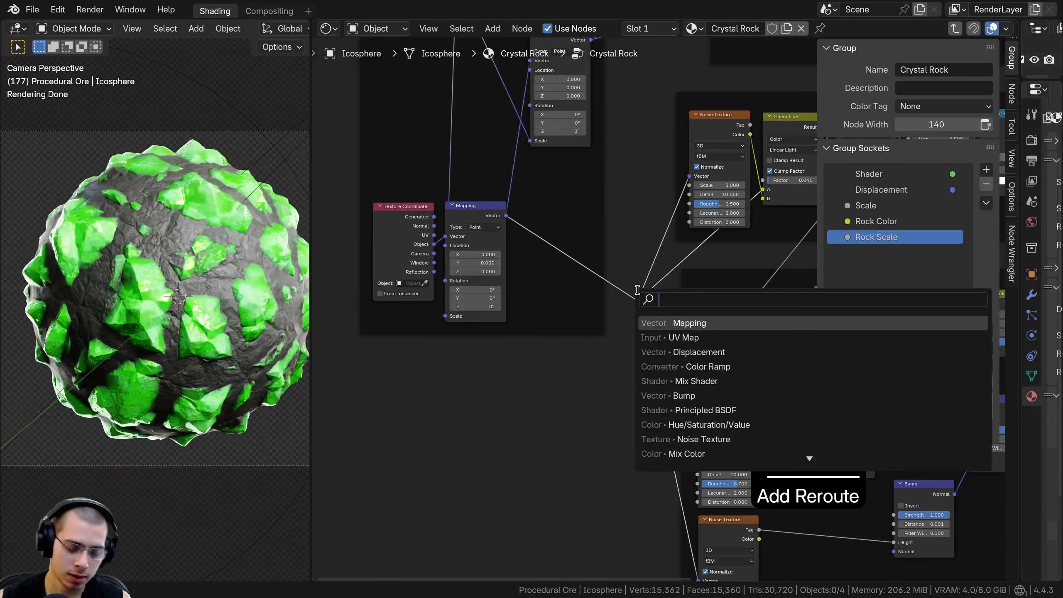
pyautogui.press('Return')
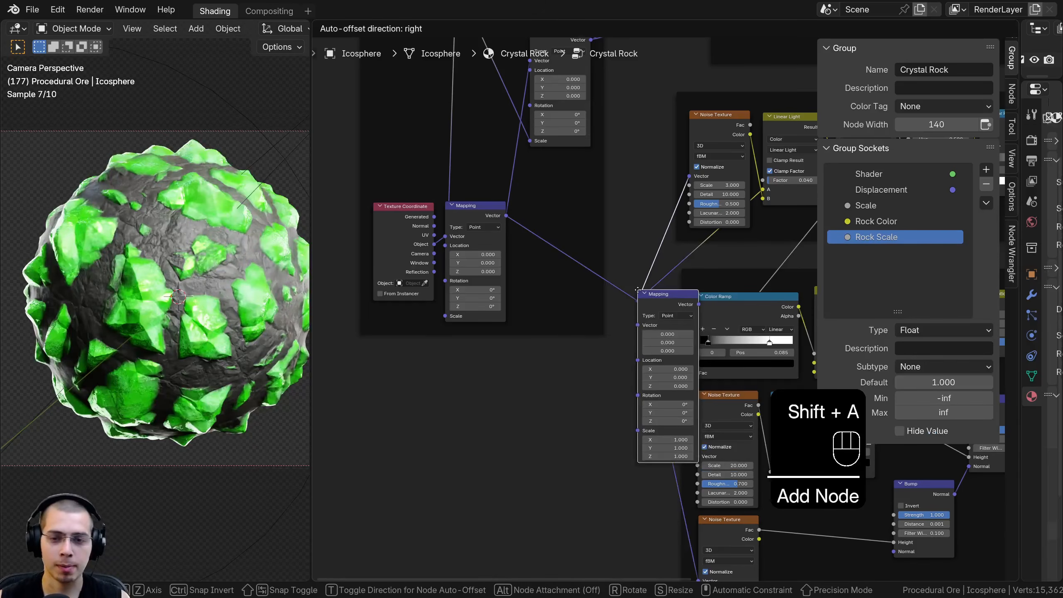
pyautogui.click(530, 231)
pyautogui.scroll(3, 589, 268)
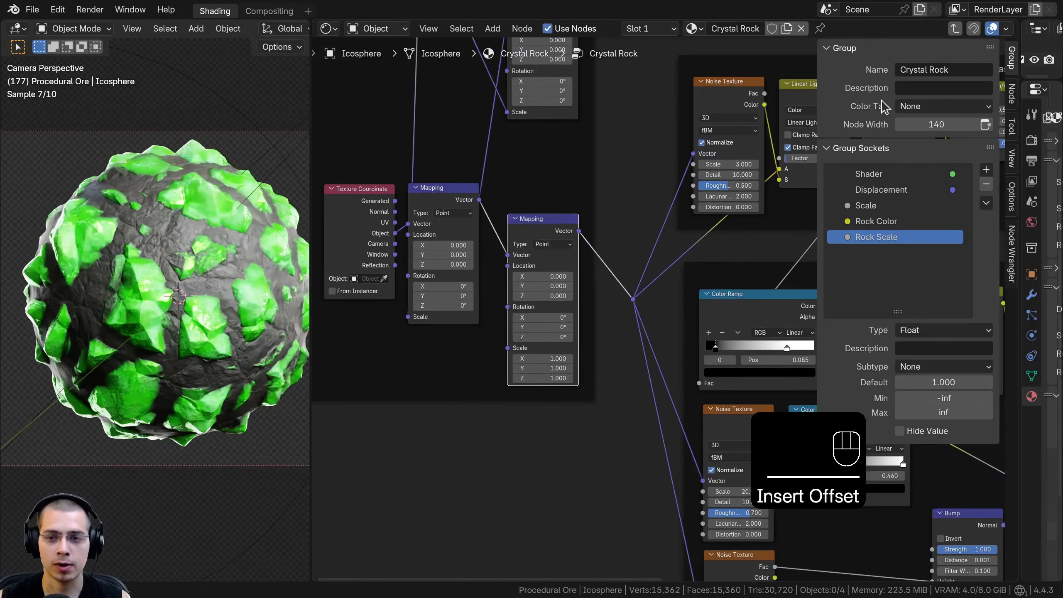
# - Dissolve the reroute so the third Mapping node's Vector output links directly to the crystal nodes
pyautogui.scroll(1, 616, 398)
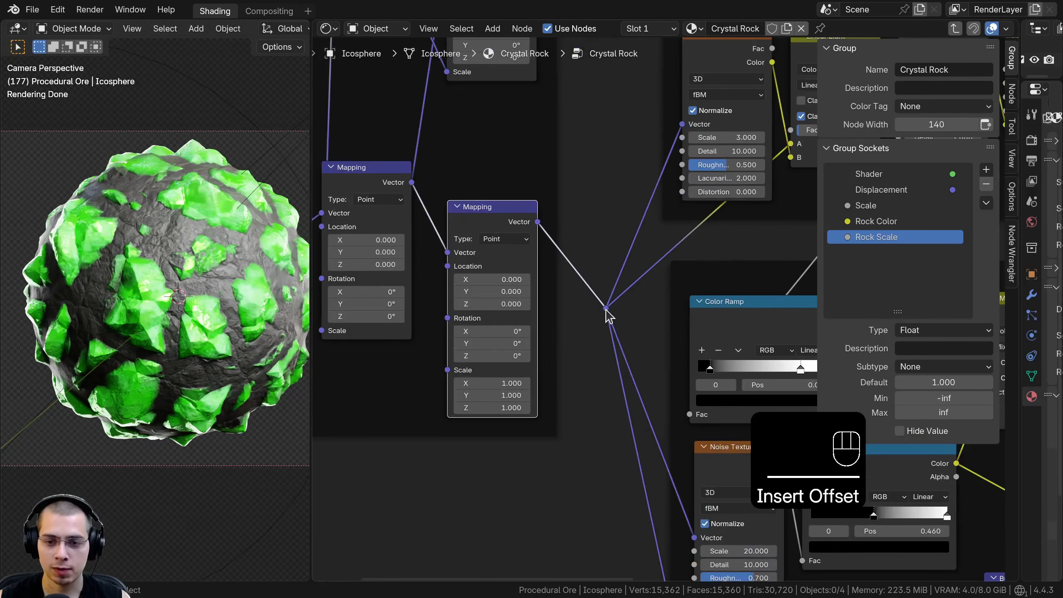
pyautogui.click(606, 308)
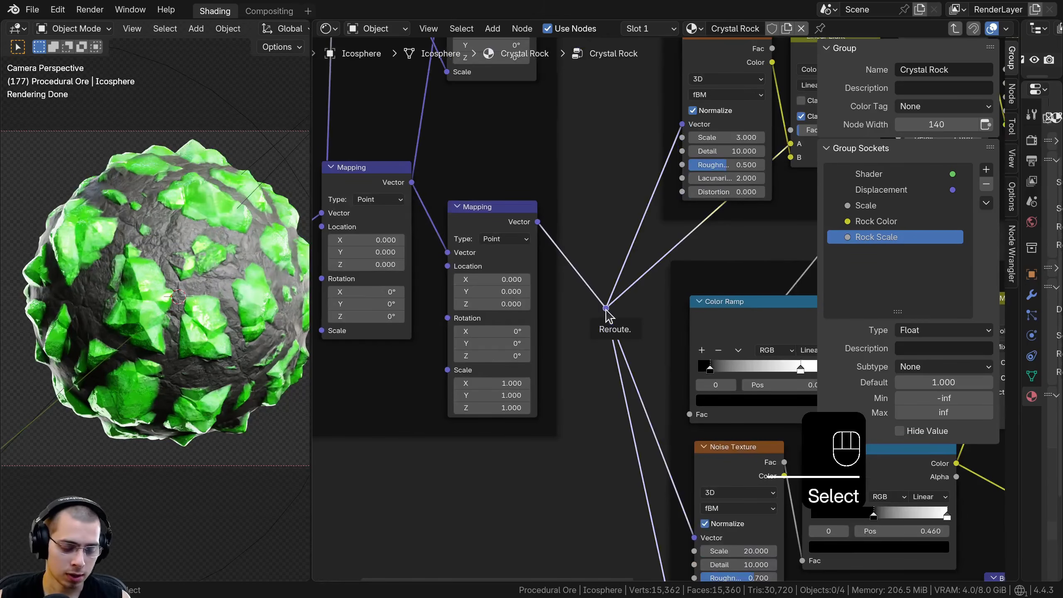
pyautogui.hotkey('ctrl', 'x')
# - Align the rock and crystal Mapping nodes in one column inside the Mapping frame
pyautogui.scroll(-3, 590, 288)
pyautogui.moveTo(559, 256); pyautogui.dragTo(552, 225)
pyautogui.press('a')
pyautogui.moveTo(550, 67); pyautogui.dragTo(546, 116)
pyautogui.scroll(3, 557, 221)
pyautogui.click(535, 204)
pyautogui.scroll(-5, 533, 276)
pyautogui.moveTo(533, 280); pyautogui.dragTo(339, 247, button='middle')
pyautogui.moveTo(507, 285); pyautogui.dragTo(602, 364, button='middle')
pyautogui.press('a')
pyautogui.scroll(3, 613, 372)
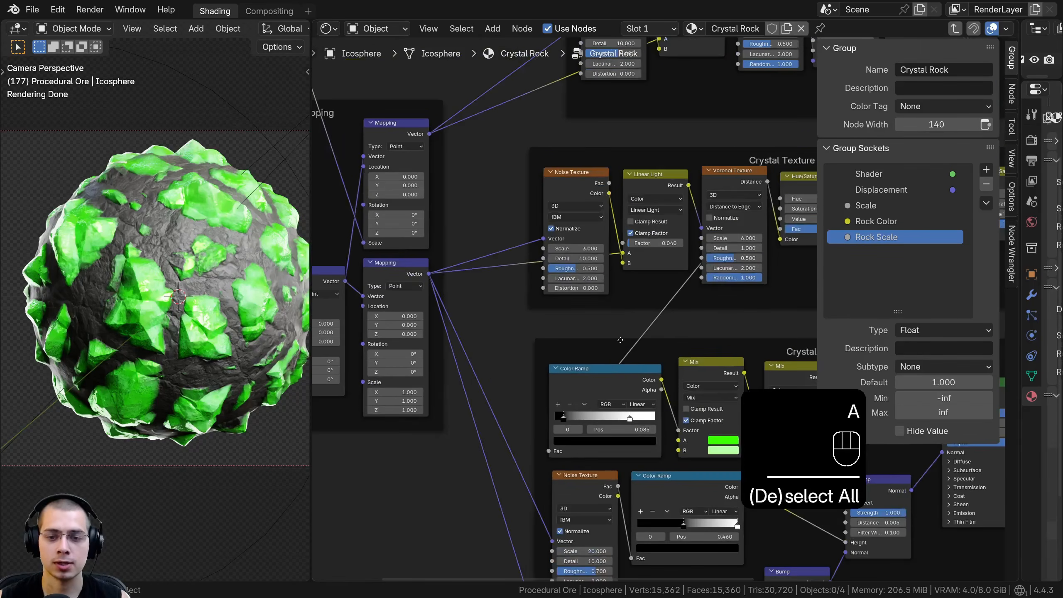
# - Move the Group Input node to the open space above the Mapping frame, beside the Rock frame
pyautogui.moveTo(532, 295); pyautogui.dragTo(666, 301, button='middle')
pyautogui.scroll(3, 653, 298)
pyautogui.scroll(-1, 521, 270)
pyautogui.moveTo(512, 218); pyautogui.dragTo(549, 428, button='middle')
pyautogui.click(404, 190)
pyautogui.press('g')
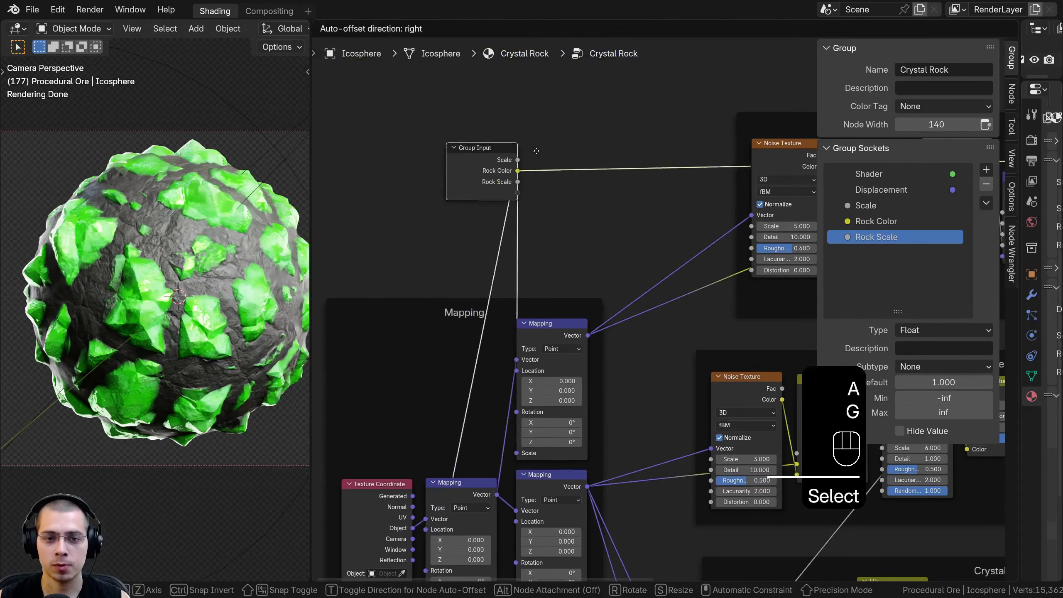
pyautogui.click(493, 147)
# - Link the Detail inputs of the Rock frame's Noise Texture and Voronoi Texture to one new Group Input socket
pyautogui.moveTo(620, 178); pyautogui.dragTo(512, 222, button='middle')
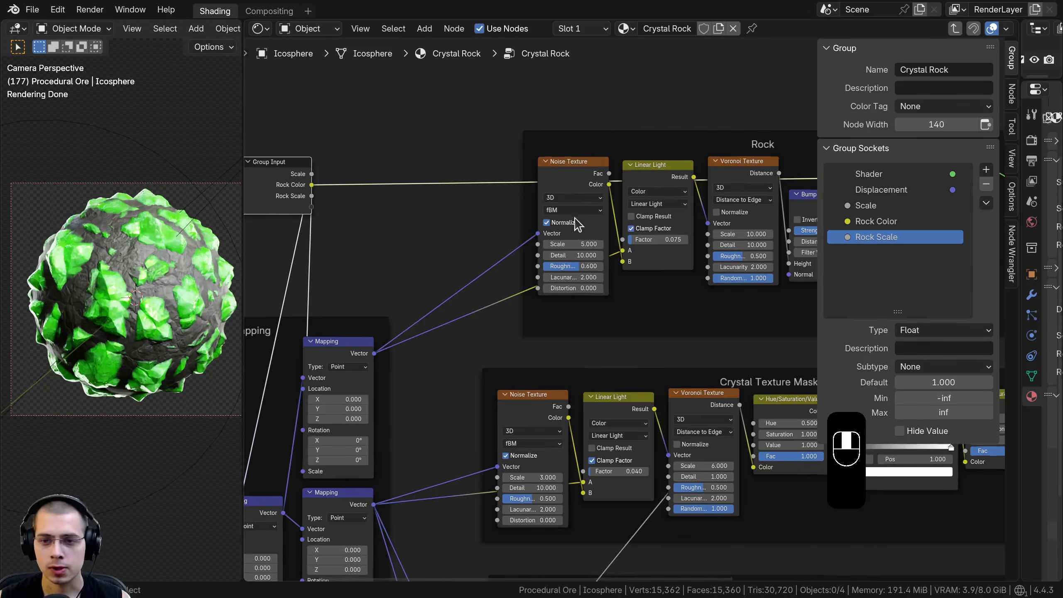
pyautogui.moveTo(486, 287); pyautogui.dragTo(530, 267, button='middle')
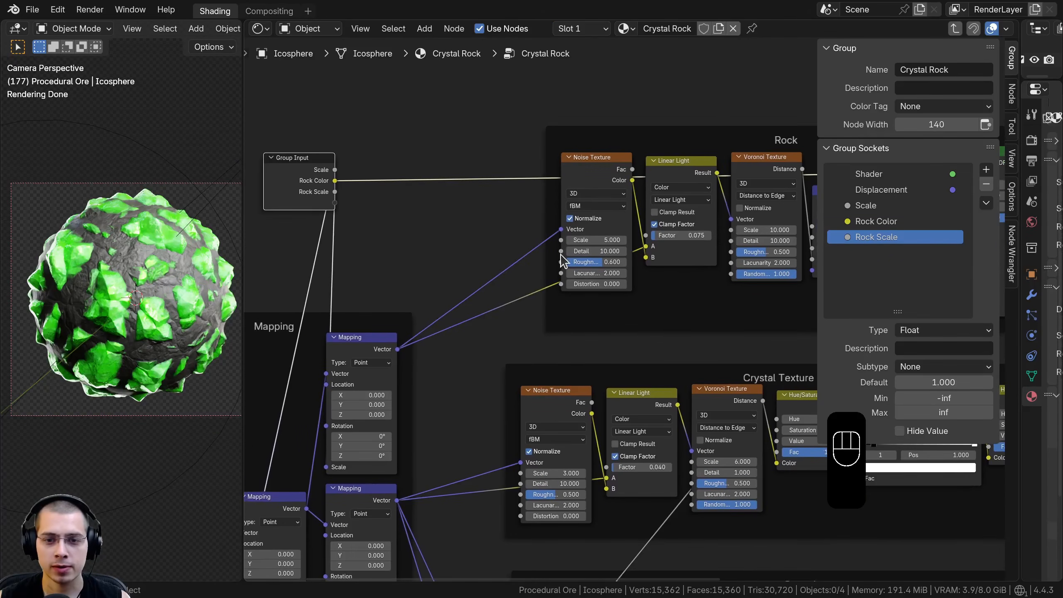
pyautogui.moveTo(561, 251); pyautogui.dragTo(404, 217)
pyautogui.moveTo(334, 207); pyautogui.dragTo(335, 204)
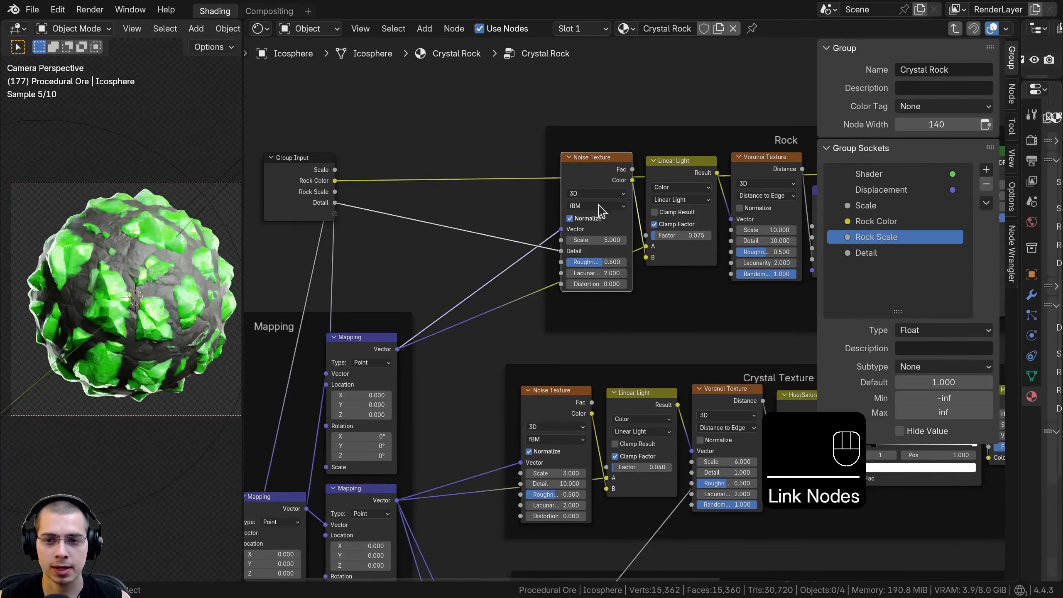
pyautogui.click(777, 167)
pyautogui.moveTo(731, 242); pyautogui.dragTo(335, 203)
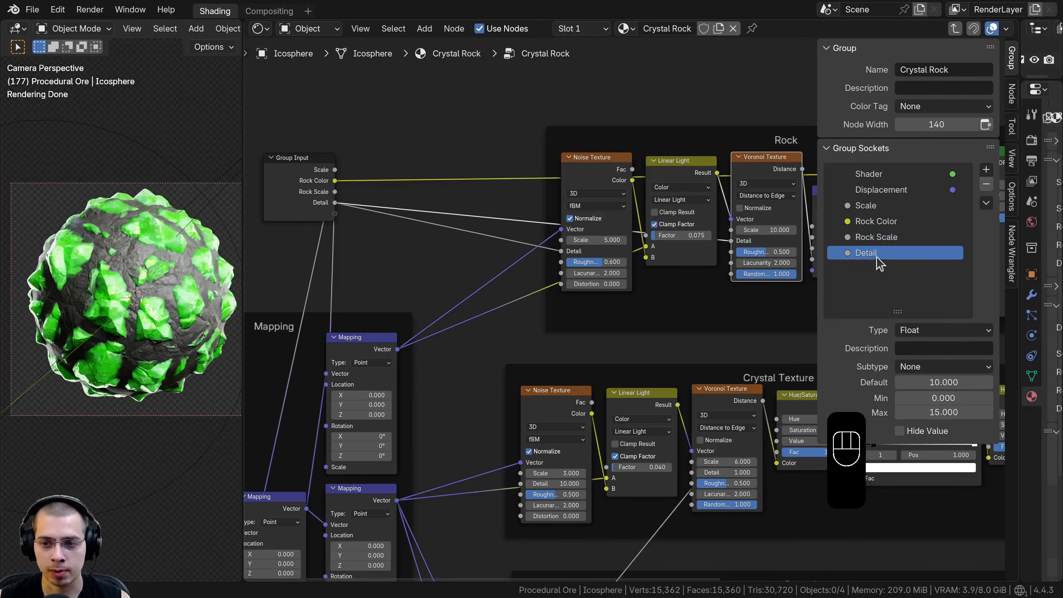
# - Rename the Detail group socket as Rock Detail 1
pyautogui.doubleClick(844, 250)
pyautogui.write('Ro')
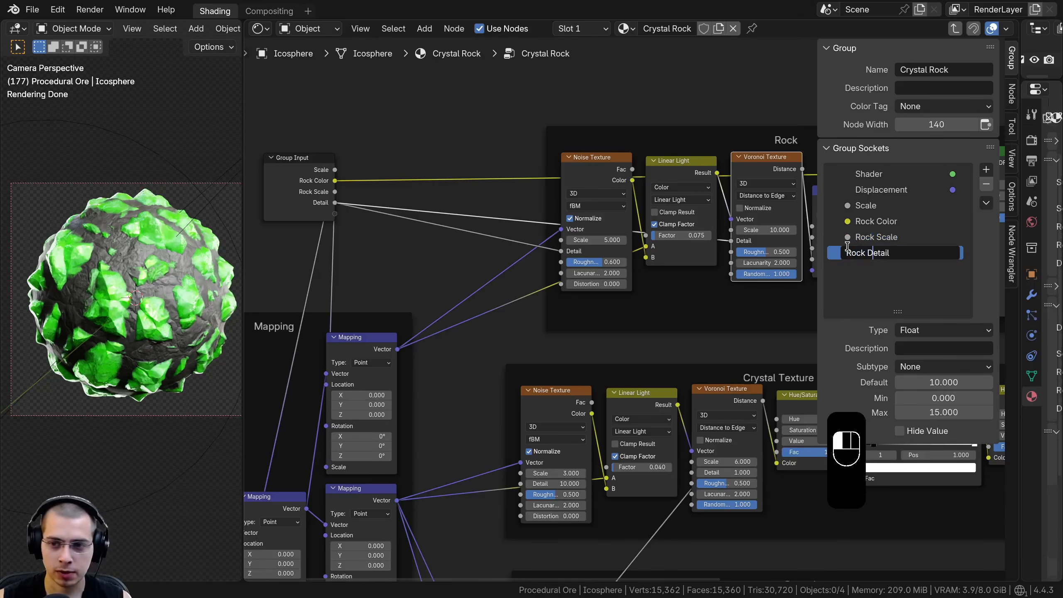
pyautogui.write('ck')
pyautogui.press('Return')
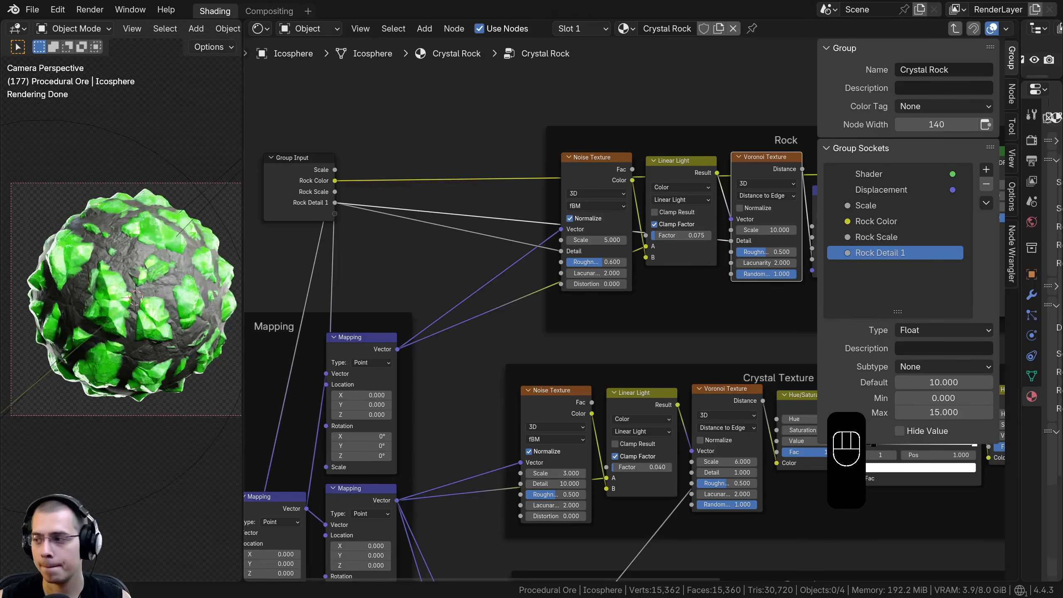
# - Expose the rock Noise Texture's Roughness as a group input and name it Rock Detail 2
pyautogui.scroll(1, 588, 265)
pyautogui.moveTo(604, 250); pyautogui.dragTo(314, 197)
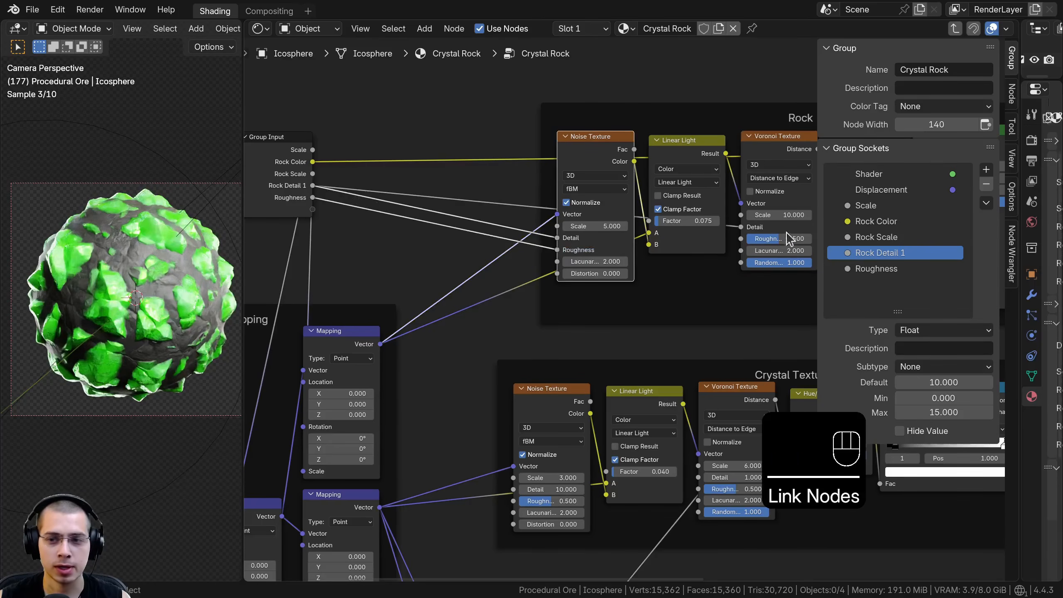
pyautogui.doubleClick(882, 254)
pyautogui.hotkey('ctrl', 'c')
pyautogui.doubleClick(876, 267)
pyautogui.hotkey('ctrl', 'v')
pyautogui.press('BackSpace')
pyautogui.write('2')
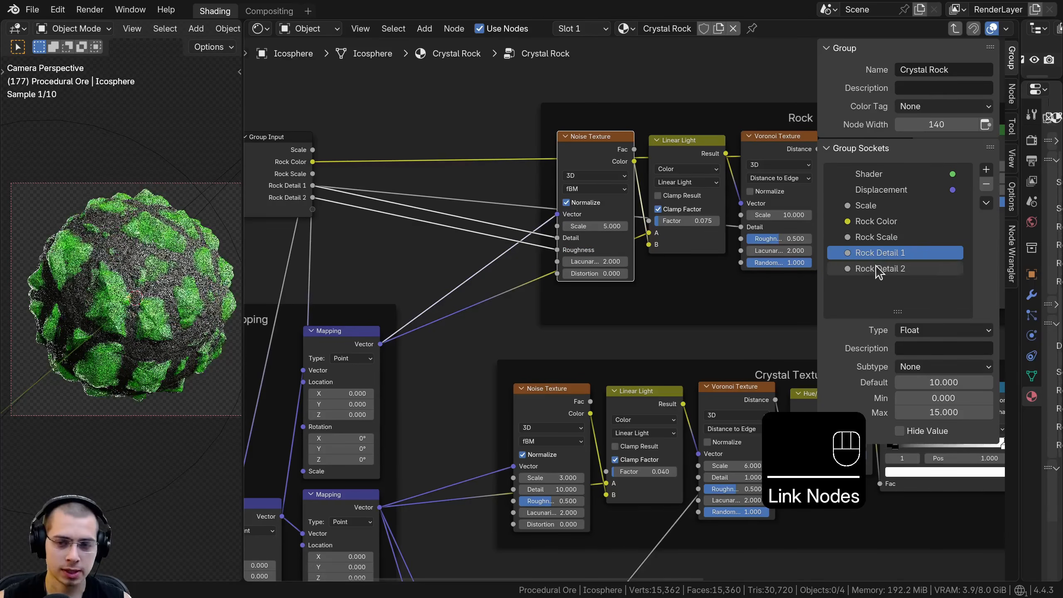
pyautogui.press('Return')
# - Expose the Factor of the Rock frame's Linear Light node as a group input named Rock Distortion
pyautogui.keyDown('ctrl'); pyautogui.scroll(-1, 535, 336); pyautogui.keyUp('ctrl')
pyautogui.scroll(-1, 590, 308)
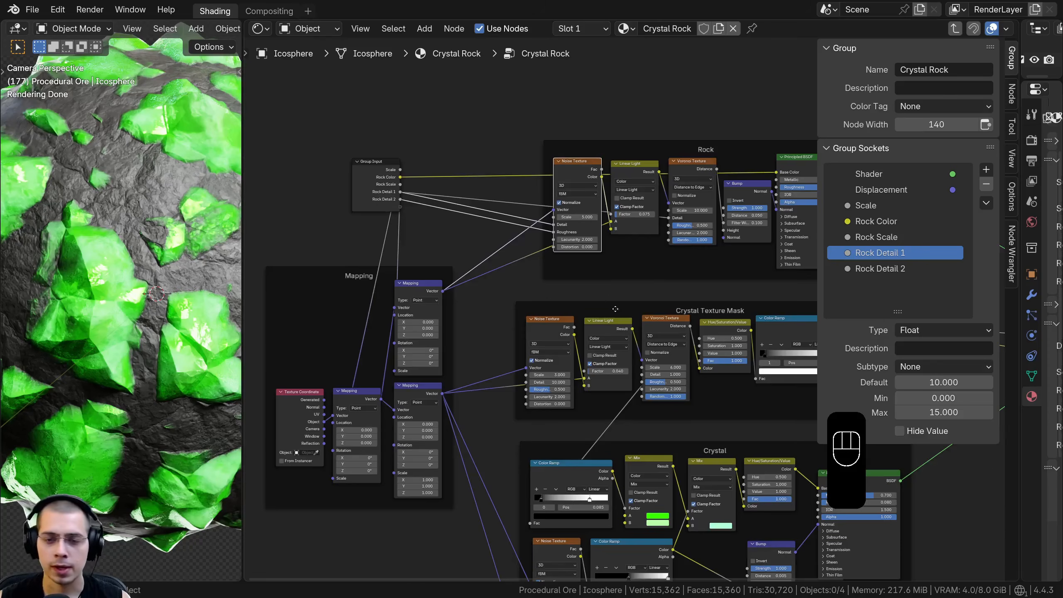
pyautogui.moveTo(615, 309); pyautogui.dragTo(618, 335, button='middle')
pyautogui.scroll(4, 616, 320)
pyautogui.moveTo(604, 283); pyautogui.dragTo(618, 288, button='middle')
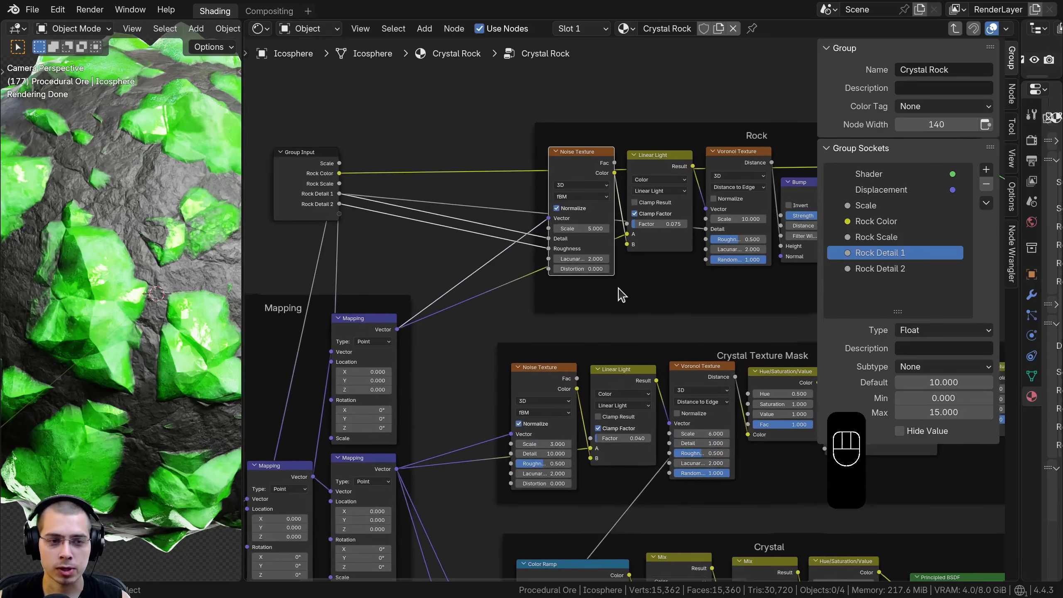
pyautogui.moveTo(640, 224); pyautogui.dragTo(348, 222)
pyautogui.doubleClick(863, 285)
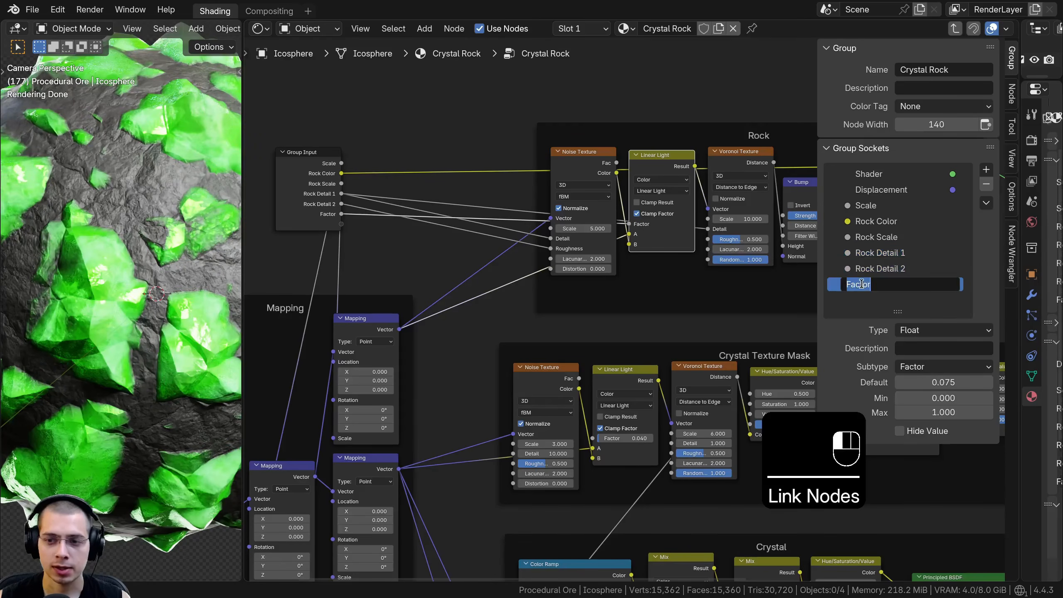
pyautogui.write('Rock Distortion')
pyautogui.press('Return')
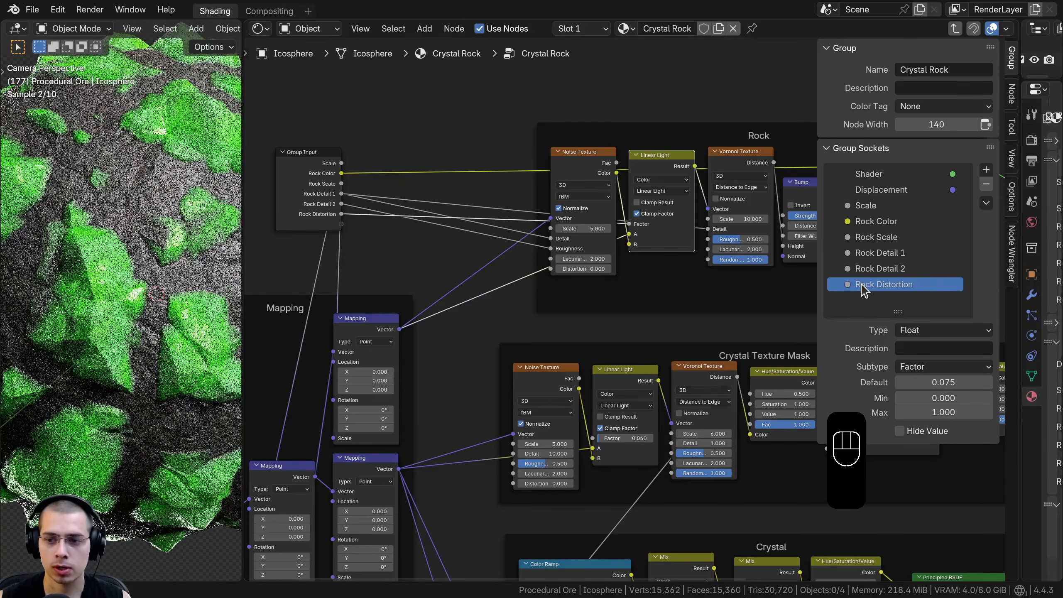
# - Move the Group Input node directly above the Rock frame
pyautogui.scroll(-3, 384, 257)
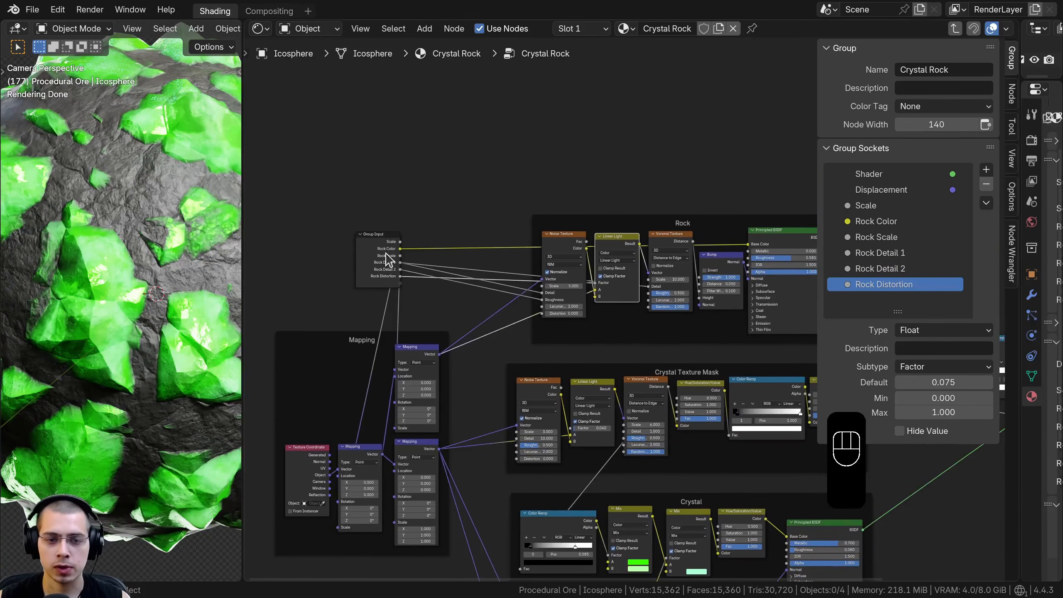
pyautogui.click(384, 258)
pyautogui.press('g')
pyautogui.click(662, 153)
pyautogui.moveTo(639, 156); pyautogui.dragTo(496, 220, button='middle')
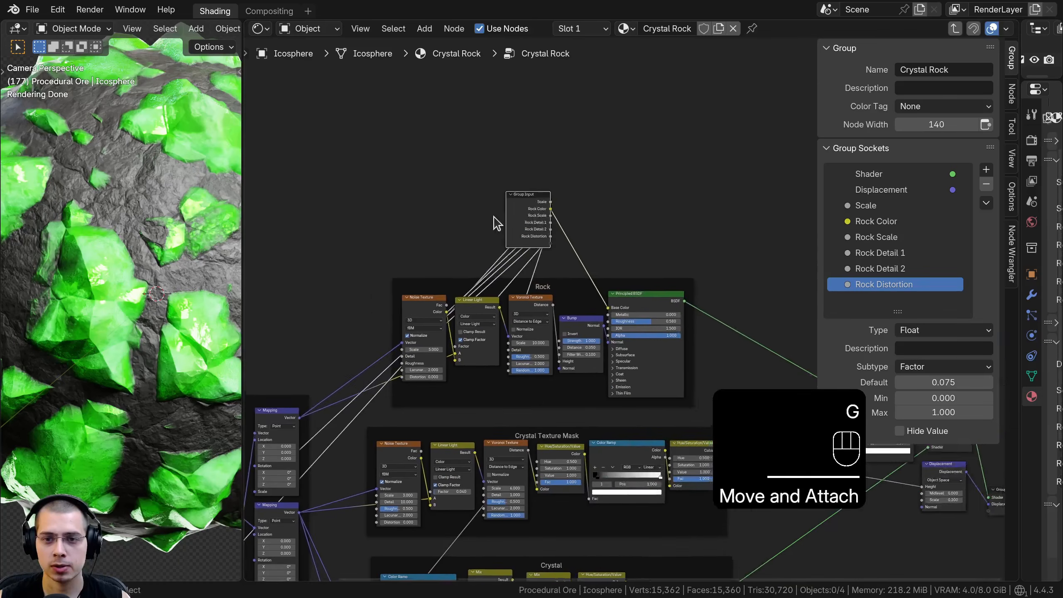
pyautogui.scroll(5, 498, 221)
pyautogui.press('g')
pyautogui.click(518, 214)
# - Expose the rock Principled BSDF's Roughness and the rock Bump node's Strength as new group inputs
pyautogui.moveTo(595, 335); pyautogui.dragTo(508, 209)
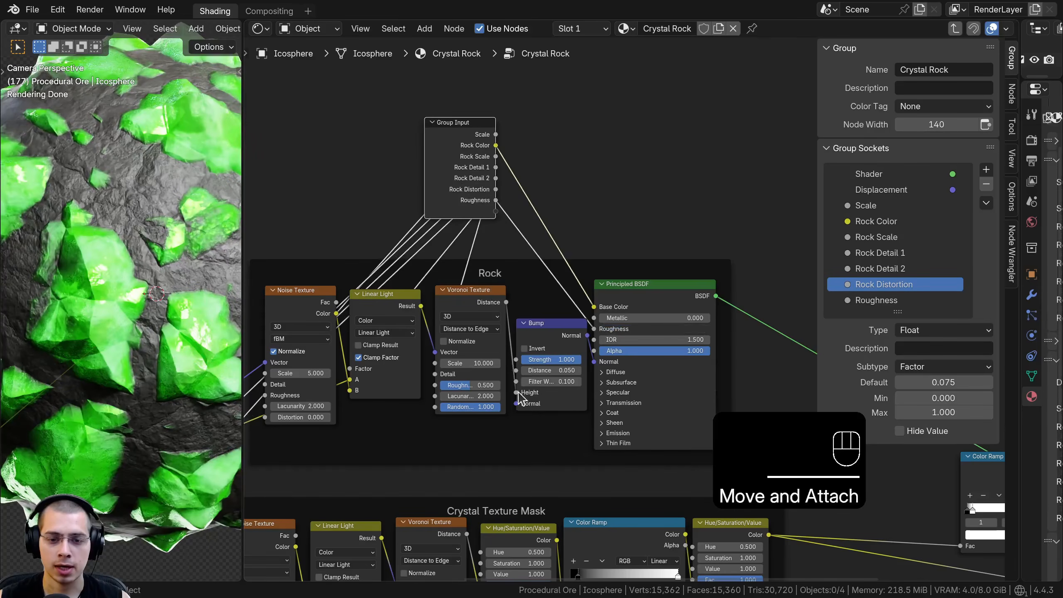
pyautogui.moveTo(518, 360); pyautogui.dragTo(670, 335)
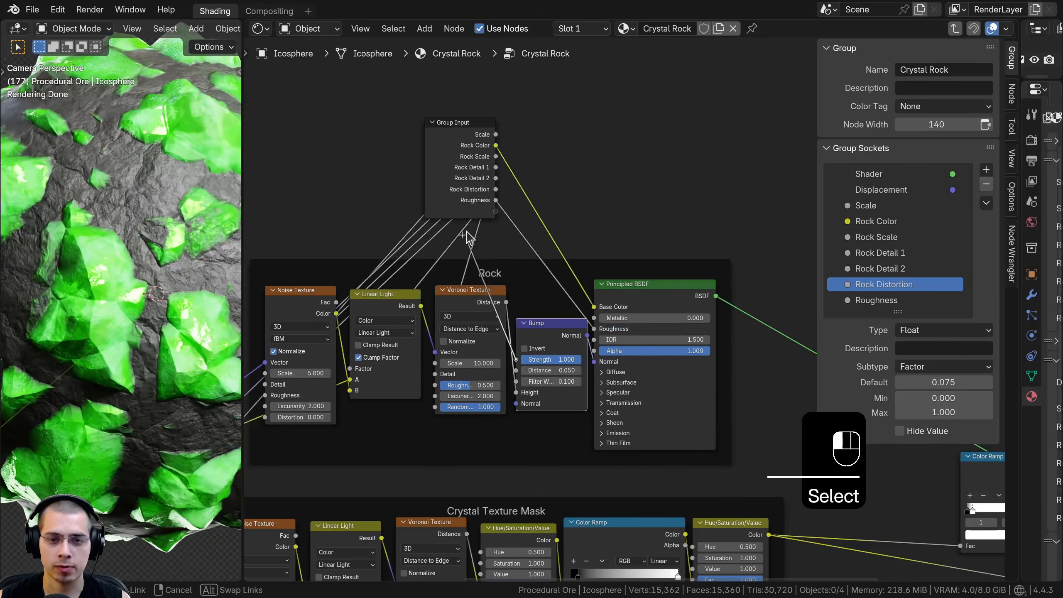
pyautogui.moveTo(497, 217); pyautogui.dragTo(496, 218)
# - Rename the Roughness group socket as Rock Roughness and the Strength socket as Rock Bump Strength
pyautogui.doubleClick(859, 285)
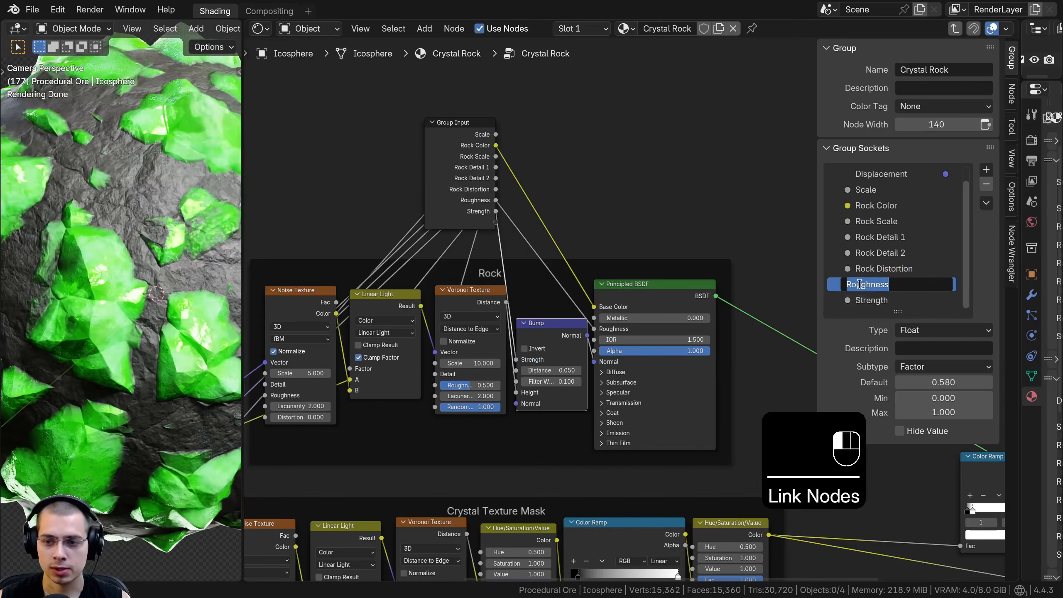
pyautogui.write('Rock')
pyautogui.press('Return')
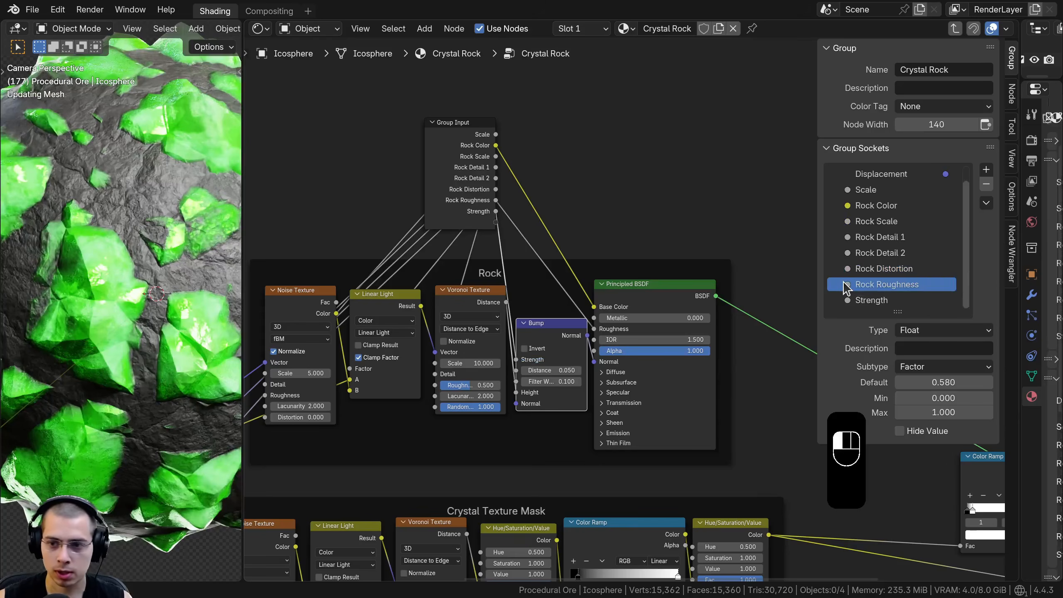
pyautogui.doubleClick(876, 300)
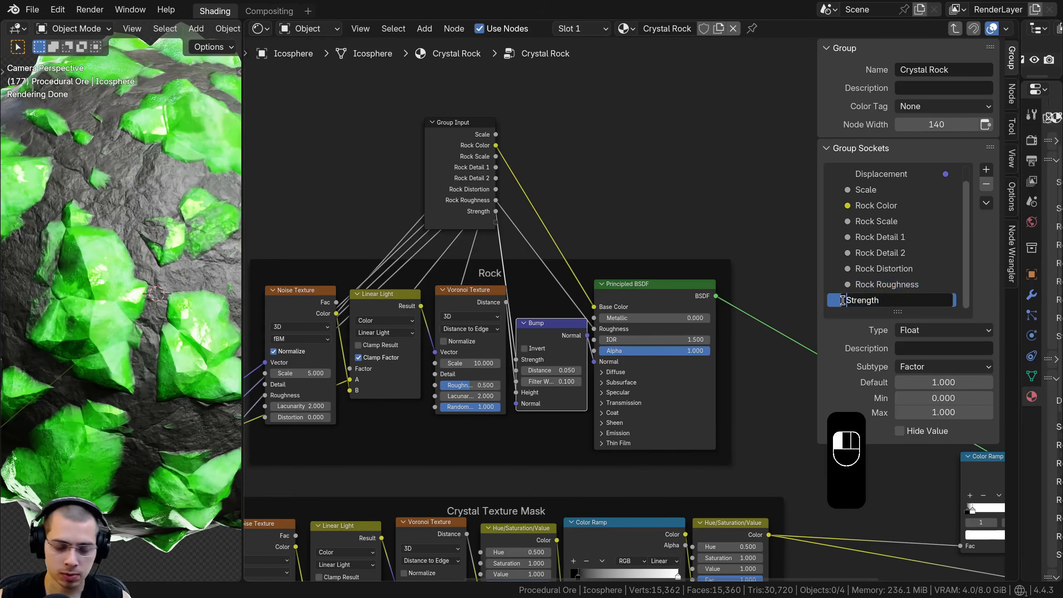
pyautogui.write('B')
pyautogui.write('ock ')
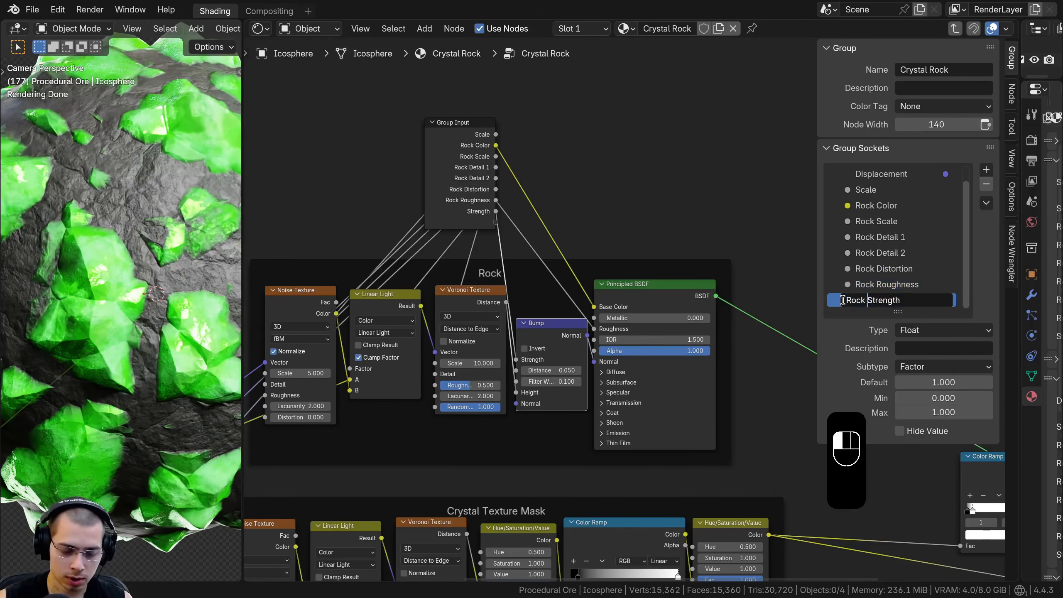
pyautogui.write('Bump')
pyautogui.press('Return')
# - Move the Group Input node below the Mapping frame, near the crystal Mapping node
pyautogui.press('g')
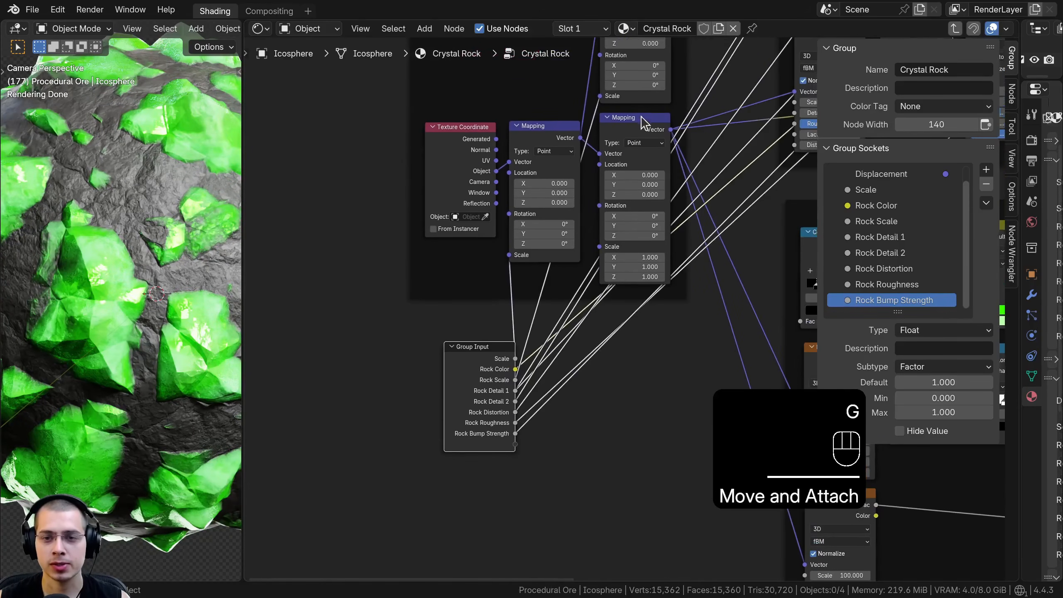
pyautogui.click(529, 199)
pyautogui.moveTo(529, 199); pyautogui.dragTo(498, 230, button='middle')
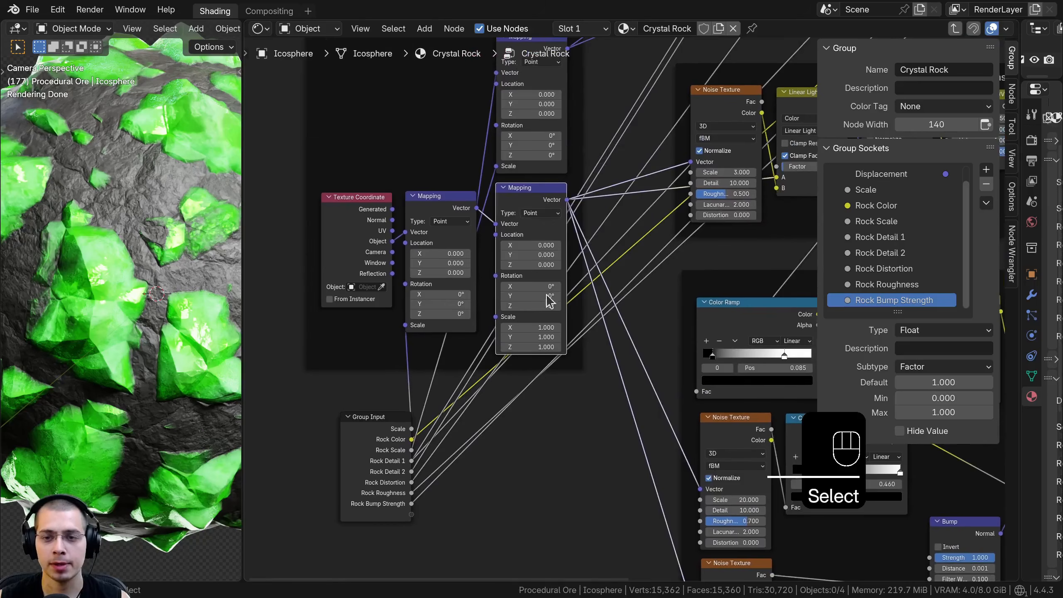
# - Expose the crystal Mapping node's Scale as a group input and name it Crystal Scale
pyautogui.moveTo(646, 278); pyautogui.dragTo(594, 259, button='middle')
pyautogui.scroll(-2, 594, 260)
pyautogui.moveTo(675, 205); pyautogui.dragTo(743, 211, button='middle')
pyautogui.scroll(5, 530, 329)
pyautogui.moveTo(532, 331); pyautogui.dragTo(574, 279, button='middle')
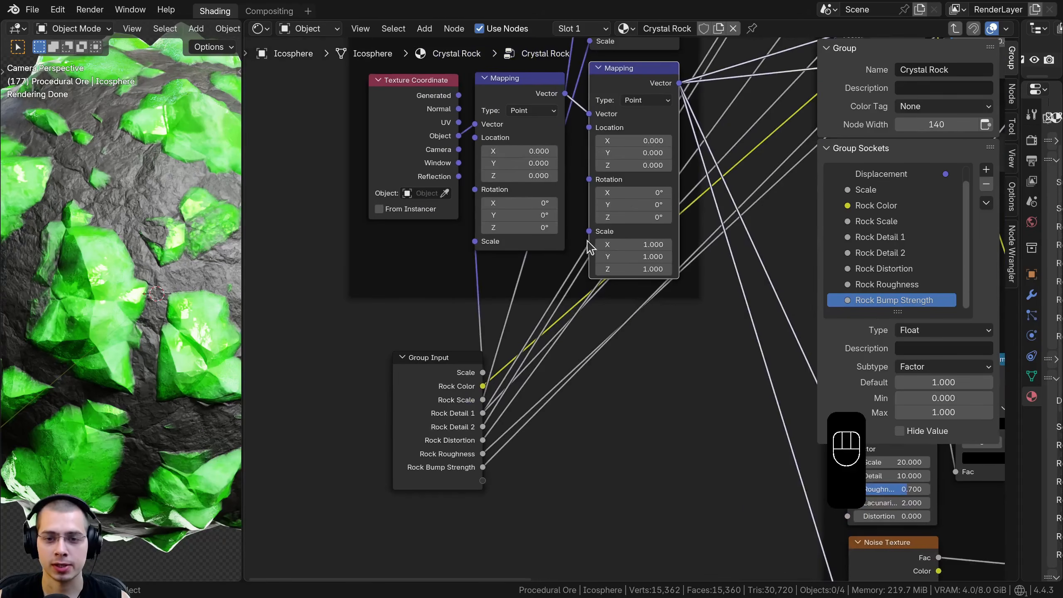
pyautogui.moveTo(589, 231); pyautogui.dragTo(484, 480)
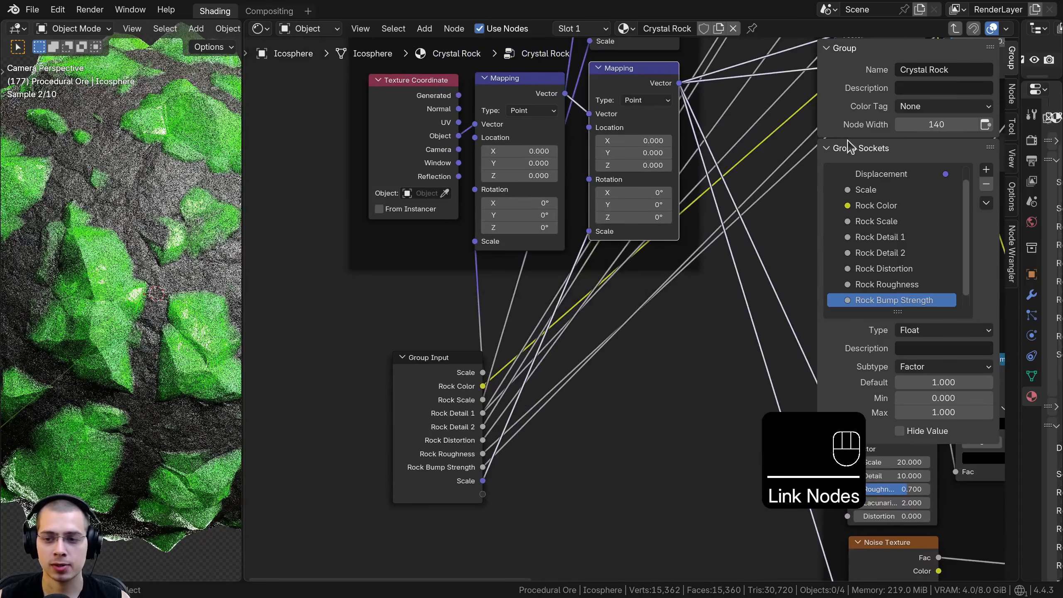
pyautogui.click(855, 300)
pyautogui.doubleClick(845, 300)
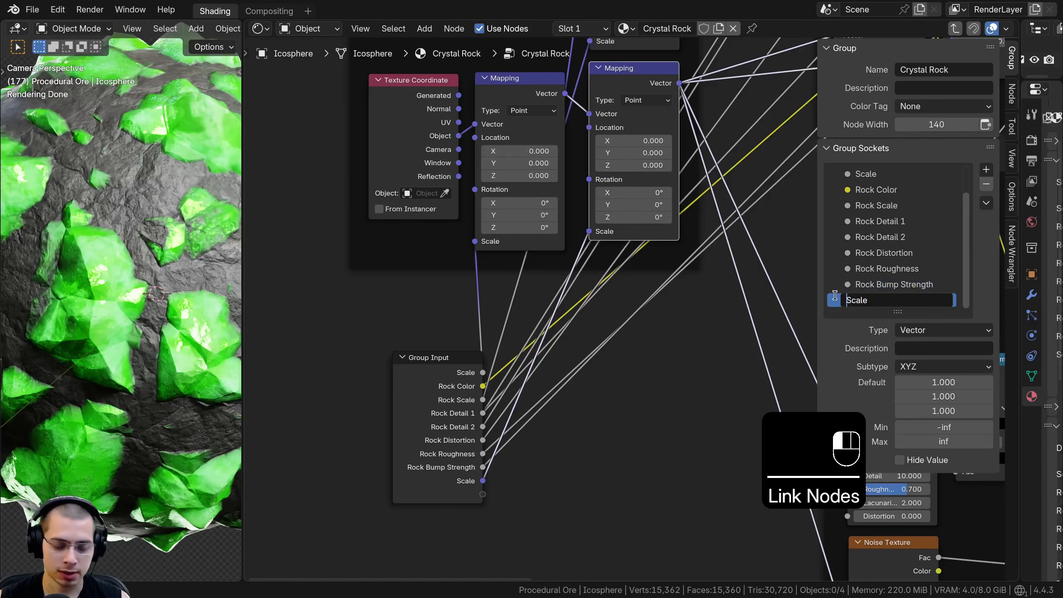
pyautogui.write('Crystal')
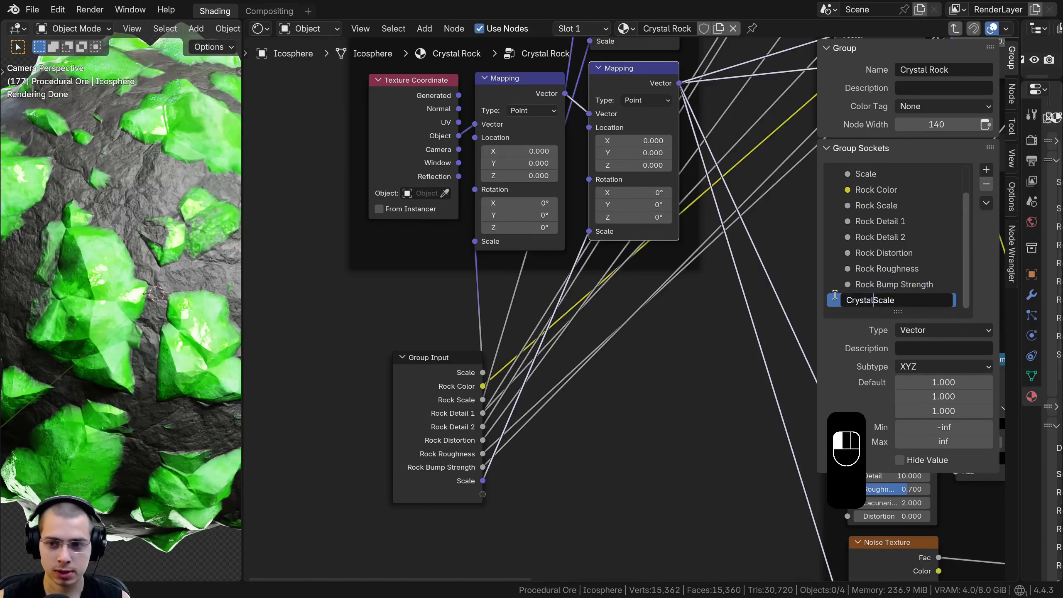
pyautogui.press('Return')
# - Change the Crystal Scale group socket's type to Float and enter its default value
pyautogui.click(912, 331)
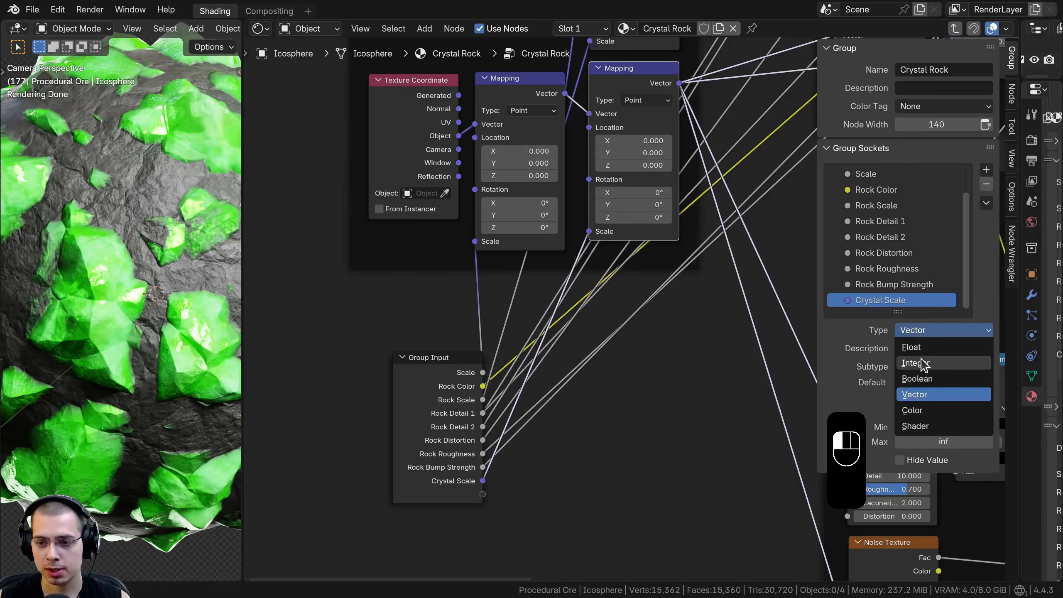
pyautogui.click(913, 348)
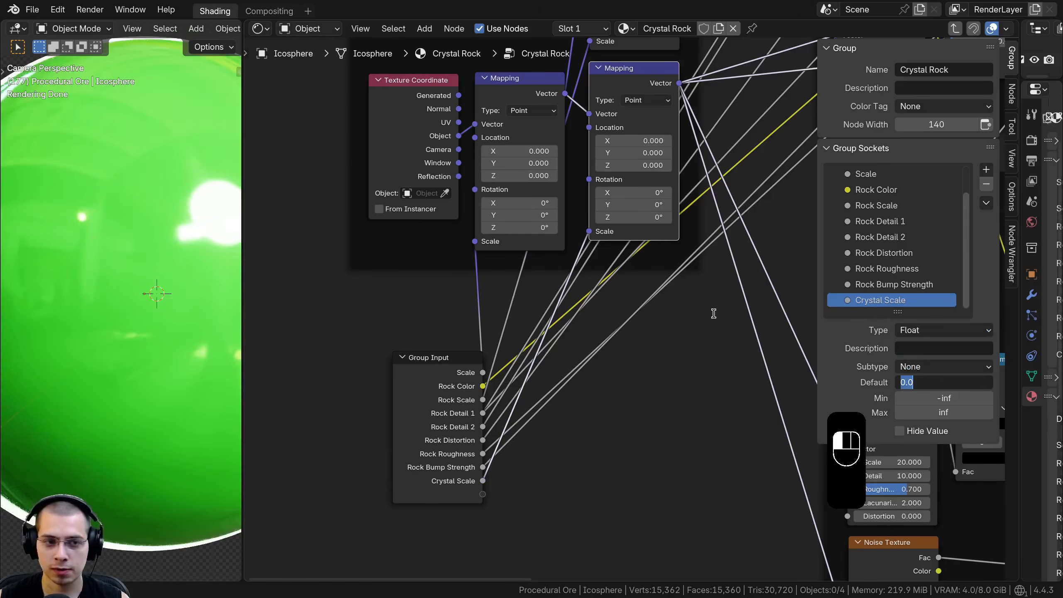
pyautogui.press('Return')
# - Exit the group and set Crystal Scale to 1 on the Crystal Rock group node
pyautogui.press('Tab')
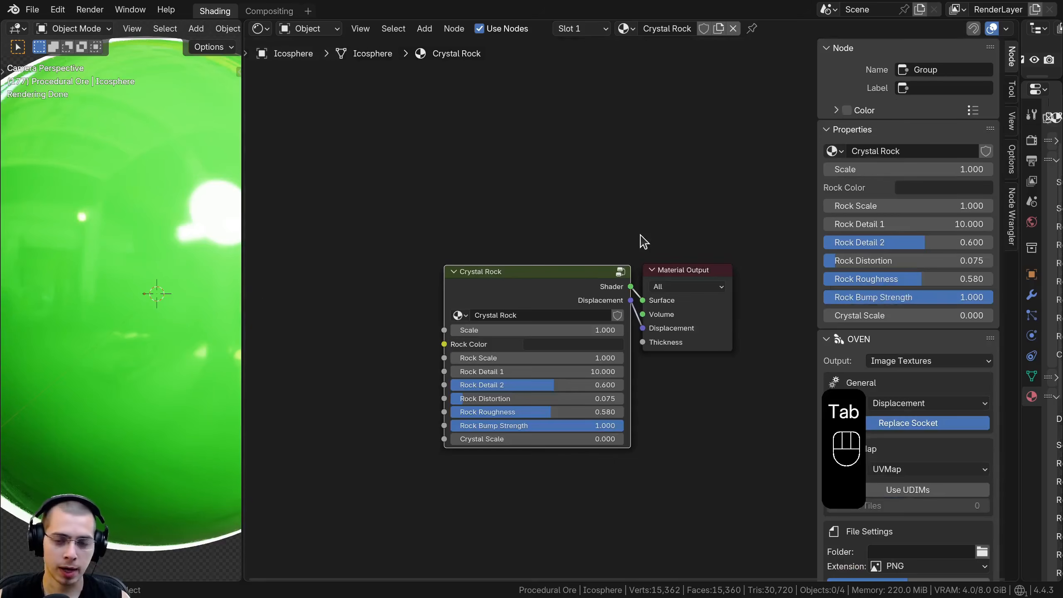
pyautogui.scroll(3, 502, 514)
pyautogui.click(492, 473)
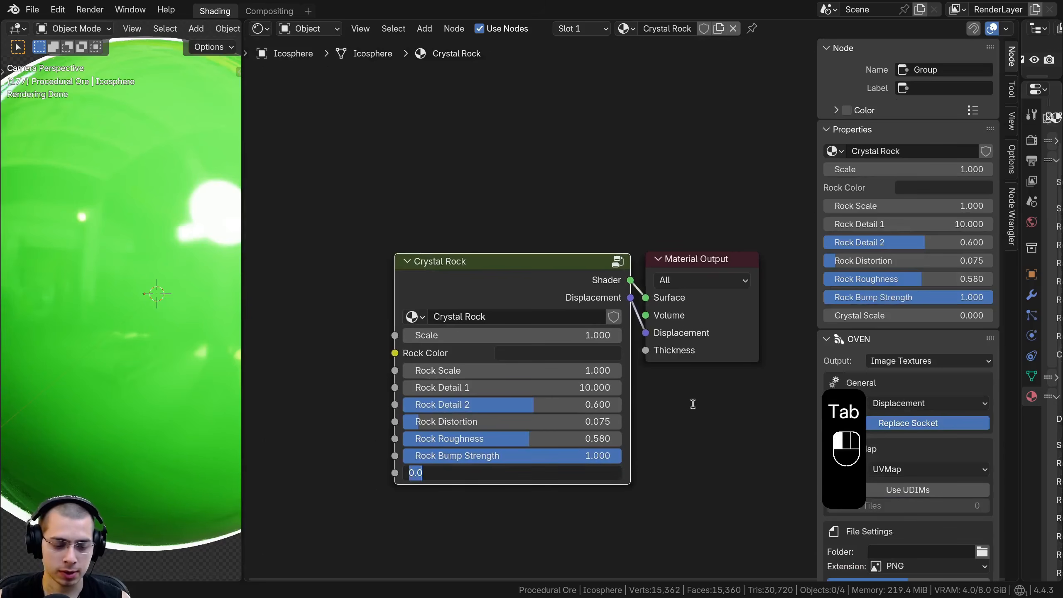
pyautogui.write('1')
pyautogui.press('Return')
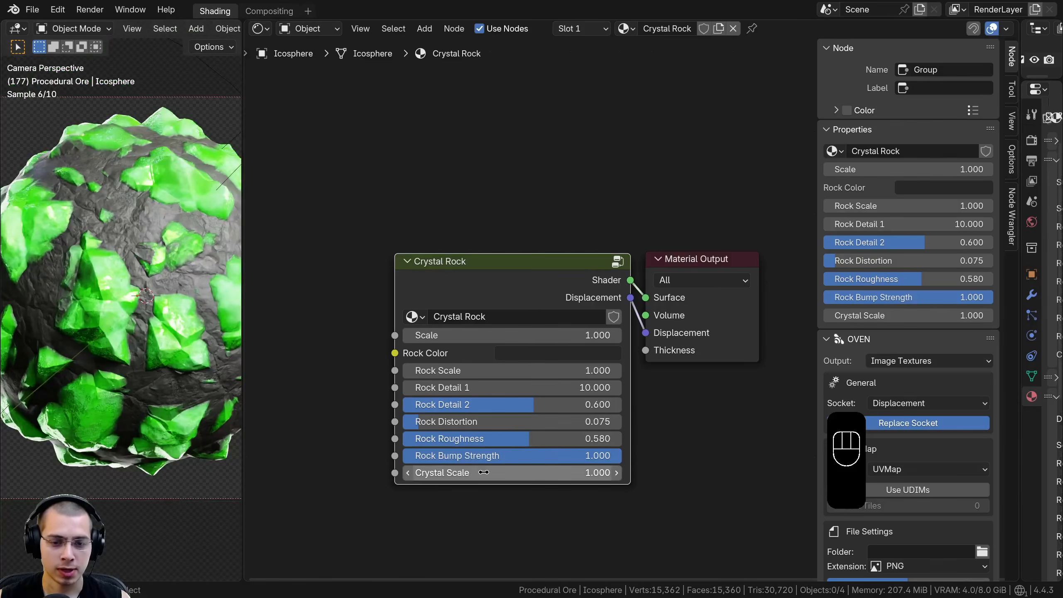
# - Try a different Crystal Scale on the Crystal Rock group node, and reposition the Group Input node inside the group
pyautogui.moveTo(544, 473); pyautogui.dragTo(487, 478)
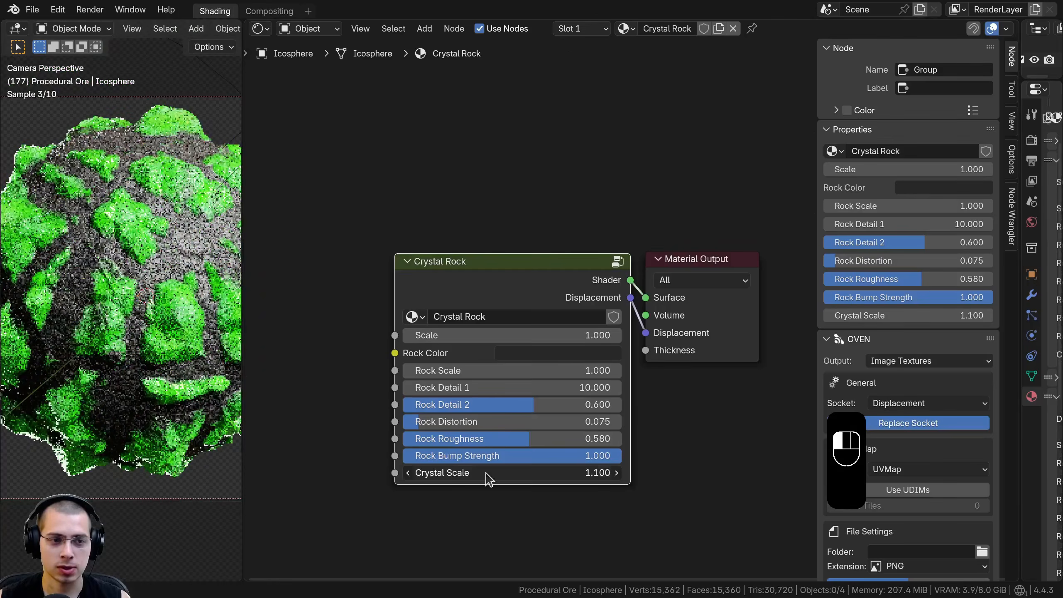
pyautogui.press('Tab')
pyautogui.scroll(-8, 548, 337)
pyautogui.click(500, 383)
pyautogui.press('g')
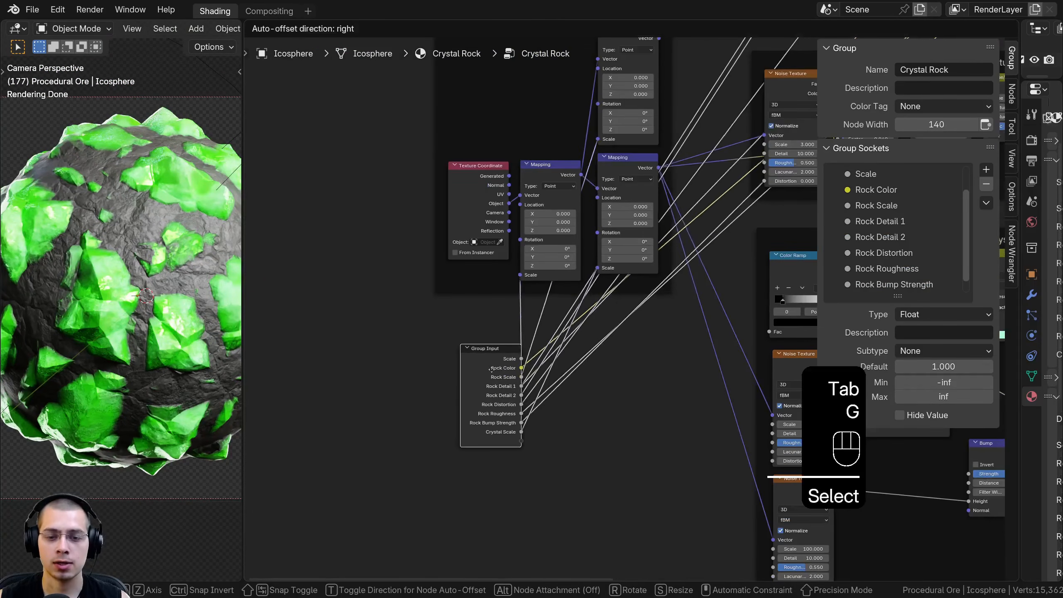
pyautogui.click(489, 365)
# - Expose the Metallic and Roughness inputs of the Crystal frame's Principled BSDF as group inputs
pyautogui.scroll(-2, 494, 309)
pyautogui.scroll(-1, 535, 381)
pyautogui.moveTo(534, 381); pyautogui.dragTo(408, 323, button='middle')
pyautogui.scroll(1, 456, 356)
pyautogui.scroll(-1, 538, 304)
pyautogui.click(783, 261)
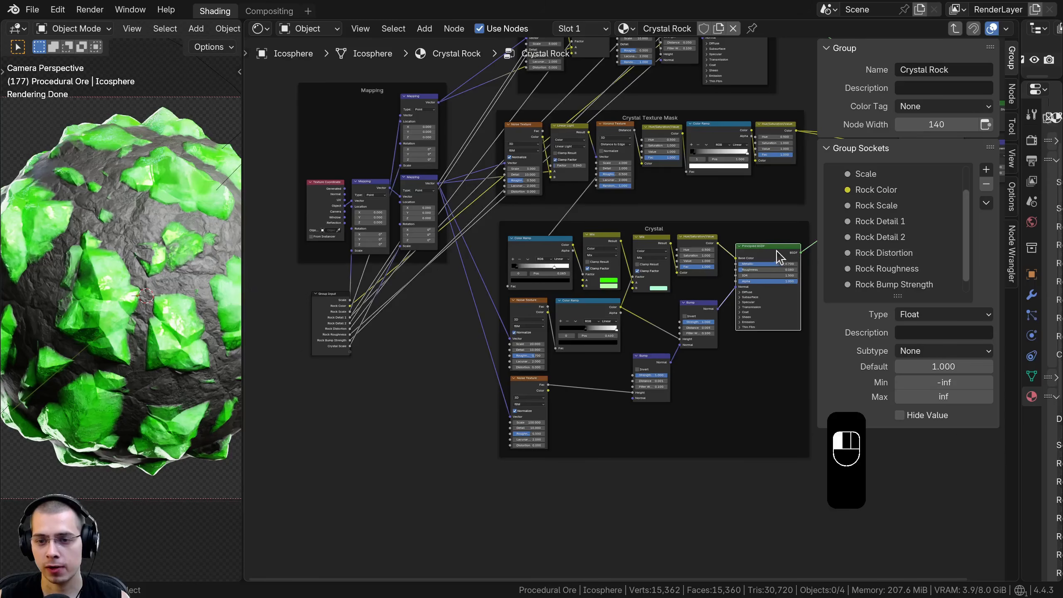
pyautogui.moveTo(737, 265); pyautogui.dragTo(352, 352)
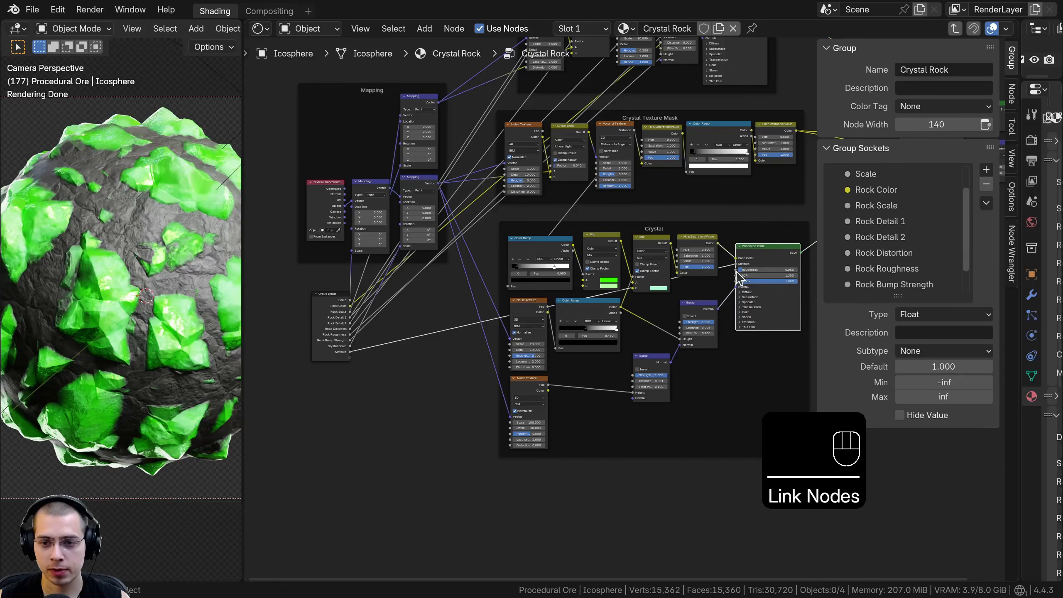
pyautogui.moveTo(737, 270); pyautogui.dragTo(351, 358)
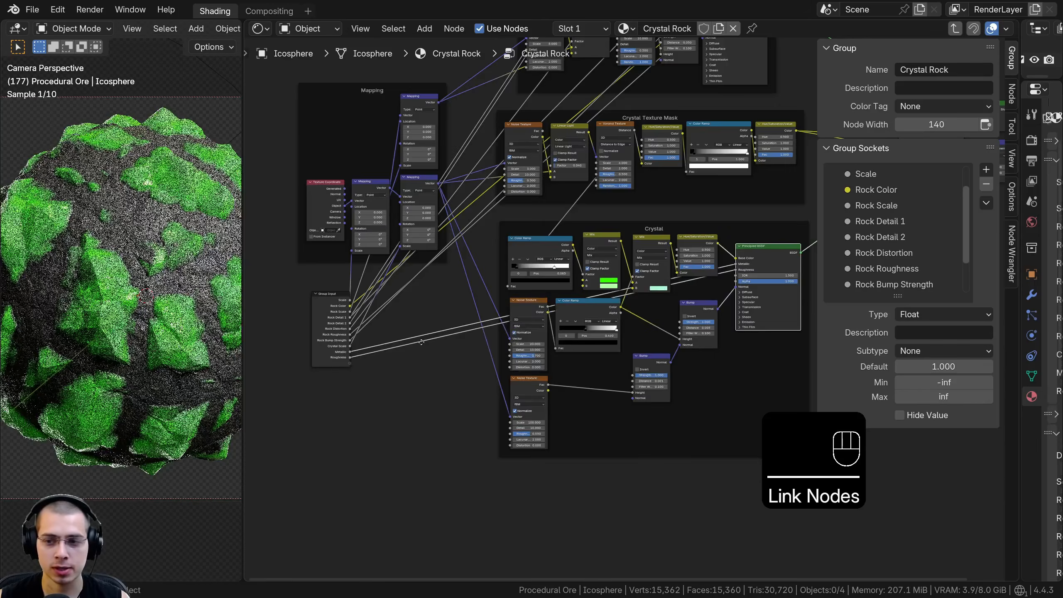
# - Rename the new Metallic and Roughness group sockets to Crystal Metallic and Crystal Roughness
pyautogui.scroll(3, 377, 360)
pyautogui.scroll(-3, 854, 260)
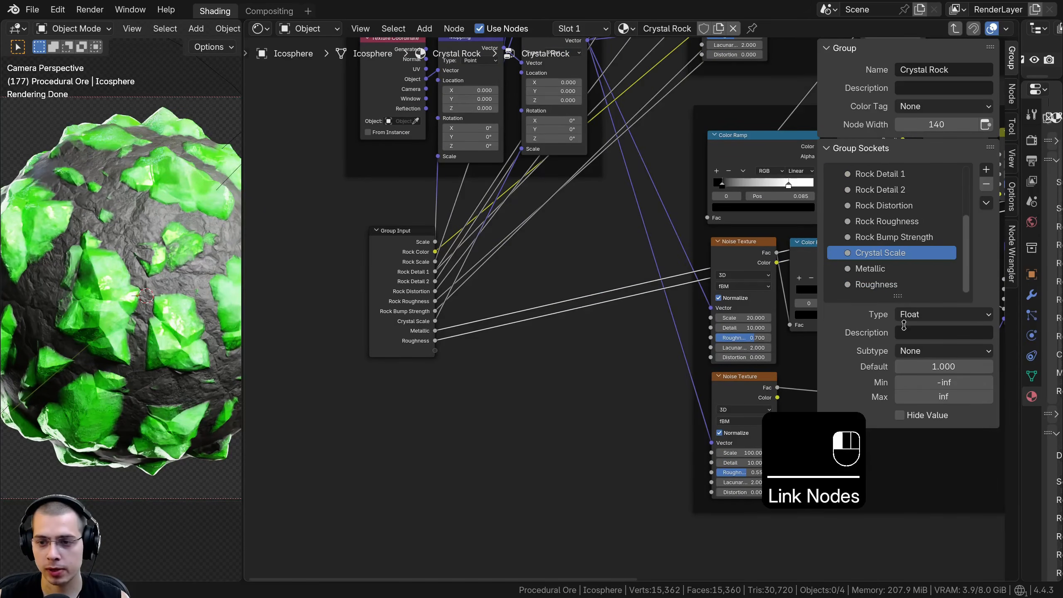
pyautogui.moveTo(904, 325); pyautogui.dragTo(897, 343)
pyautogui.click(877, 315)
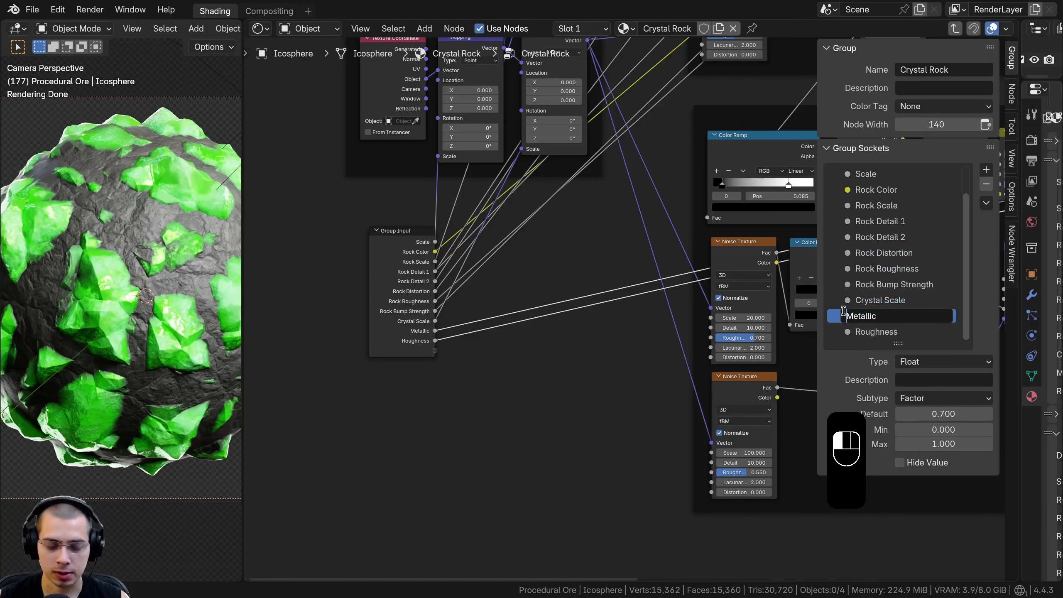
pyautogui.write('Crystal')
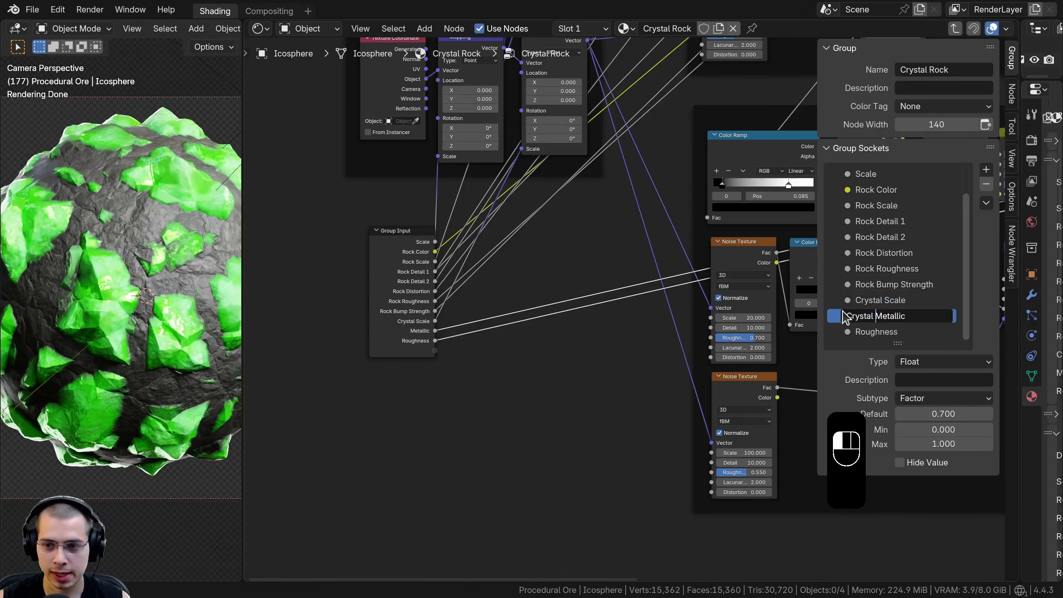
pyautogui.press('Return')
pyautogui.doubleClick(842, 332)
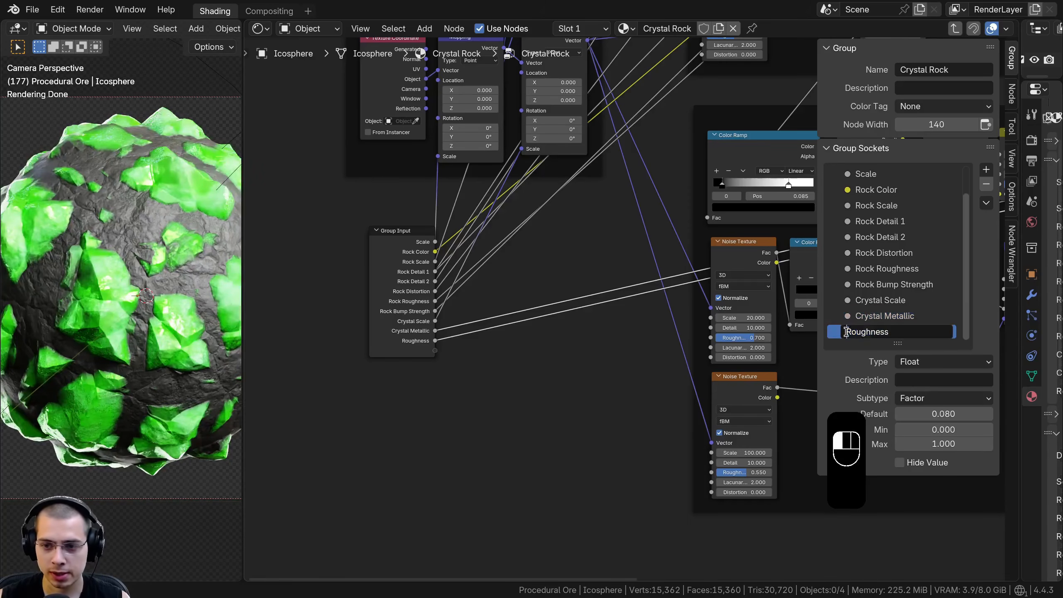
pyautogui.write('Crystal')
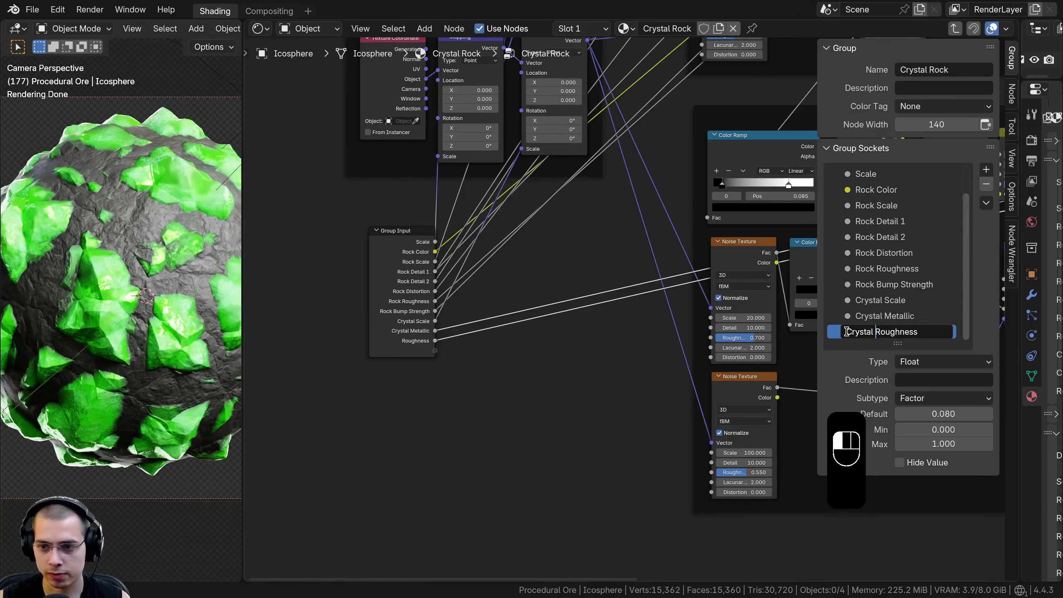
pyautogui.press('Return')
# - Move the Group Input node beside the Crystal frame and expose the first Mix node's A and B and the second Mix node's B
pyautogui.click(382, 296)
pyautogui.press('g')
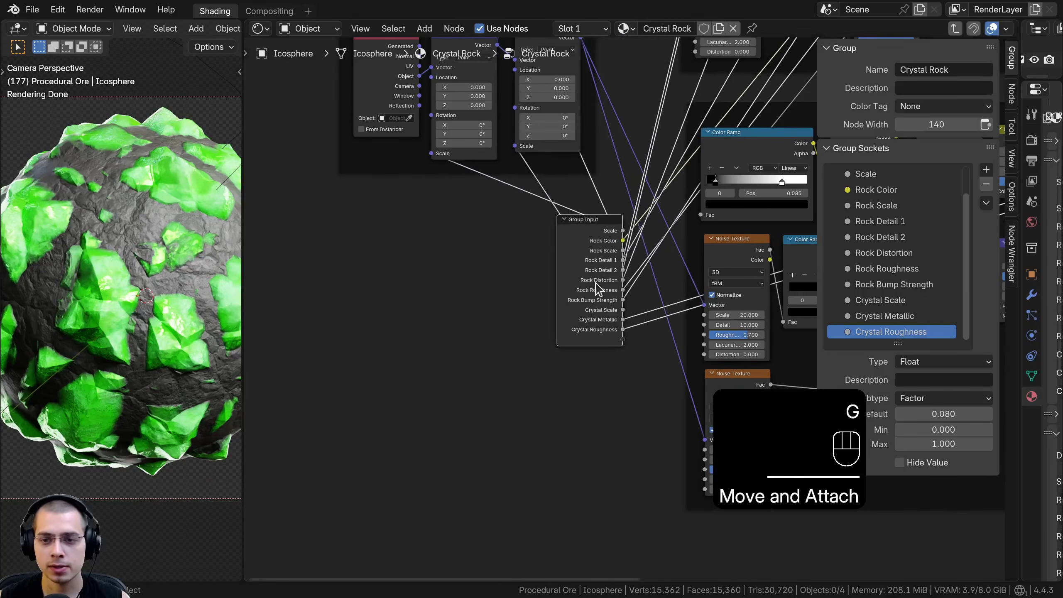
pyautogui.moveTo(741, 255); pyautogui.dragTo(533, 295, button='middle')
pyautogui.moveTo(622, 243); pyautogui.dragTo(415, 379)
pyautogui.moveTo(623, 253); pyautogui.dragTo(442, 323)
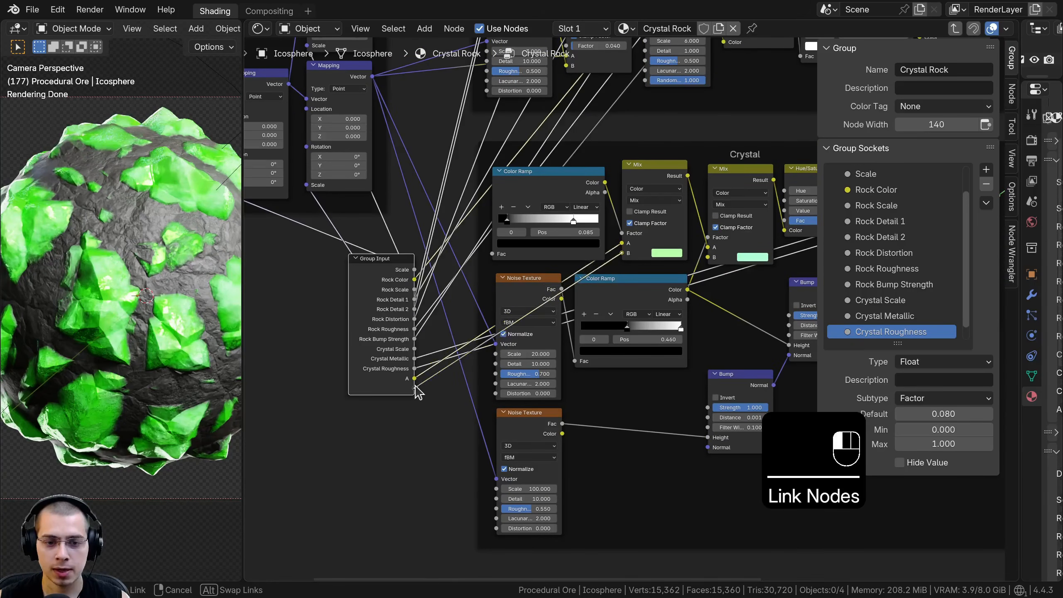
pyautogui.moveTo(417, 392); pyautogui.dragTo(415, 388)
pyautogui.moveTo(708, 257); pyautogui.dragTo(414, 398)
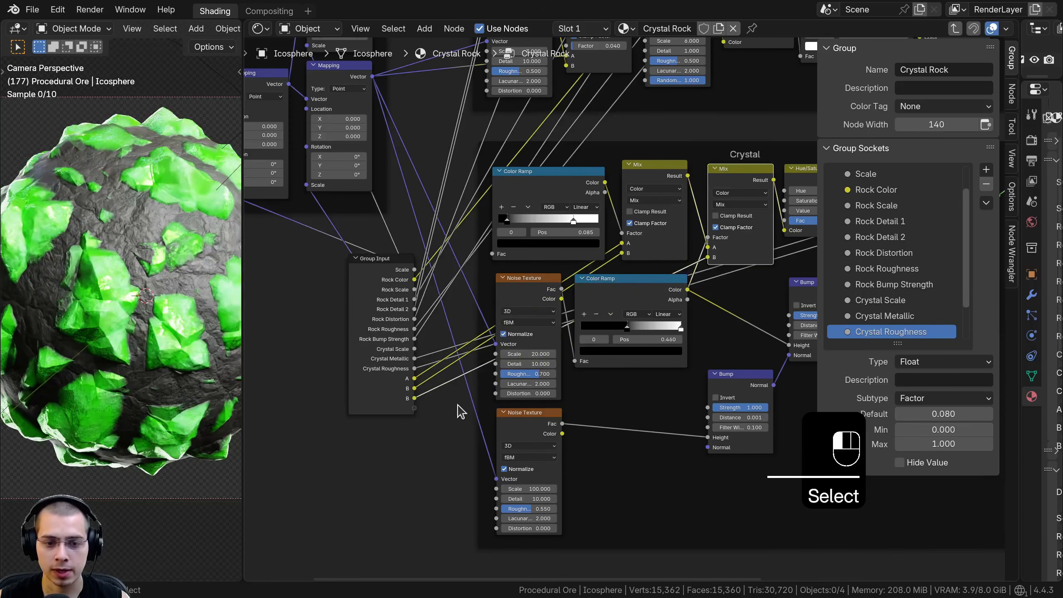
# - Rename the three new color group sockets to Crystal Color 1, Crystal Color 2 and Crystal Color 3
pyautogui.scroll(-3, 868, 298)
pyautogui.doubleClick(867, 298)
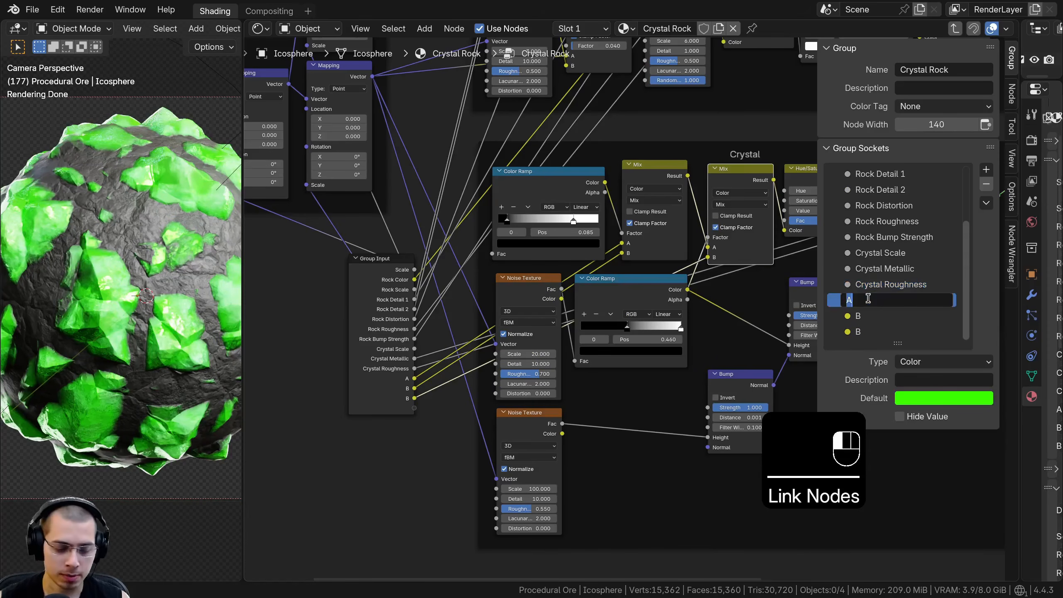
pyautogui.write('Crystal Color 1')
pyautogui.press('Return')
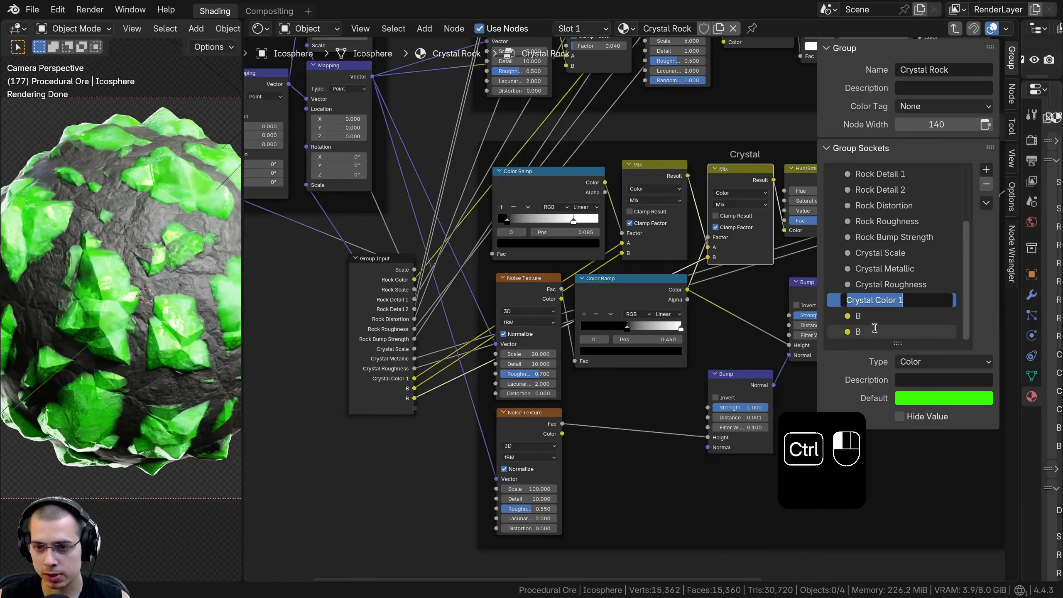
pyautogui.keyDown('ctrl'); pyautogui.click(850, 316); pyautogui.keyUp('ctrl')
pyautogui.write('Crystal Color 2')
pyautogui.press('Return')
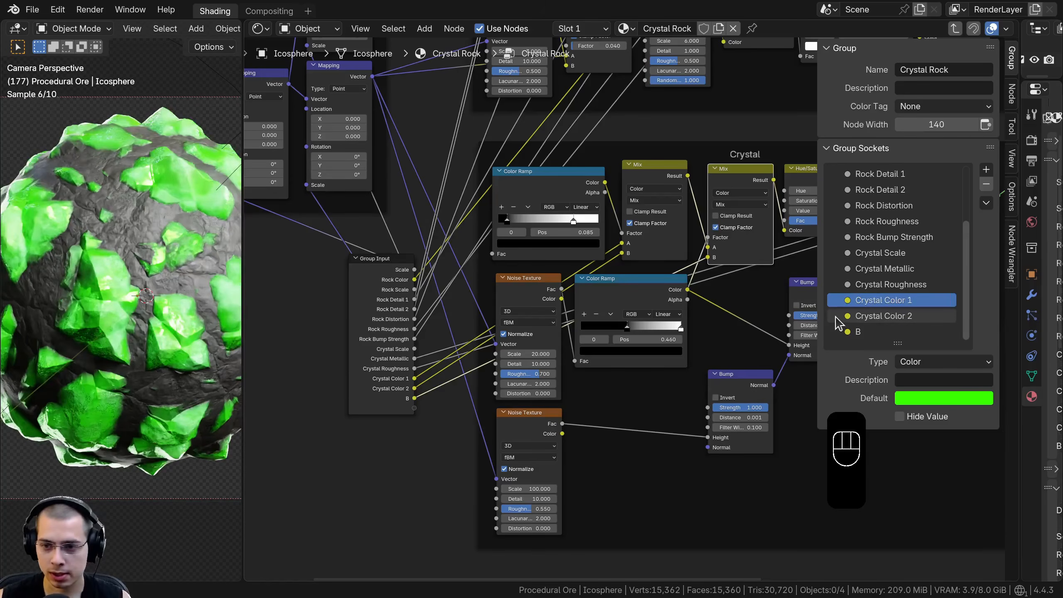
pyautogui.click(862, 332)
pyautogui.doubleClick(862, 332)
pyautogui.write('Crystal Color')
pyautogui.write('3')
pyautogui.press('Return')
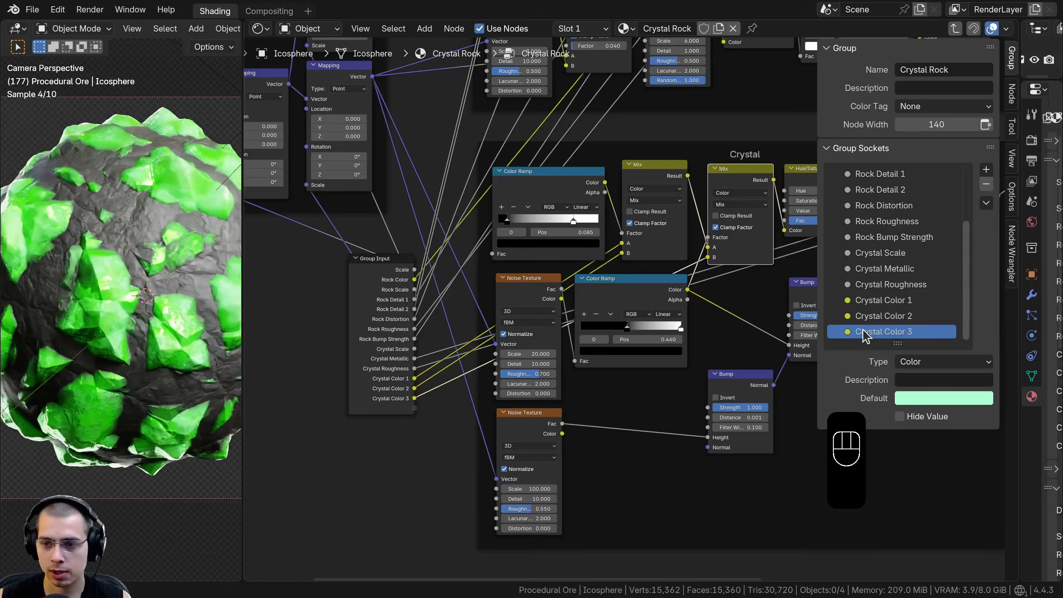
# - Expose the Hue, Saturation and Value of the Crystal frame's Hue/Saturation/Value node as group inputs
pyautogui.keyDown('ctrl'); pyautogui.hscroll(5, 622, 390); pyautogui.keyUp('ctrl')
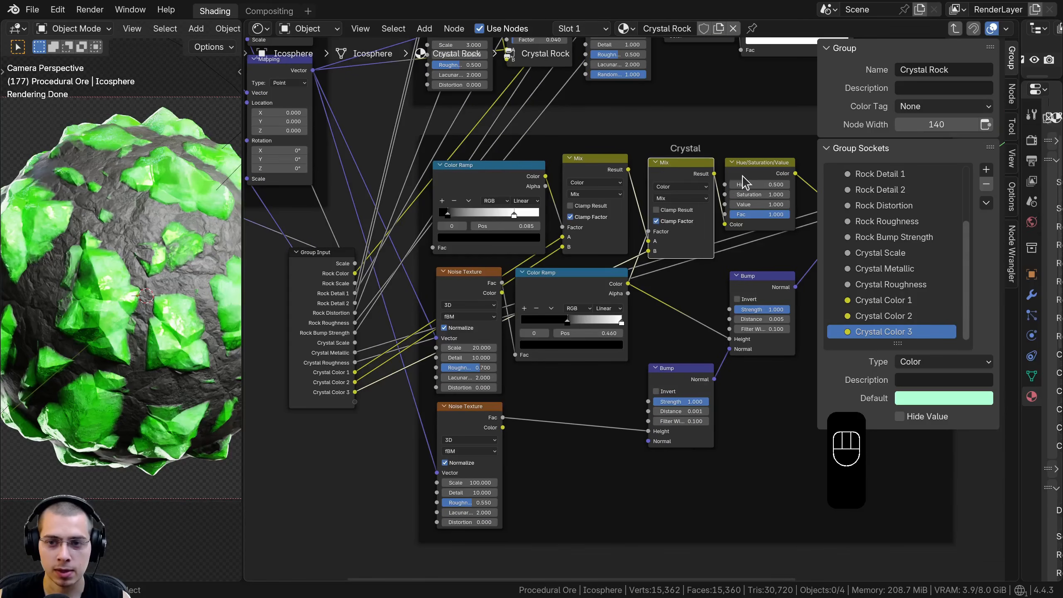
pyautogui.click(726, 192)
pyautogui.moveTo(725, 186); pyautogui.dragTo(355, 402)
pyautogui.moveTo(724, 195); pyautogui.dragTo(355, 411)
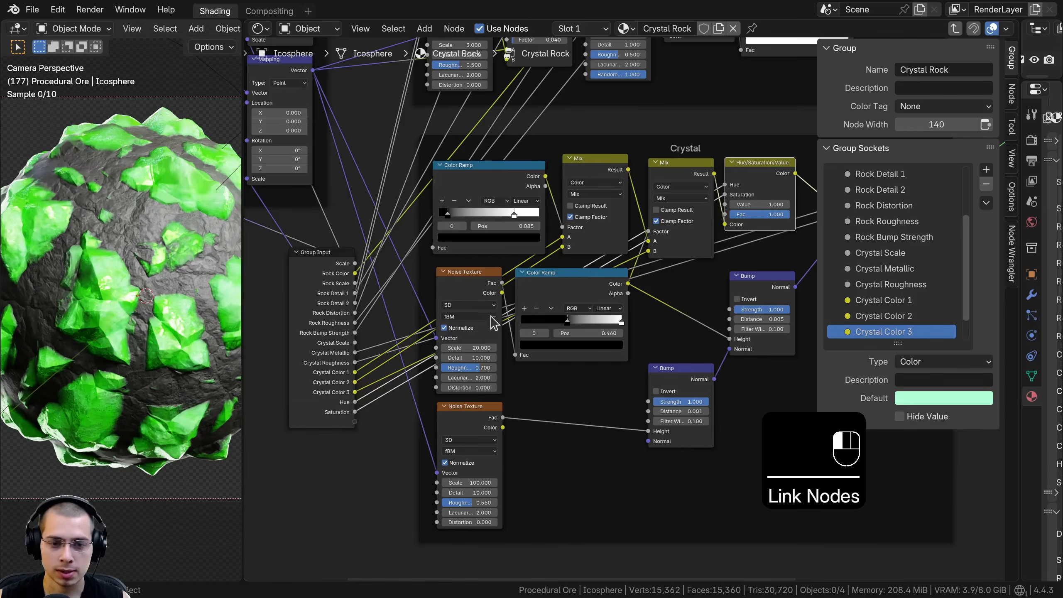
pyautogui.moveTo(724, 204); pyautogui.dragTo(355, 422)
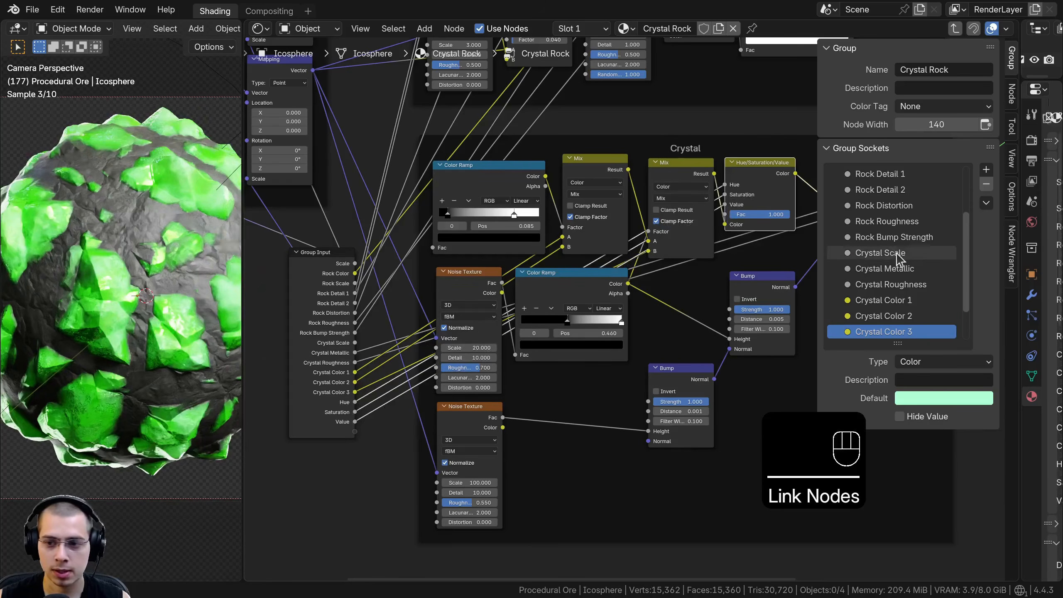
# - Rename the Hue, Saturation and Value group sockets to Crystal Hue, Crystal Saturation and Crystal Value
pyautogui.scroll(-3, 875, 285)
pyautogui.doubleClick(874, 284)
pyautogui.keyDown('ctrl'); pyautogui.click(849, 300); pyautogui.keyUp('ctrl')
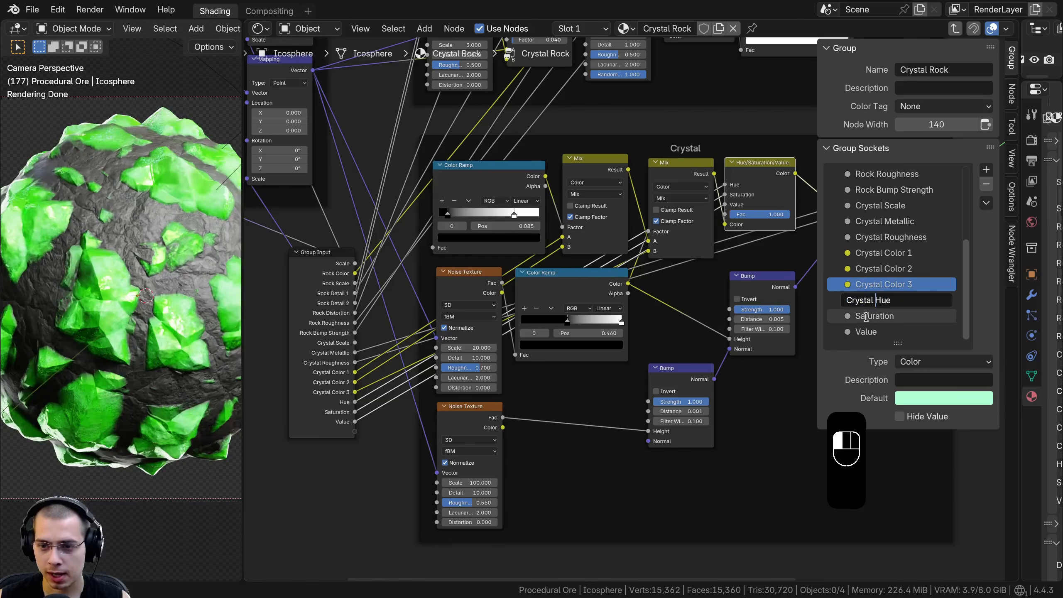
pyautogui.click(866, 317)
pyautogui.doubleClick(858, 317)
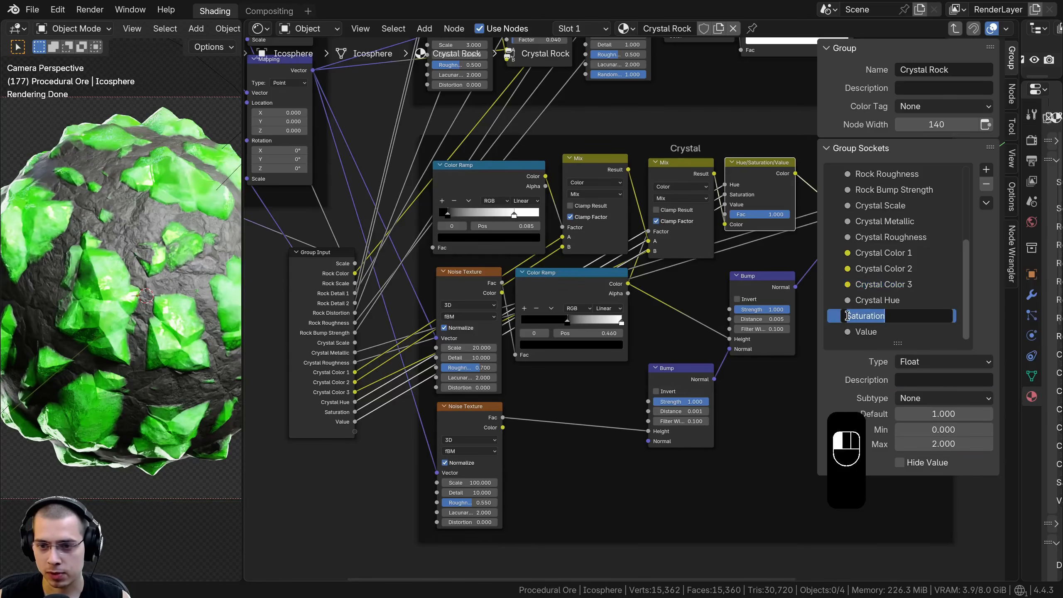
pyautogui.click(847, 317)
pyautogui.write('Crystal')
pyautogui.doubleClick(857, 332)
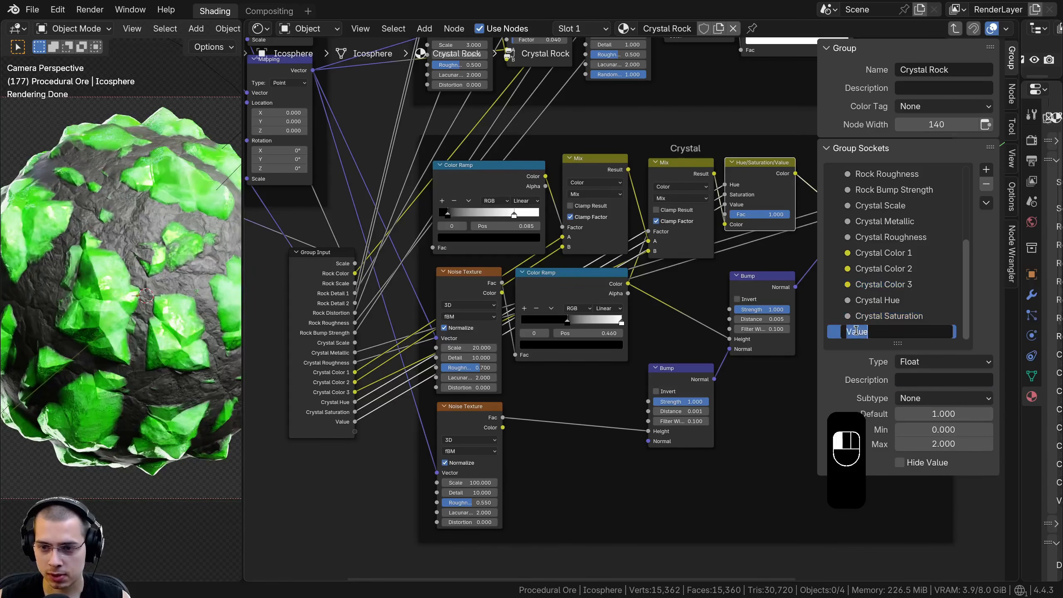
pyautogui.click(846, 331)
pyautogui.write('Crystal')
pyautogui.press('Return')
# - Move the Mapping frame farther from the texture frames and place the Group Input node beside the Crystal Texture Mask frame
pyautogui.moveTo(661, 453); pyautogui.dragTo(691, 437, button='middle')
pyautogui.scroll(-3, 754, 320)
pyautogui.moveTo(434, 257); pyautogui.dragTo(385, 458, button='middle')
pyautogui.scroll(4, 599, 302)
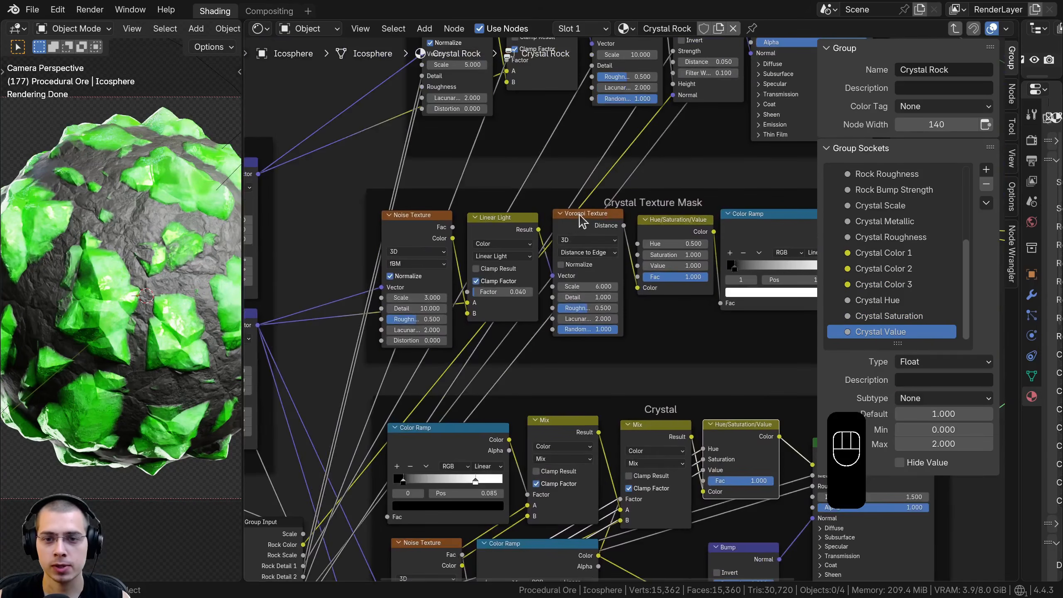
pyautogui.click(593, 223)
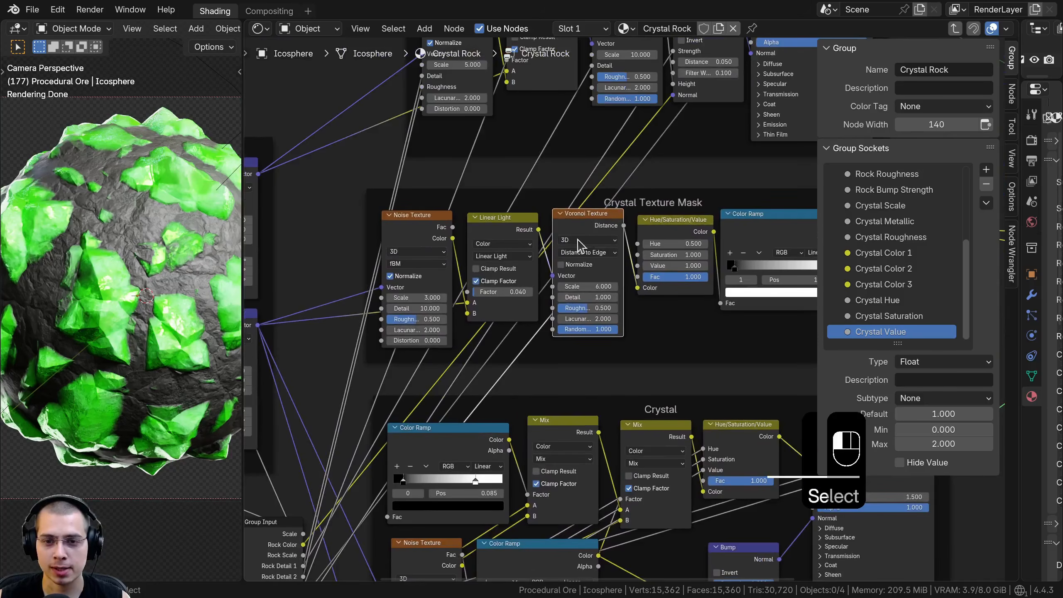
pyautogui.scroll(-5, 439, 264)
pyautogui.moveTo(383, 277); pyautogui.dragTo(588, 260, button='middle')
pyautogui.moveTo(460, 170); pyautogui.dragTo(244, 171)
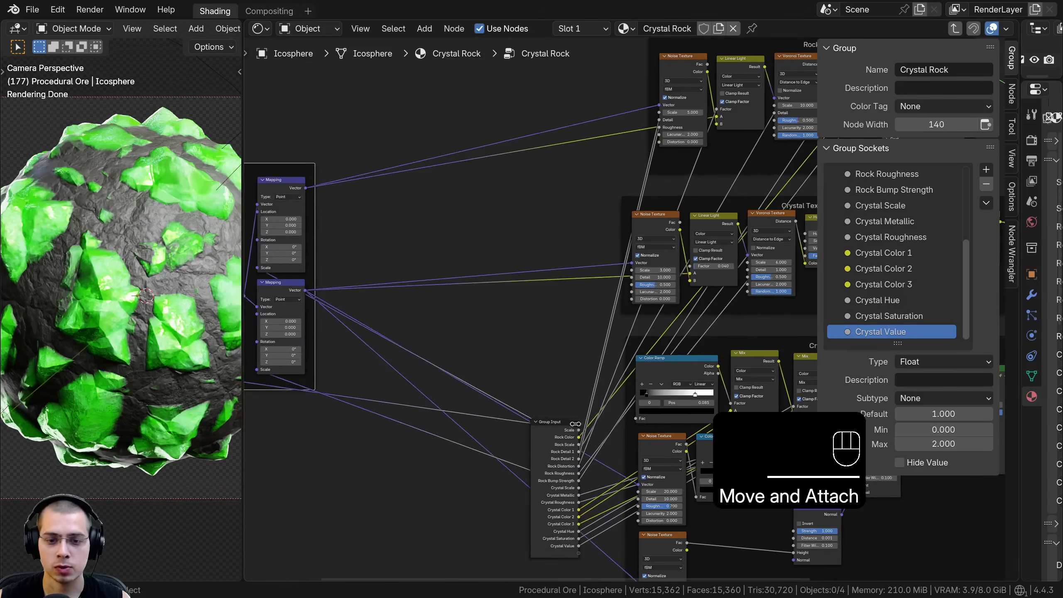
pyautogui.moveTo(565, 461); pyautogui.dragTo(583, 220)
# - Expose the Detail of the Crystal Texture Mask's Voronoi Texture as a group input and name it Crystal Detail
pyautogui.scroll(5, 634, 253)
pyautogui.moveTo(634, 253); pyautogui.dragTo(446, 296, button='middle')
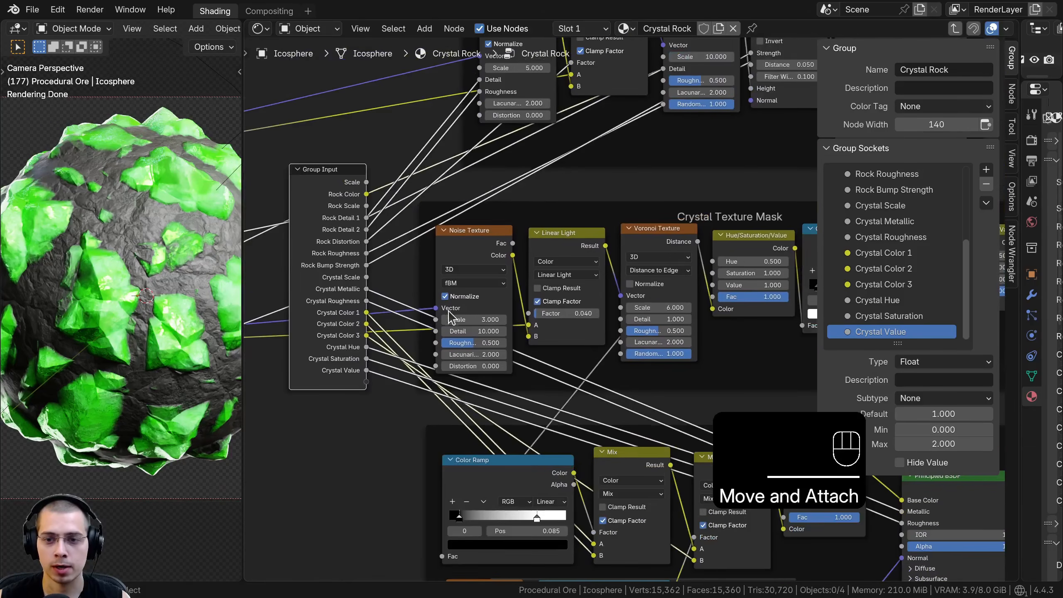
pyautogui.moveTo(615, 295); pyautogui.dragTo(599, 241, button='middle')
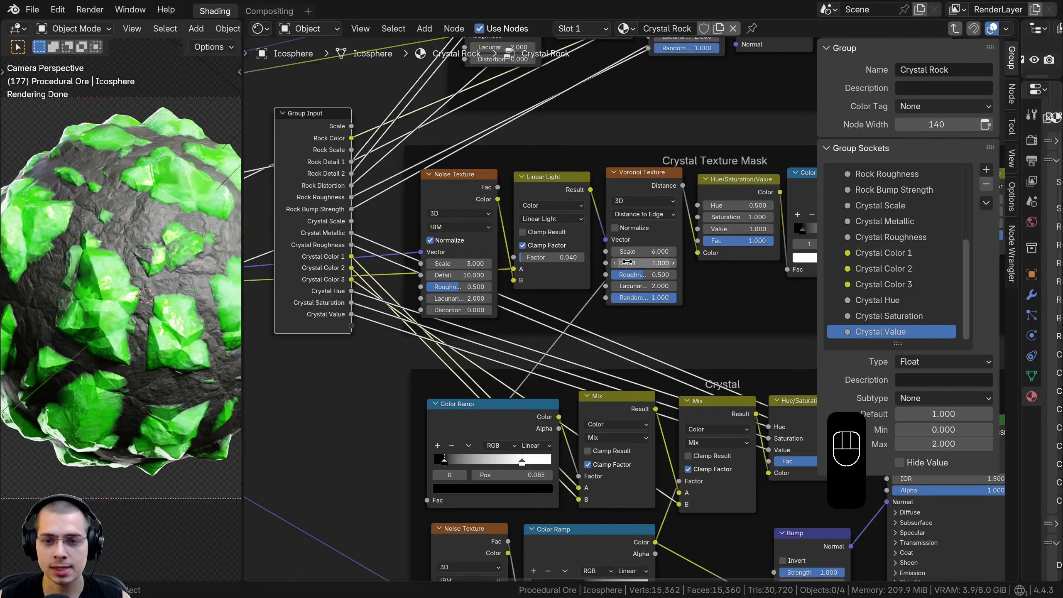
pyautogui.moveTo(627, 262); pyautogui.dragTo(352, 326)
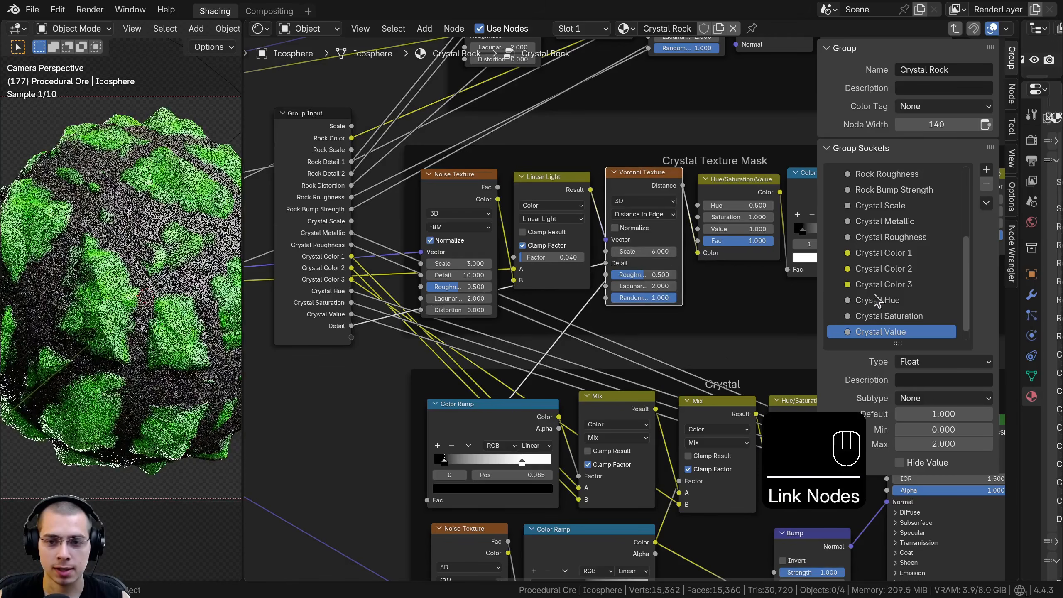
pyautogui.scroll(-1, 887, 310)
pyautogui.doubleClick(851, 332)
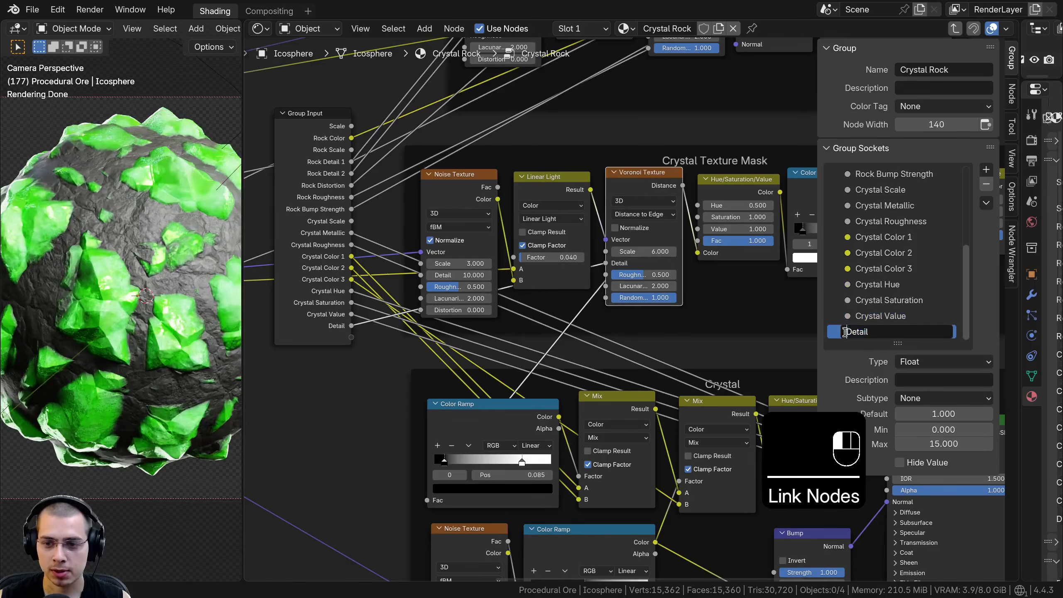
pyautogui.press('Return')
# - Try lower Value settings on both Hue/Saturation/Value nodes in the Crystal Texture Mask frame to compare their effect
pyautogui.moveTo(494, 347); pyautogui.dragTo(492, 339, button='middle')
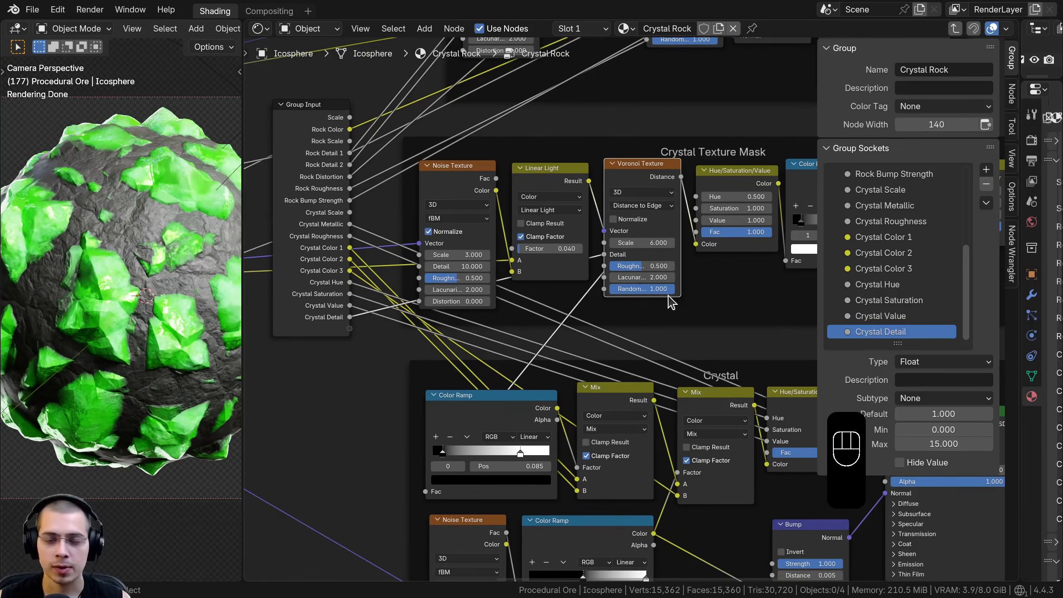
pyautogui.moveTo(666, 302)
pyautogui.mouseDown(button='middle')
pyautogui.moveTo(658, 327)
pyautogui.moveTo(598, 348)
pyautogui.moveTo(678, 318)
pyautogui.mouseUp(button='middle')
pyautogui.keyDown('shift'); pyautogui.moveTo(691, 236); pyautogui.dragTo(708, 256); pyautogui.keyUp('shift')
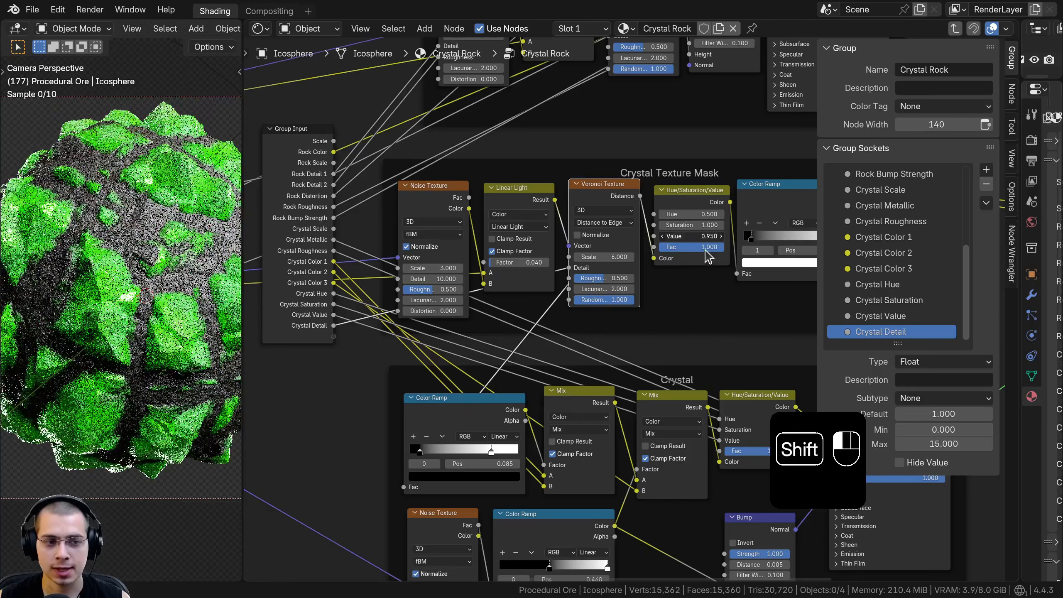
pyautogui.rightClick(707, 252)
pyautogui.moveTo(737, 270); pyautogui.dragTo(563, 292, button='middle')
pyautogui.keyDown('shift'); pyautogui.moveTo(711, 253); pyautogui.dragTo(699, 253); pyautogui.keyUp('shift')
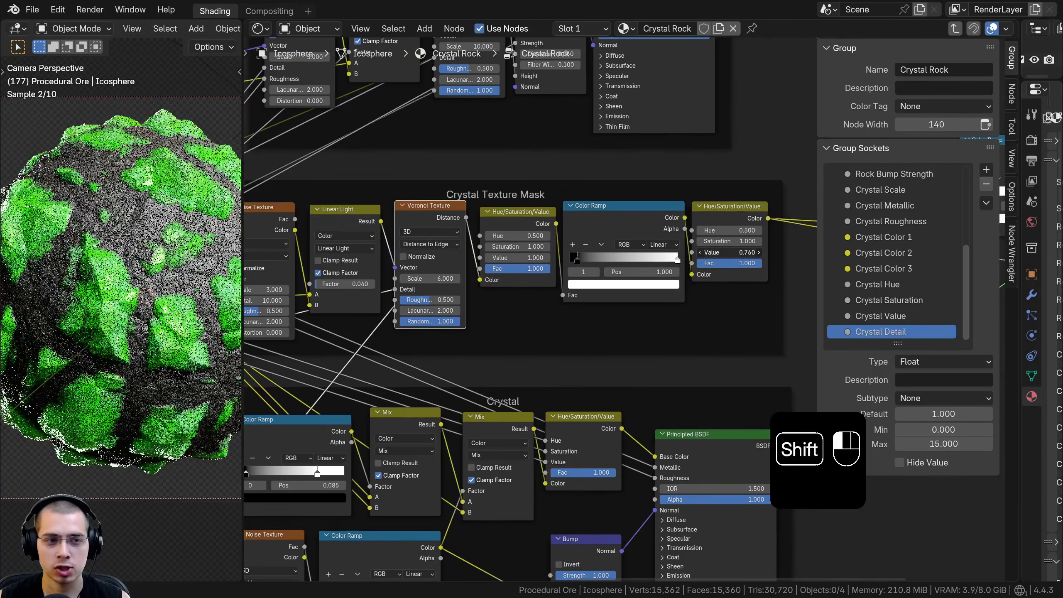
# - Expose the Value of the first Hue/Saturation/Value node in the Crystal Texture Mask frame as a group input named Crystal Size
pyautogui.moveTo(508, 226); pyautogui.dragTo(691, 212, button='middle')
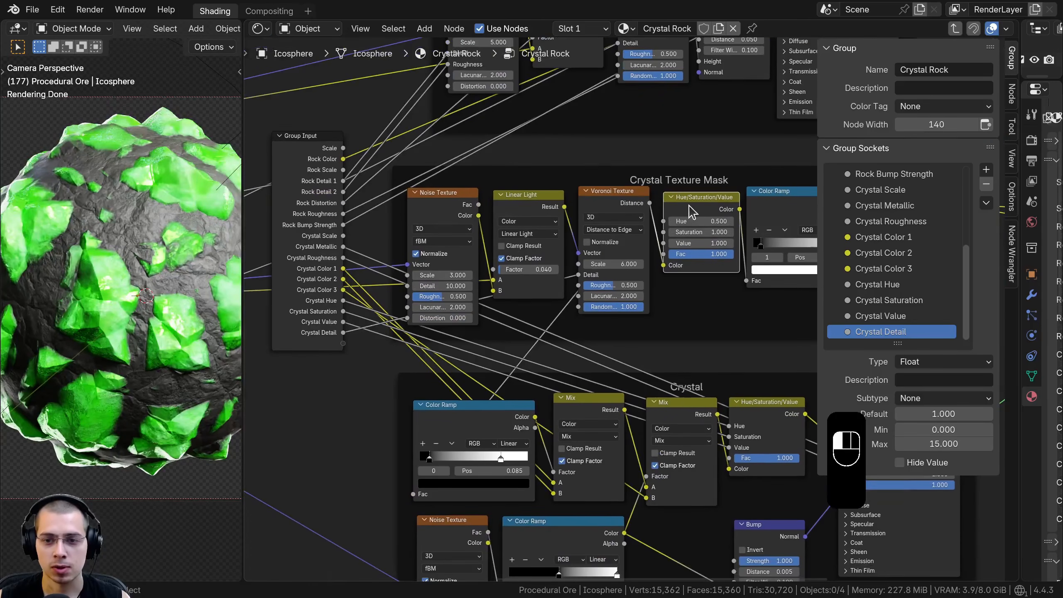
pyautogui.moveTo(663, 243); pyautogui.dragTo(342, 343)
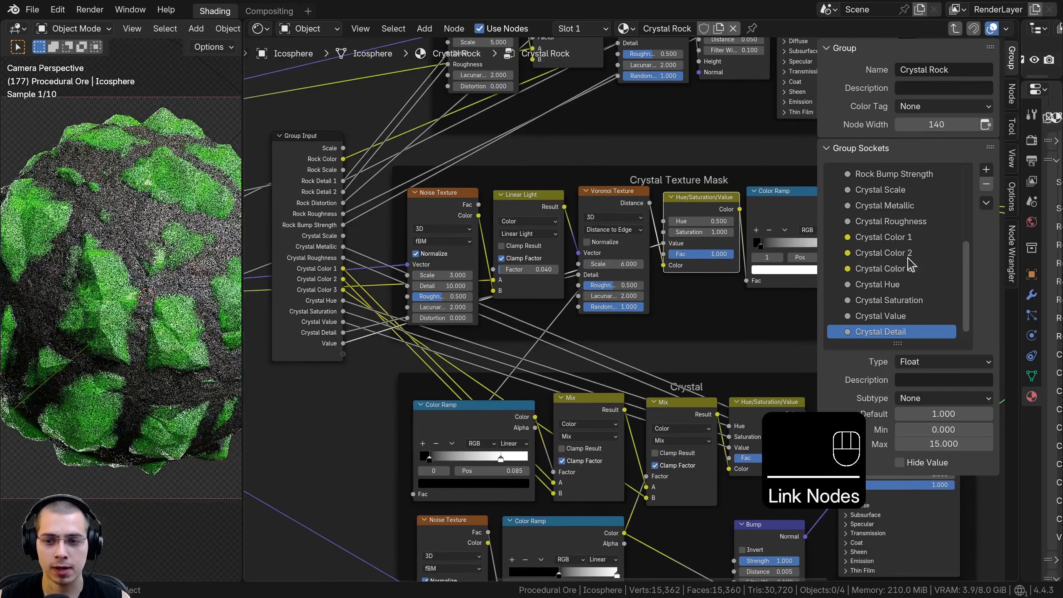
pyautogui.scroll(-1, 880, 318)
pyautogui.click(870, 332)
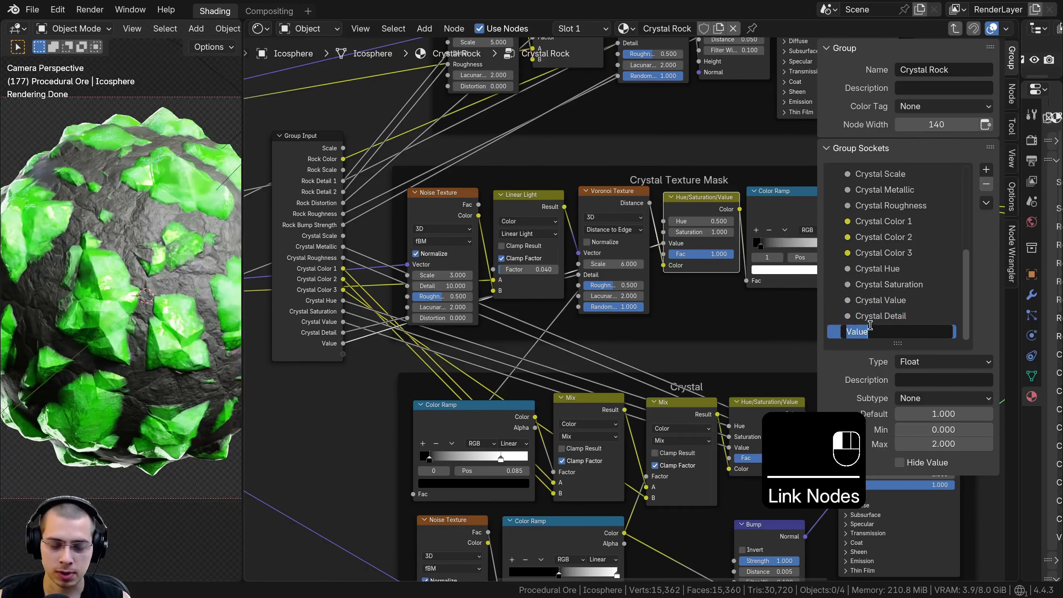
pyautogui.write('Crystal ')
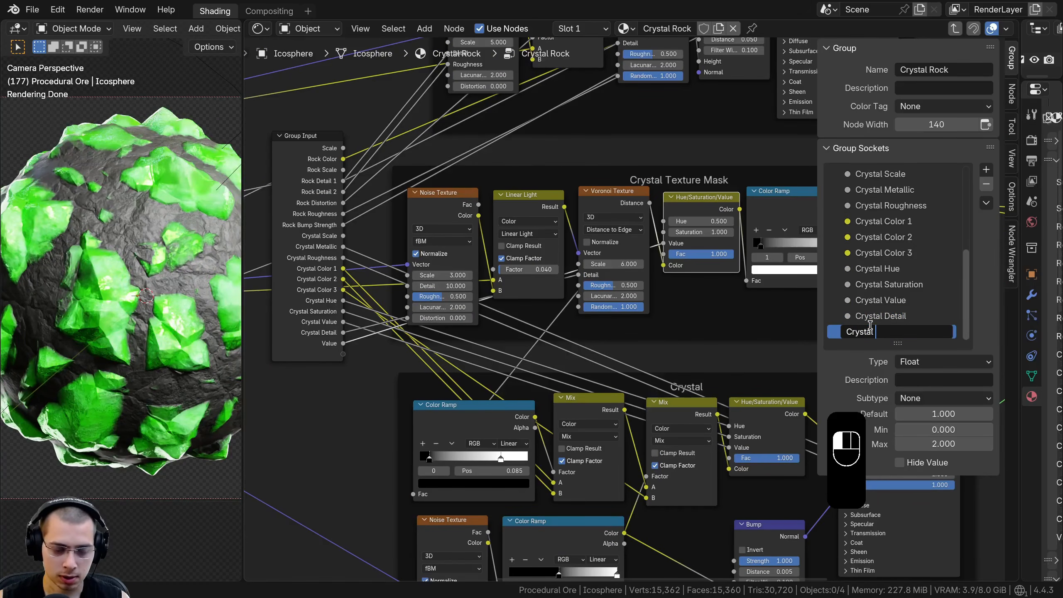
pyautogui.write('Size')
pyautogui.press('Return')
# - Expose the Value of the Hue/Saturation/Value node after the mask's Color Ramp as a group input named Crystal Height
pyautogui.scroll(-2, 638, 294)
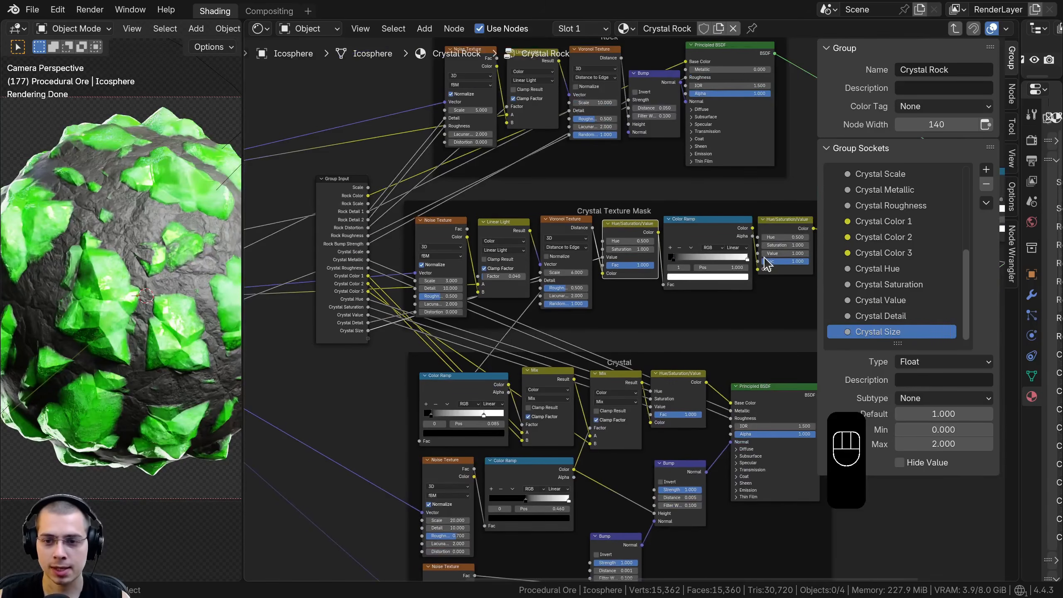
pyautogui.moveTo(758, 253); pyautogui.dragTo(368, 343)
pyautogui.doubleClick(870, 332)
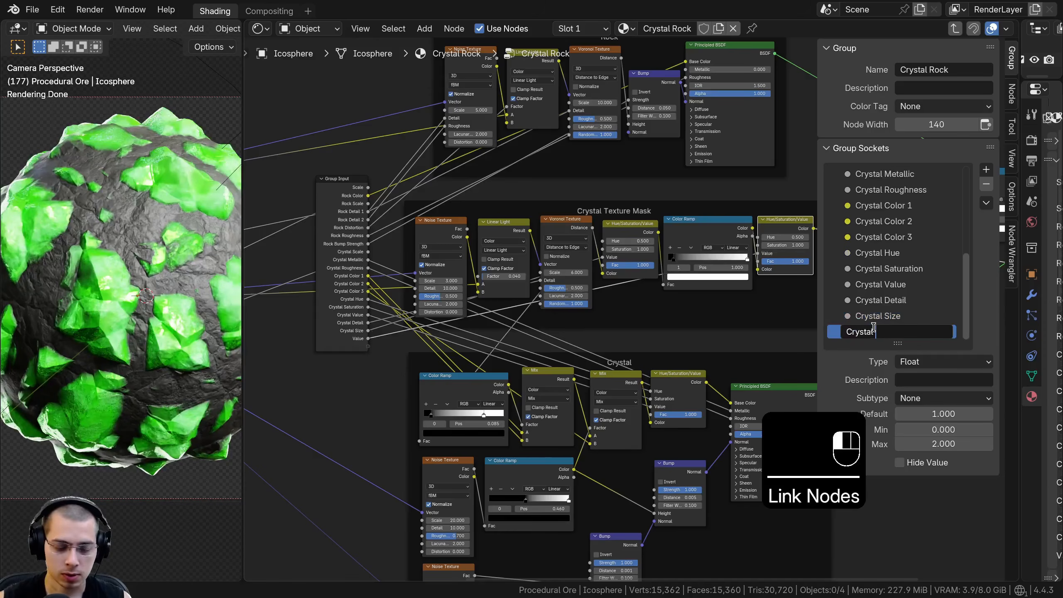
pyautogui.write('Crystal Height')
pyautogui.press('Return')
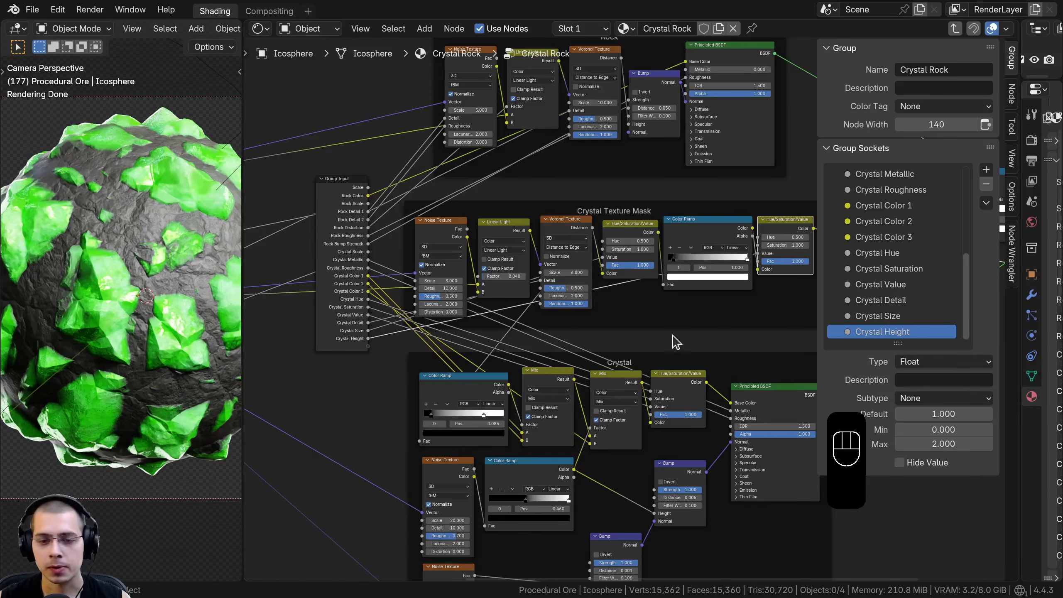
# - Move the Group Input node down beside the noise textures of the Crystal frame
pyautogui.moveTo(507, 423); pyautogui.dragTo(540, 228, button='middle')
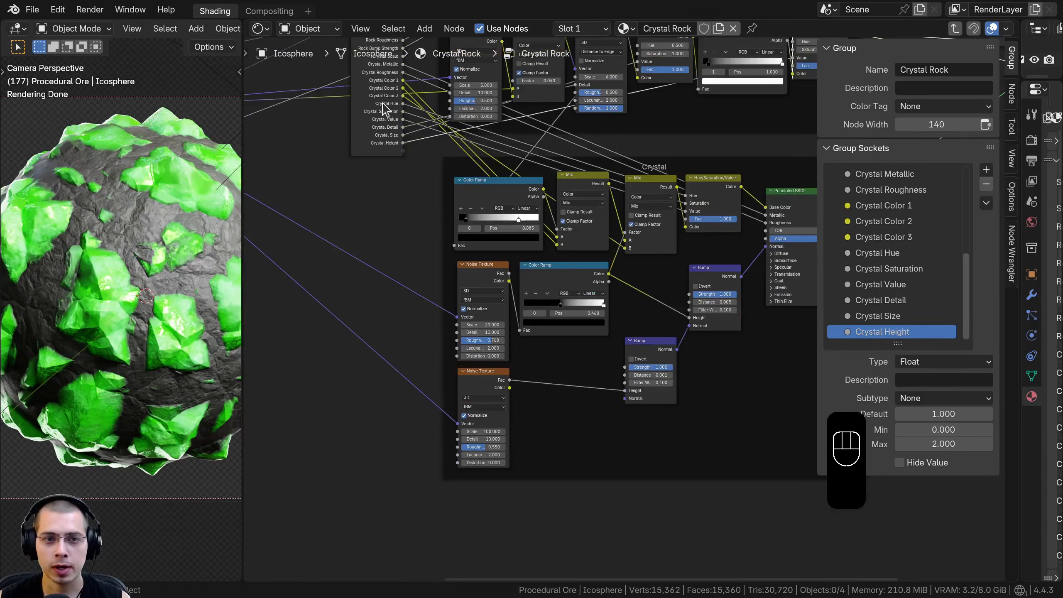
pyautogui.click(384, 104)
pyautogui.press('g')
pyautogui.click(386, 347)
# - Link the Strength of both Bump nodes in the Crystal frame to one new group input
pyautogui.scroll(2, 642, 309)
pyautogui.moveTo(642, 309); pyautogui.dragTo(648, 223, button='middle')
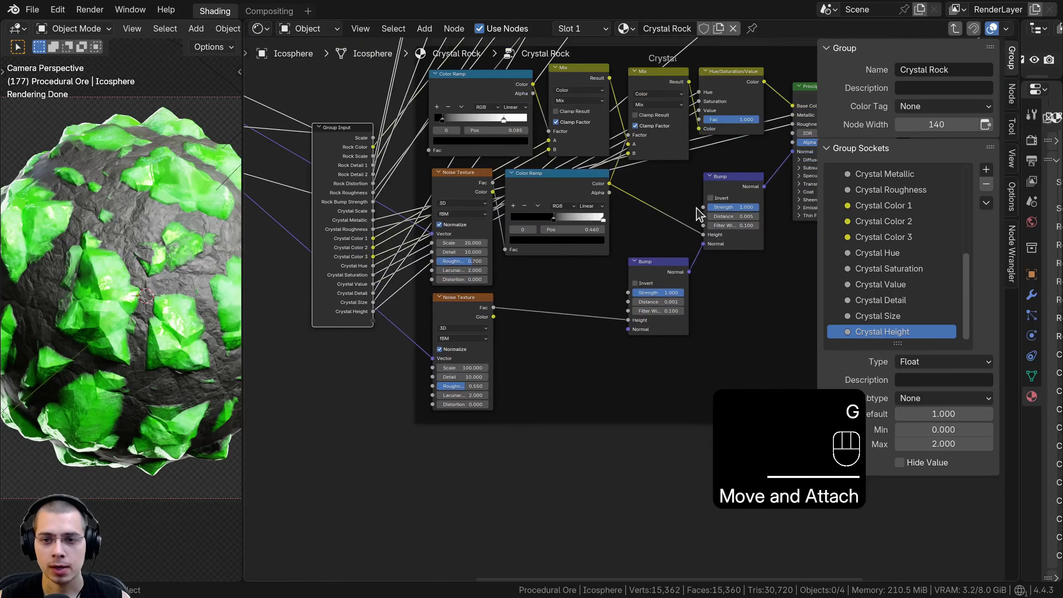
pyautogui.moveTo(703, 207); pyautogui.dragTo(490, 269)
pyautogui.moveTo(379, 325); pyautogui.dragTo(373, 321)
pyautogui.scroll(5, 631, 310)
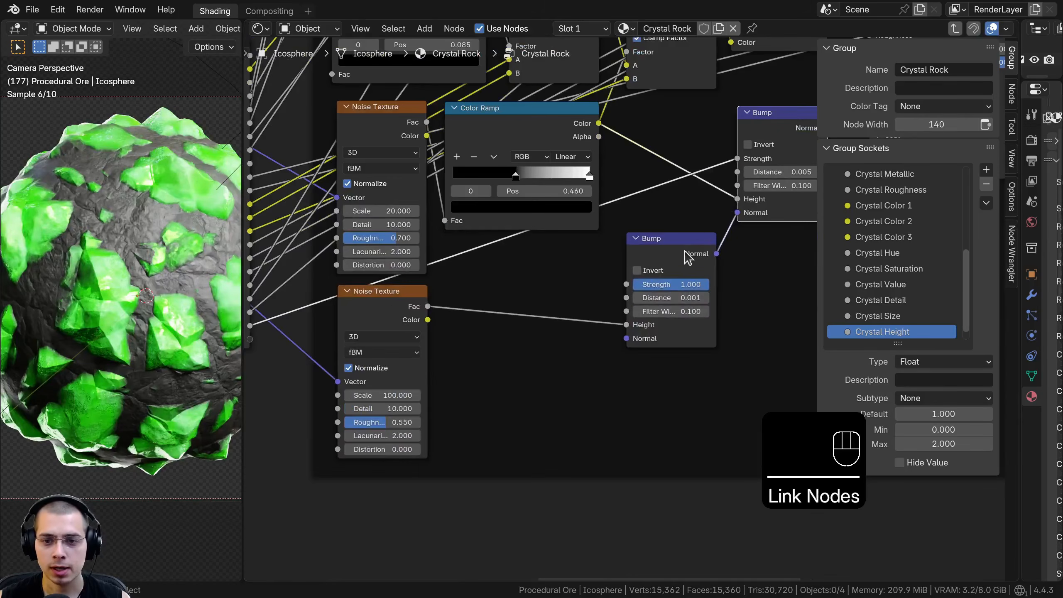
pyautogui.click(677, 249)
pyautogui.moveTo(626, 285); pyautogui.dragTo(471, 346)
pyautogui.scroll(-2, 471, 346)
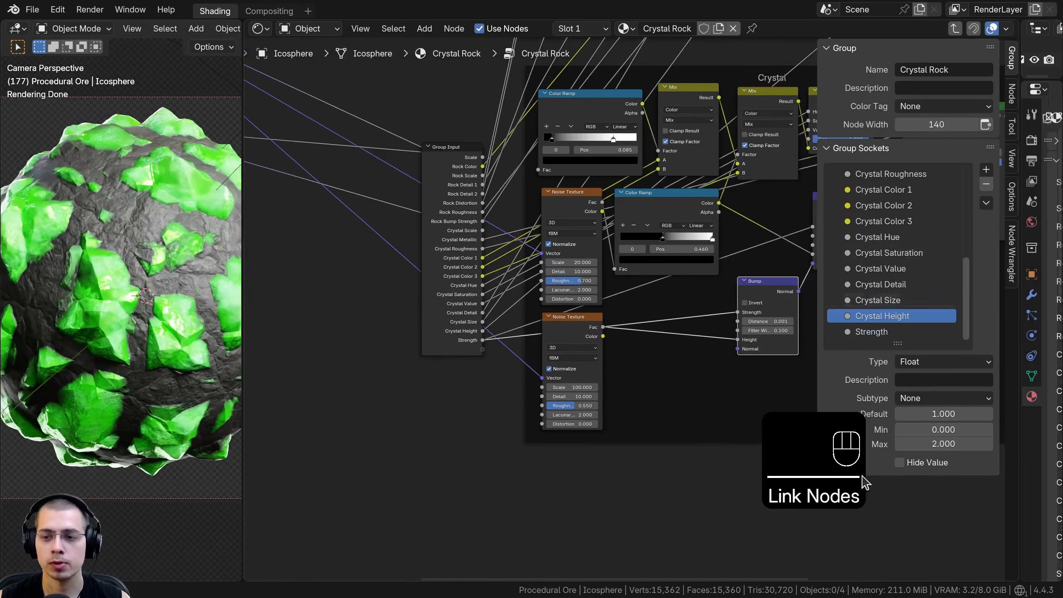
# - Rename the Strength group socket to Crystal Bump Strength
pyautogui.doubleClick(844, 335)
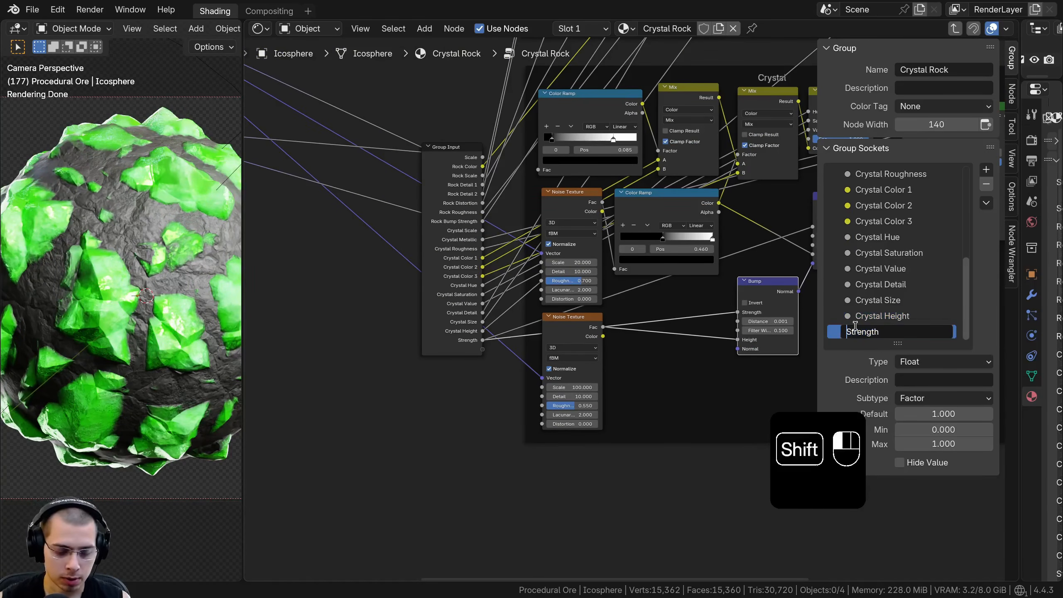
pyautogui.write('Crystal')
pyautogui.press('BackSpace')
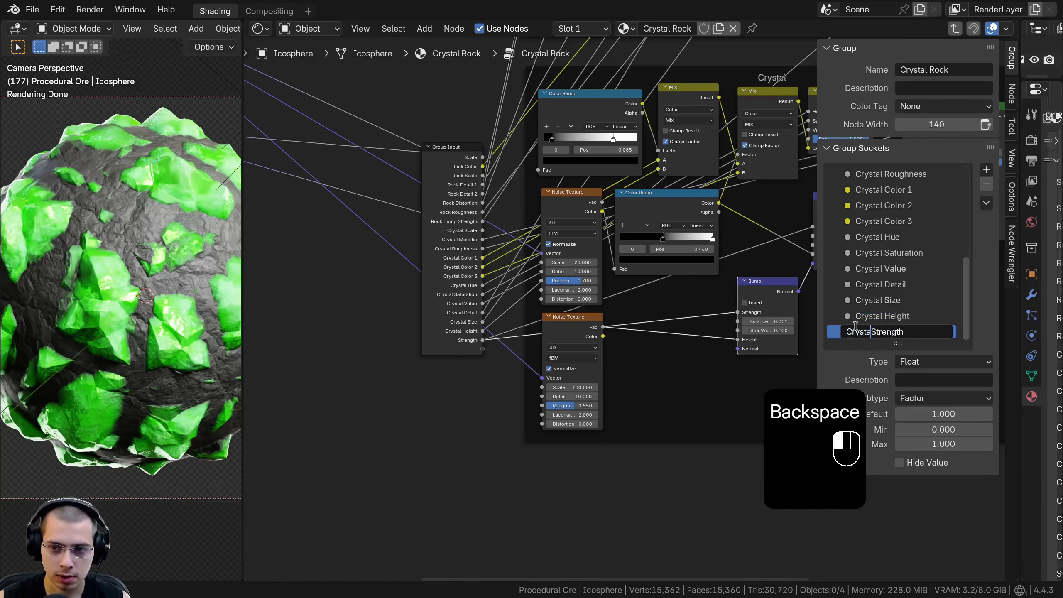
pyautogui.write('l Bump')
pyautogui.press('Return')
# - Move the Group Input node over to the final nodes, just below the Displacement node
pyautogui.scroll(-3, 545, 322)
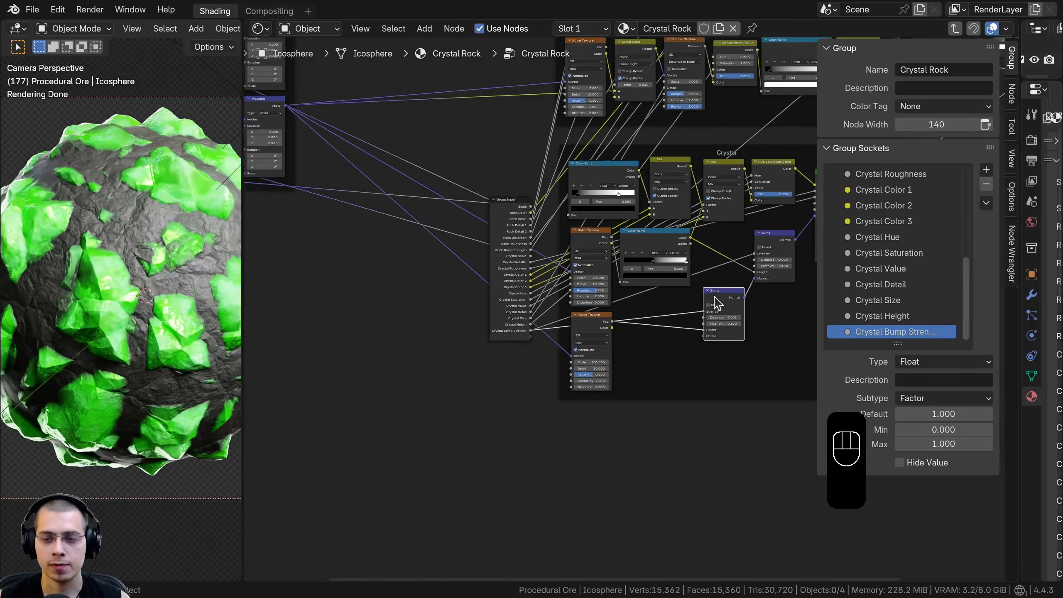
pyautogui.scroll(-4, 545, 322)
pyautogui.click(395, 310)
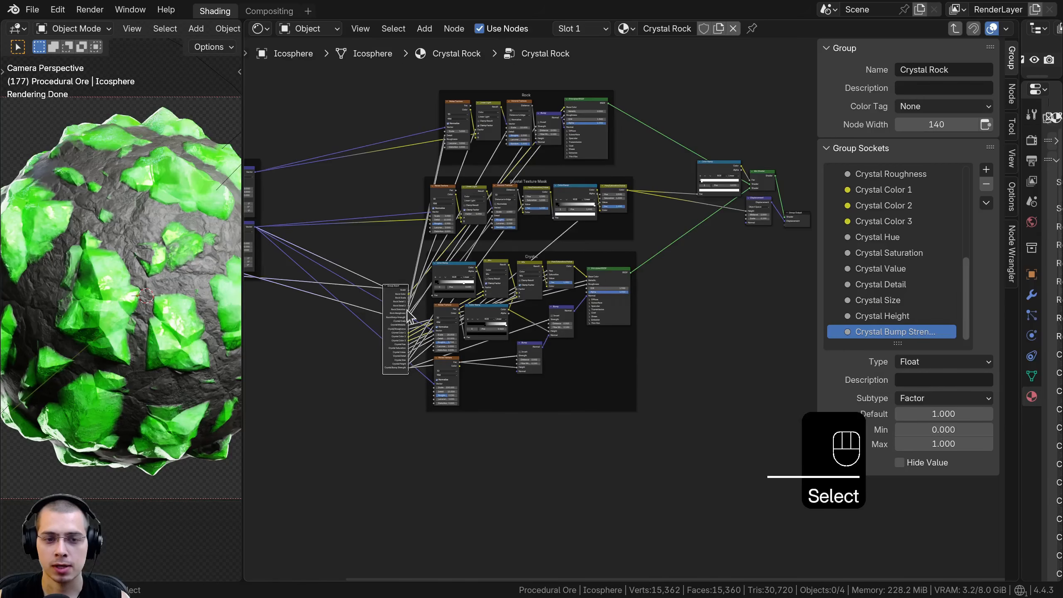
pyautogui.press('g')
pyautogui.click(727, 260)
# - Expose the Scale of the Displacement node as a group input and name it Displacement Strength
pyautogui.moveTo(724, 263); pyautogui.dragTo(552, 306, button='middle')
pyautogui.scroll(3, 551, 306)
pyautogui.scroll(3, 536, 209)
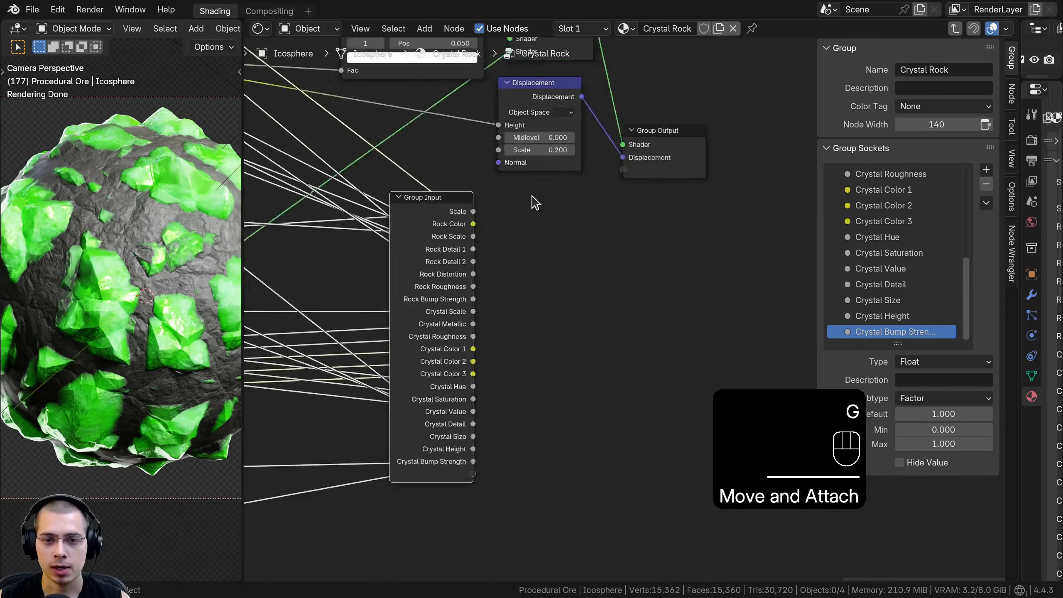
pyautogui.moveTo(542, 126); pyautogui.dragTo(515, 478)
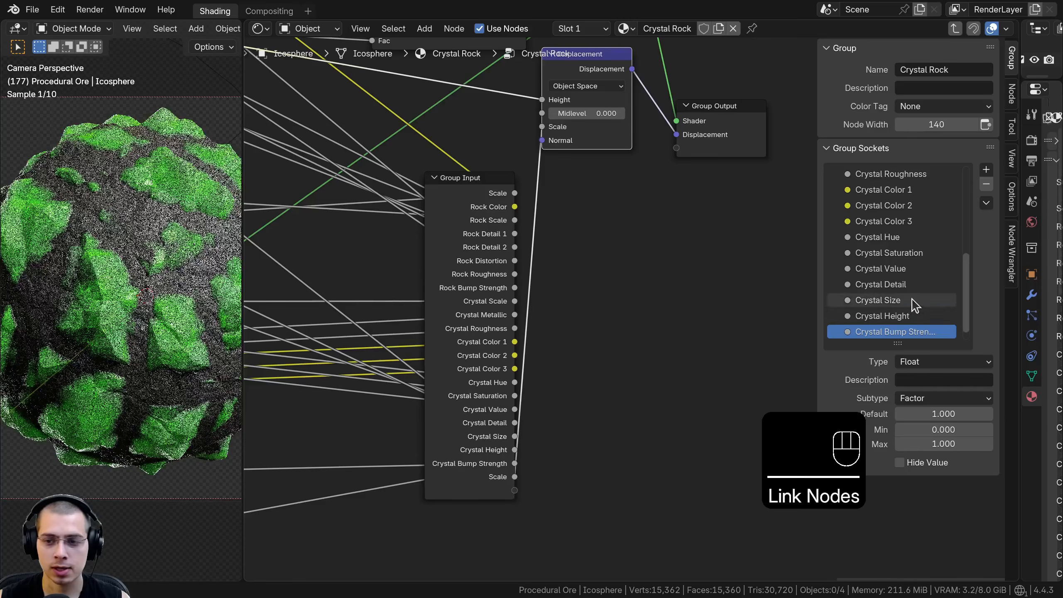
pyautogui.write('Displacement Strength')
pyautogui.press('Return')
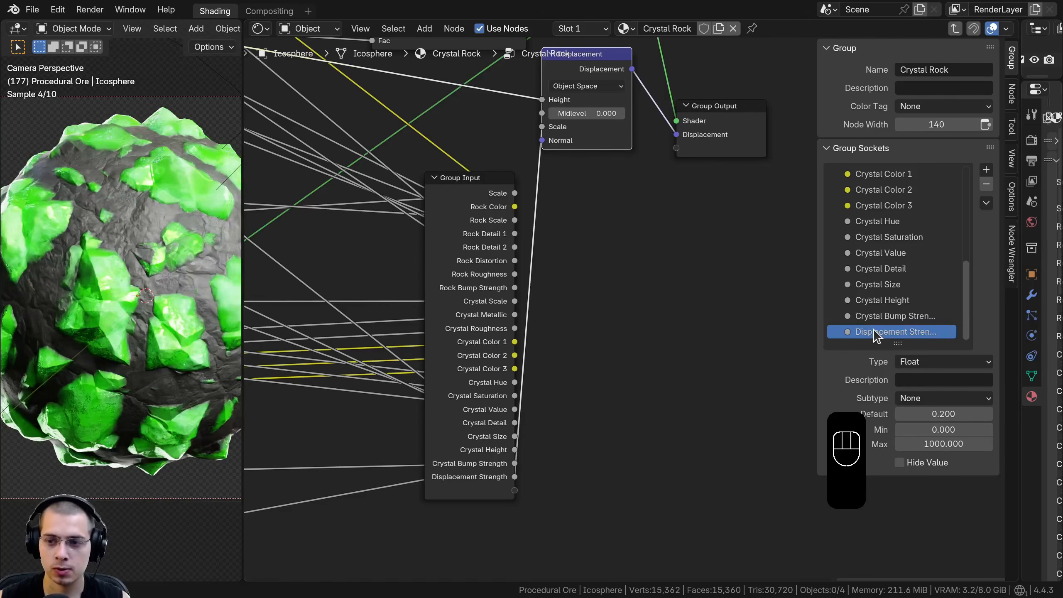
# - Hide the node editor's sidebar and move the Group Input node back to the start of the tree, ahead of the Mapping frame
pyautogui.scroll(-4, 611, 327)
pyautogui.scroll(-5, 611, 310)
pyautogui.press('n')
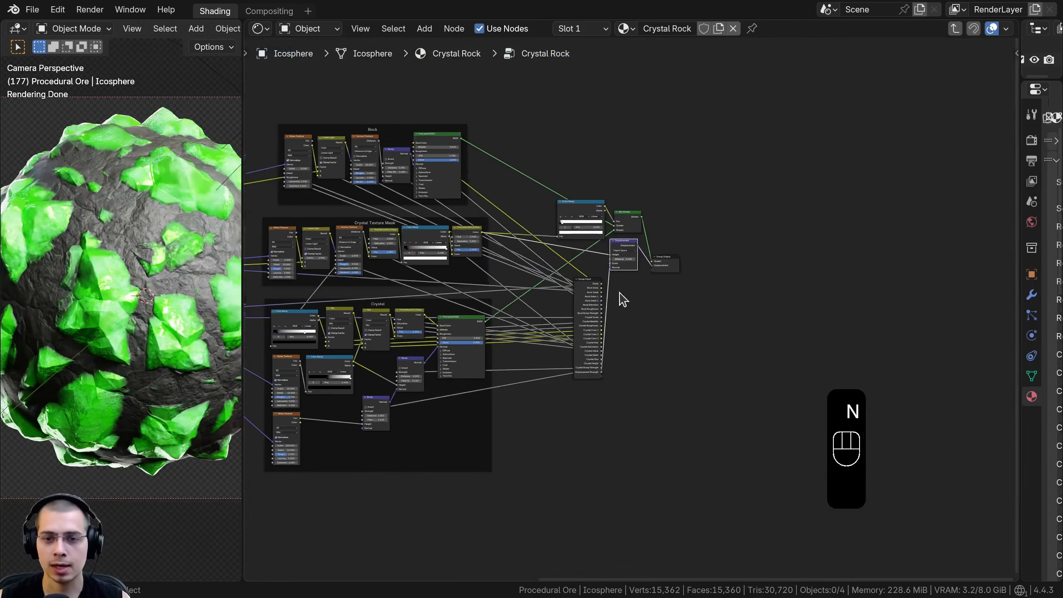
pyautogui.press('a')
pyautogui.scroll(3, 708, 344)
pyautogui.click(751, 343)
pyautogui.scroll(-3, 751, 344)
pyautogui.moveTo(751, 343); pyautogui.dragTo(920, 317, button='middle')
pyautogui.press('g')
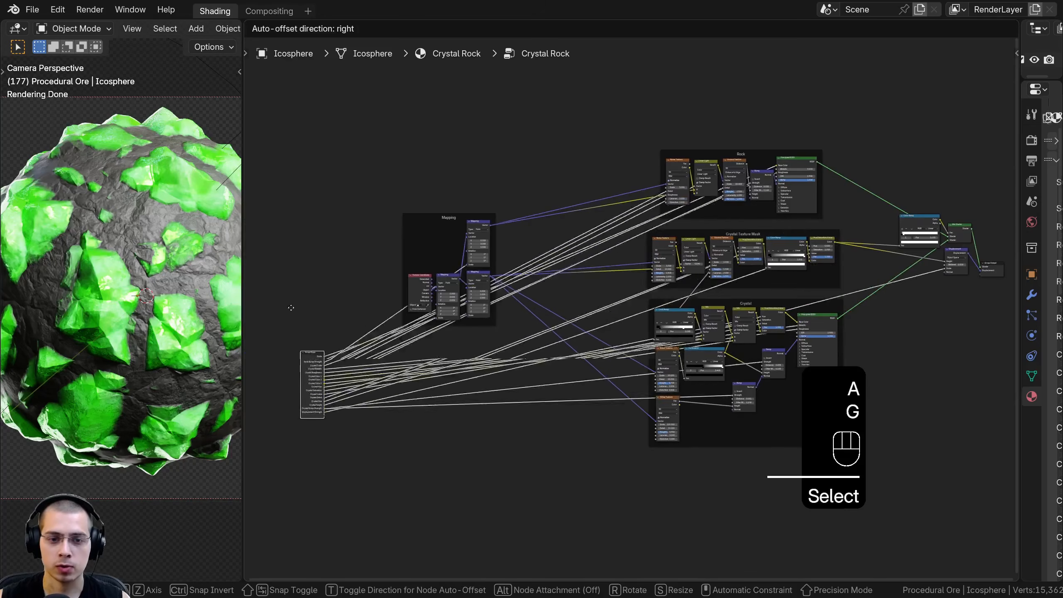
pyautogui.click(341, 271)
# - Move the Group Input node and the Mapping frame together closer to the texture frames
pyautogui.moveTo(320, 115); pyautogui.dragTo(530, 494)
pyautogui.press('g')
pyautogui.click(630, 323)
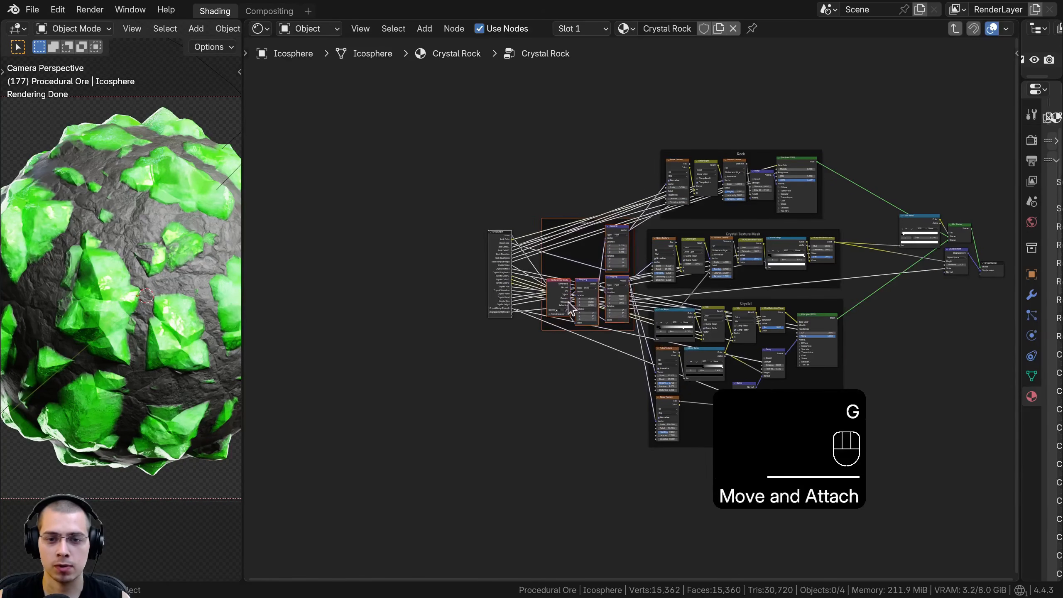
pyautogui.press('a')
pyautogui.click(501, 270)
pyautogui.press('a')
# - Bring the final Color Ramp, Mix Shader, Displacement and Group Output nodes closer to the frames, with Group Output beside the Mix Shader
pyautogui.scroll(5, 541, 300)
pyautogui.moveTo(786, 231)
pyautogui.mouseDown(button='middle')
pyautogui.moveTo(542, 300)
pyautogui.moveTo(643, 230)
pyautogui.mouseUp(button='middle')
pyautogui.moveTo(816, 155); pyautogui.dragTo(940, 312)
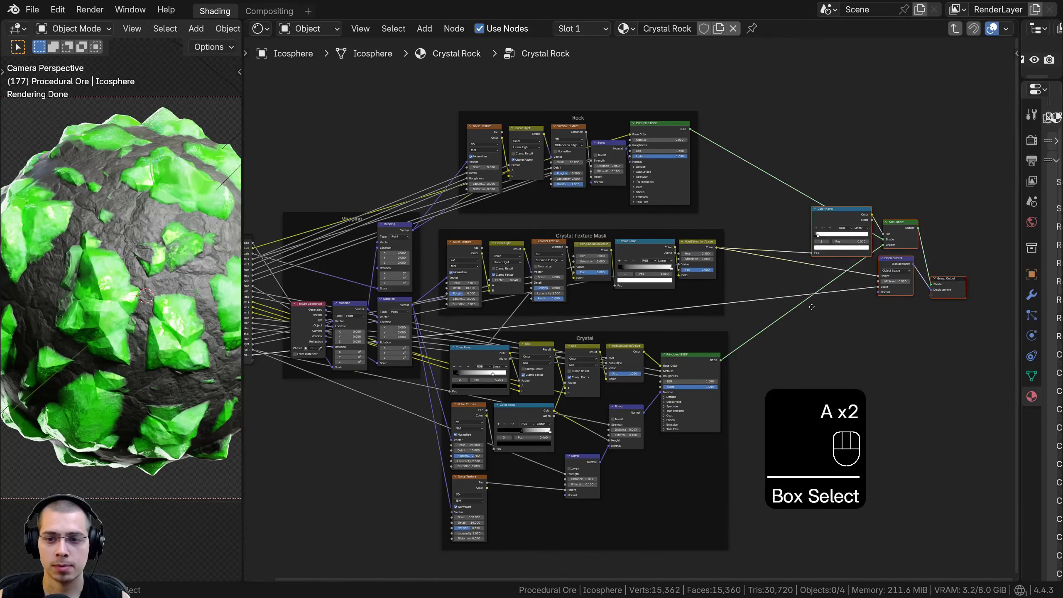
pyautogui.press('g')
pyautogui.click(793, 309)
pyautogui.press('a')
pyautogui.moveTo(864, 257); pyautogui.dragTo(915, 327)
pyautogui.press('g')
pyautogui.click(754, 290)
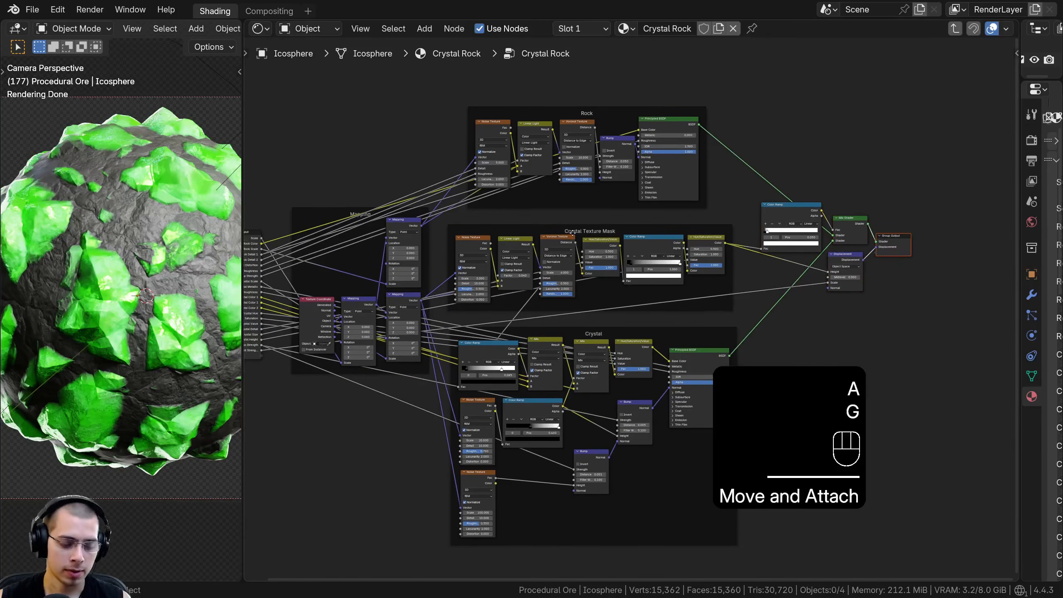
# - Leave the Crystal Rock node group and widen the 3D viewport to show the whole icosphere beside the group node
pyautogui.press('Tab')
pyautogui.scroll(6, 587, 225)
pyautogui.moveTo(572, 324); pyautogui.dragTo(604, 223, button='middle')
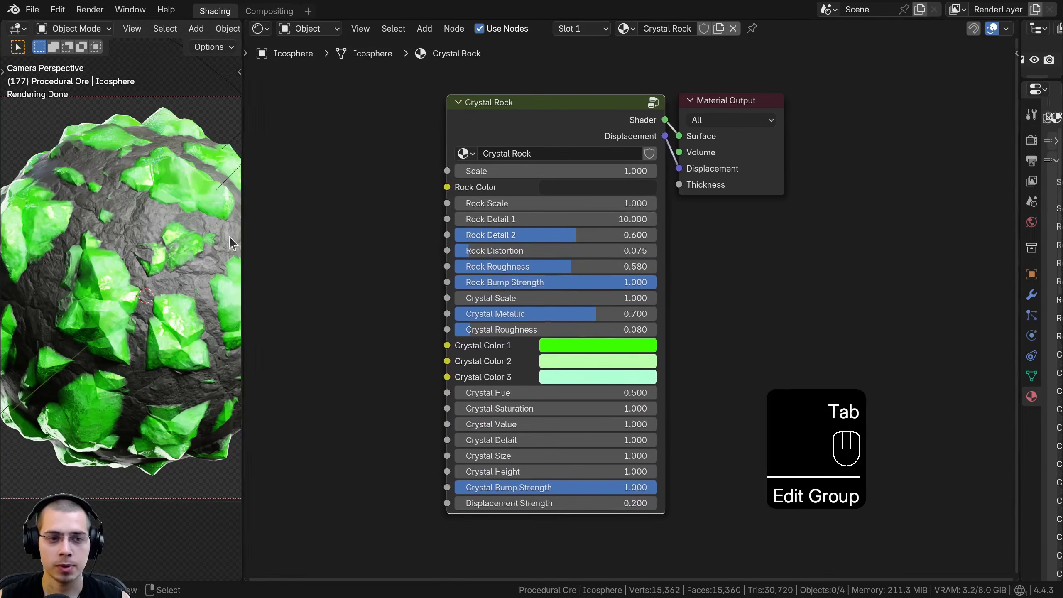
pyautogui.moveTo(244, 236); pyautogui.dragTo(452, 235)
pyautogui.keyDown('shift'); pyautogui.moveTo(284, 263); pyautogui.dragTo(284, 264, button='middle'); pyautogui.keyUp('shift')
pyautogui.scroll(3, 293, 268)
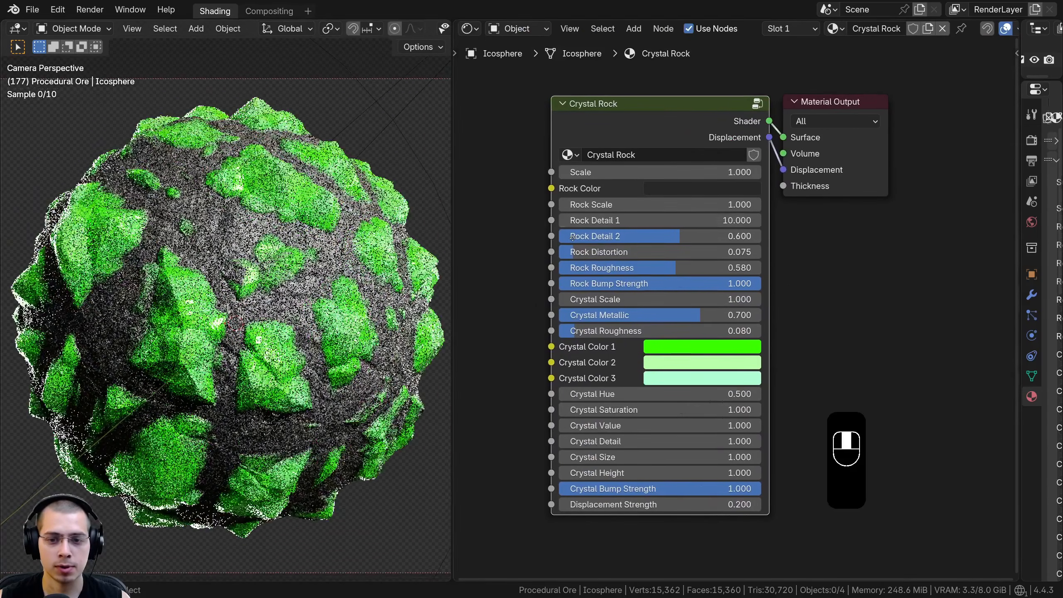
pyautogui.press('a')
pyautogui.press('a')
pyautogui.moveTo(513, 219); pyautogui.dragTo(511, 226, button='middle')
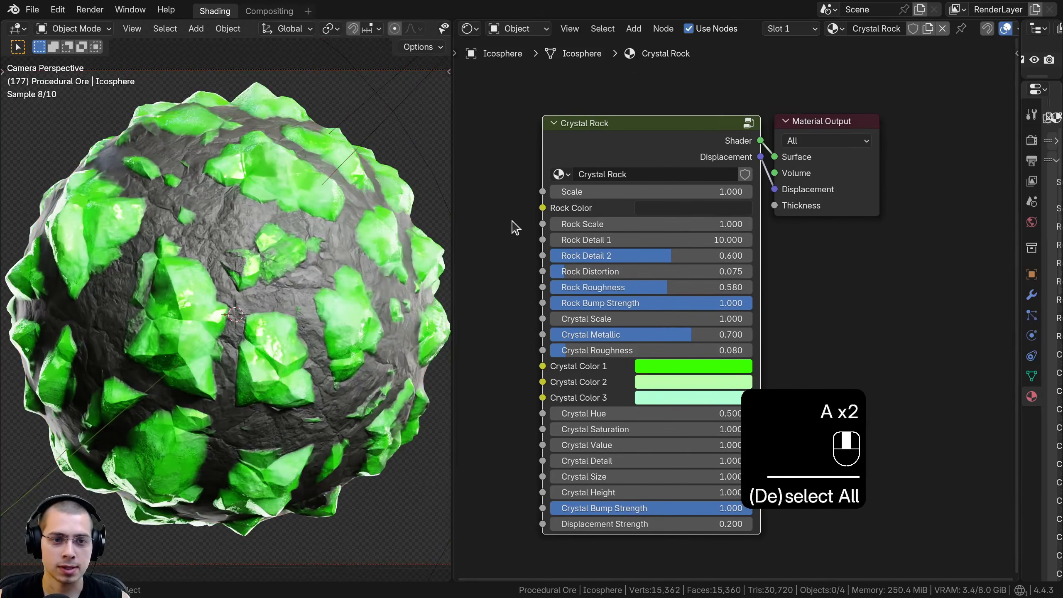
pyautogui.scroll(-1, 183, 230)
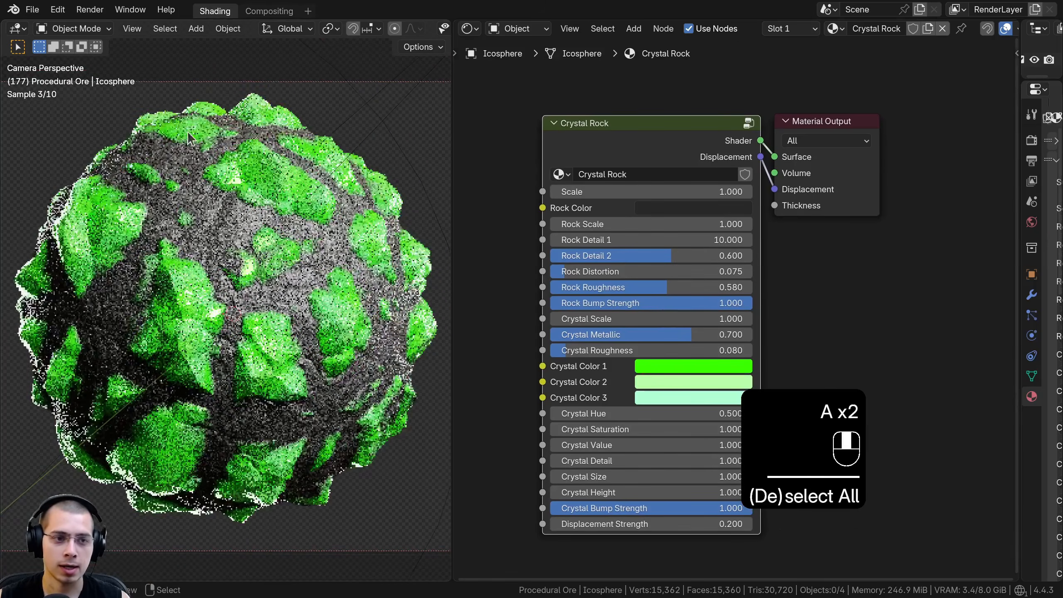
# - Save the Blender file
pyautogui.hotkey('ctrl', 's')
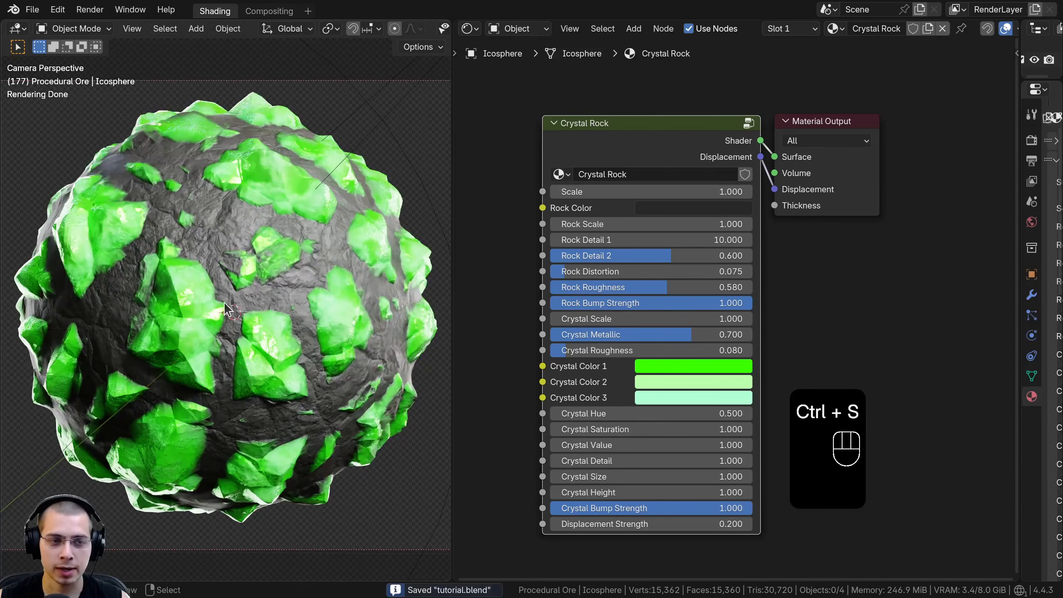
pyautogui.hotkey('ctrl', 'x')
pyautogui.hotkey('ctrl', 'x')
pyautogui.hotkey('ctrl', 'x')
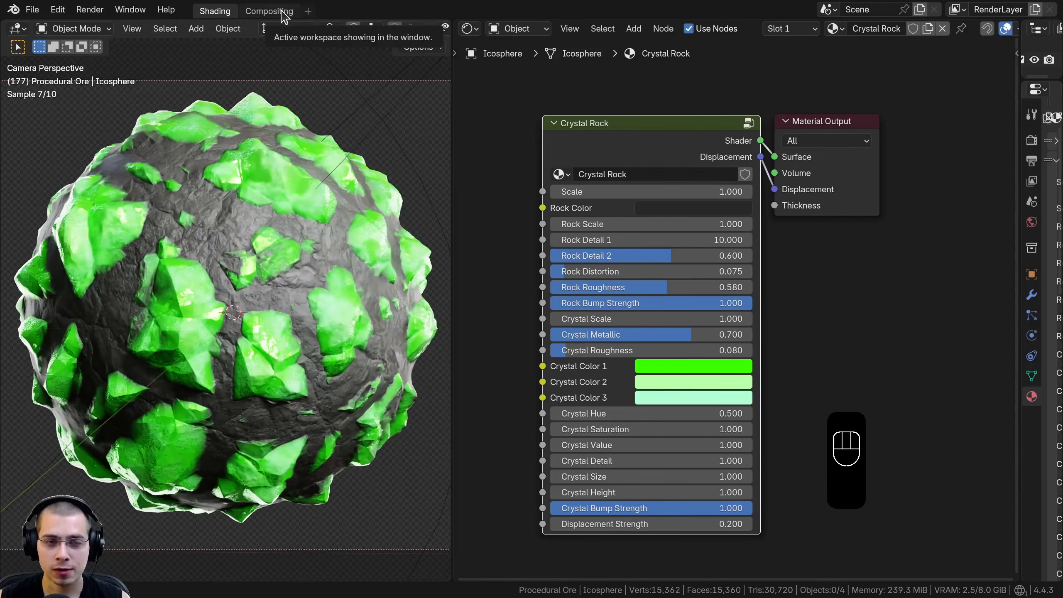
# - Switch to the Compositing workspace, bring the Render Layers node into view and set the 3D viewport to Rendered shading
pyautogui.click(284, 14)
pyautogui.scroll(1, 511, 120)
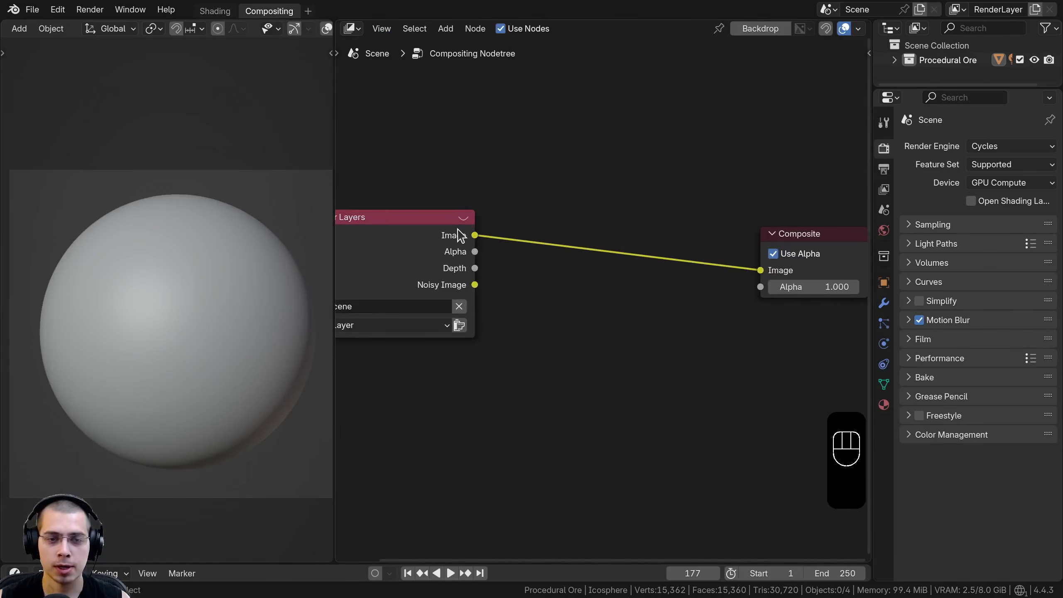
pyautogui.moveTo(333, 116)
pyautogui.mouseDown()
pyautogui.moveTo(588, 116)
pyautogui.moveTo(326, 116)
pyautogui.mouseUp()
pyautogui.keyDown('shift'); pyautogui.moveTo(150, 241); pyautogui.dragTo(158, 193, button='middle'); pyautogui.keyUp('shift')
pyautogui.scroll(1, 159, 193)
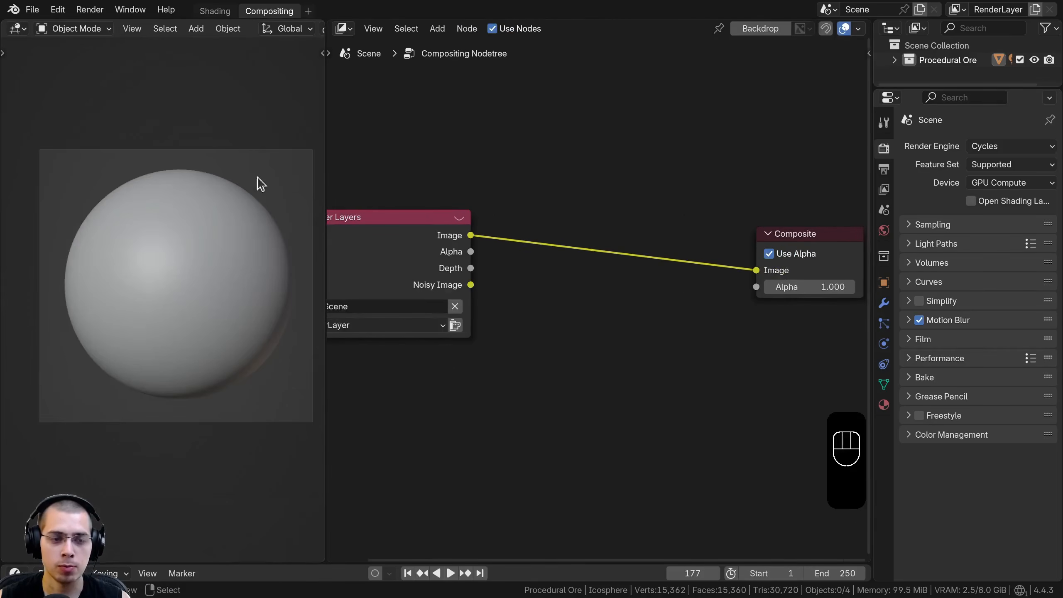
pyautogui.moveTo(398, 176); pyautogui.dragTo(479, 191, button='middle')
pyautogui.scroll(1, 479, 192)
pyautogui.keyDown('shift'); pyautogui.moveTo(184, 279); pyautogui.dragTo(194, 382, button='middle'); pyautogui.keyUp('shift')
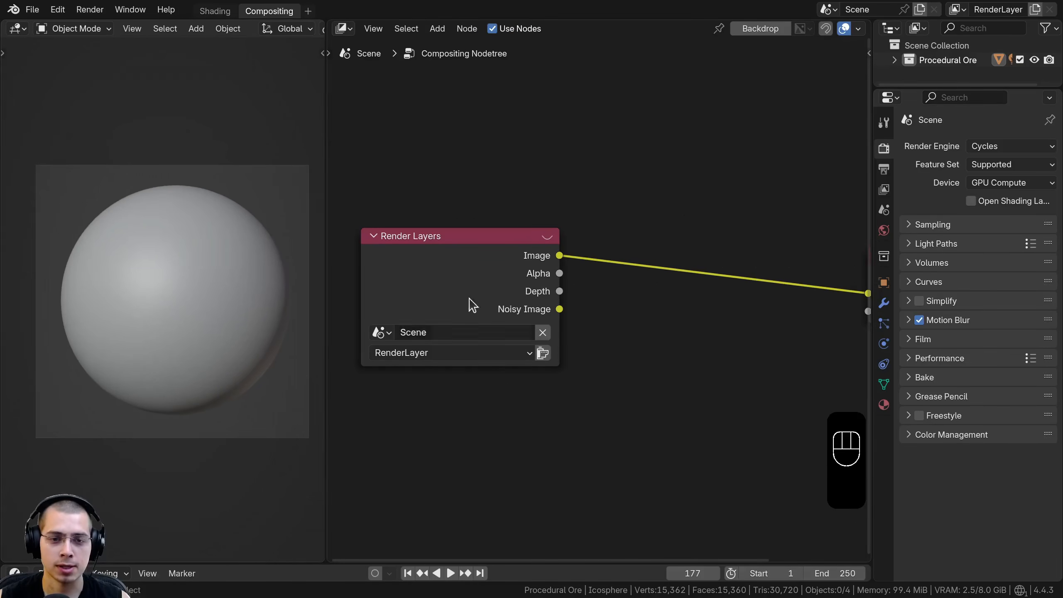
pyautogui.press('z')
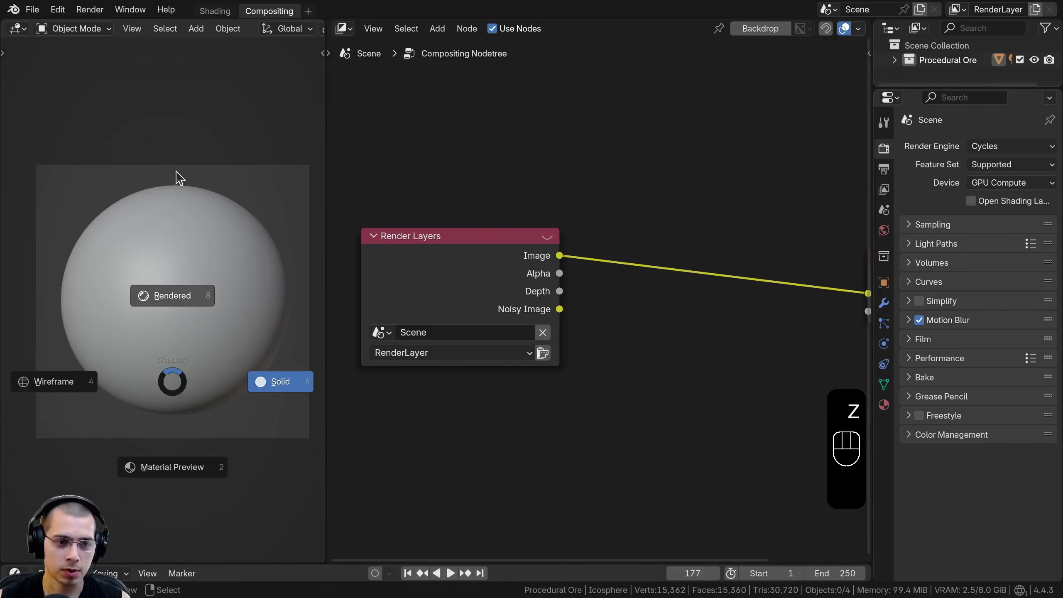
pyautogui.click(175, 177)
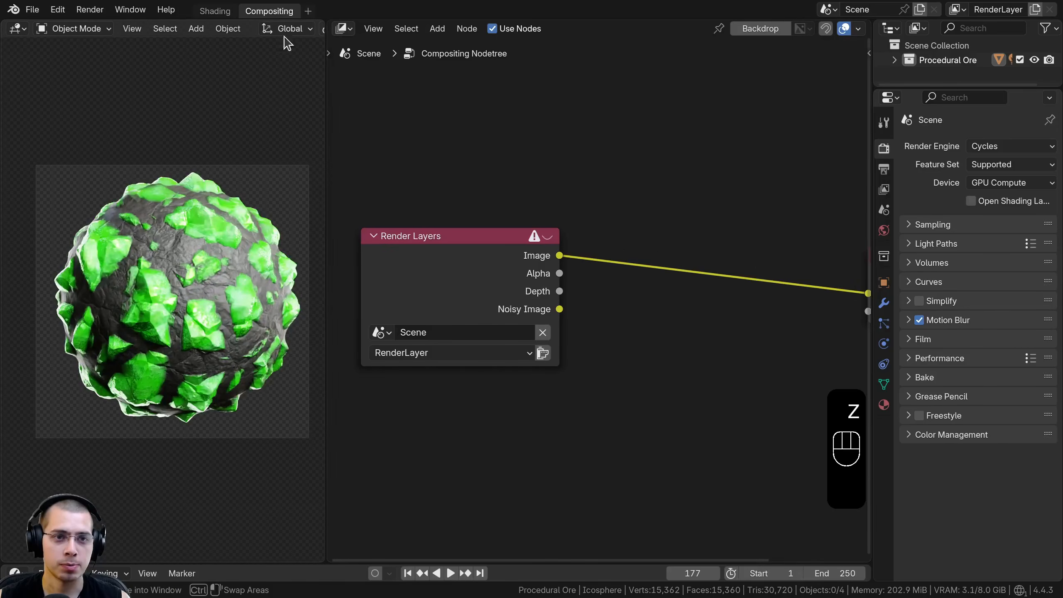
pyautogui.click(18, 29)
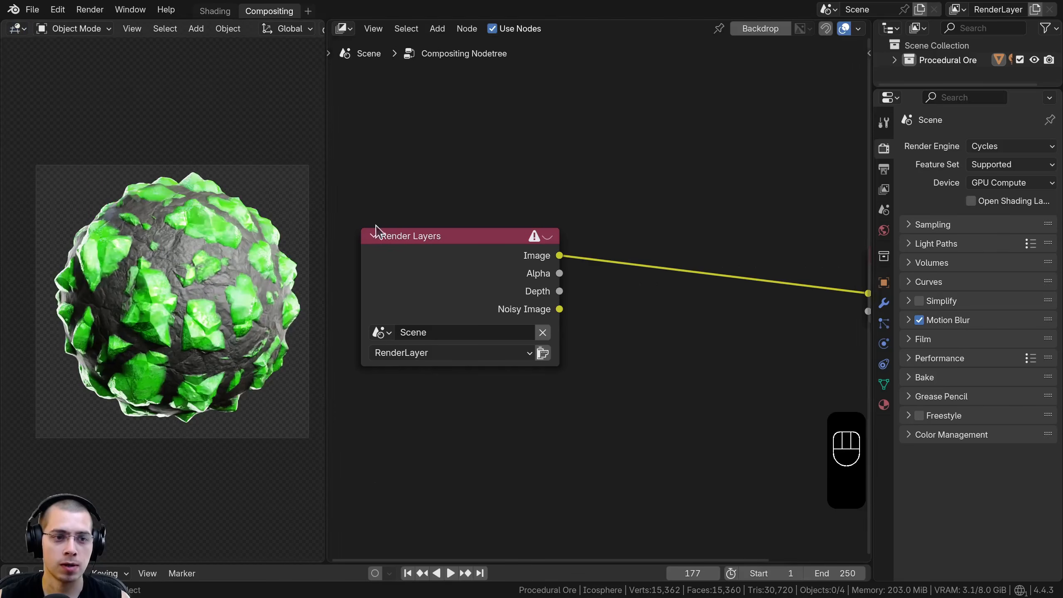
# - Set the viewport's compositor display to Always and move the Render Layers node closer to the Composite node
pyautogui.scroll(-5, 259, 32)
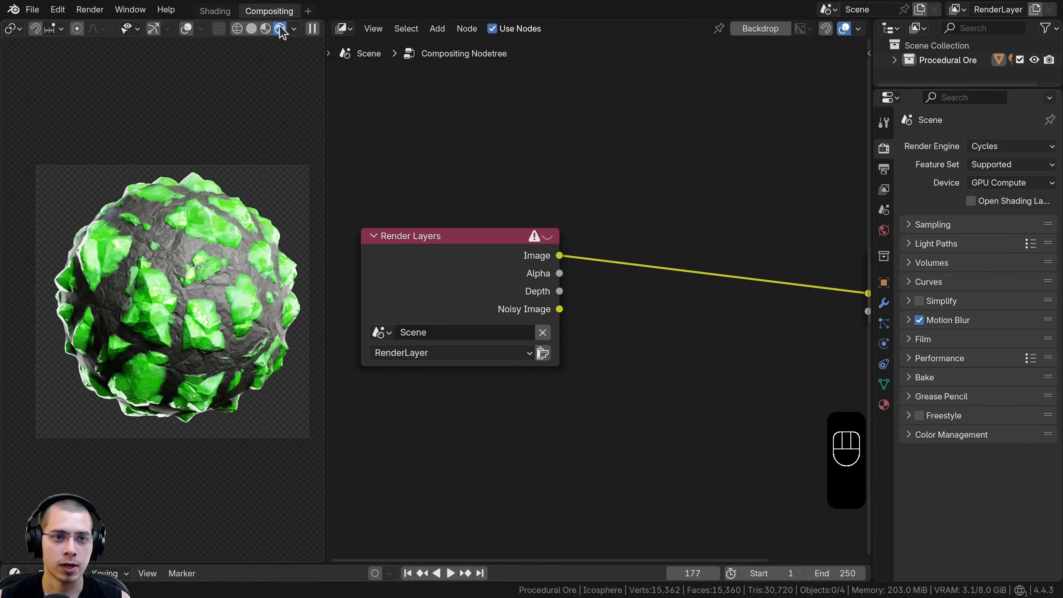
pyautogui.click(295, 29)
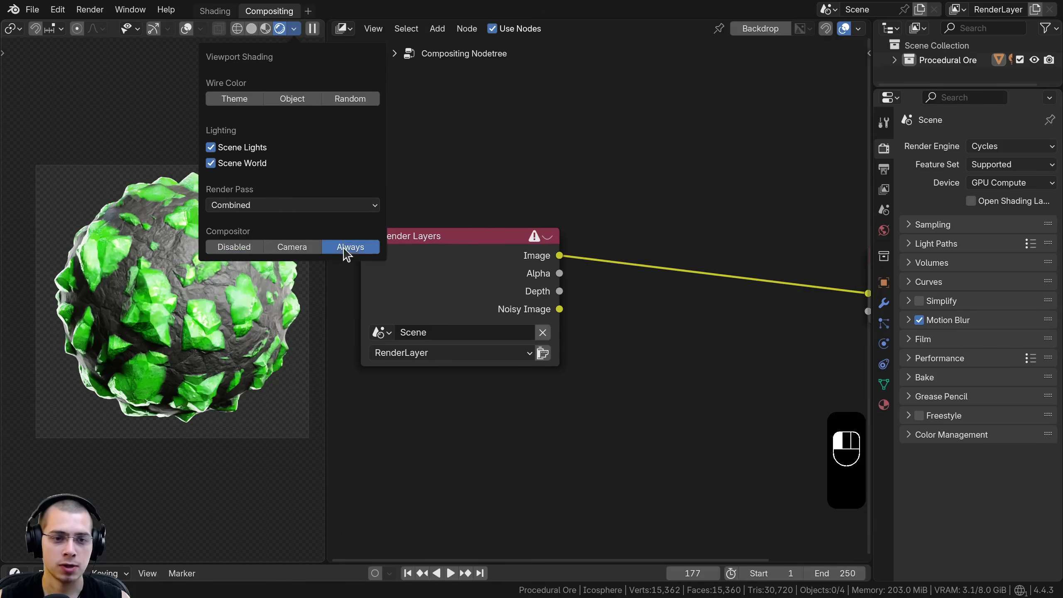
pyautogui.scroll(-2, 510, 303)
pyautogui.moveTo(510, 303); pyautogui.dragTo(480, 301, button='middle')
pyautogui.moveTo(479, 297); pyautogui.dragTo(512, 299)
pyautogui.moveTo(594, 256); pyautogui.dragTo(572, 261, button='middle')
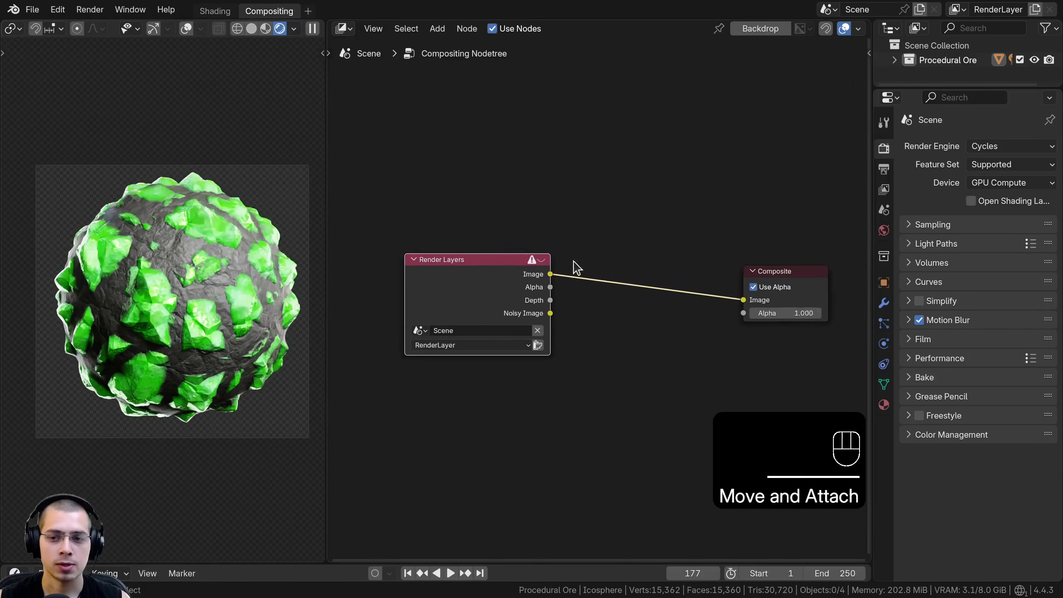
# - Insert an Alpha Over node between Render Layers and Composite and preview its output through a Viewer node
pyautogui.scroll(1, 586, 243)
pyautogui.hotkey('shift', 'a')
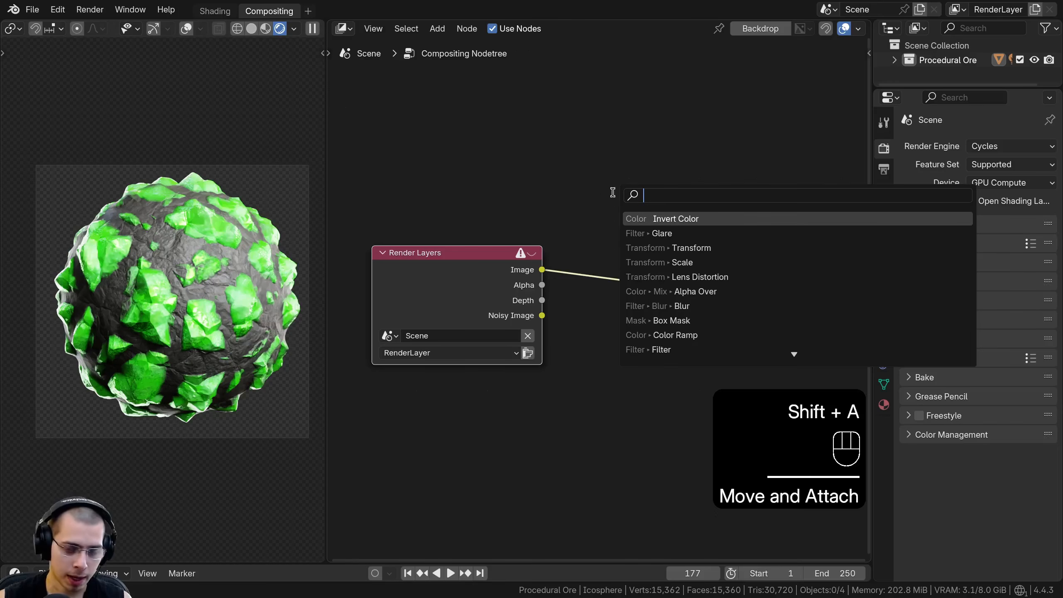
pyautogui.write('al')
pyautogui.click(652, 232)
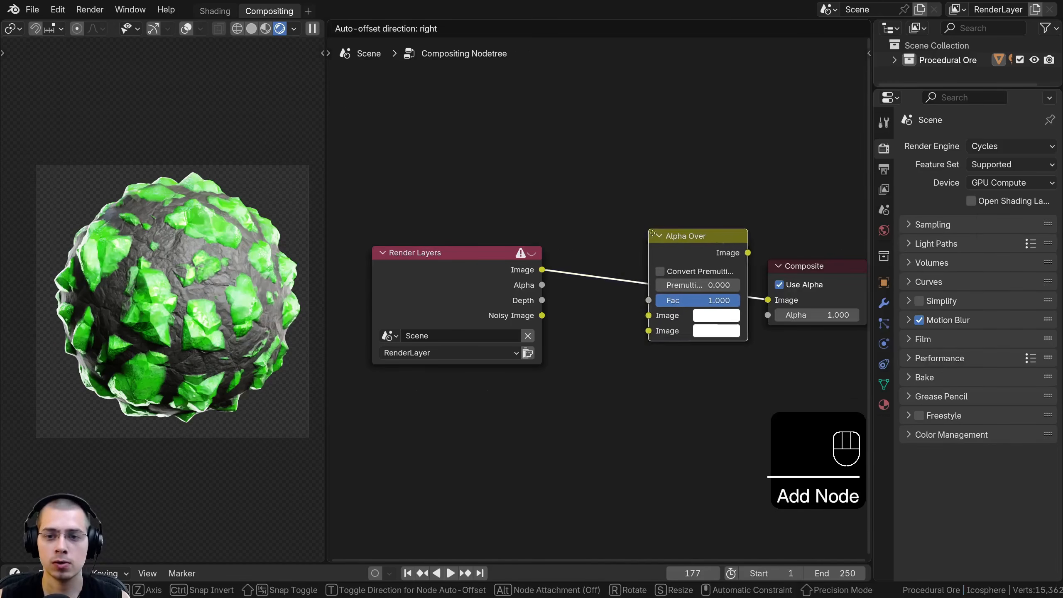
pyautogui.click(645, 237)
pyautogui.moveTo(652, 243); pyautogui.dragTo(584, 265, button='middle')
pyautogui.keyDown('ctrl'); pyautogui.keyDown('shift'); pyautogui.click(581, 261); pyautogui.keyUp('shift'); pyautogui.keyUp('ctrl')
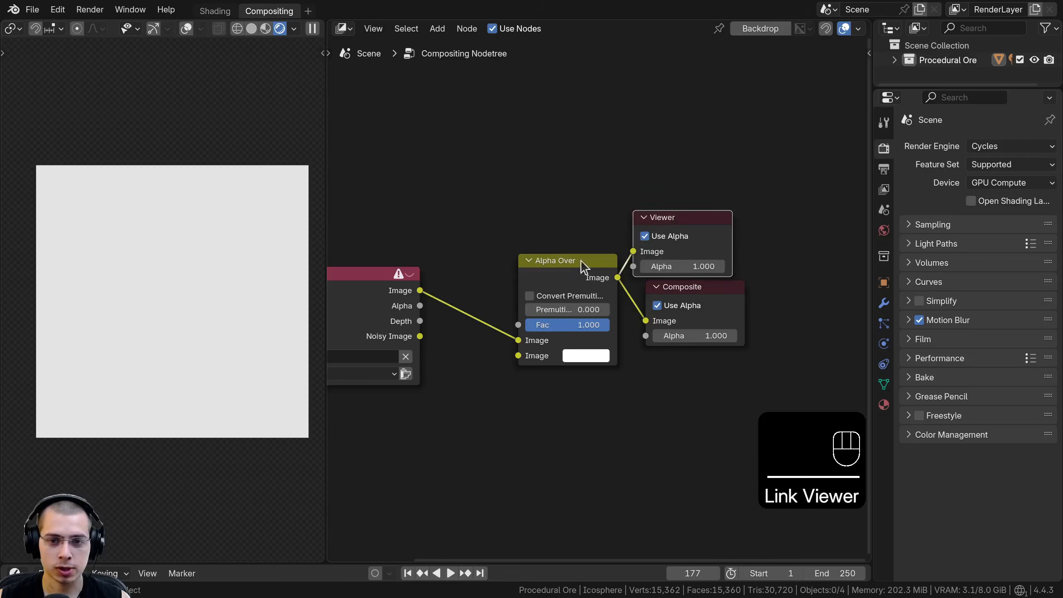
# - Move Alpha Over, Viewer and Composite farther from Render Layers, with Composite placed just below the Viewer
pyautogui.moveTo(542, 171); pyautogui.dragTo(809, 349)
pyautogui.press('g')
pyautogui.click(854, 339)
pyautogui.press('a')
pyautogui.moveTo(757, 296); pyautogui.dragTo(752, 300)
pyautogui.scroll(1, 553, 320)
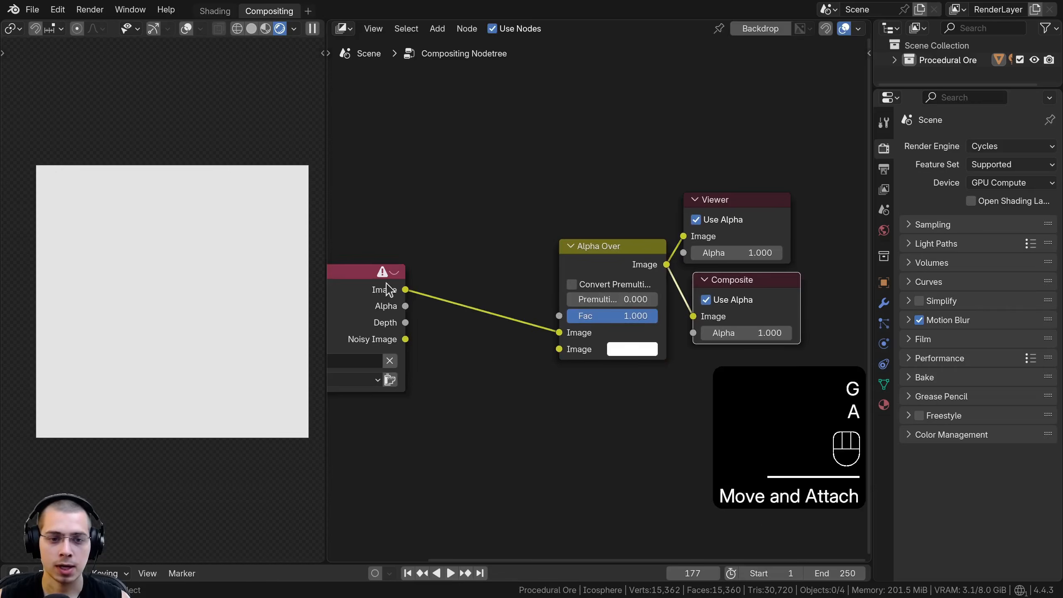
# - Reconnect the render image to Alpha Over's second Image input and set its first Image colour to black
pyautogui.moveTo(562, 332); pyautogui.dragTo(560, 350)
pyautogui.click(621, 332)
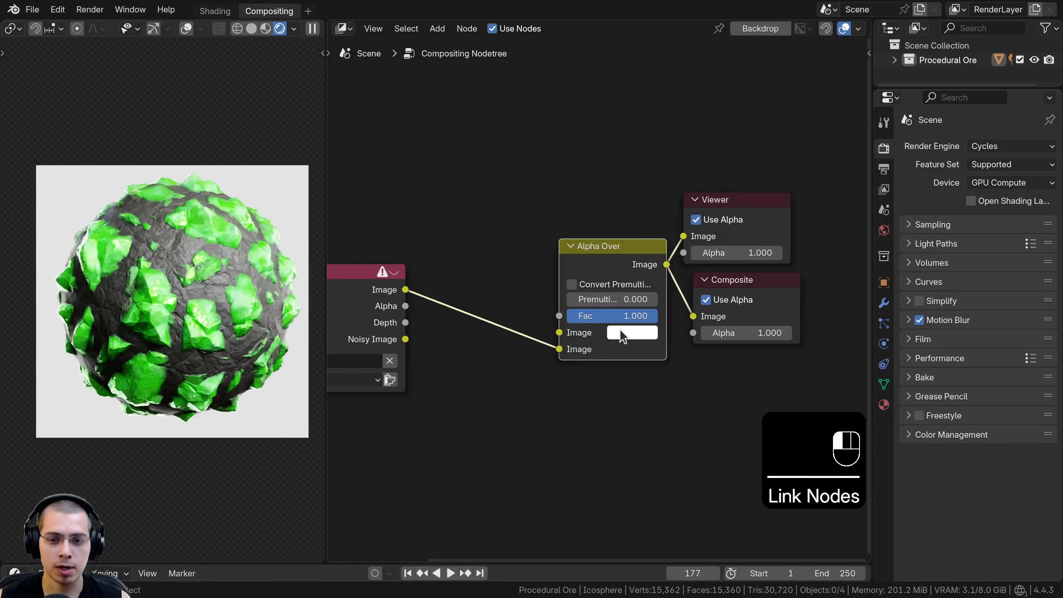
pyautogui.moveTo(746, 107); pyautogui.dragTo(741, 206)
# - Shift the Alpha Over, Viewer and Composite nodes to make room and insert a Glare node after Render Layers
pyautogui.moveTo(423, 171); pyautogui.dragTo(435, 174, button='middle')
pyautogui.moveTo(505, 120); pyautogui.dragTo(817, 331)
pyautogui.press('g')
pyautogui.click(695, 335)
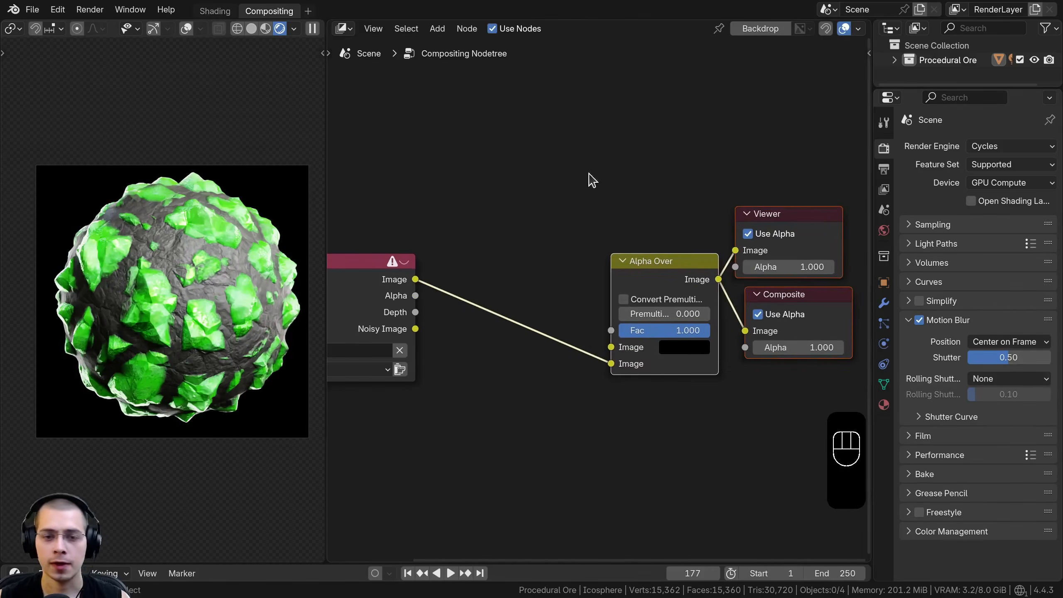
pyautogui.hotkey('shift', 'a')
pyautogui.click(589, 173)
pyautogui.write('gla')
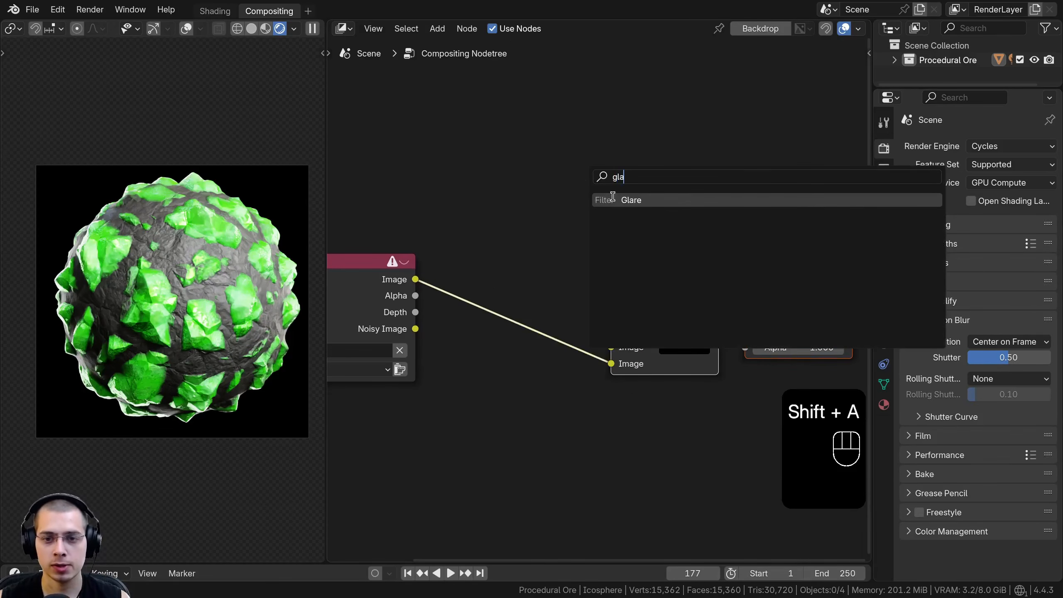
pyautogui.press('Return')
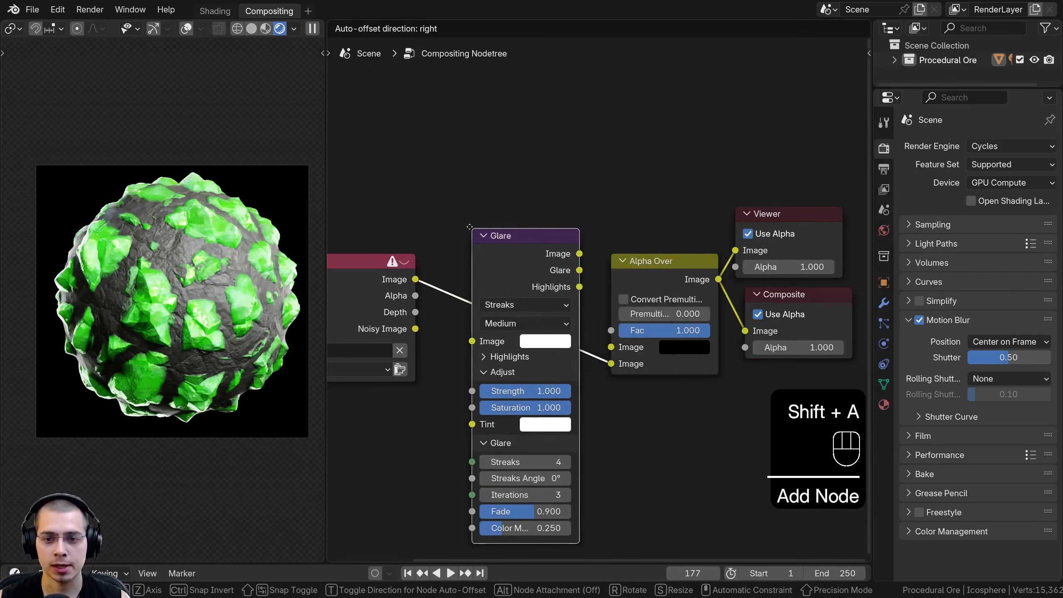
pyautogui.click(470, 226)
# - Set the Glare node's type to Bloom and its quality to High
pyautogui.scroll(3, 513, 278)
pyautogui.moveTo(518, 281)
pyautogui.mouseDown(button='middle')
pyautogui.moveTo(608, 224)
pyautogui.moveTo(593, 211)
pyautogui.mouseUp(button='middle')
pyautogui.click(595, 210)
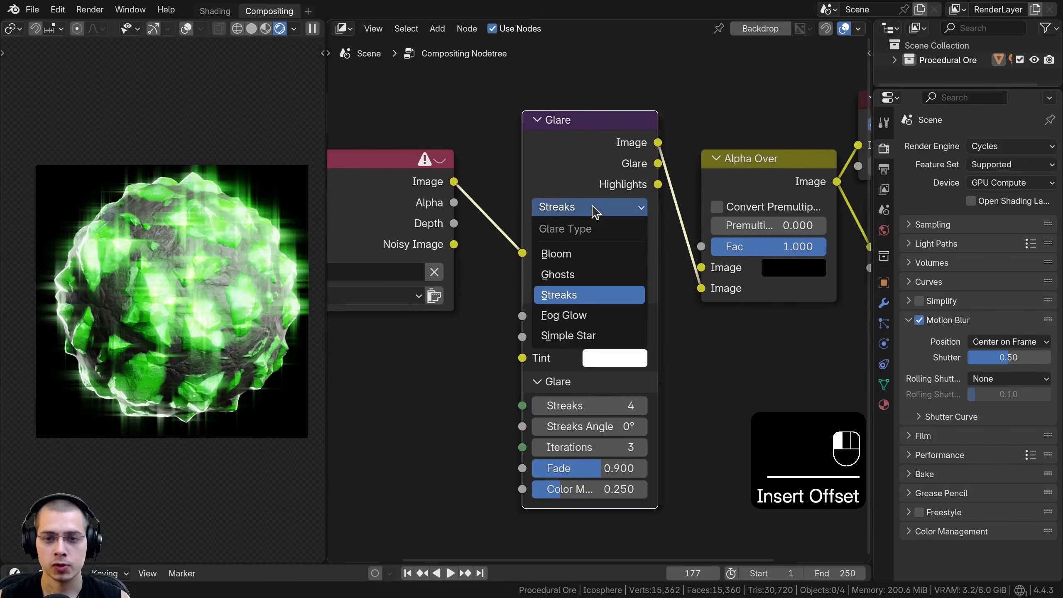
pyautogui.click(585, 252)
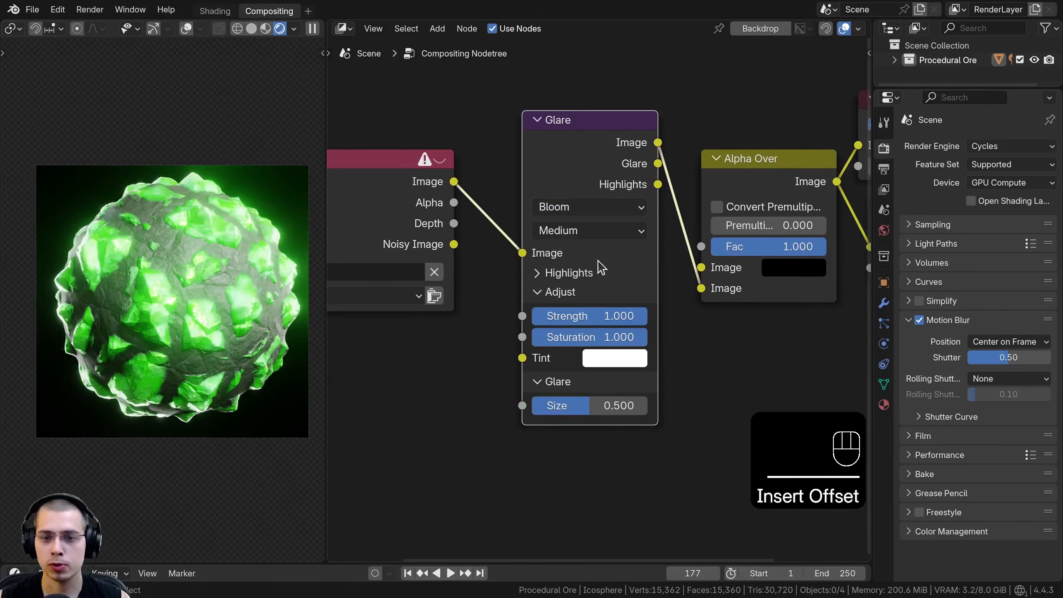
pyautogui.click(589, 231)
pyautogui.click(573, 281)
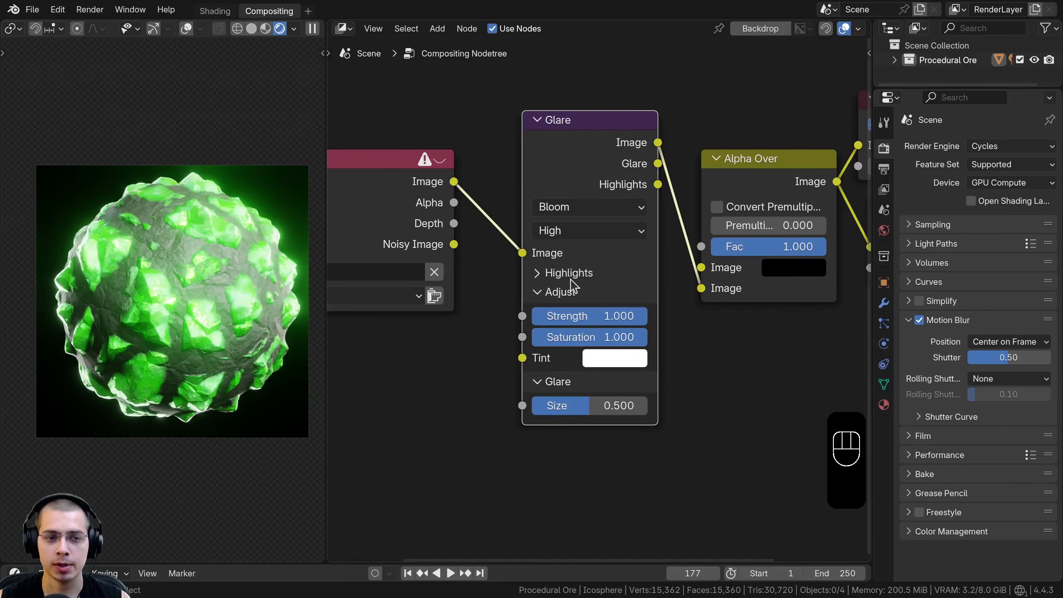
# - Set the bloom's Strength to 2 and its Size to 0.2 on the Glare node
pyautogui.doubleClick(586, 316)
pyautogui.write('2')
pyautogui.press('Return')
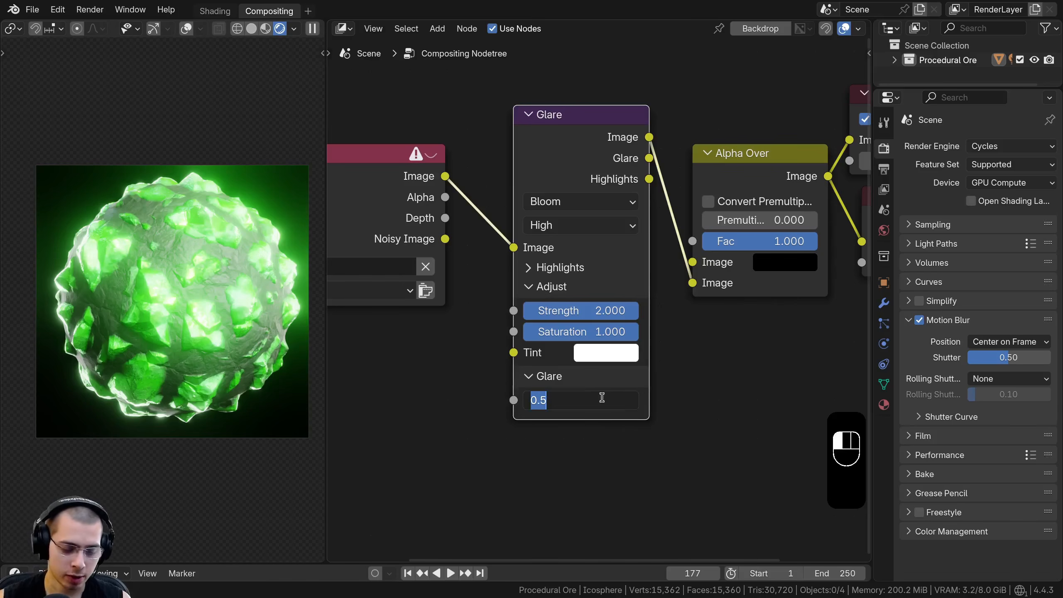
pyautogui.click(605, 404)
pyautogui.write('.2')
pyautogui.press('Return')
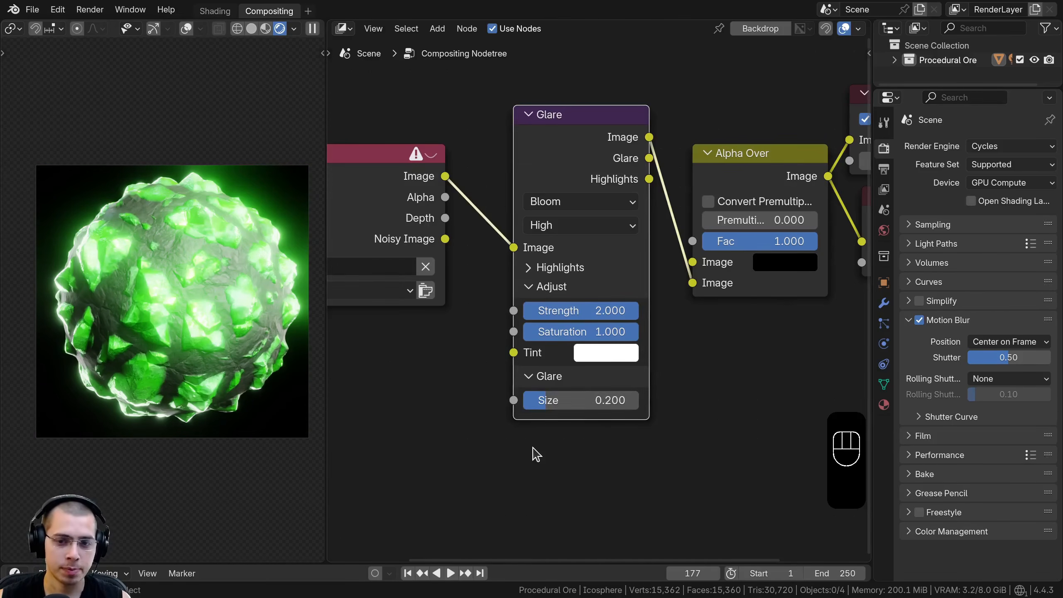
# - Try a light green Tint on the Glare node's bloom
pyautogui.scroll(1, 536, 454)
pyautogui.click(583, 367)
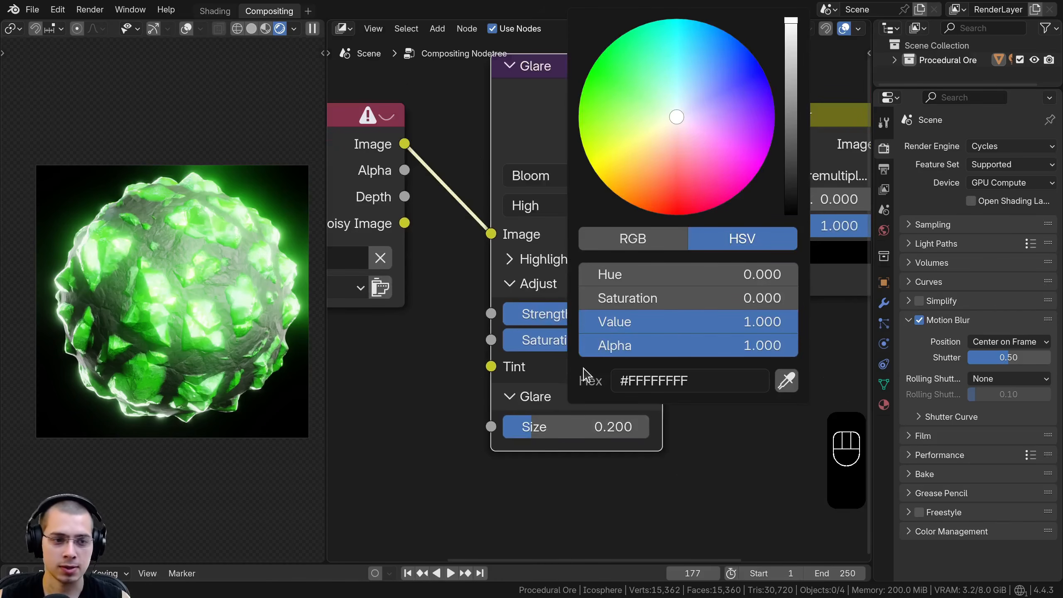
pyautogui.moveTo(662, 109); pyautogui.dragTo(602, 77)
pyautogui.rightClick(602, 77)
pyautogui.moveTo(658, 111); pyautogui.dragTo(627, 95)
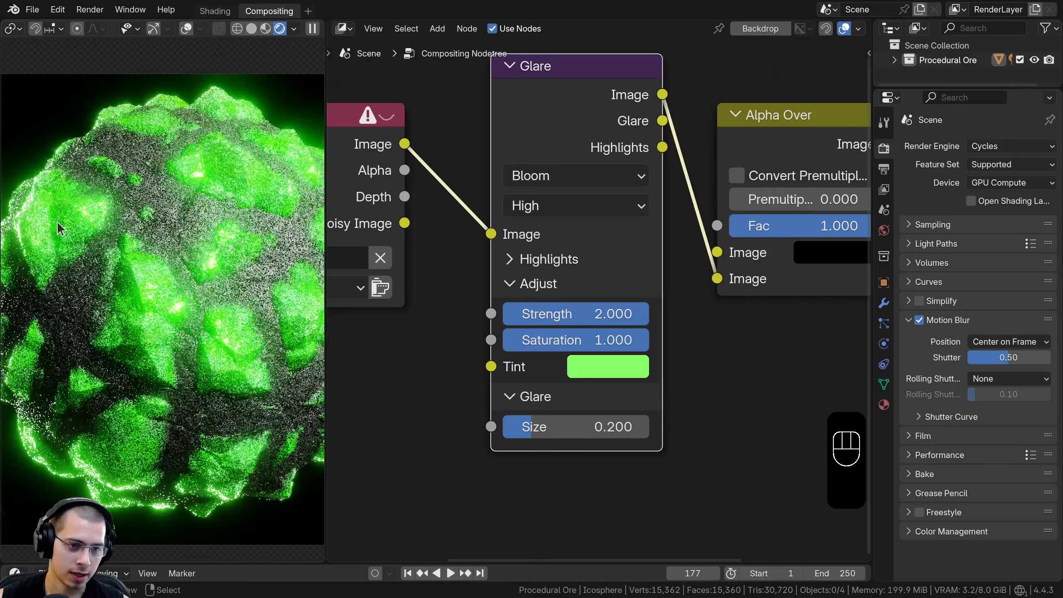
# - Try red and orange Tint colours on the Glare node and inspect the glow on the rock
pyautogui.click(616, 371)
pyautogui.moveTo(657, 88); pyautogui.dragTo(700, 213)
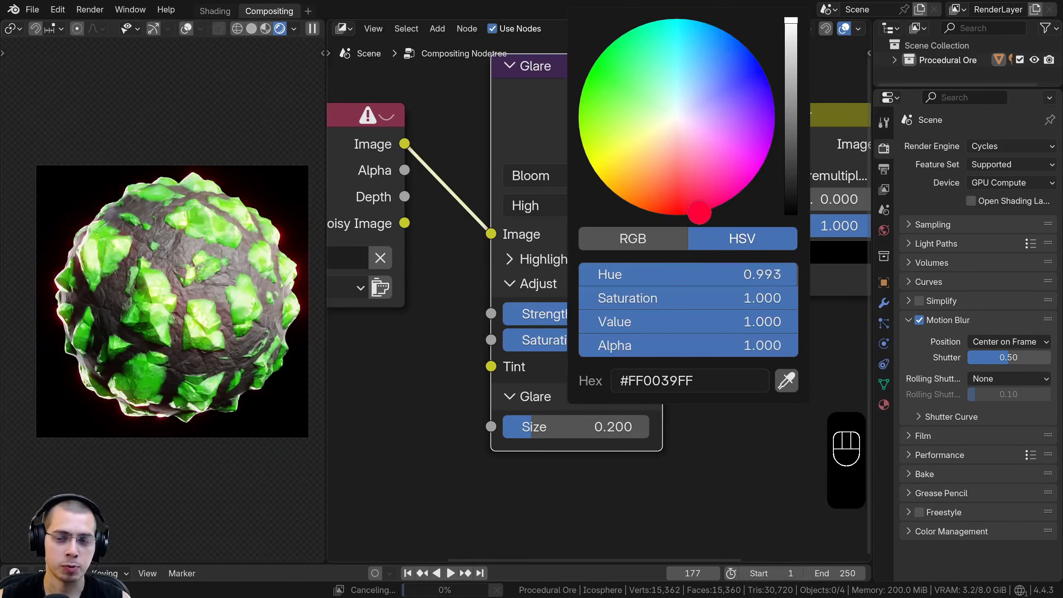
pyautogui.moveTo(750, 183); pyautogui.dragTo(608, 188)
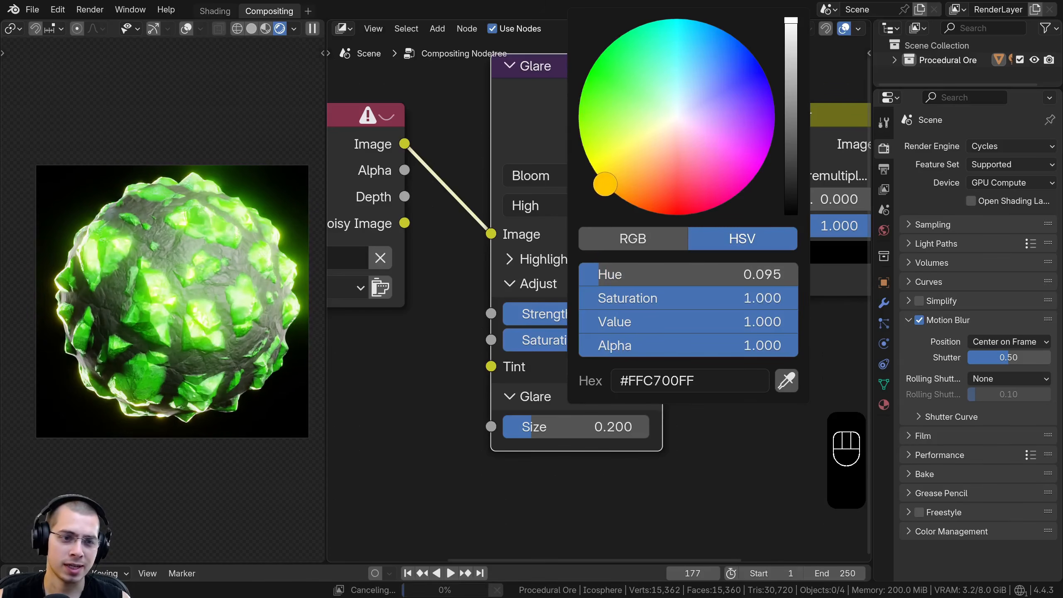
pyautogui.scroll(2, 173, 301)
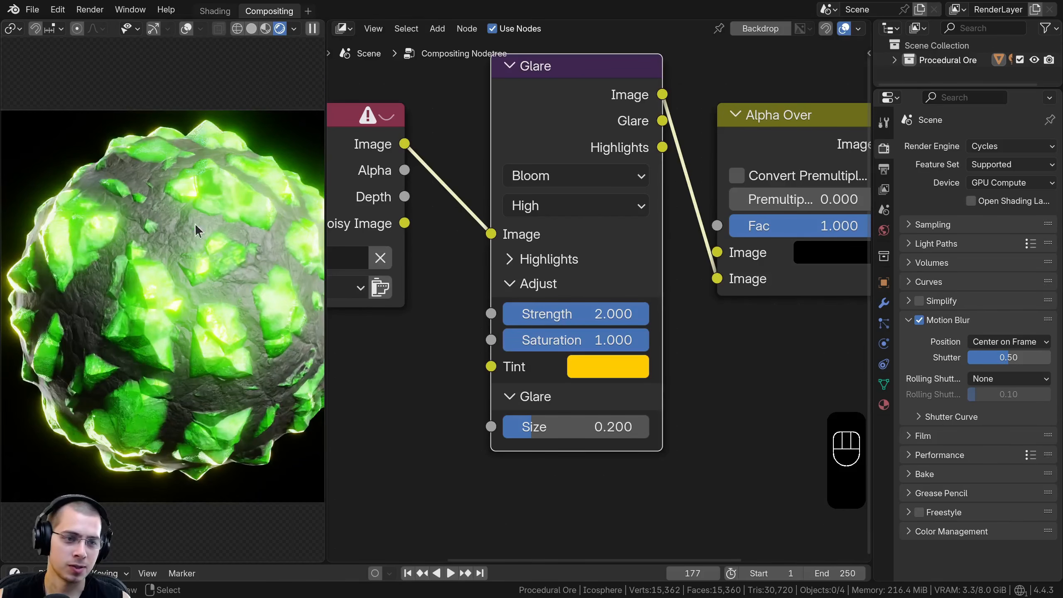
# - Set the Glare node's Tint to yellow-green (#BBFF00) and show the whole sphere with its glow
pyautogui.click(636, 369)
pyautogui.moveTo(608, 187); pyautogui.dragTo(593, 167)
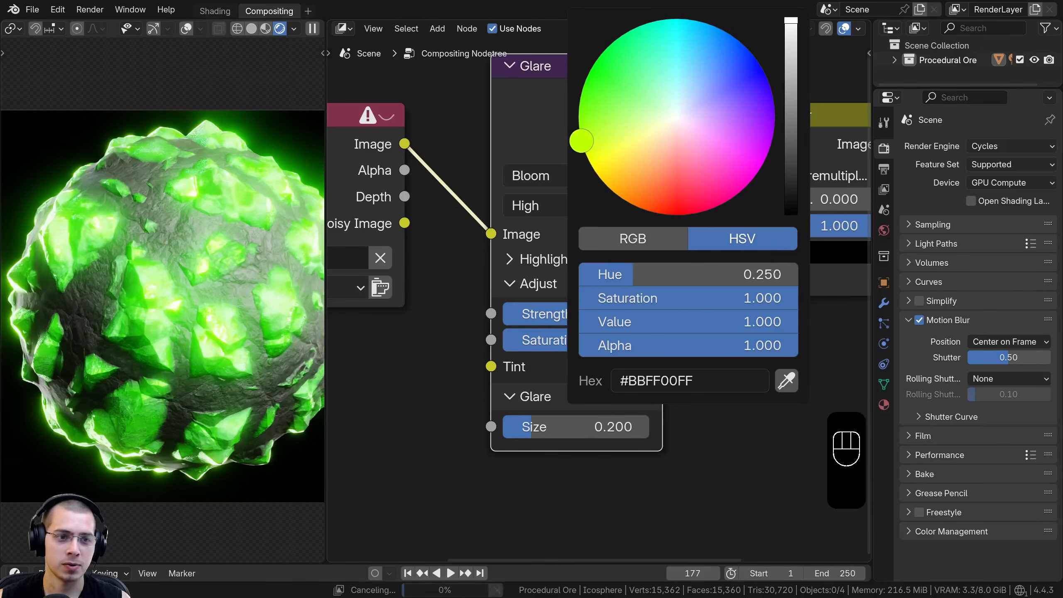
pyautogui.scroll(-1, 212, 308)
pyautogui.keyDown('shift'); pyautogui.moveTo(212, 308); pyautogui.dragTo(197, 309, button='middle'); pyautogui.keyUp('shift')
pyautogui.scroll(-1, 198, 309)
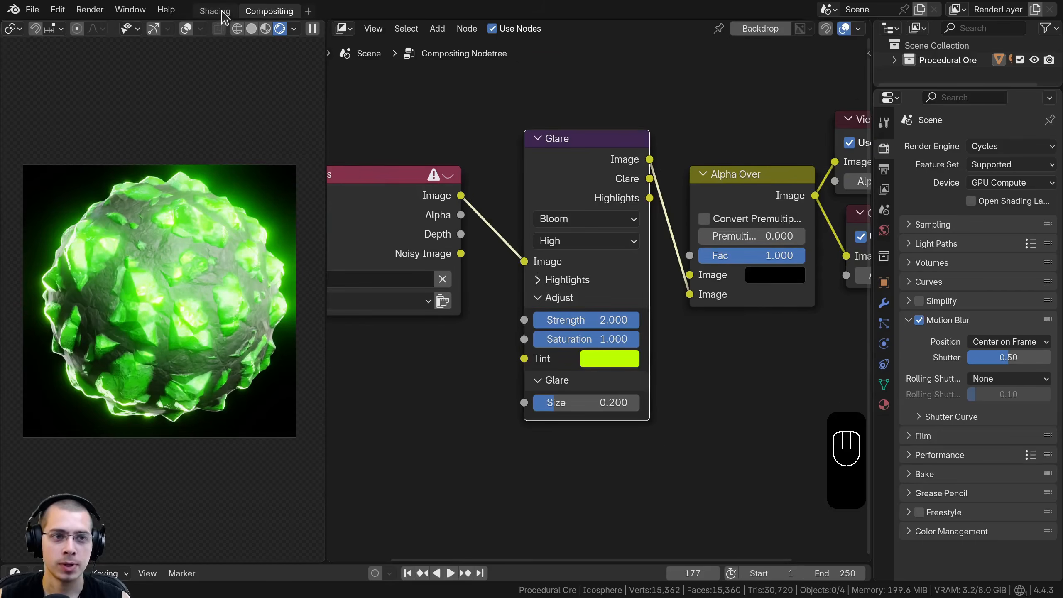
# - Switch to the Shading workspace and set its viewport's compositor display to Always
pyautogui.click(223, 14)
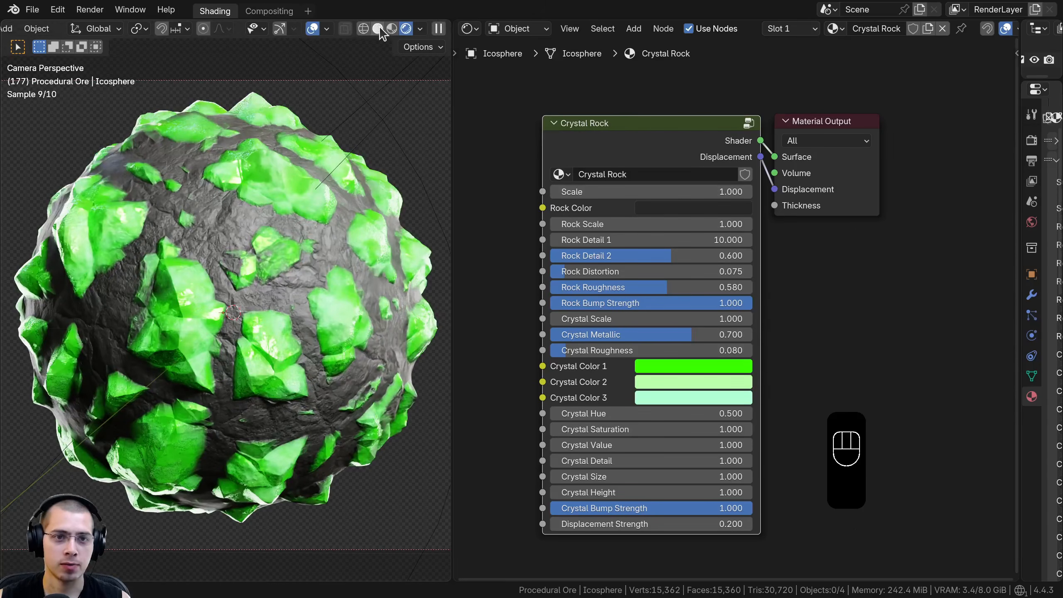
pyautogui.click(418, 29)
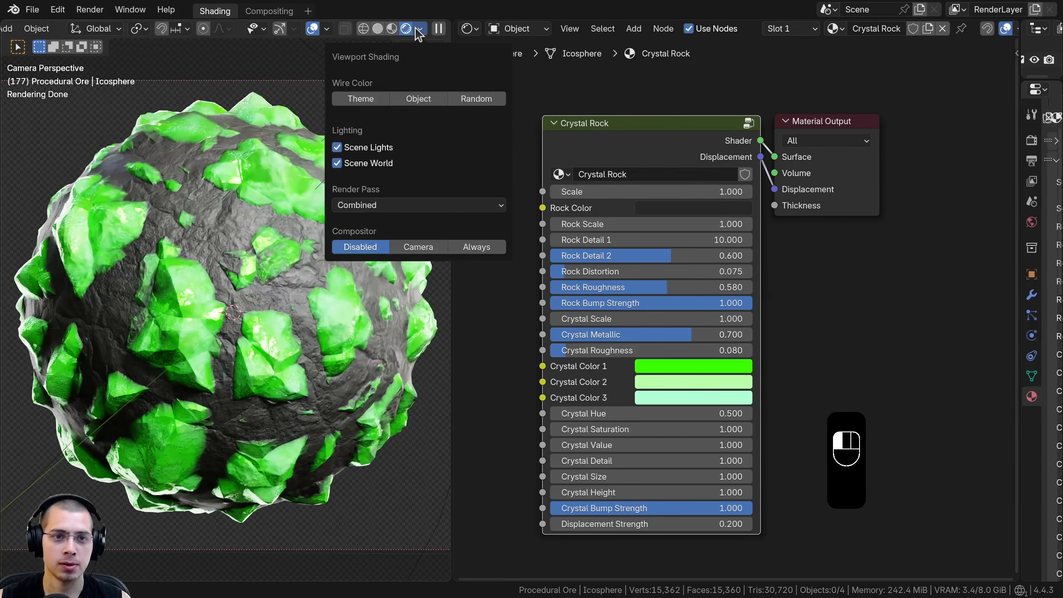
pyautogui.click(476, 247)
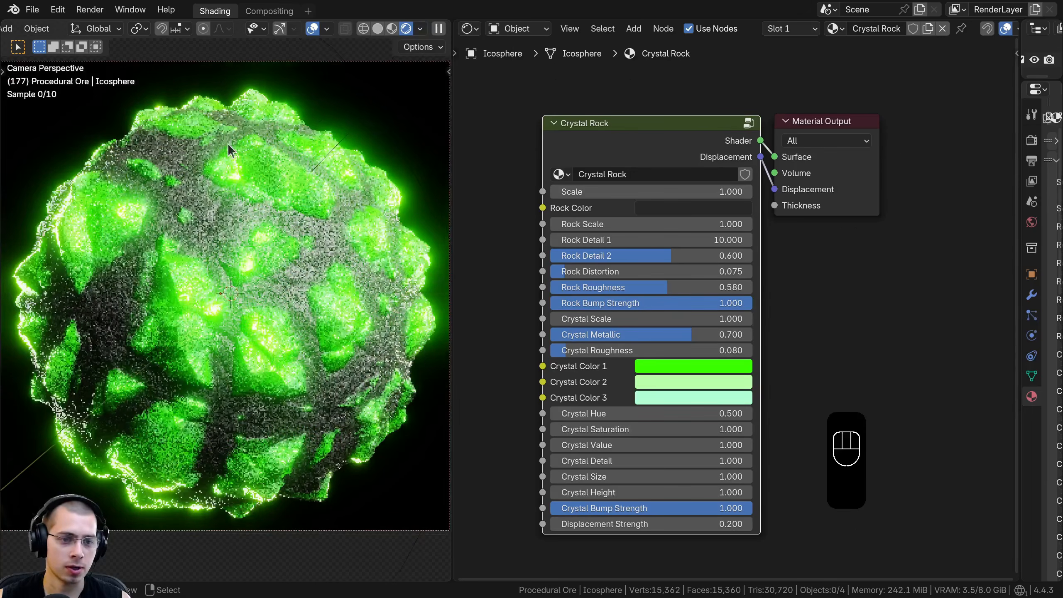
pyautogui.moveTo(588, 243); pyautogui.dragTo(588, 192, button='middle')
pyautogui.scroll(-2, 354, 282)
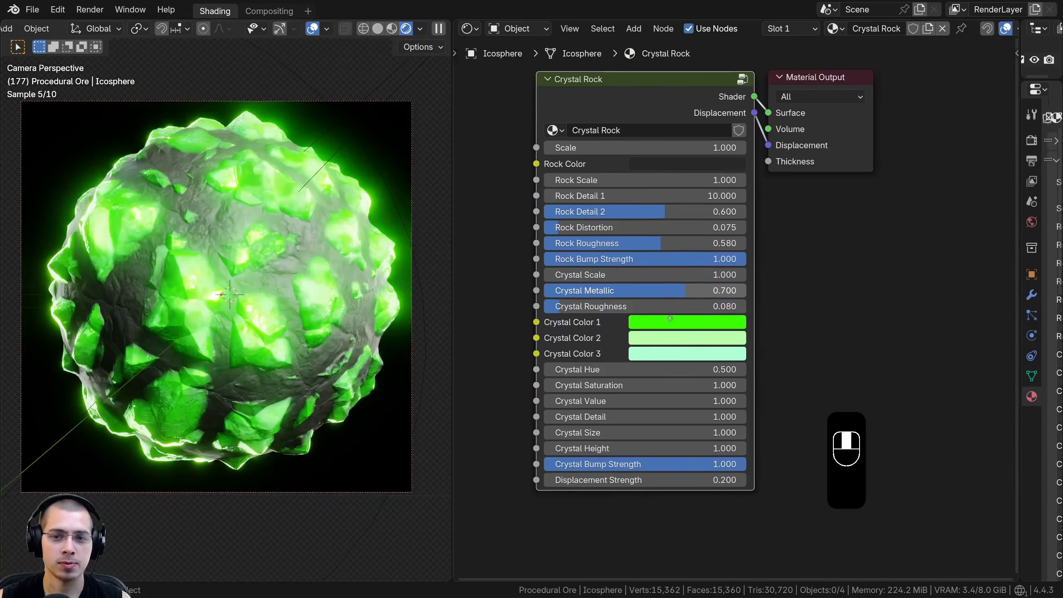
# - Try out the Scale, Rock Color and Rock Detail 1 controls of the Crystal Rock group without keeping the changes
pyautogui.scroll(1, 602, 153)
pyautogui.moveTo(602, 154)
pyautogui.mouseDown()
pyautogui.moveTo(670, 154)
pyautogui.moveTo(605, 159)
pyautogui.mouseUp()
pyautogui.click(672, 189)
pyautogui.moveTo(769, 324)
pyautogui.mouseDown()
pyautogui.moveTo(768, 201)
pyautogui.moveTo(769, 324)
pyautogui.mouseUp()
pyautogui.moveTo(549, 218); pyautogui.dragTo(523, 218)
pyautogui.rightClick(548, 218)
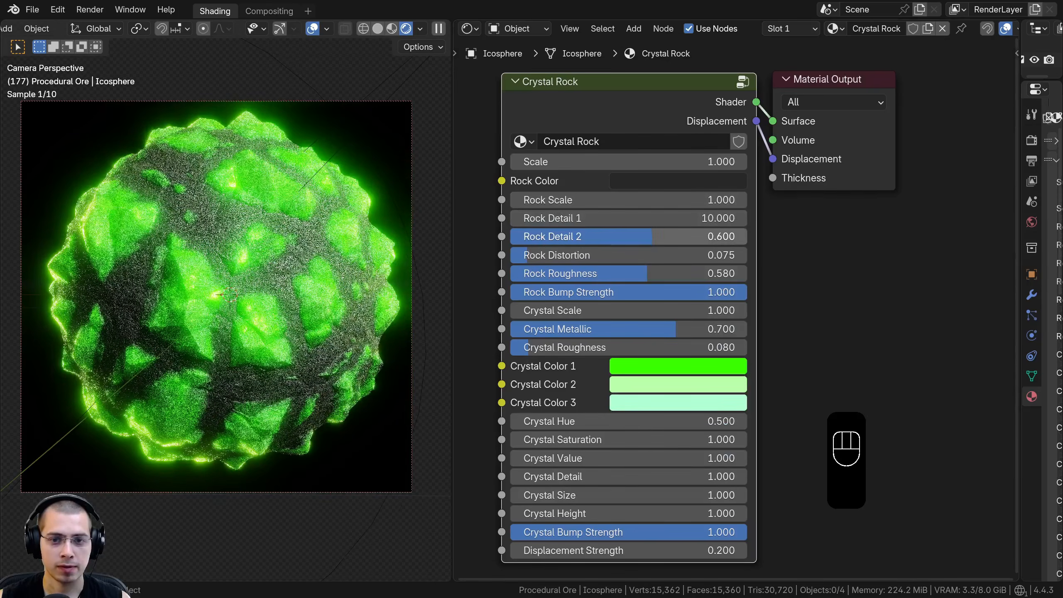
# - Try out Rock Detail 2, Rock Distortion, Rock Roughness and Rock Bump Strength, cancelling each change
pyautogui.moveTo(652, 237); pyautogui.dragTo(581, 256)
pyautogui.rightClick(568, 238)
pyautogui.rightClick(581, 256)
pyautogui.scroll(1, 603, 308)
pyautogui.moveTo(603, 308); pyautogui.dragTo(591, 290, button='middle')
pyautogui.moveTo(605, 255); pyautogui.dragTo(383, 271)
pyautogui.rightClick(491, 256)
pyautogui.rightClick(383, 271)
# - Try out Crystal Scale, Crystal Metallic and Crystal Roughness, cancelling each change
pyautogui.moveTo(559, 290); pyautogui.dragTo(561, 273, button='middle')
pyautogui.moveTo(585, 278); pyautogui.dragTo(561, 277)
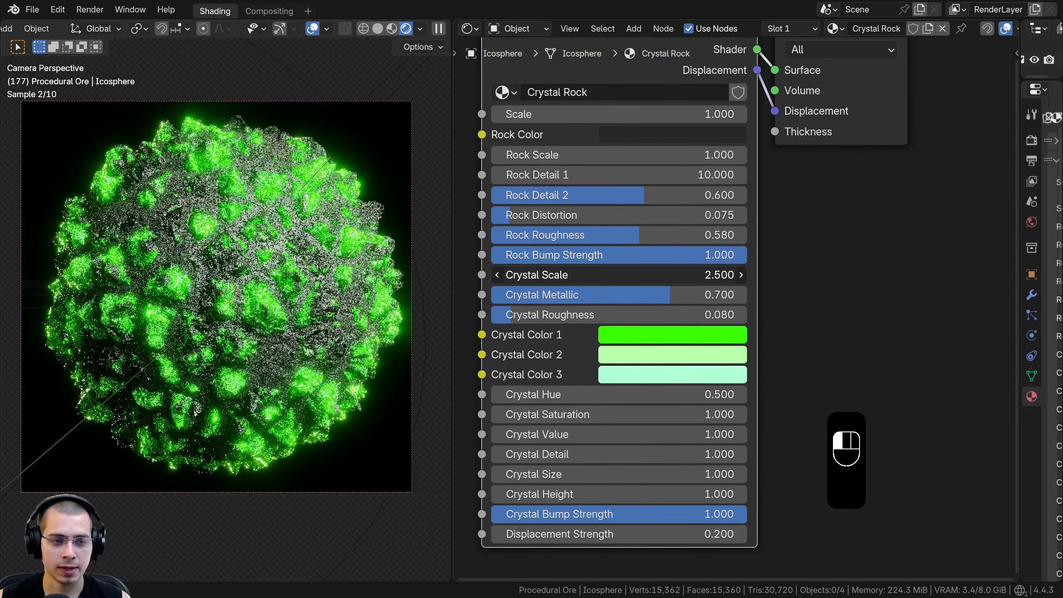
pyautogui.moveTo(666, 277); pyautogui.dragTo(512, 315)
pyautogui.rightClick(585, 277)
pyautogui.rightClick(489, 298)
pyautogui.rightClick(511, 314)
# - Set Crystal Color 1 of the Crystal Rock group to a saturated deep blue
pyautogui.click(653, 336)
pyautogui.moveTo(665, 115); pyautogui.dragTo(686, 76)
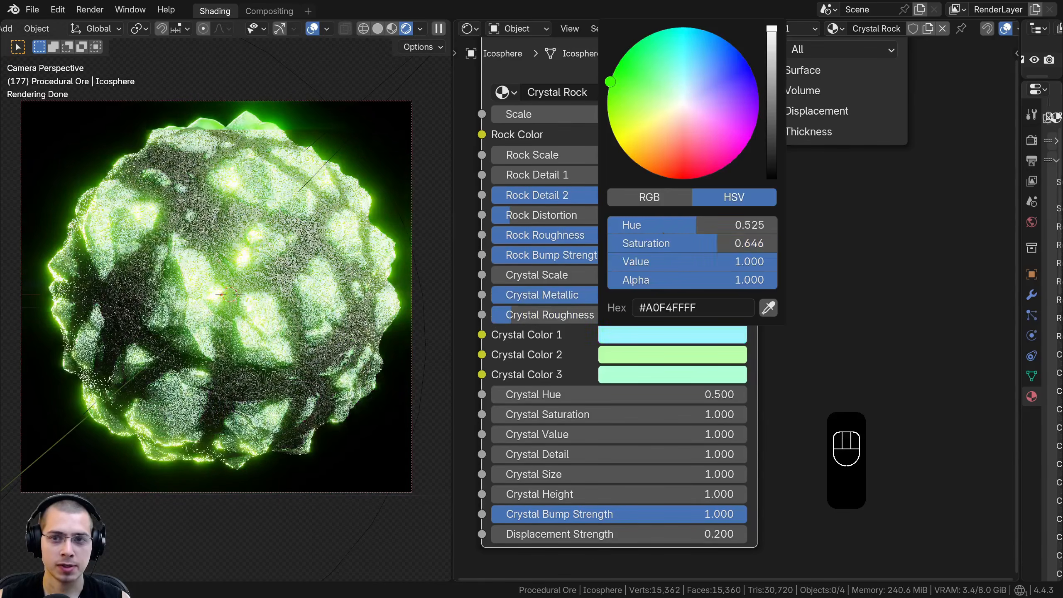
pyautogui.moveTo(610, 81)
pyautogui.mouseDown()
pyautogui.moveTo(703, 171)
pyautogui.moveTo(733, 51)
pyautogui.moveTo(754, 67)
pyautogui.mouseUp()
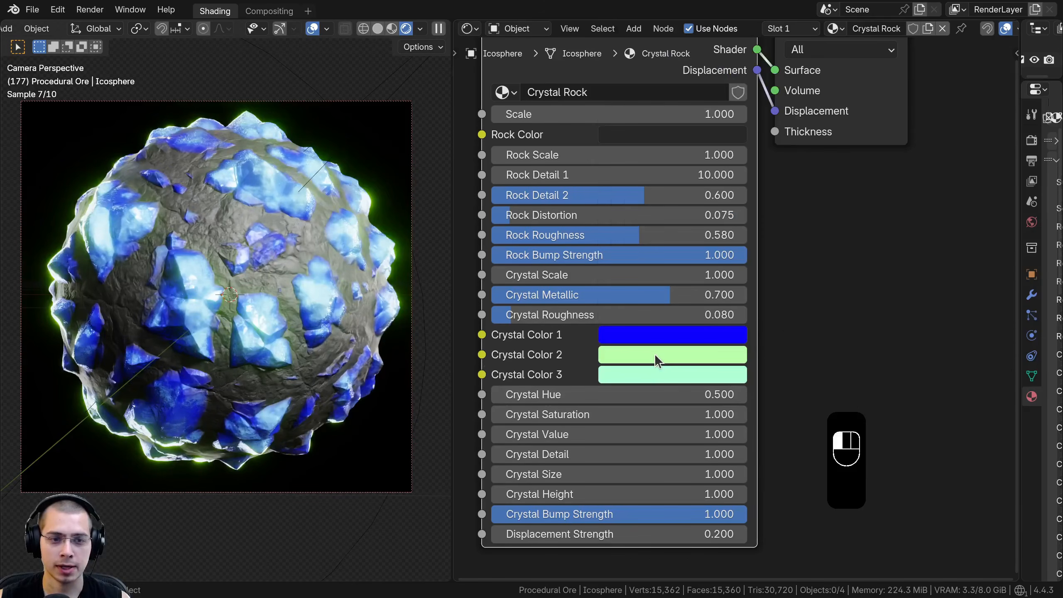
# - Set Crystal Color 2 to a pale blue and Crystal Color 3 to light cyan-blue (#52E0FF)
pyautogui.click(655, 354)
pyautogui.moveTo(702, 106)
pyautogui.mouseDown()
pyautogui.moveTo(699, 92)
pyautogui.moveTo(712, 97)
pyautogui.moveTo(700, 111)
pyautogui.mouseUp()
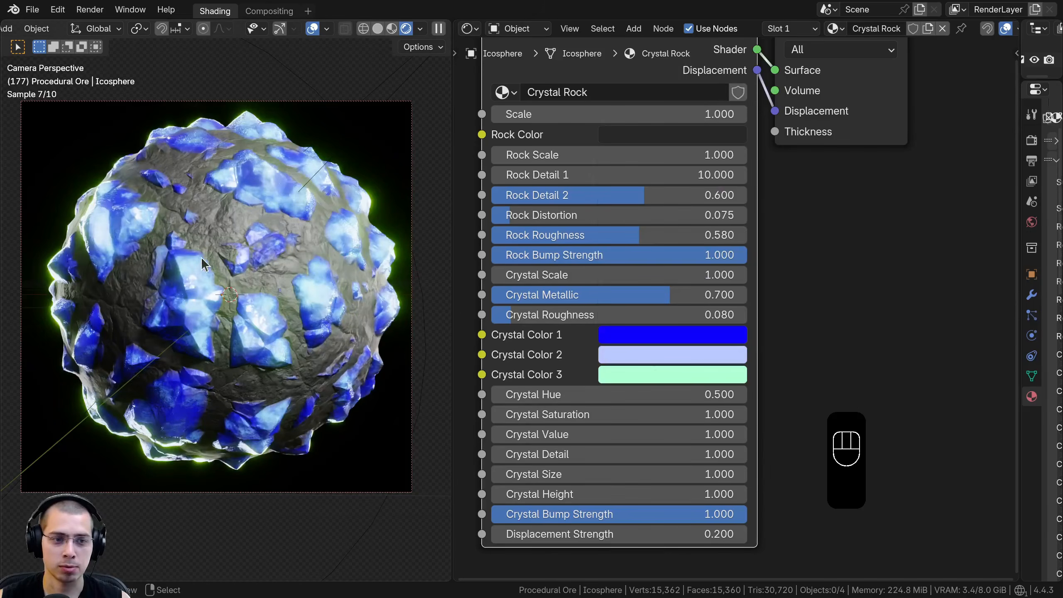
pyautogui.click(625, 378)
pyautogui.moveTo(694, 114)
pyautogui.mouseDown()
pyautogui.moveTo(667, 96)
pyautogui.moveTo(694, 92)
pyautogui.mouseUp()
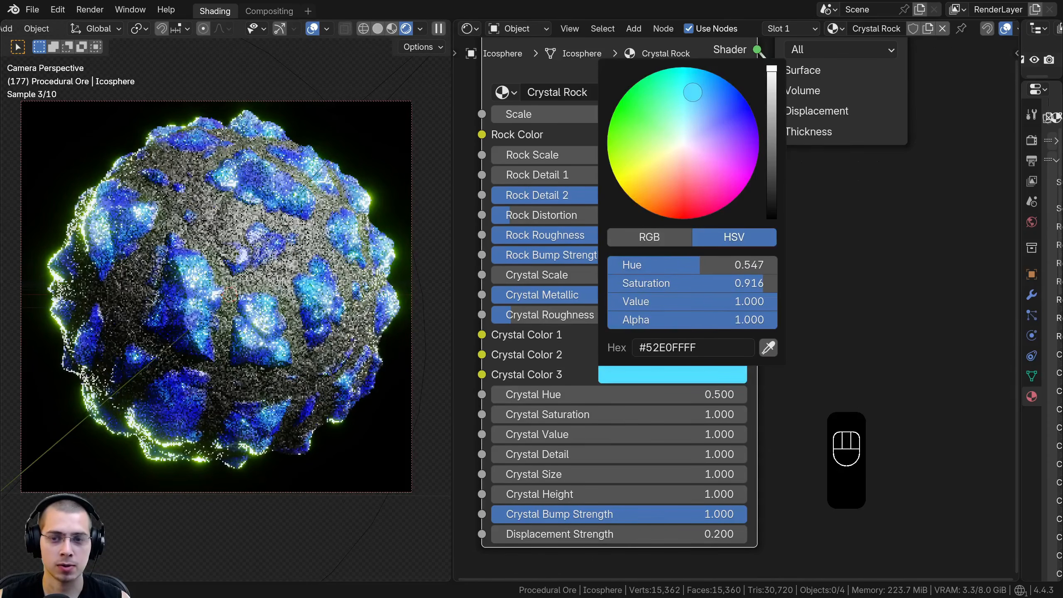
# - Change the Glare node's Tint to blue in the Compositing workspace and return to the Crystal Rock controls in Shading
pyautogui.click(265, 16)
pyautogui.click(594, 355)
pyautogui.moveTo(665, 126)
pyautogui.mouseDown()
pyautogui.moveTo(689, 96)
pyautogui.moveTo(667, 131)
pyautogui.moveTo(679, 131)
pyautogui.moveTo(668, 117)
pyautogui.mouseUp()
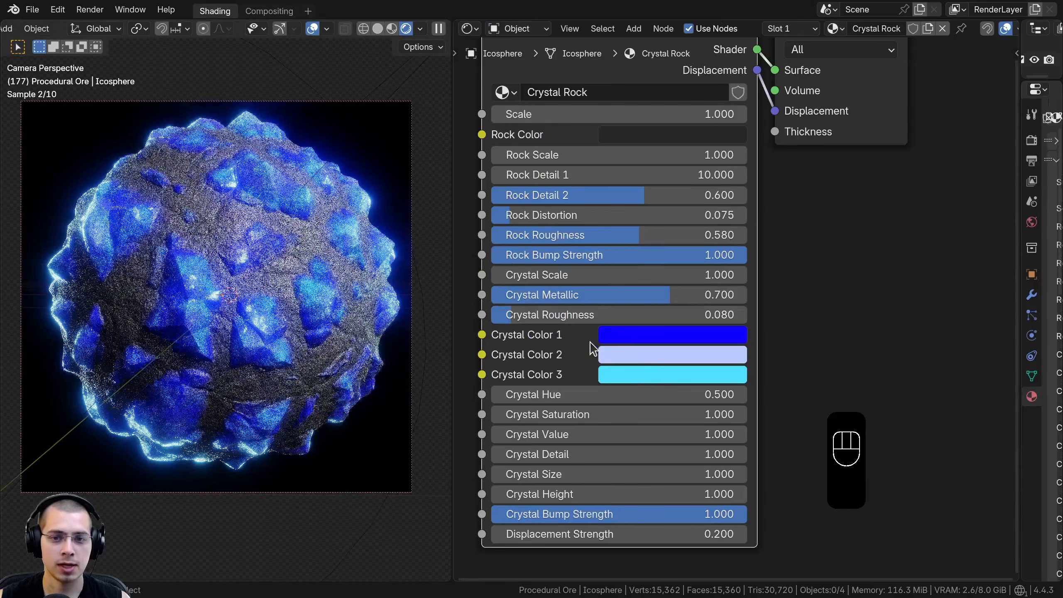
pyautogui.keyDown('shift'); pyautogui.scroll(-5, 557, 295); pyautogui.keyUp('shift')
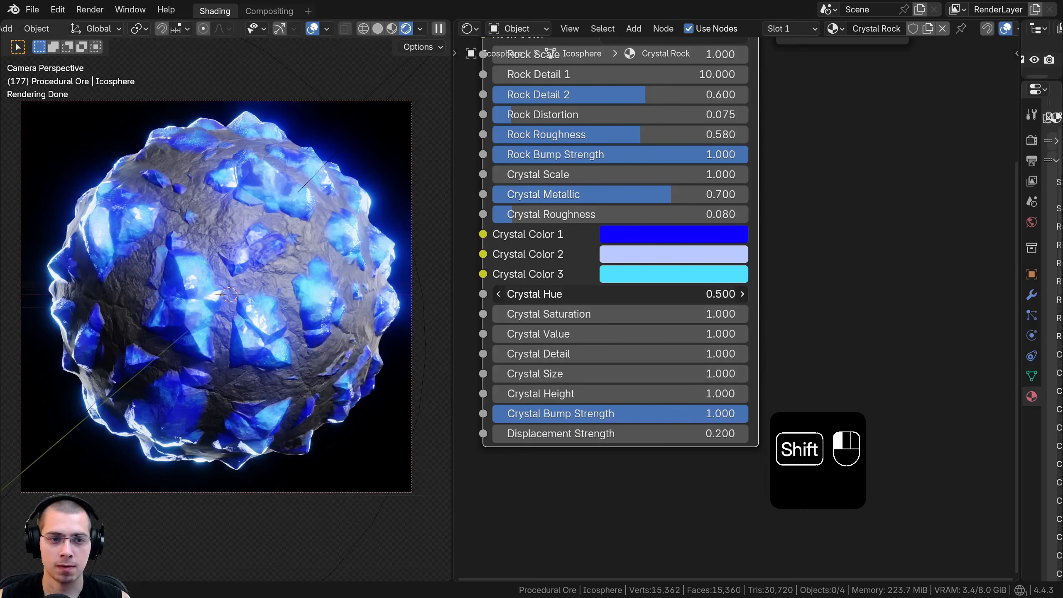
# - Try out Crystal Hue, Crystal Saturation and Crystal Value of the Crystal Rock group, cancelling each change
pyautogui.keyDown('shift'); pyautogui.moveTo(556, 295); pyautogui.dragTo(622, 334); pyautogui.keyUp('shift')
pyautogui.keyDown('shift'); pyautogui.rightClick(557, 294); pyautogui.keyUp('shift')
pyautogui.keyDown('shift'); pyautogui.rightClick(557, 314); pyautogui.keyUp('shift')
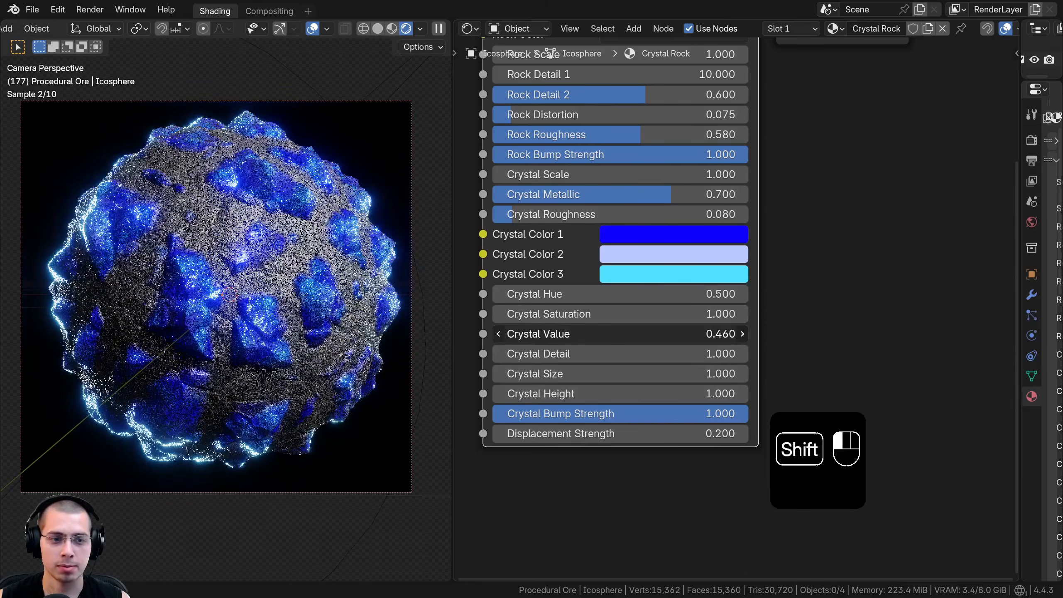
pyautogui.keyDown('shift'); pyautogui.rightClick(566, 334); pyautogui.keyUp('shift')
# - Try out Crystal Detail, Crystal Size and Crystal Height of the Crystal Rock group, cancelling each change
pyautogui.moveTo(566, 334); pyautogui.dragTo(564, 304, button='middle')
pyautogui.moveTo(565, 325); pyautogui.dragTo(480, 325)
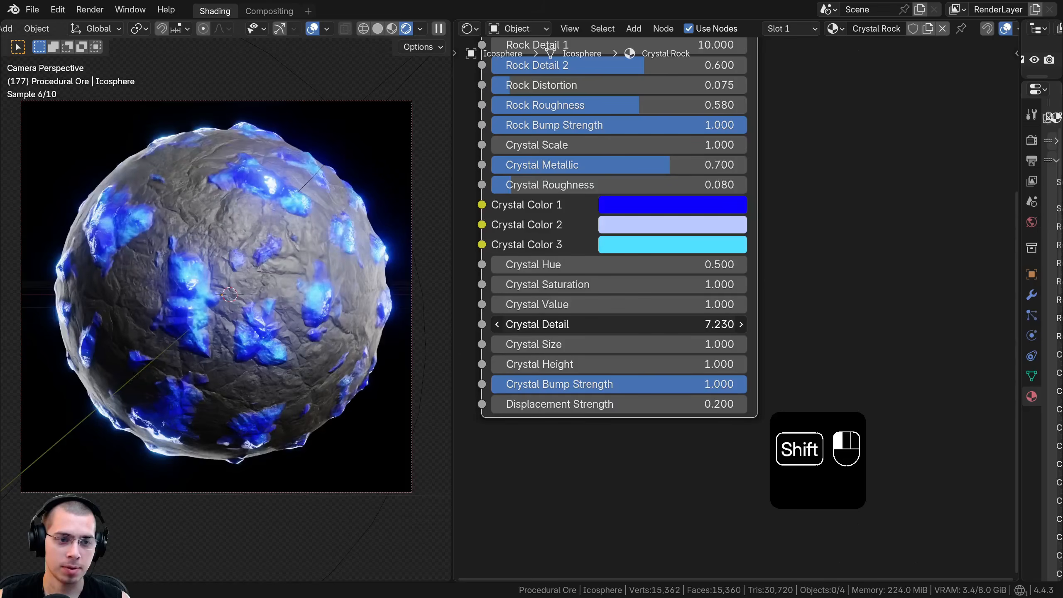
pyautogui.keyDown('shift'); pyautogui.rightClick(564, 325); pyautogui.keyUp('shift')
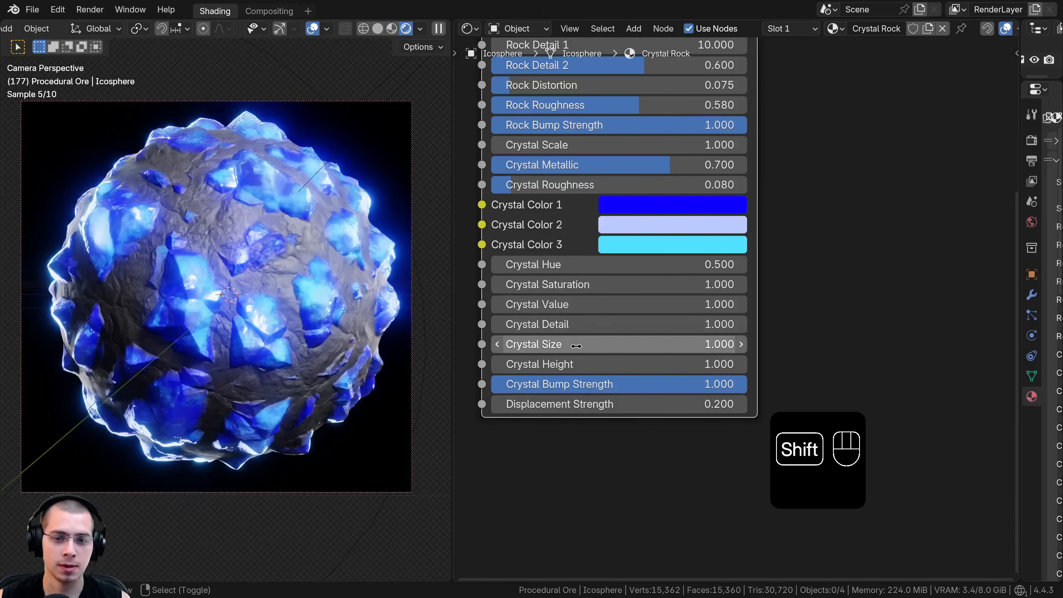
pyautogui.keyDown('shift'); pyautogui.moveTo(569, 345); pyautogui.dragTo(582, 365); pyautogui.keyUp('shift')
pyautogui.keyDown('shift'); pyautogui.rightClick(566, 344); pyautogui.keyUp('shift')
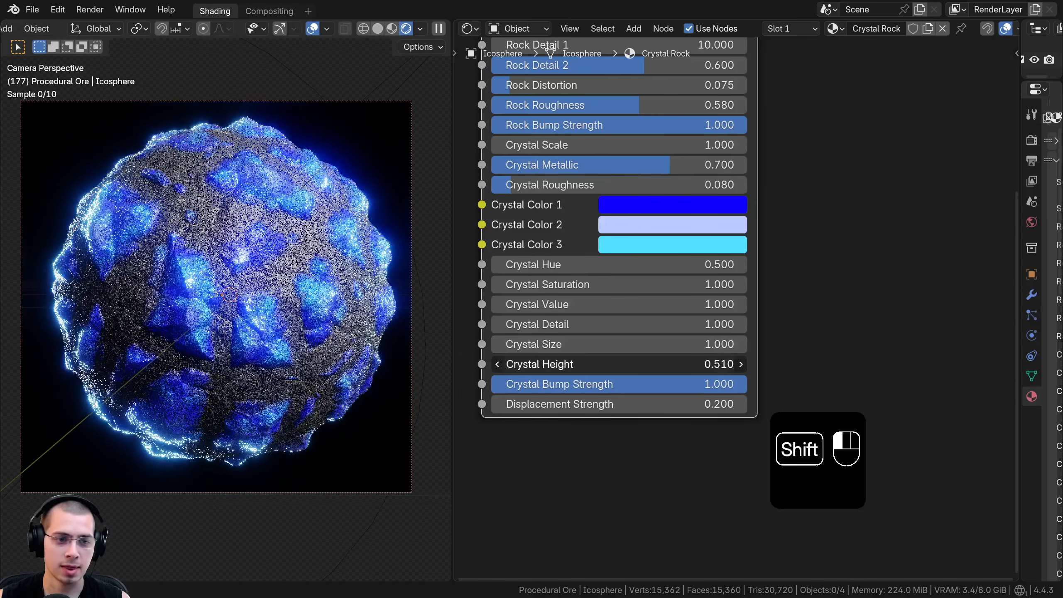
pyautogui.keyDown('shift'); pyautogui.rightClick(567, 364); pyautogui.keyUp('shift')
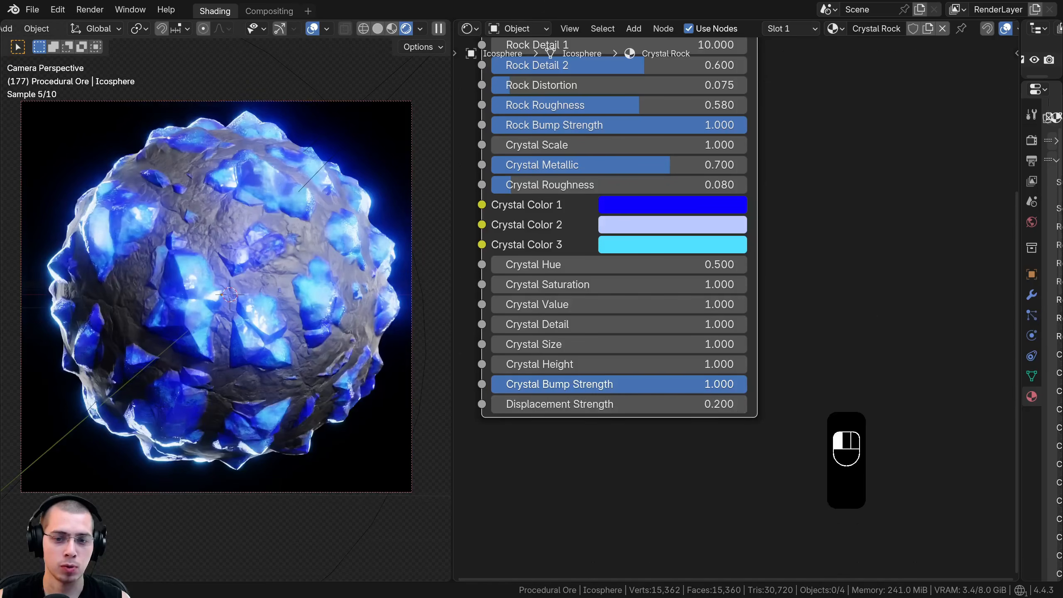
# - Try out Crystal Bump Strength and Displacement Strength of the Crystal Rock group without keeping the changes
pyautogui.moveTo(614, 385); pyautogui.dragTo(661, 405)
pyautogui.scroll(-1, 682, 248)
pyautogui.moveTo(676, 213); pyautogui.dragTo(674, 356, button='middle')
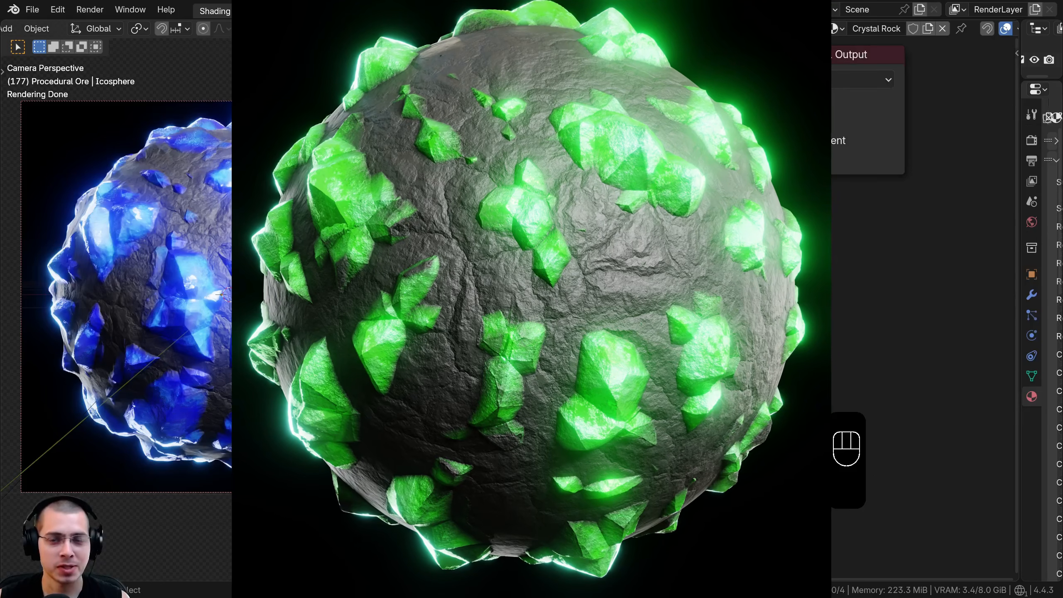
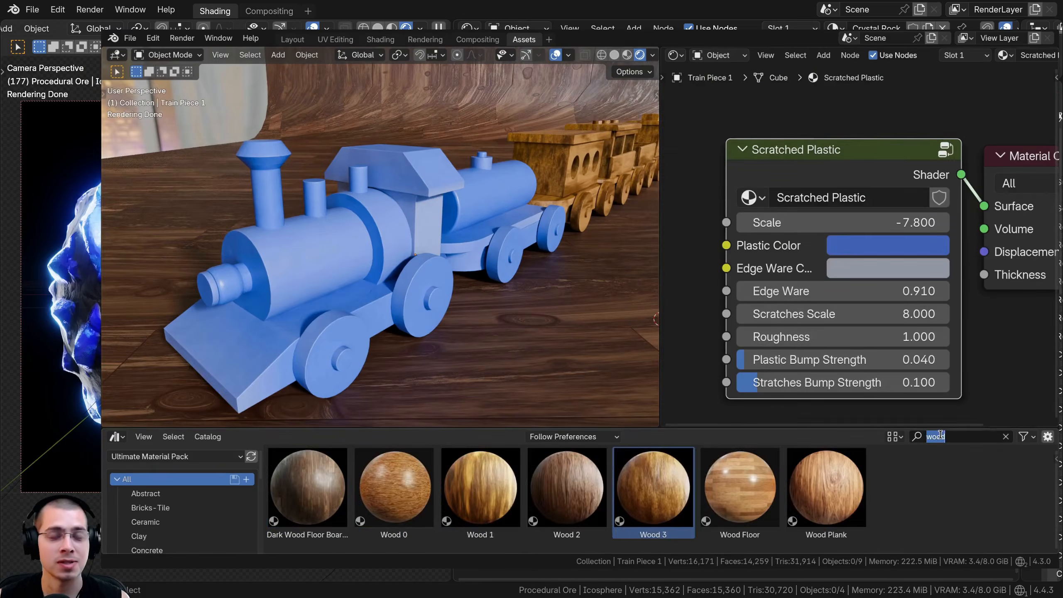
# - Search the Ultimate Material Pack asset library for "metal"
pyautogui.write('metal')
pyautogui.moveTo(261, 189); pyautogui.dragTo(263, 189)
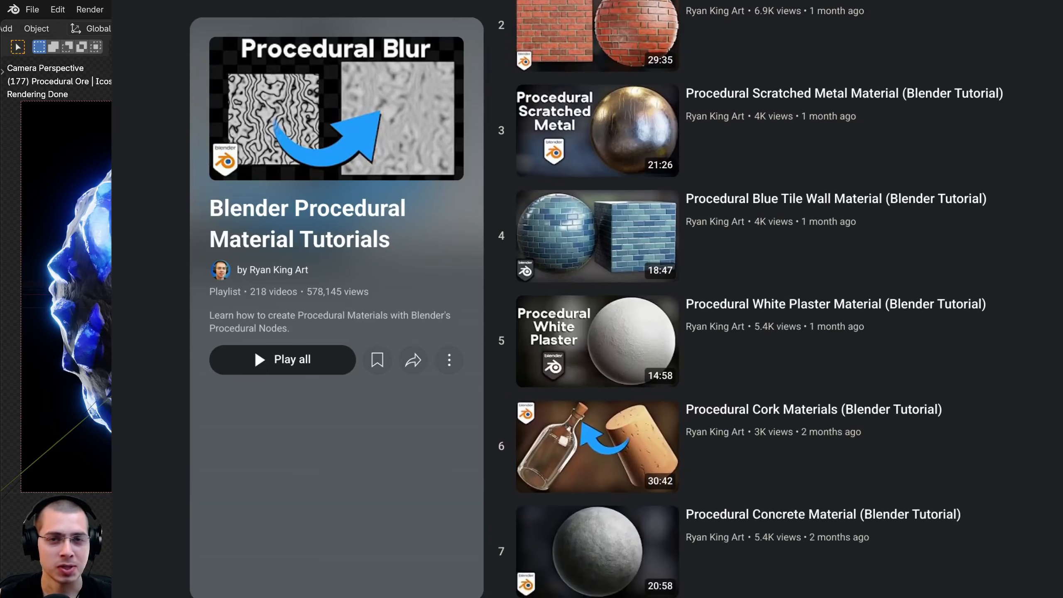
# - Browse the videos in the Blender Procedural Material Tutorials playlist on YouTube
pyautogui.scroll(-5, 753, 293)
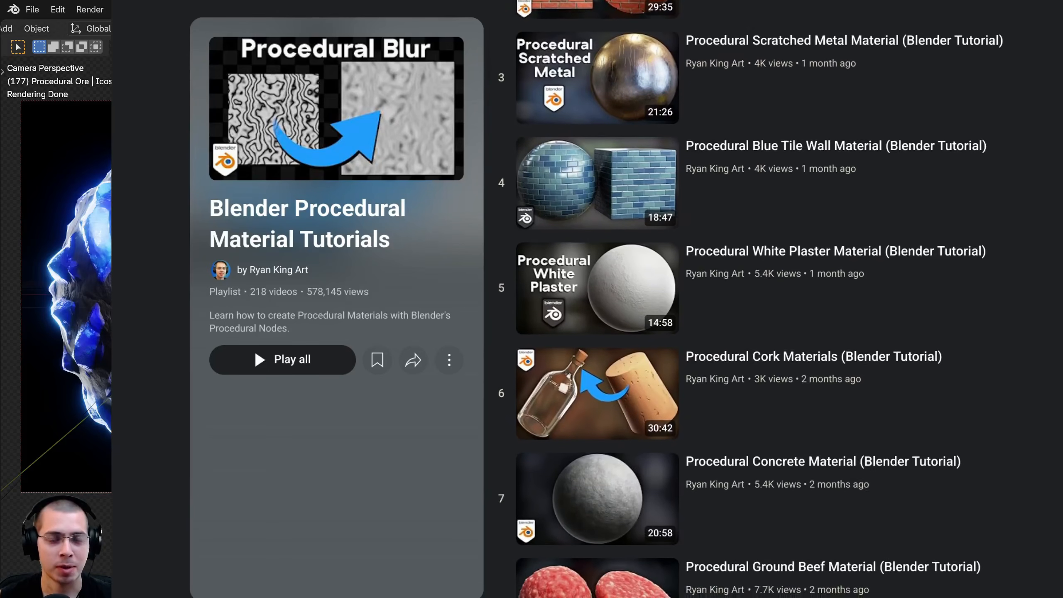
pyautogui.scroll(-5, 754, 294)
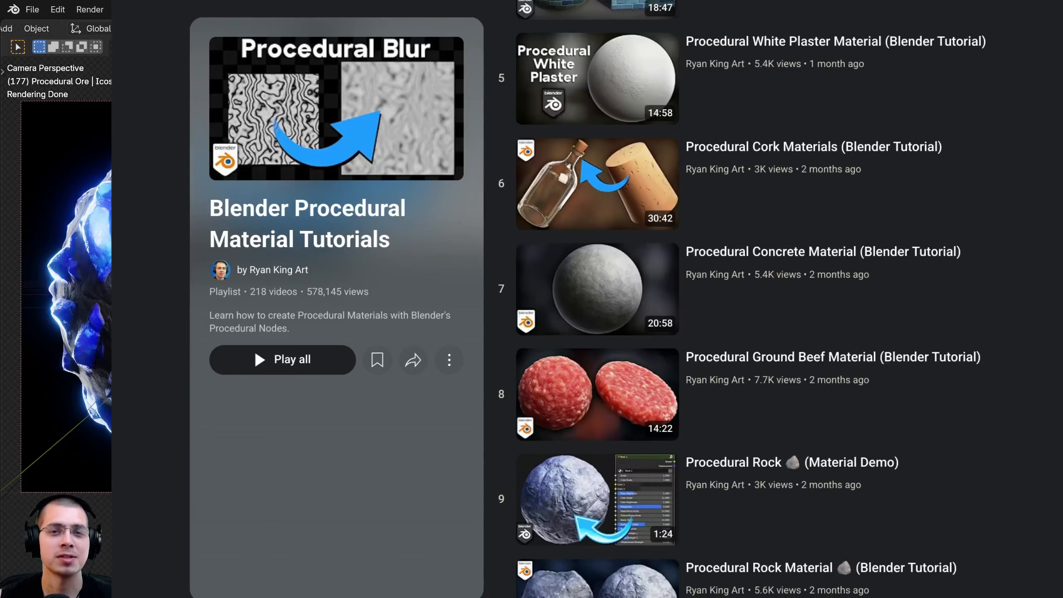
pyautogui.scroll(-5, 754, 294)
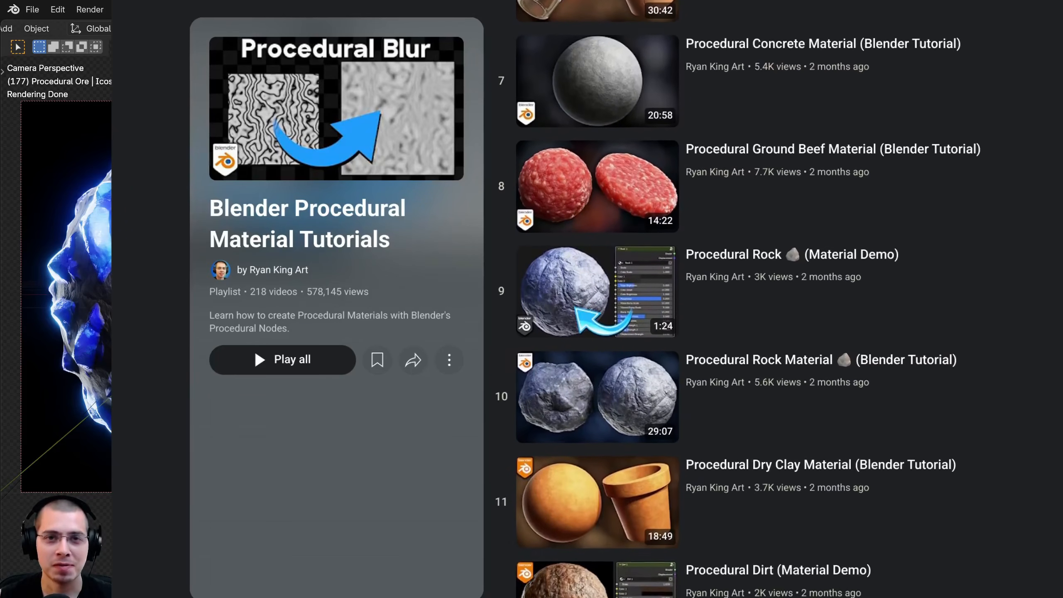
pyautogui.scroll(-5, 754, 294)
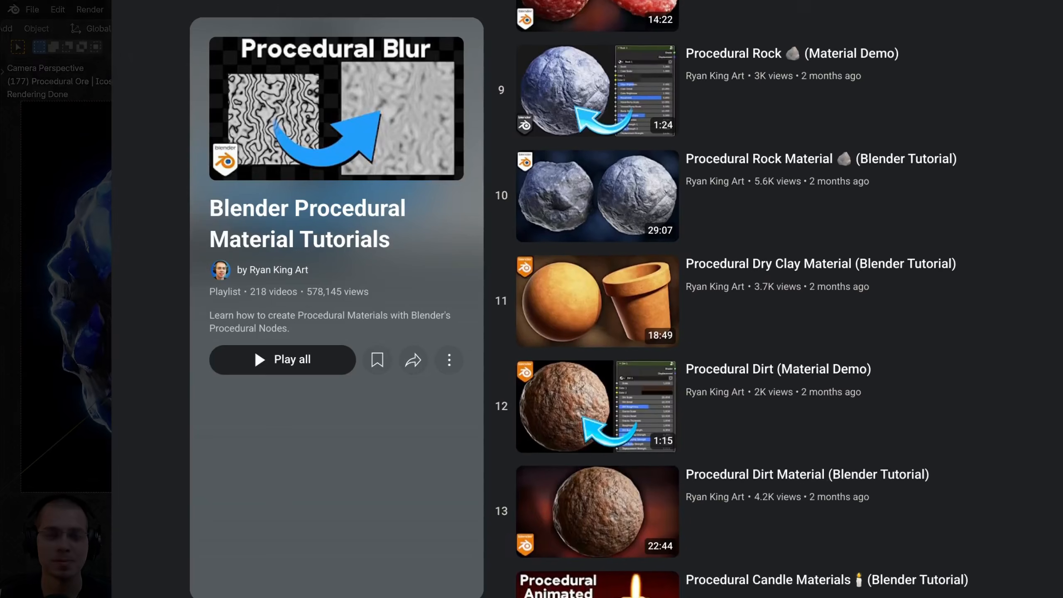
pyautogui.scroll(-2, 754, 294)
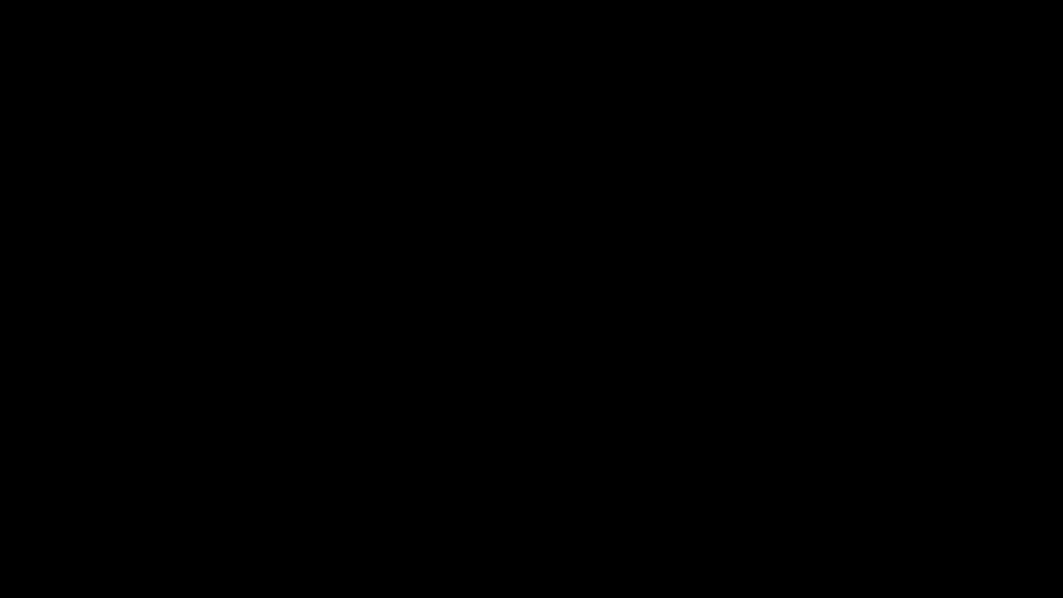